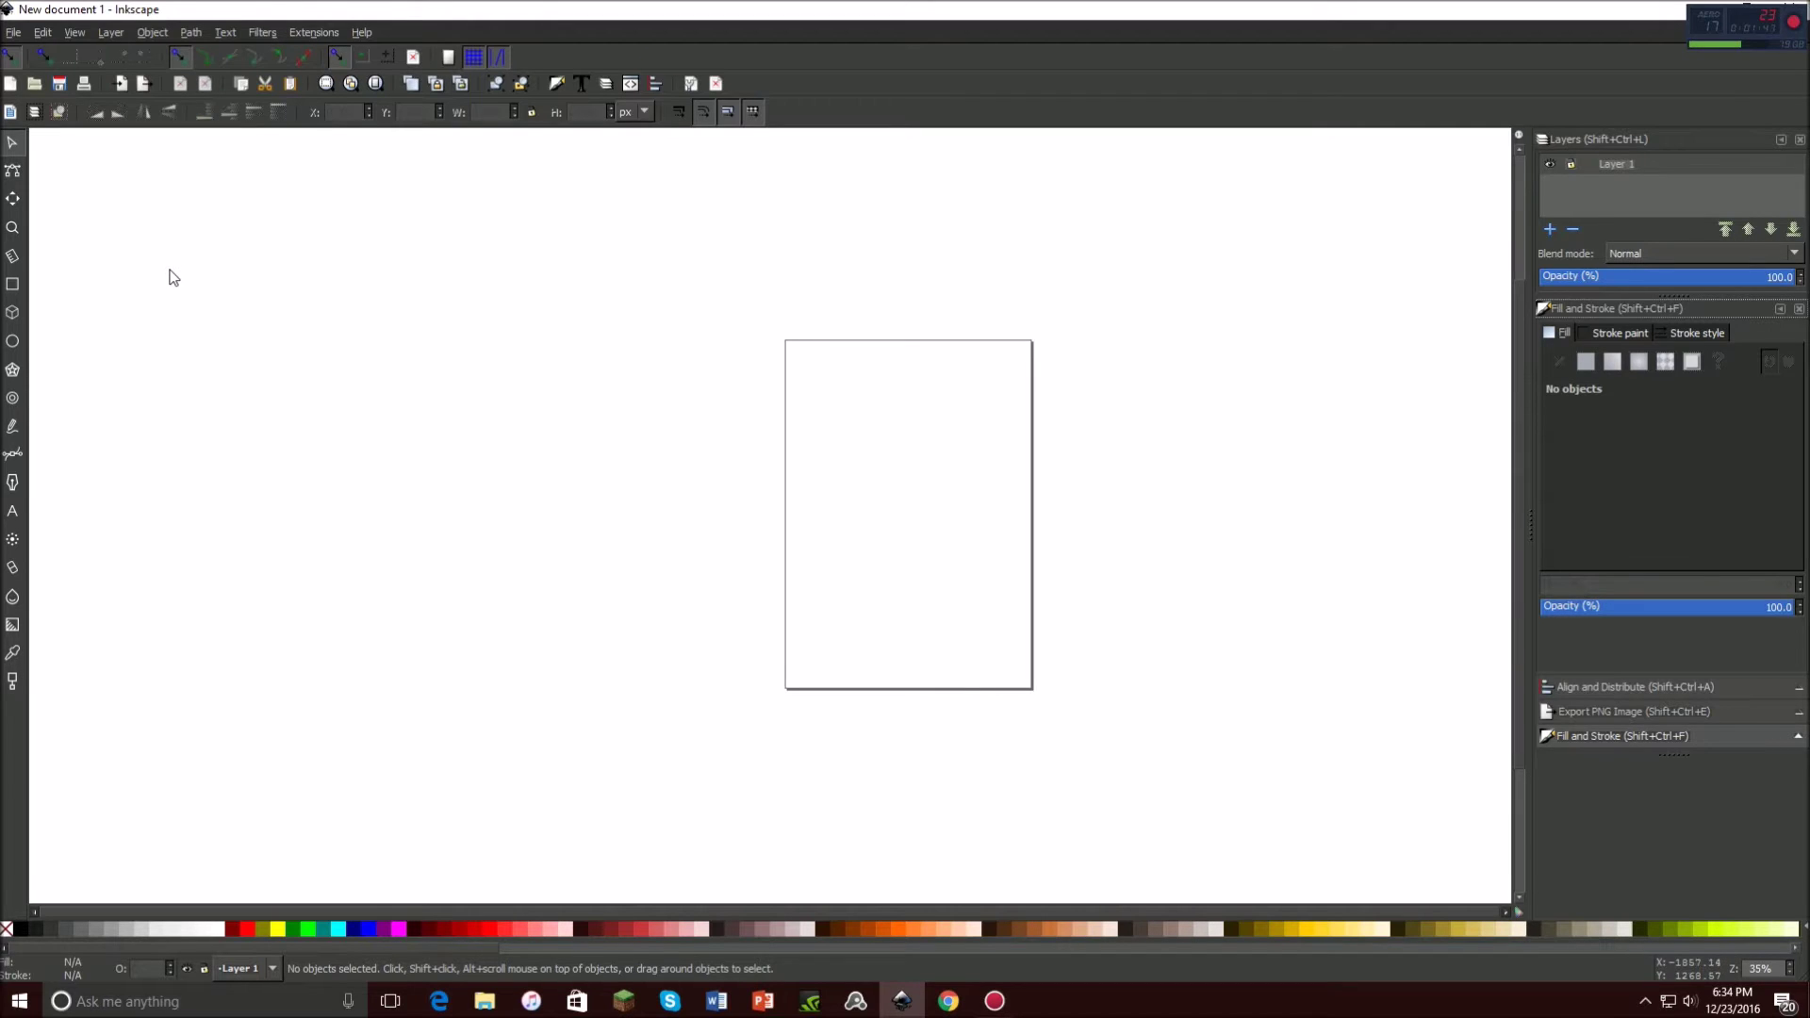
Turn off the page border display in the document properties.
click(19, 33)
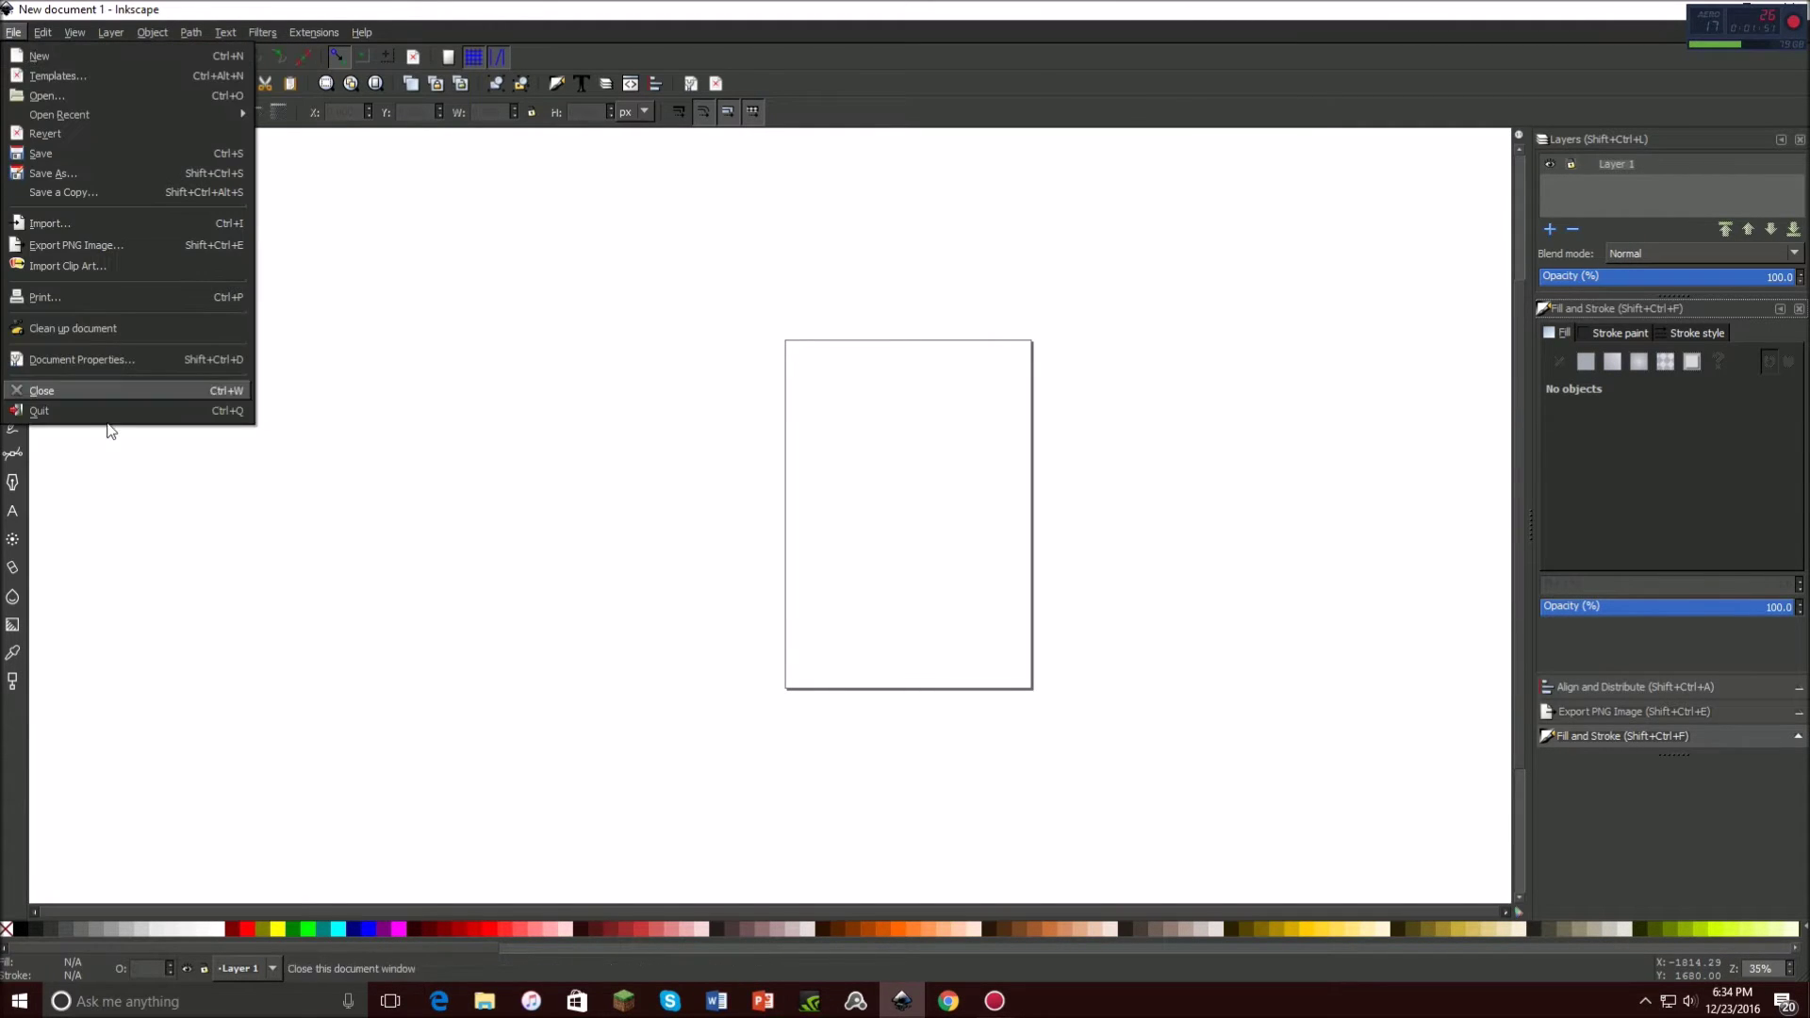
click(97, 362)
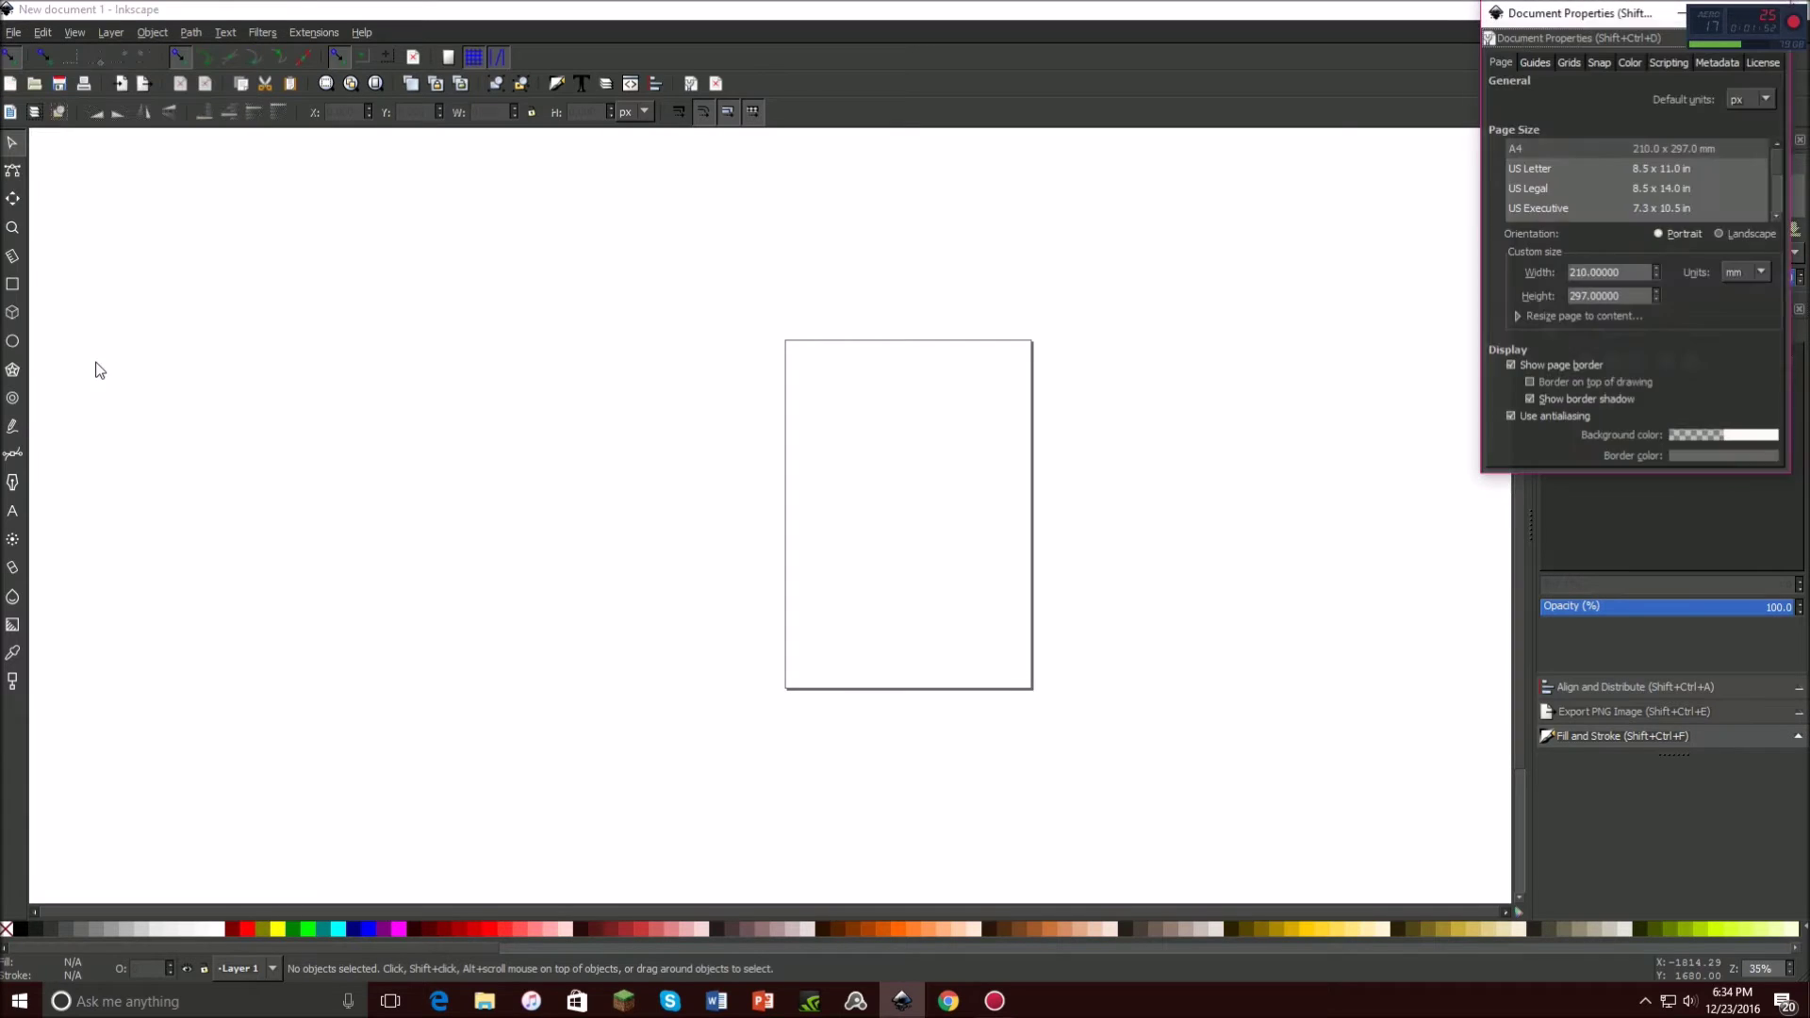
click(1602, 364)
drag(1614, 21, 1424, 126)
key(ctrl+w)
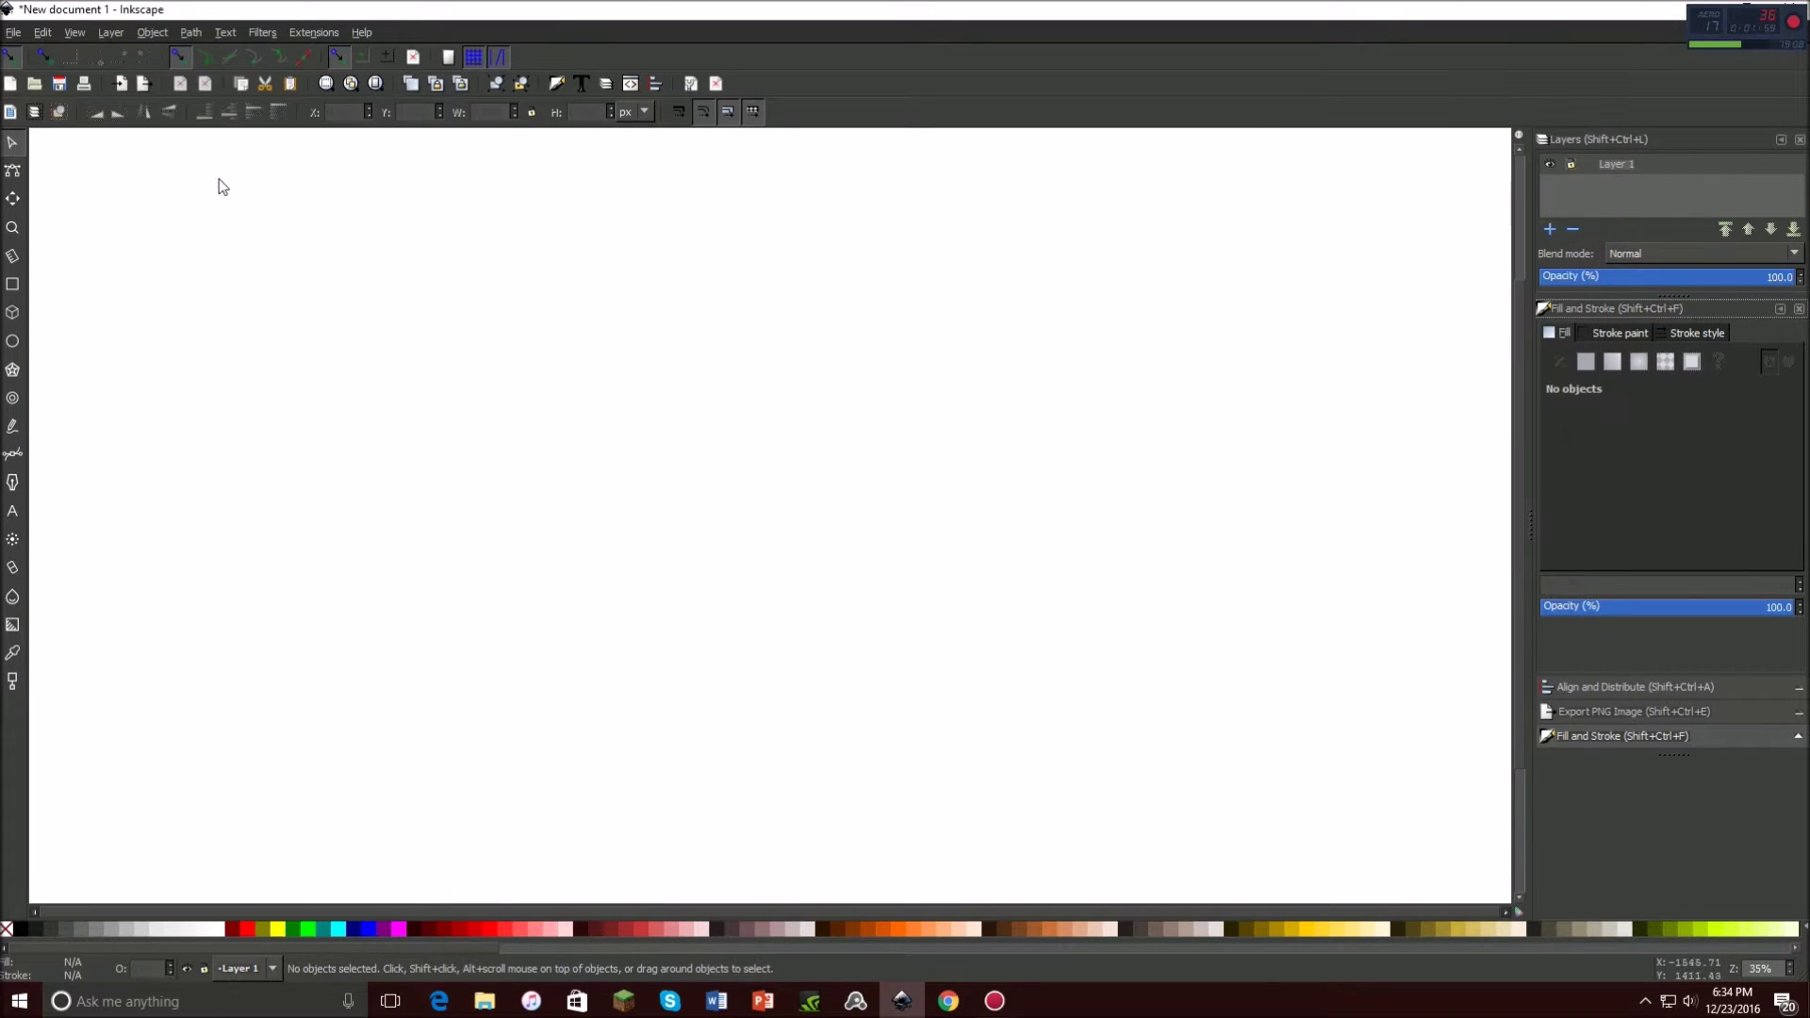
click(12, 32)
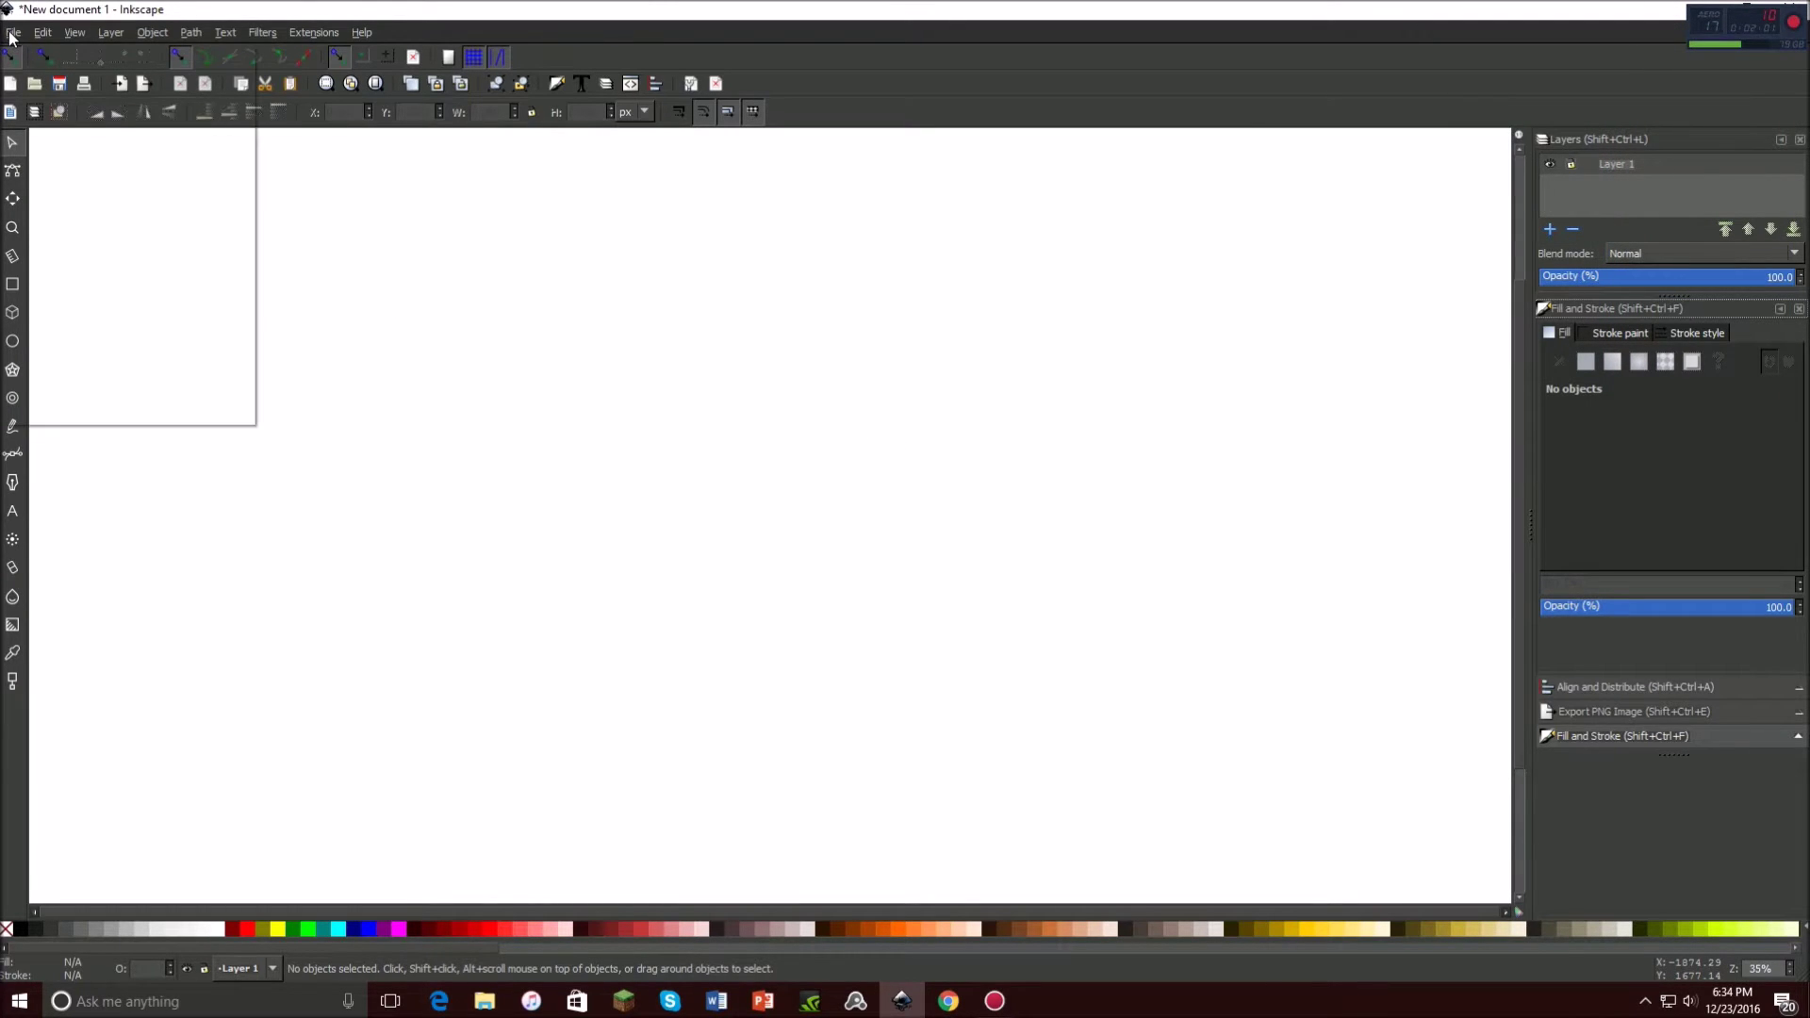
mouse_move(167, 113)
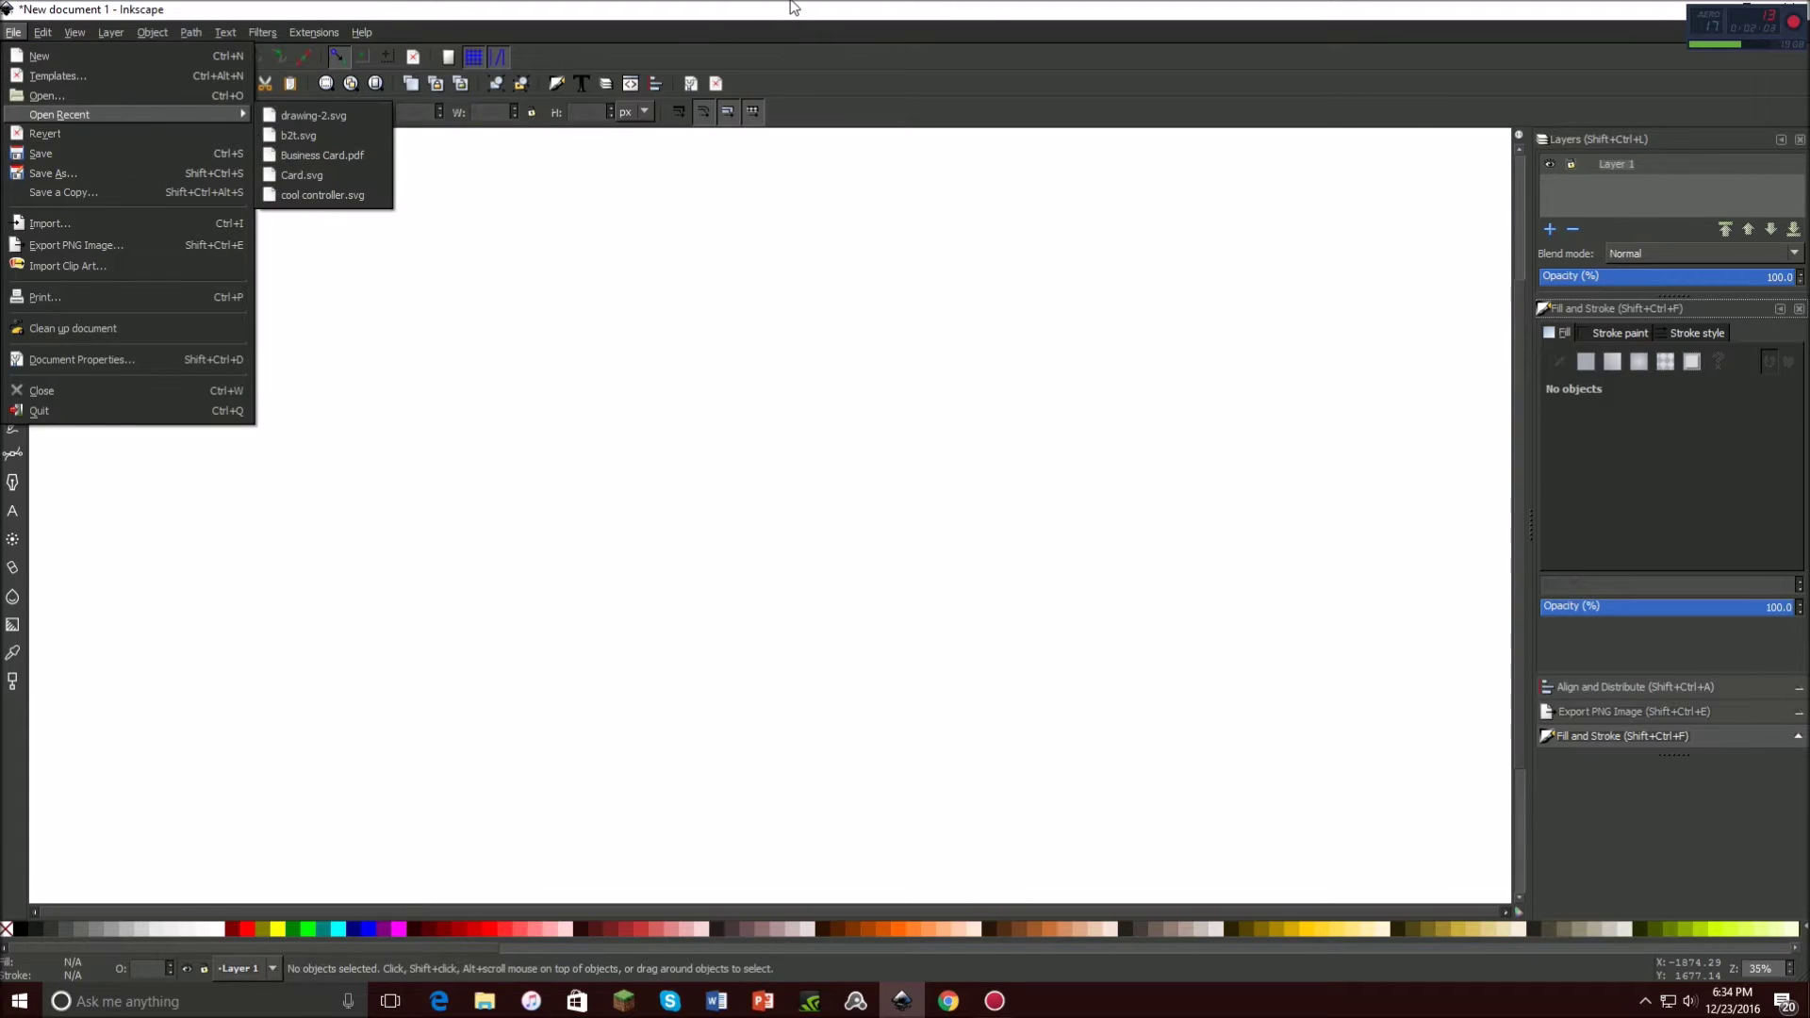
click(886, 10)
drag(886, 10, 817, 296)
click(1118, 295)
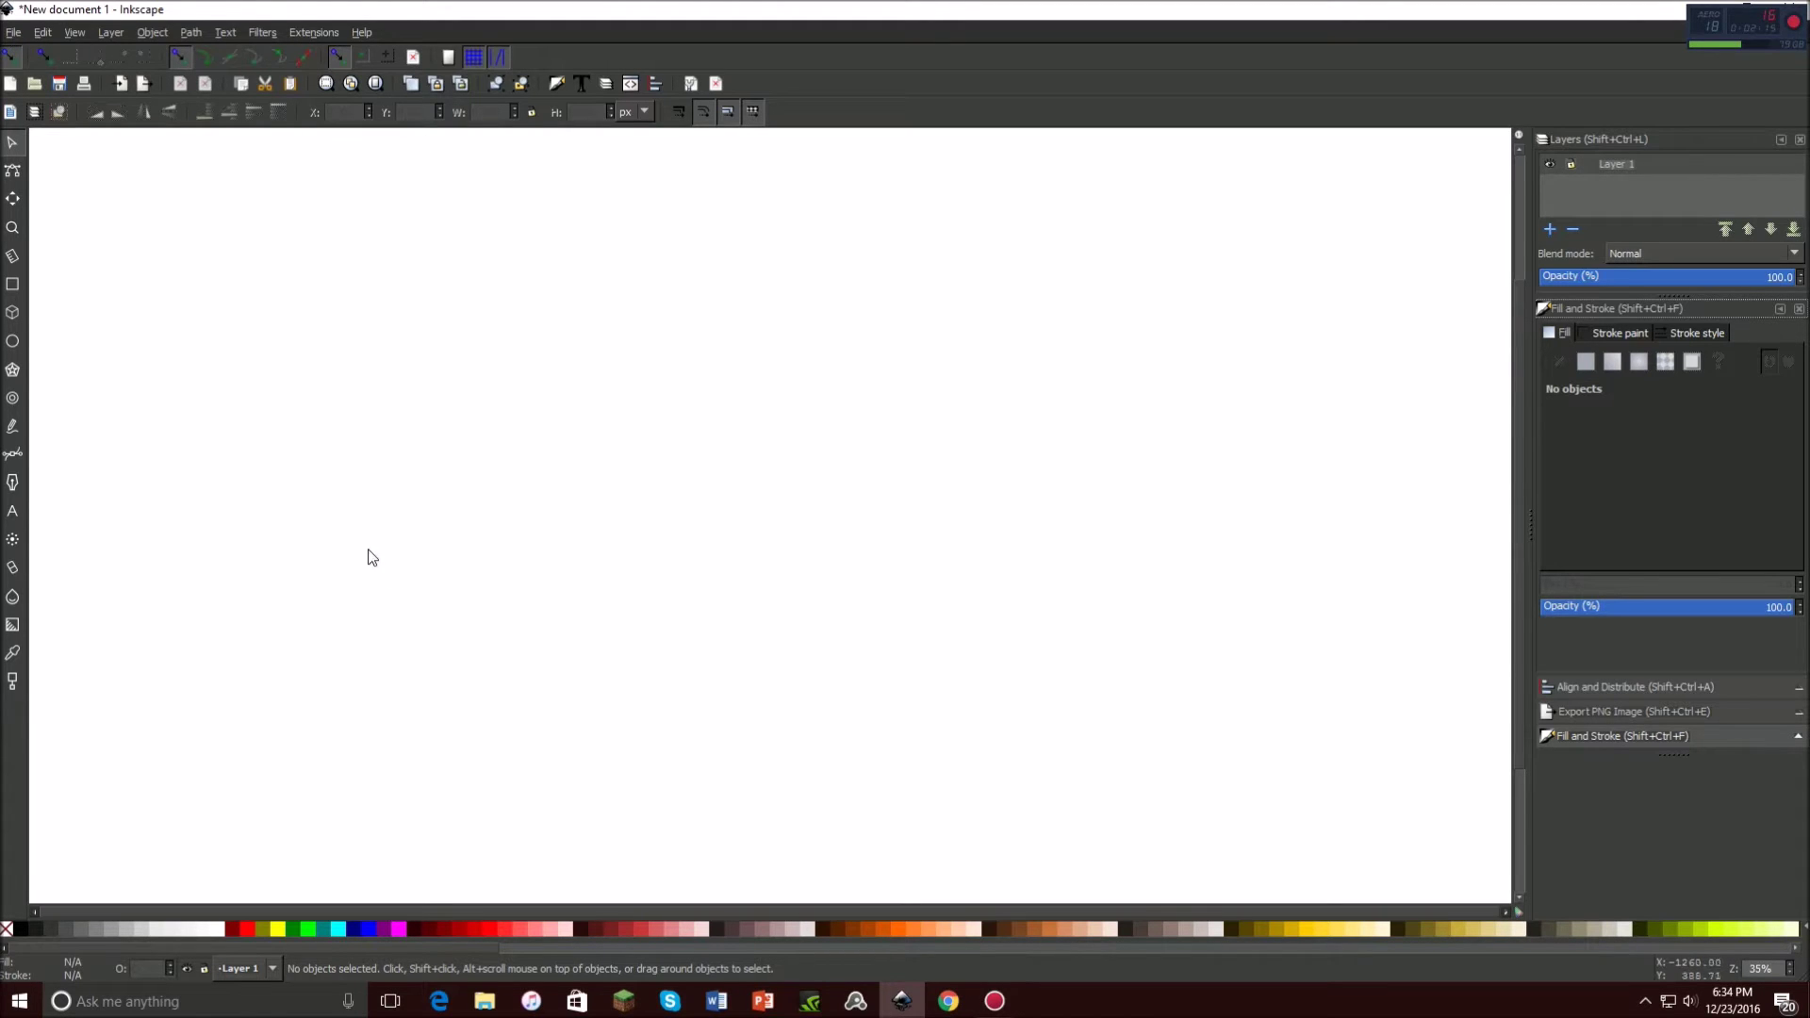
Start an image import and look through the Downloads, Desktop and Documents folders for a suitable picture.
click(14, 33)
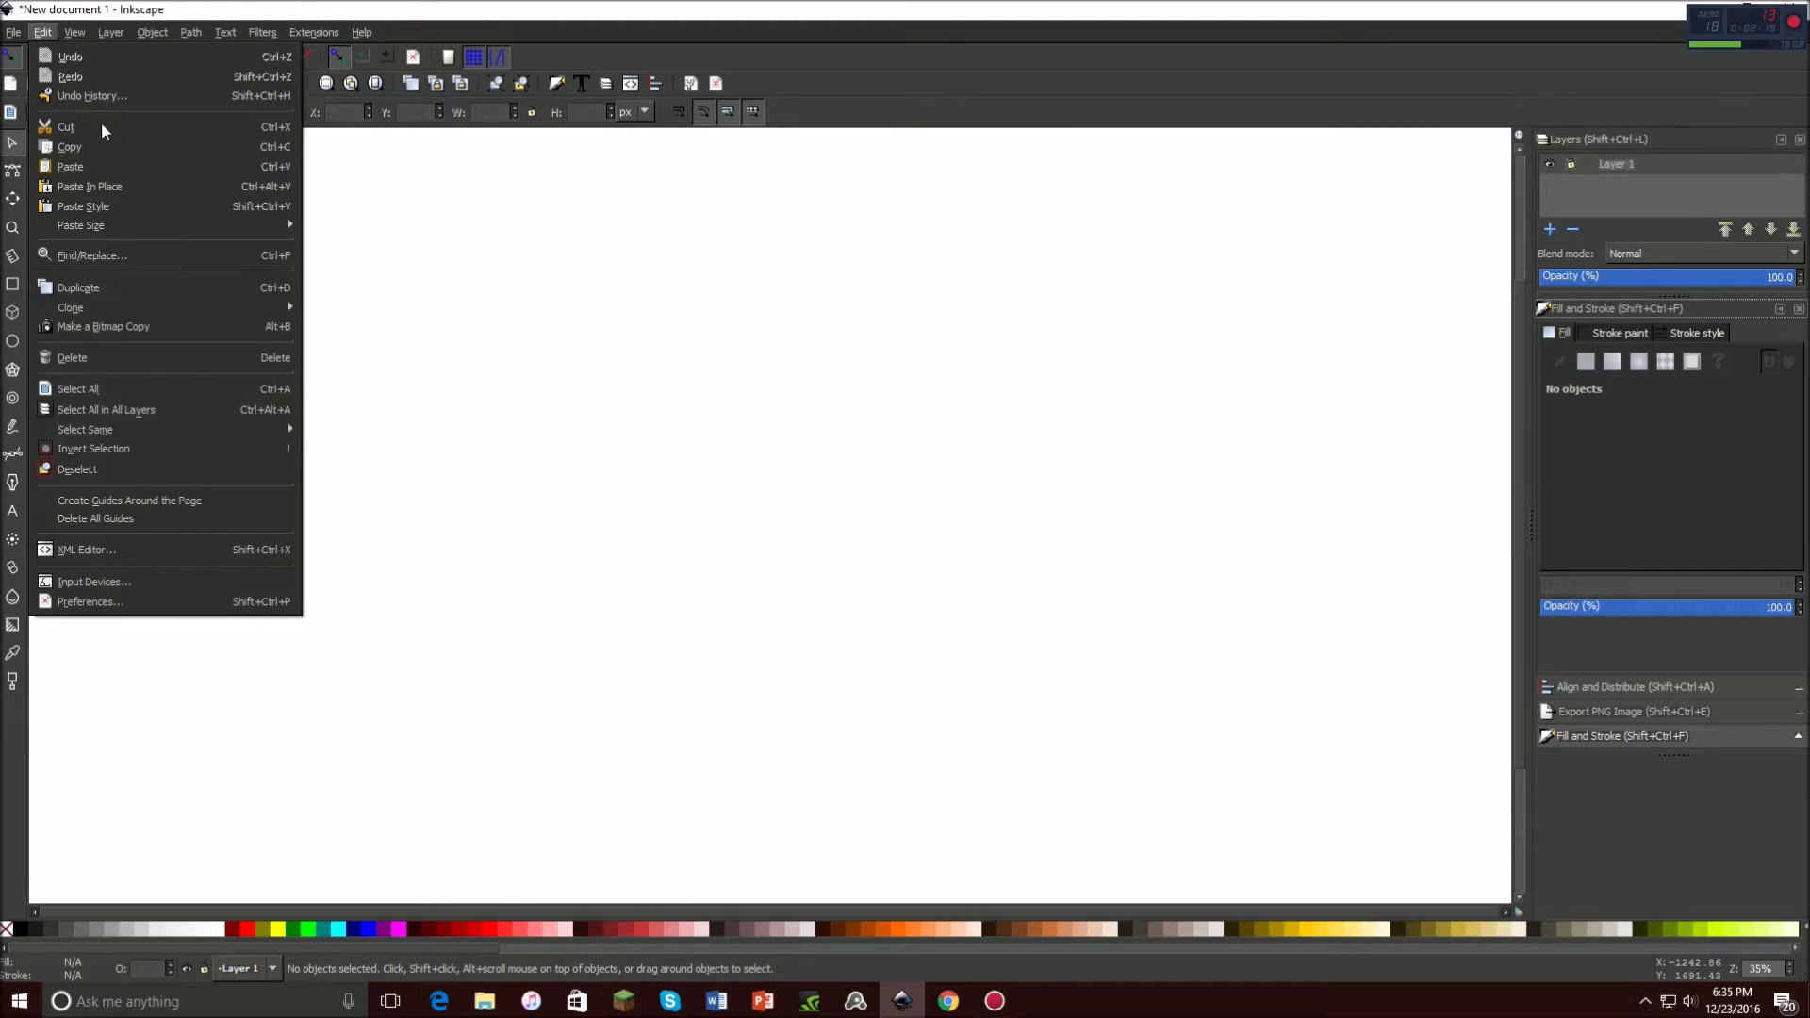
click(31, 229)
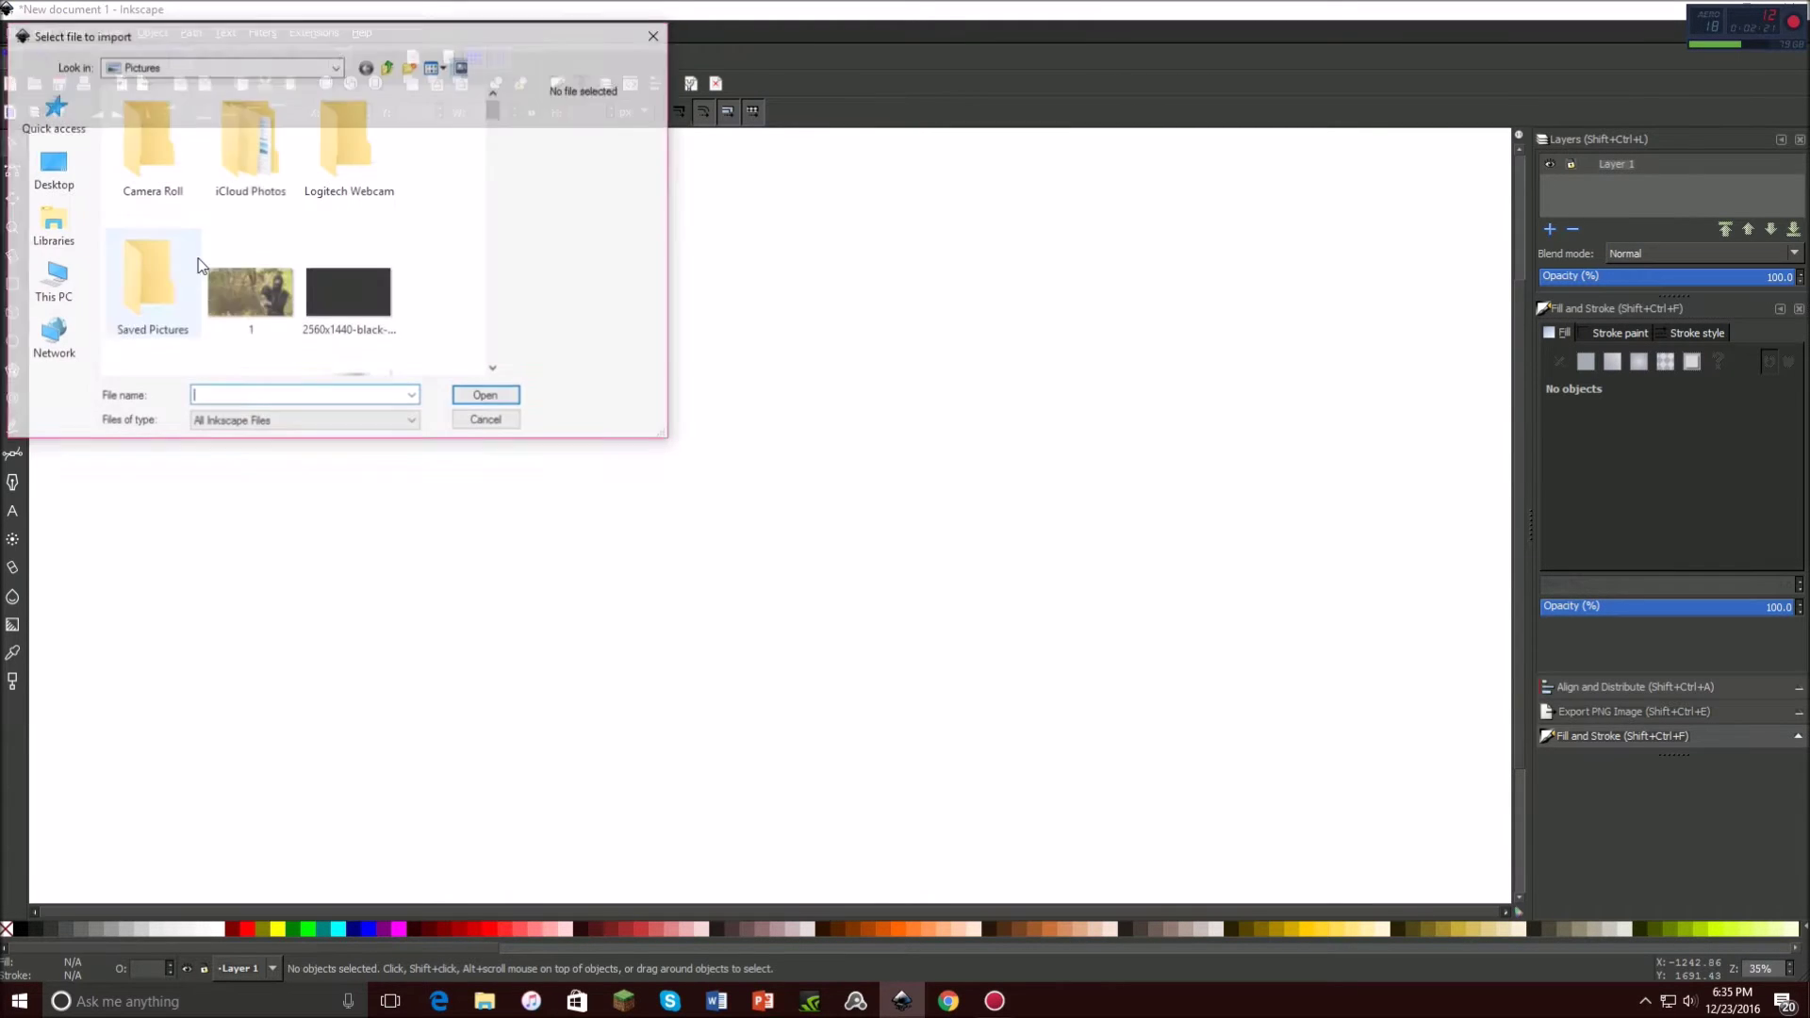
click(169, 71)
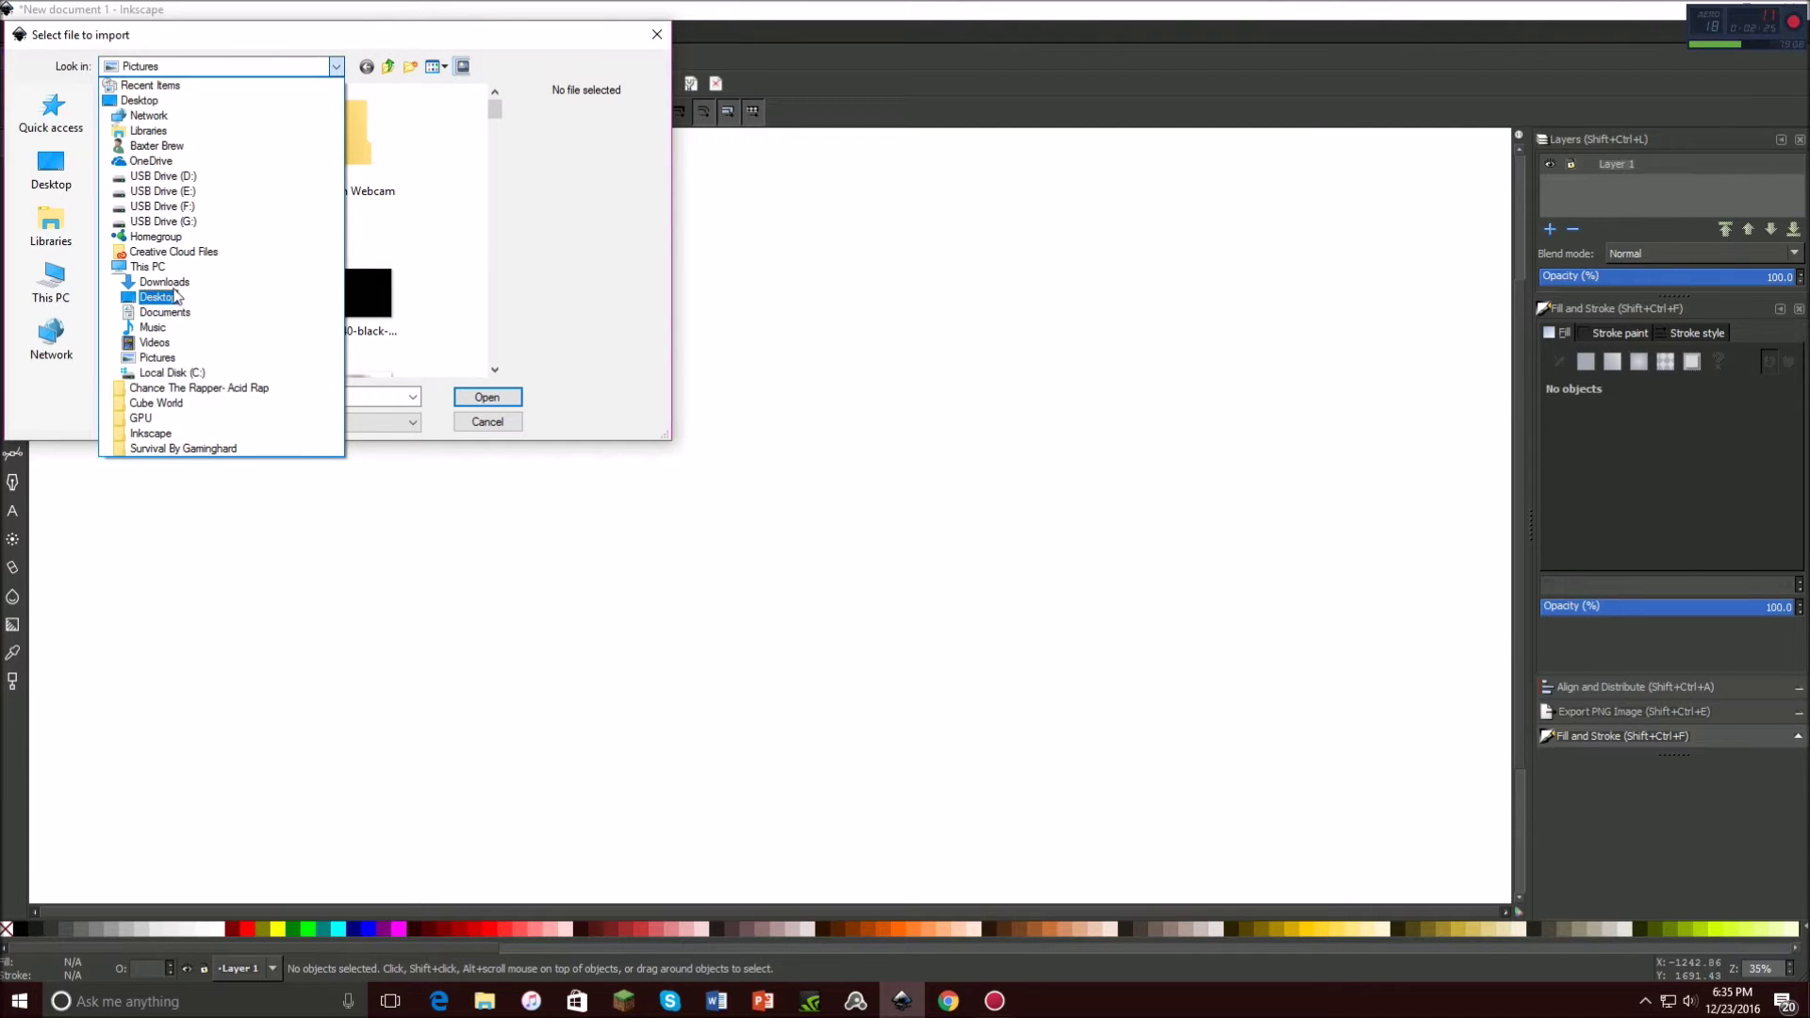
click(165, 282)
scroll(215, 242, down, 2)
scroll(216, 241, down, 6)
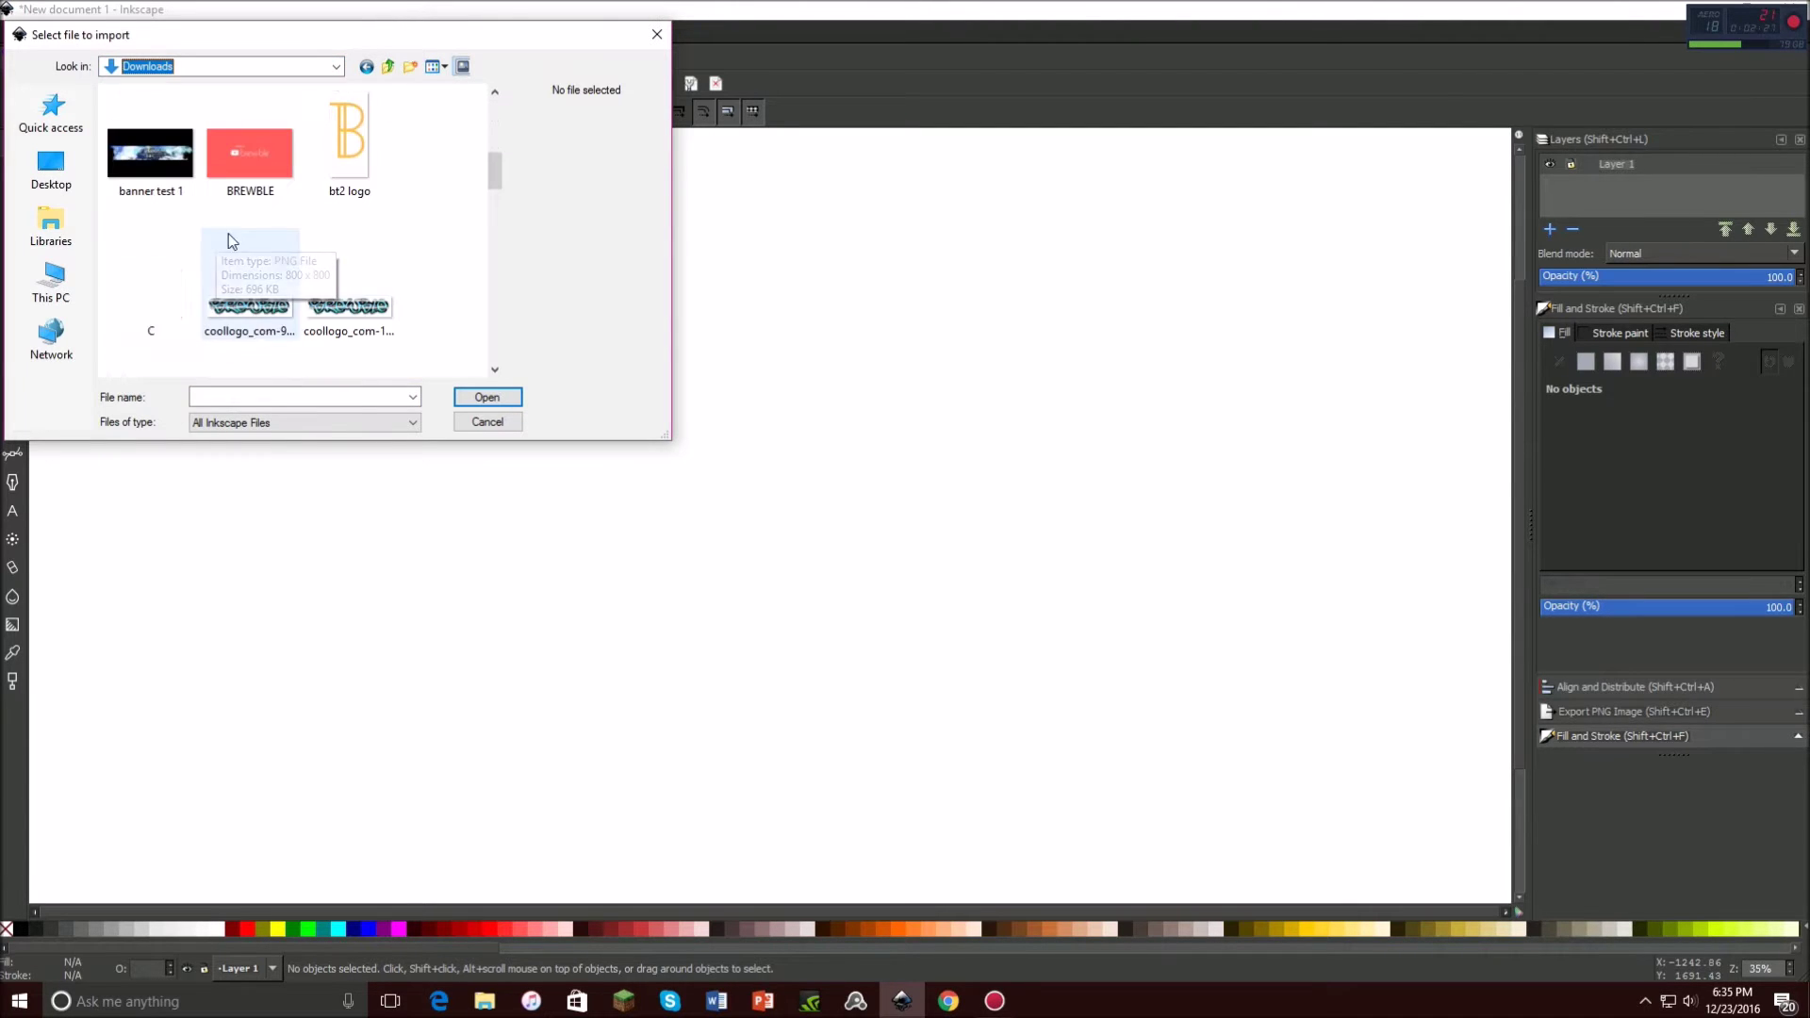
scroll(409, 260, down, 8)
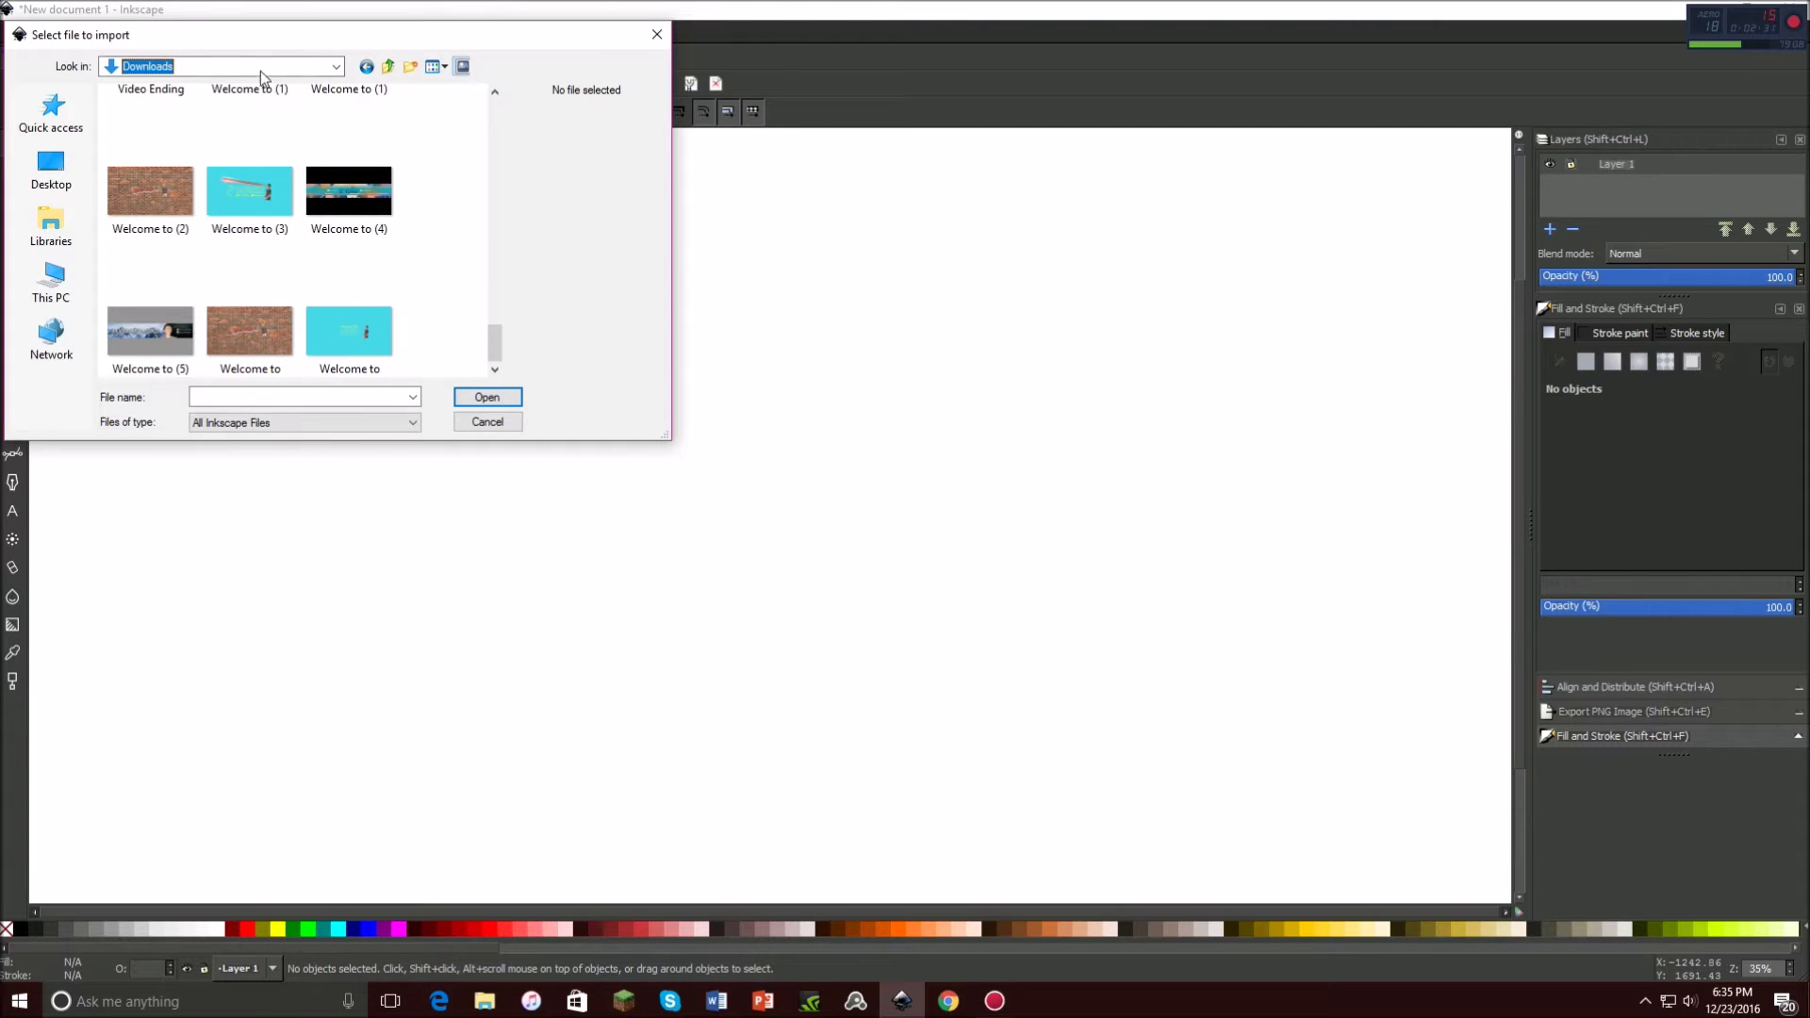
click(217, 66)
click(158, 297)
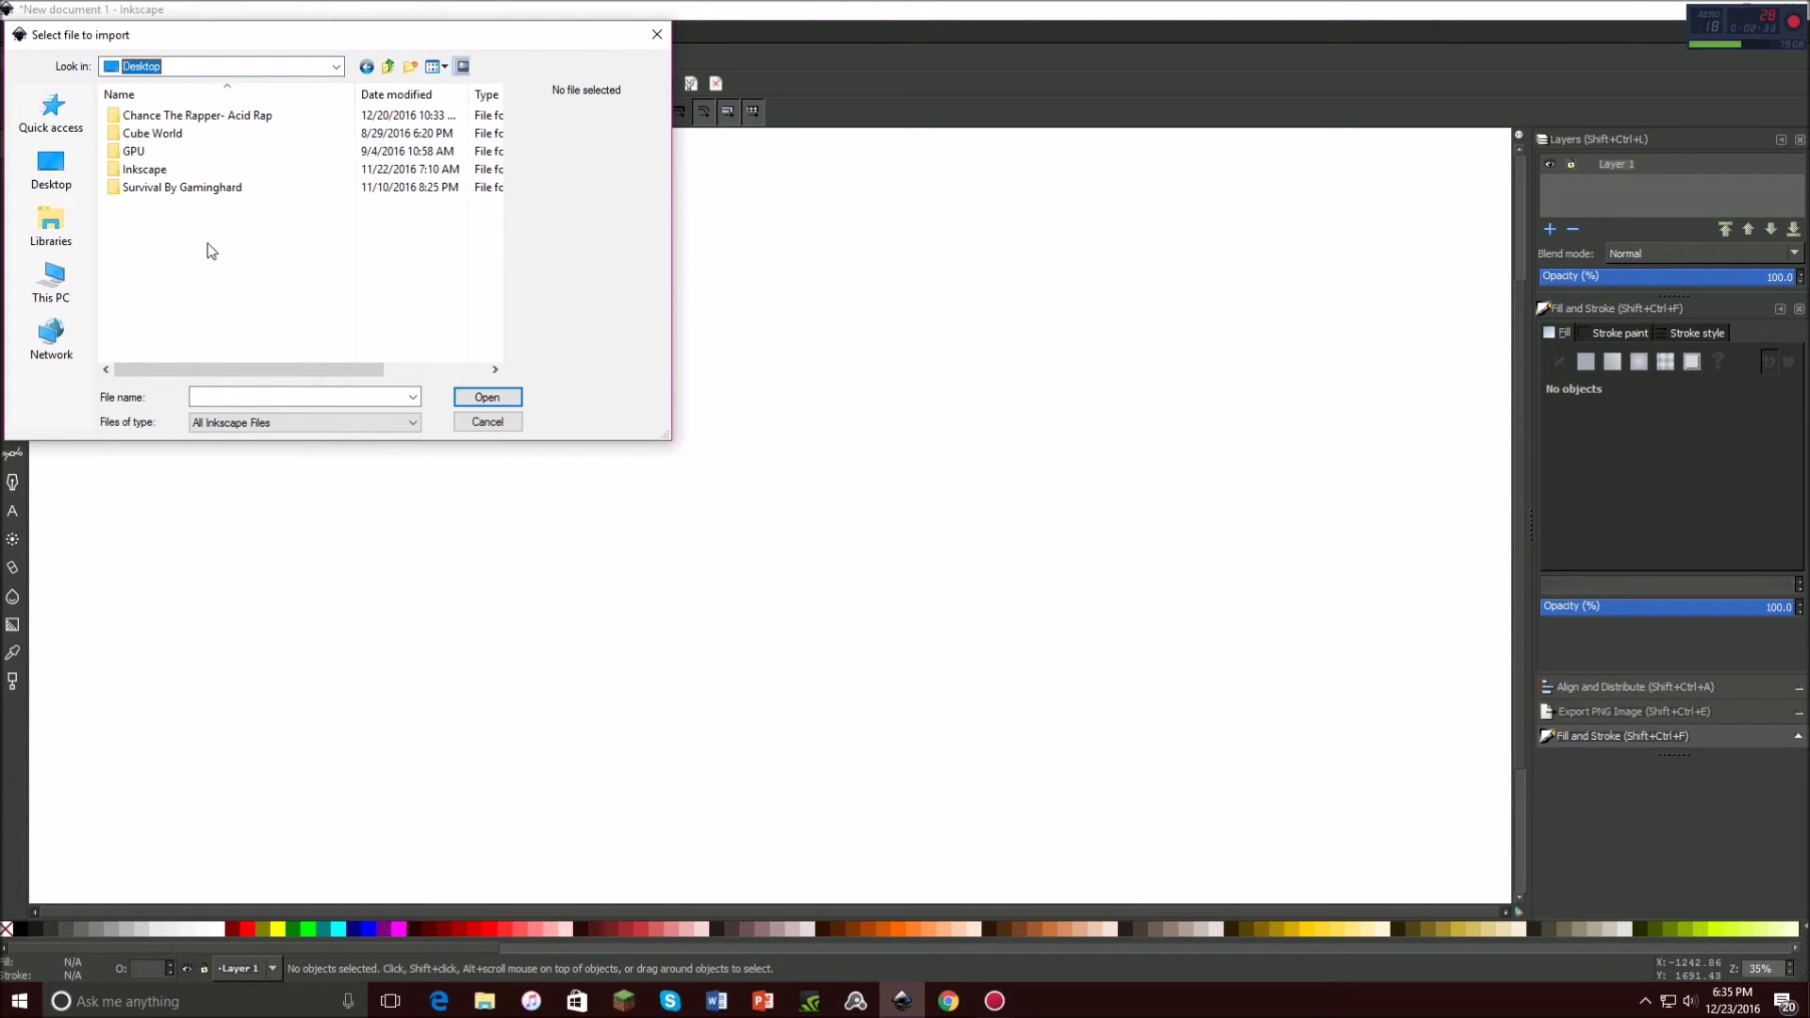
click(215, 68)
click(185, 312)
scroll(235, 217, down, 10)
scroll(248, 226, down, 3)
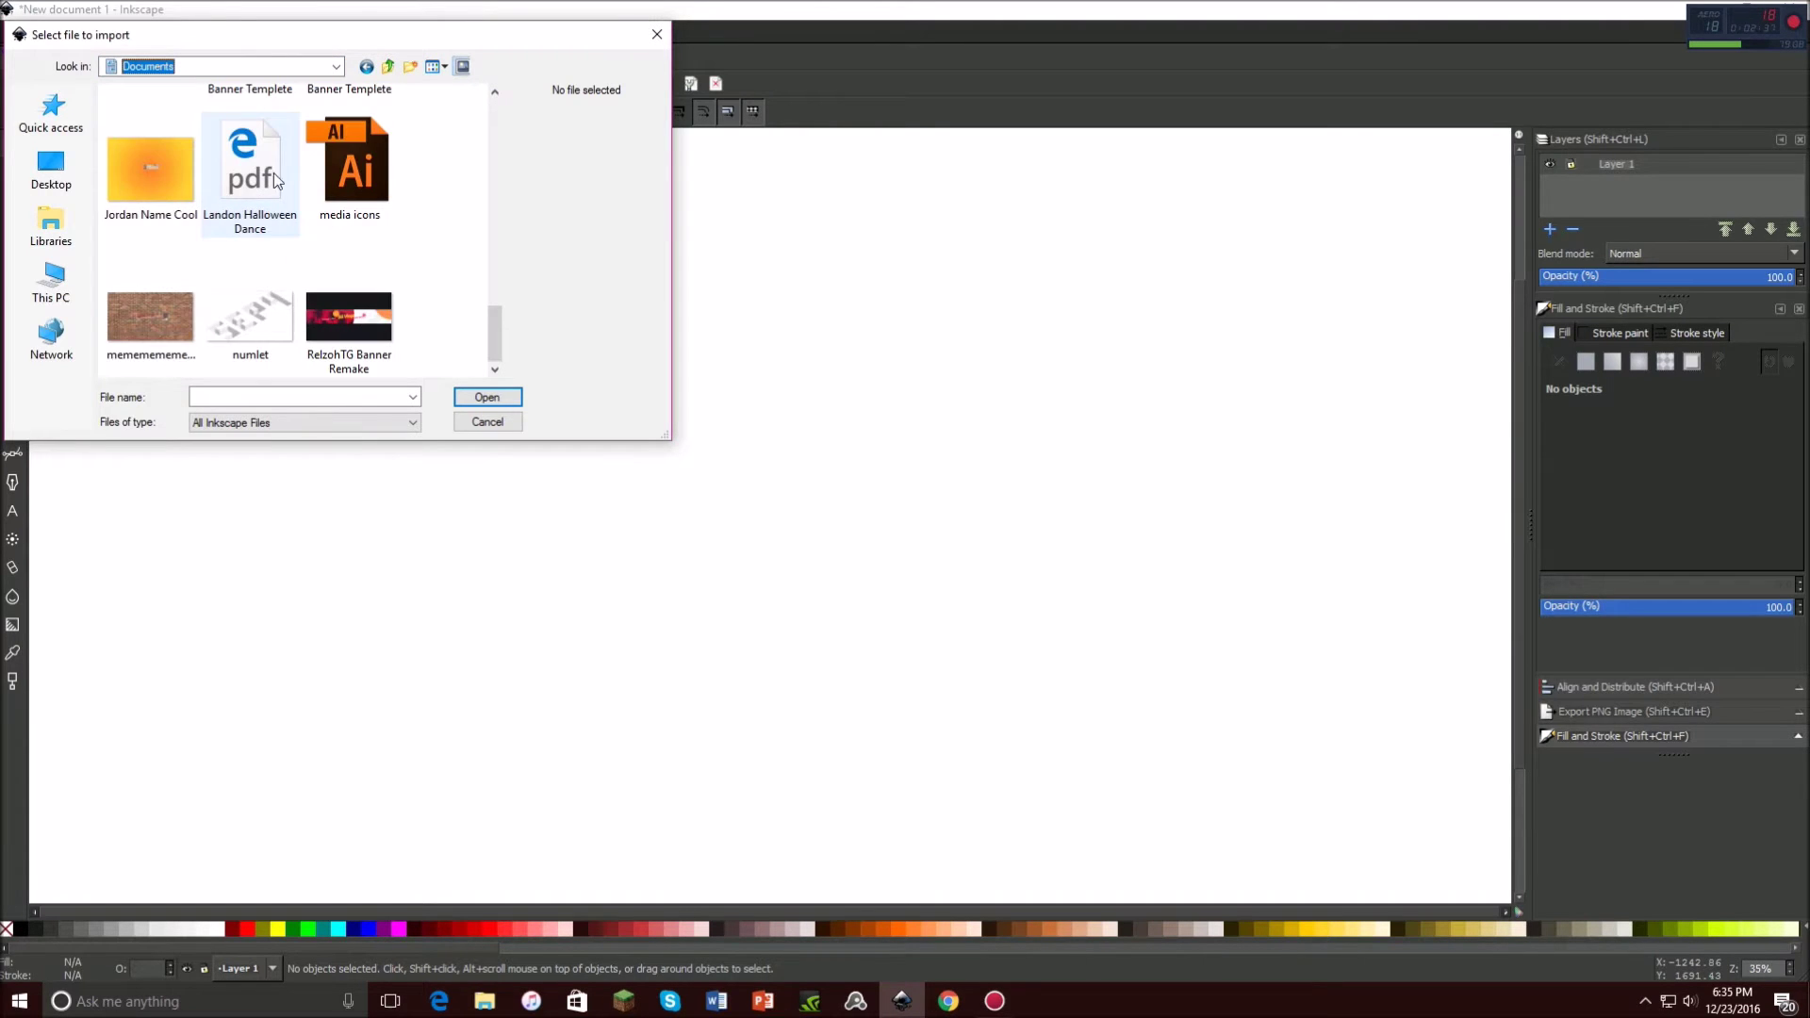
Import the JPEG photo of the terrier from the Pictures folder as an embedded image and deselect it.
click(182, 68)
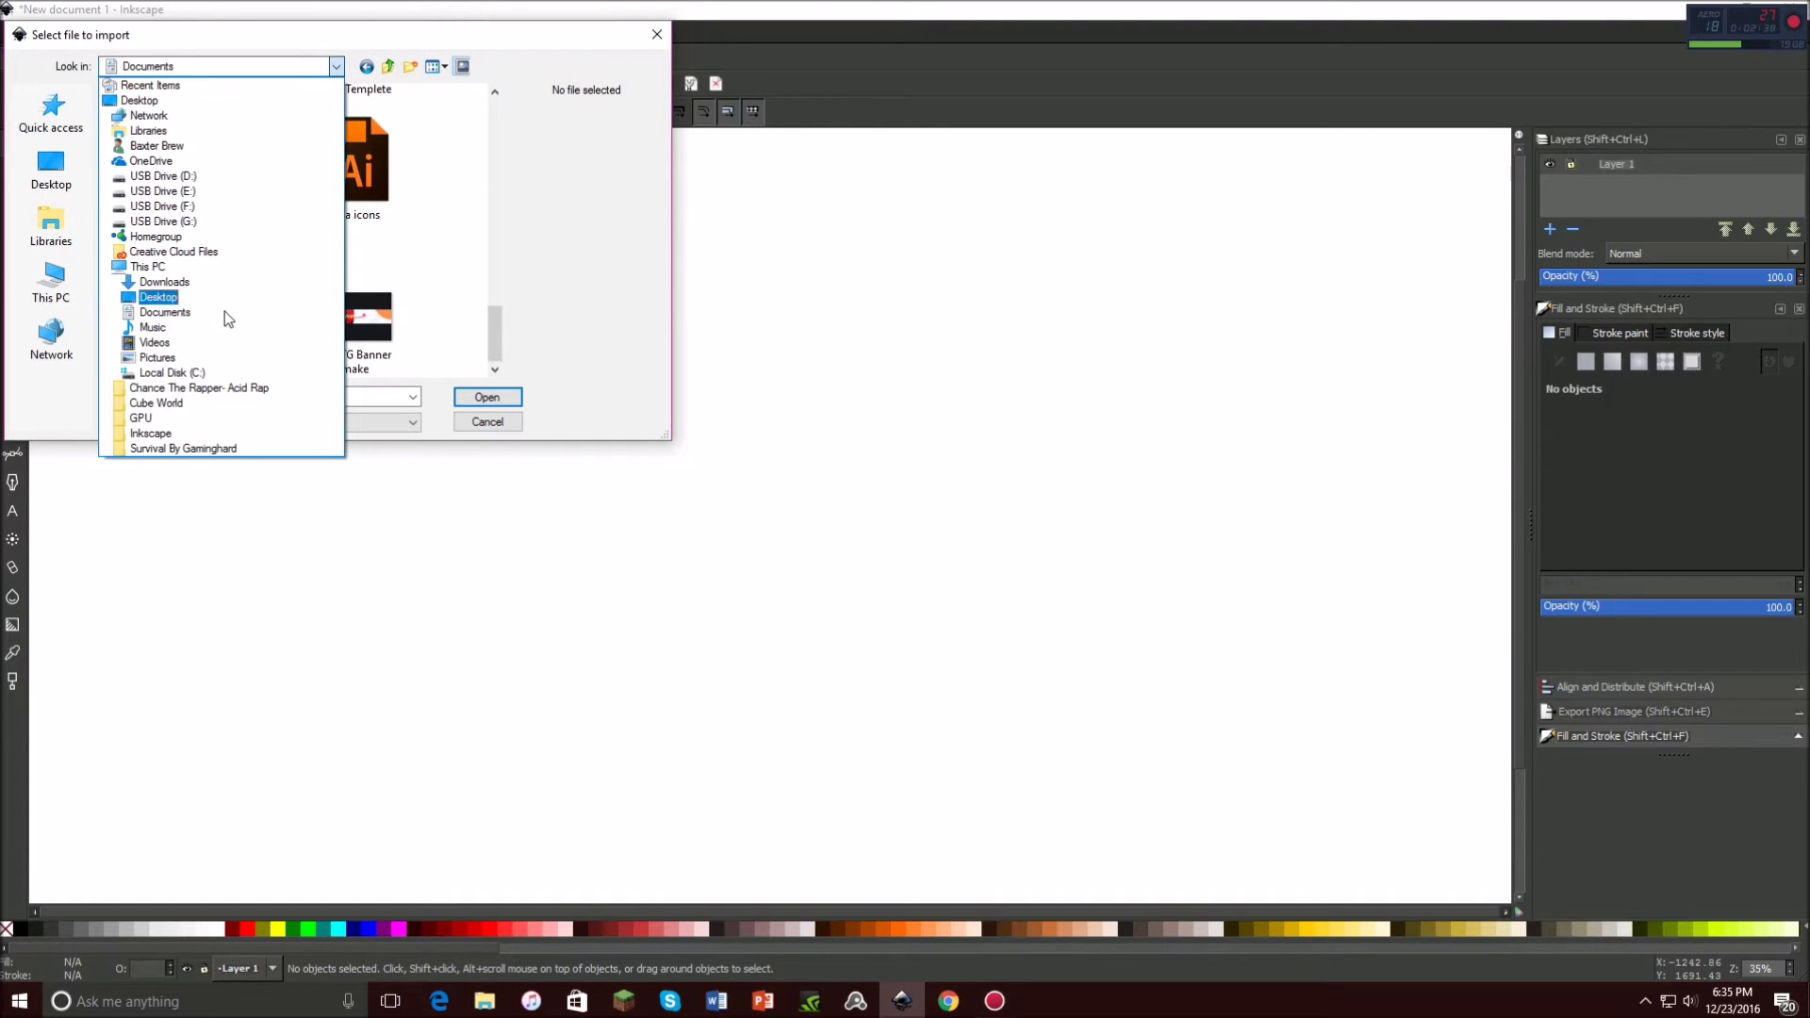
click(158, 357)
scroll(252, 213, down, 3)
scroll(253, 213, down, 10)
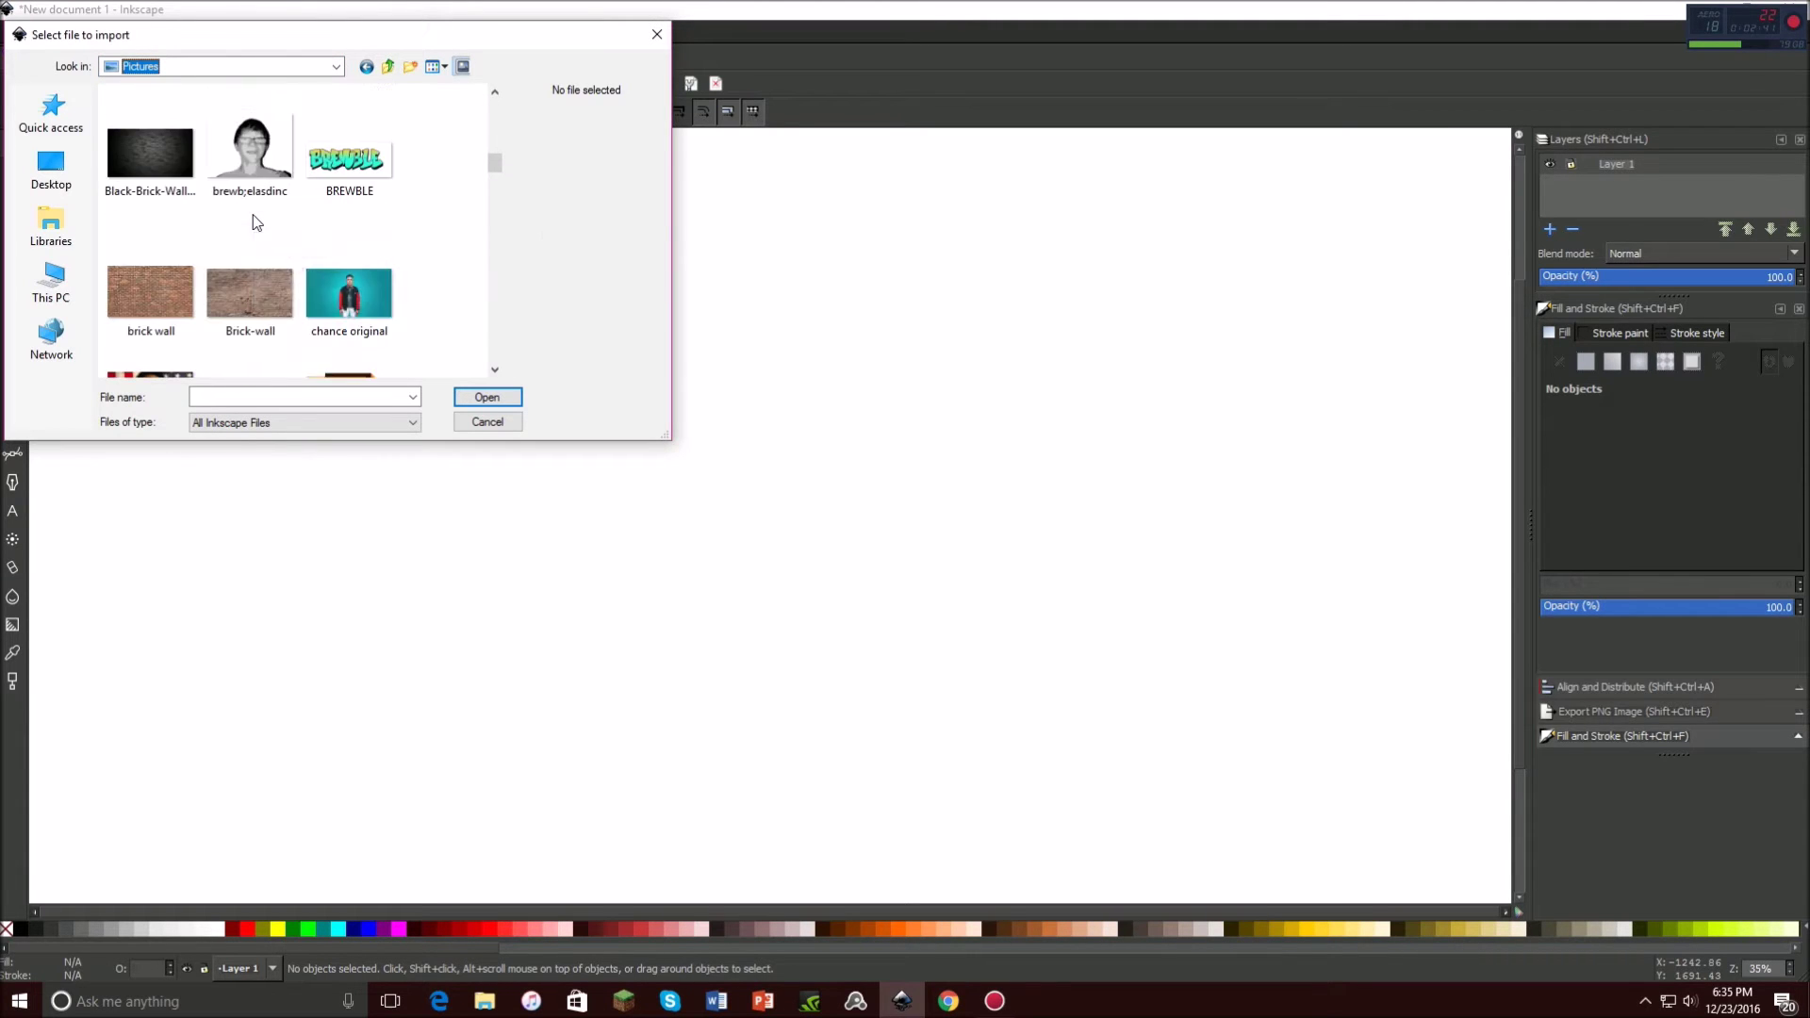
scroll(320, 253, down, 15)
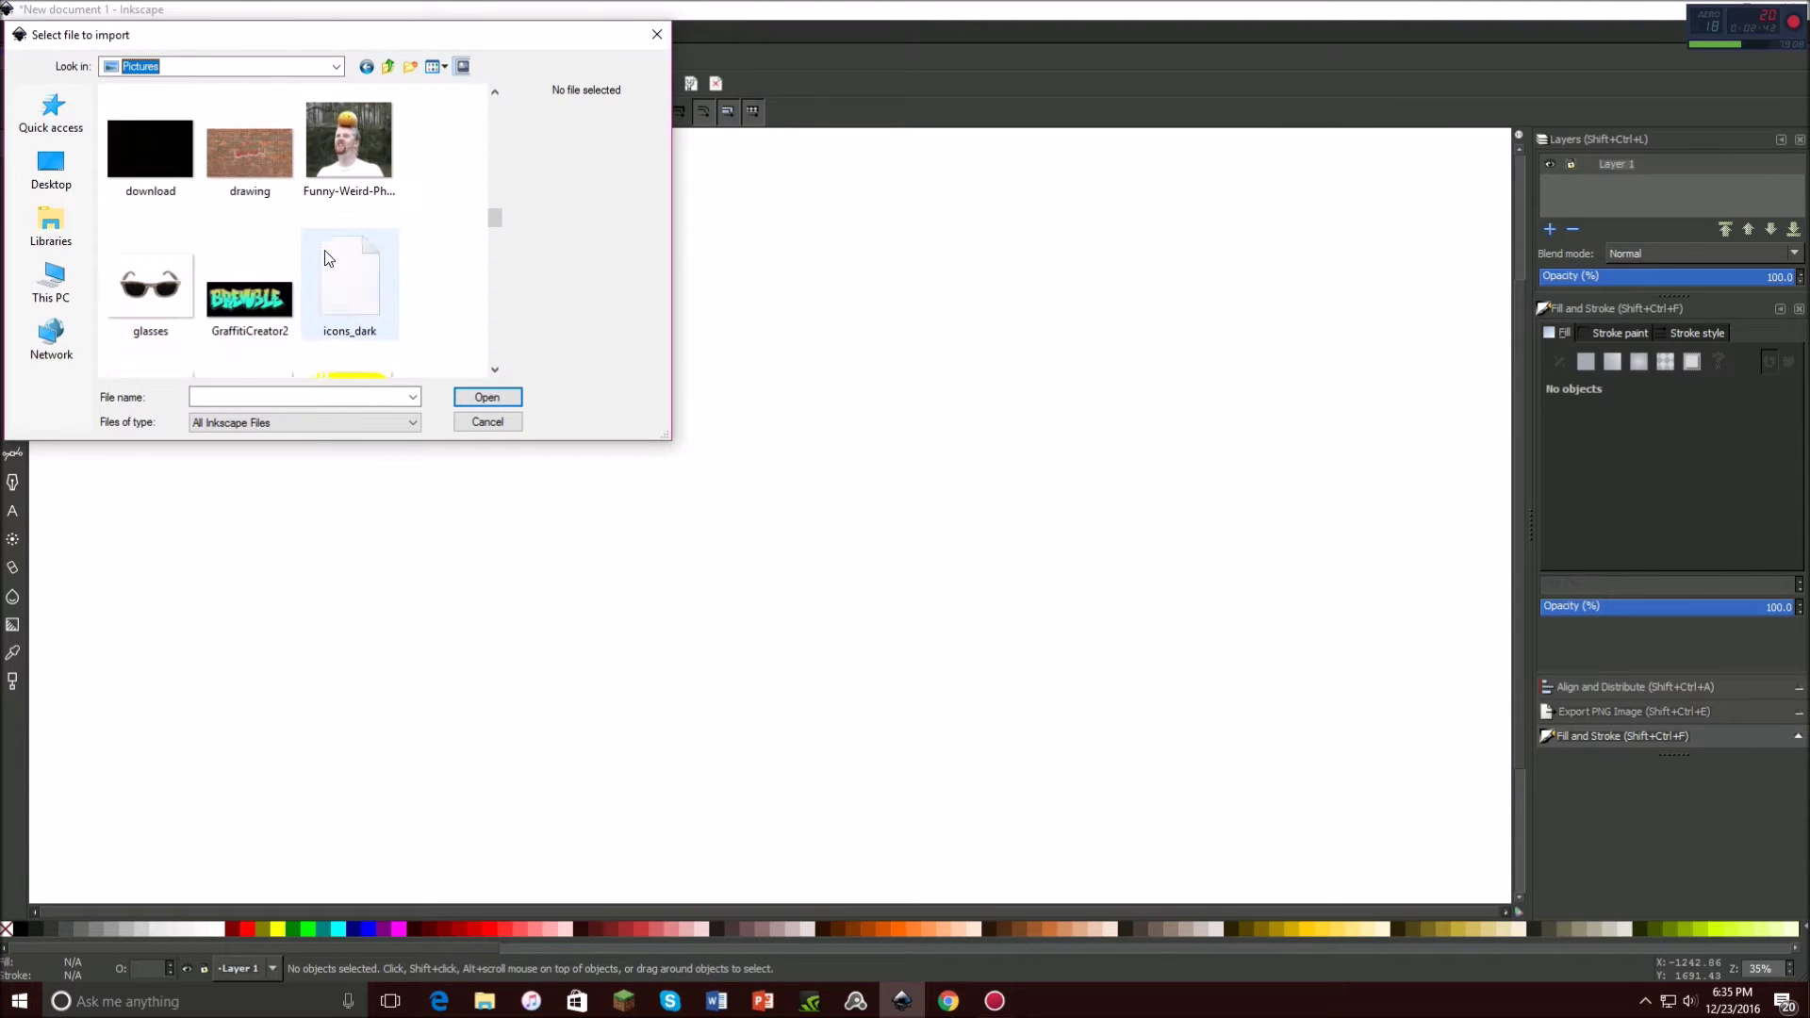
scroll(325, 257, down, 15)
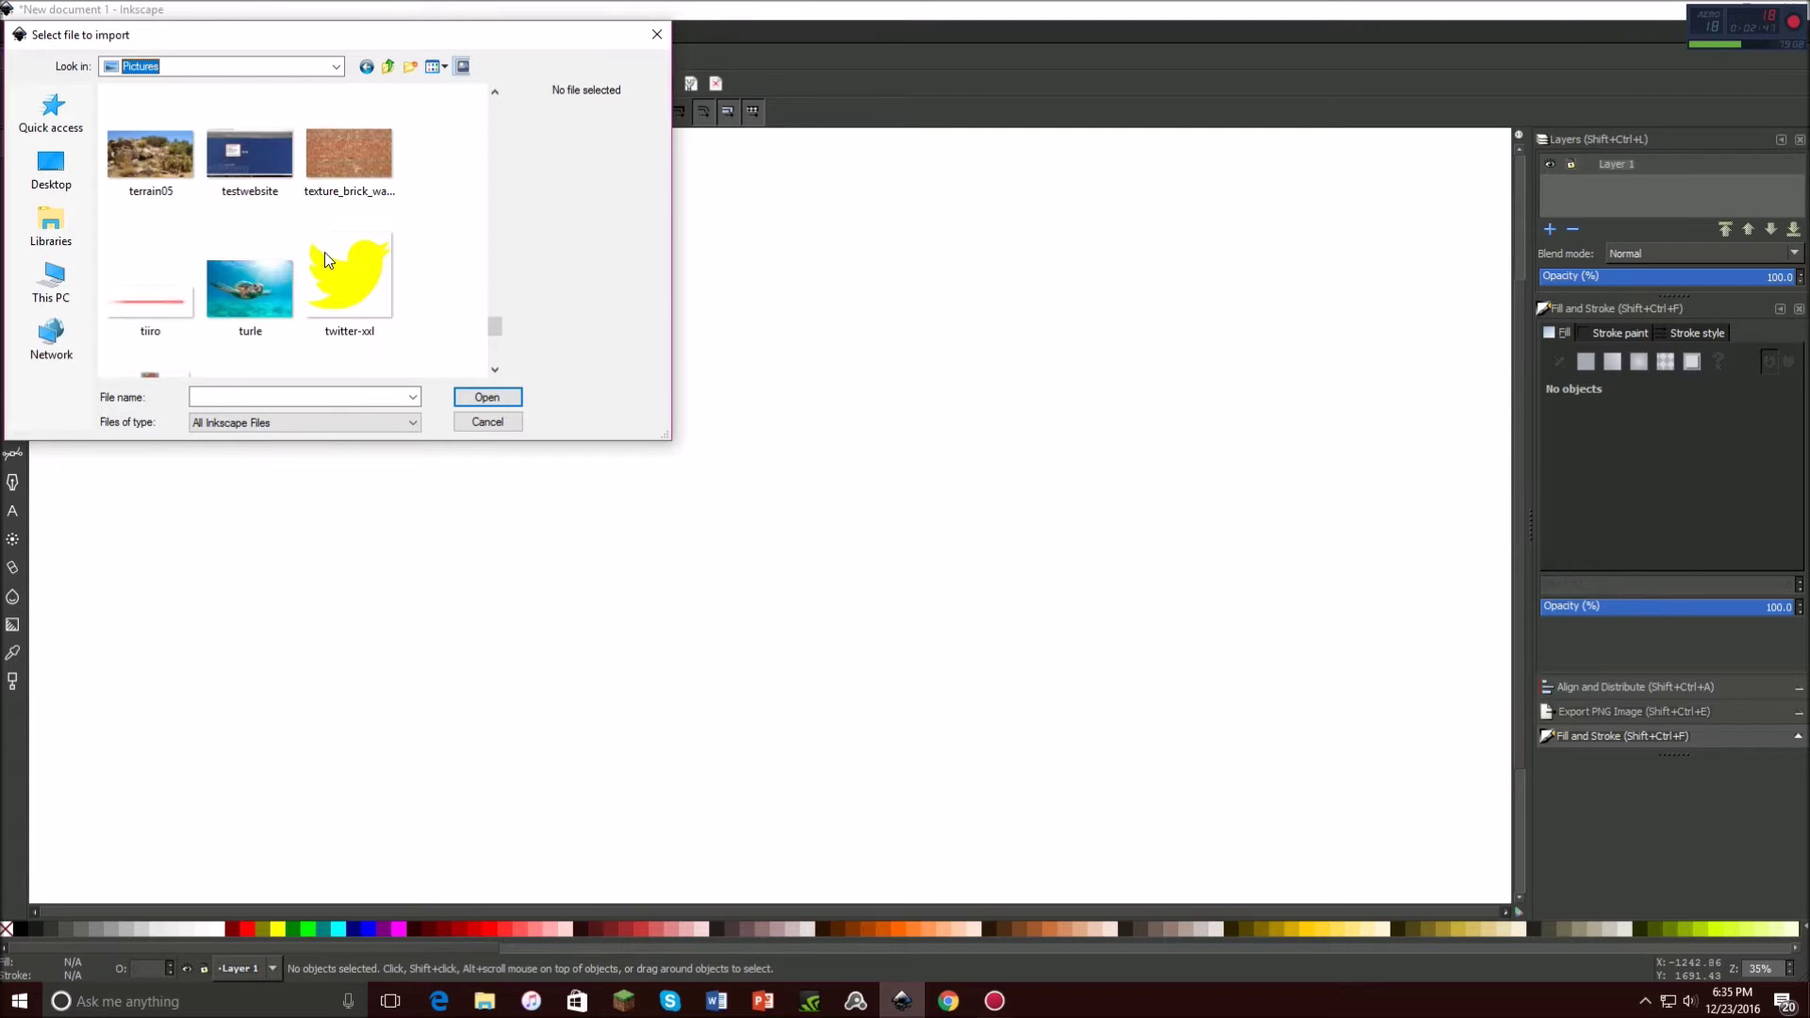
scroll(324, 252, down, 3)
double_click(349, 195)
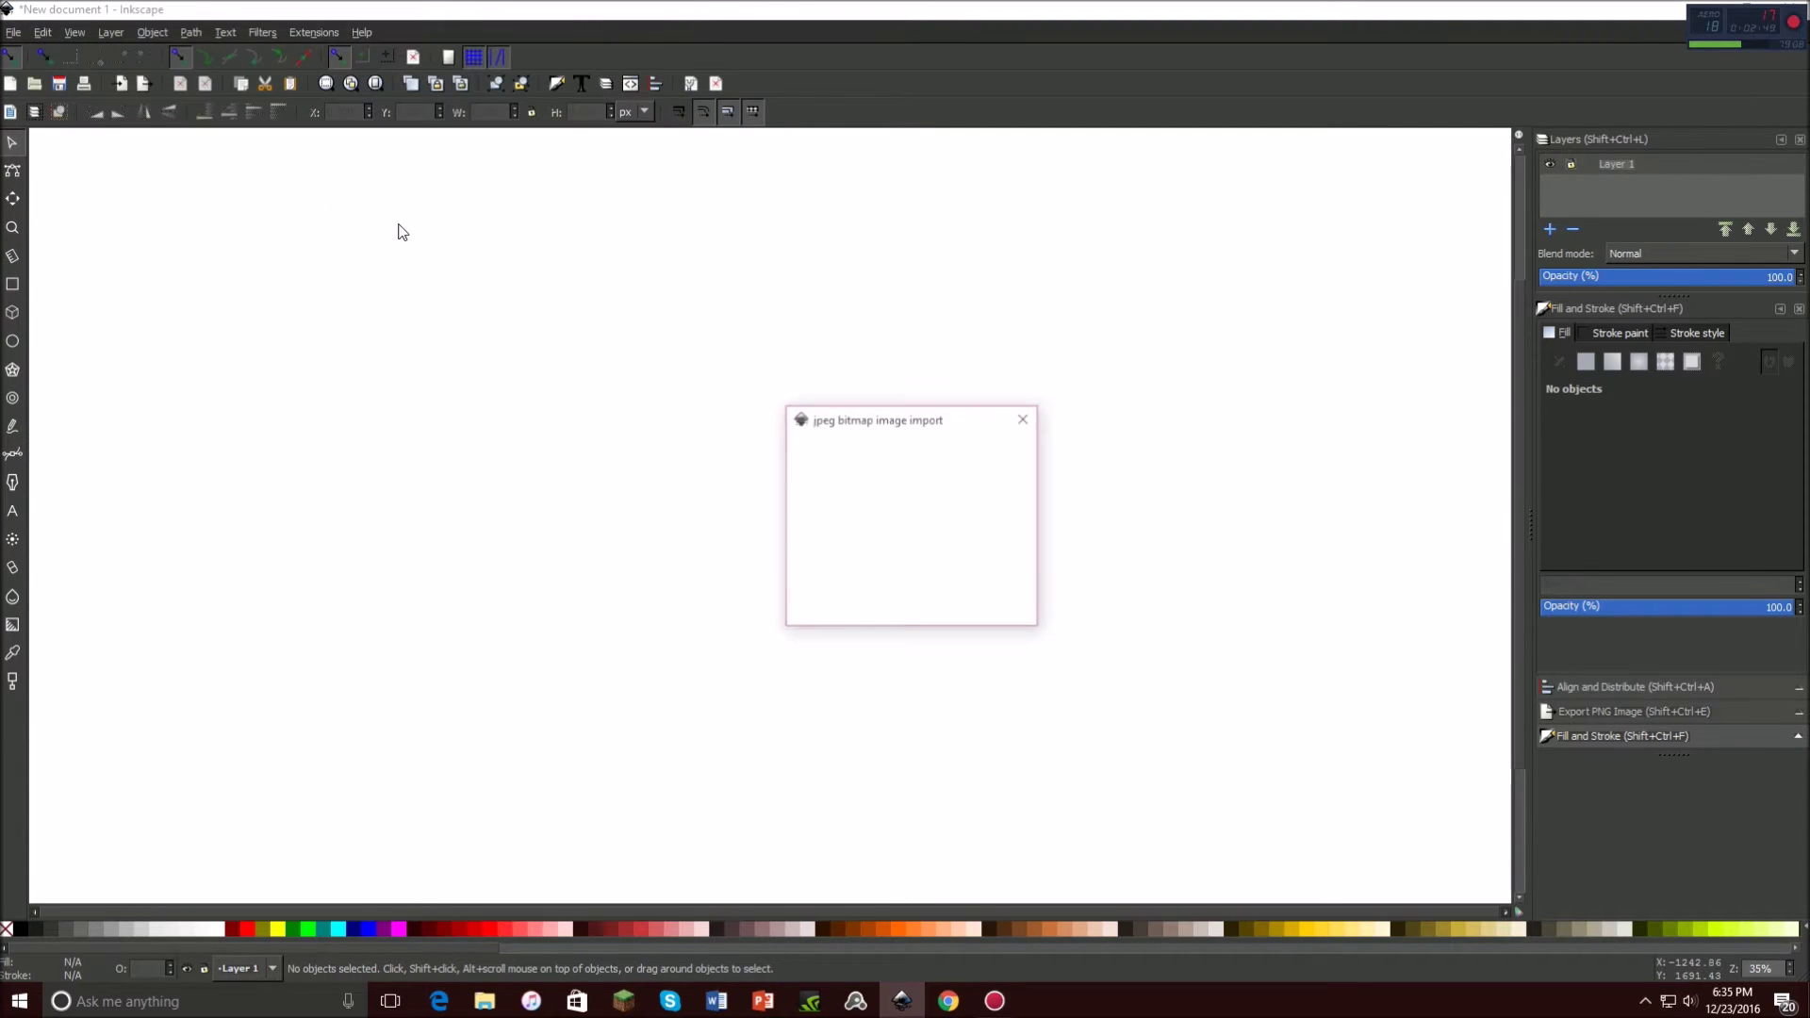
click(1001, 597)
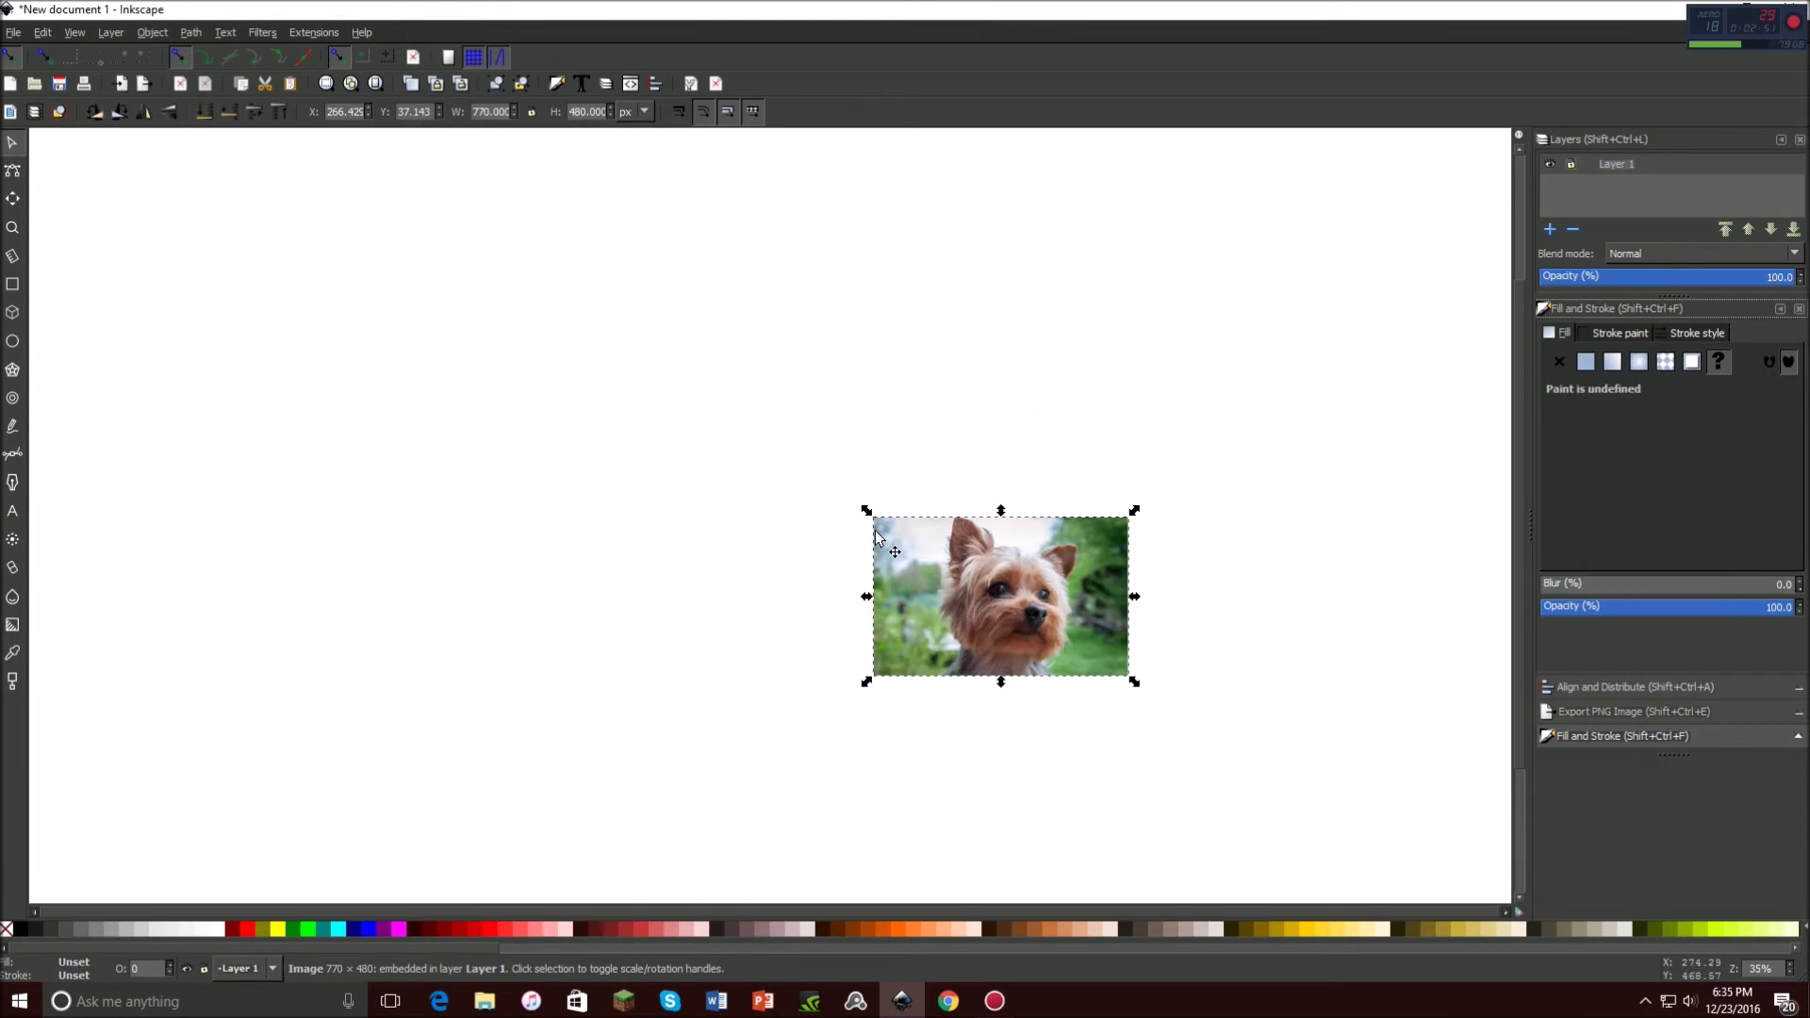
scroll(895, 544, down, 2)
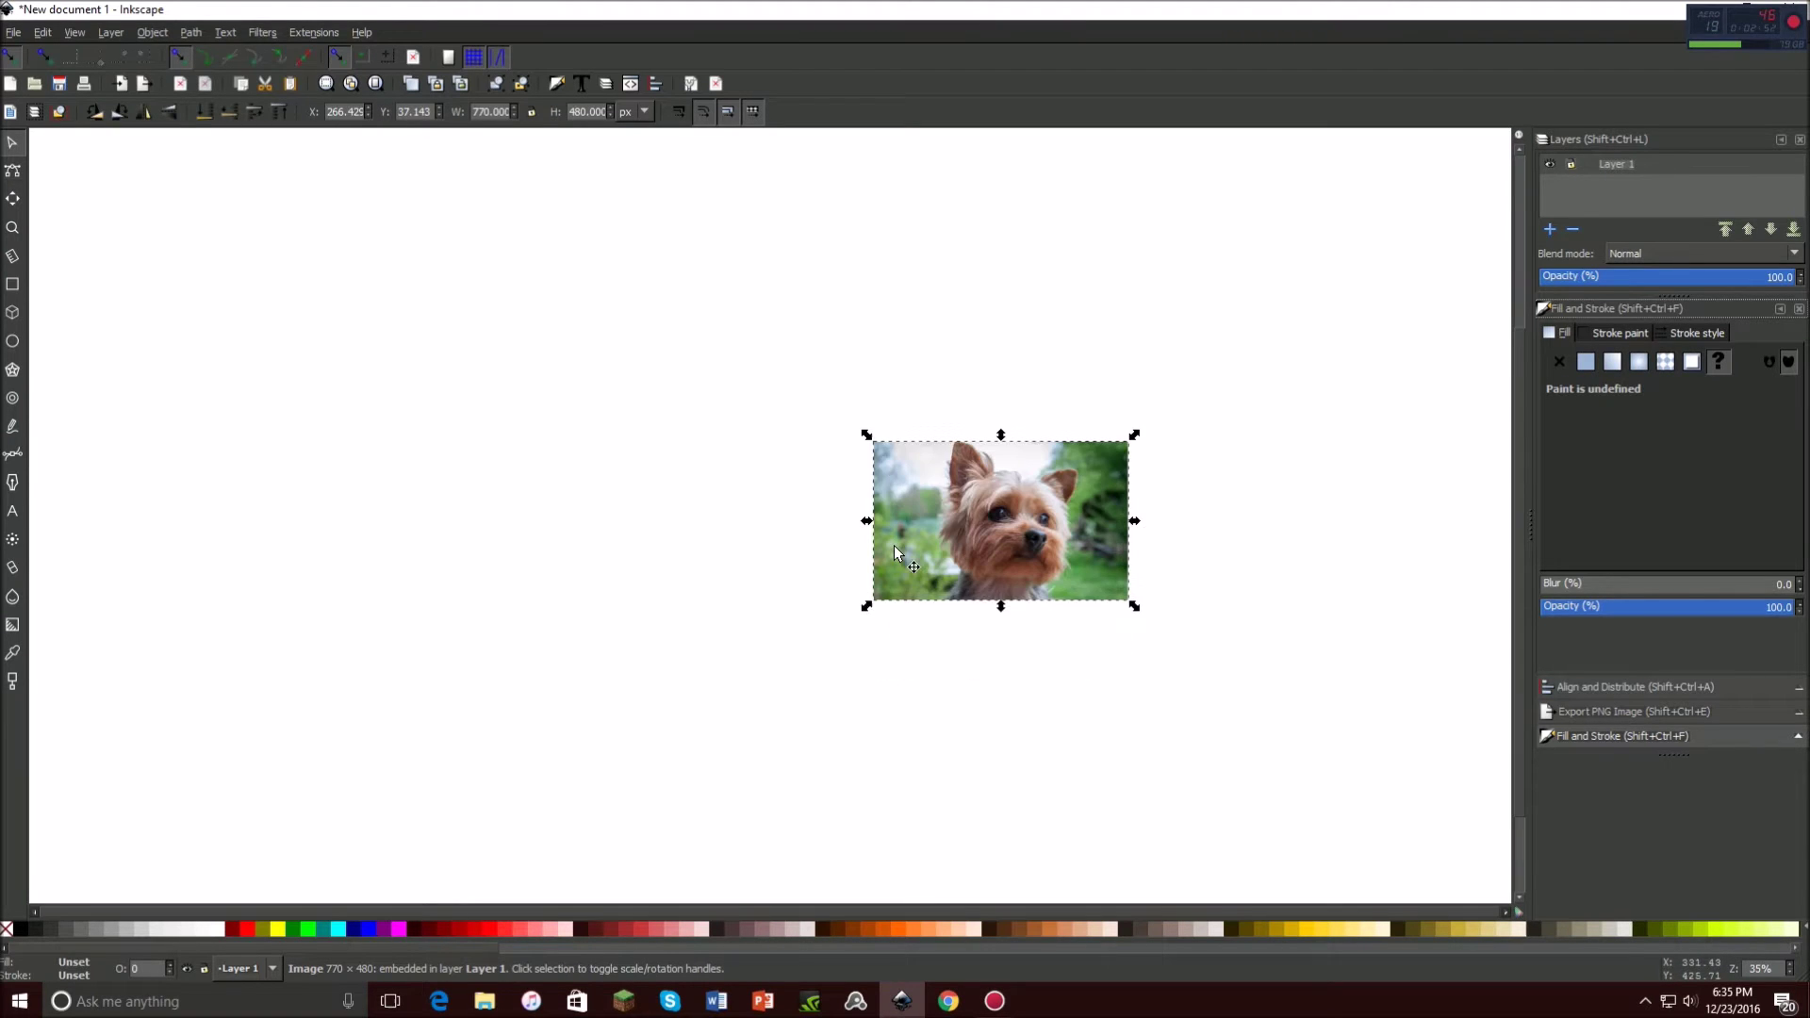
click(380, 283)
Zoom the canvas to 1:1 and bring the whole dog photo into the middle of the view.
click(75, 33)
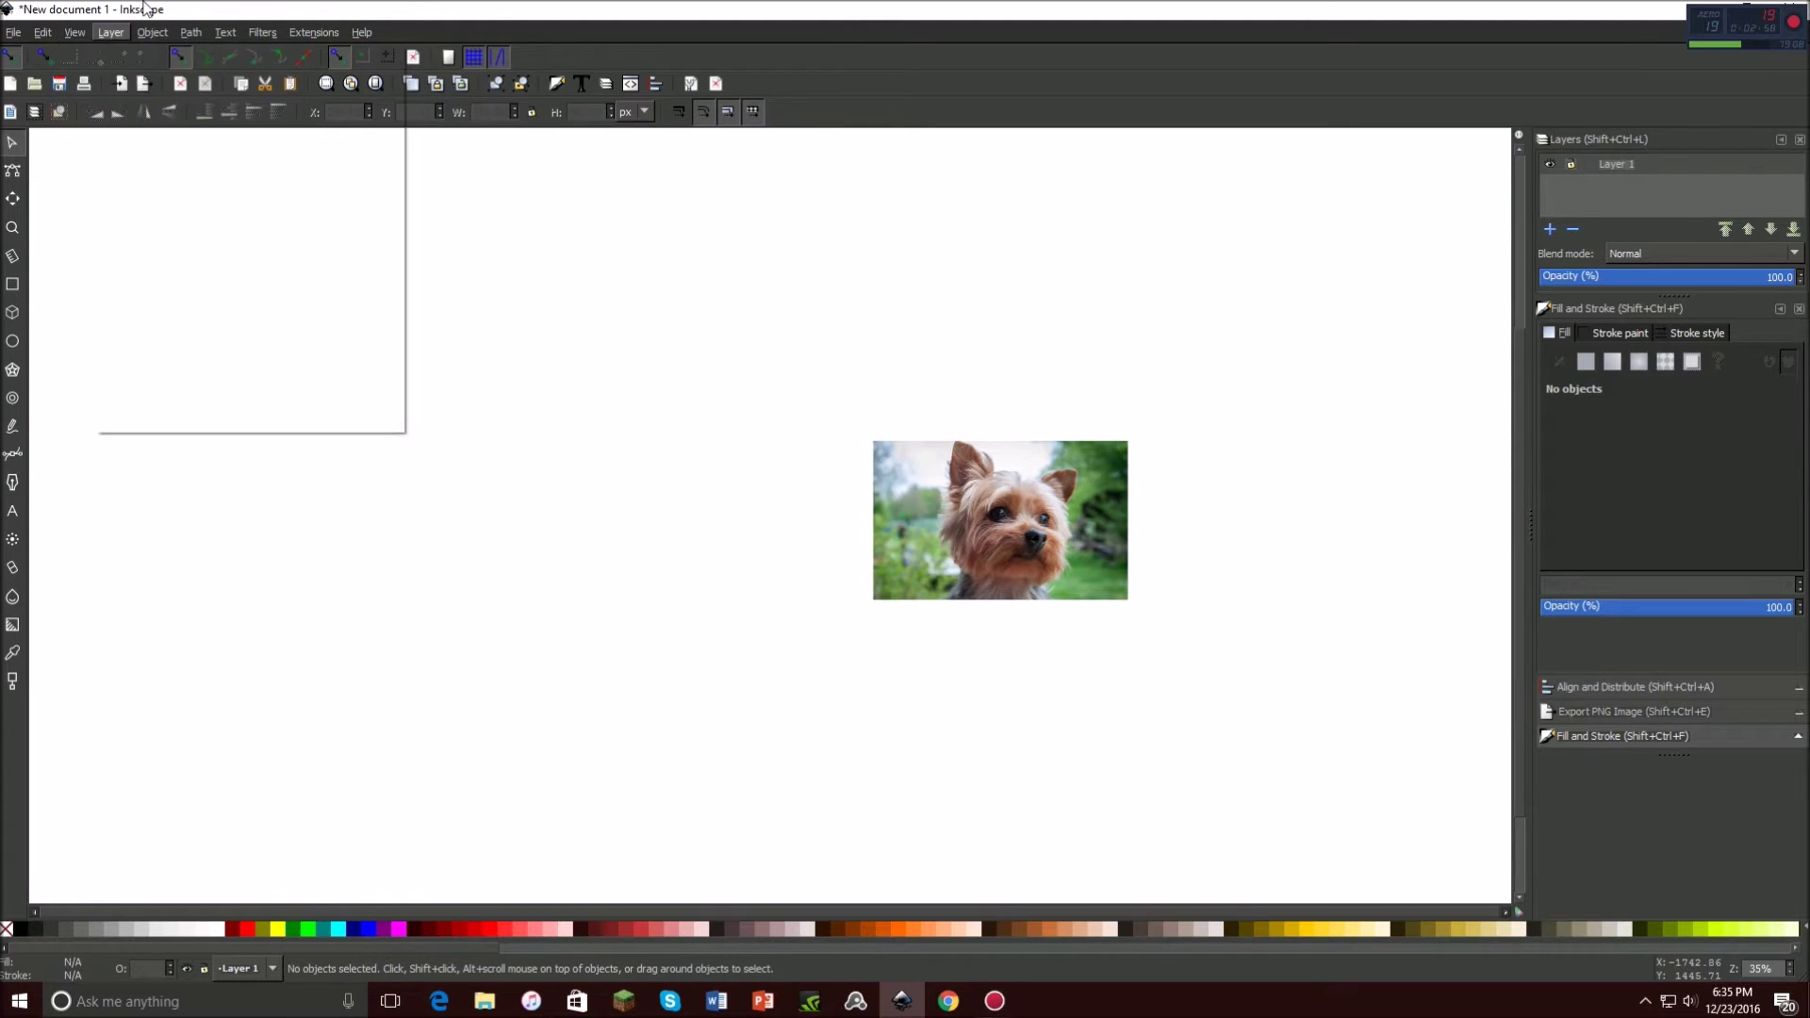
mouse_move(98, 55)
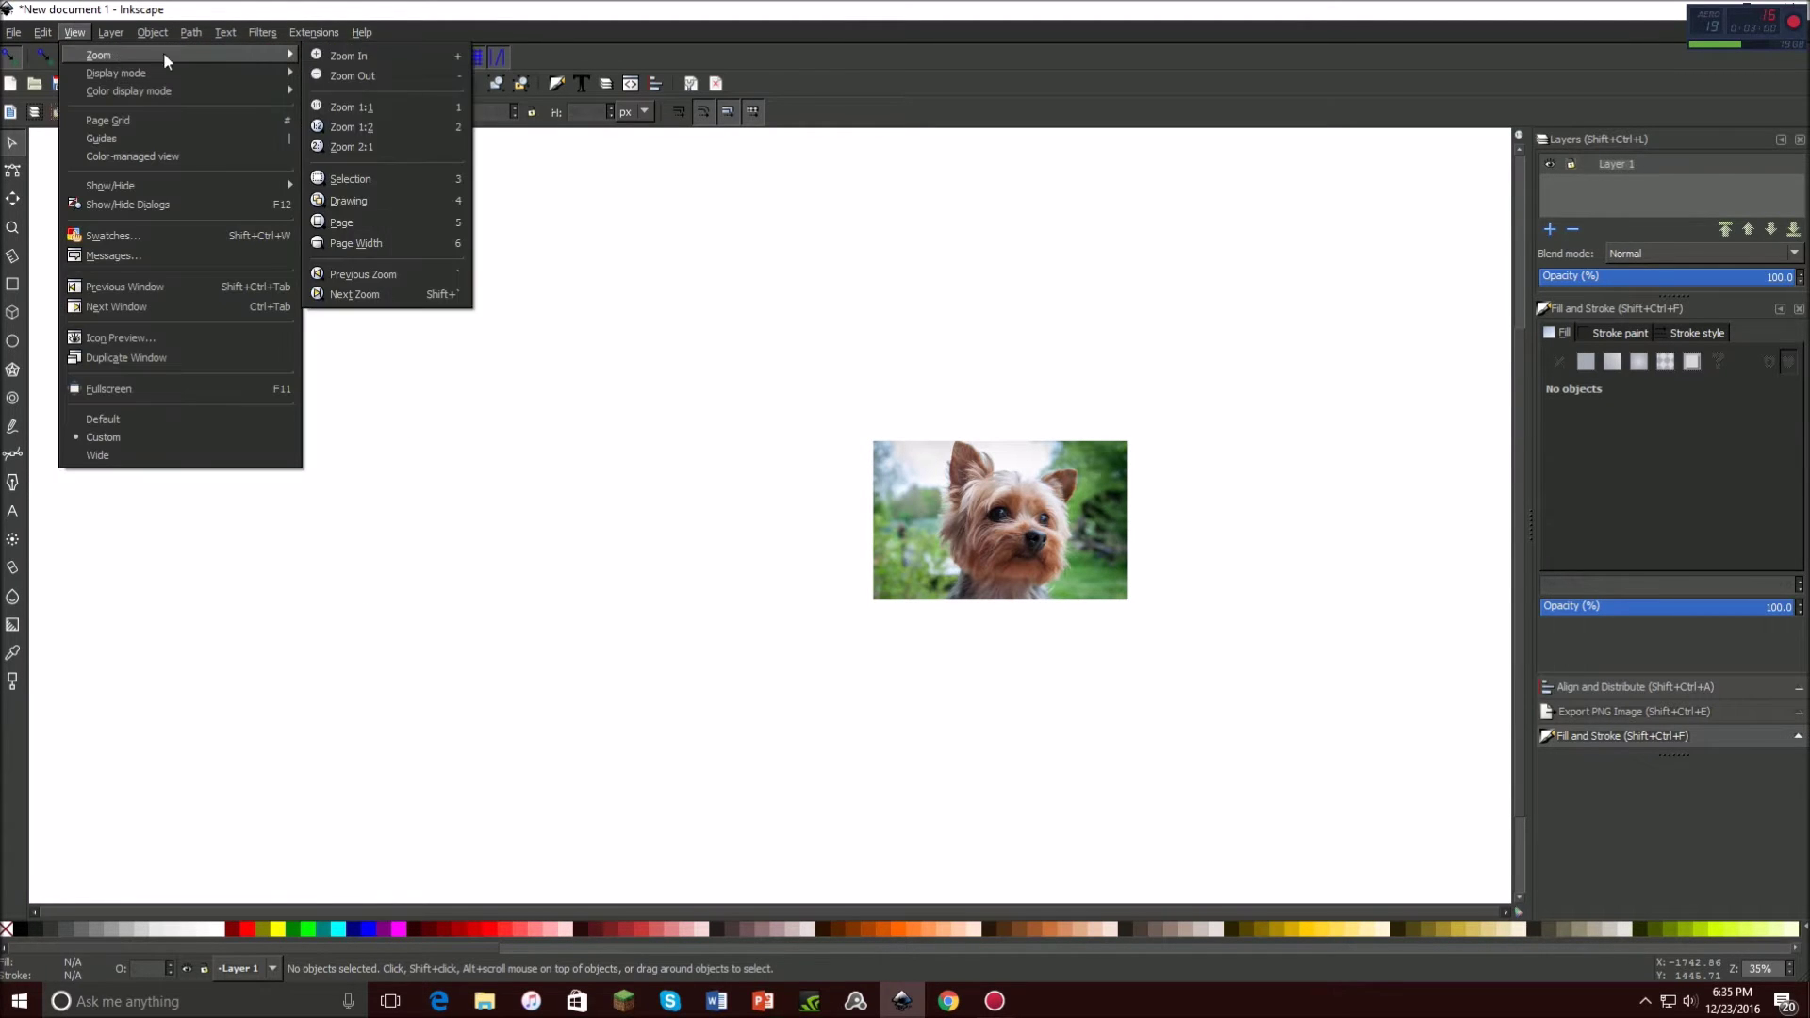
click(353, 108)
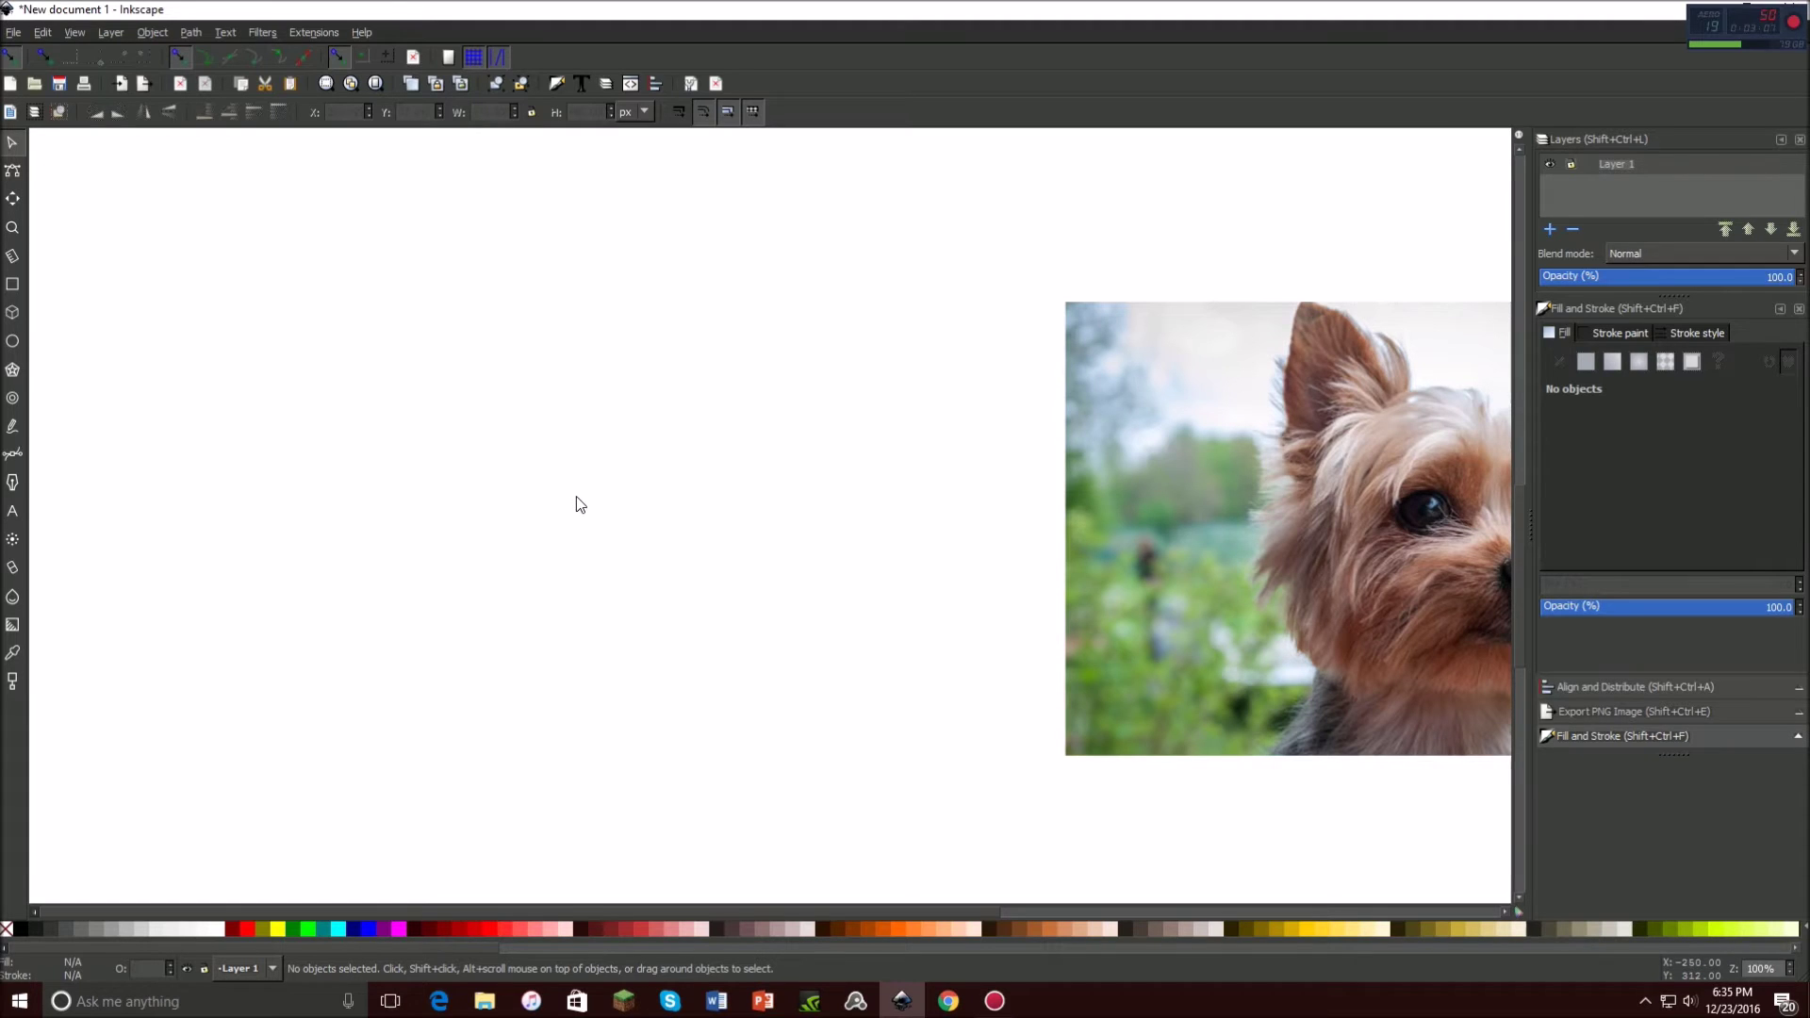
drag(655, 468, 174, 433)
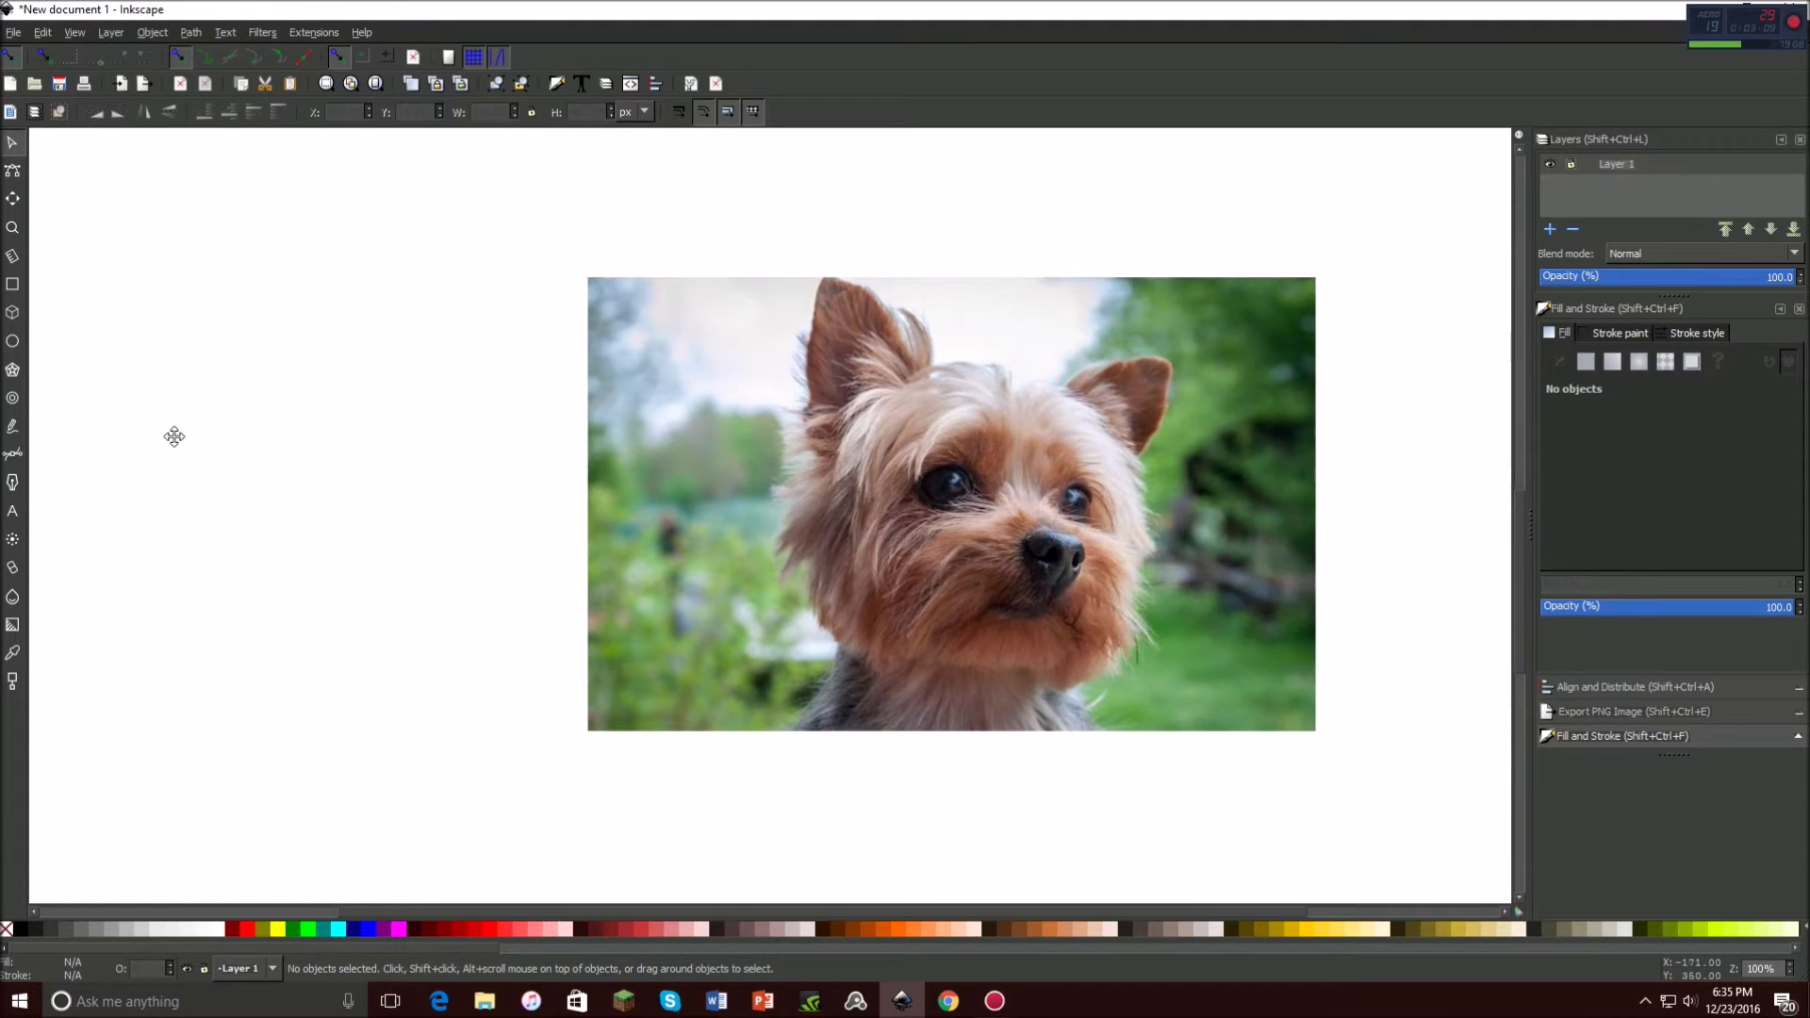
drag(473, 384, 234, 415)
drag(626, 222, 698, 213)
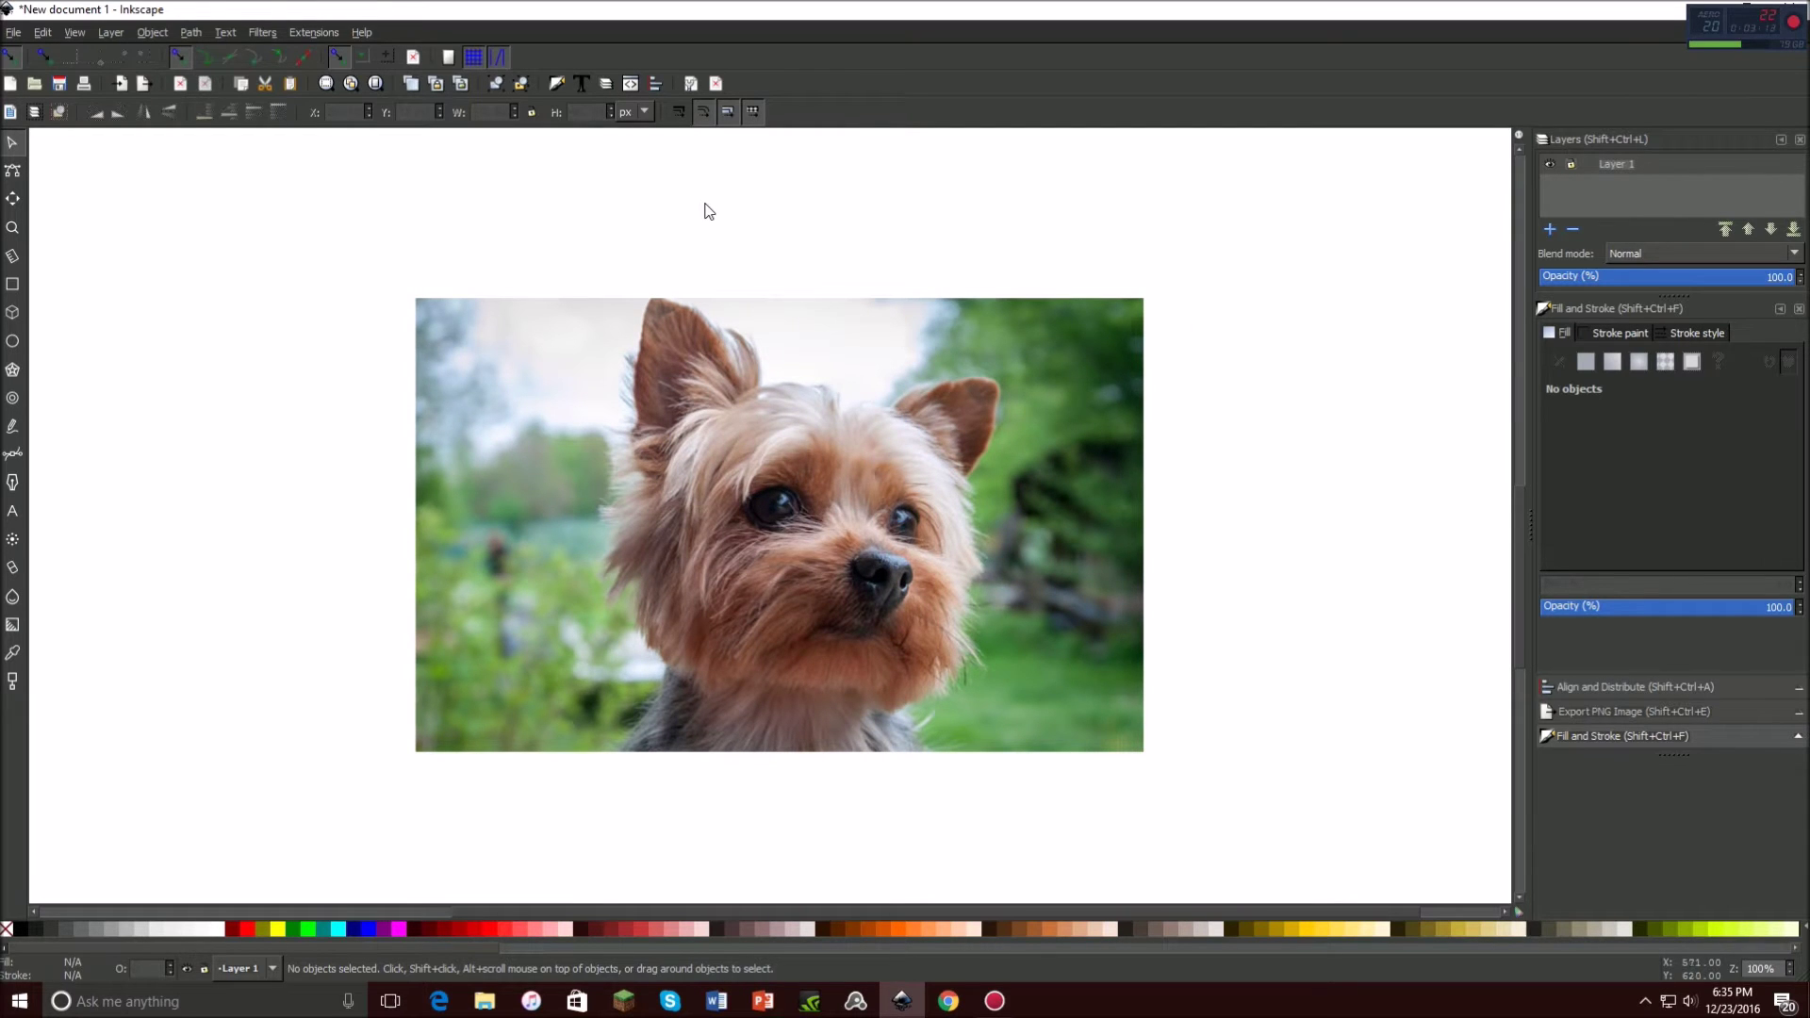
Examine the dog's face up close and look over the full photo from side to side.
scroll(798, 551, up, 4)
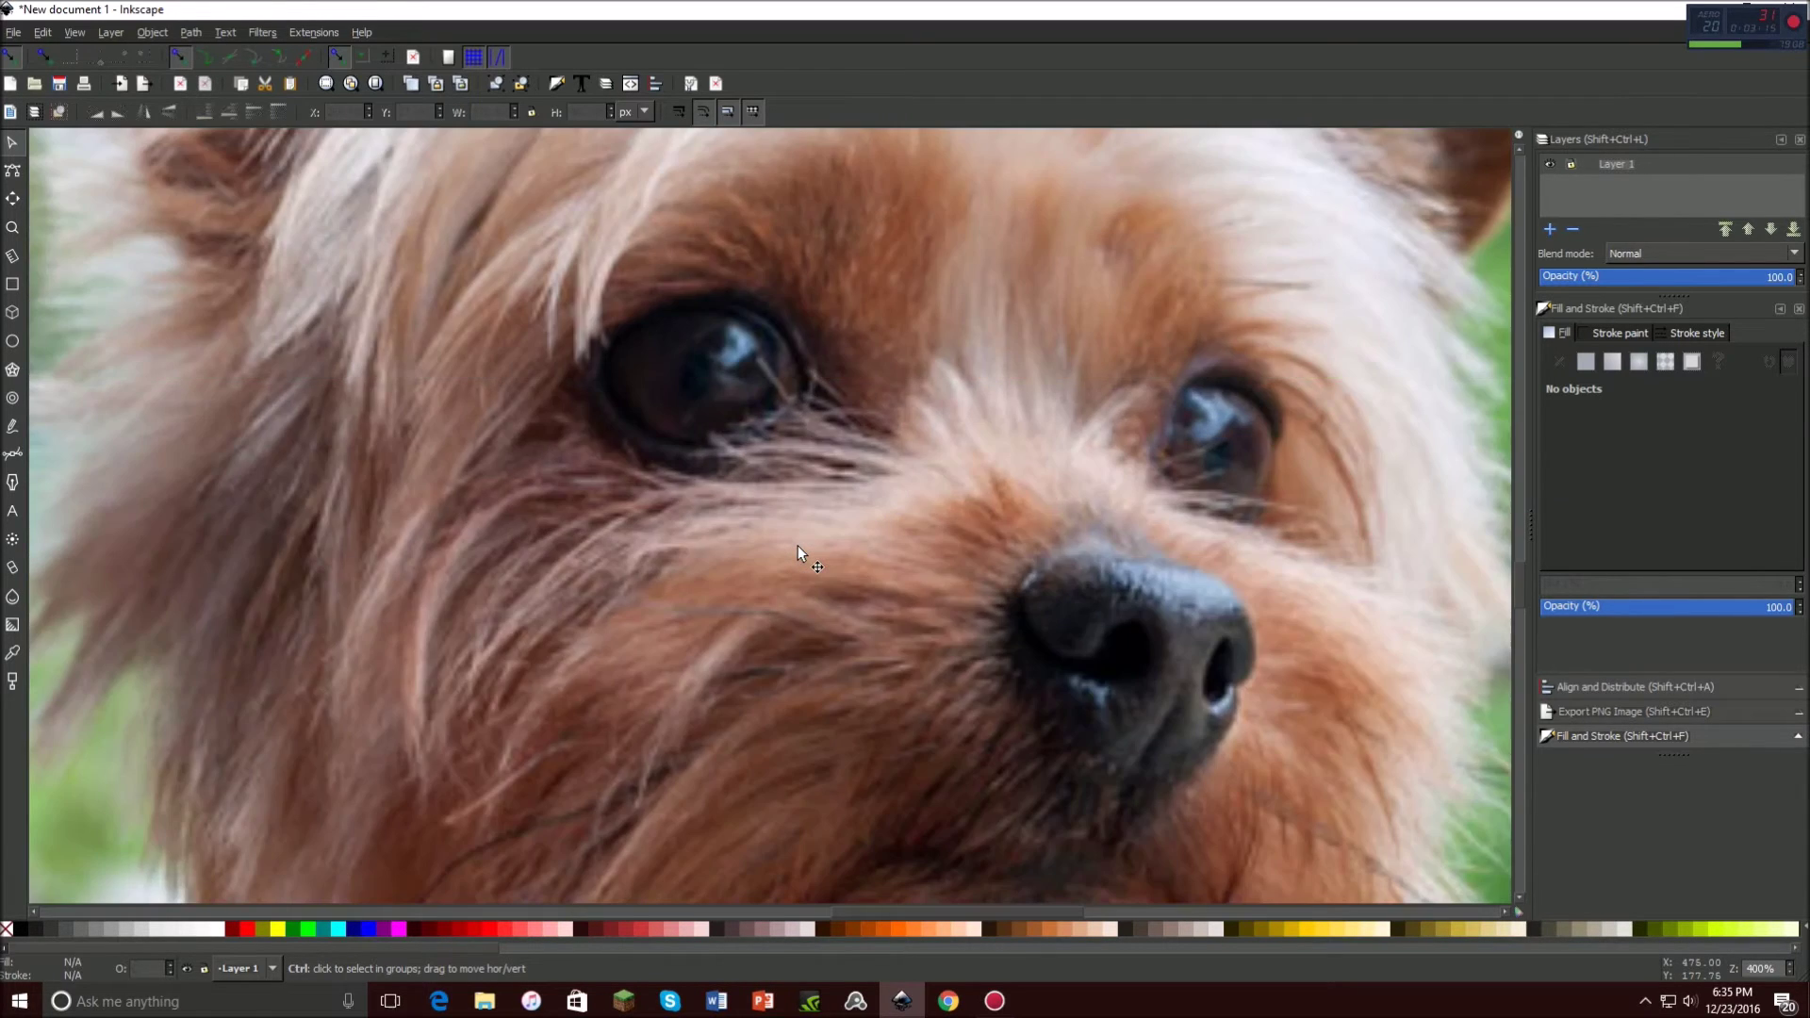
scroll(797, 545, down, 3)
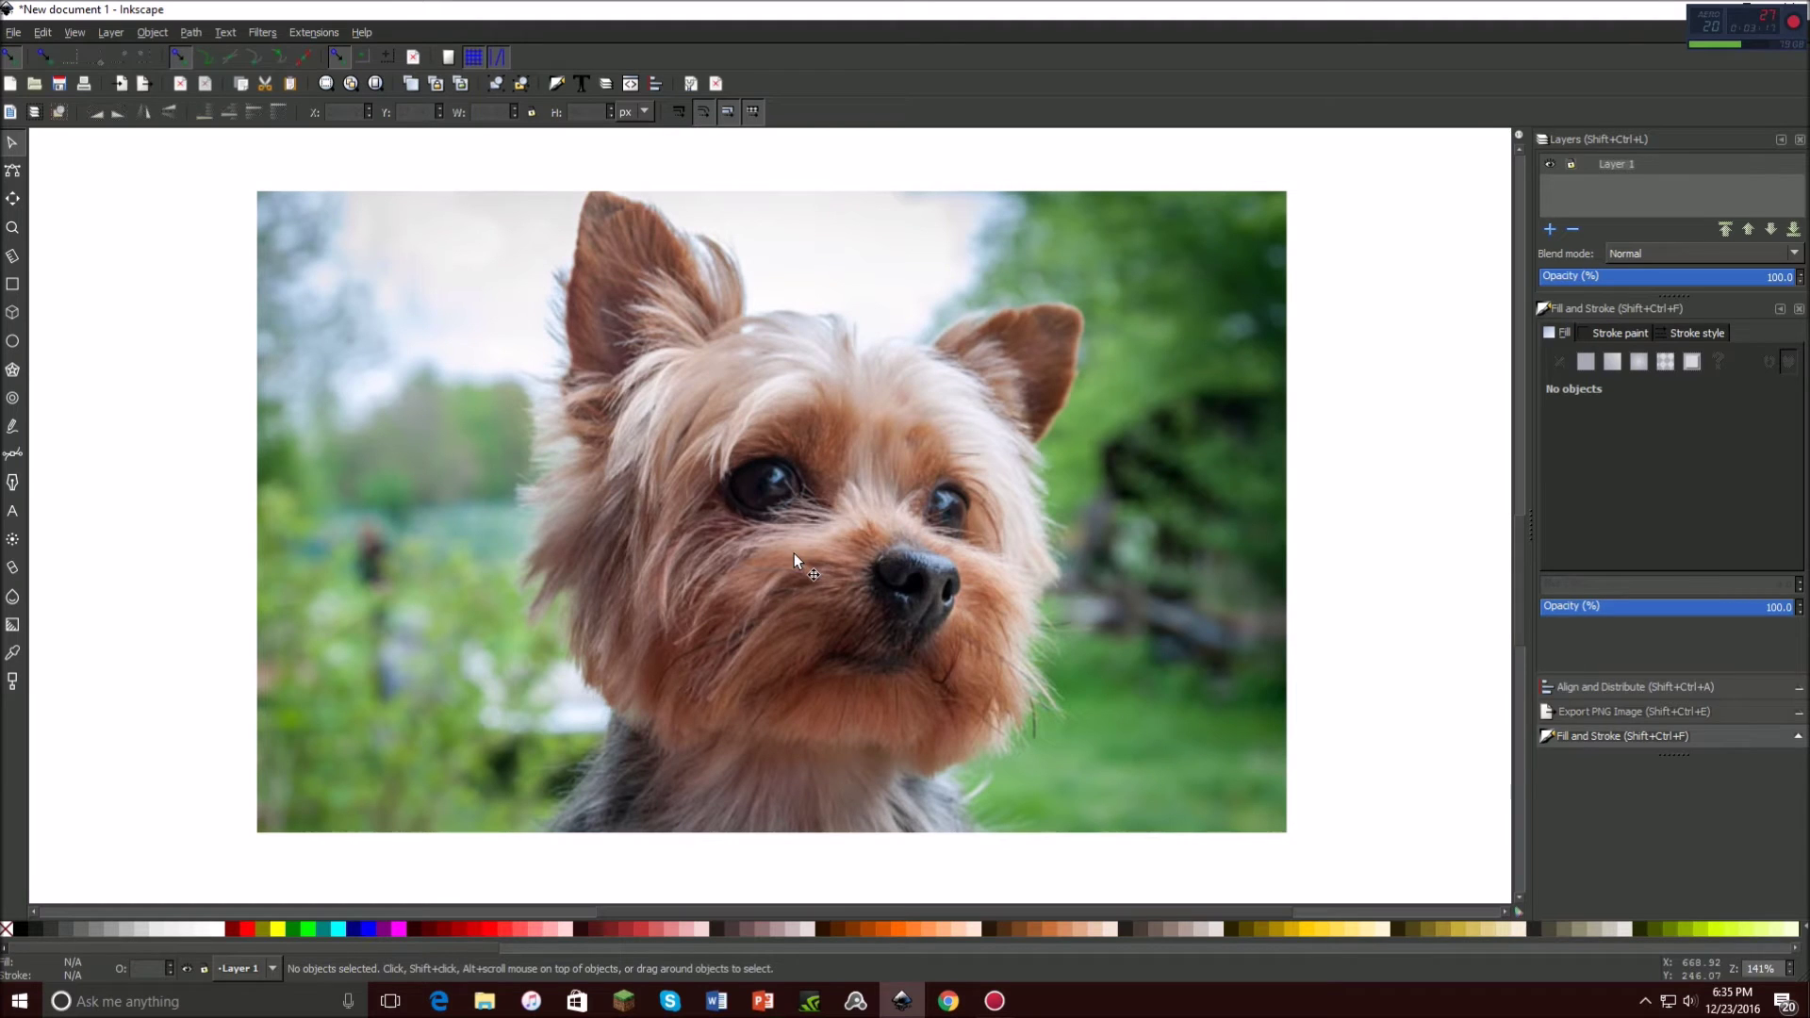
scroll(781, 542, right, 3)
scroll(832, 538, left, 7)
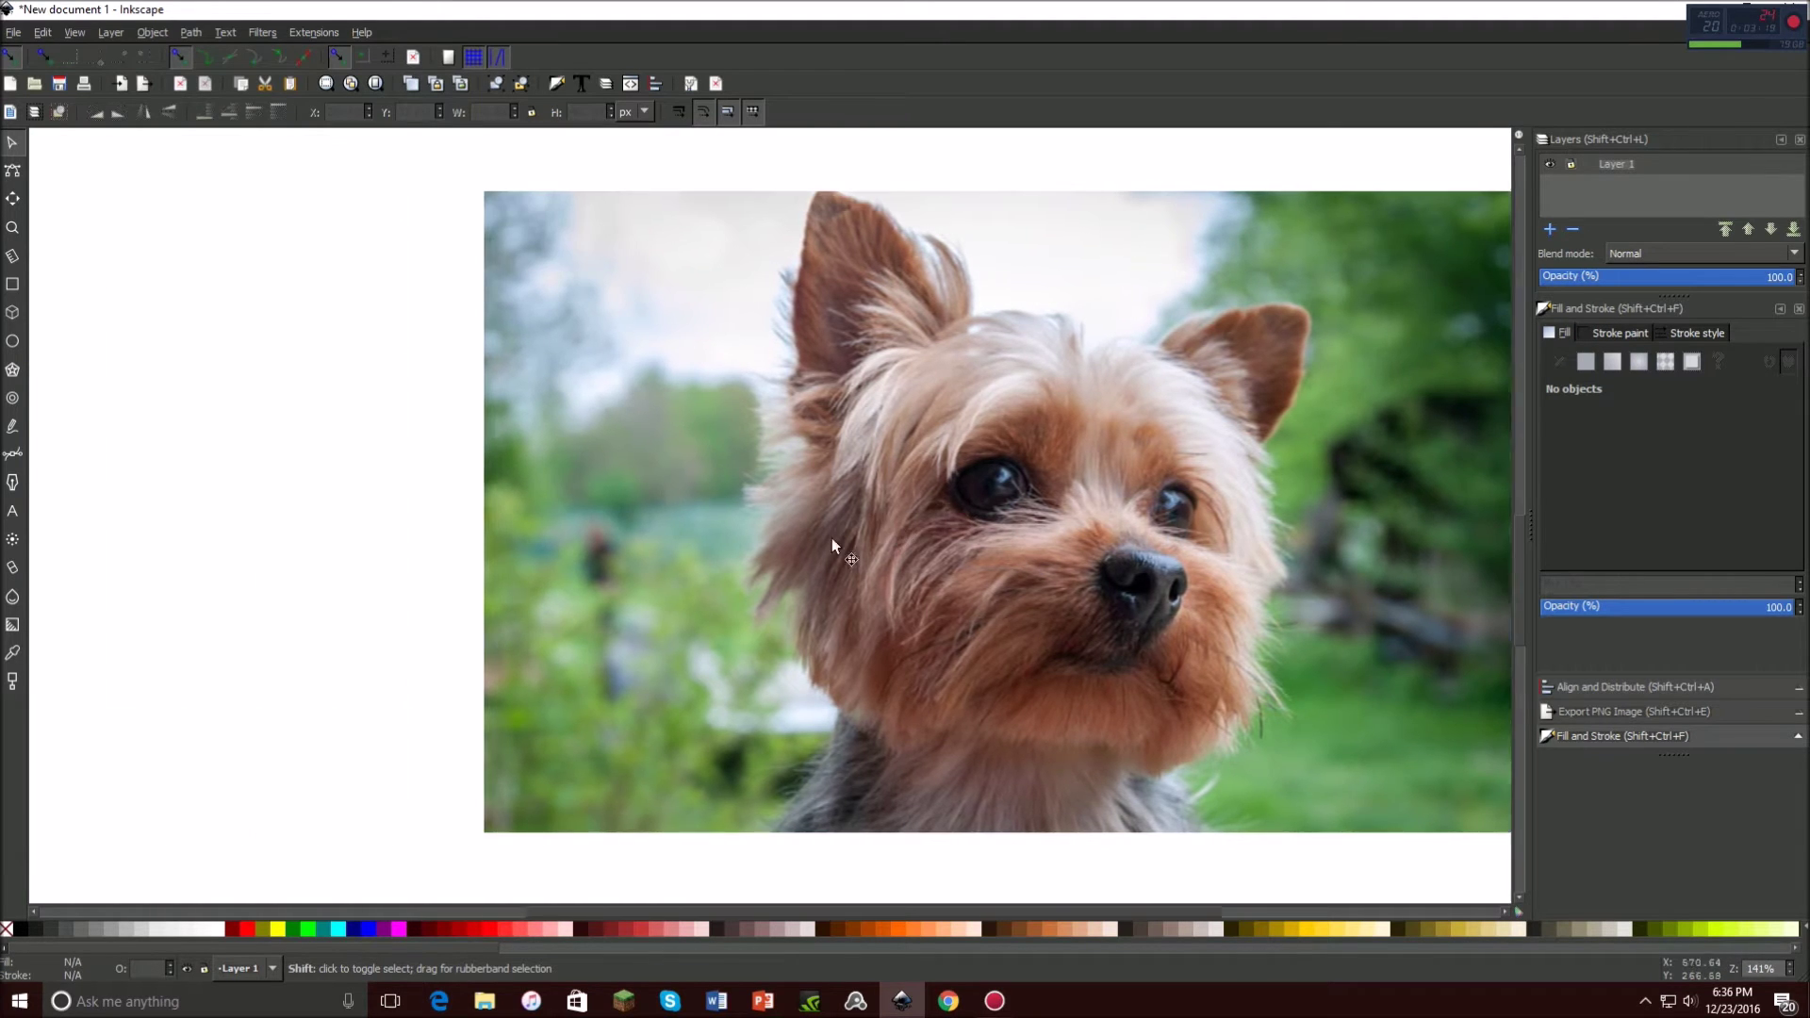
scroll(878, 618, right, 5)
scroll(867, 614, left, 1)
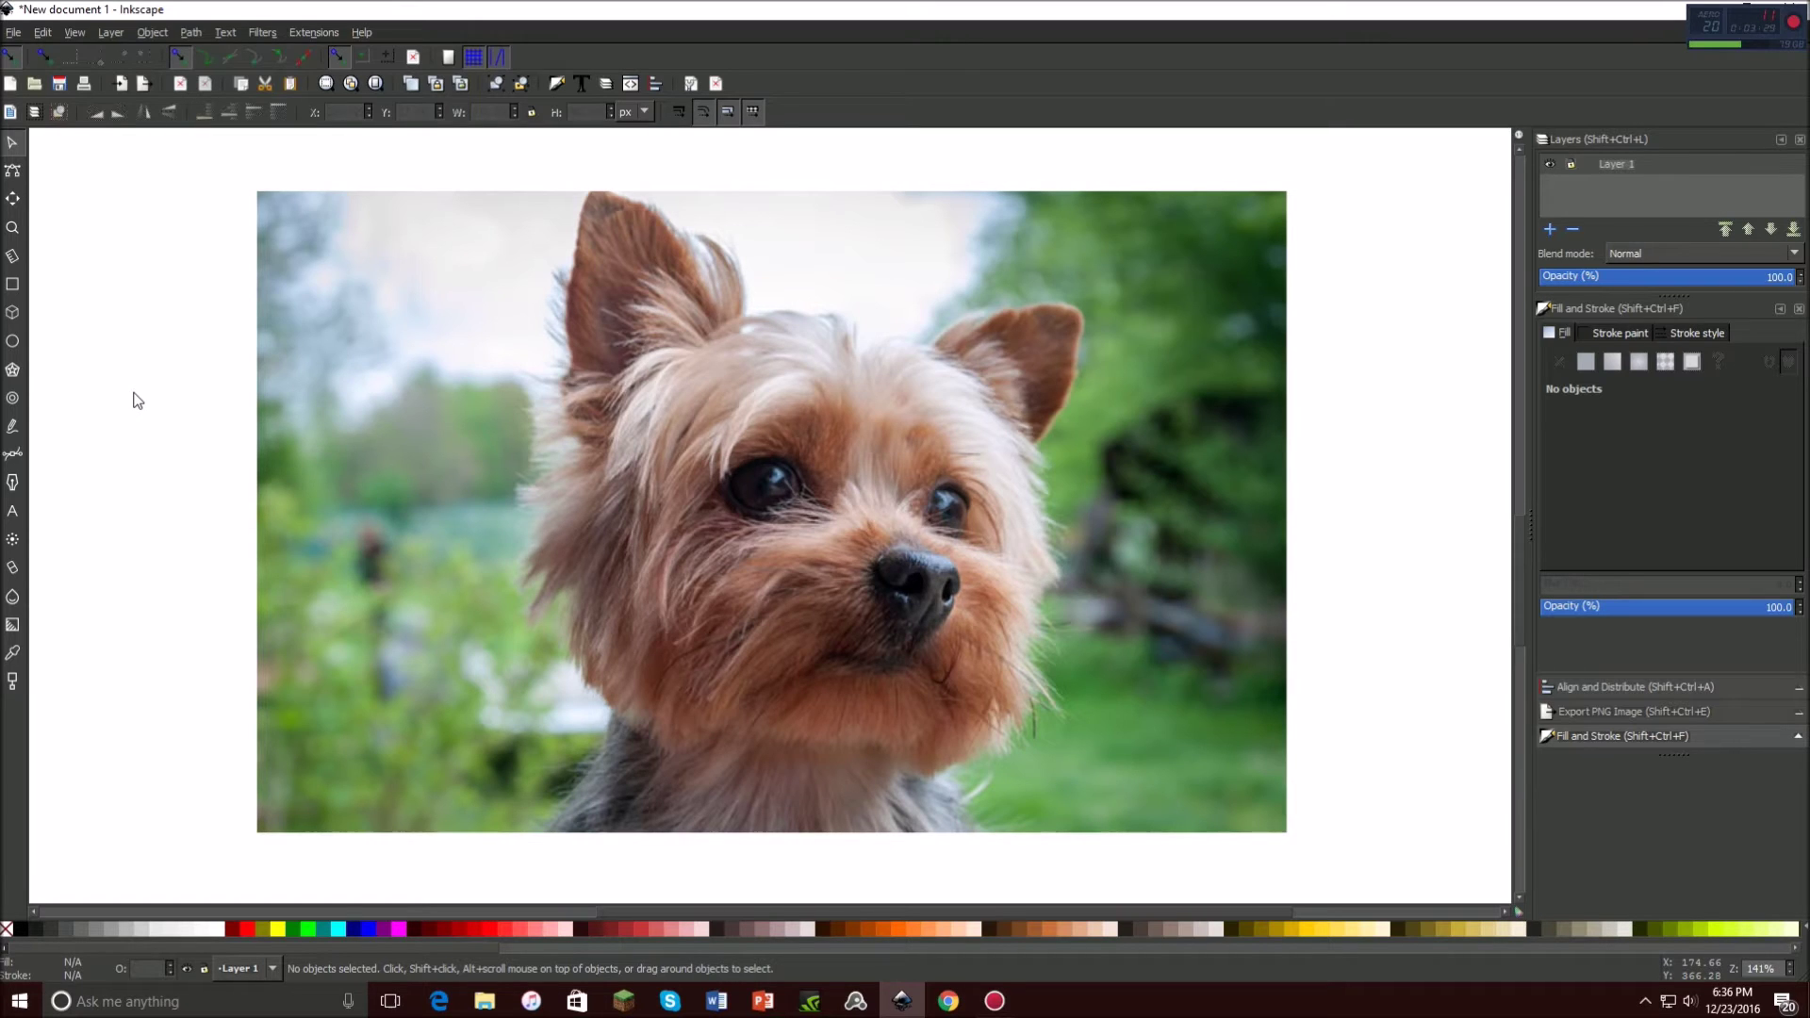
Draw a small circle about 7 px in diameter on the blank canvas beside the dog photo.
click(15, 341)
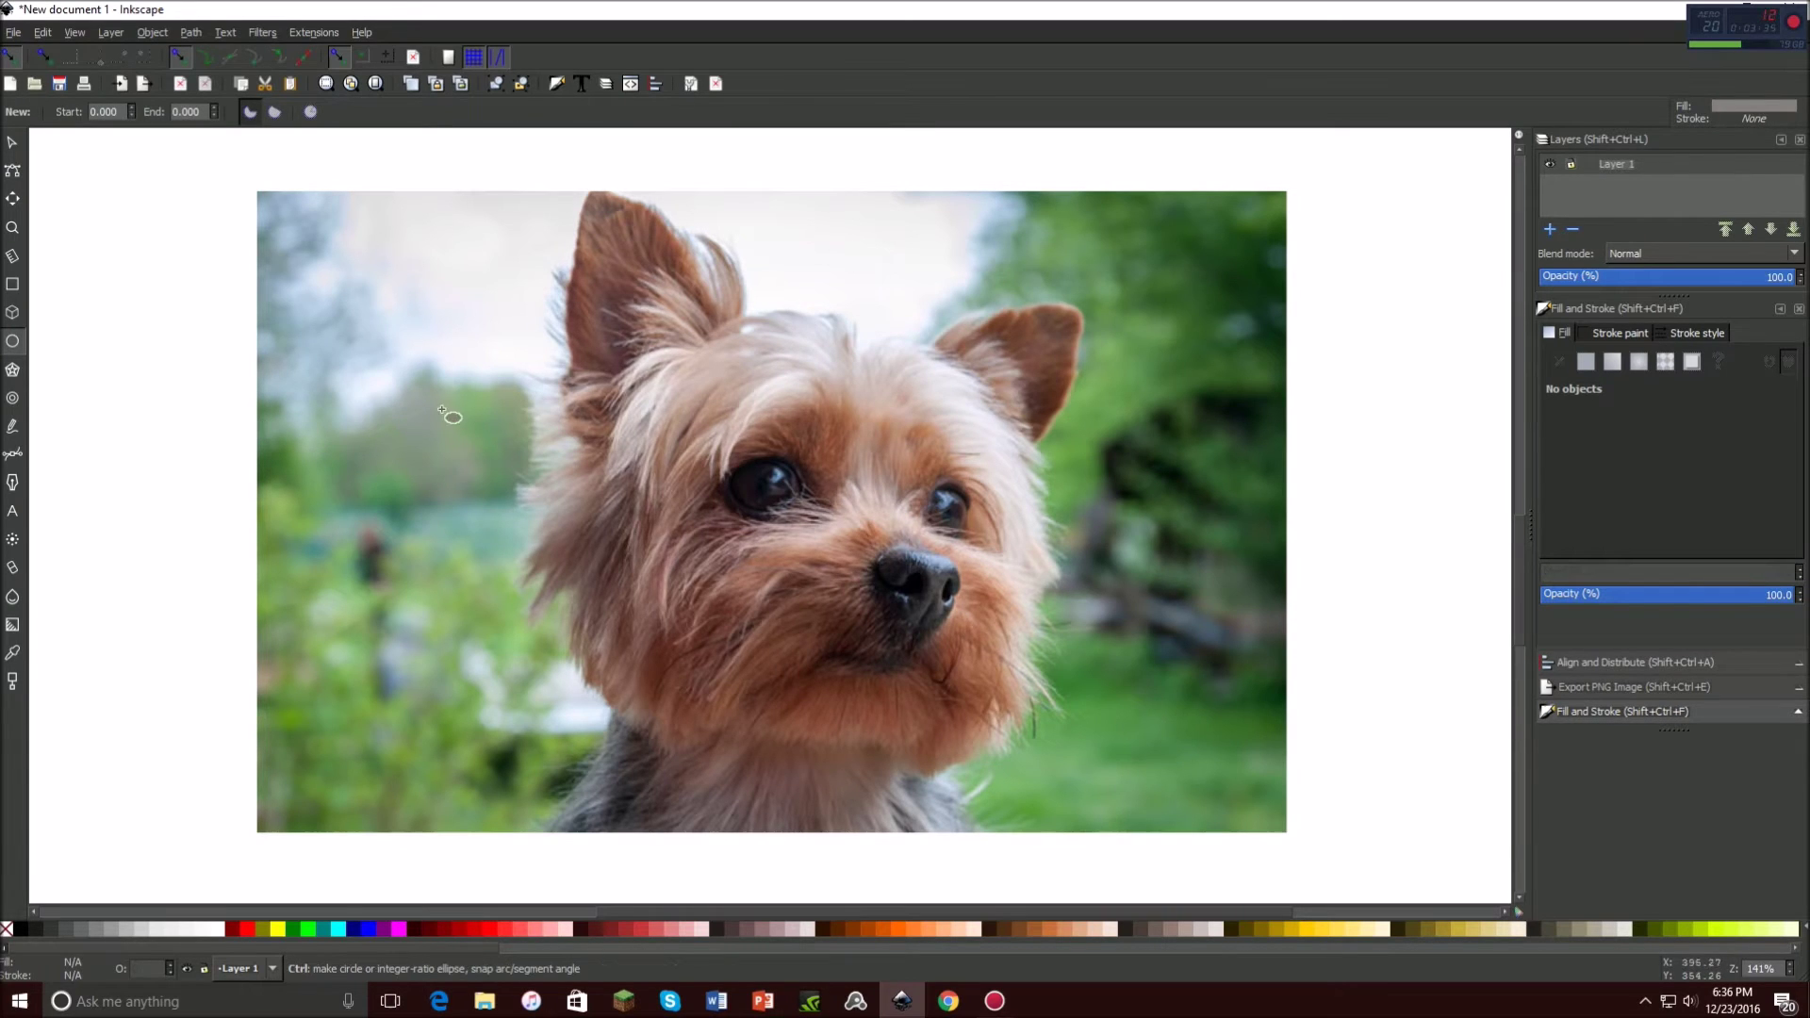
drag(184, 415, 185, 417)
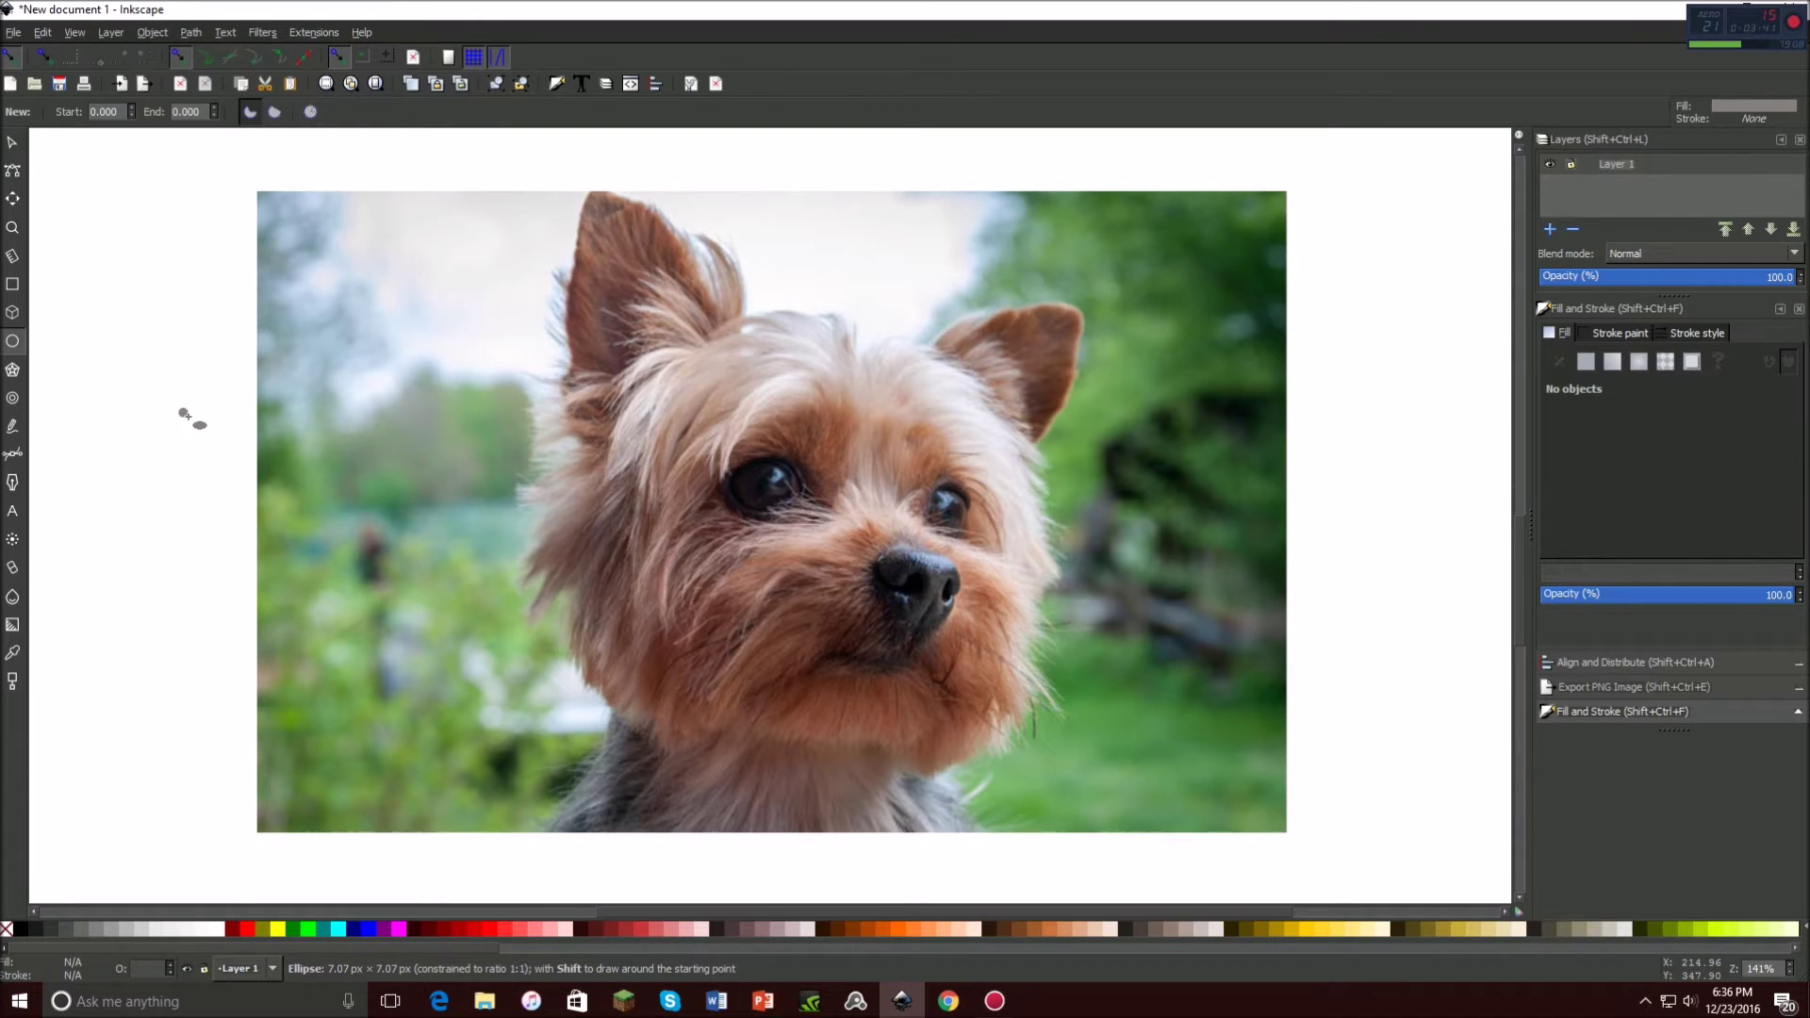
drag(185, 415, 186, 416)
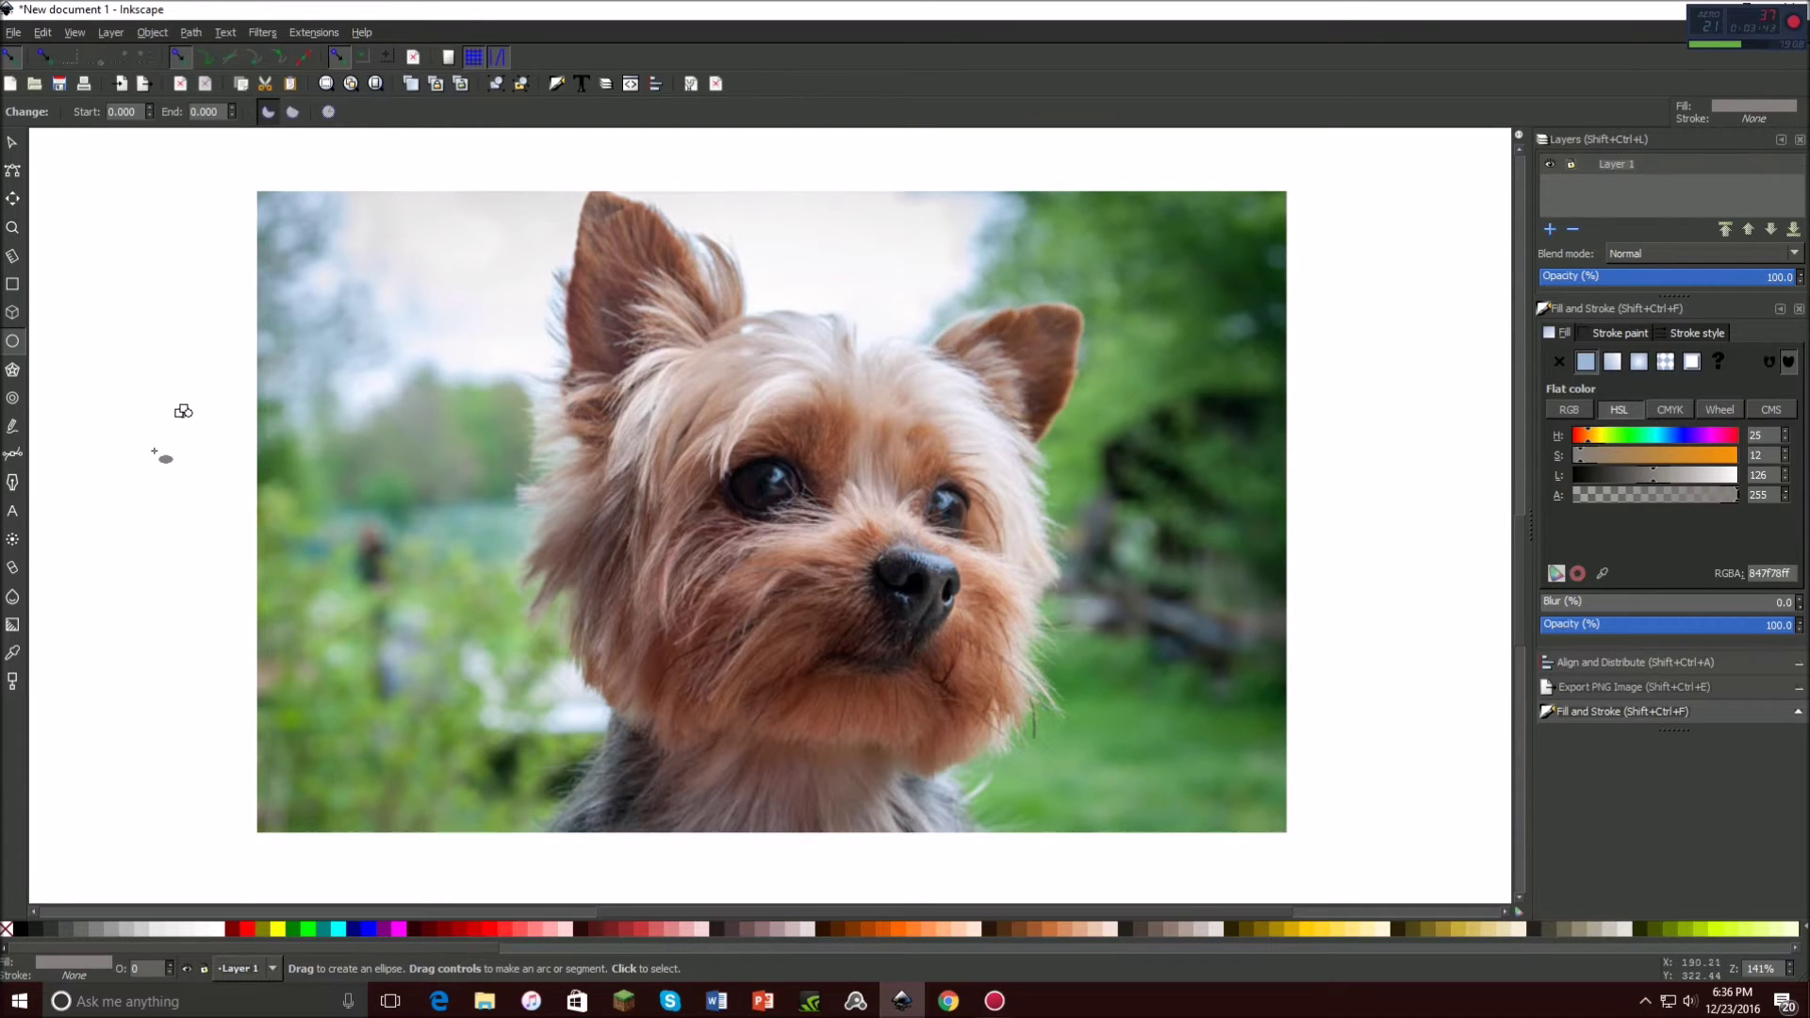
Select the small circle beside the photo and fill it with red (ff0000).
ctrl+scroll(160, 455, up, 3)
ctrl+scroll(222, 392, up, 4)
scroll(424, 301, up, 5)
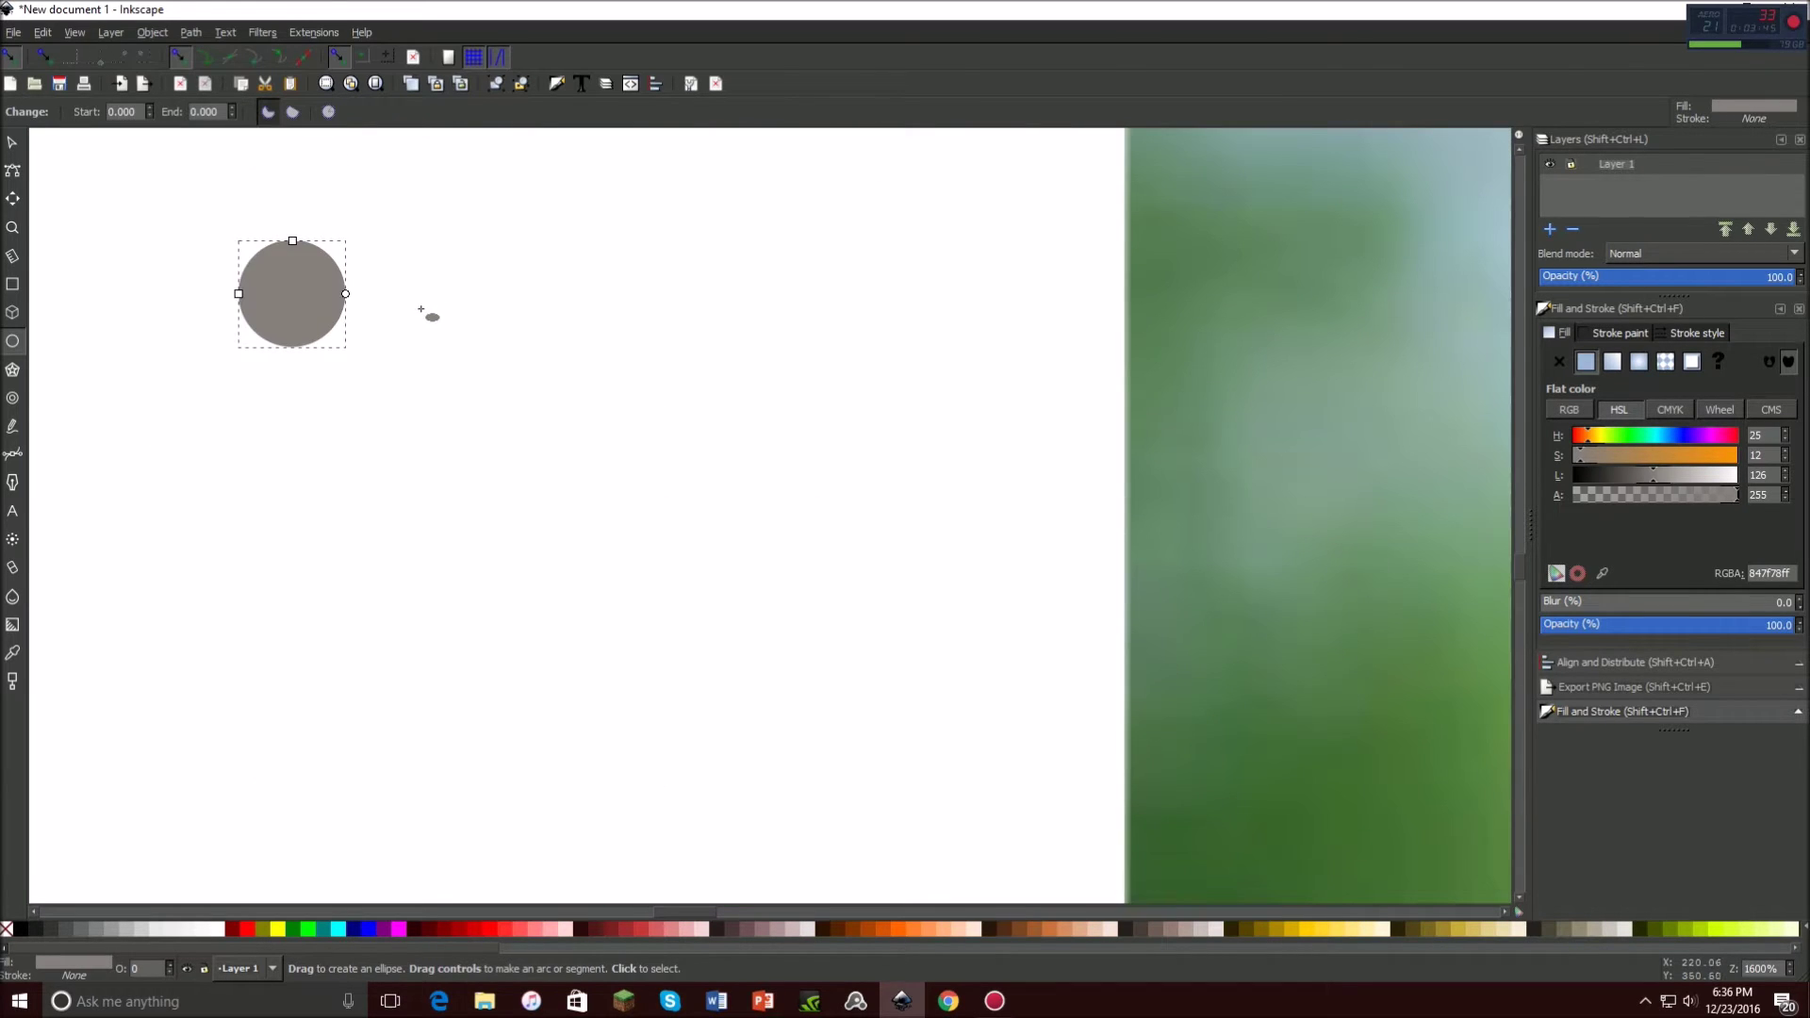
click(12, 142)
click(288, 382)
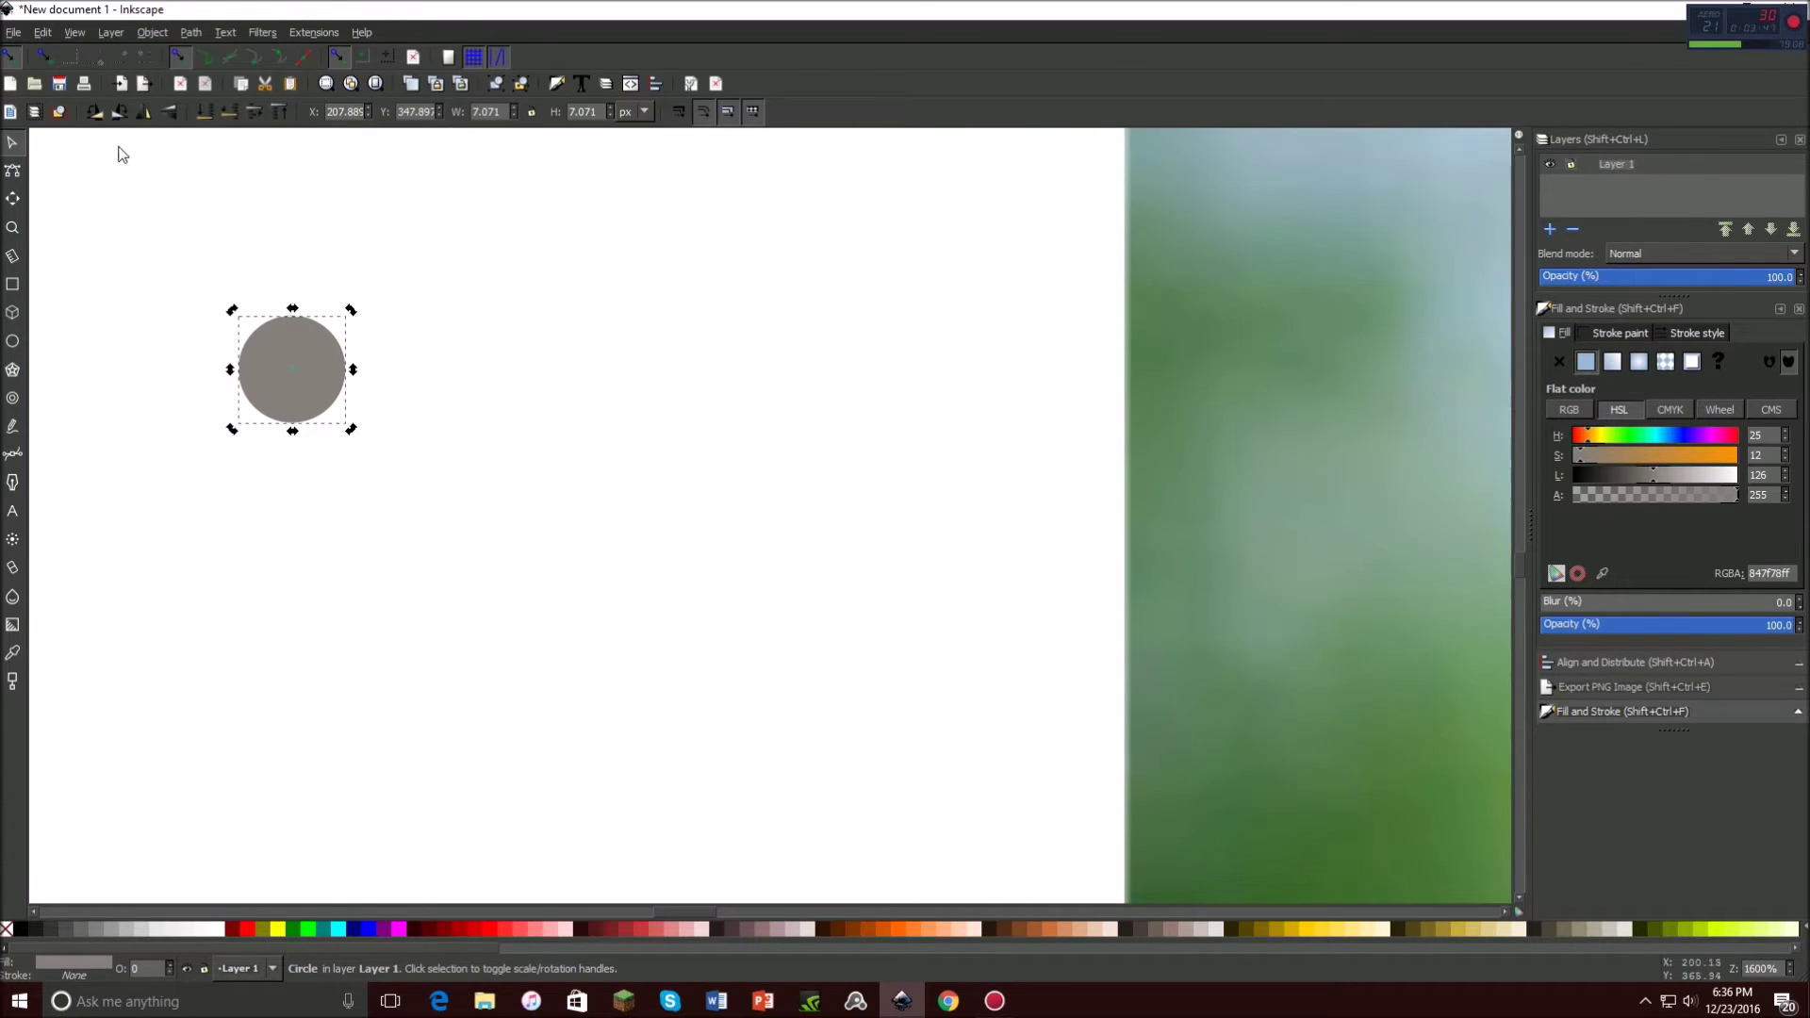
click(238, 923)
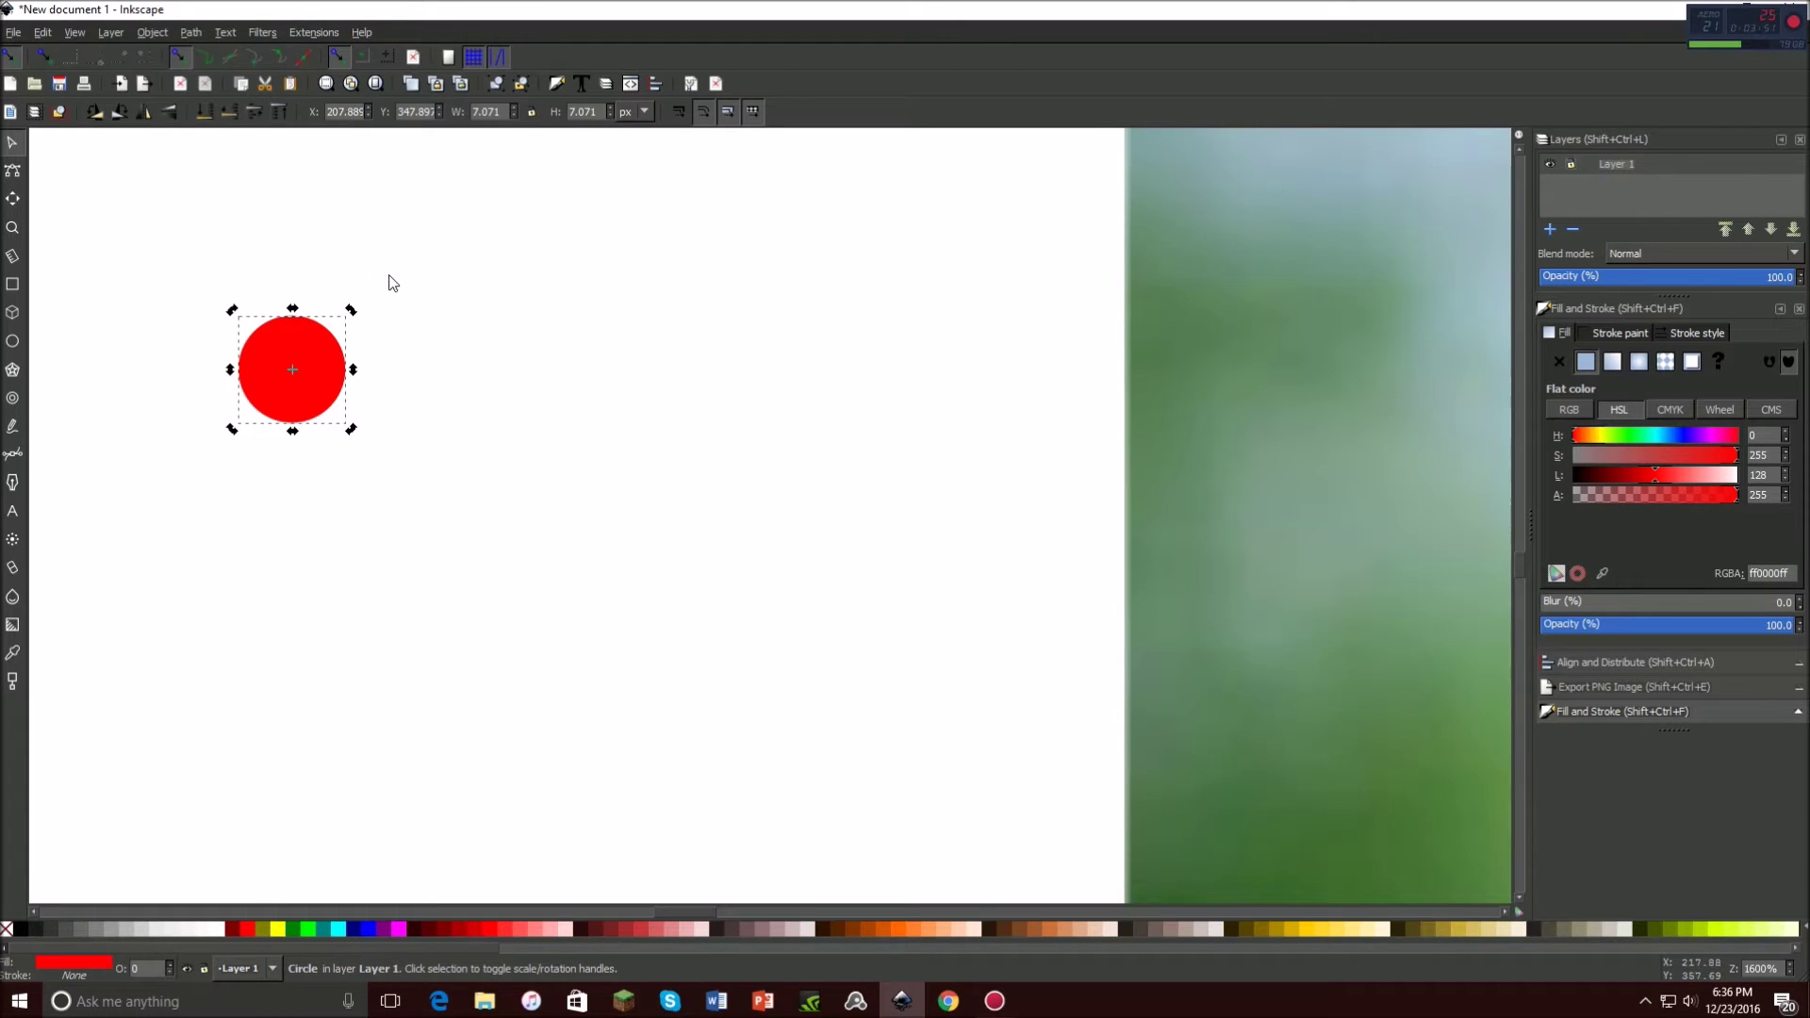
Move the small red circle from the blank canvas onto the blurred green background of the dog photo.
scroll(773, 467, down, 2)
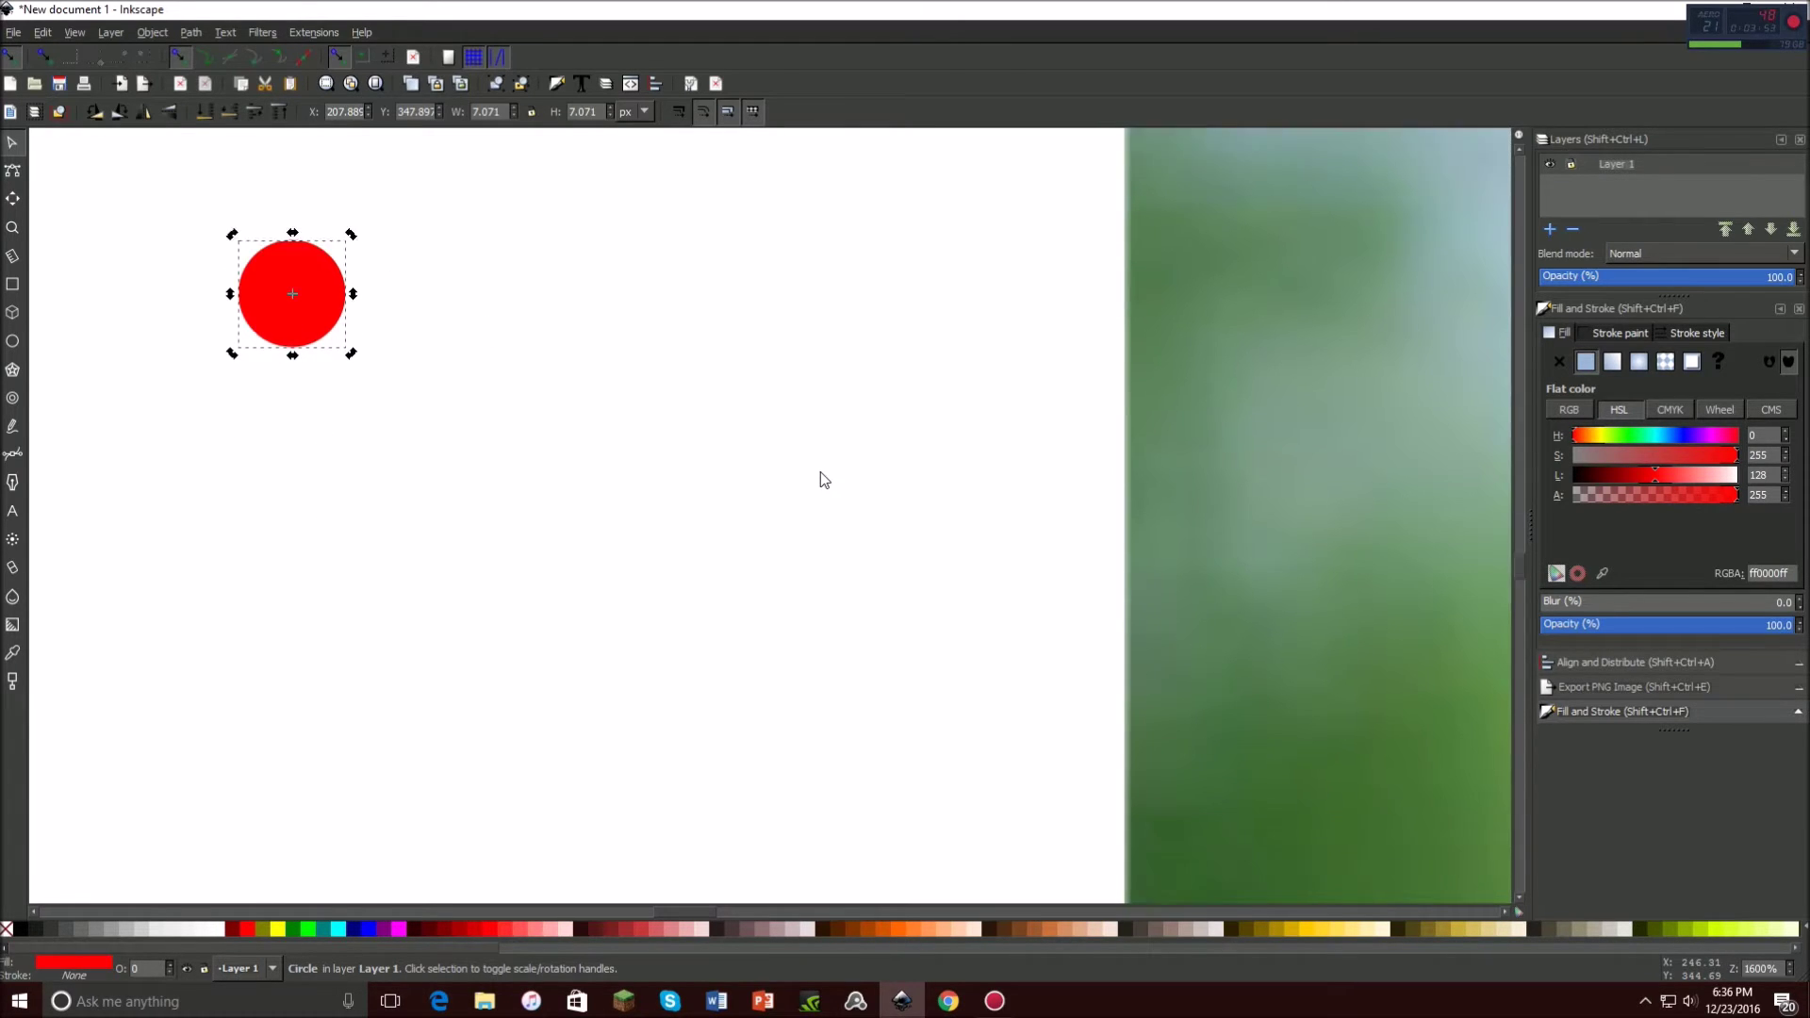
drag(290, 253, 1161, 478)
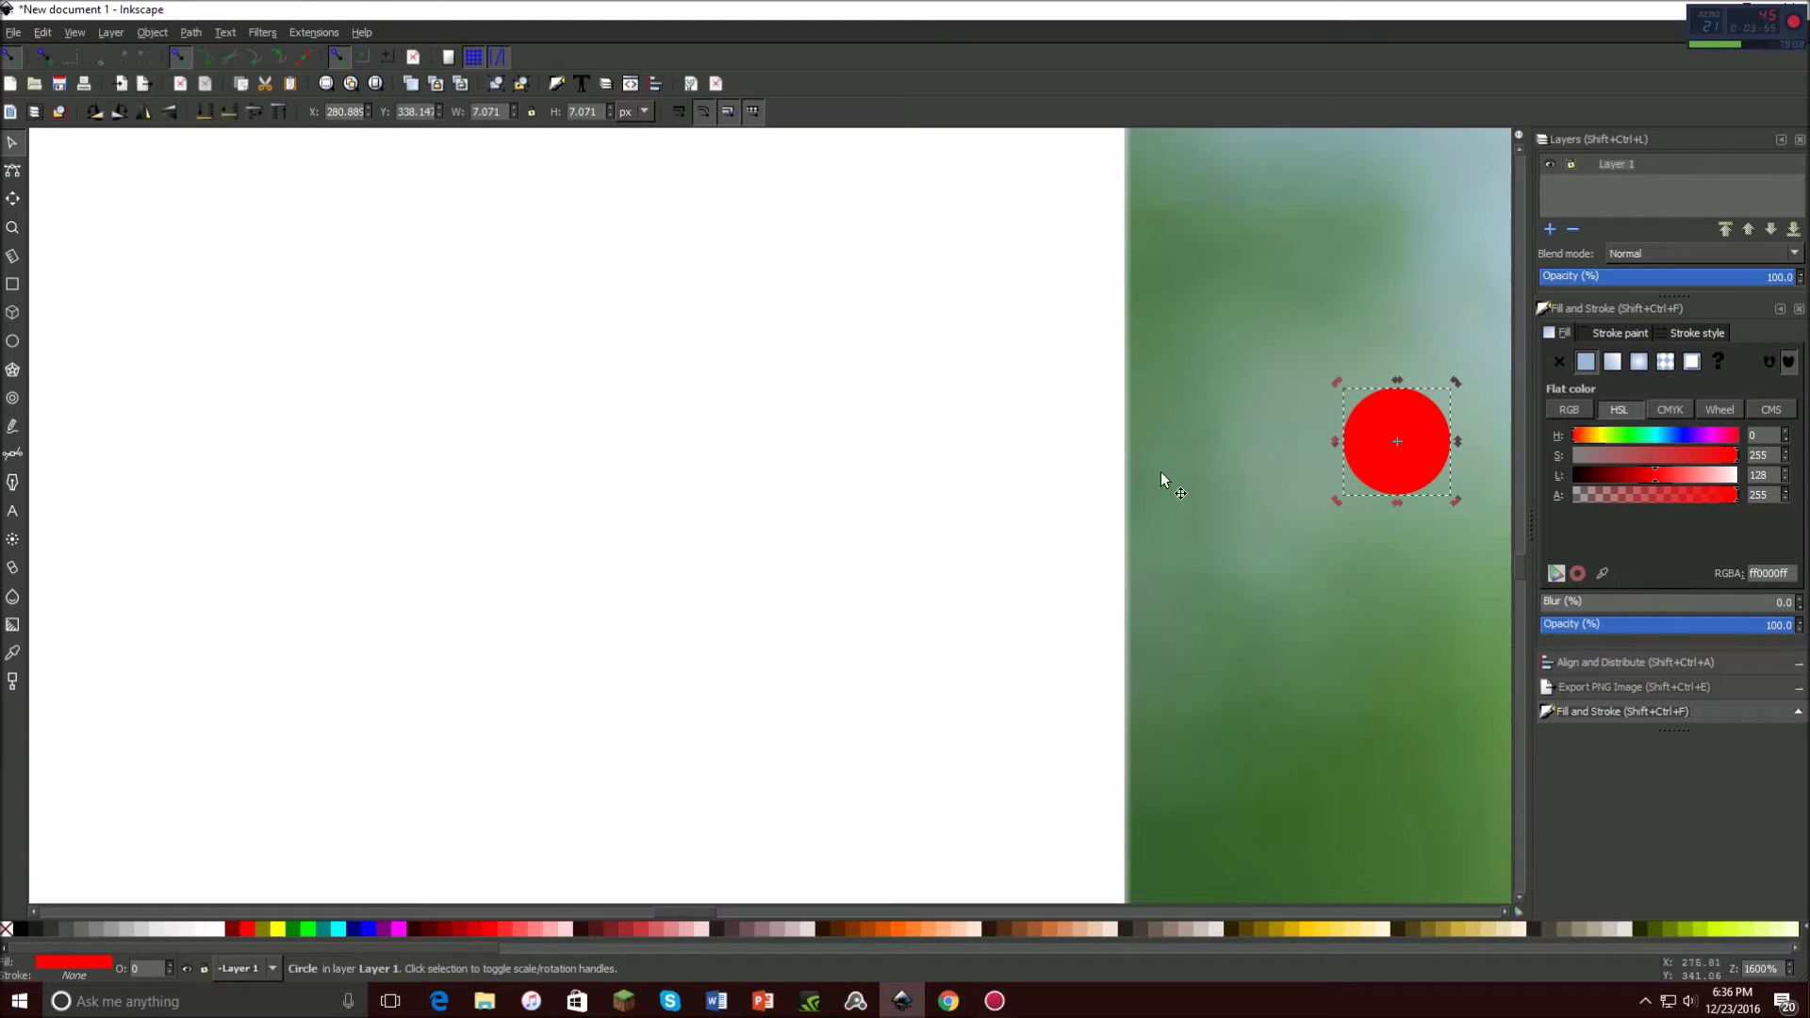
scroll(726, 651, right, 20)
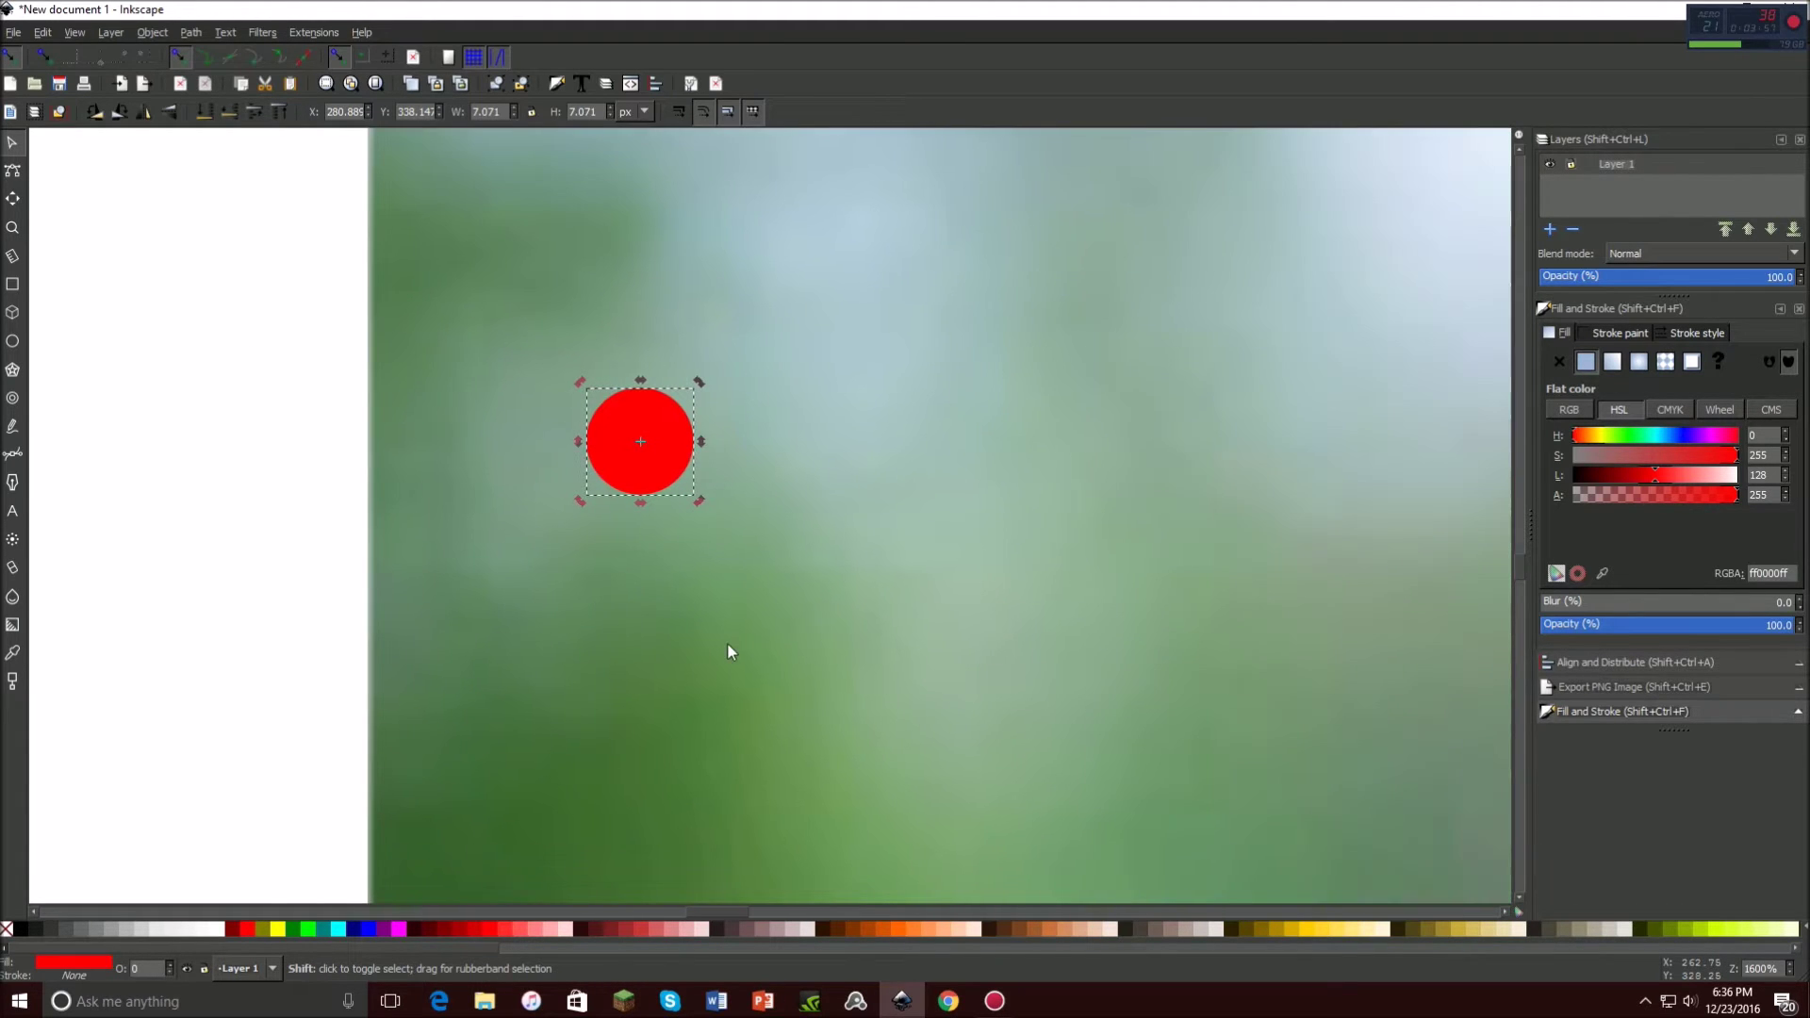
scroll(727, 644, right, 7)
drag(336, 417, 1226, 372)
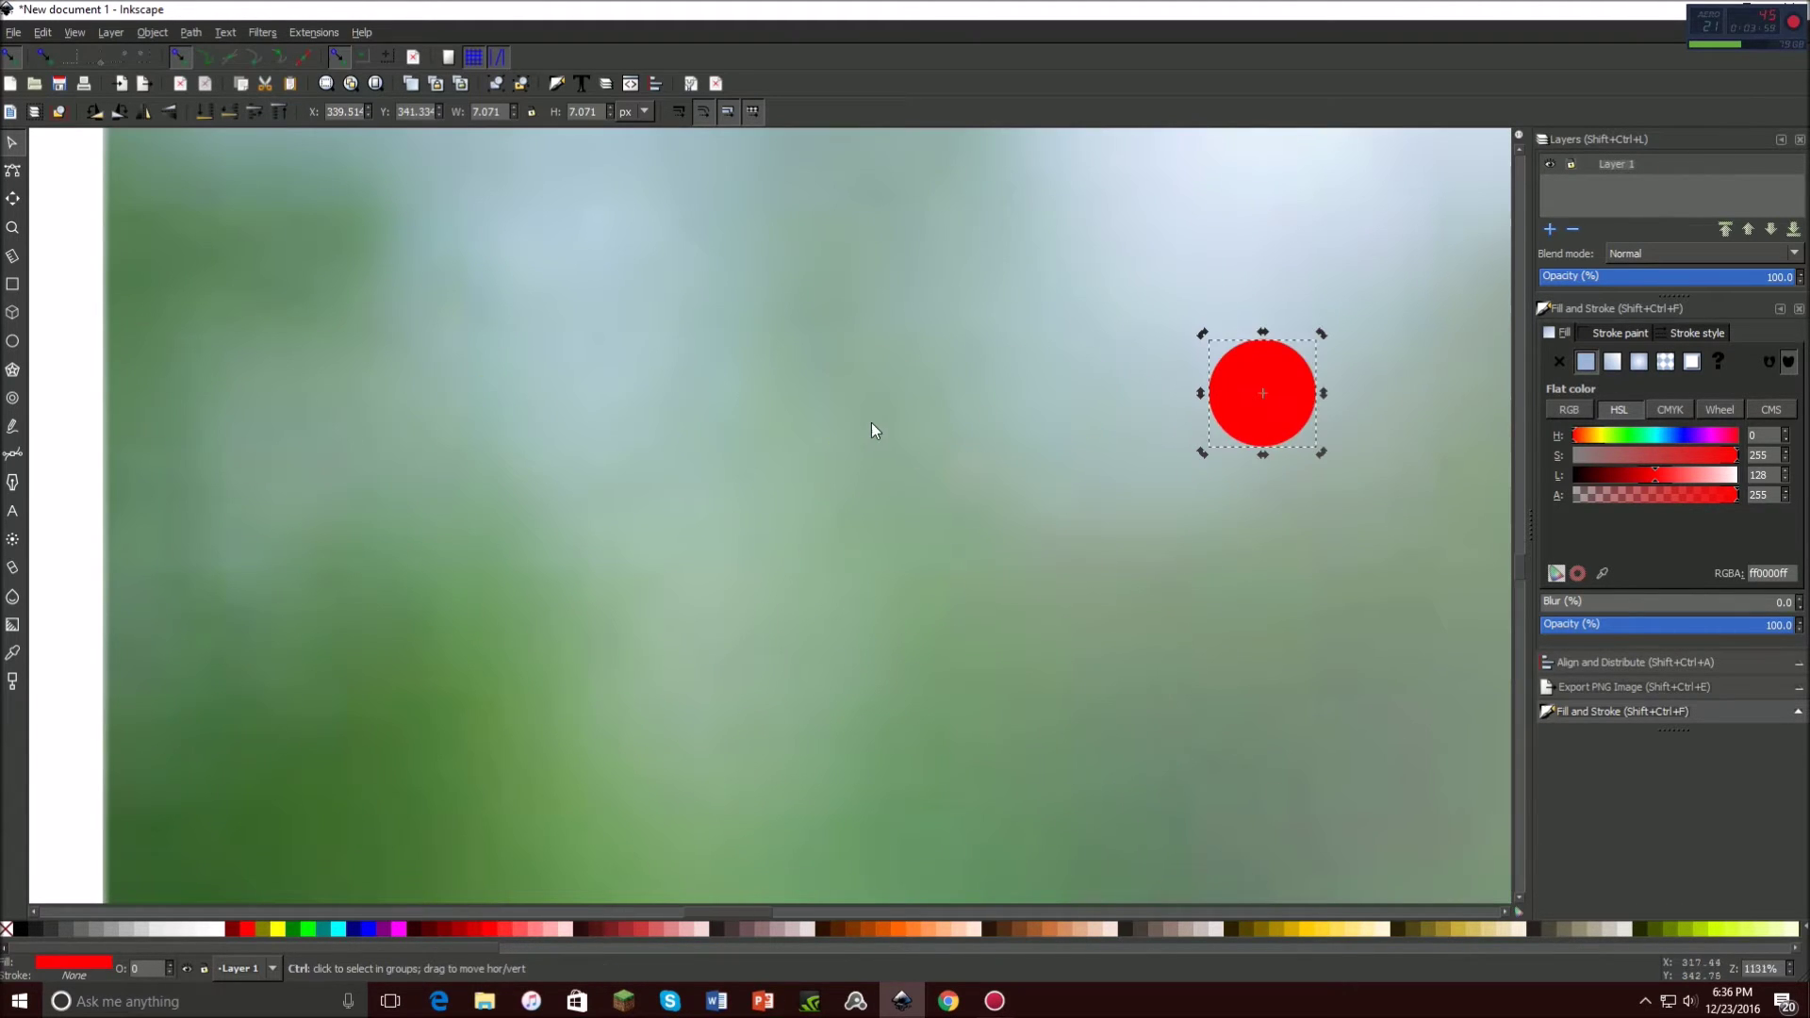
Move the red circle across the photo's background to just beside the fur on the dog's cheek.
scroll(872, 430, down, 5)
scroll(867, 424, down, 3)
scroll(867, 429, up, 4)
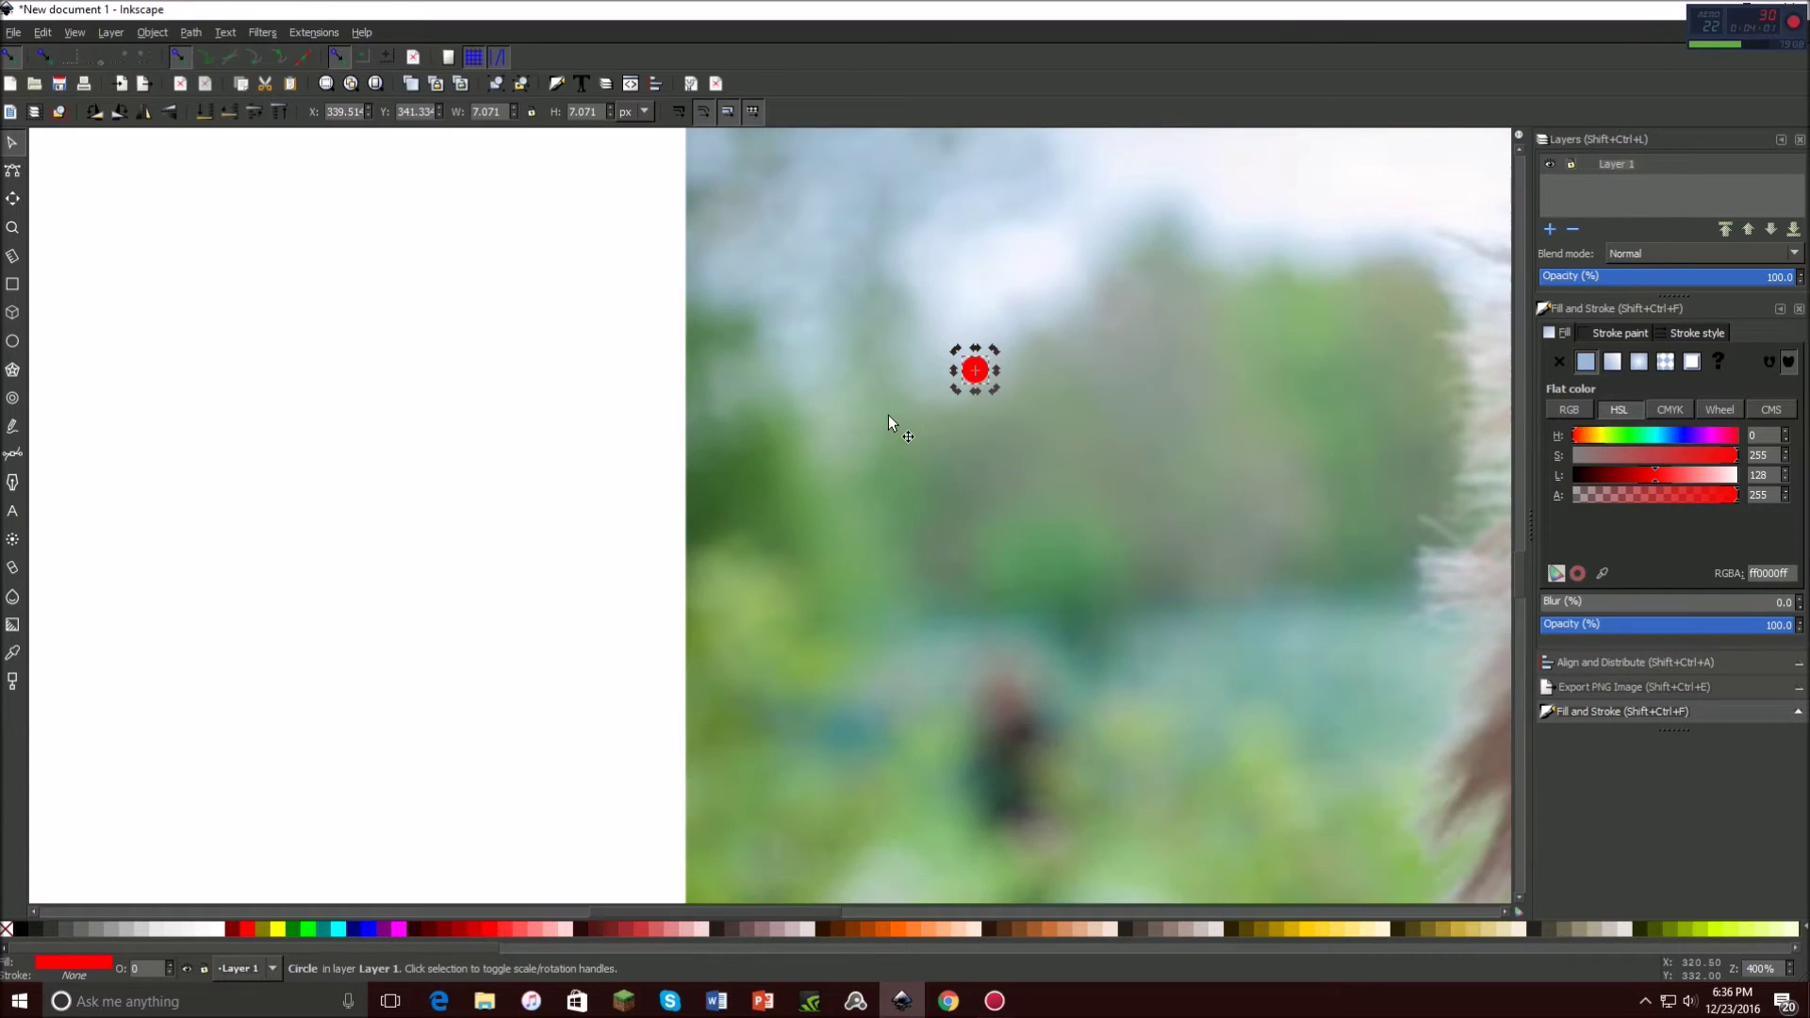
scroll(889, 415, down, 4)
scroll(892, 414, up, 4)
scroll(840, 395, right, 12)
drag(521, 294, 874, 339)
drag(521, 294, 928, 365)
Scale the red circle down proportionally to about 6.1 px and shift it slightly closer to the fur.
scroll(862, 386, down, 4)
scroll(871, 377, up, 5)
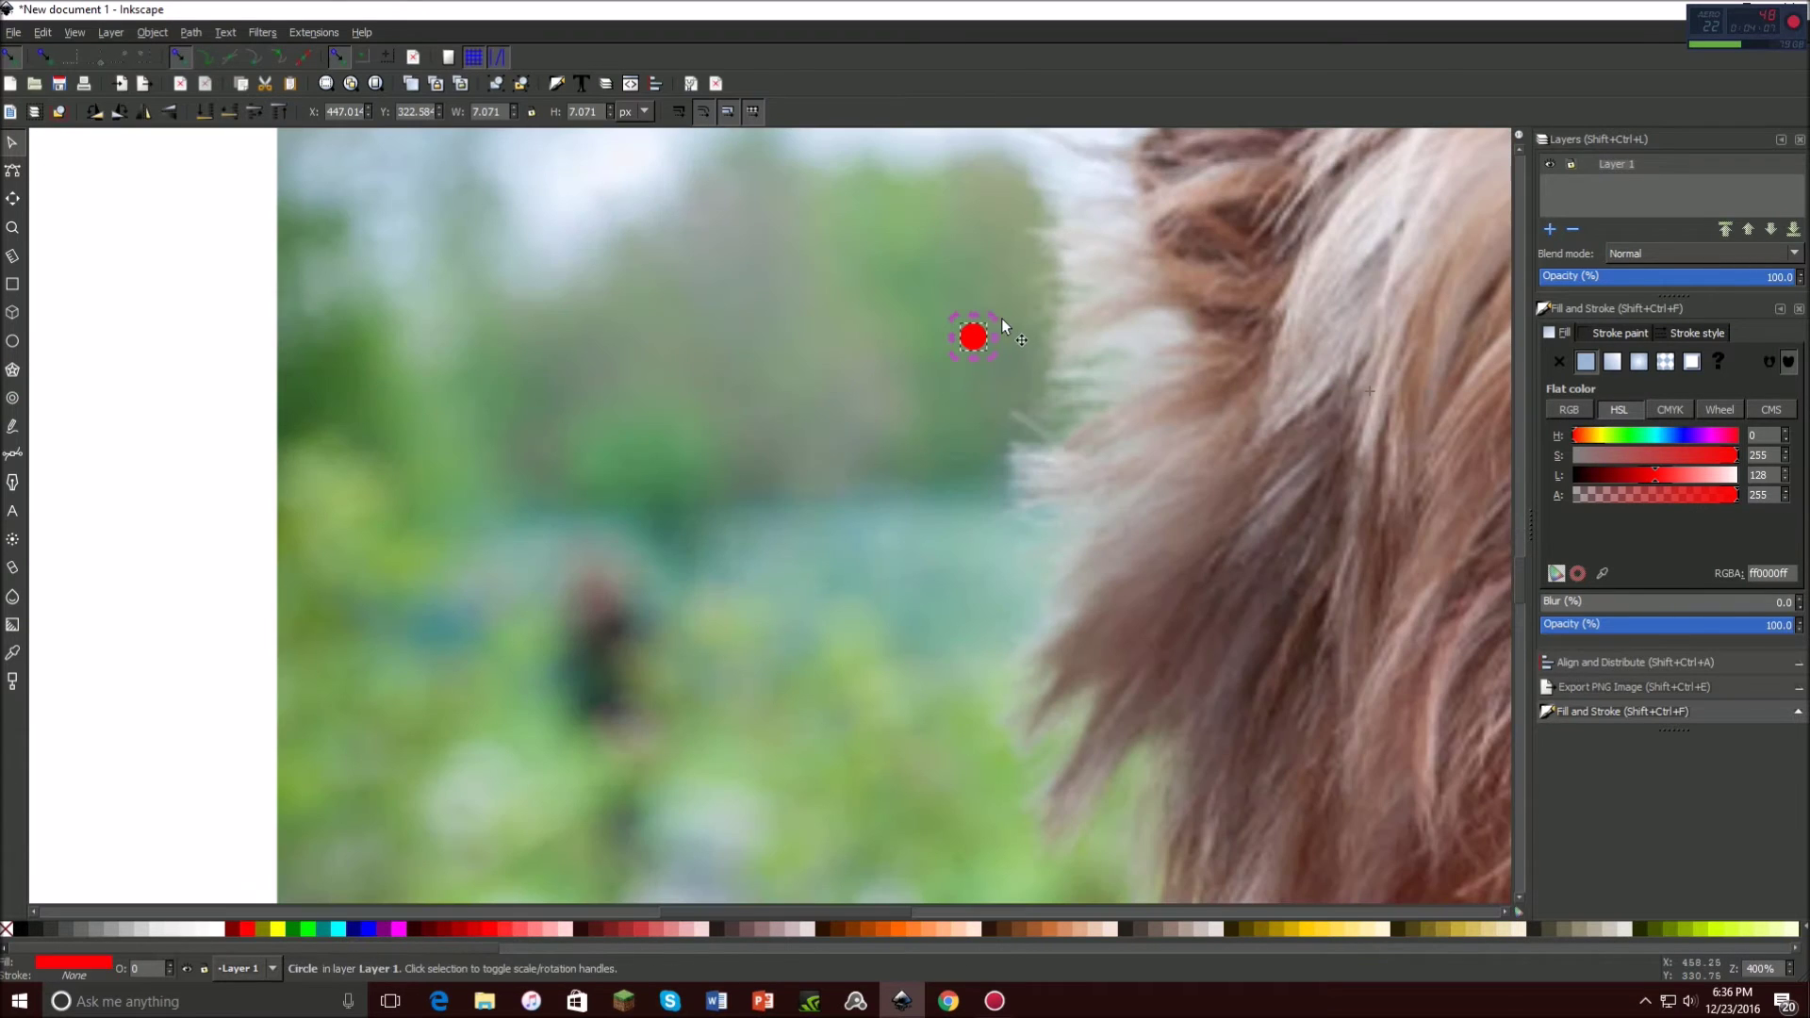
scroll(978, 331, up, 2)
scroll(970, 408, down, 2)
scroll(981, 392, up, 1)
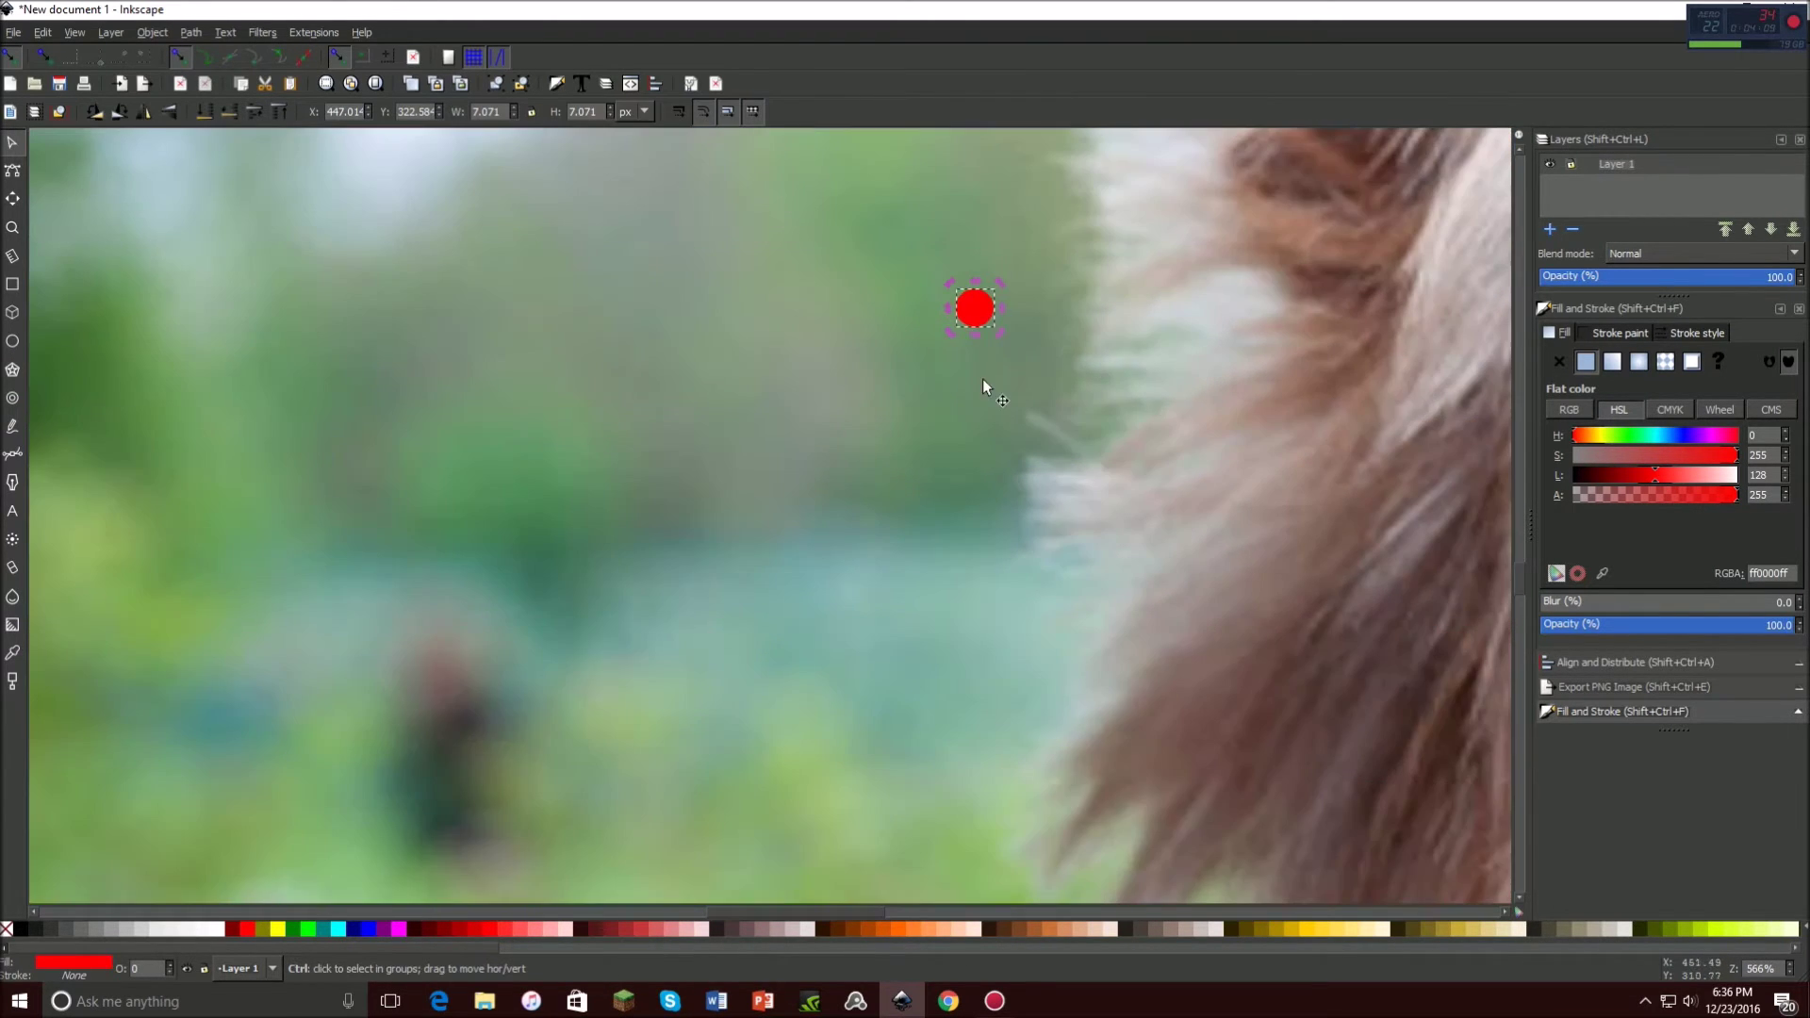
scroll(995, 325, up, 2)
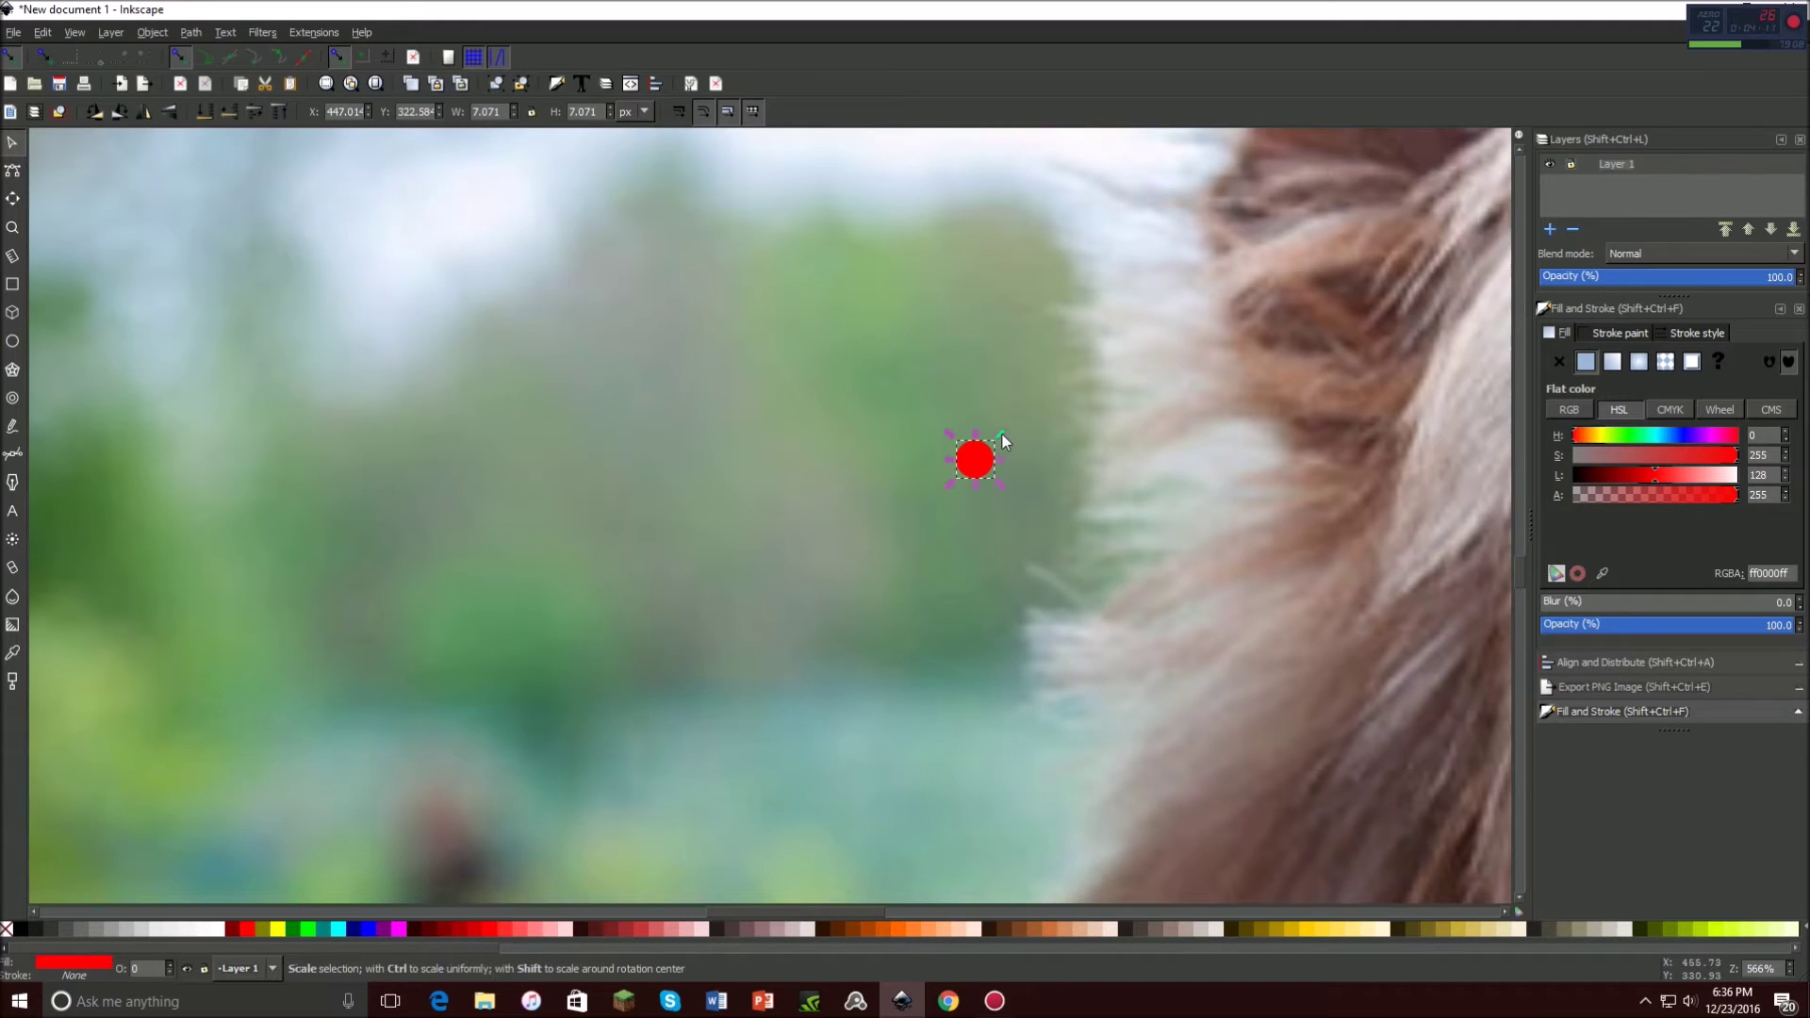
drag(1002, 440, 1032, 452)
scroll(1083, 568, up, 6)
scroll(1045, 594, down, 6)
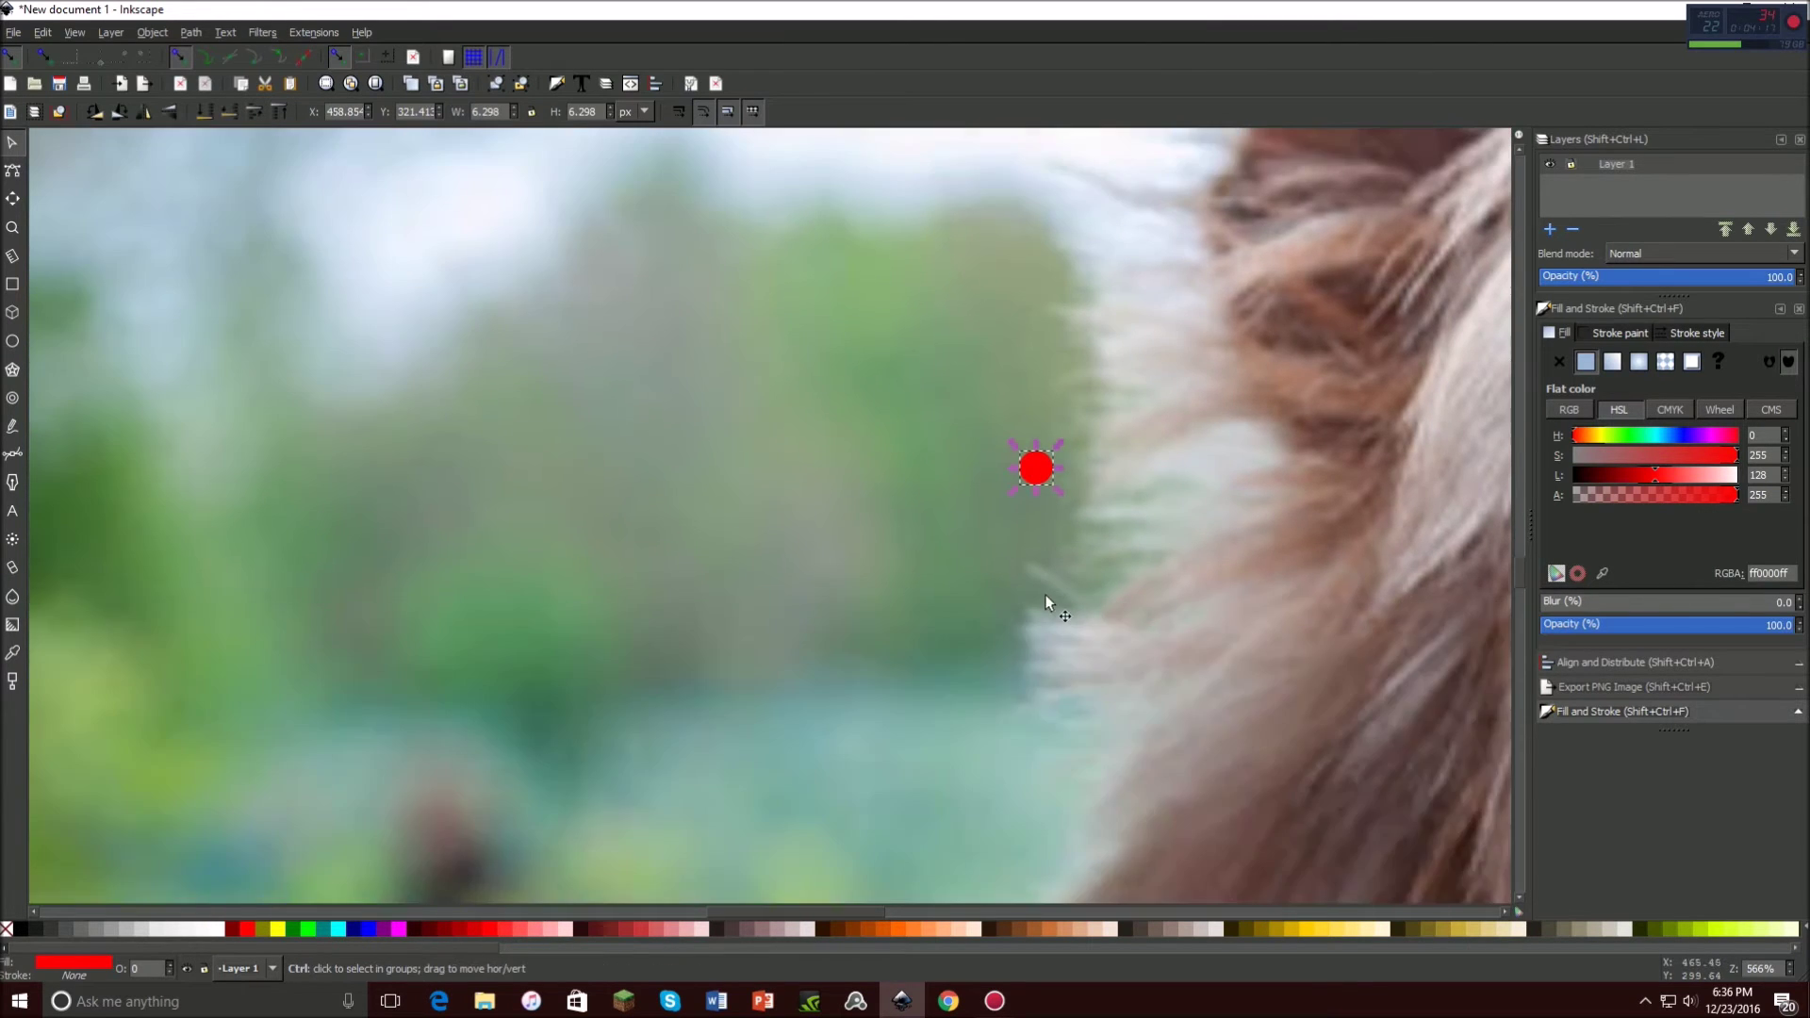
scroll(1048, 587, up, 6)
scroll(1121, 347, up, 10)
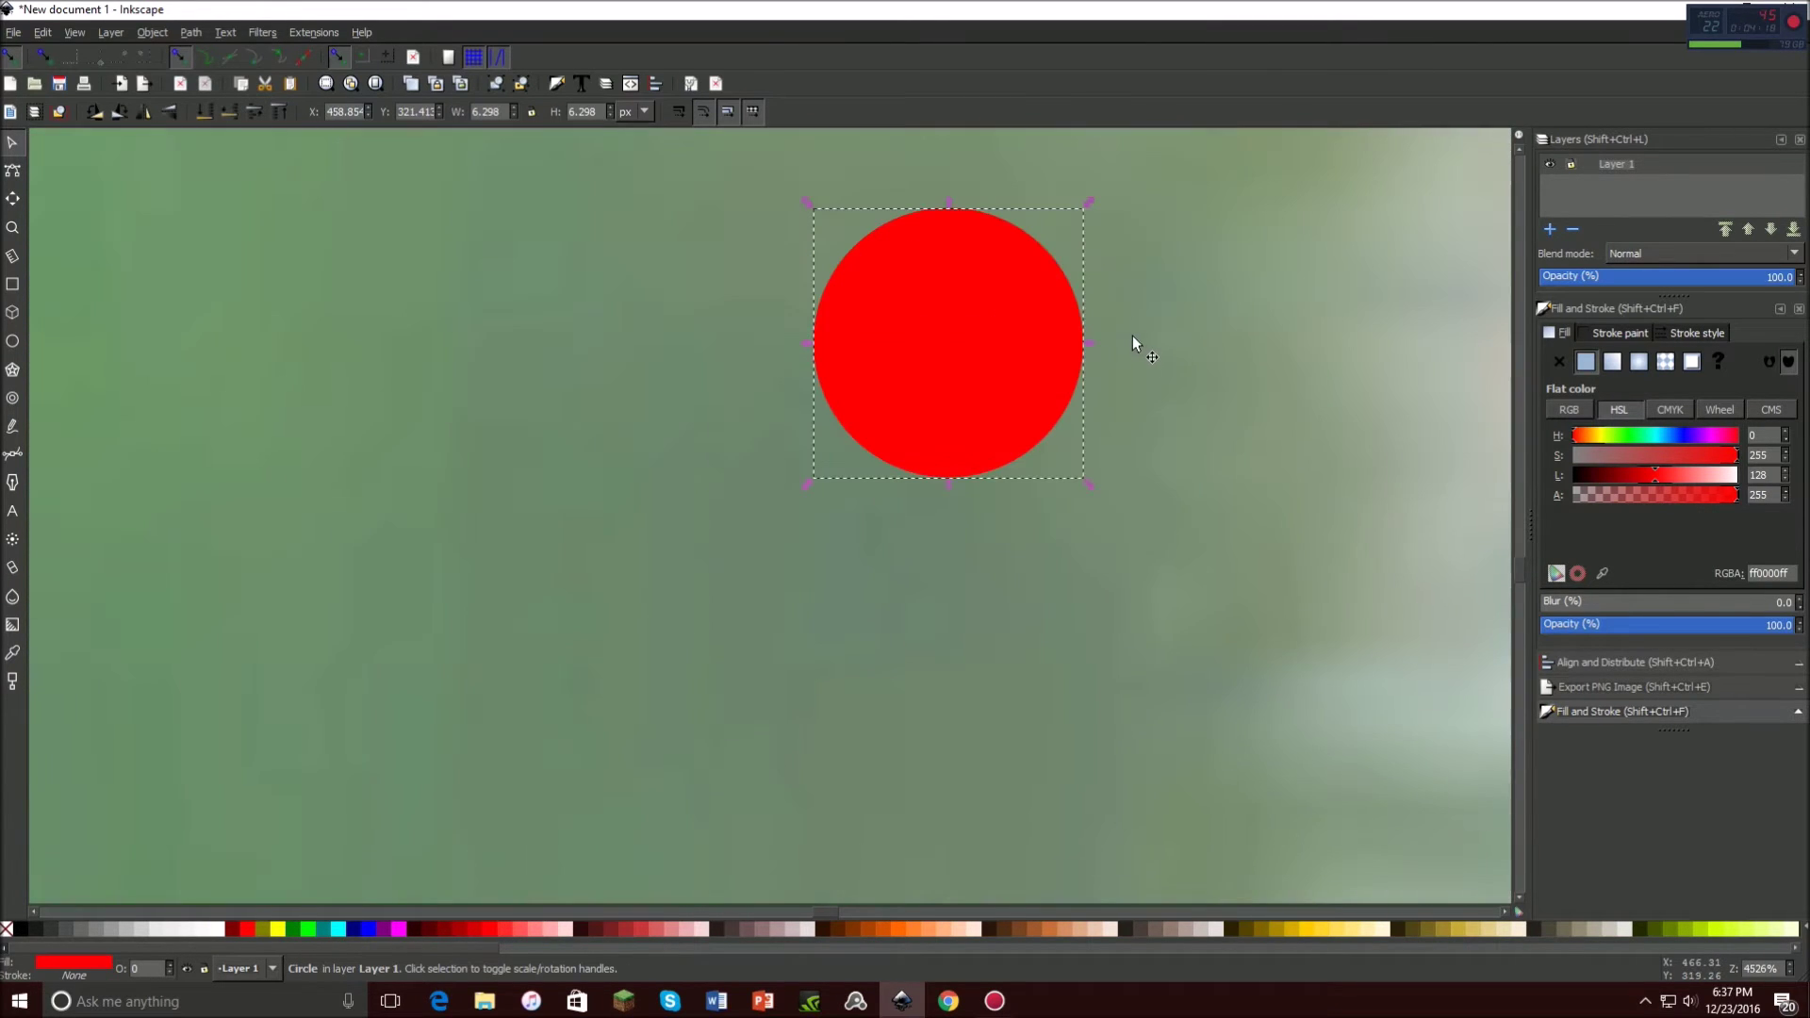
mouse_move(1087, 202)
mouse_down()
mouse_move(1074, 227)
mouse_move(1103, 228)
mouse_up()
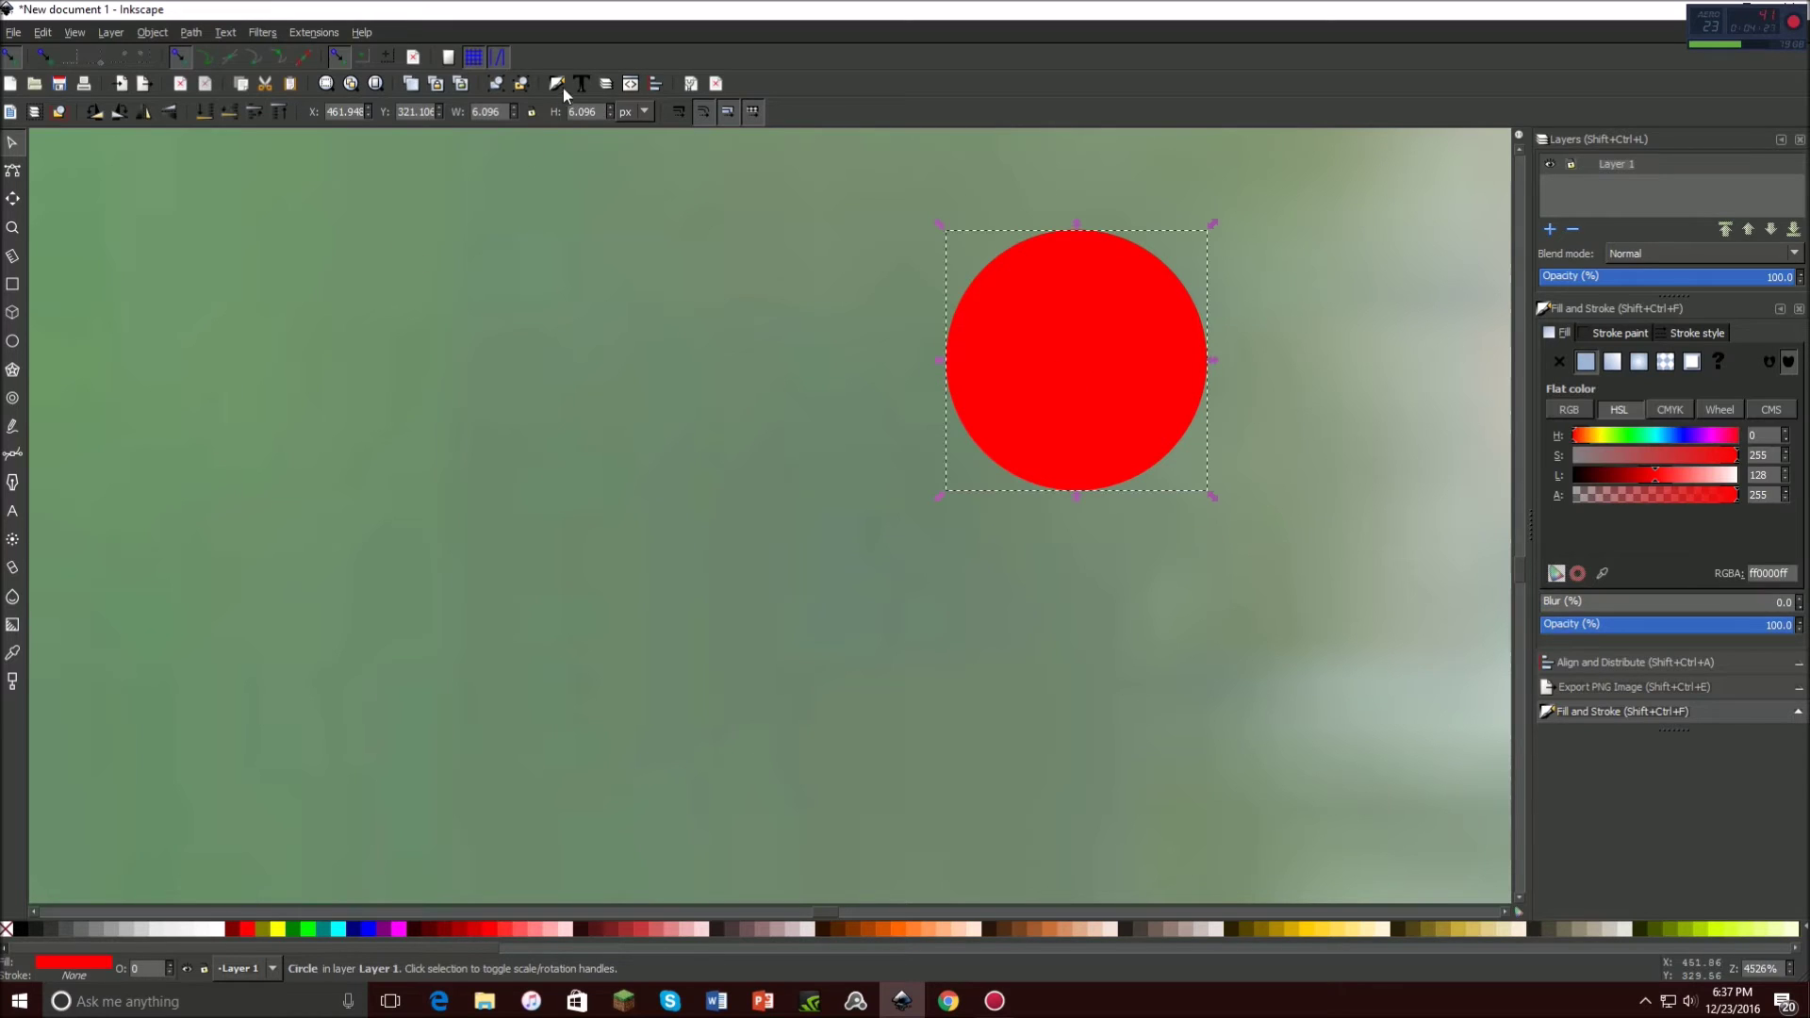
Lock the circle's proportions and reduce its width and height to 4.196 px.
scroll(607, 112, down, 13)
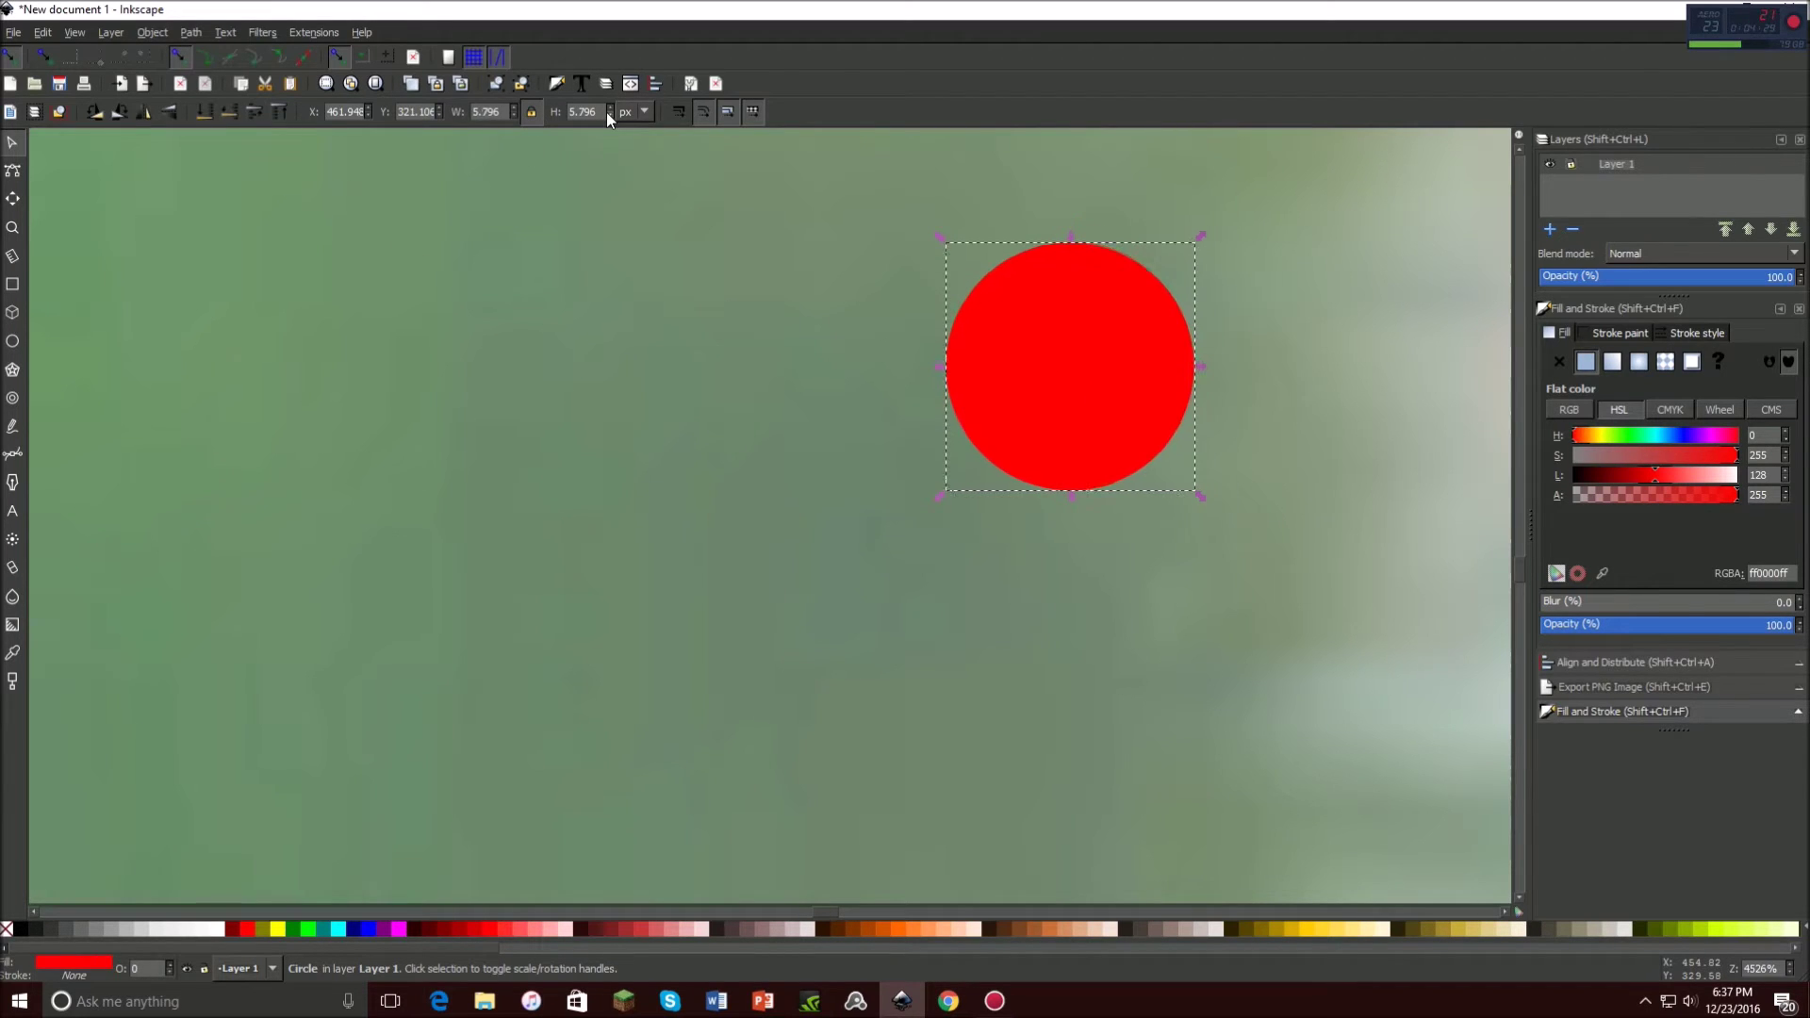
scroll(607, 111, down, 6)
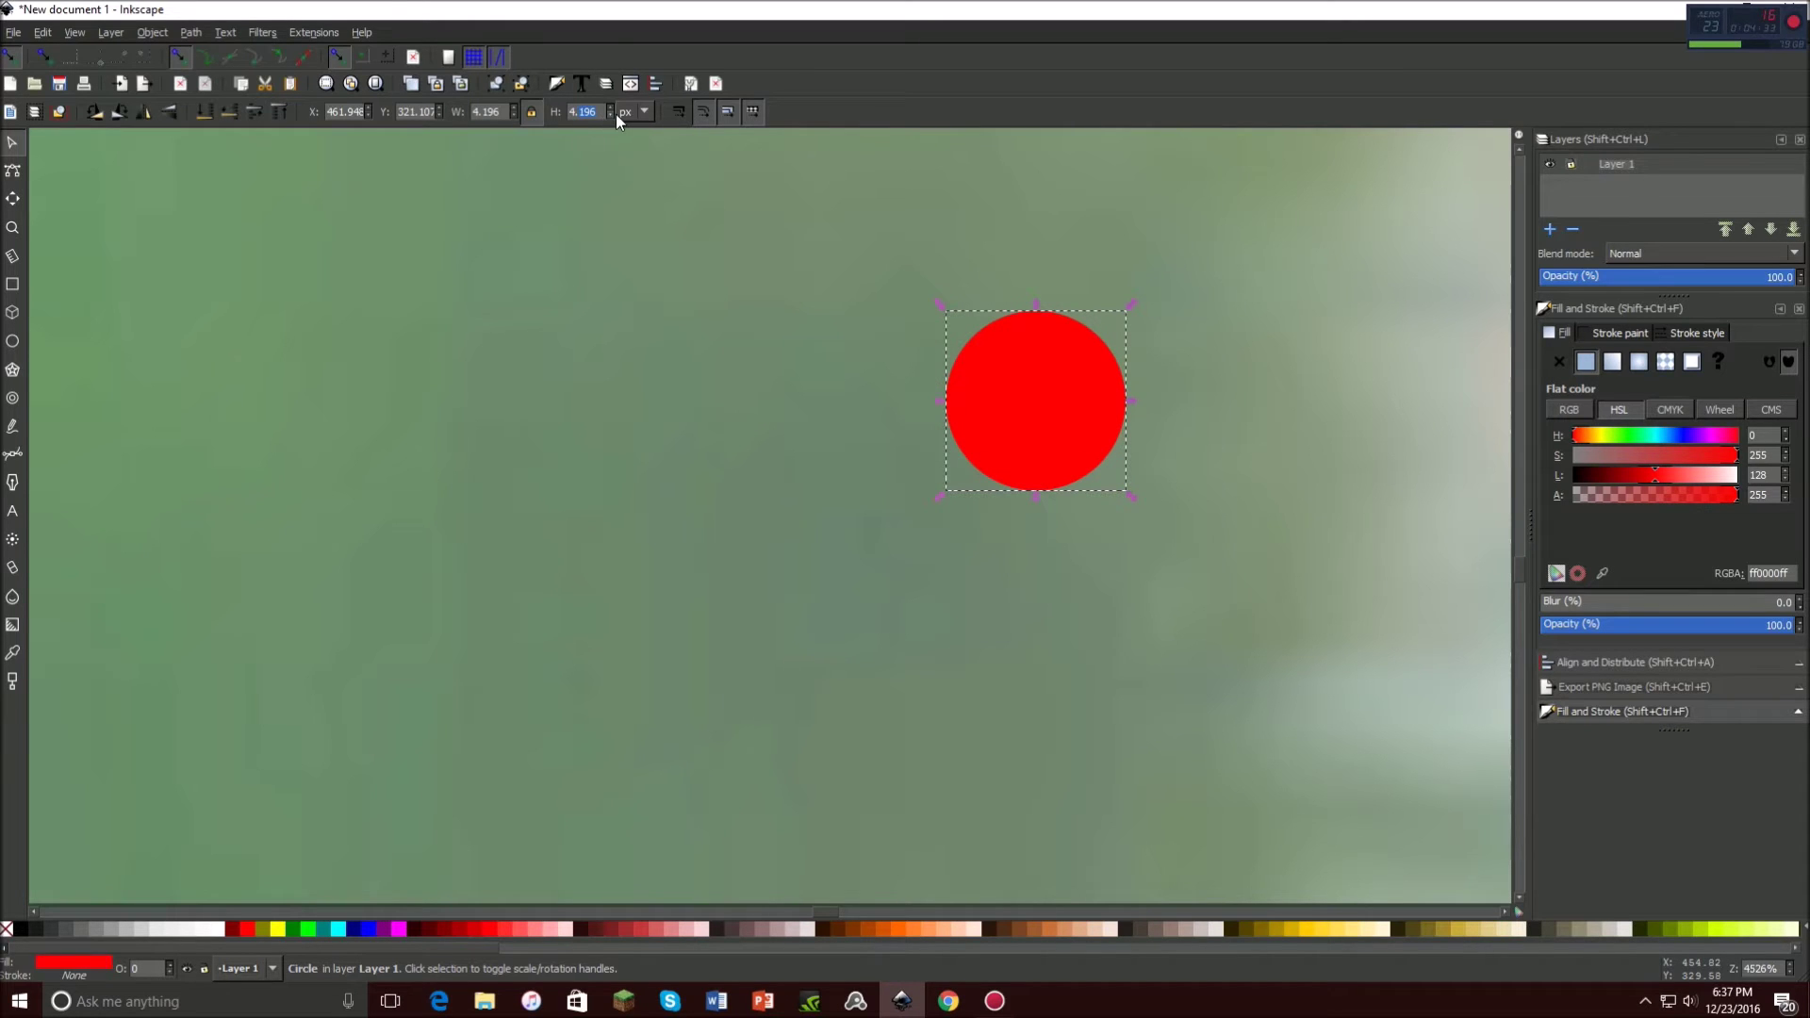
scroll(609, 113, down, 2)
scroll(664, 363, down, 3)
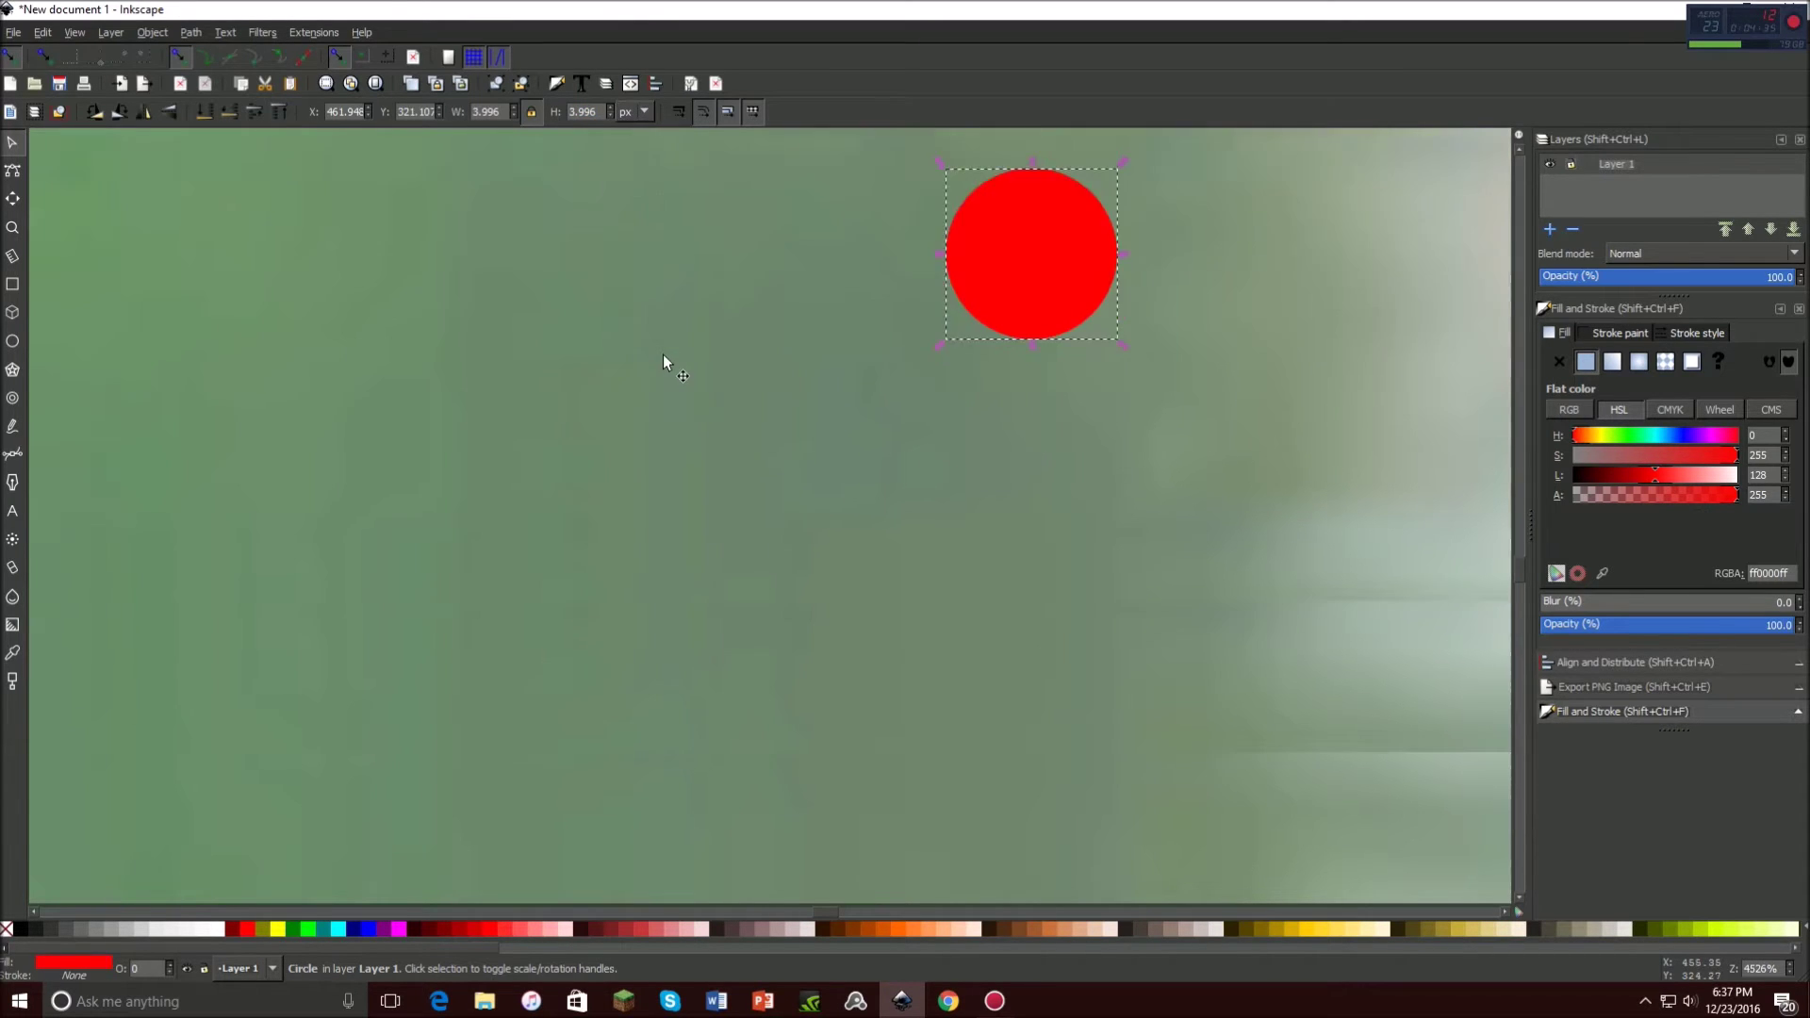
scroll(667, 351, down, 3)
scroll(698, 279, down, 7)
scroll(697, 279, up, 1)
scroll(697, 279, down, 1)
scroll(697, 279, up, 1)
scroll(707, 324, down, 3)
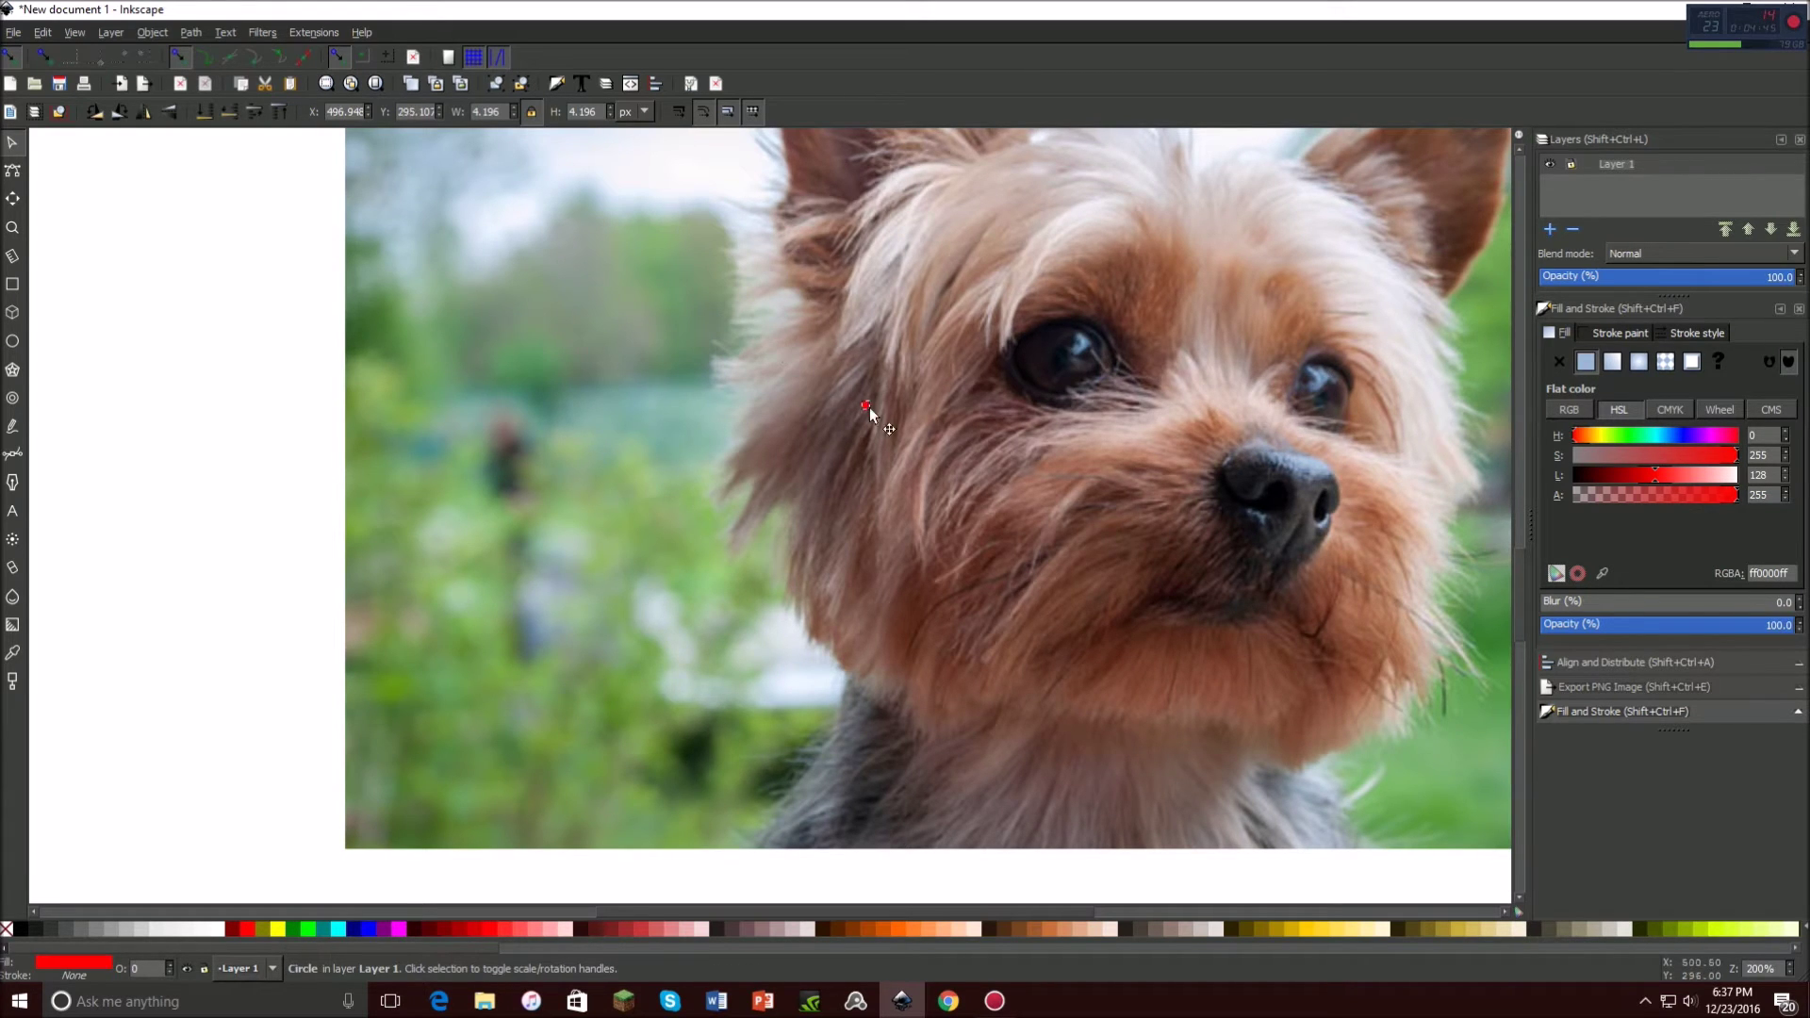
Move the red circle to the upper-left edge of the dog's nose.
drag(1127, 545, 1121, 606)
drag(1054, 386, 1220, 473)
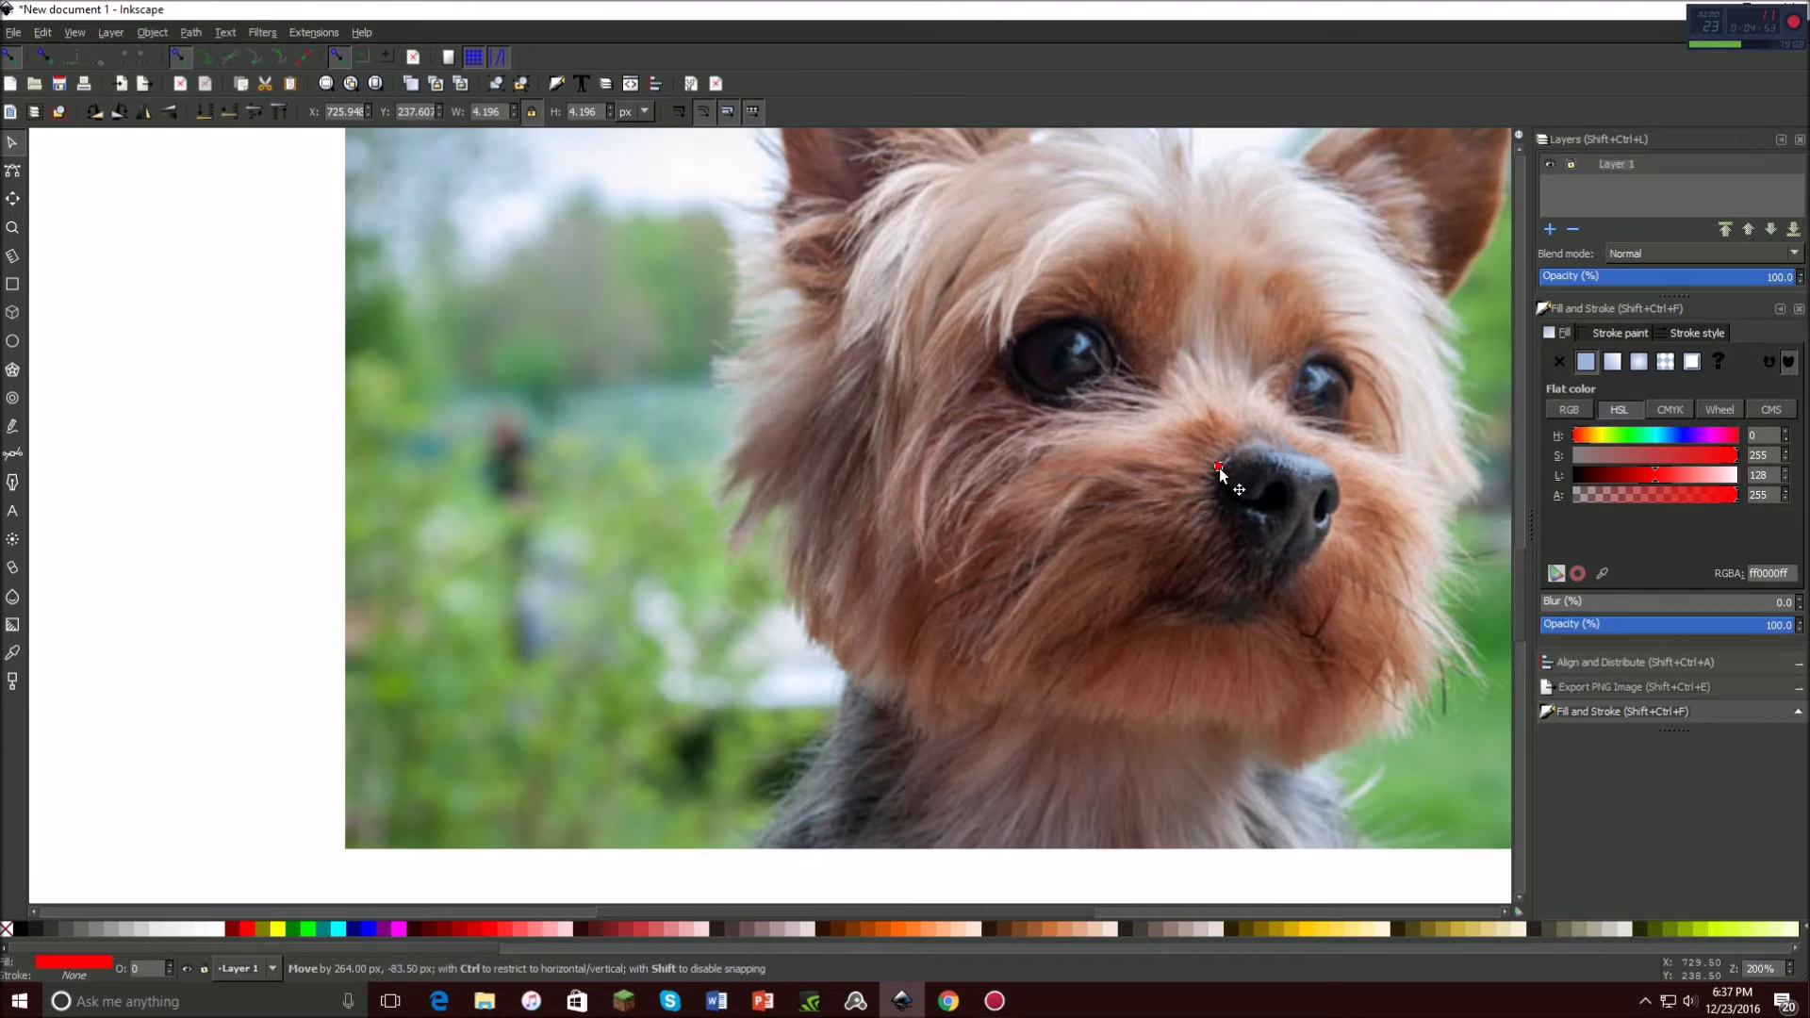
drag(1219, 468, 1219, 467)
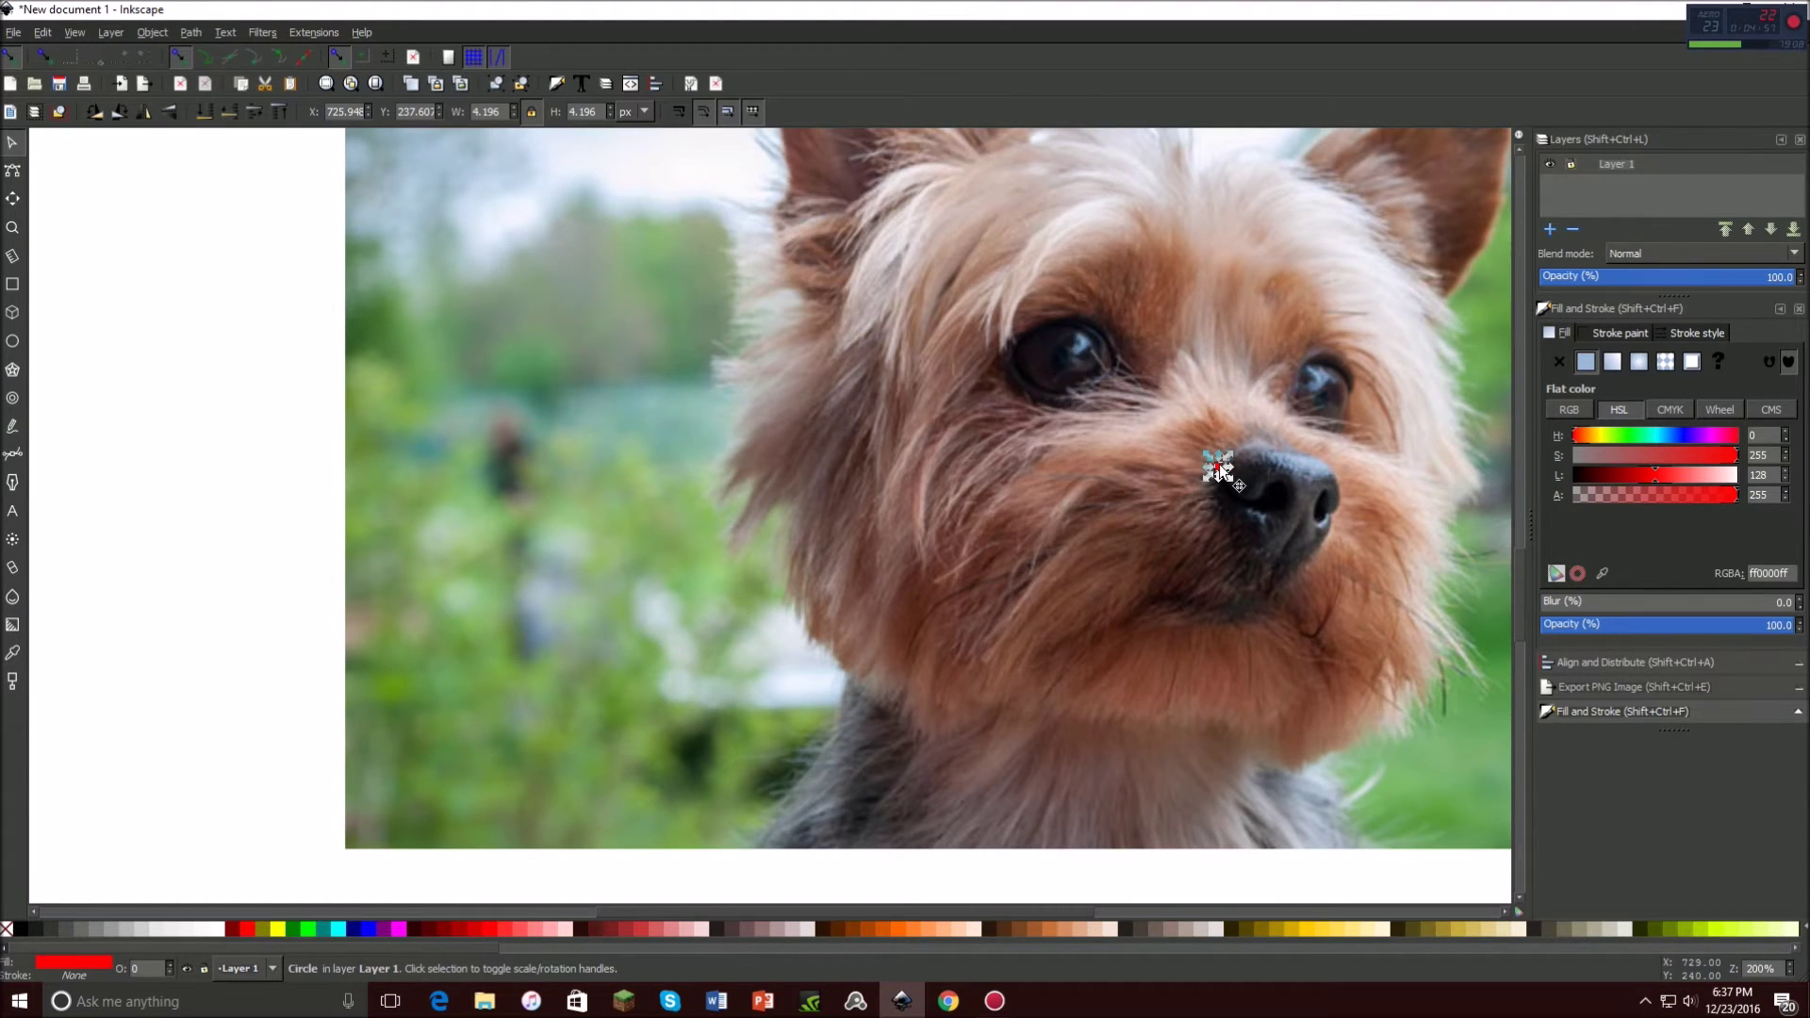
Copy the red circle and paste a duplicate just below it on the left edge of the nose.
right_click(1219, 464)
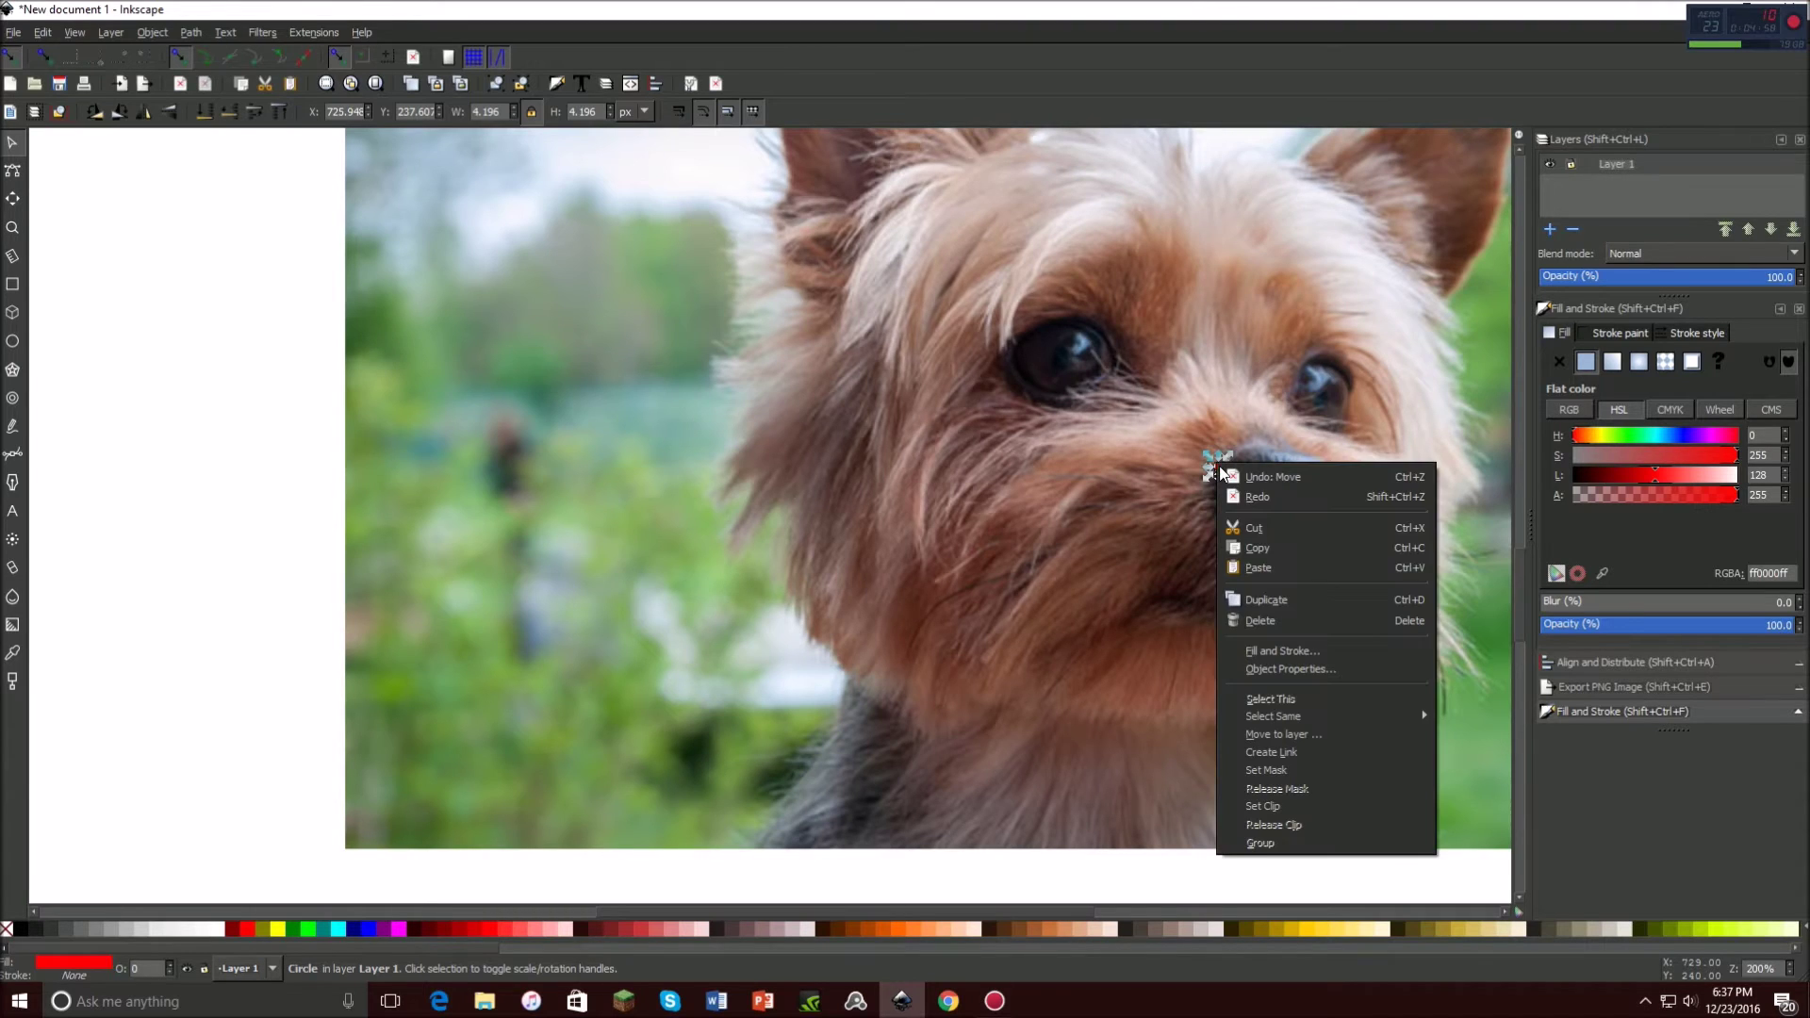
click(1269, 552)
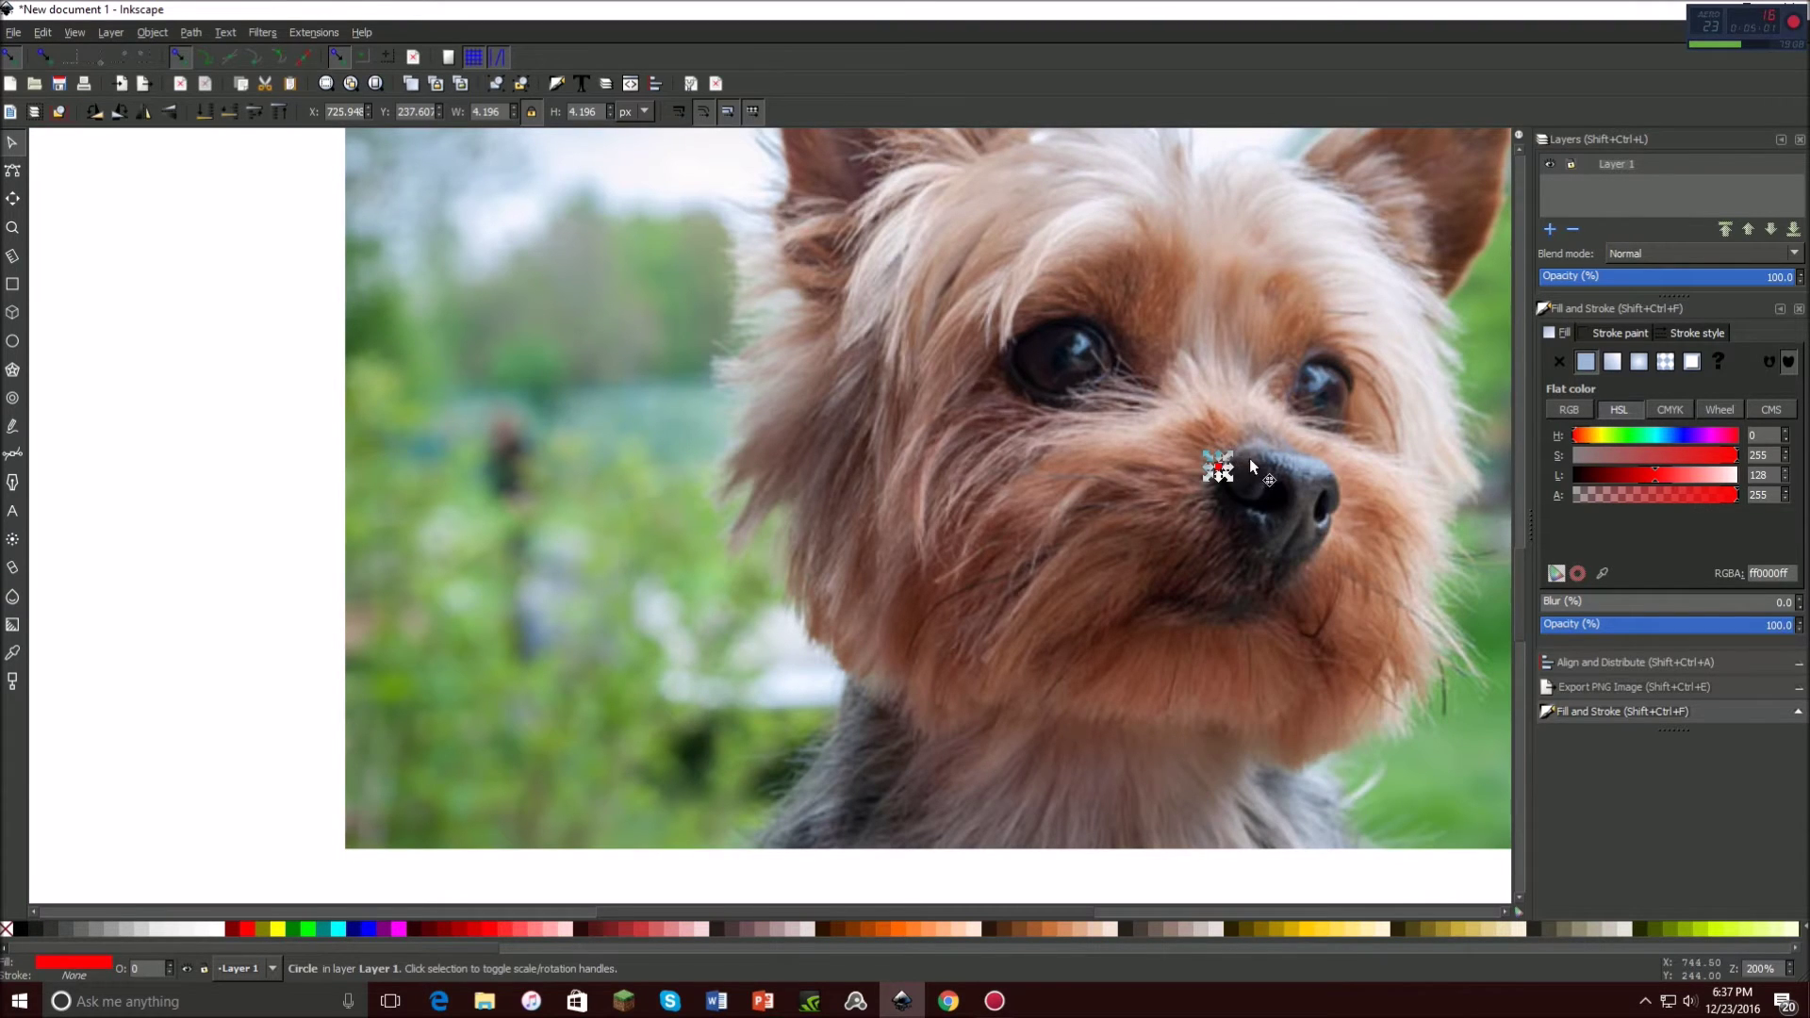
click(1221, 492)
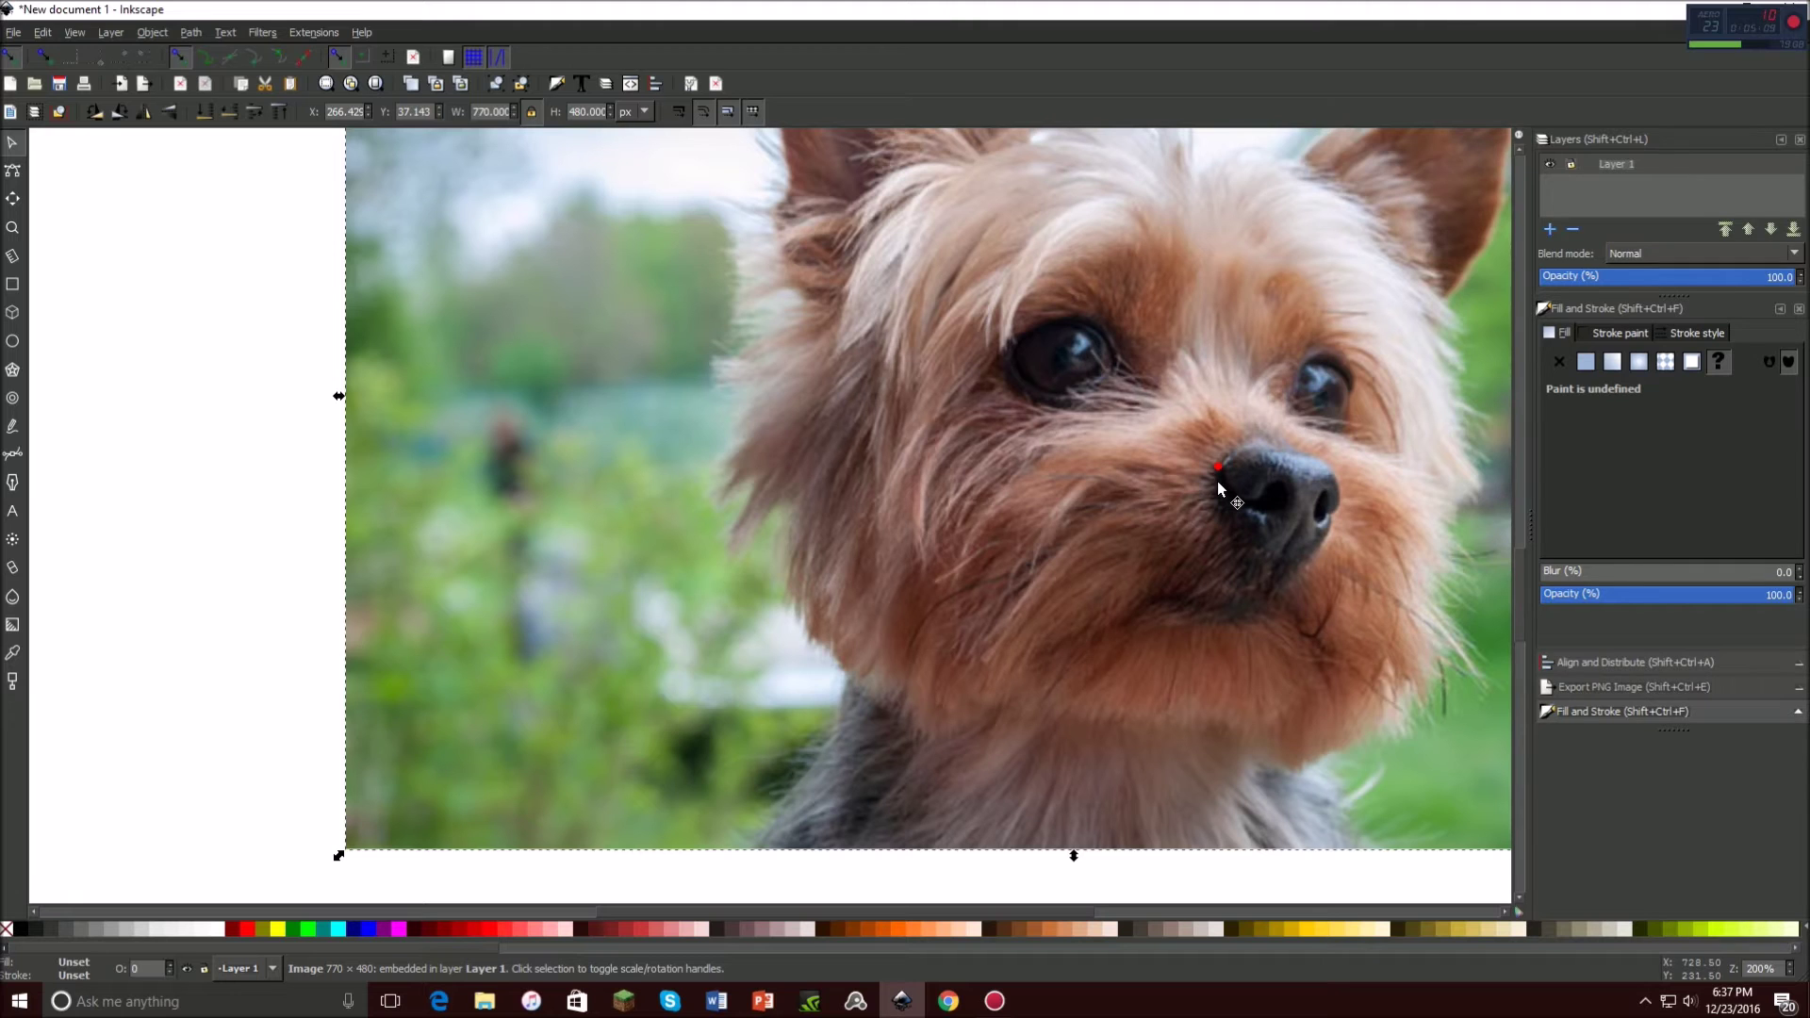
click(1218, 479)
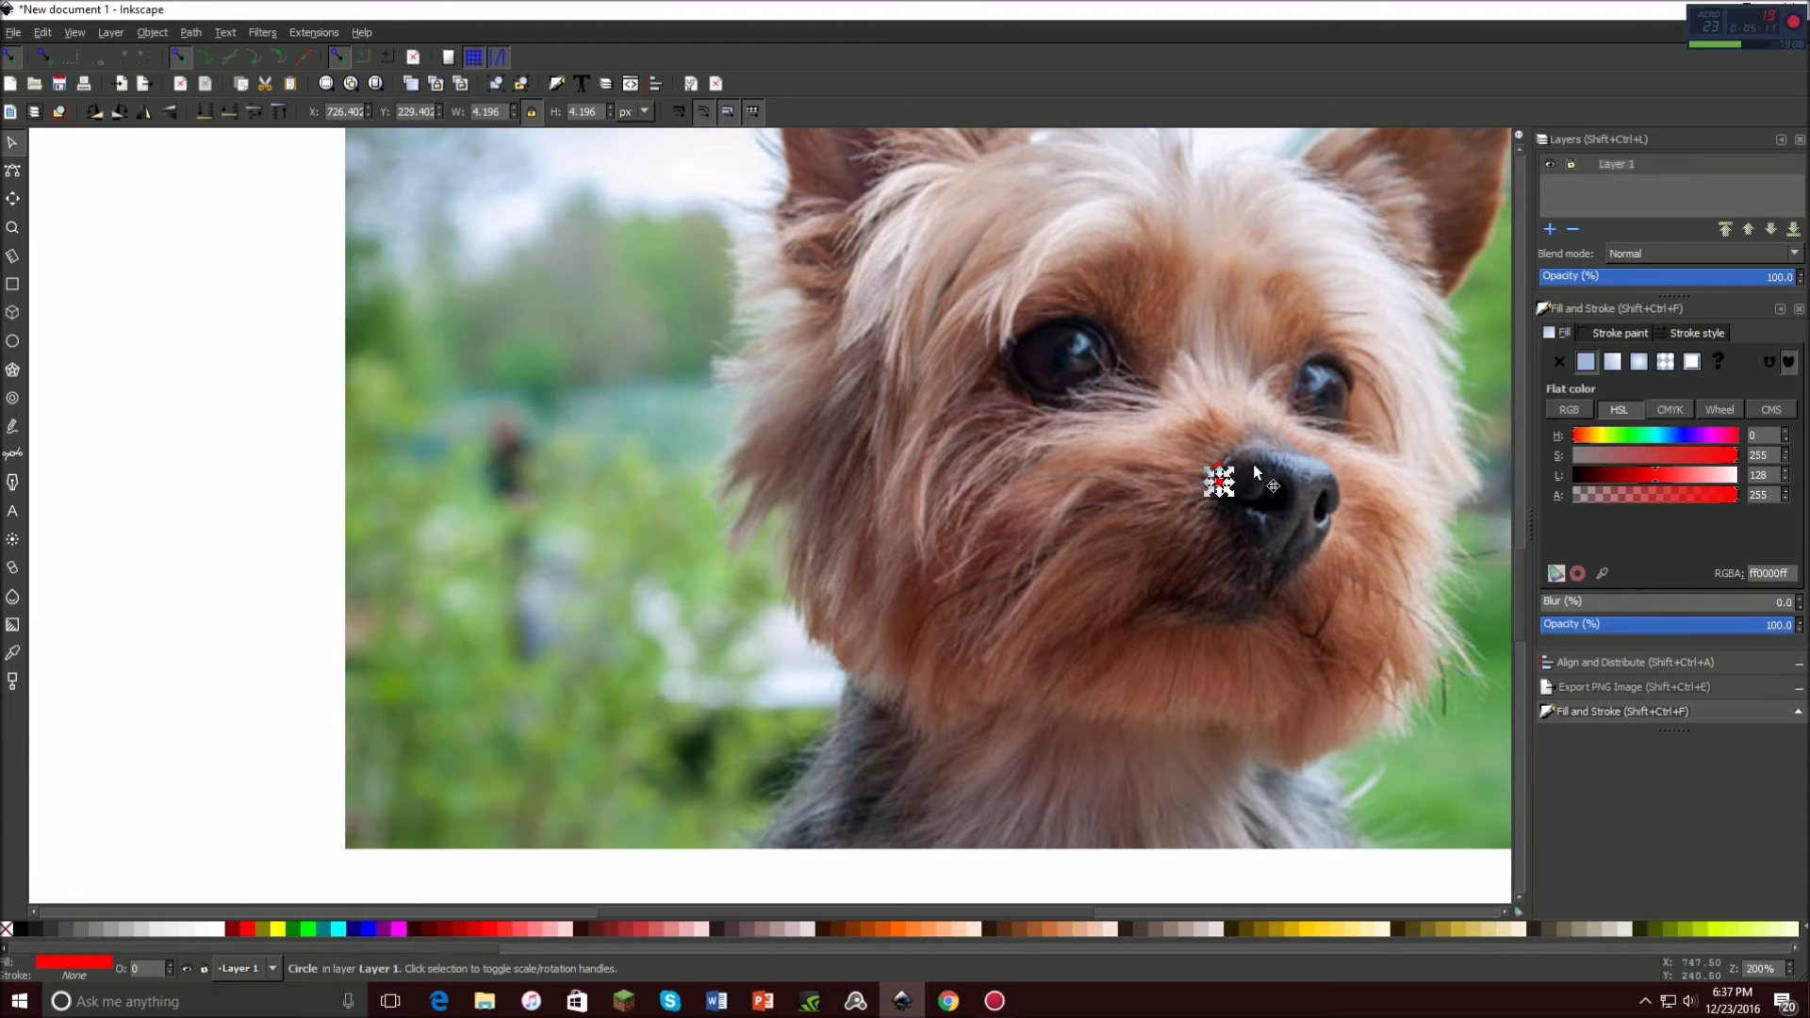
Paste four more red circles at intervals down the lower-left edge of the nose to its underside.
ctrl+scroll(1248, 468, up, 4)
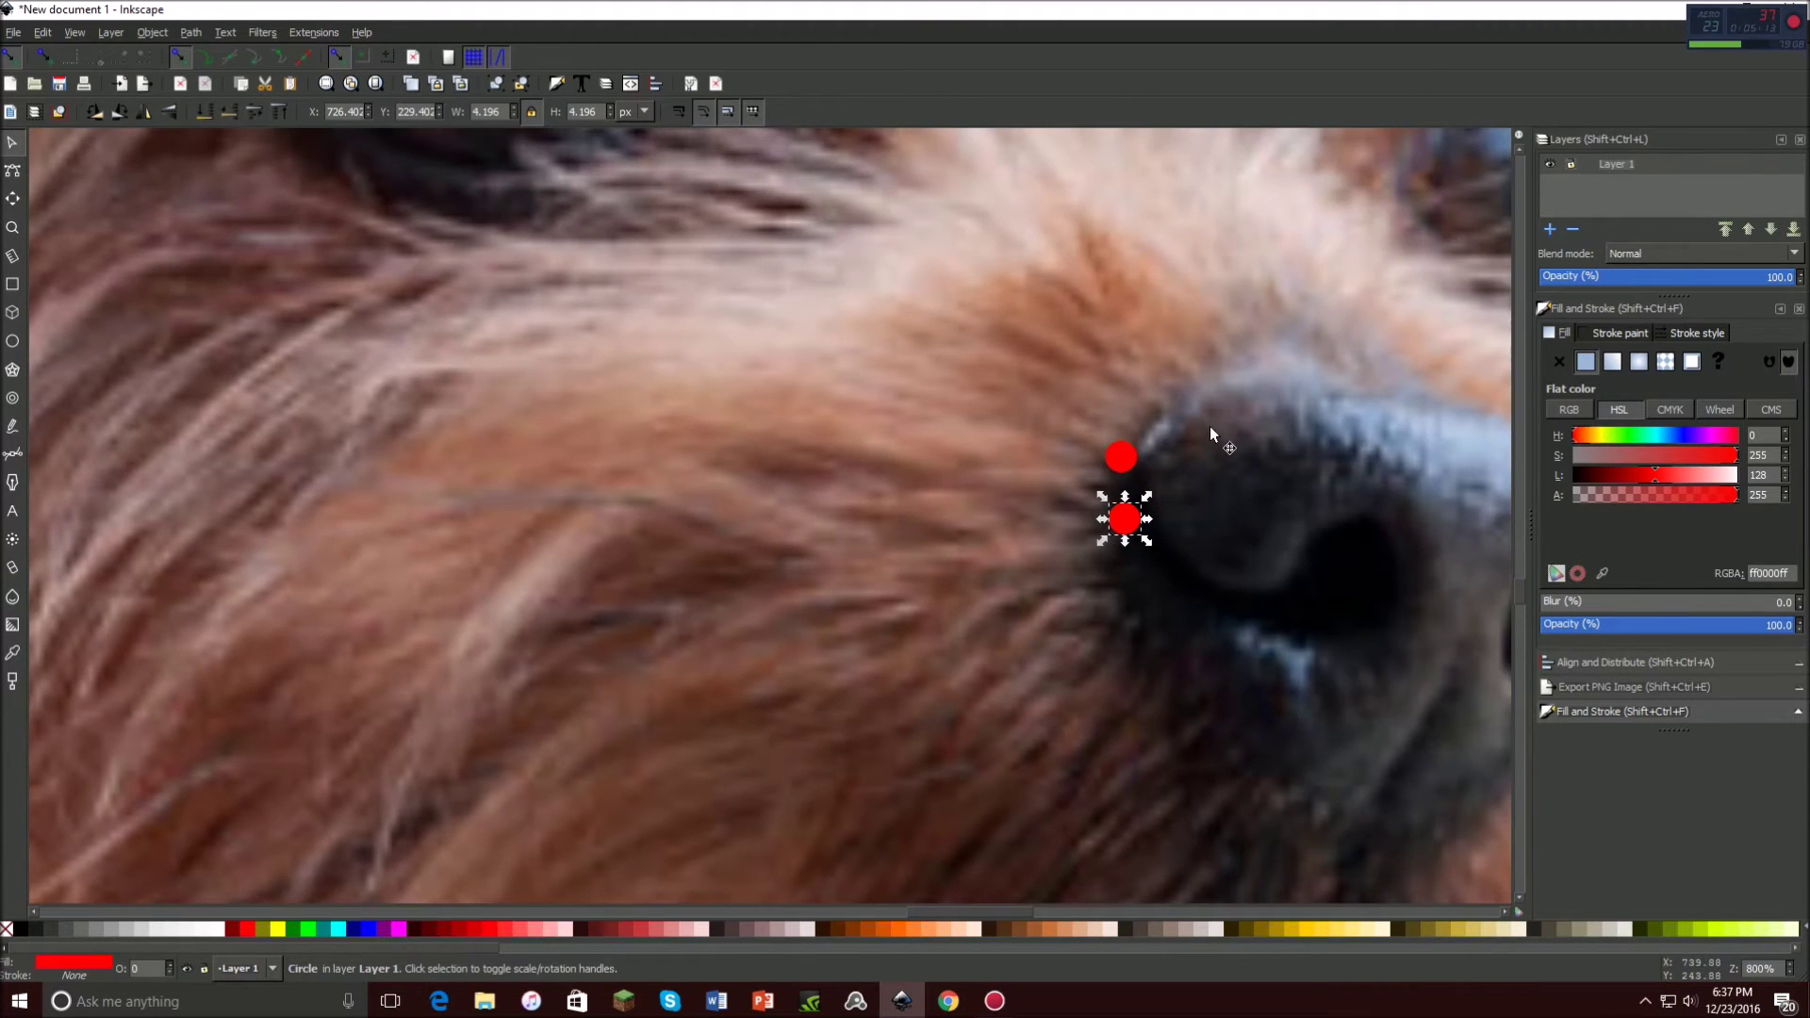
scroll(1208, 424, down, 3)
key(ctrl+v)
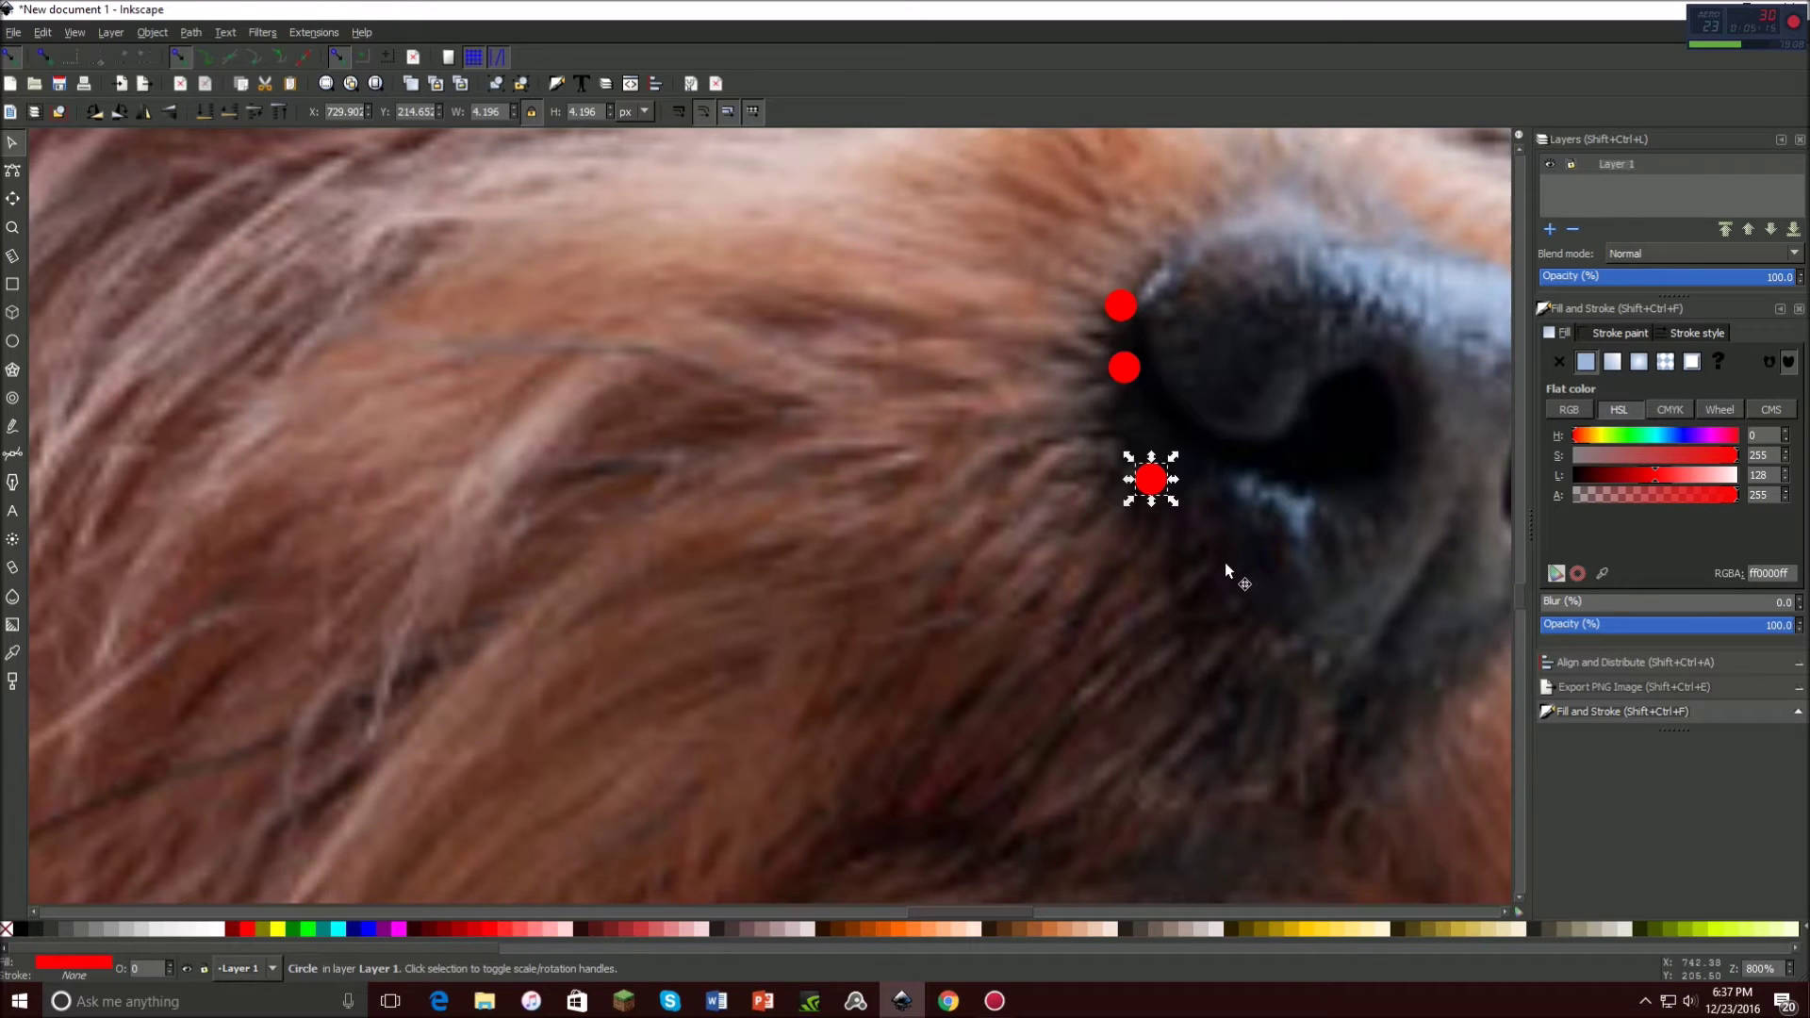
key(ctrl+v)
key(ctrl+v)
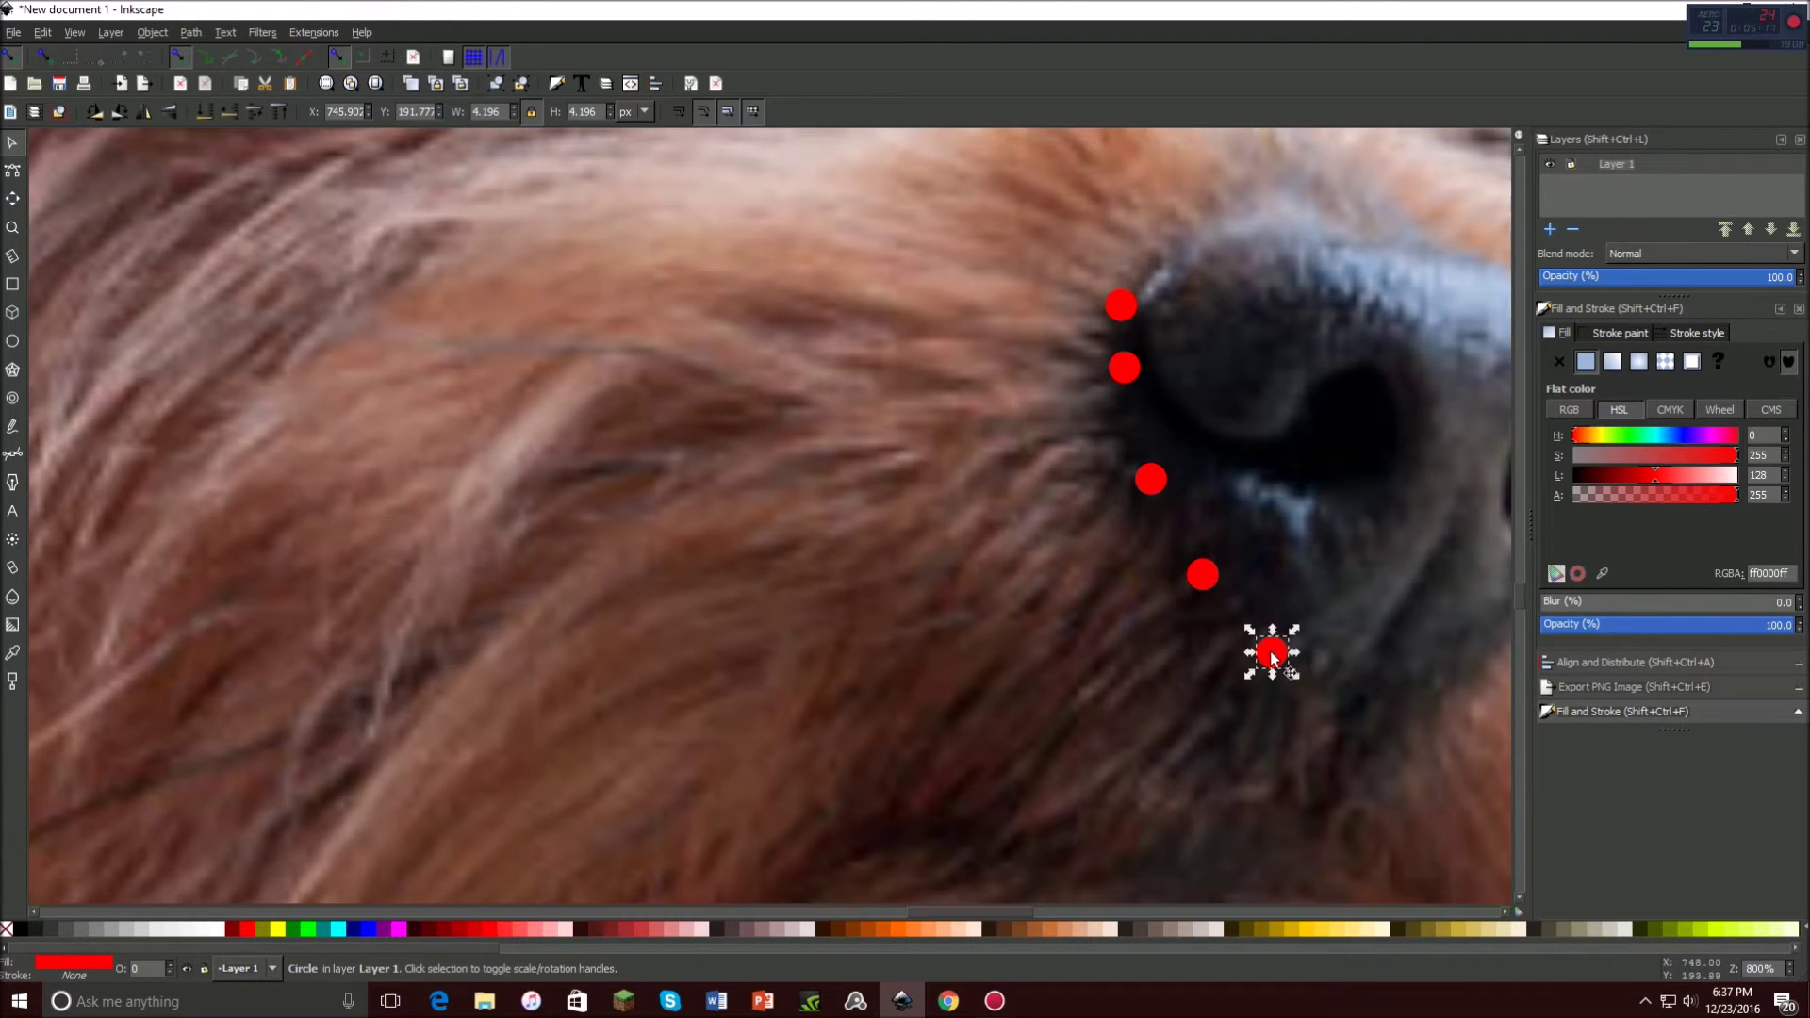
key(ctrl+v)
Paste three red circles along the top edge of the nose, starting above its upper-left corner.
scroll(1174, 879, up, 2)
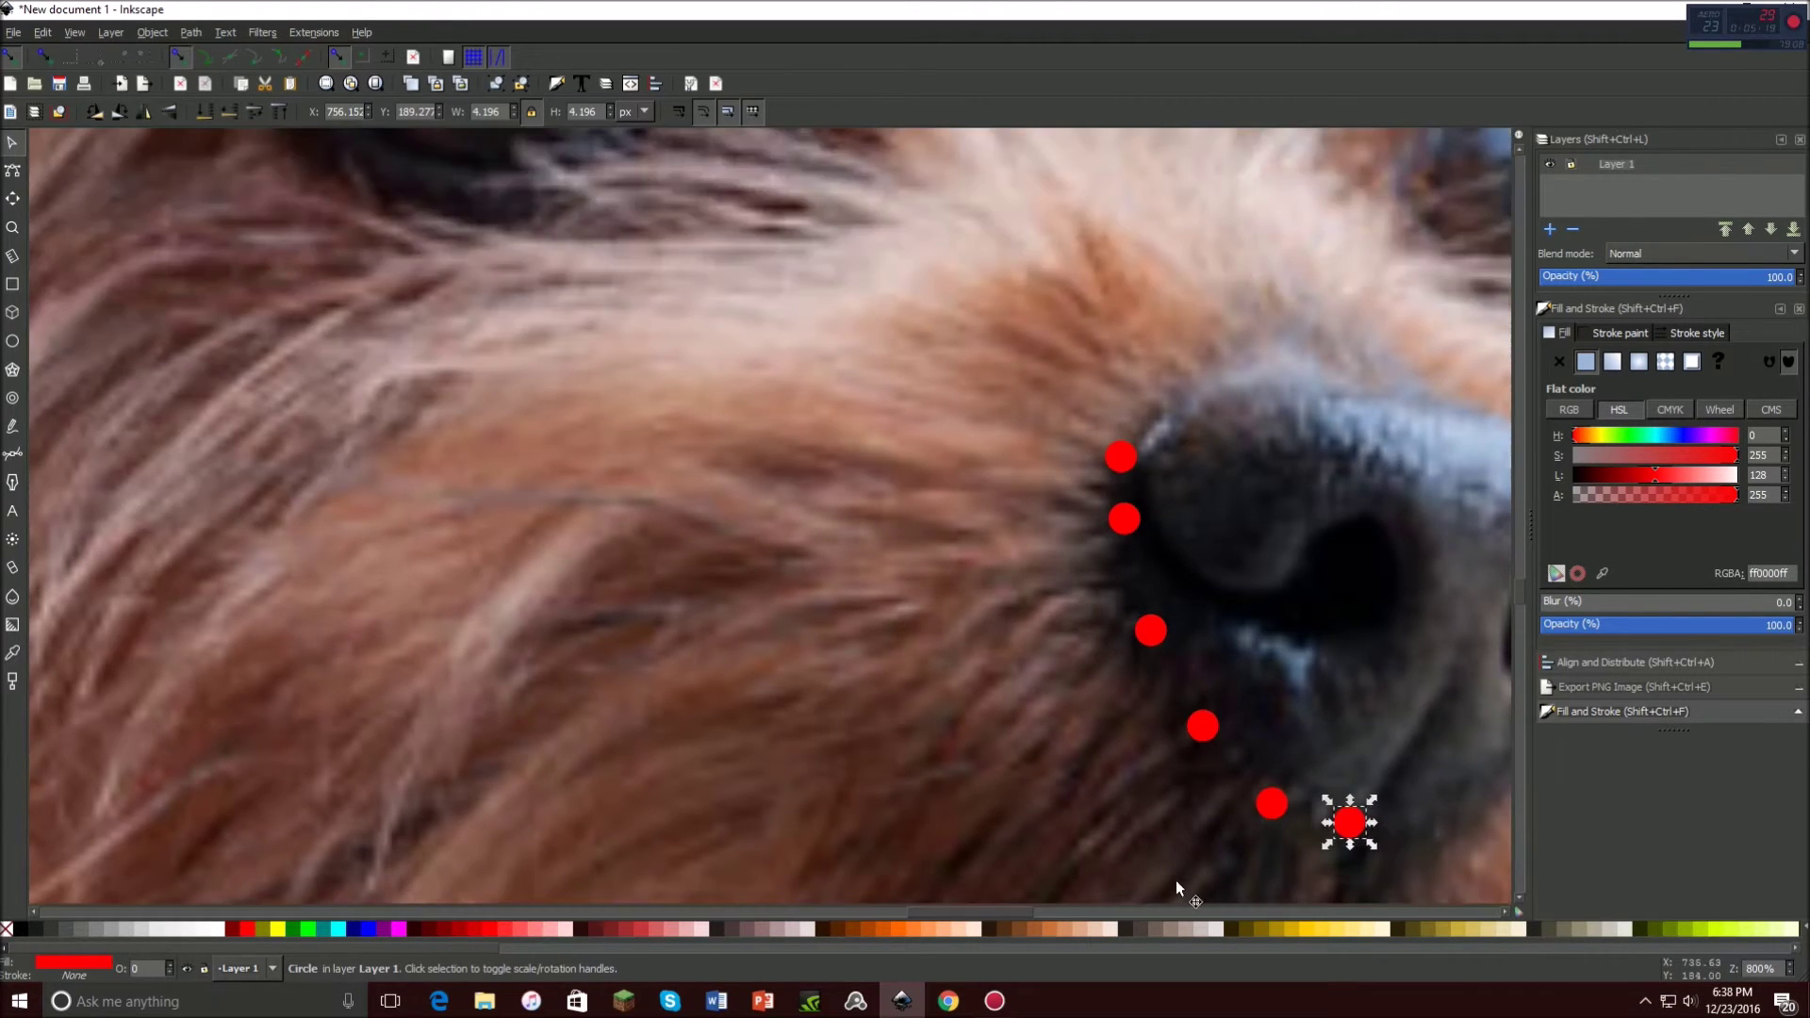
scroll(780, 897, down, 1)
scroll(912, 907, left, 3)
scroll(970, 914, right, 15)
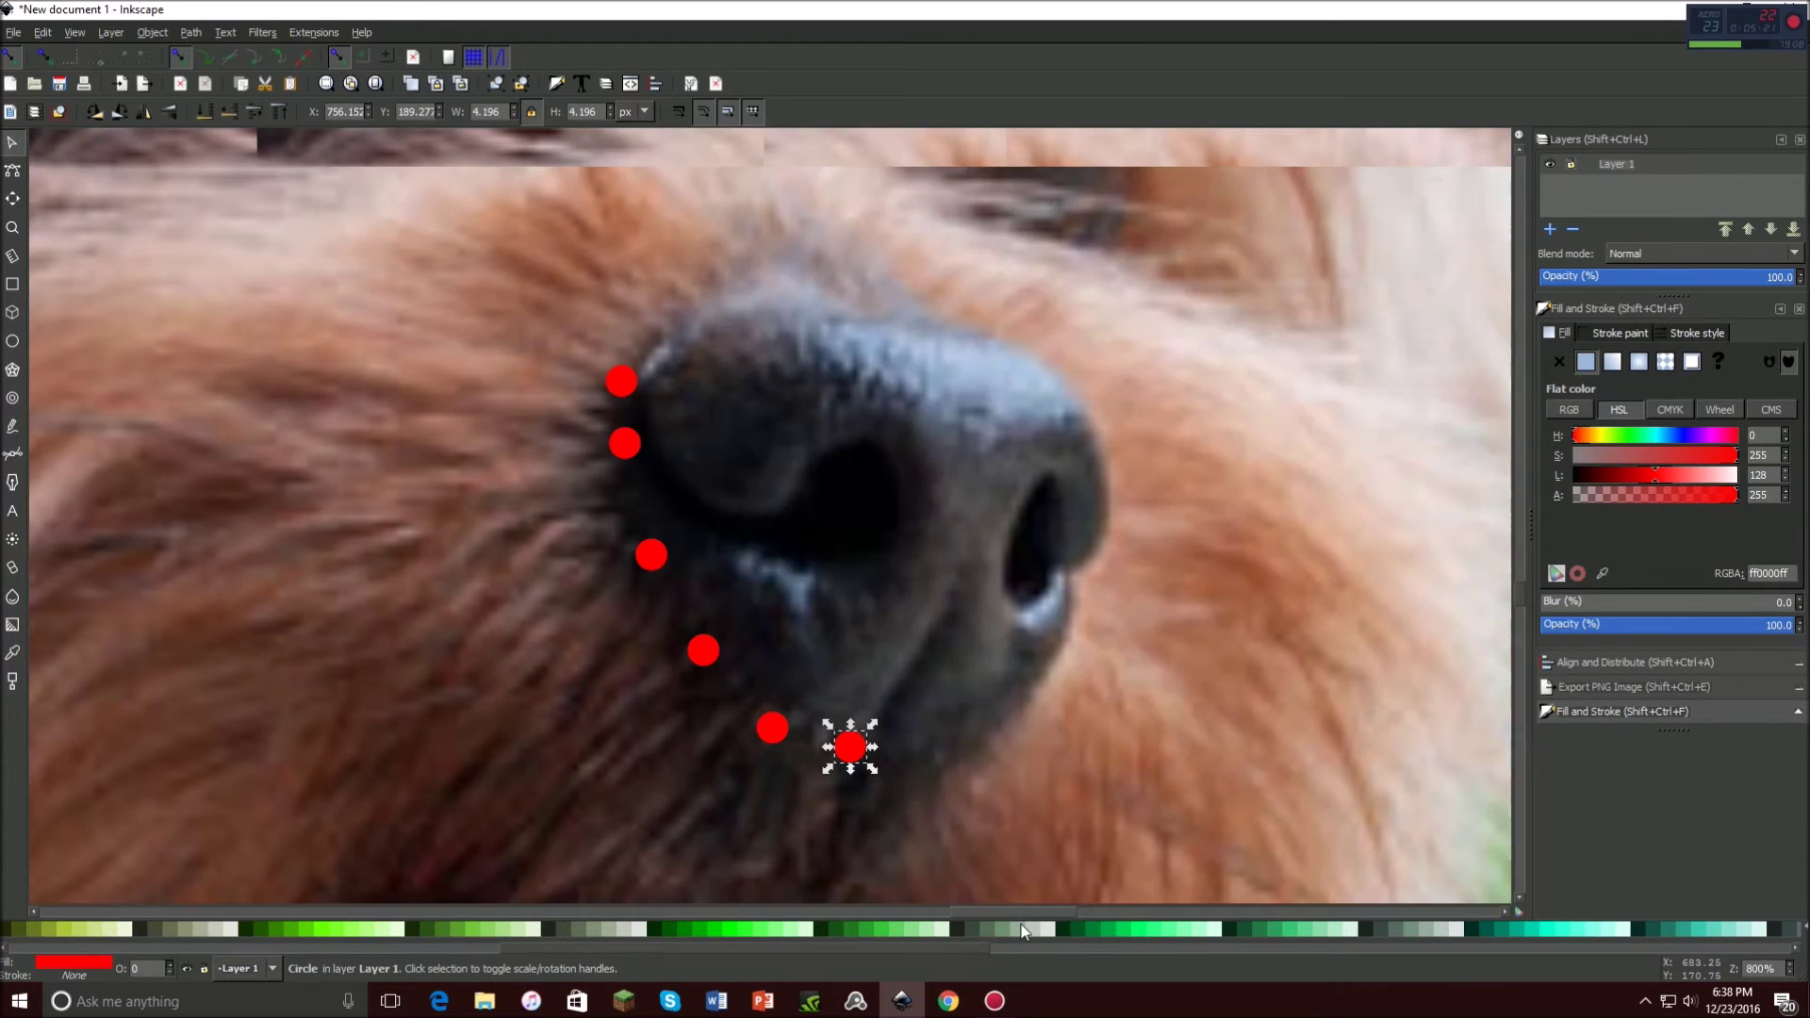
key(ctrl+v)
key(ctrl+v)
key(ctrl+v)
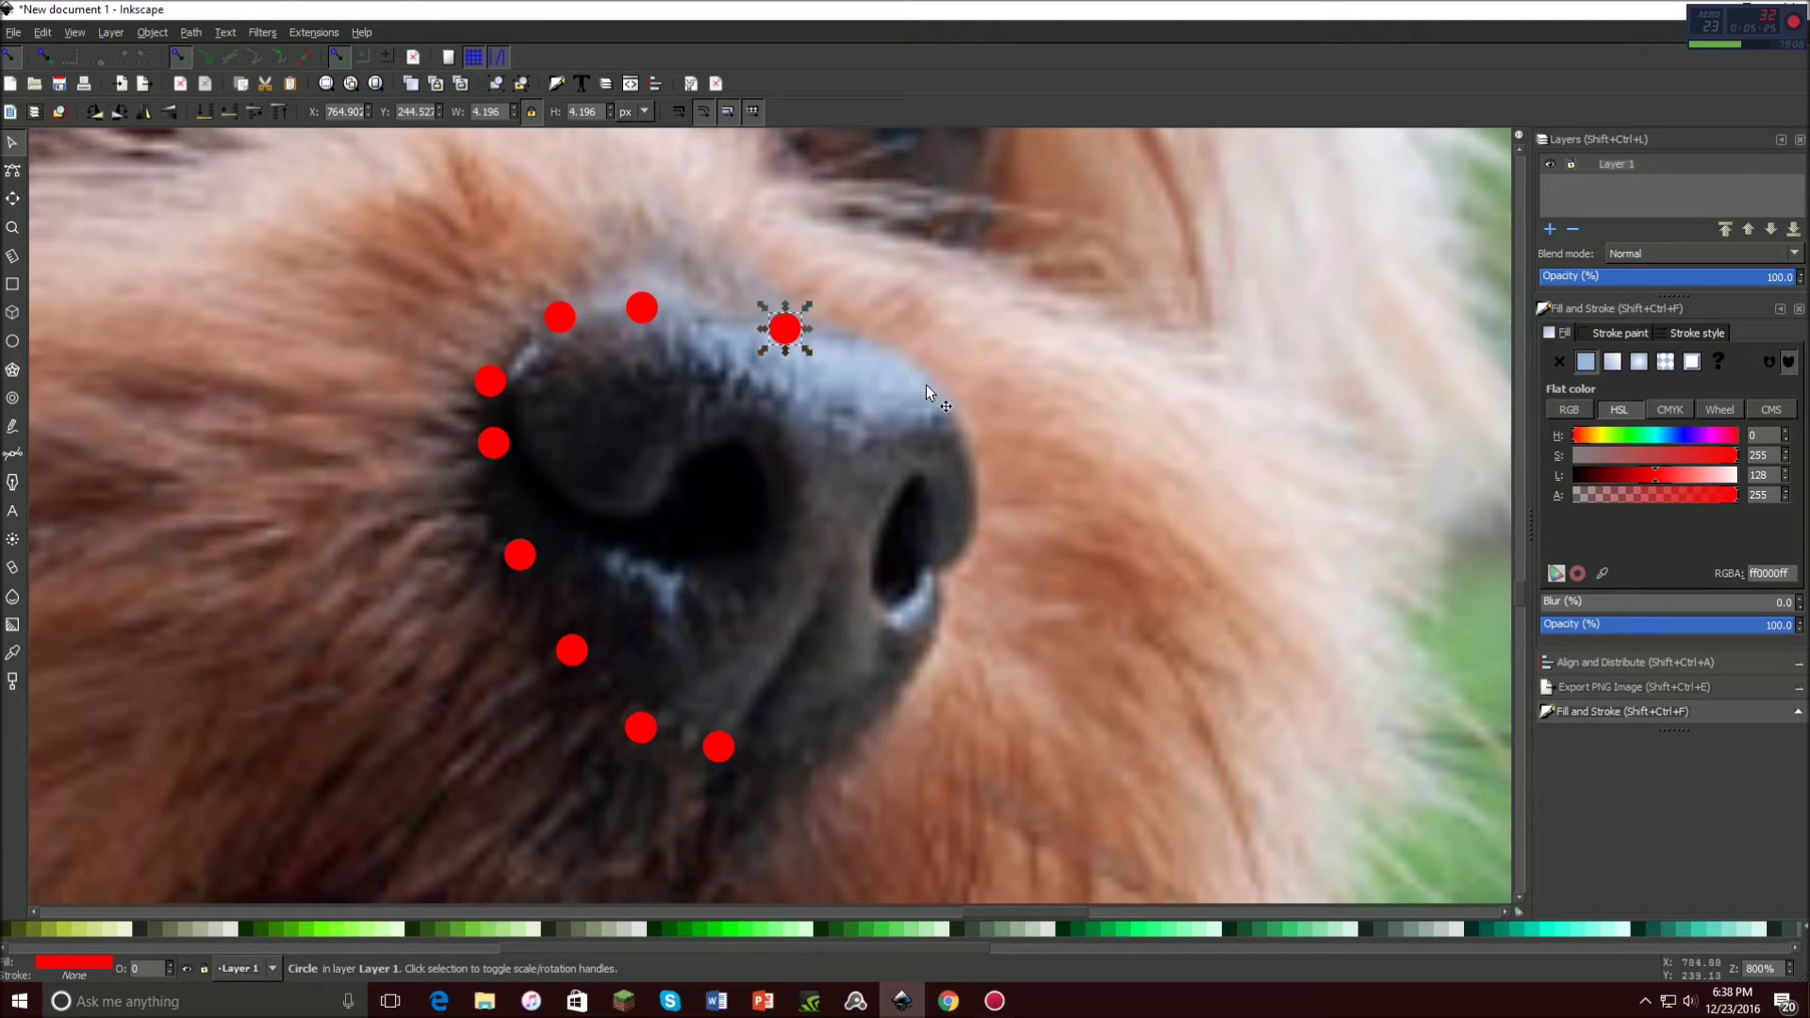
Paste five red circles down the right side of the nose to close the dotted outline at the bottom.
key(ctrl+v)
key(ctrl+v)
key(ctrl+v)
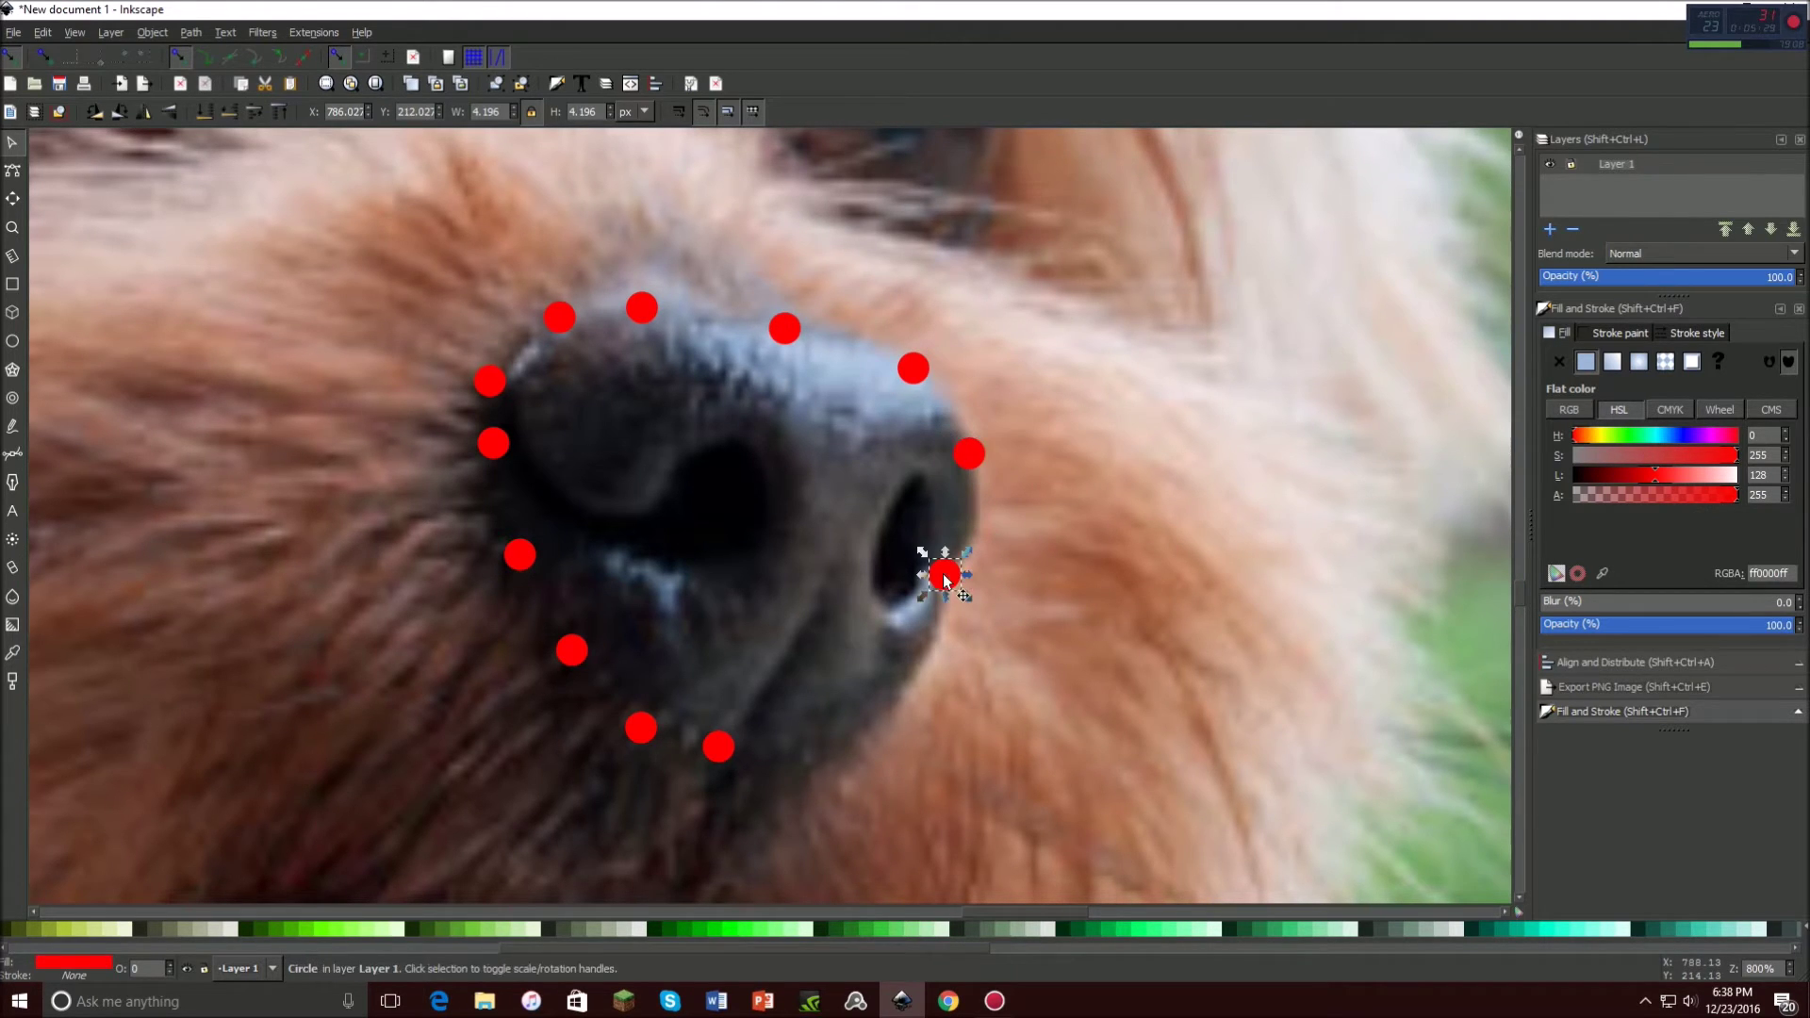
key(ctrl+v)
key(ctrl+v)
Paste red circles along the top, outer side and lower-left edge of the dog's larger, left-hand eye.
scroll(1032, 411, down, 3)
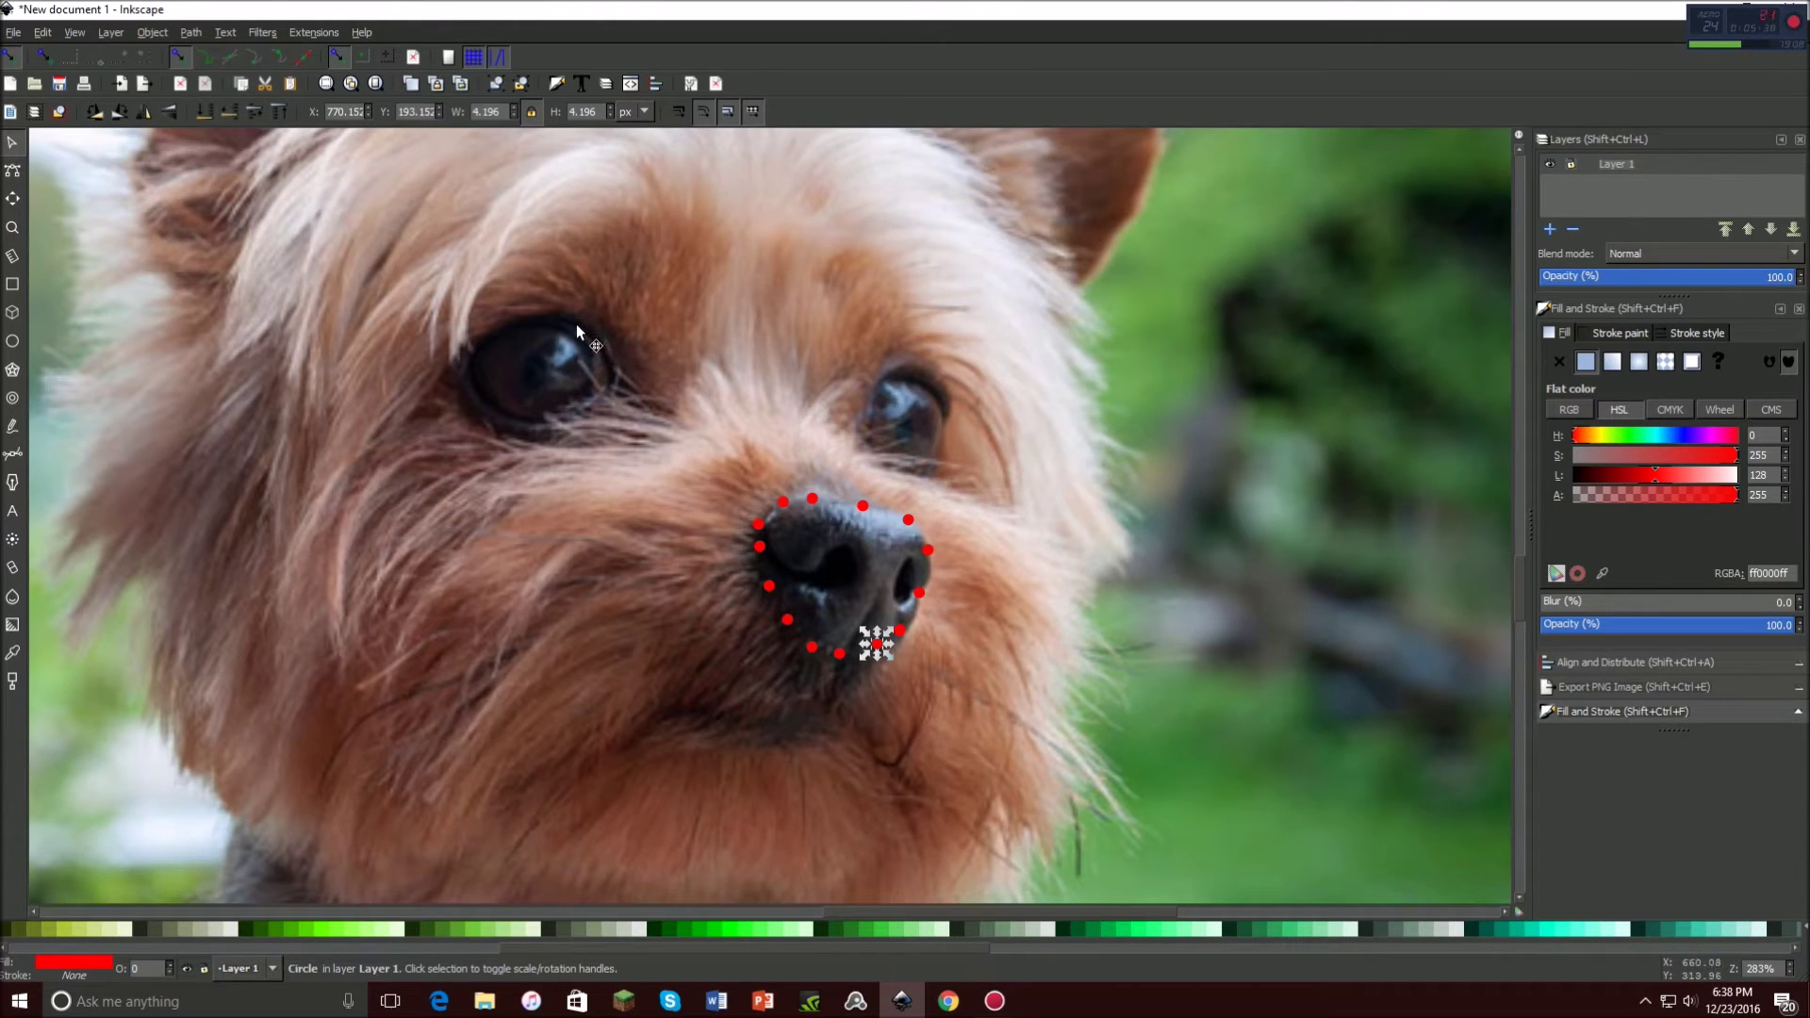
key(ctrl+v)
key(ctrl+v)
key(ctrl+v)
key(ctrl+v)
key(ctrl+v)
key(ctrl+v)
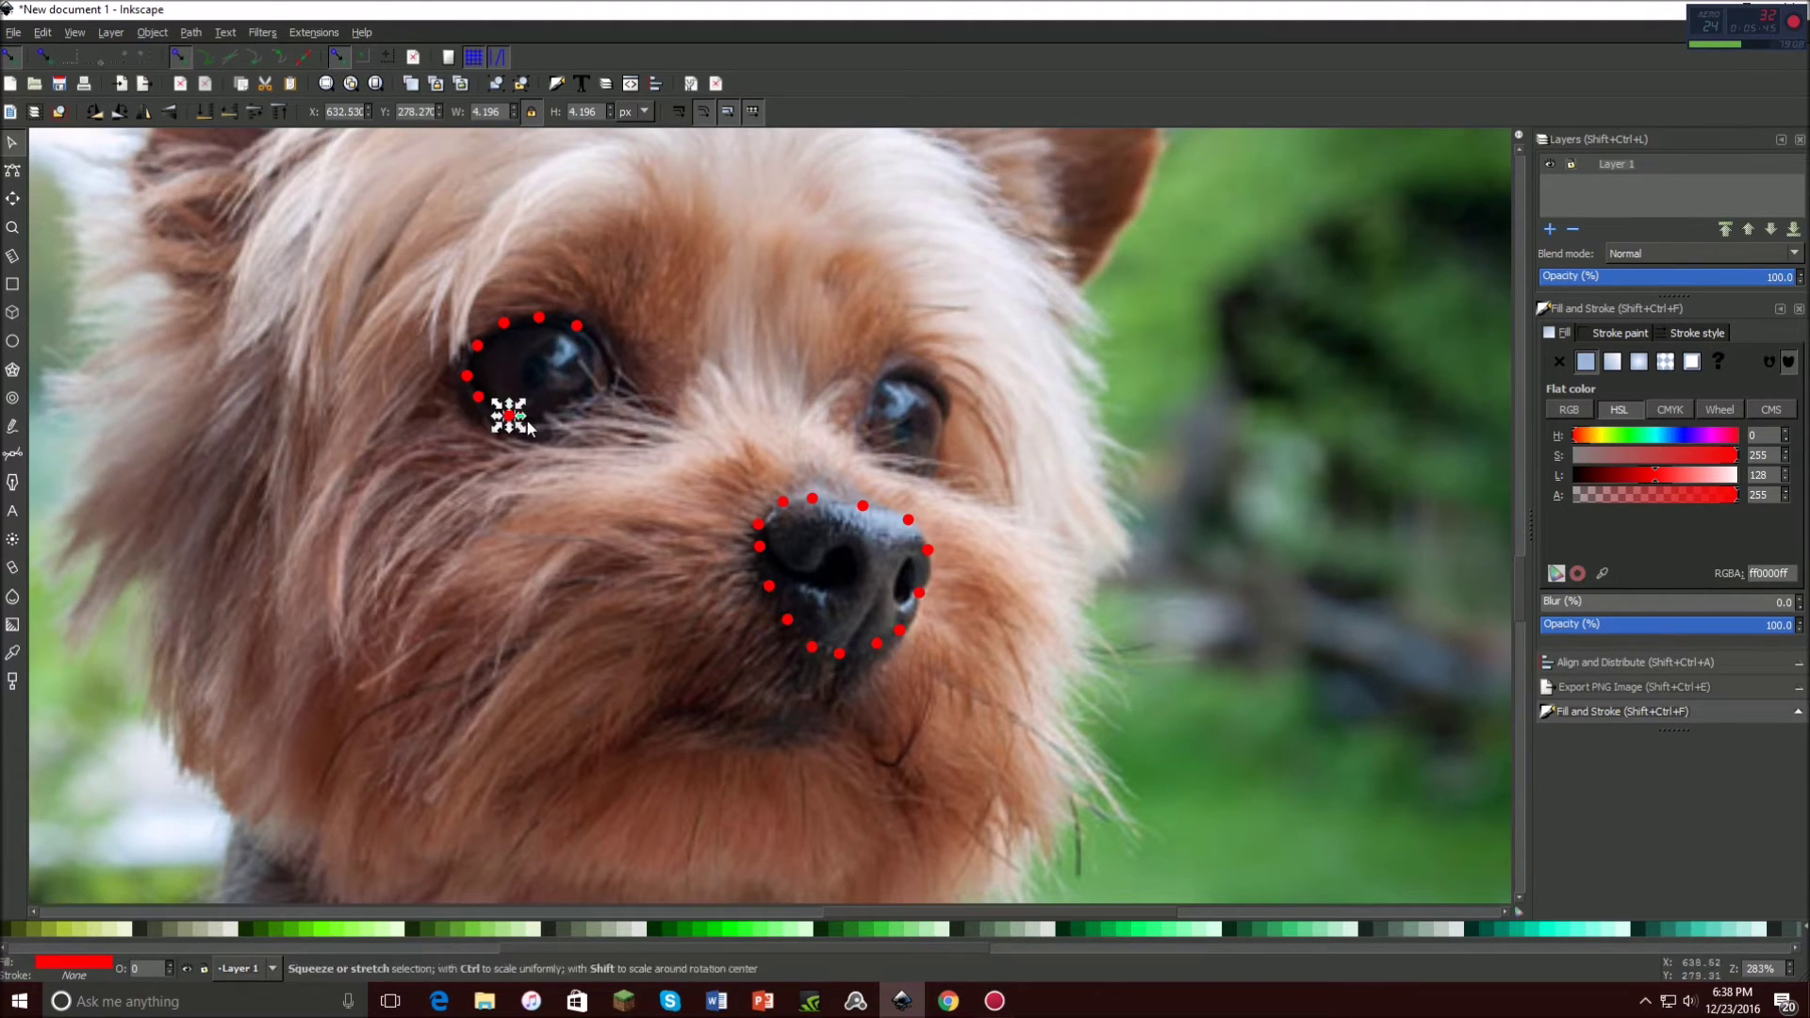
Paste five red circles along the bottom and right side of the left-hand eye to close its dotted outline.
key(ctrl+v)
key(ctrl+v)
key(ctrl+v)
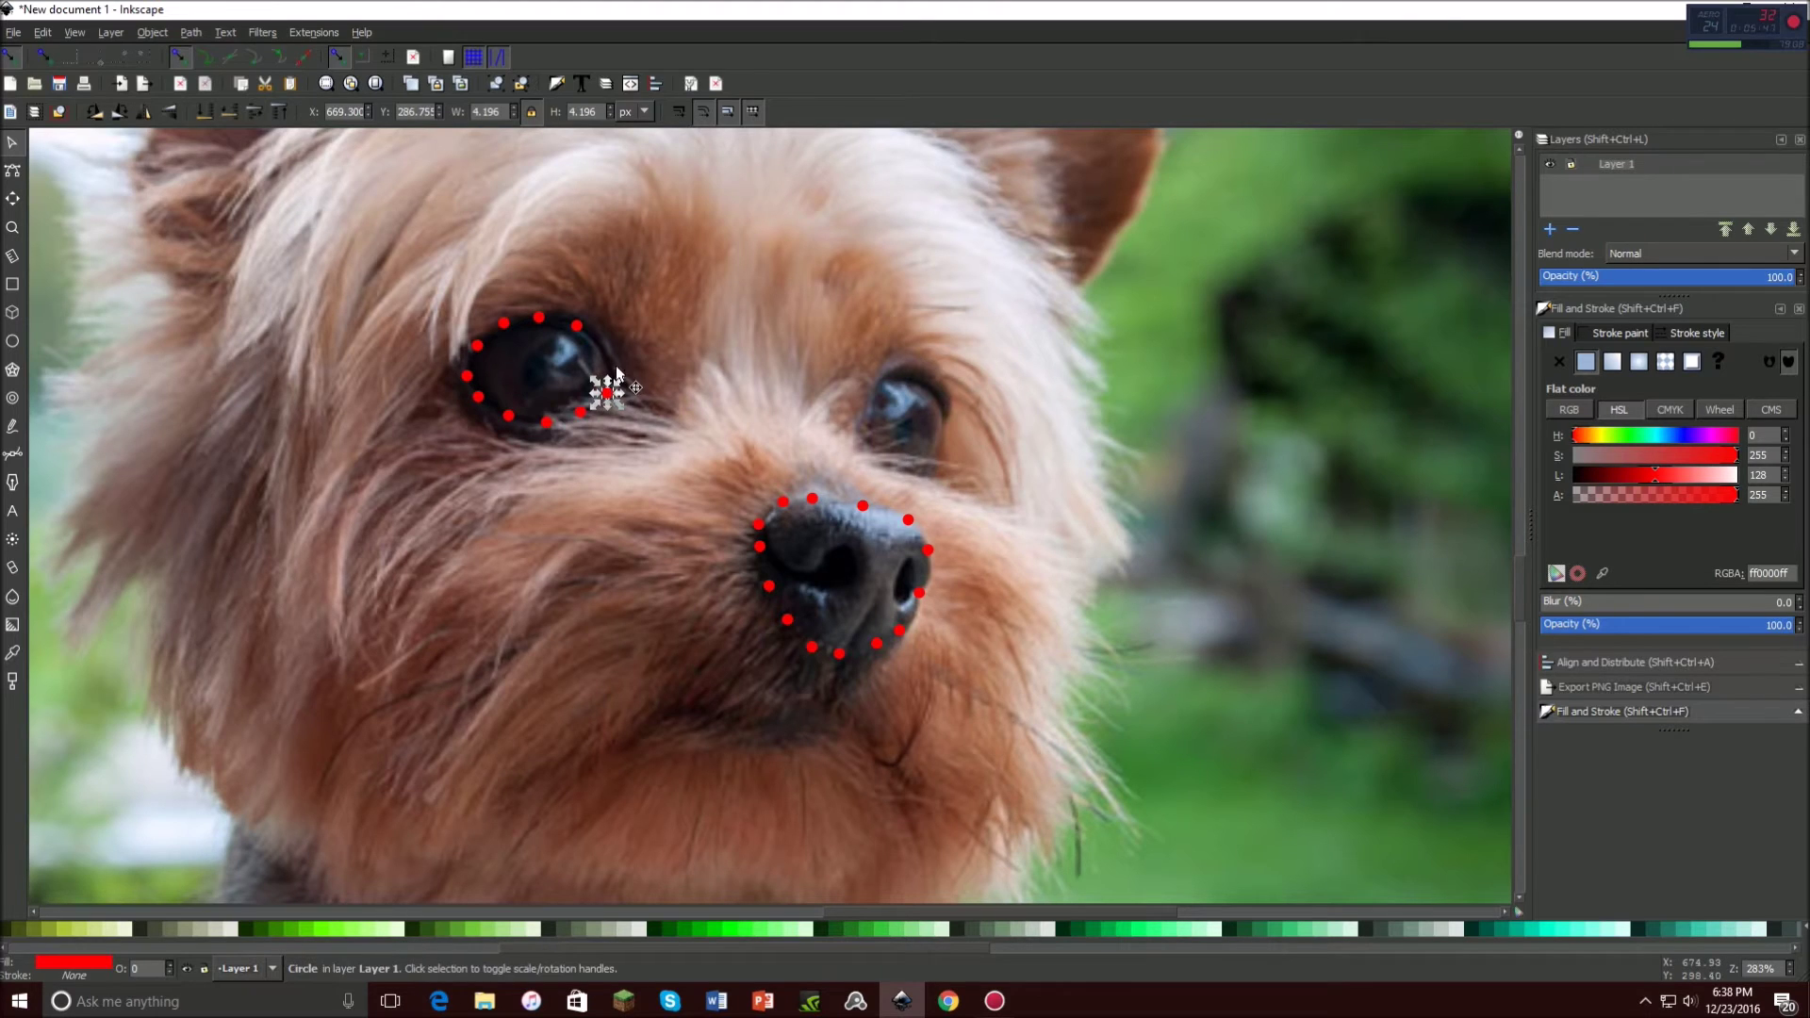
key(ctrl+v)
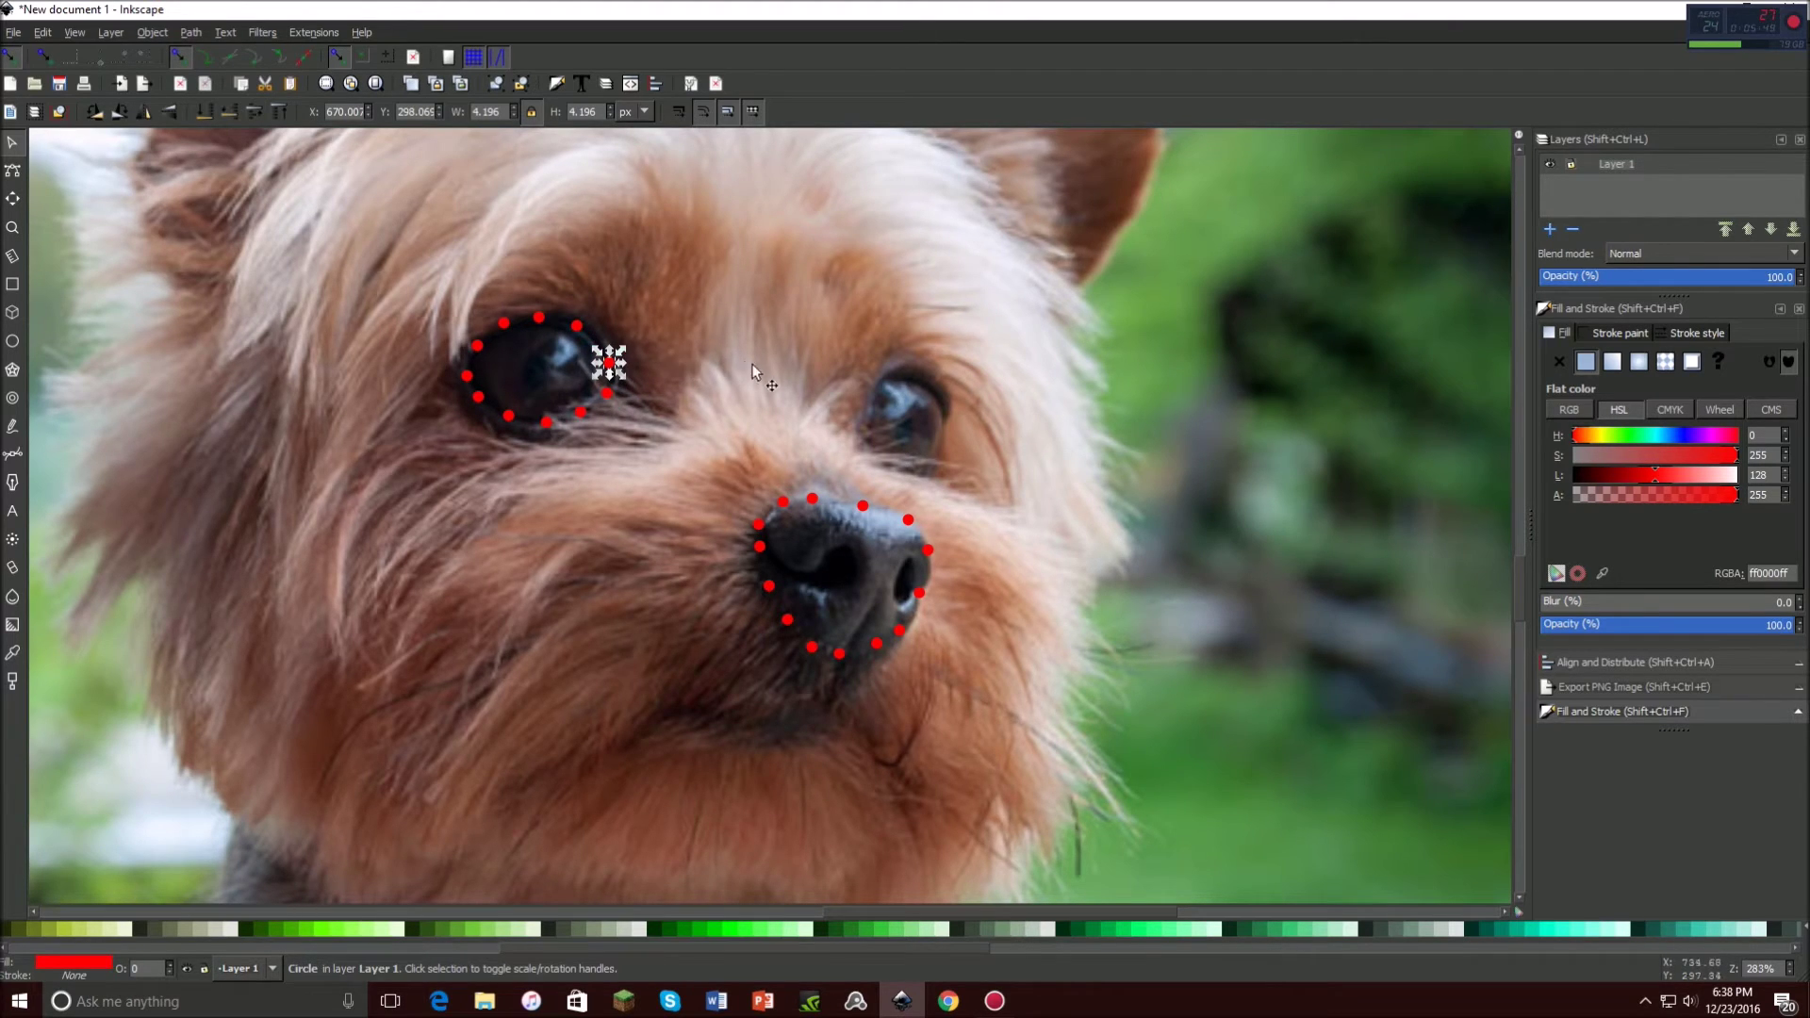
key(ctrl+v)
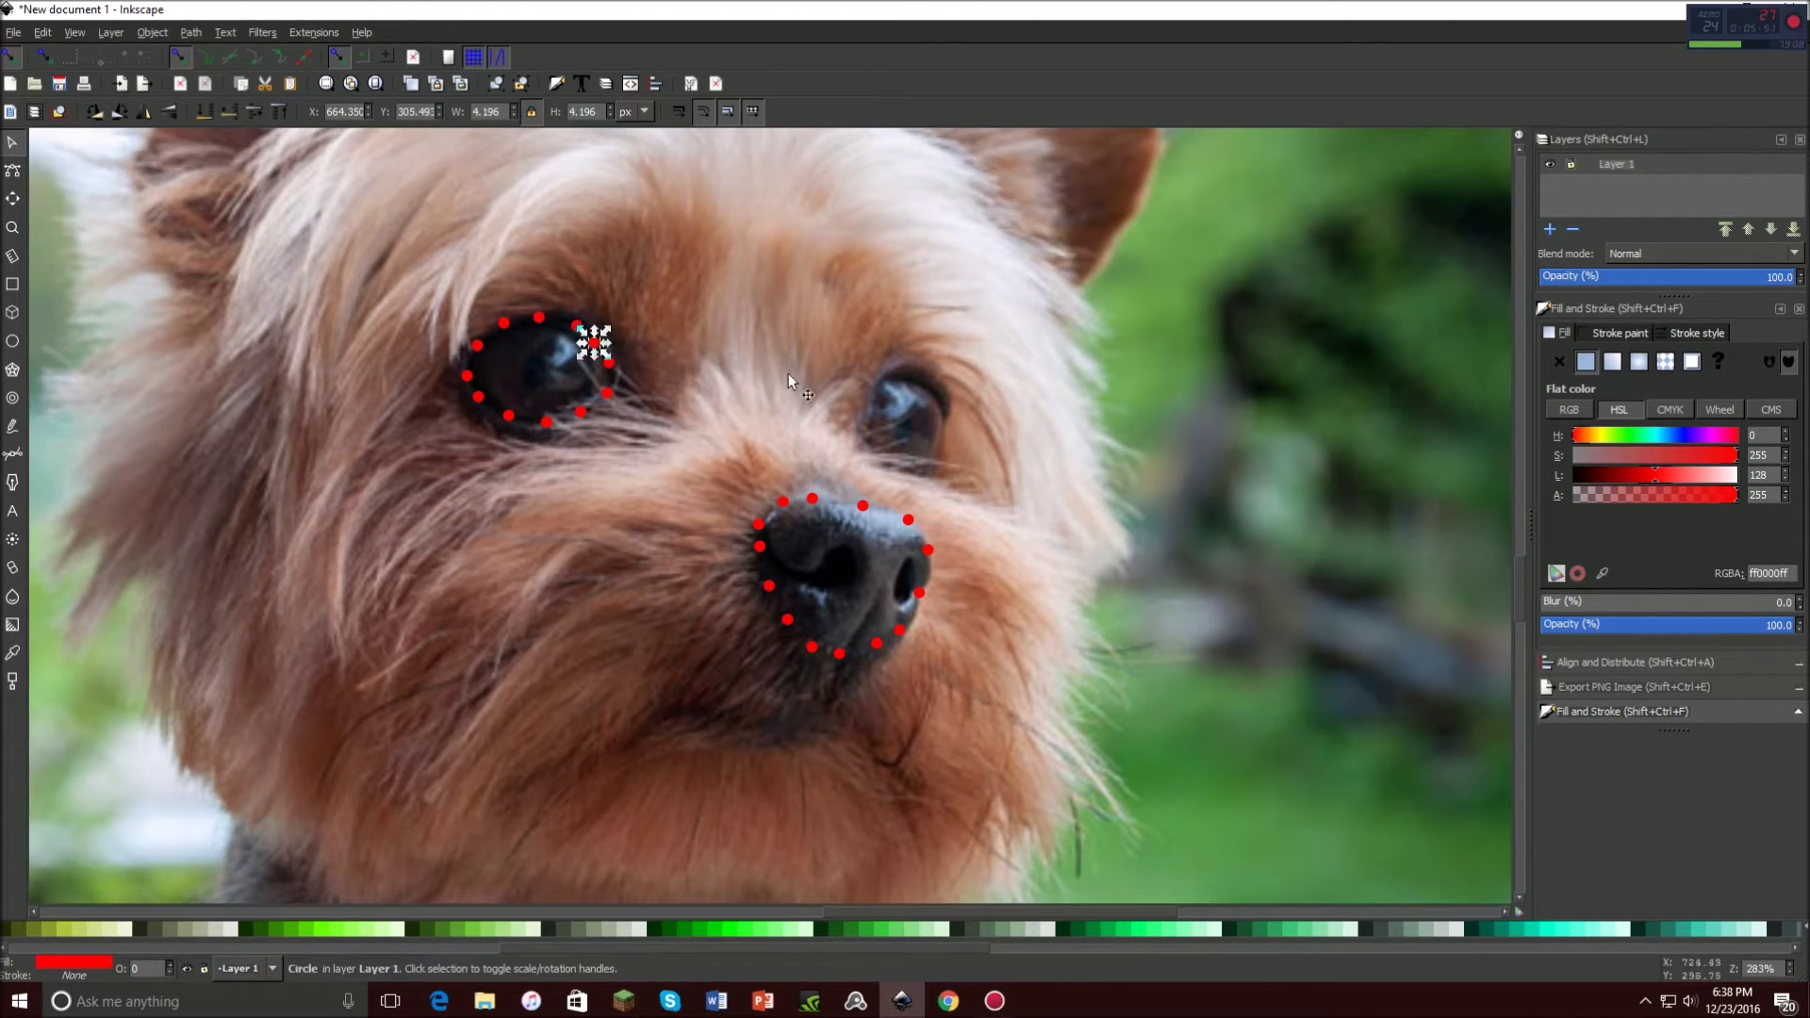
Paste red circles along the left and top edges of the dog's smaller, right-hand eye.
key(ctrl+v)
key(ctrl+v)
key(ctrl+v)
key(ctrl+v)
key(ctrl+v)
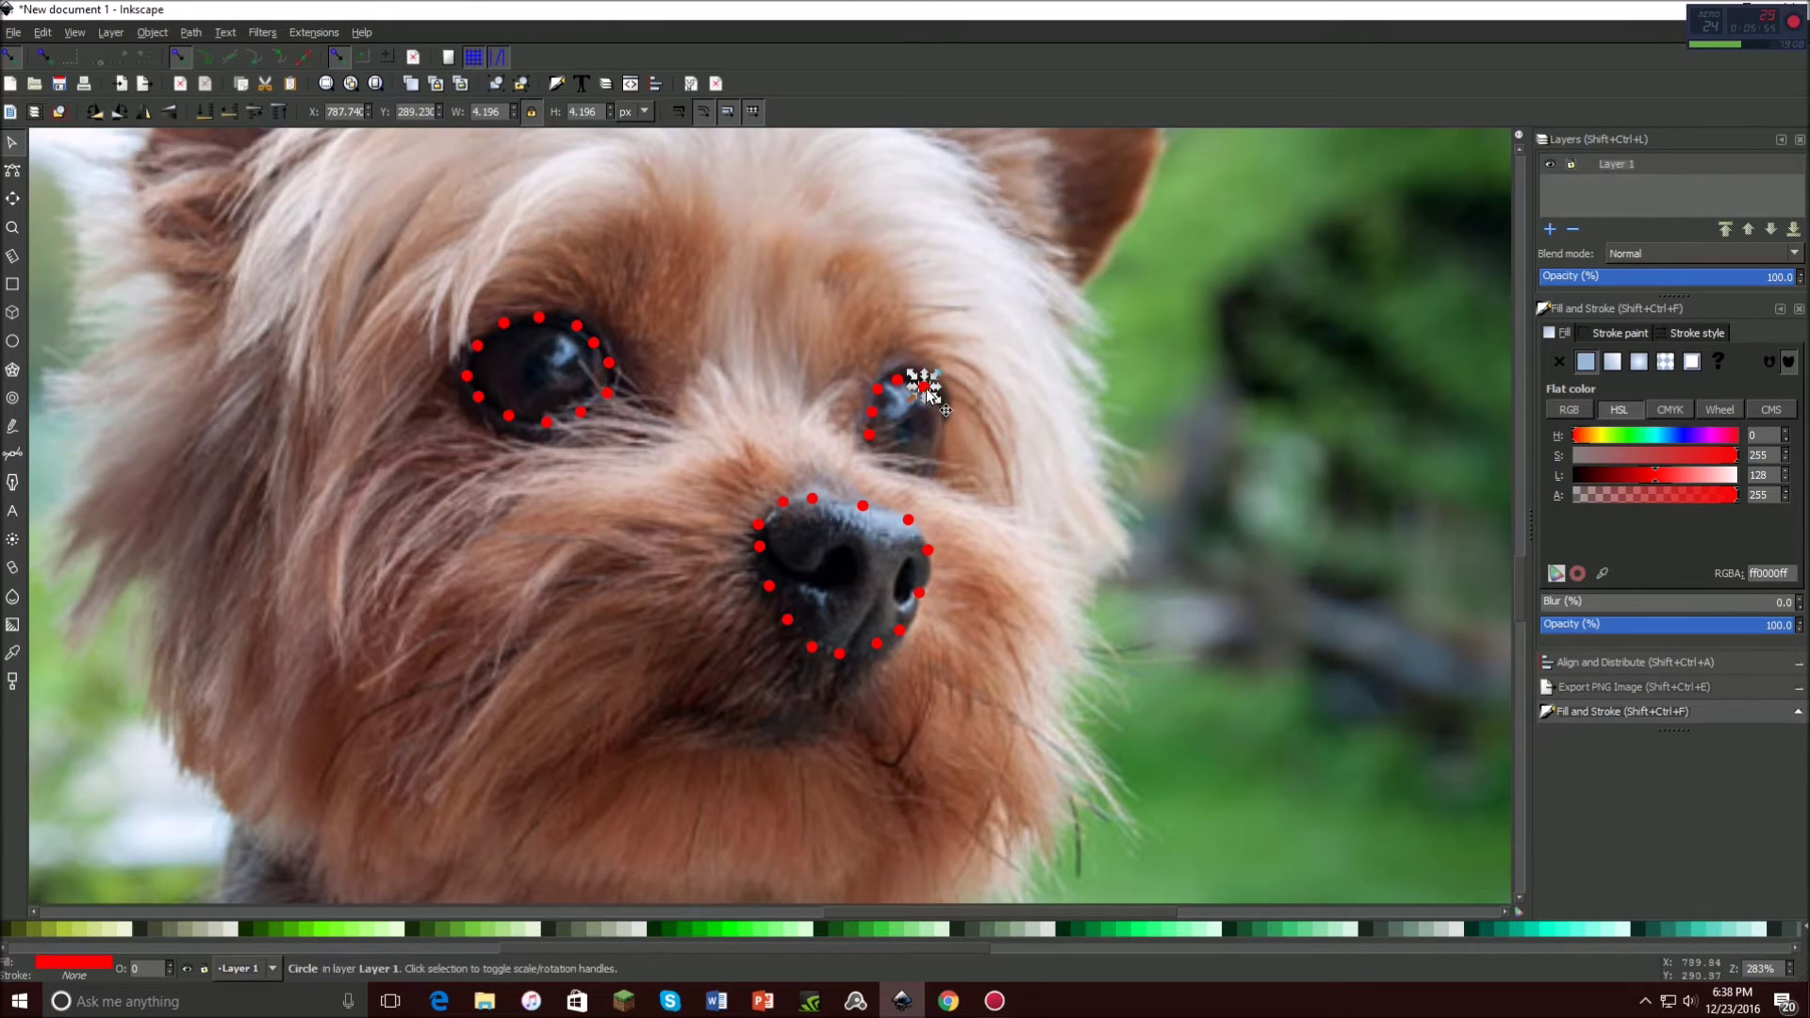
Paste red circles down the outer side and along the bottom of the right-hand eye to close its dotted outline.
key(ctrl+v)
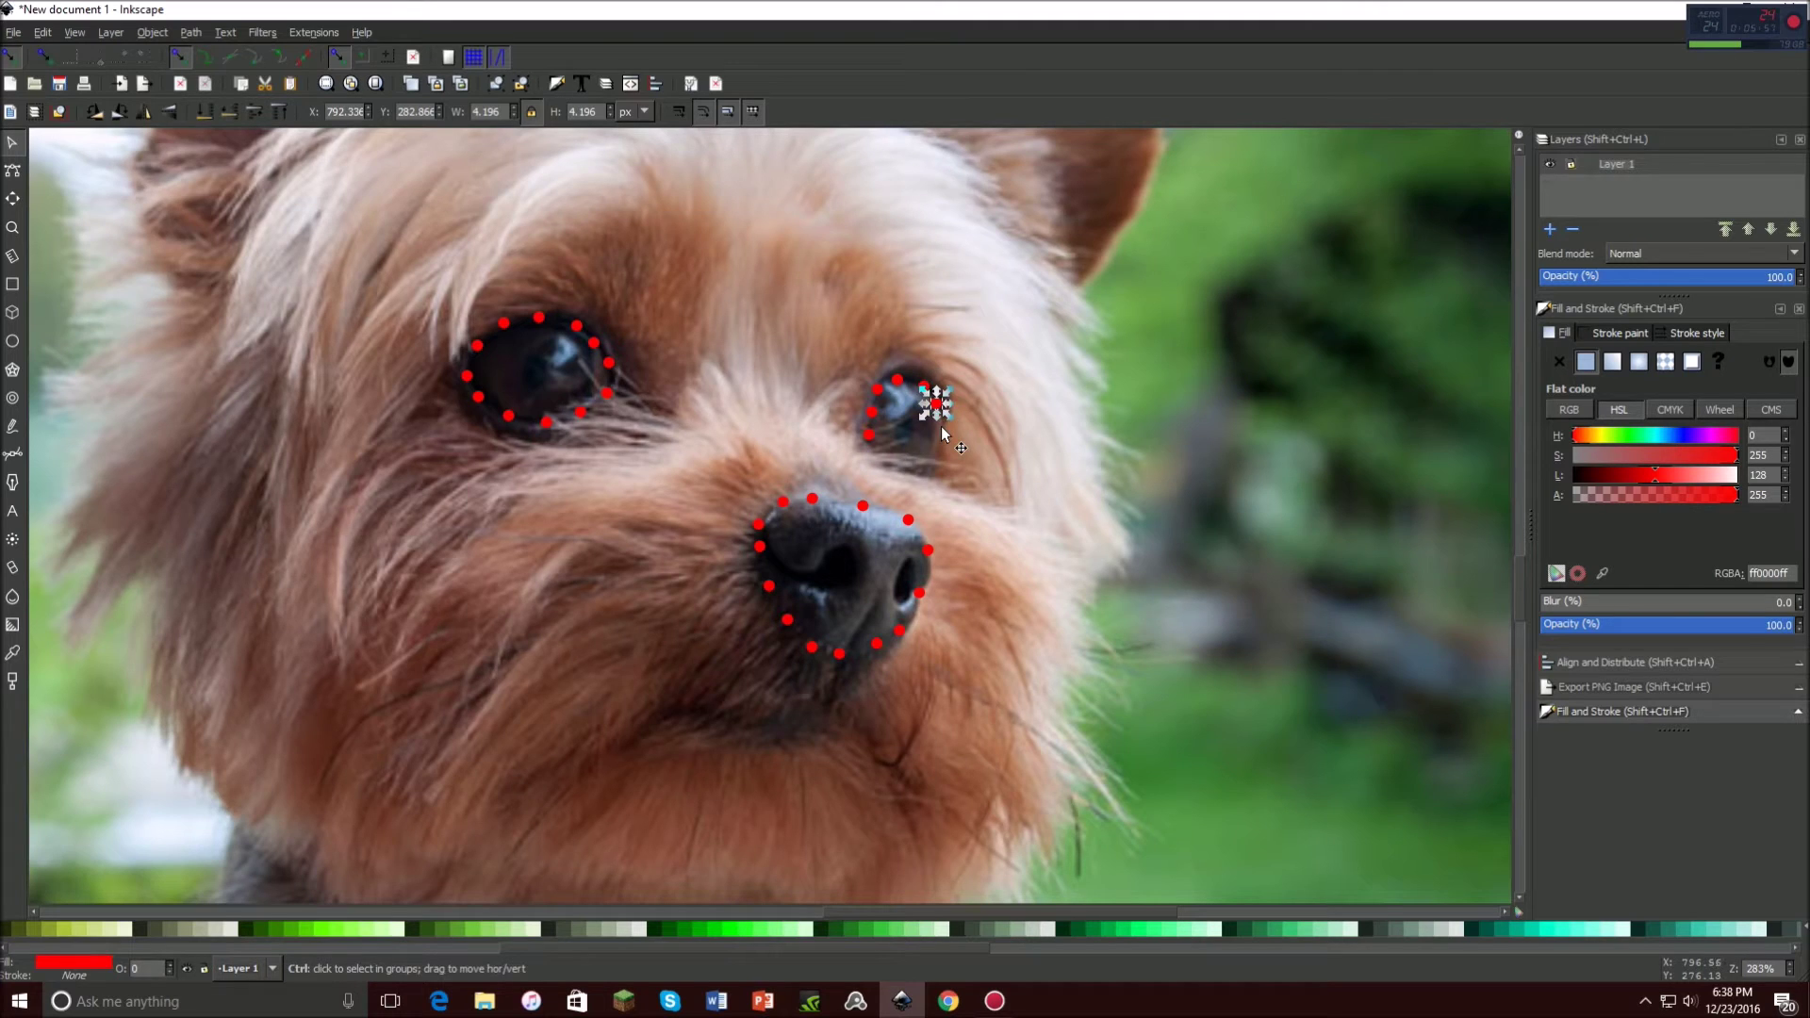
key(ctrl+v)
key(ctrl+v)
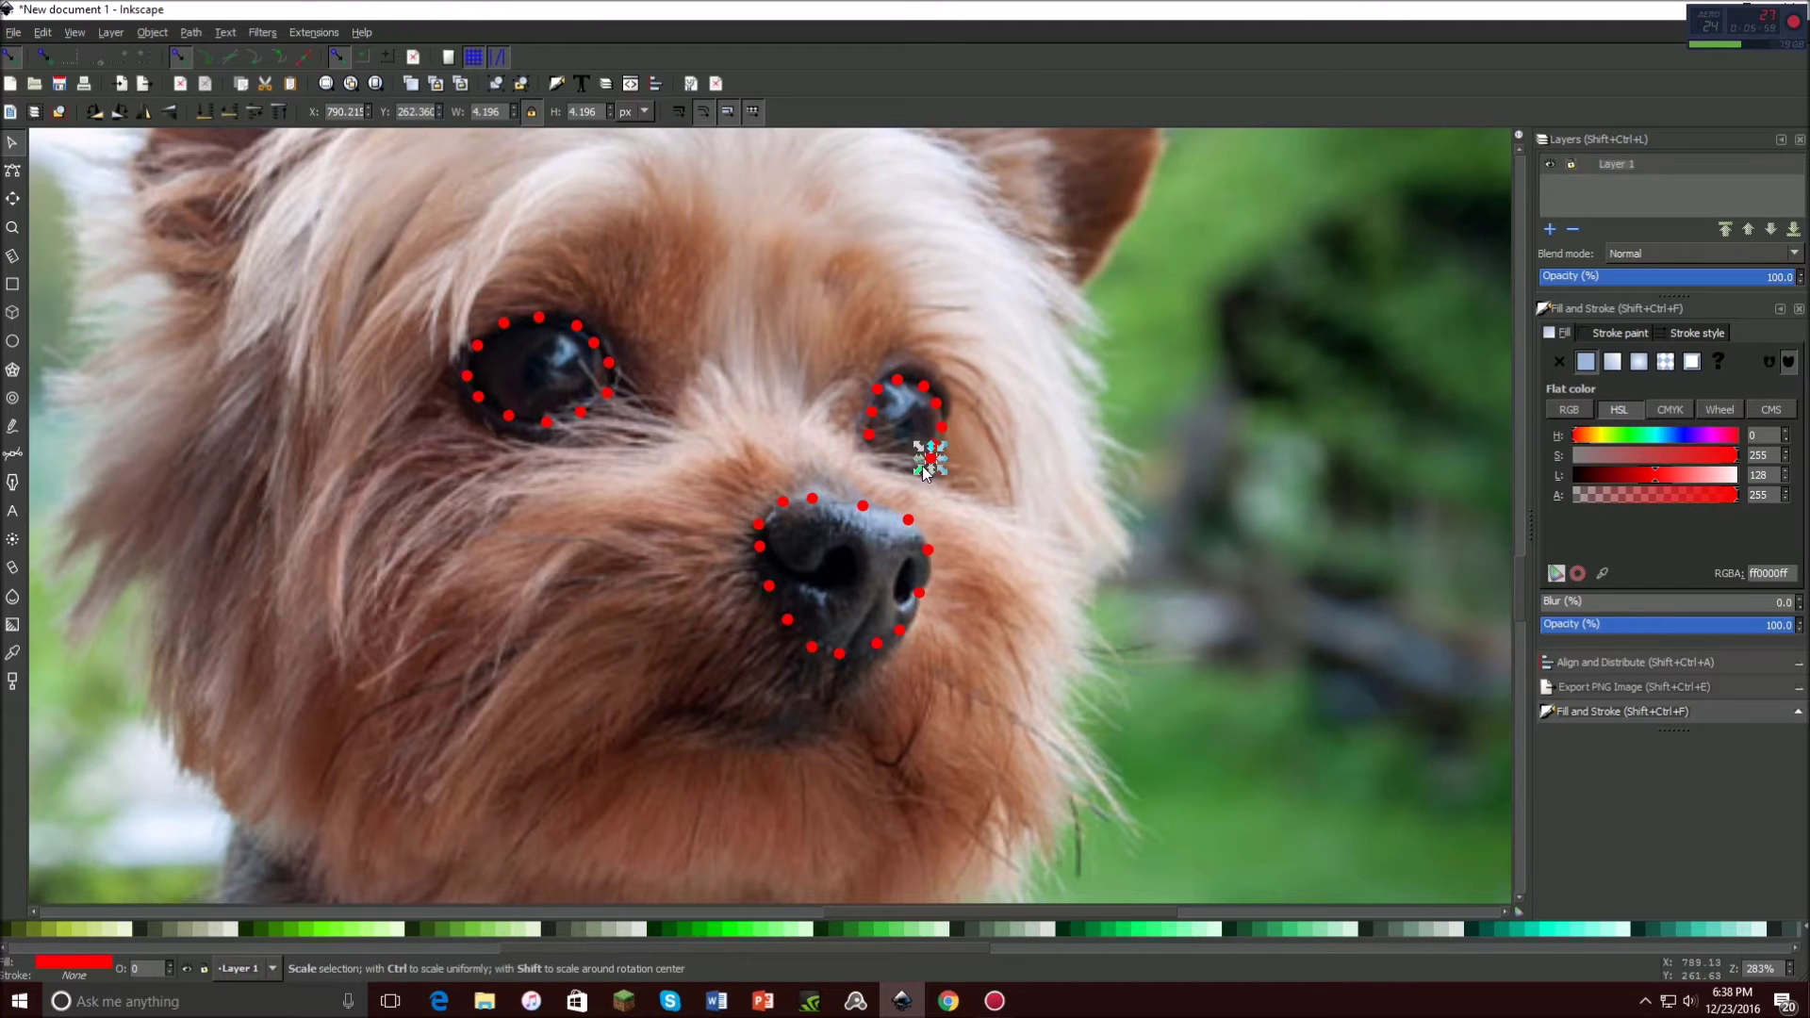
key(ctrl+v)
key(ctrl+v)
key(ctrl+v)
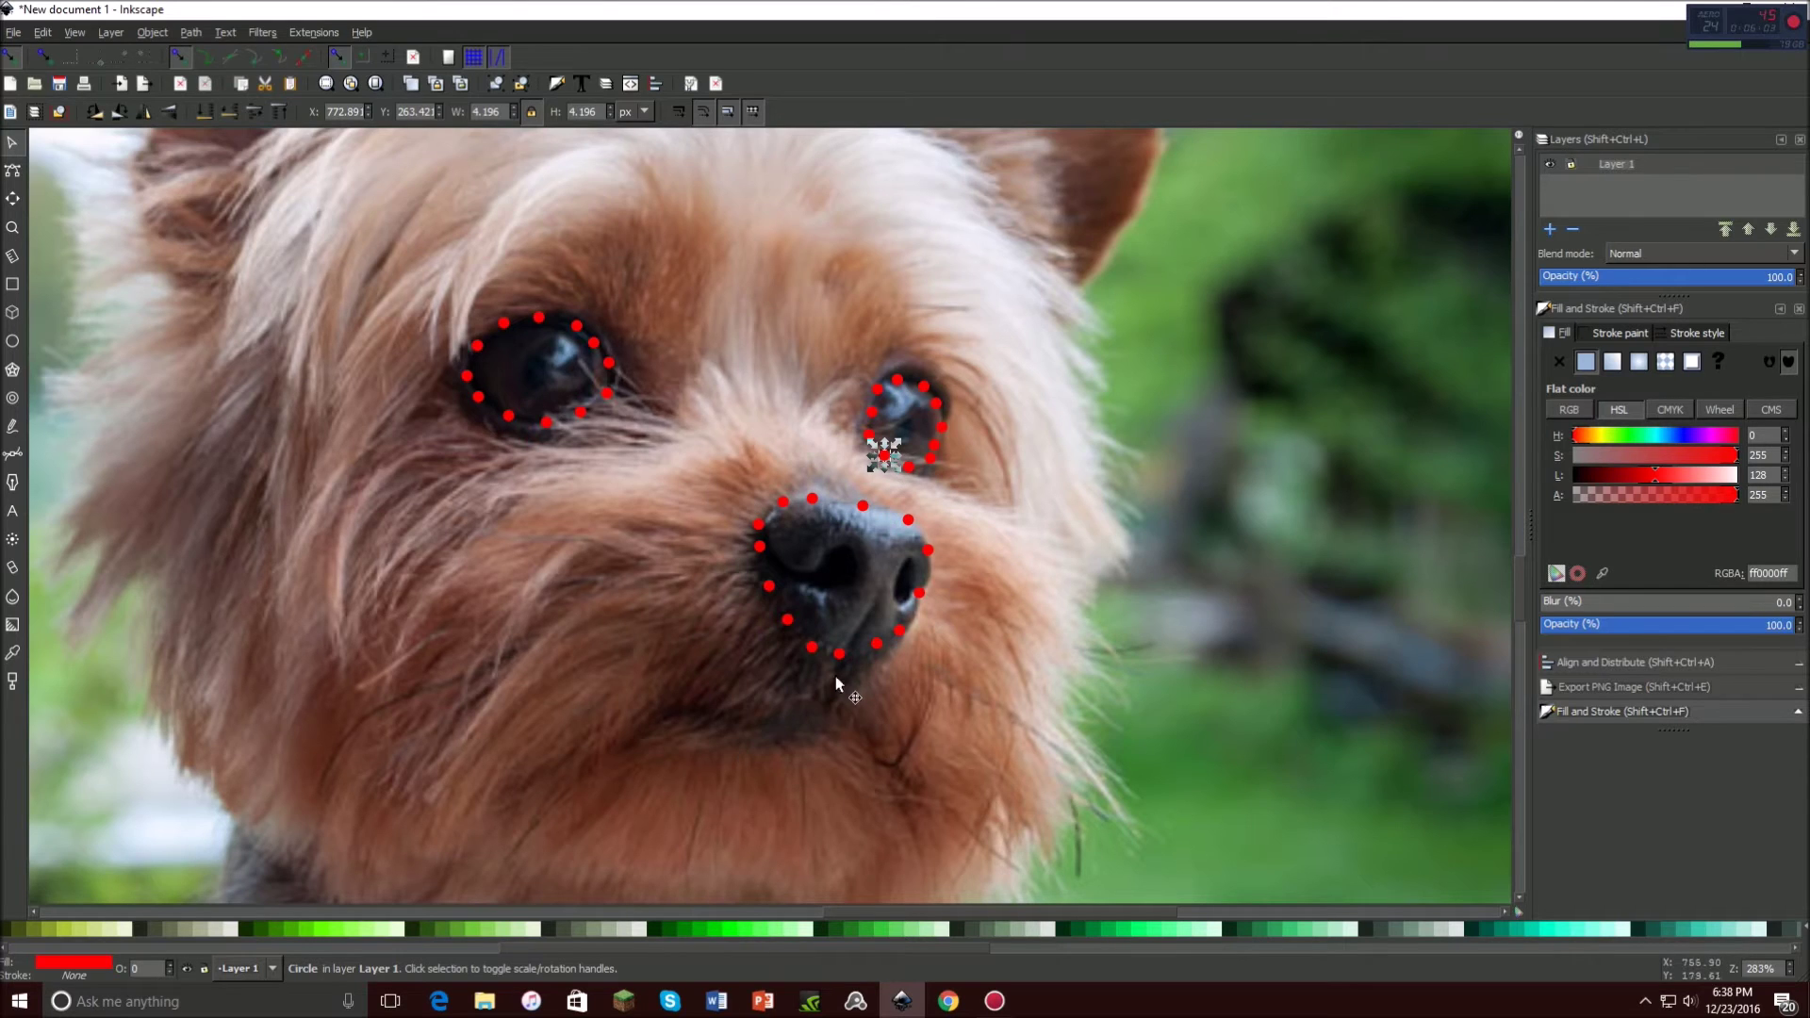
Paste five red circles along the upper edge of the mouth, from below the nose to its left corner.
scroll(835, 676, down, 4)
key(ctrl+v)
key(ctrl+v)
key(ctrl+v)
key(ctrl+v)
key(ctrl+v)
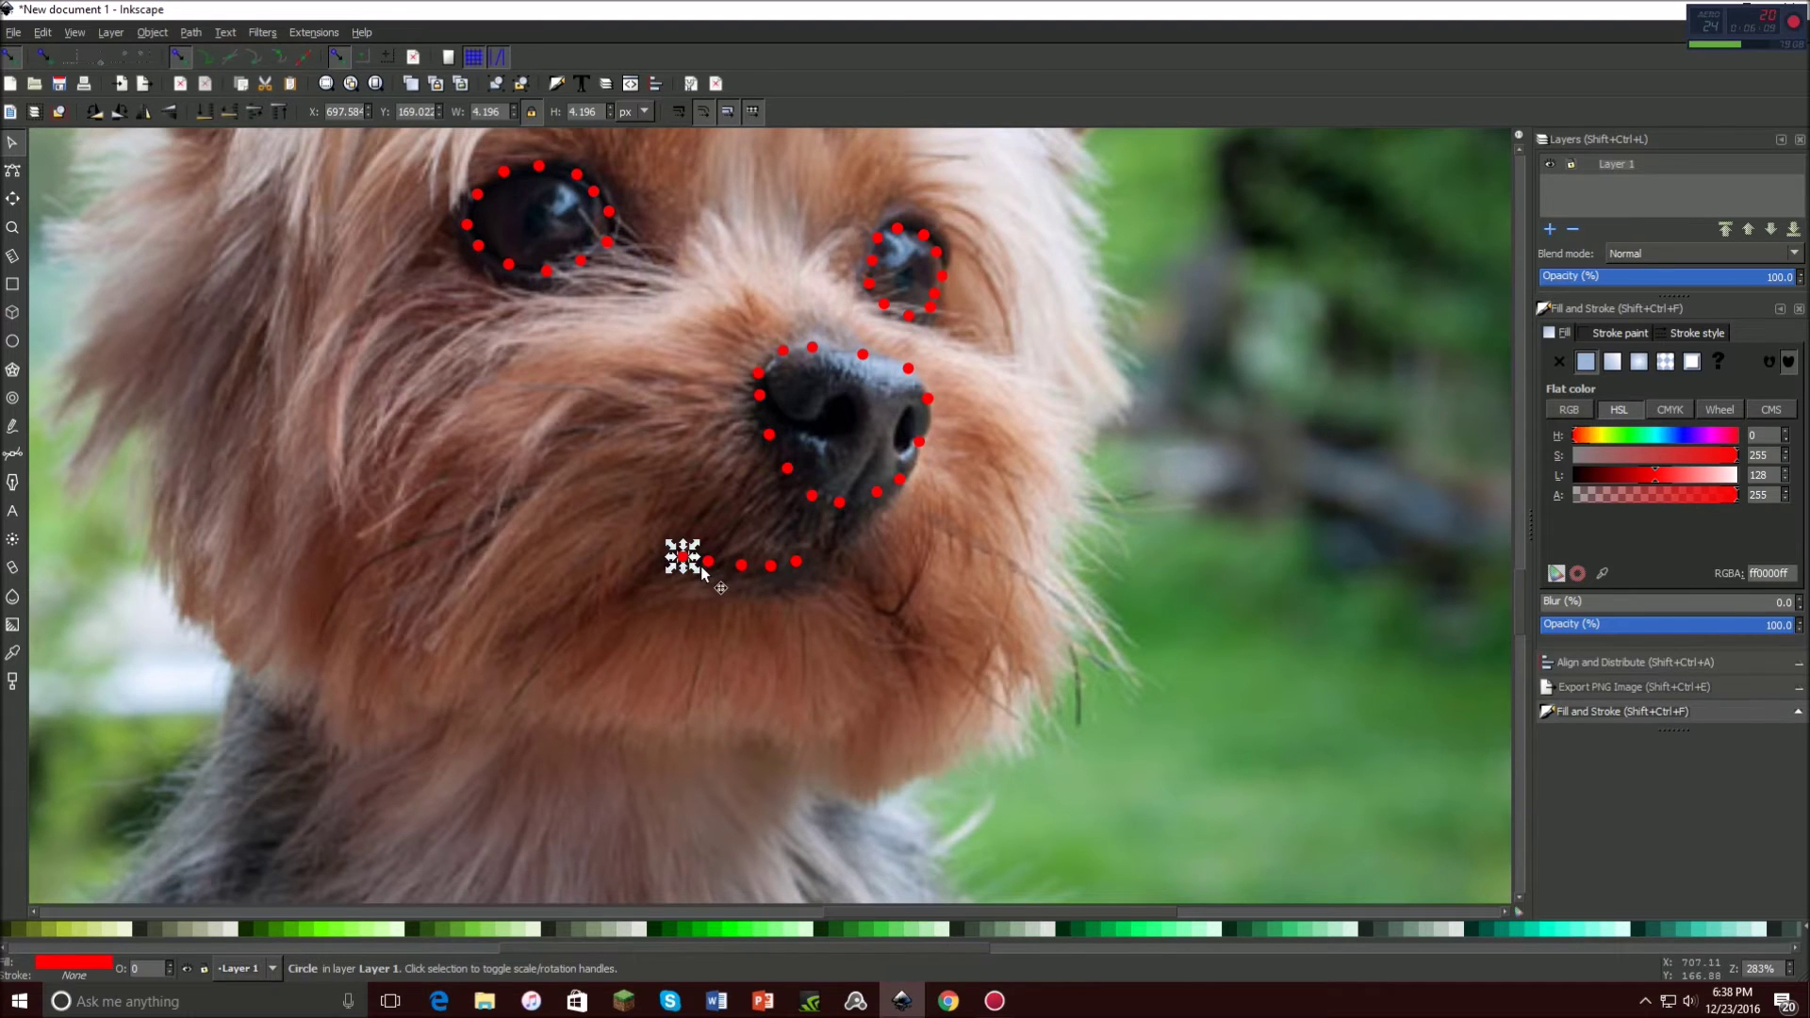
Paste five red circles along the lower edge of the mouth, from its left corner back to the right.
key(ctrl+v)
key(ctrl+v)
key(ctrl+v)
key(ctrl+v)
key(ctrl+v)
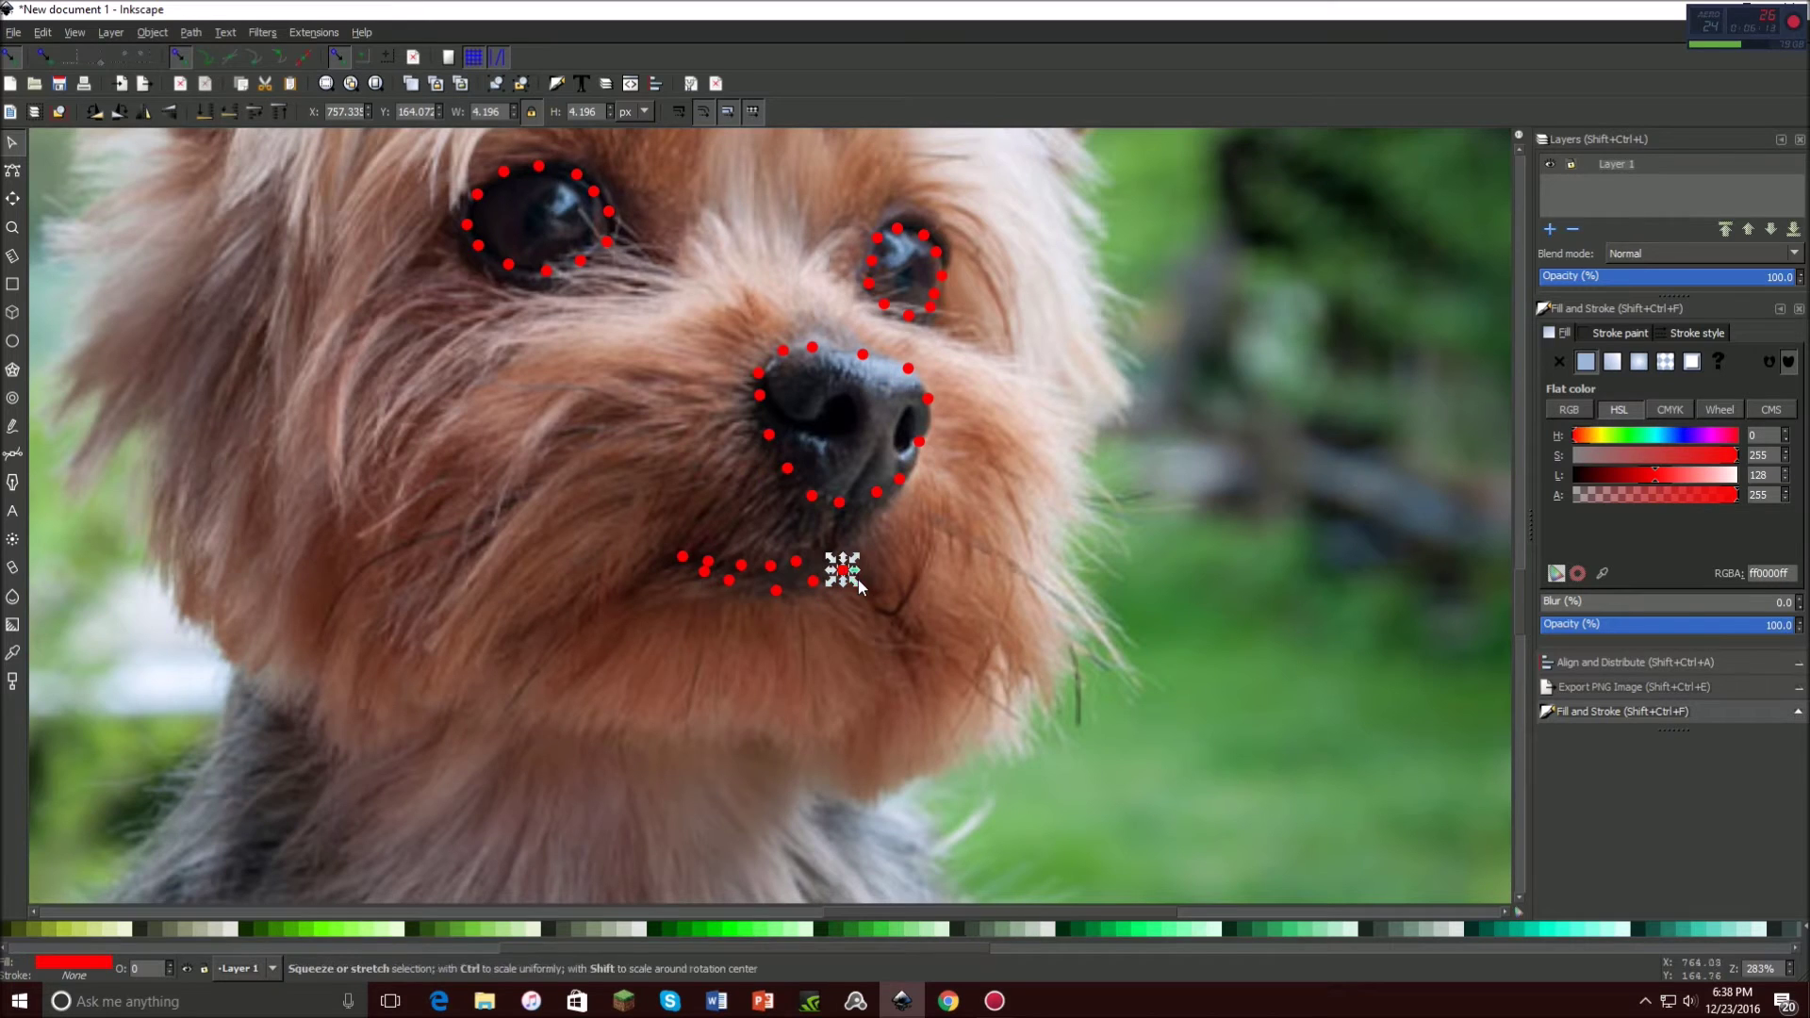
Paste four red circles between the mouth and the underside of the nose to connect their dotted outlines.
key(ctrl+v)
key(ctrl+v)
key(ctrl+v)
key(ctrl+v)
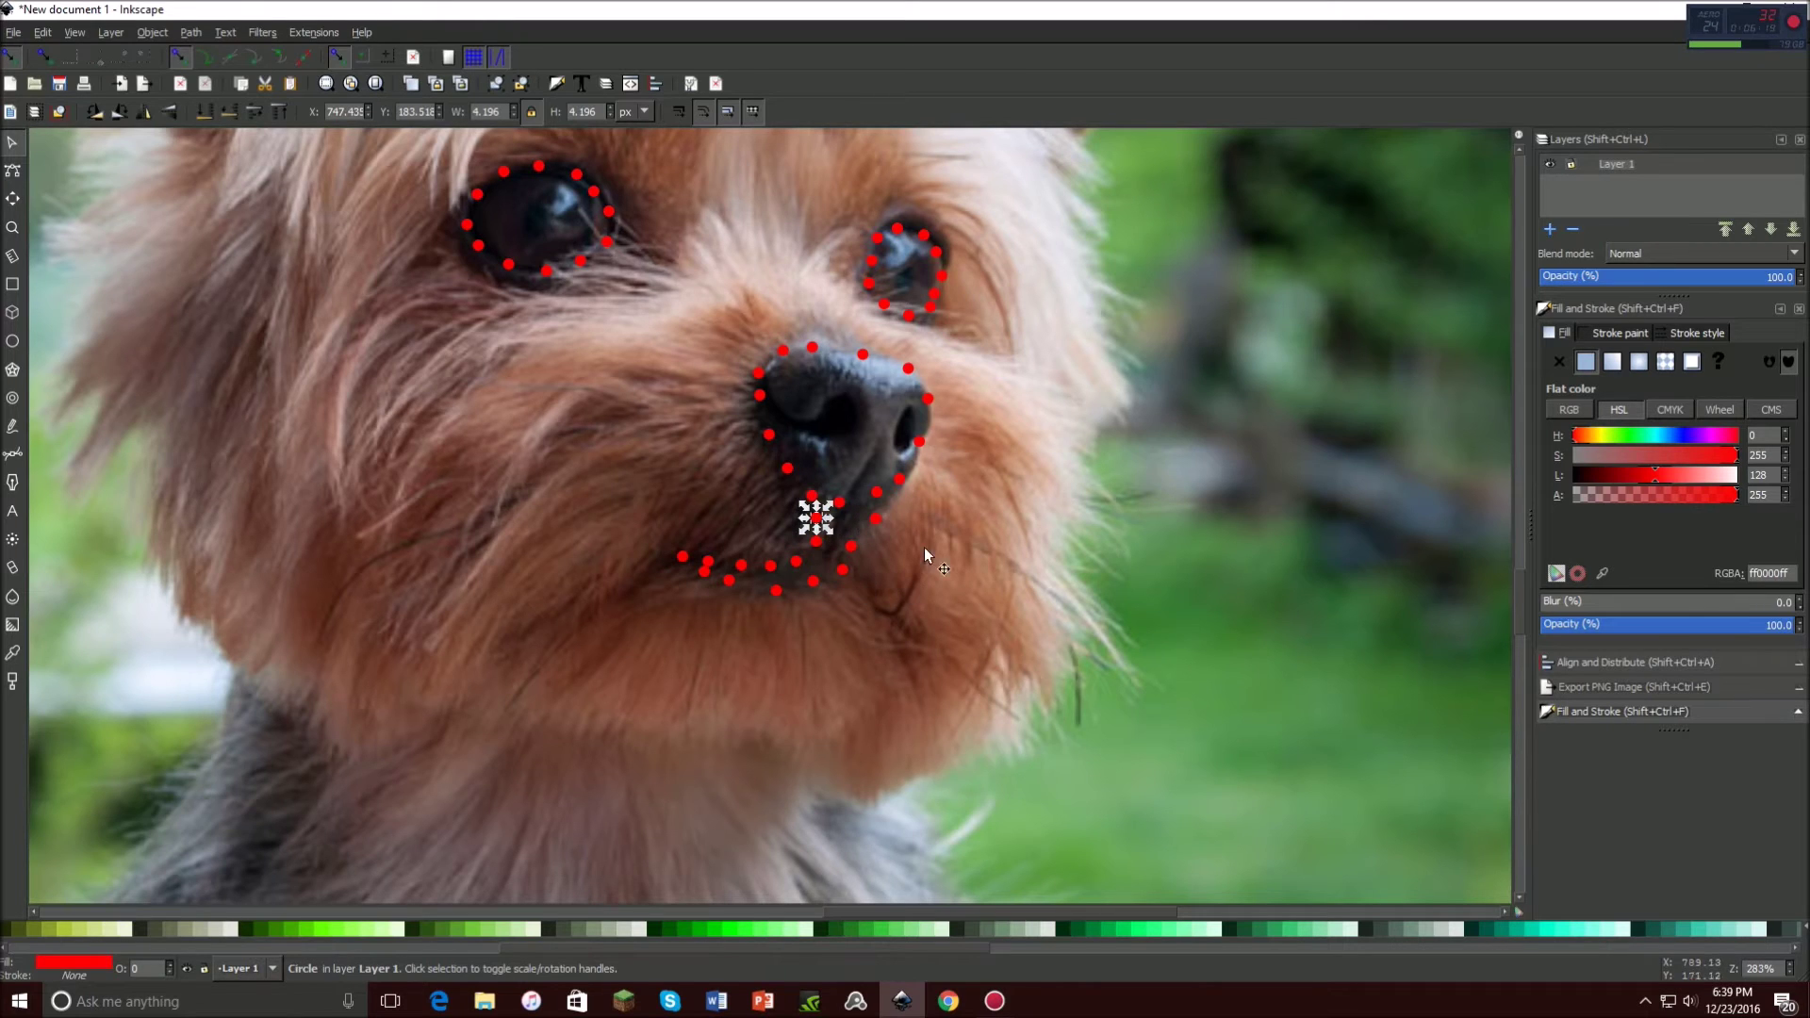
Paste red circles along the top of the dog's head, from the central dip to the base of the left ear.
ctrl+scroll(811, 490, down, 1)
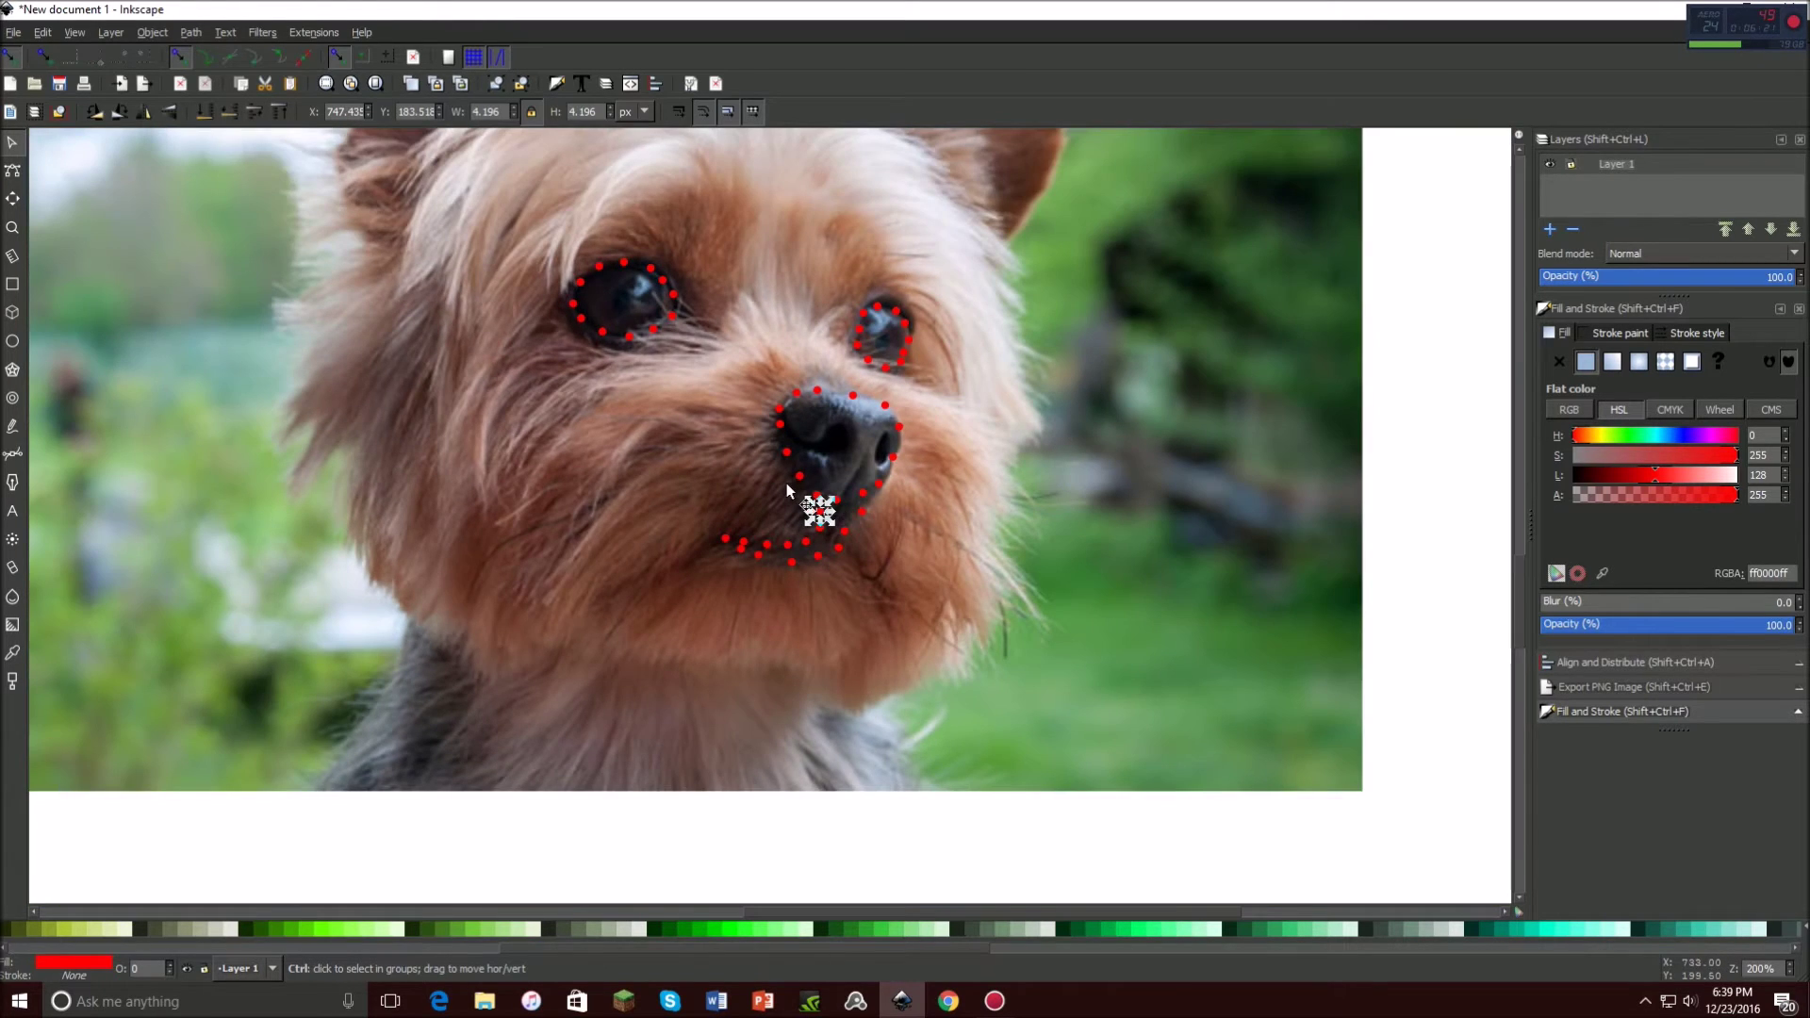
scroll(660, 476, up, 6)
scroll(649, 482, up, 2)
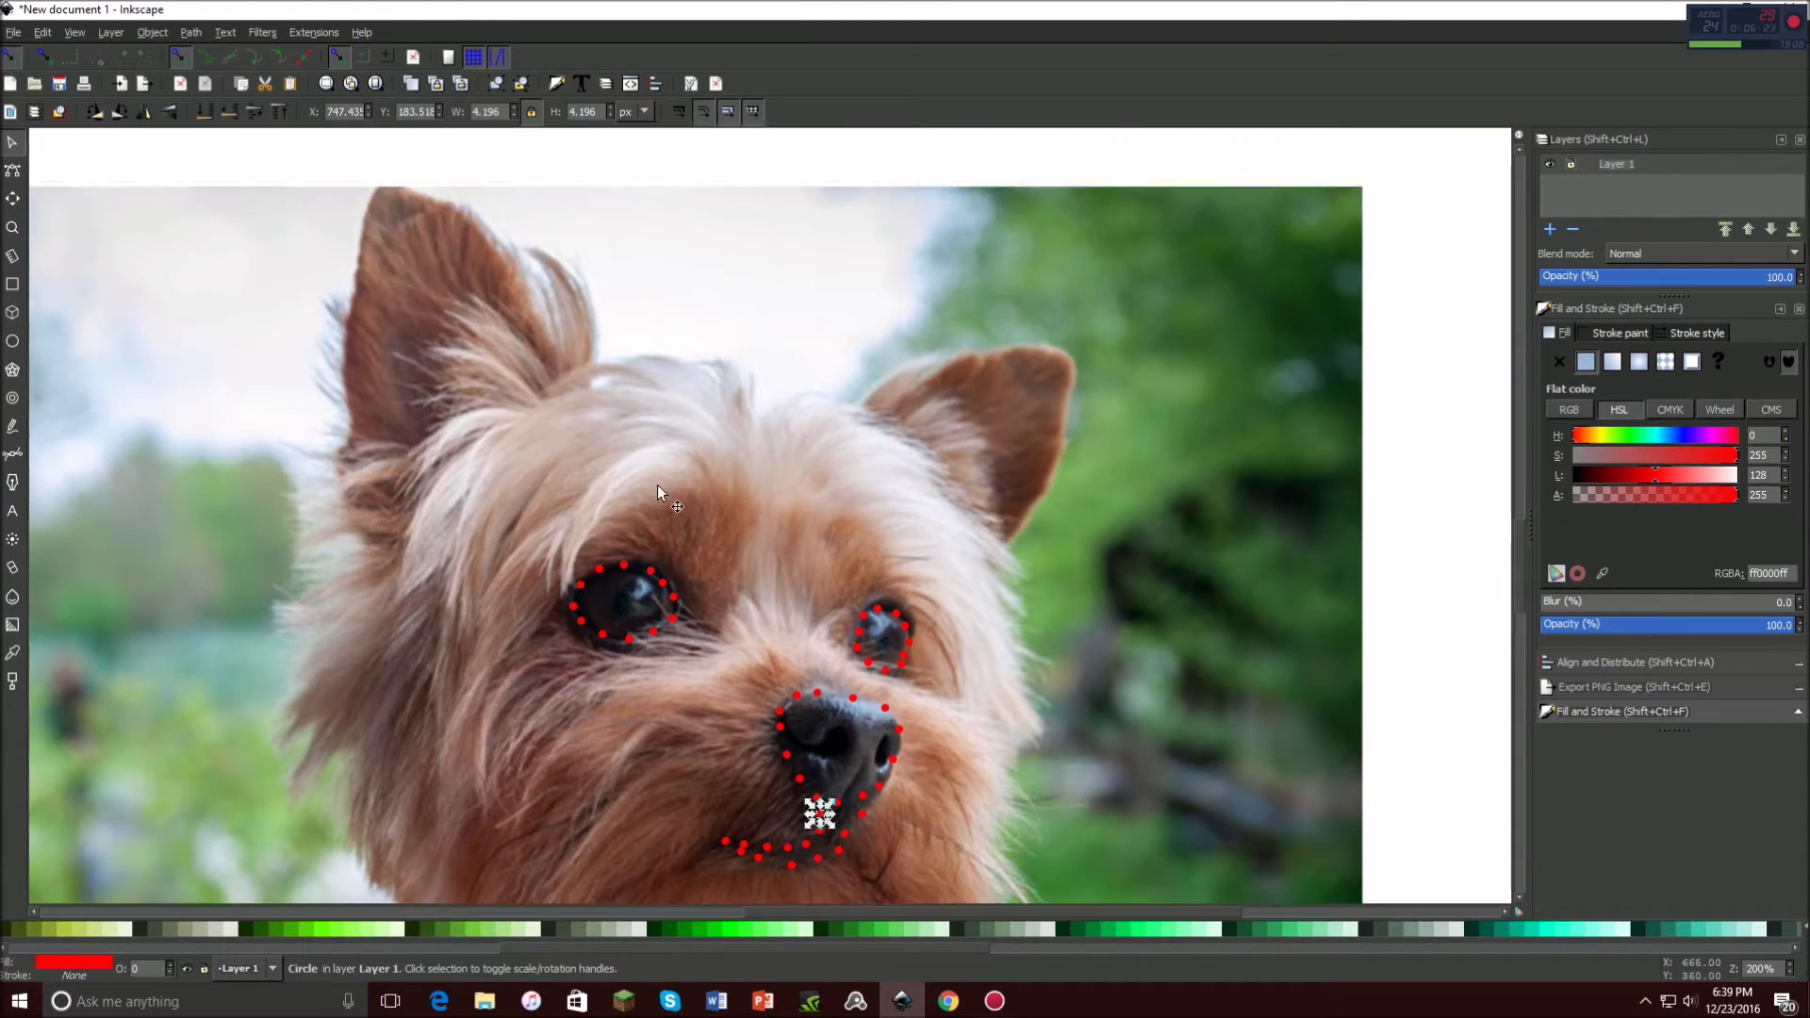
scroll(646, 485, down, 12)
scroll(646, 483, up, 8)
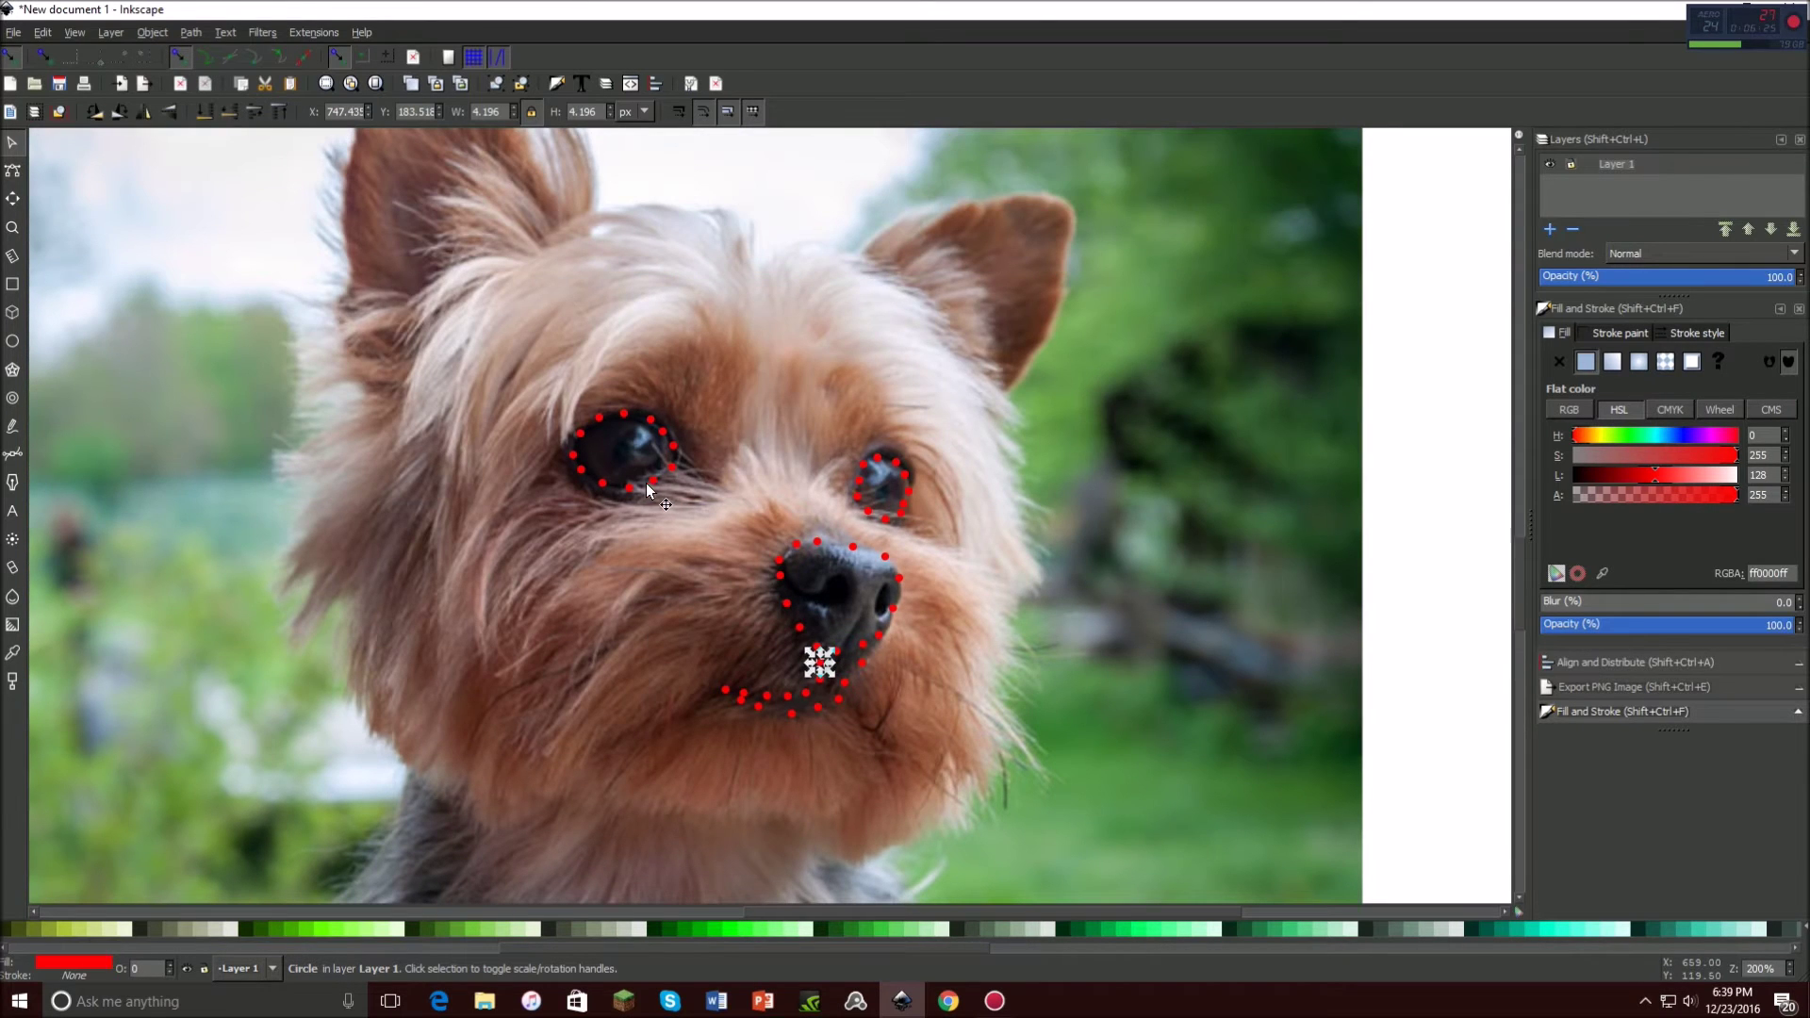
ctrl+scroll(796, 387, up, 2)
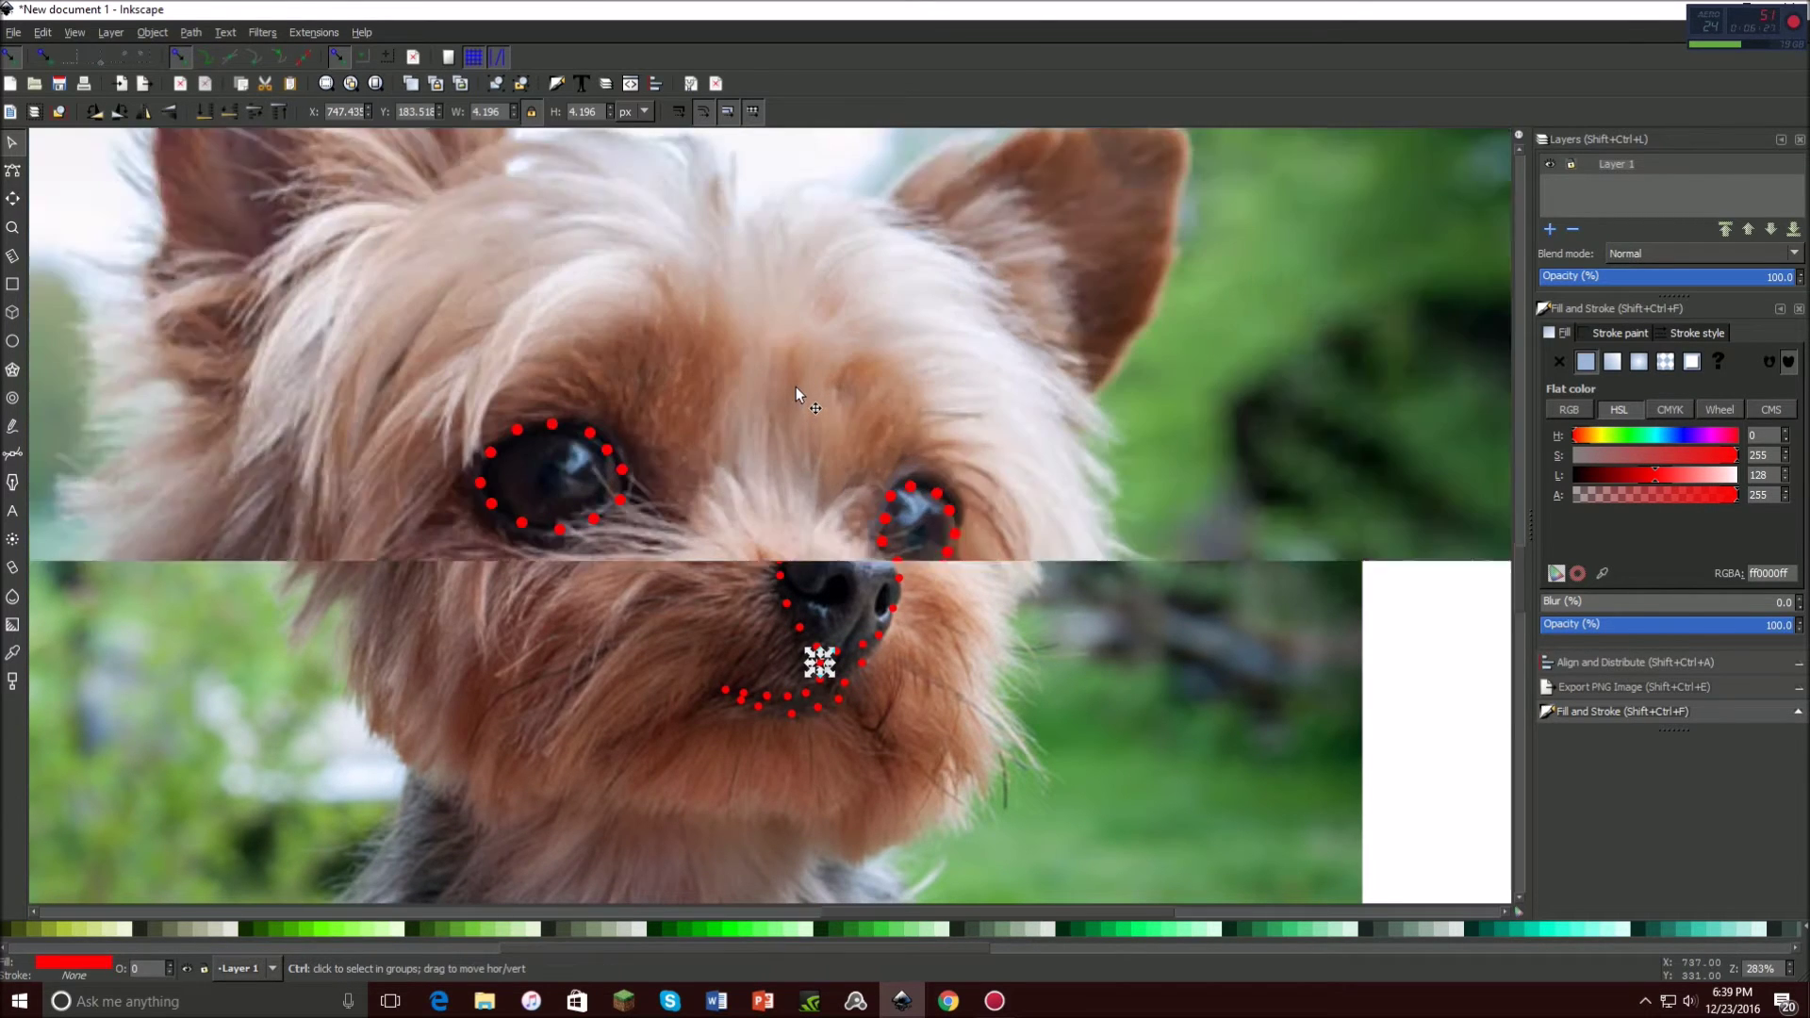
scroll(801, 381, up, 2)
scroll(803, 375, up, 8)
key(ctrl+v)
key(ctrl+v)
key(ctrl+v)
key(ctrl+v)
key(ctrl+v)
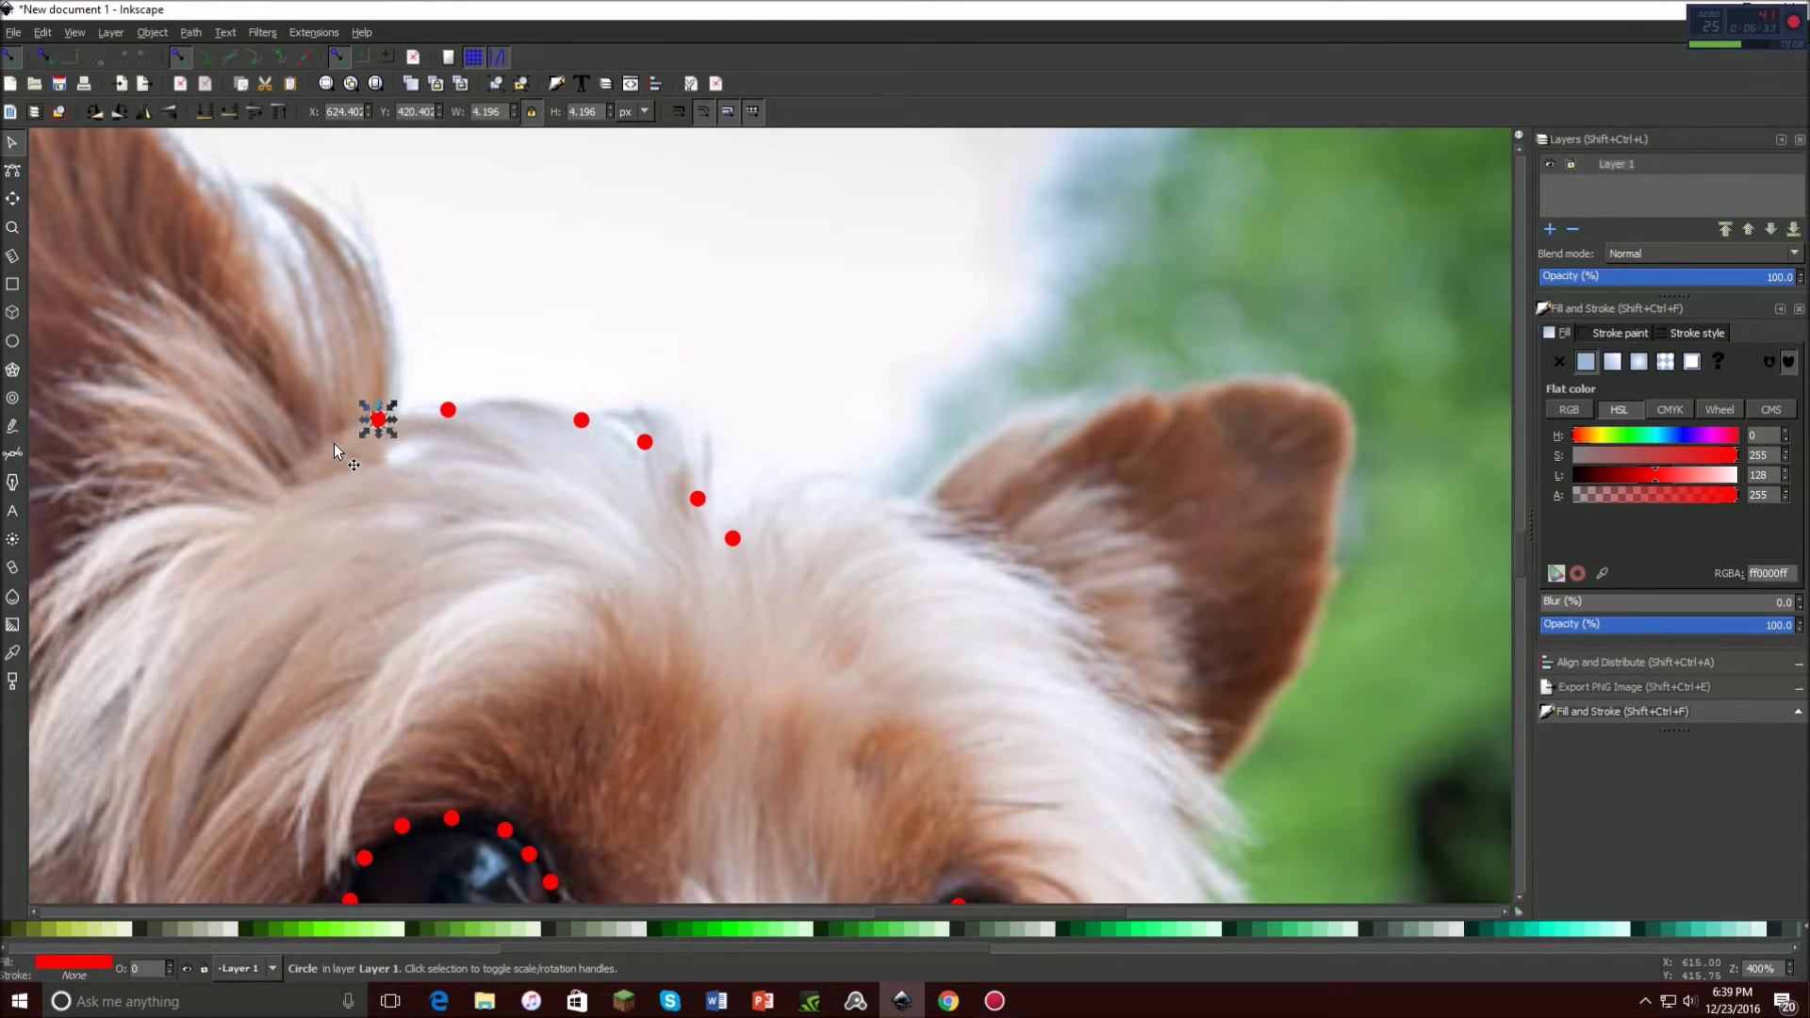
Paste five red circles down along the hairline below the left ear, continuing the dotted head outline.
ctrl+scroll(345, 443, down, 2)
ctrl+scroll(352, 458, up, 1)
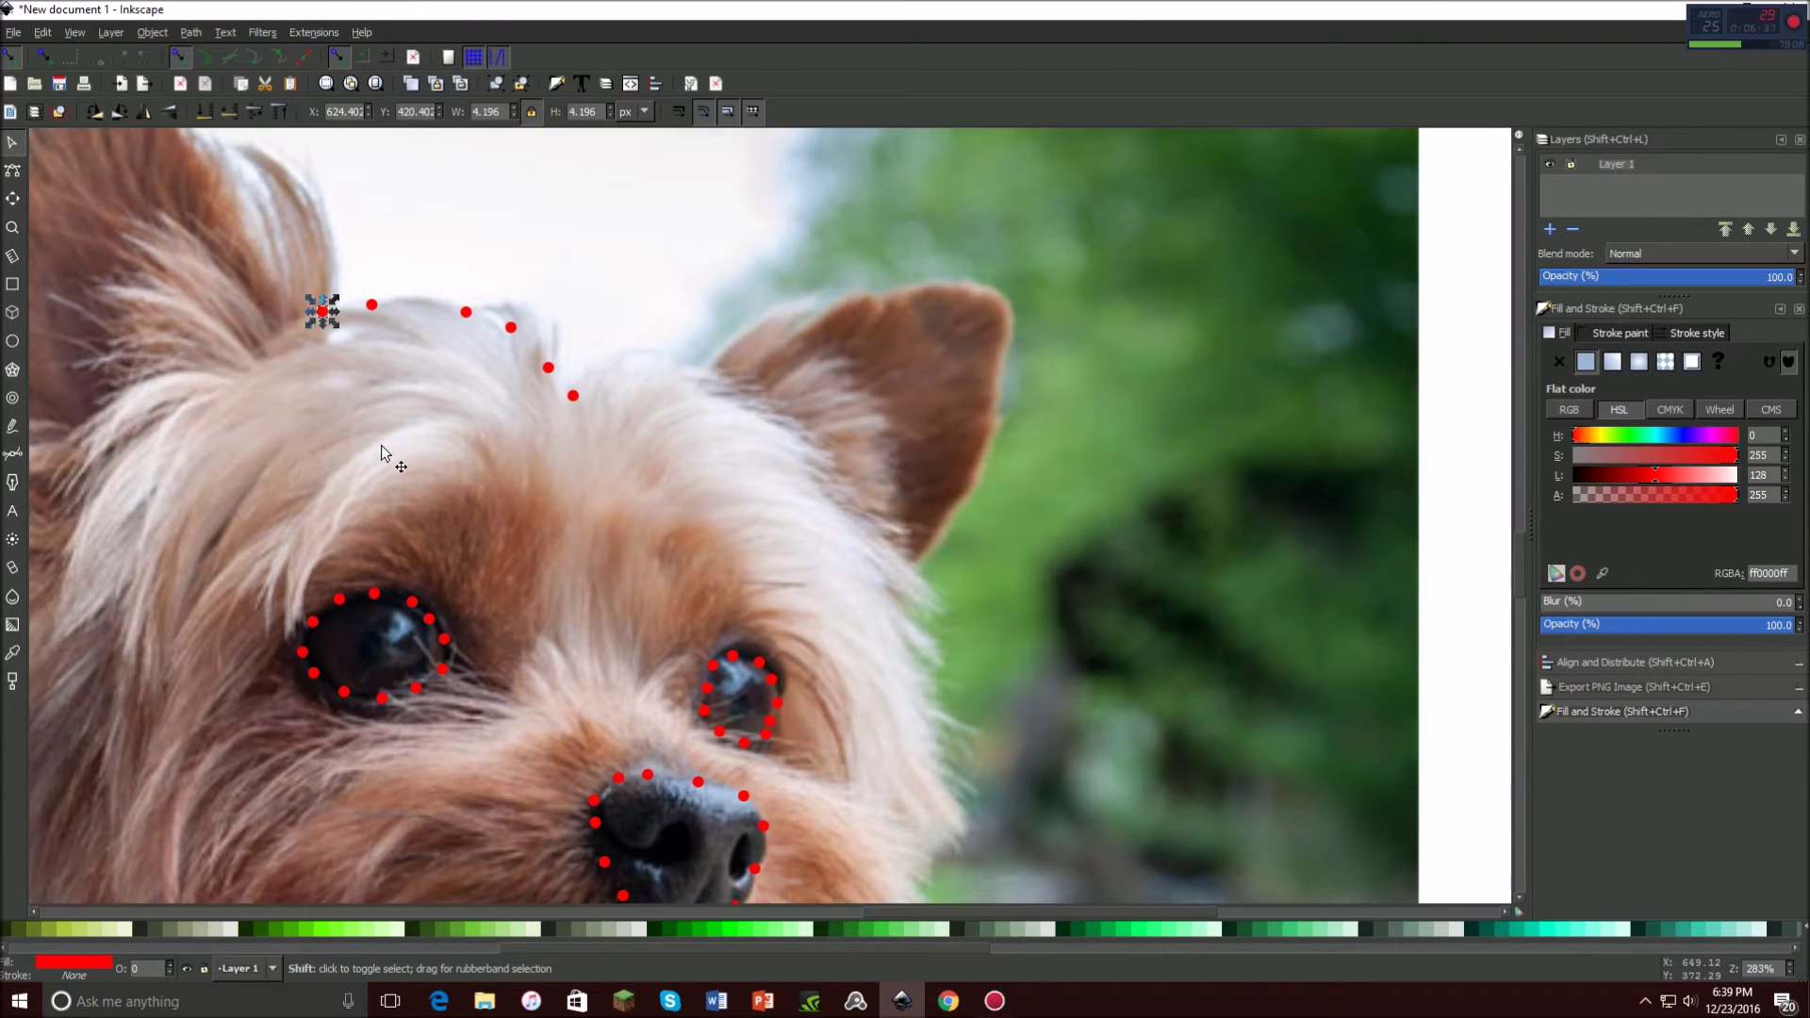
shift+scroll(381, 445, left, 8)
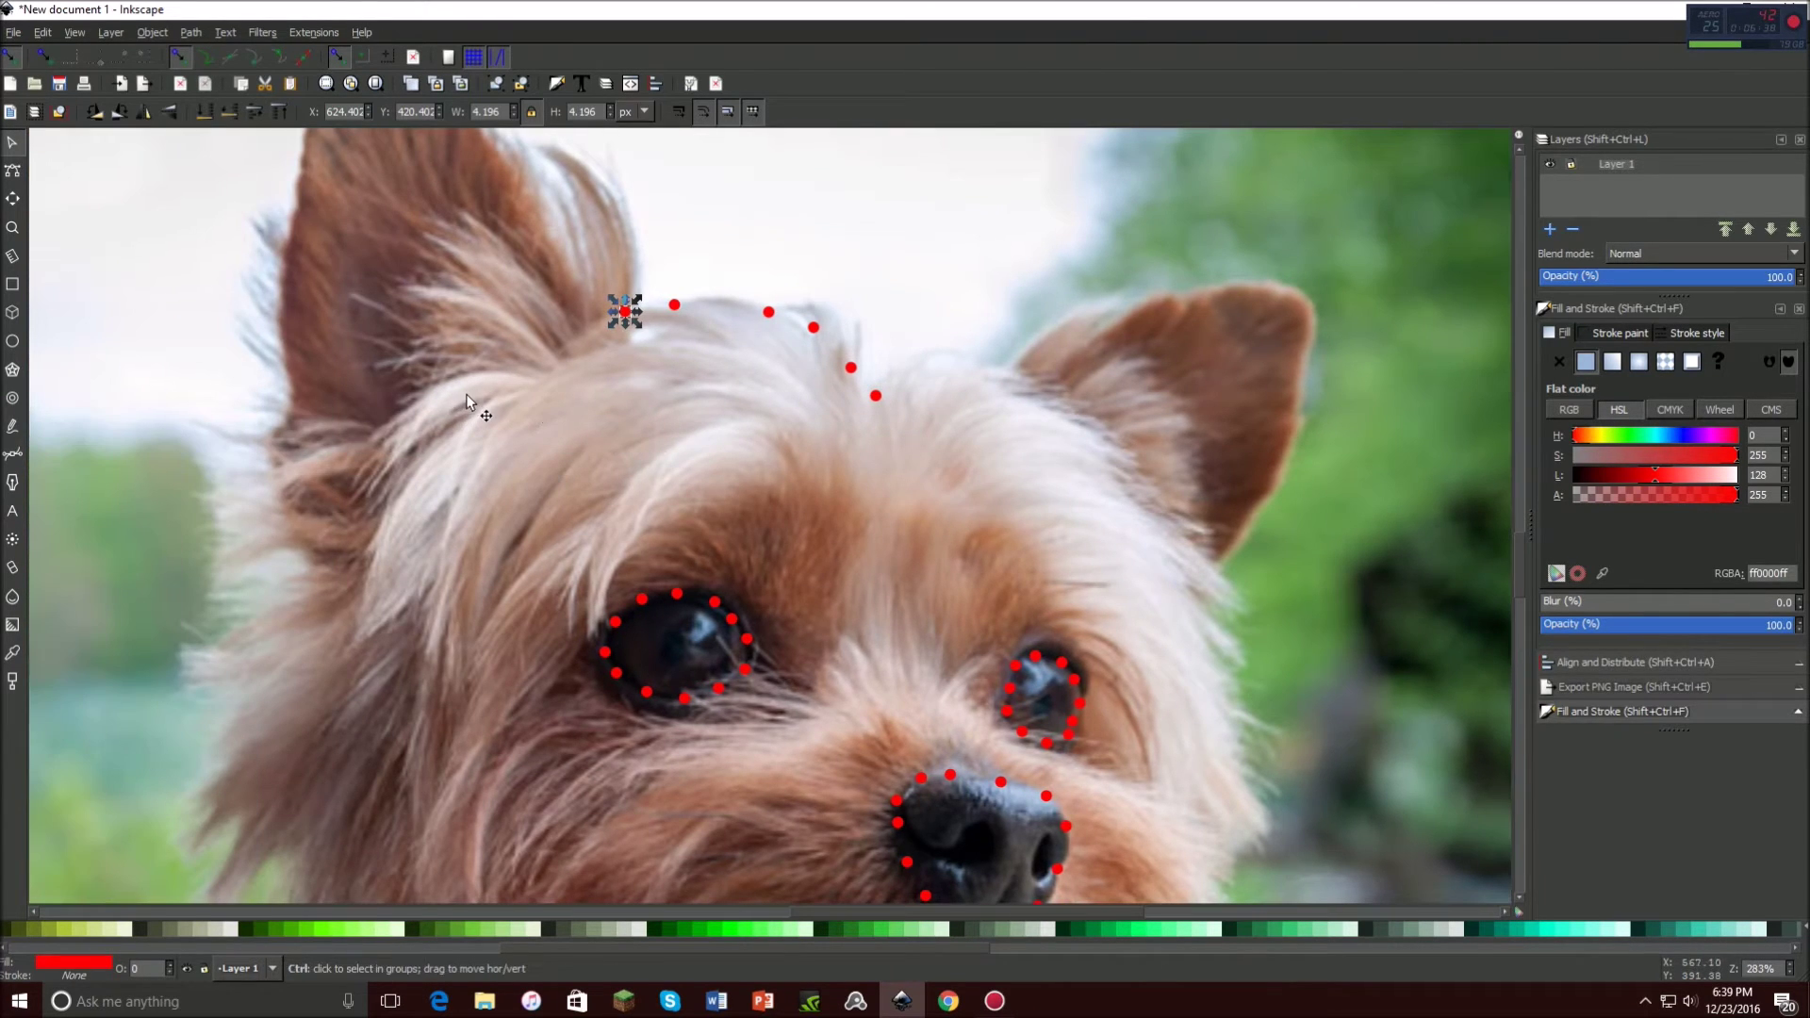
ctrl+scroll(494, 385, down, 1)
ctrl+scroll(494, 384, up, 2)
key(ctrl+v)
key(ctrl+v)
key(ctrl+v)
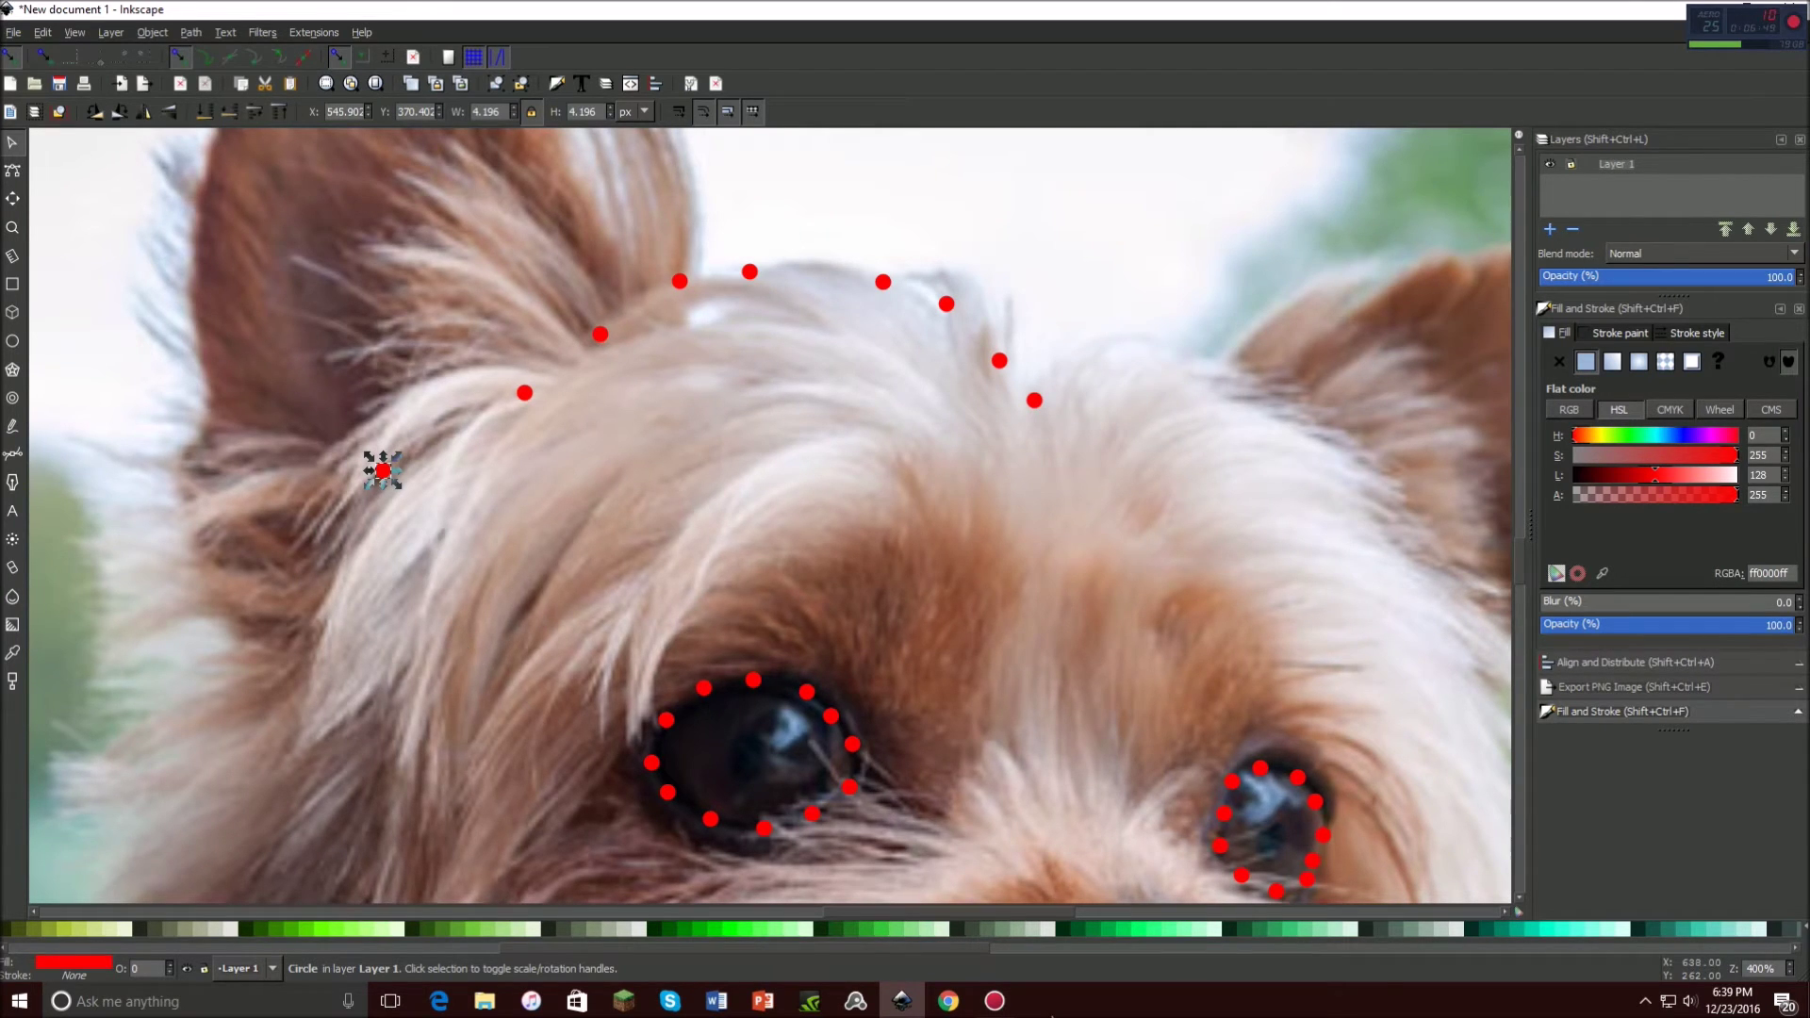
scroll(454, 539, down, 4)
scroll(454, 539, left, 6)
key(ctrl+v)
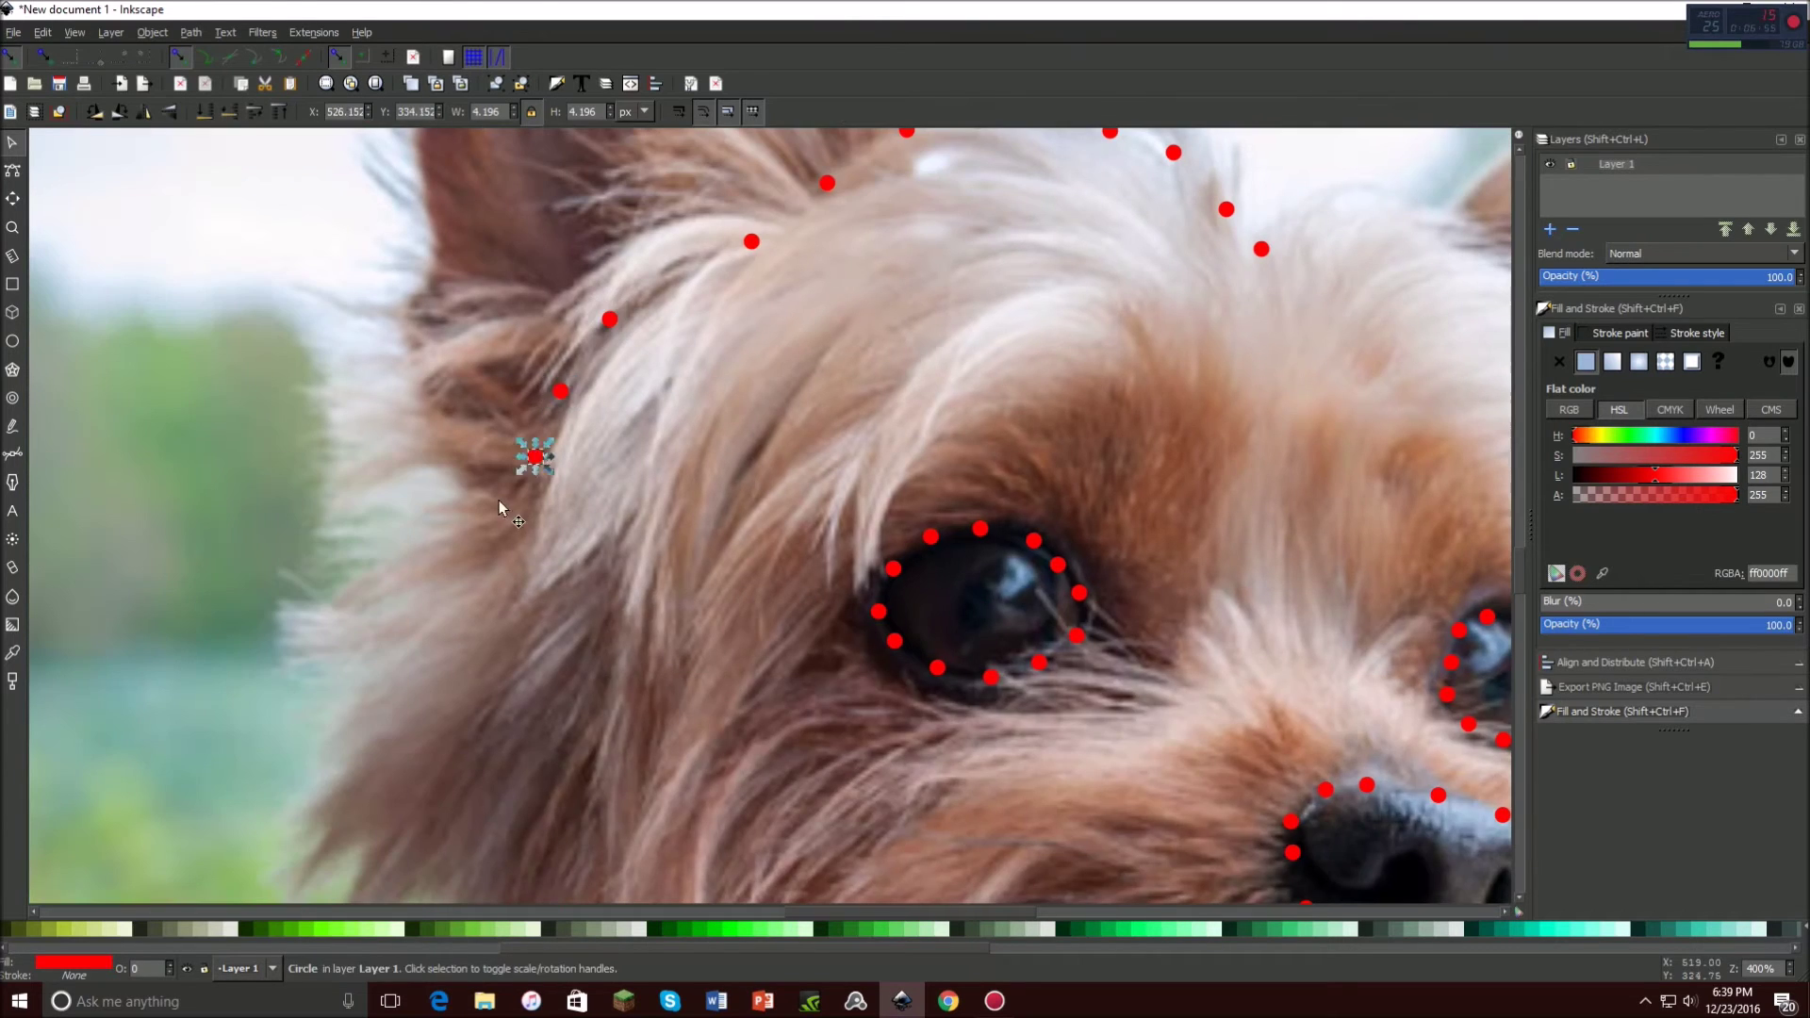
key(ctrl+v)
Paste red circles down the left side of the dog's face to the neck below the jaw.
scroll(466, 631, down, 3)
key(Escape)
key(ctrl+v)
key(ctrl+v)
key(ctrl+v)
key(ctrl+v)
key(ctrl+v)
key(ctrl+v)
key(ctrl+v)
key(ctrl+v)
key(ctrl+v)
key(ctrl+v)
key(ctrl+v)
key(ctrl+v)
key(ctrl+v)
key(ctrl+v)
key(ctrl+v)
key(ctrl+v)
key(ctrl+v)
key(ctrl+v)
key(ctrl+v)
key(ctrl+v)
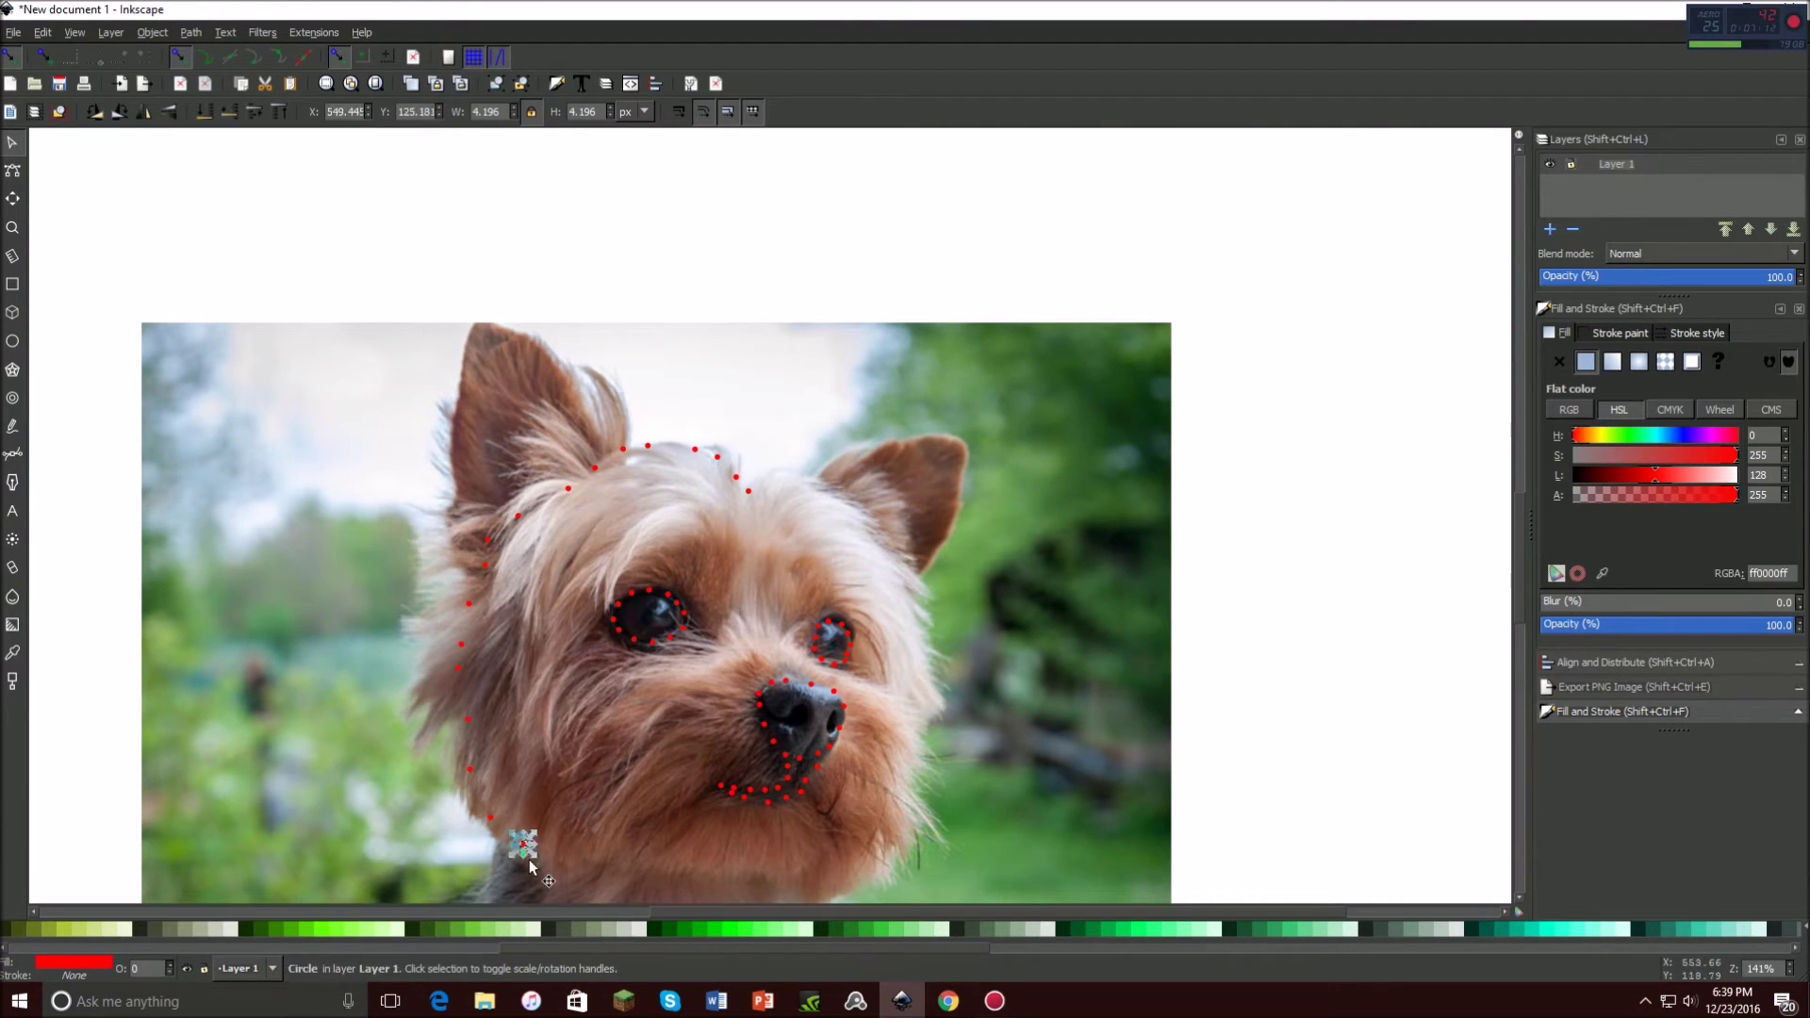
Paste red circles under the chin, up the right side of the face and past the right ear to close the head outline.
key(ctrl+v)
key(ctrl+v)
key(ctrl+v)
key(ctrl+v)
key(ctrl+v)
key(ctrl+v)
key(ctrl+v)
key(ctrl+v)
key(ctrl+v)
key(ctrl+v)
key(ctrl+v)
scroll(630, 568, down, 4)
scroll(632, 568, up, 2)
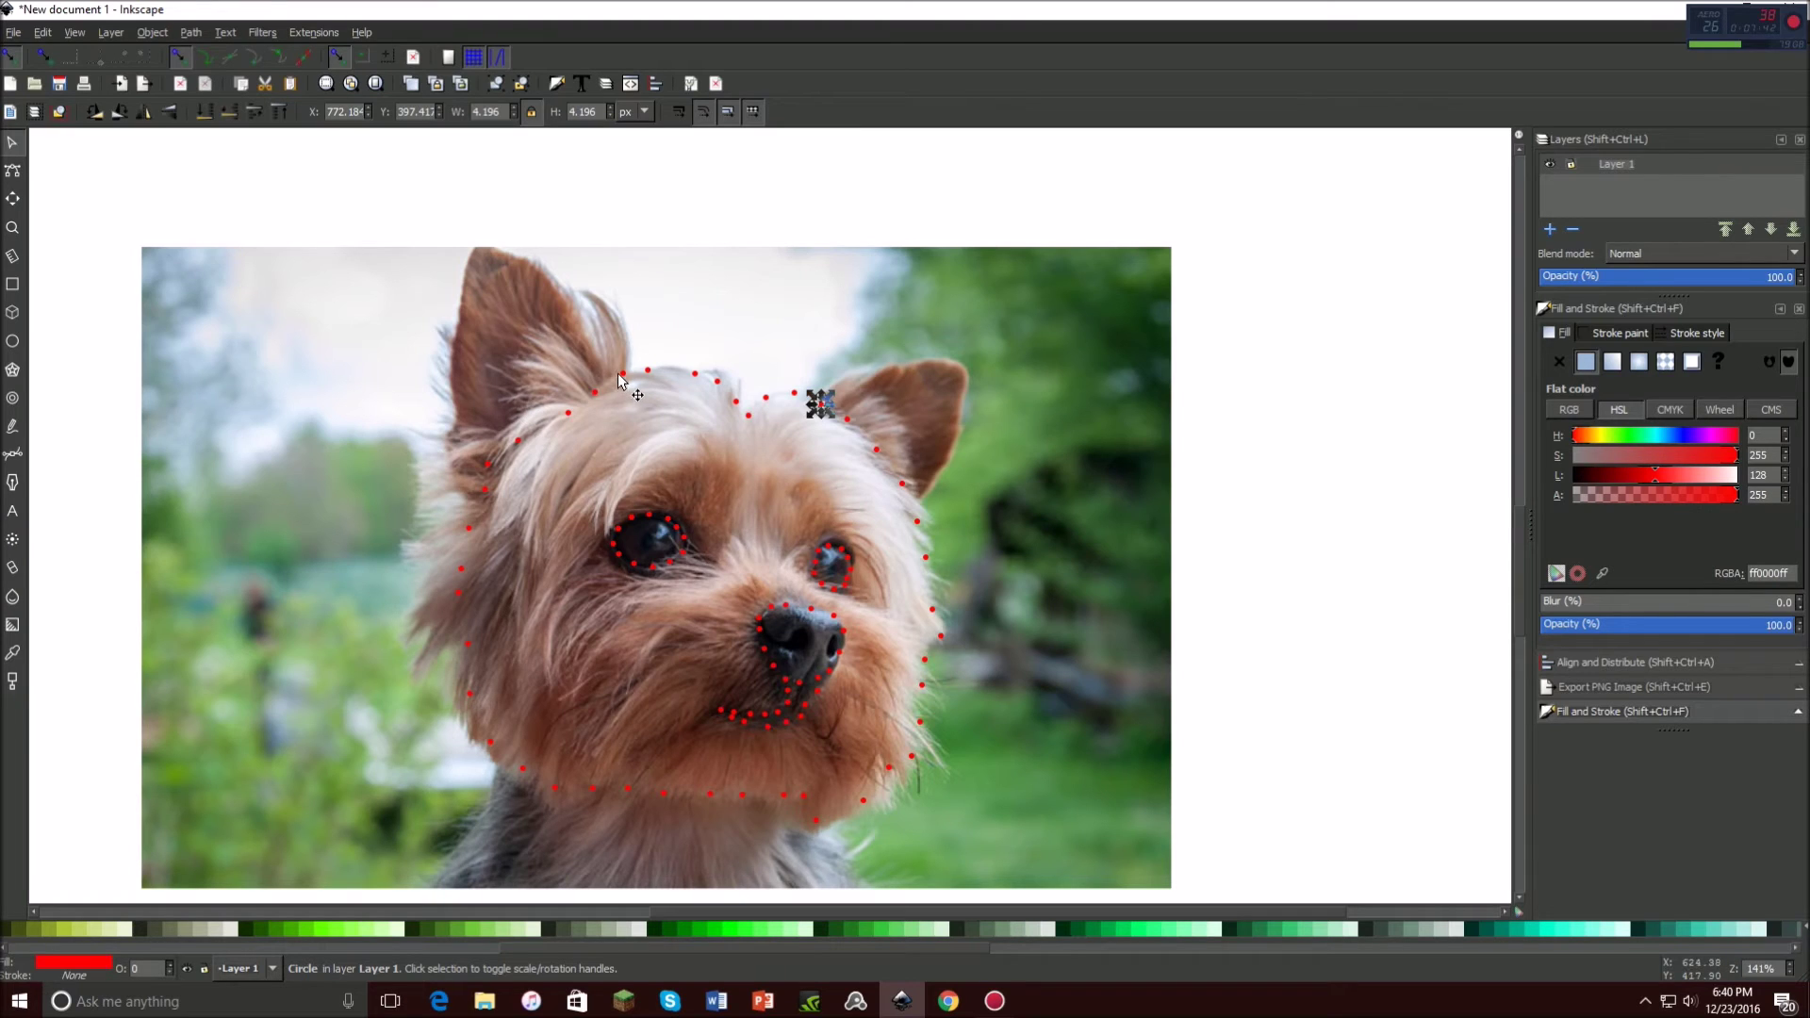
Place red circle copies up the outer edge of the left ear to its tip.
key(space)
key(space)
key(space)
key(space)
key(space)
key(space)
key(space)
key(space)
key(space)
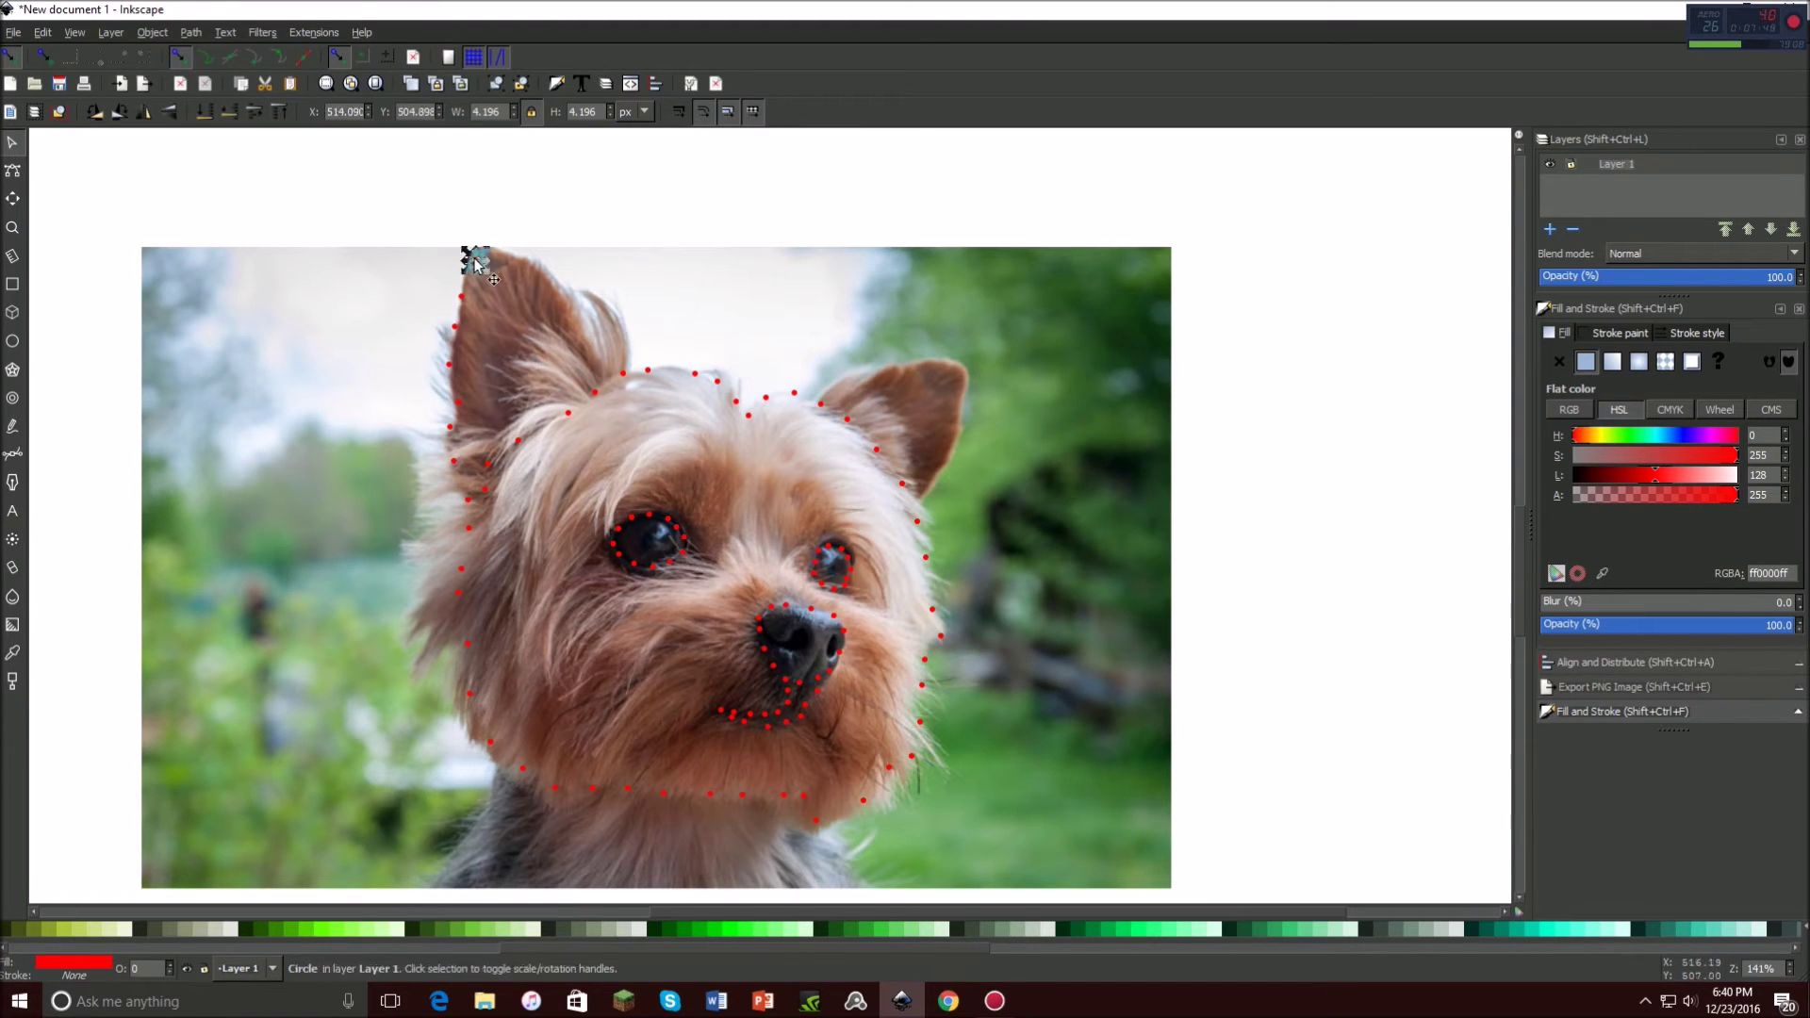
Place red circle copies around the tip and inner edge of the left ear and around the edge of the right ear.
key(space)
key(space)
key(space)
key(space)
key(space)
key(space)
key(space)
key(space)
key(space)
key(space)
key(space)
key(space)
key(space)
key(space)
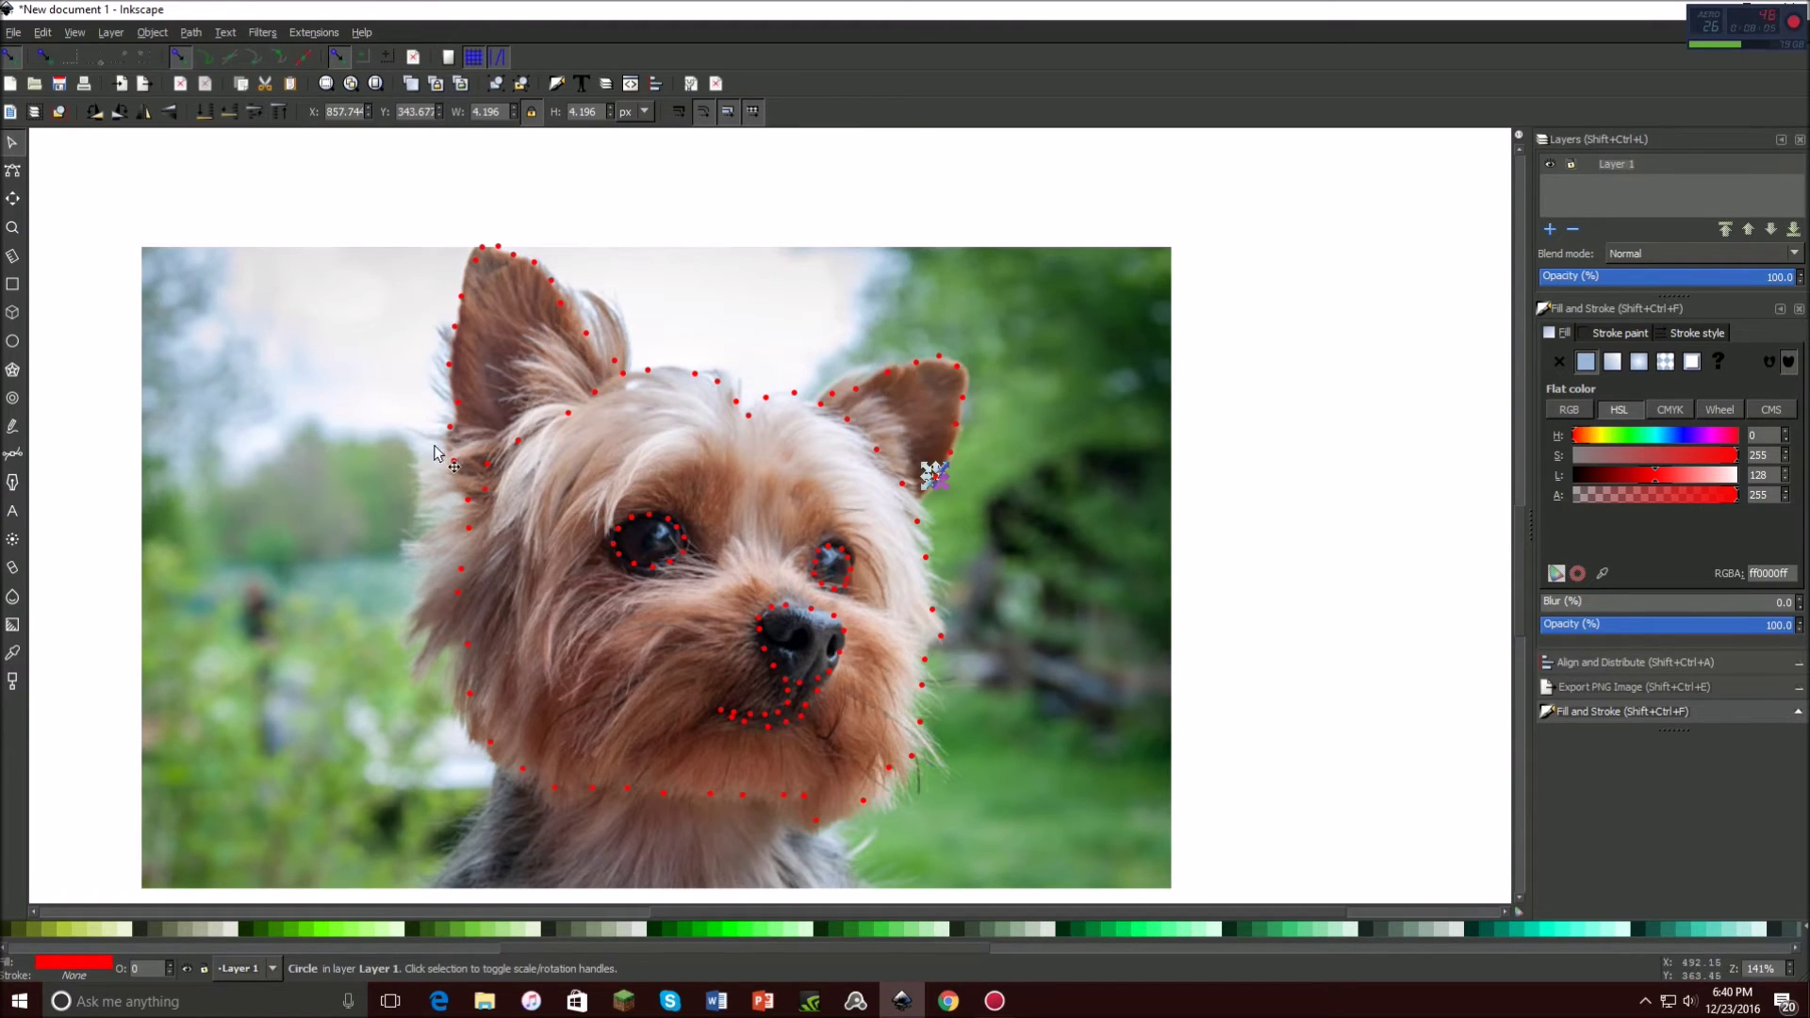
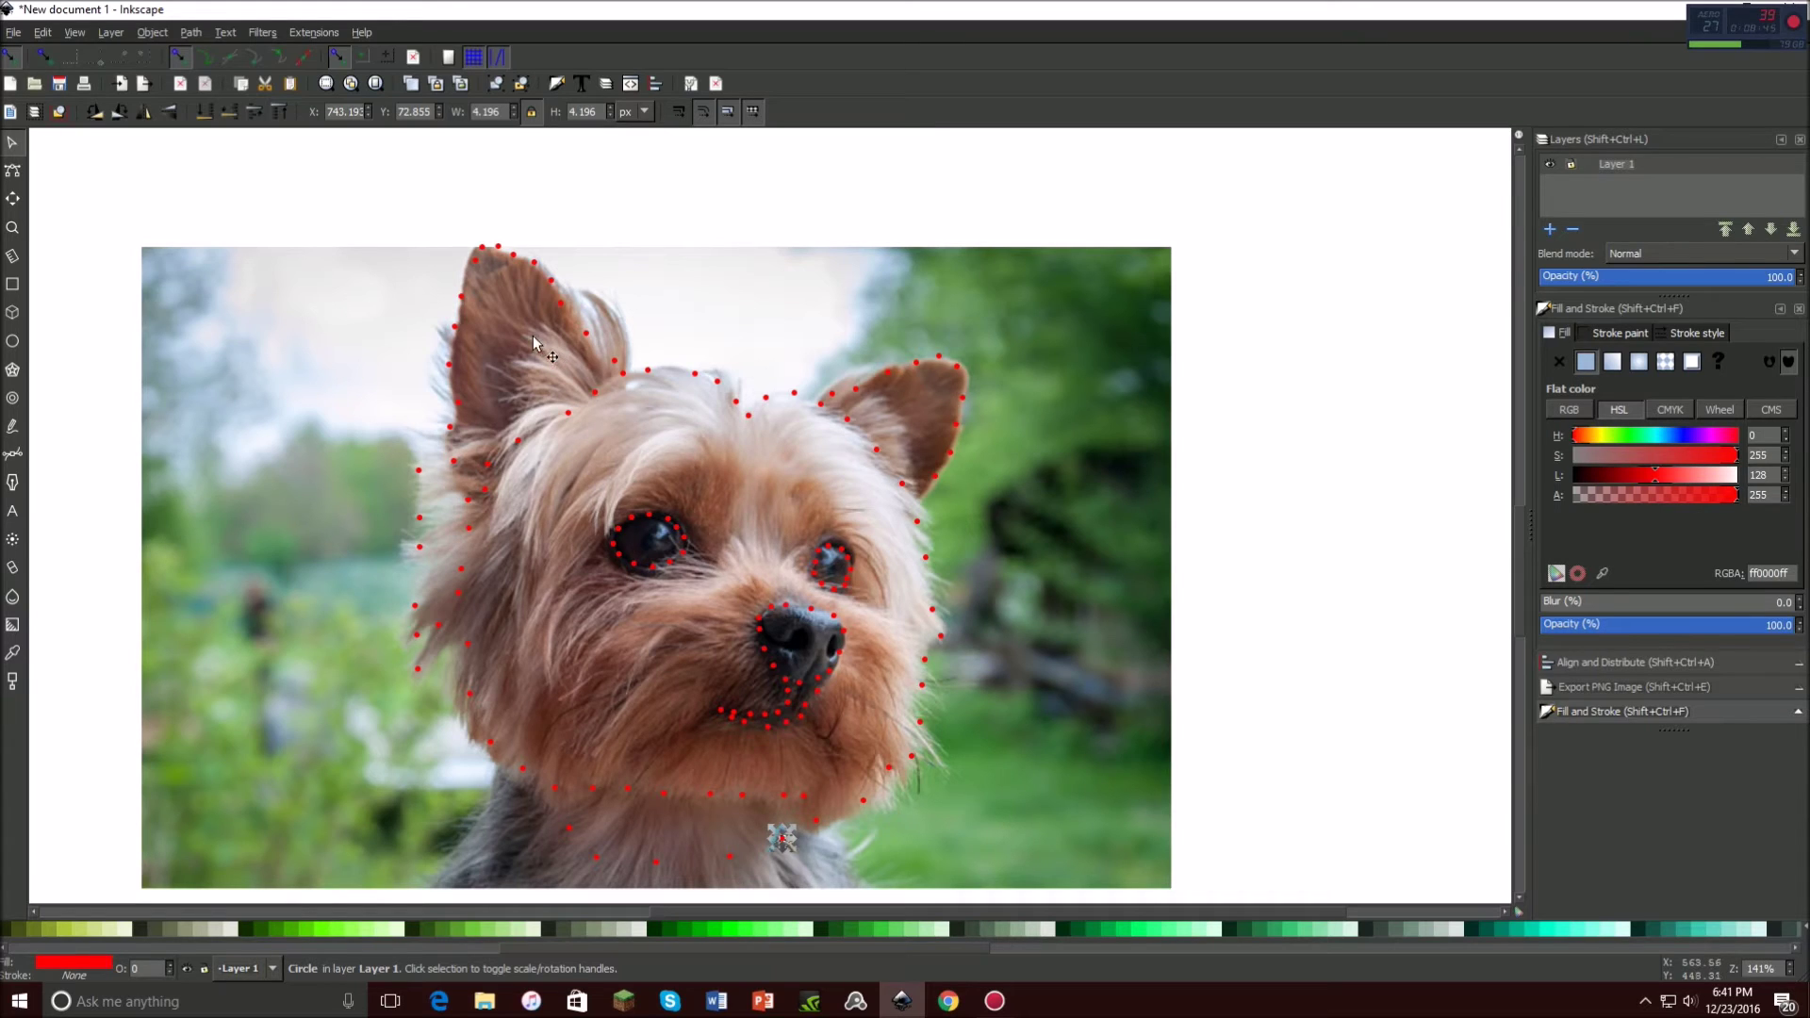
Paste red circles inside the left ear and the right ear.
key(ctrl+v)
key(ctrl+v)
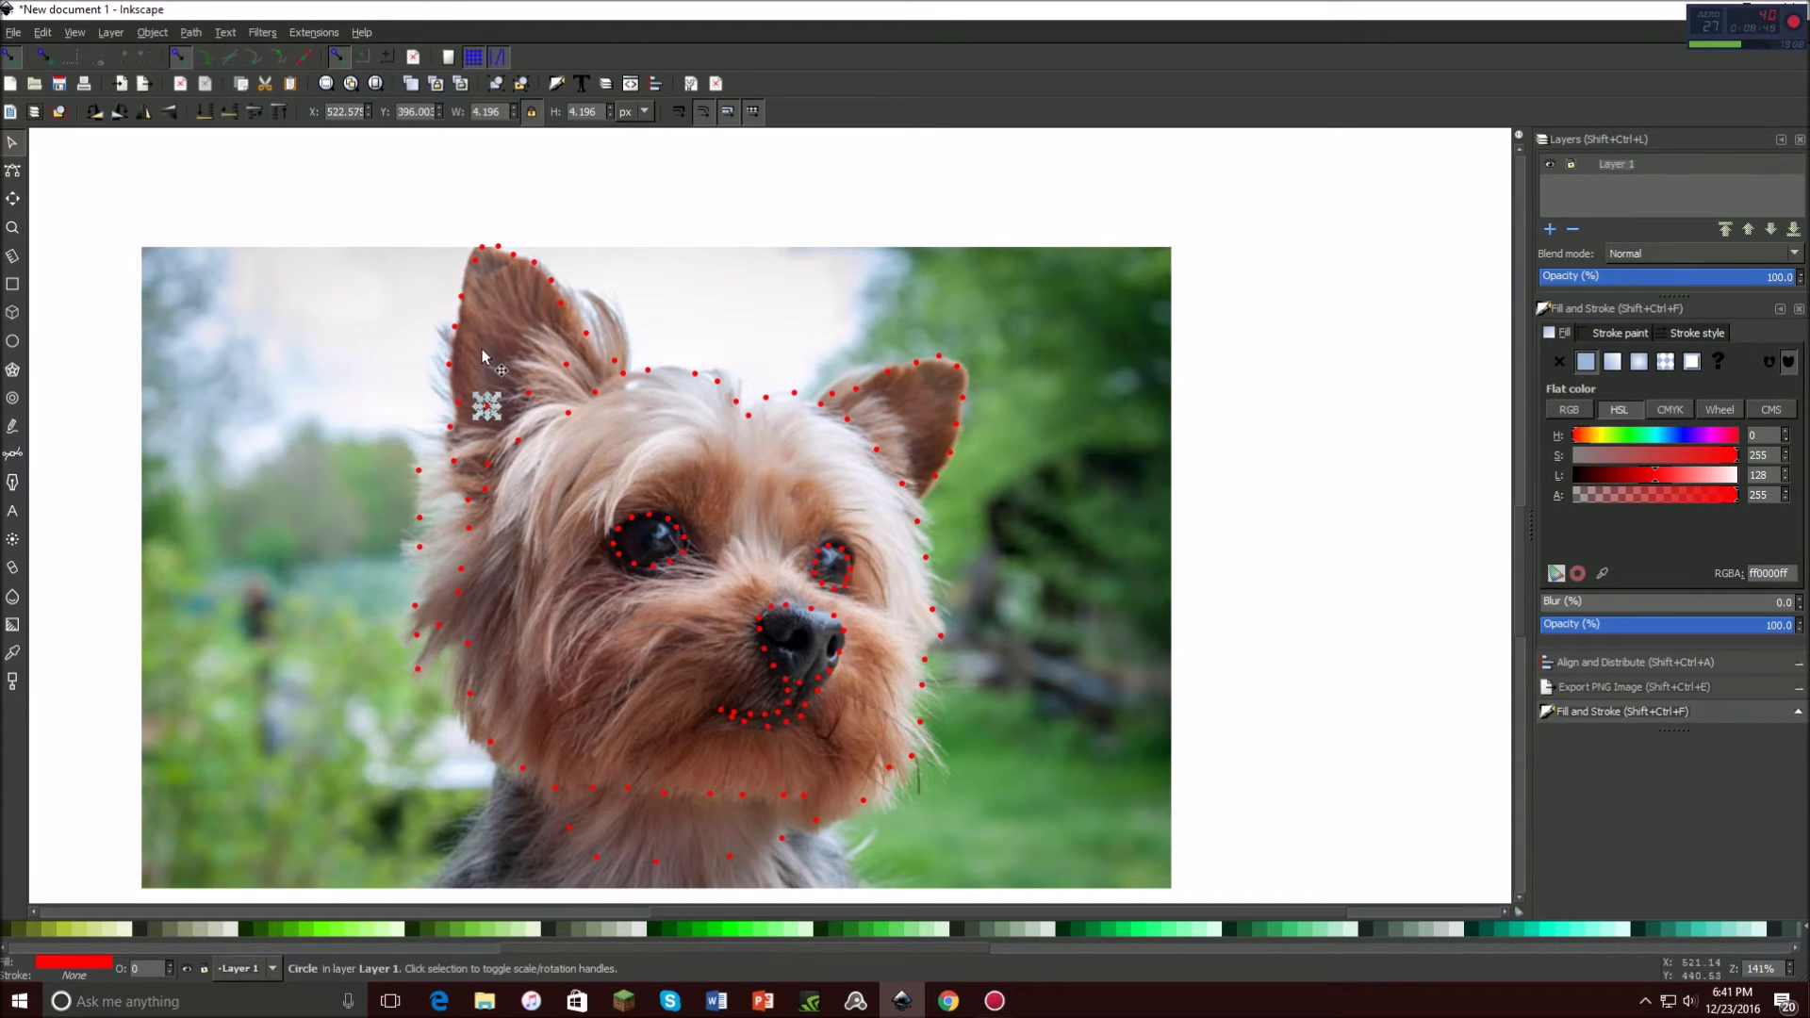
key(ctrl+v)
drag(526, 339, 526, 276)
key(Escape)
key(ctrl+v)
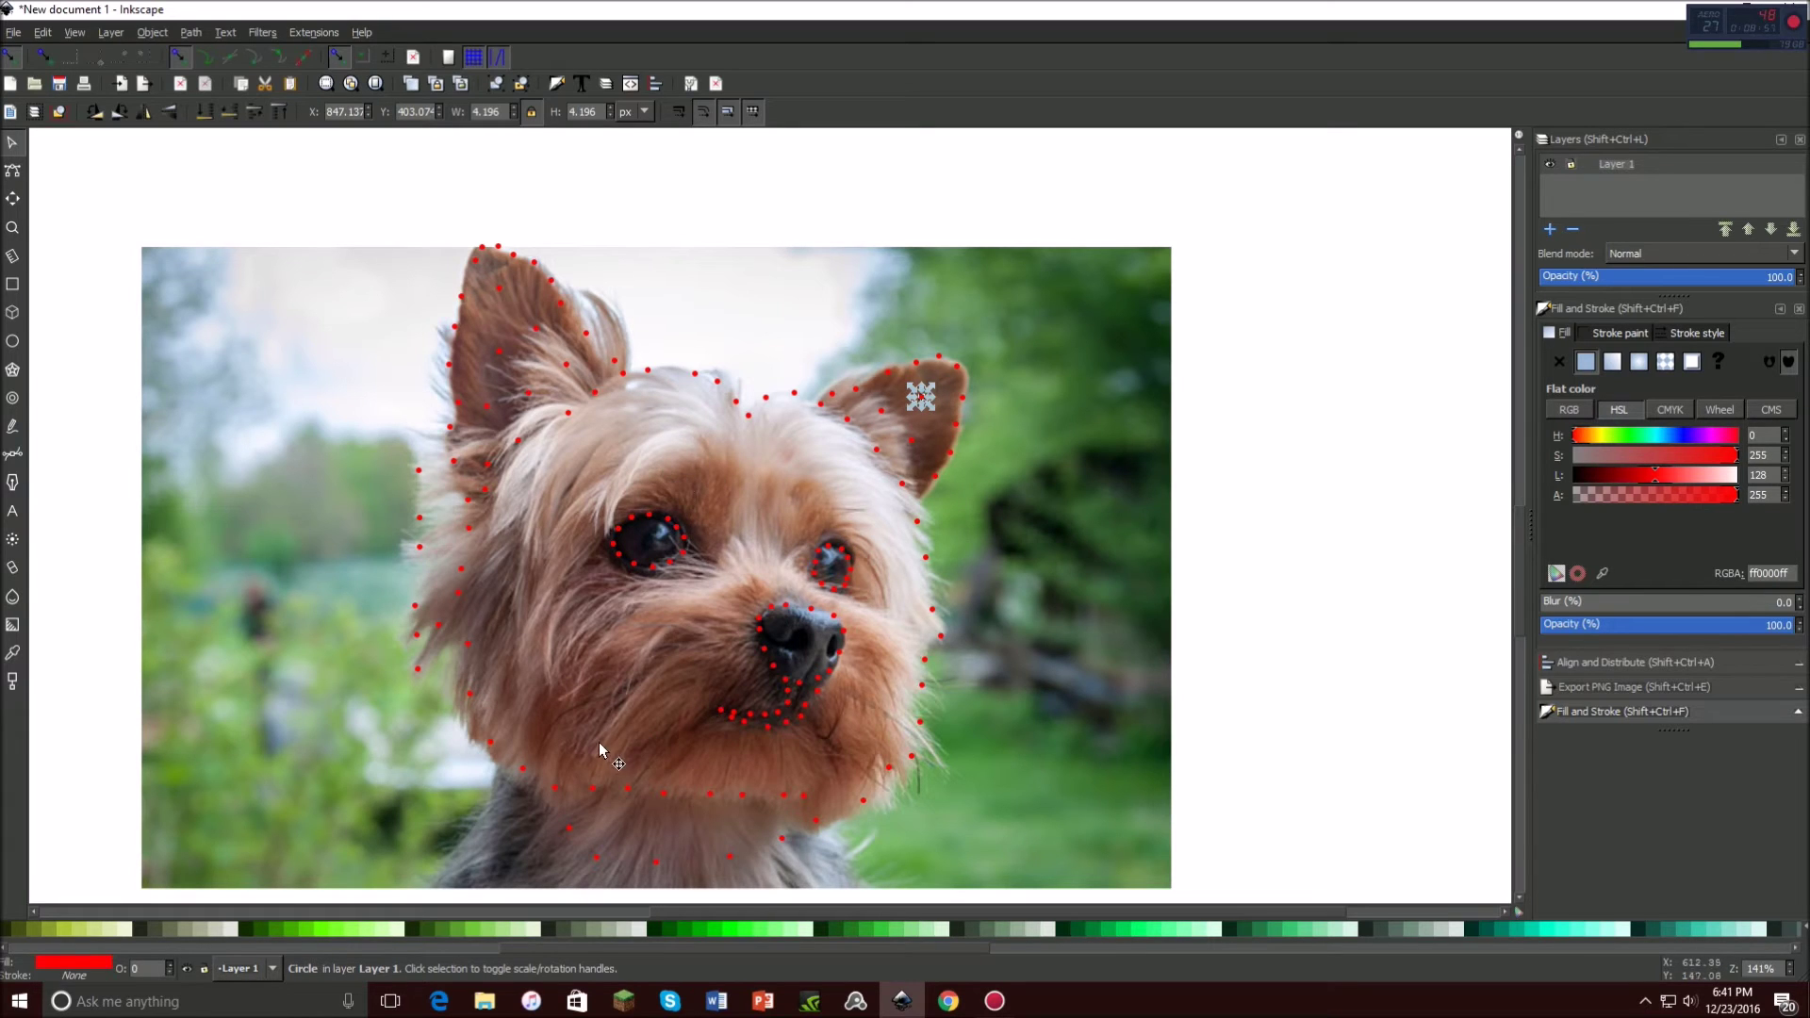
Paste three red circles across the neck fur just below the chin outline.
key(ctrl+v)
key(ctrl+v)
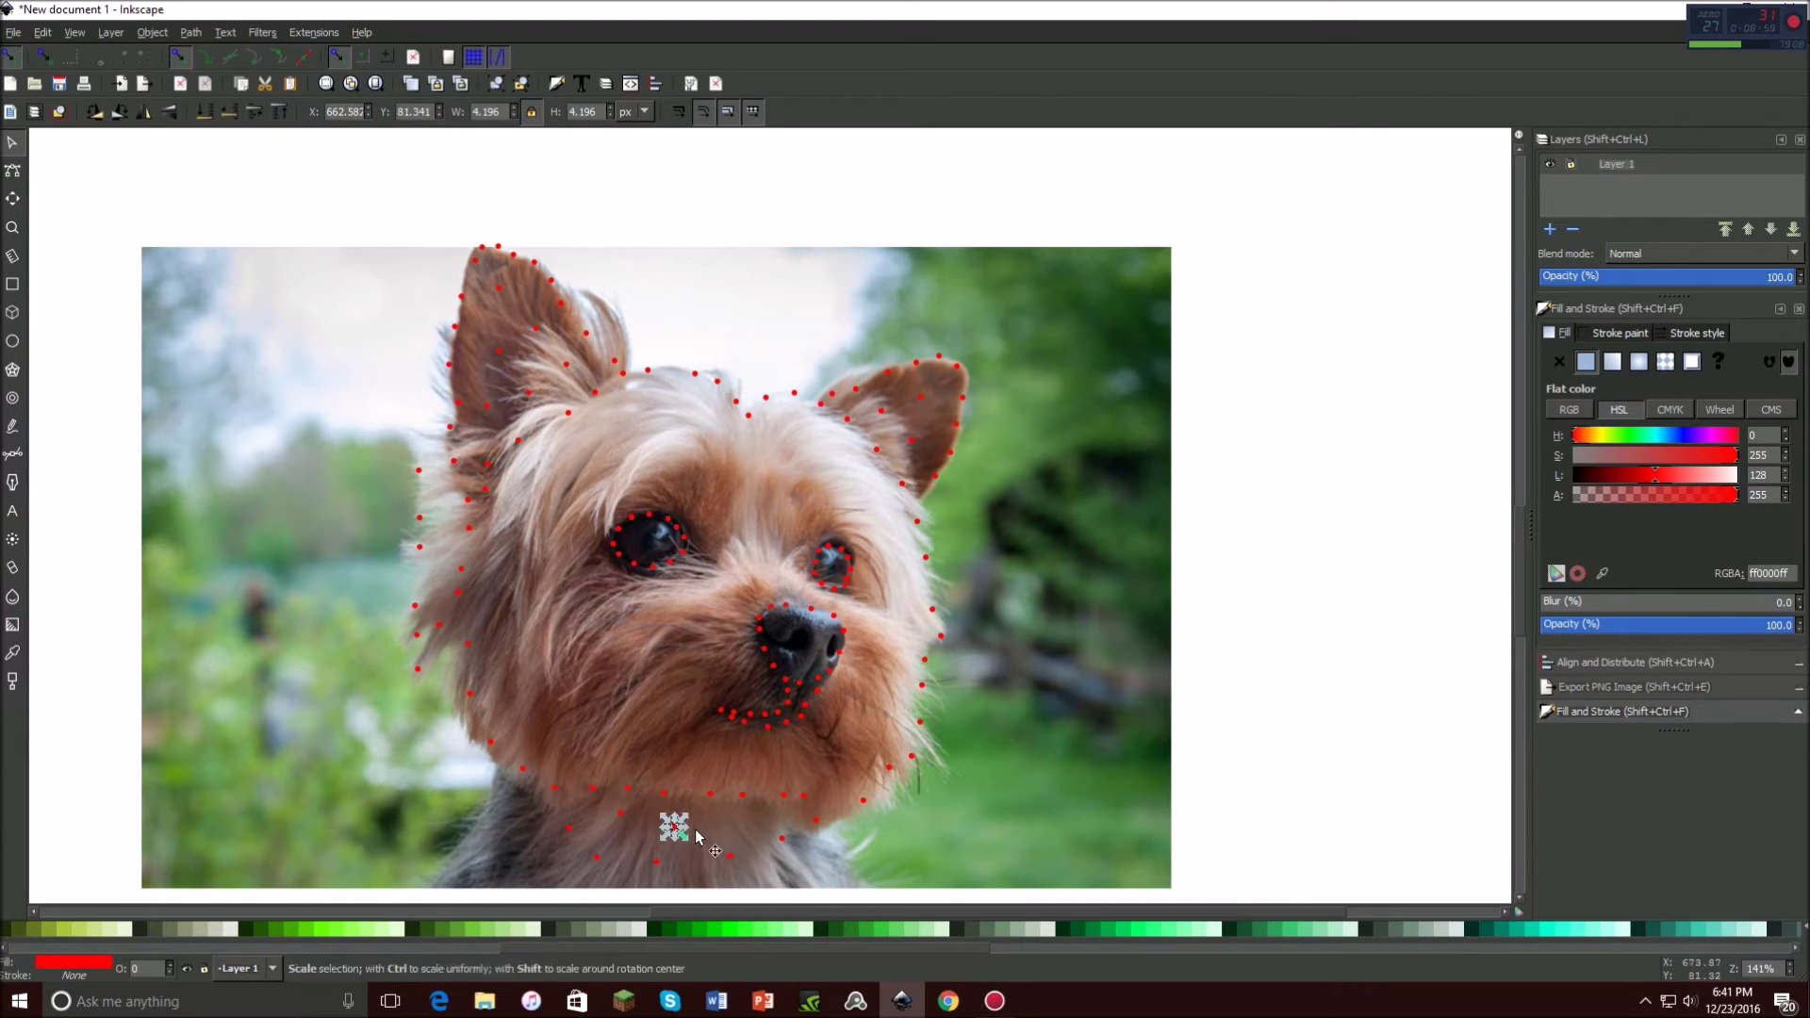
key(ctrl+v)
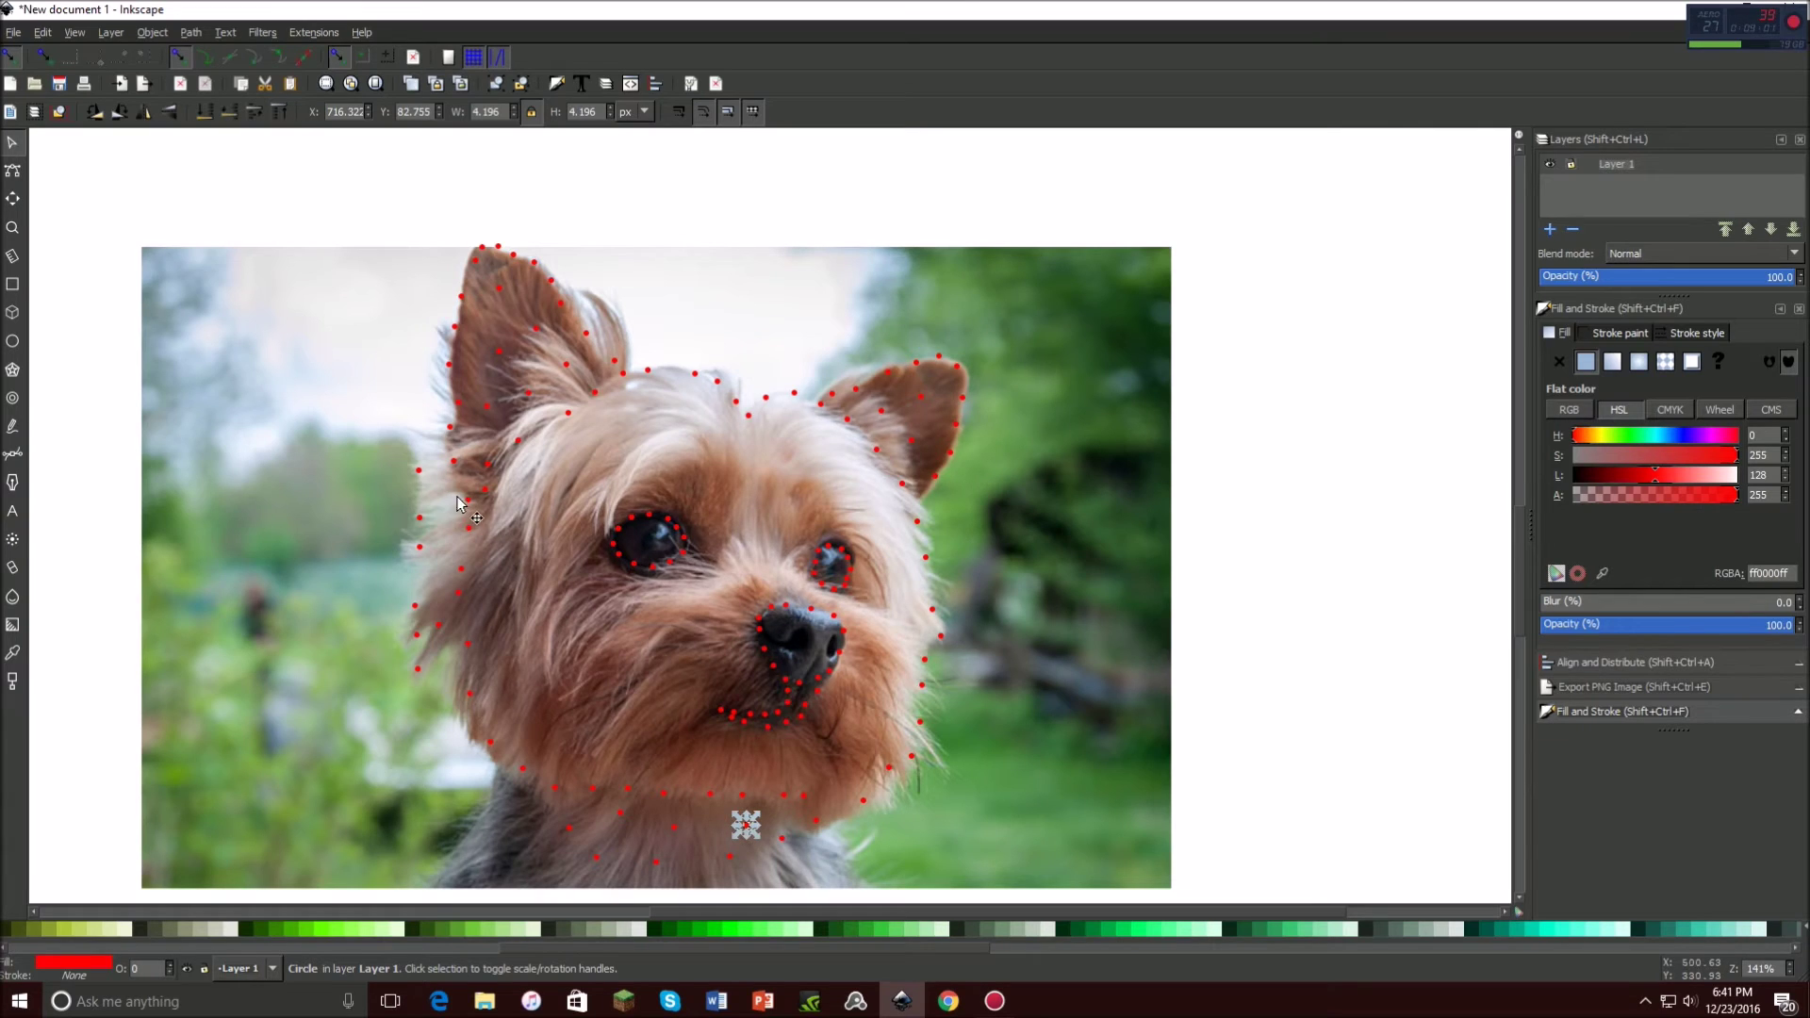
Paste seven red circles through the fur along the left side of the face, from below the ear to the lower cheek.
key(ctrl+v)
key(ctrl+v)
key(ctrl+v)
key(ctrl+v)
key(ctrl+v)
key(ctrl+v)
key(ctrl+v)
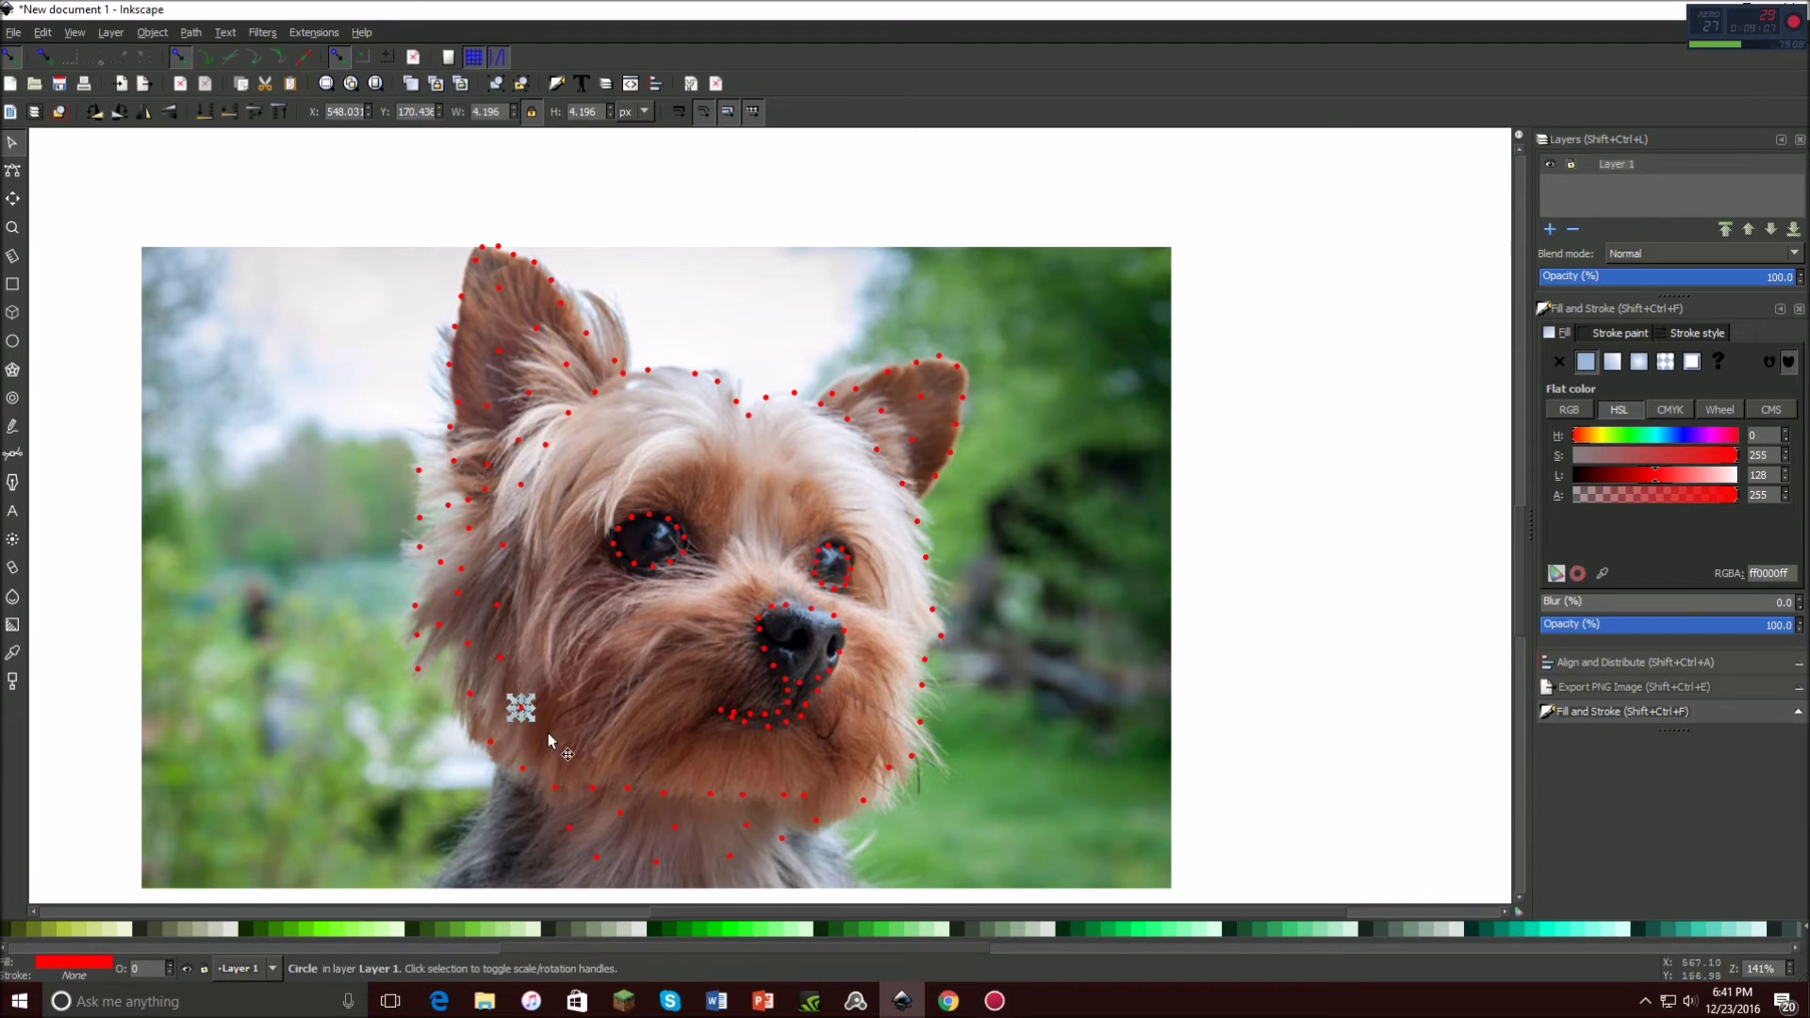
Paste twelve red circles inside the head outline across the lower muzzle, the right cheek and the forehead.
key(ctrl+v)
key(ctrl+v)
key(ctrl+v)
key(ctrl+v)
key(ctrl+v)
key(ctrl+v)
key(ctrl+v)
key(ctrl+v)
key(ctrl+v)
key(ctrl+v)
key(ctrl+v)
key(ctrl+v)
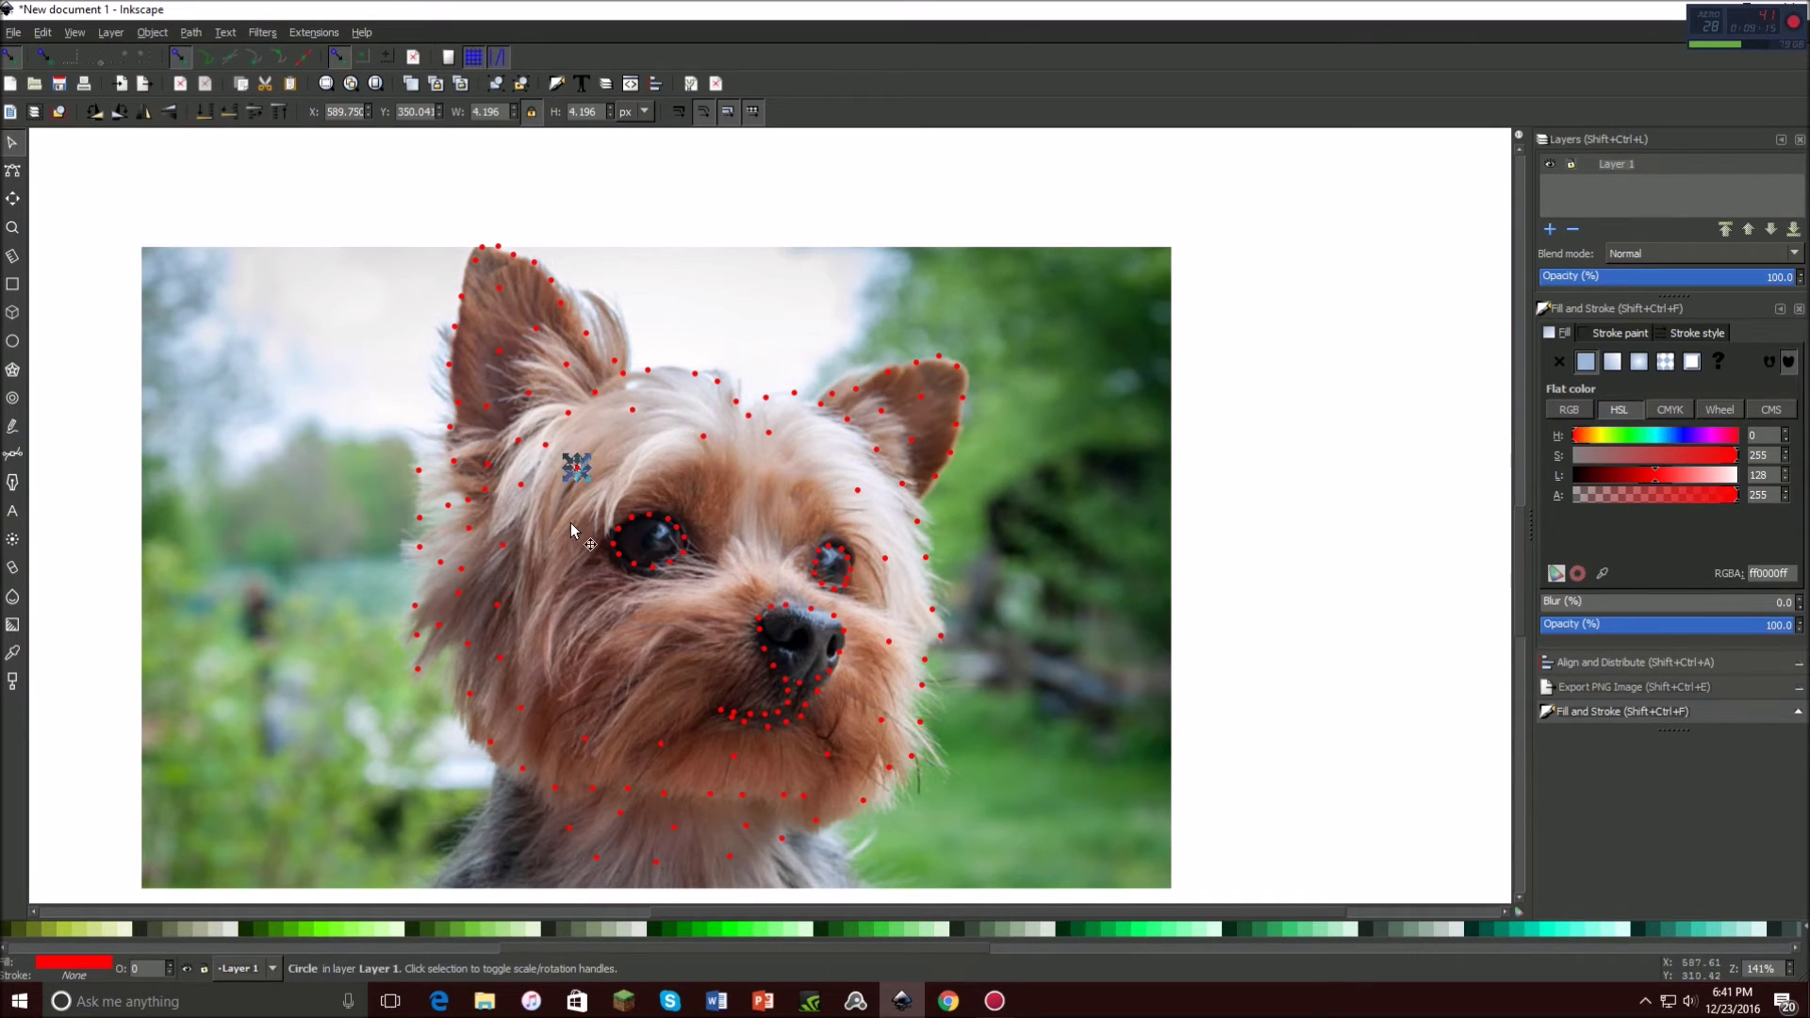
Paste six red circles on the left cheek and muzzle and up to the bridge between the eyes.
key(ctrl+v)
key(ctrl+v)
key(ctrl+v)
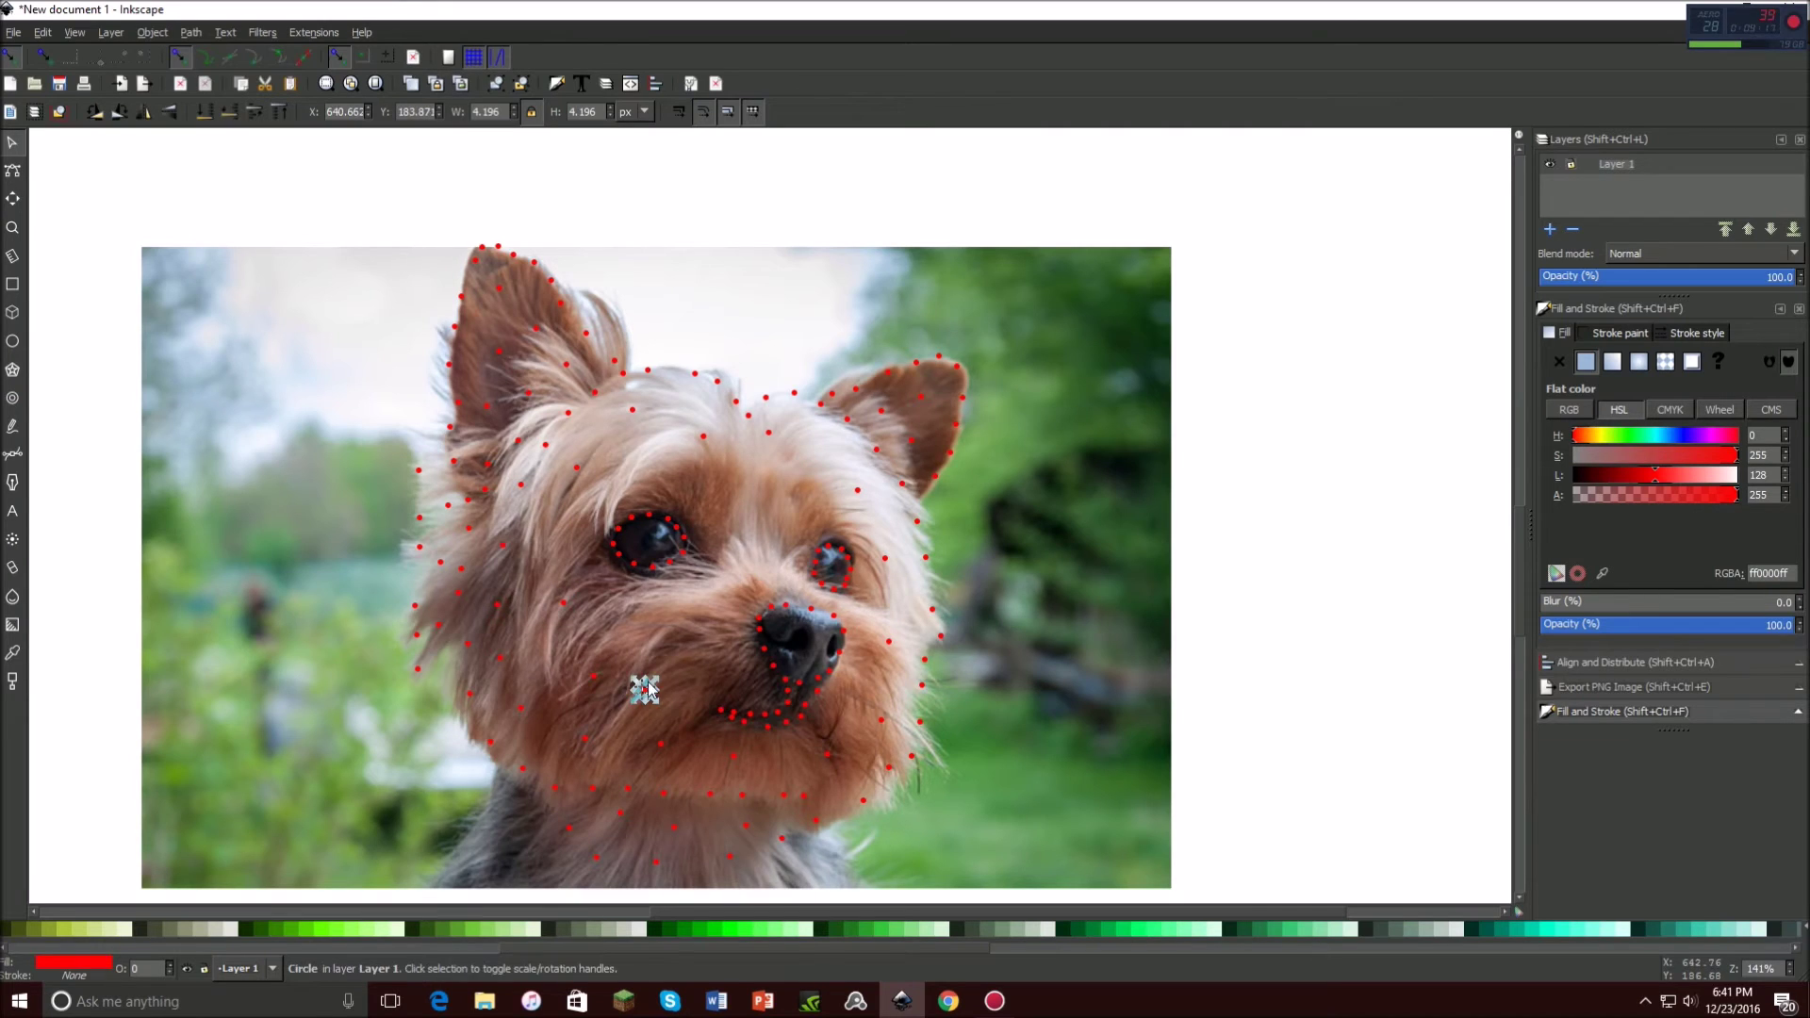
key(ctrl+v)
key(ctrl+v)
key(ctrl+v)
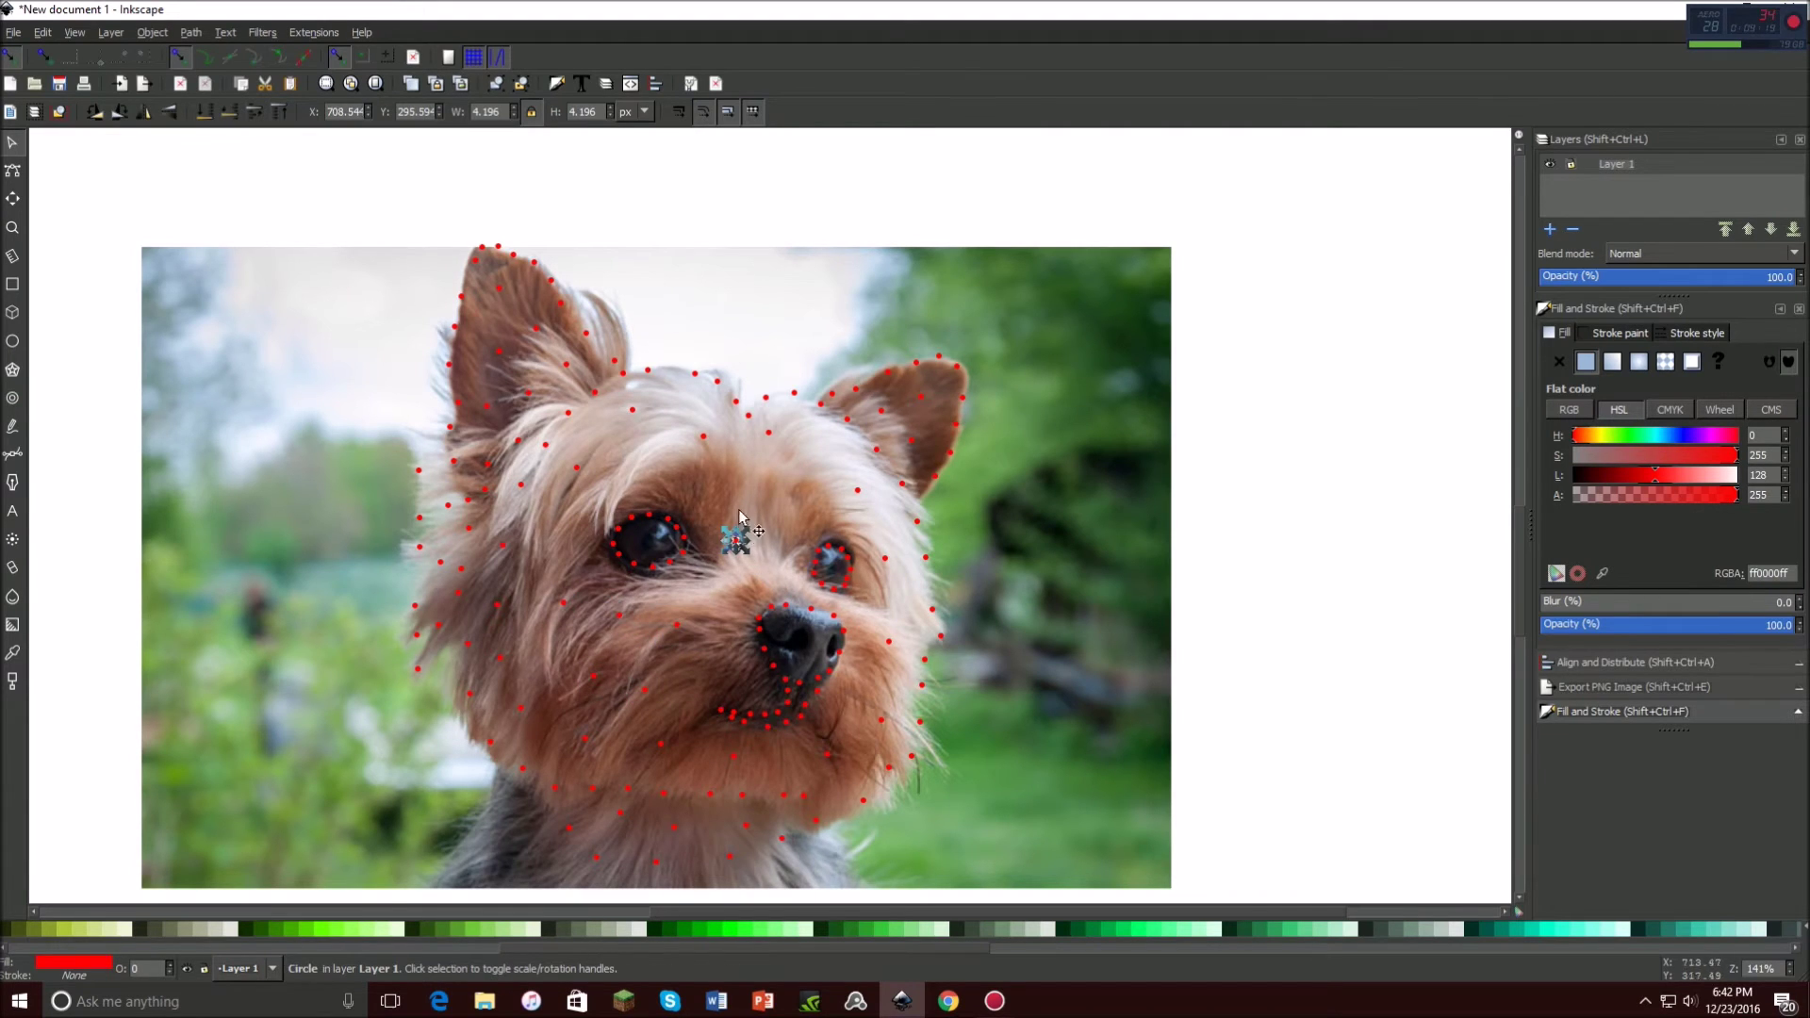
Paste red circles between the eyes and over the brows, ending on the forehead near the right ear.
key(ctrl+v)
key(ctrl+v)
key(ctrl+v)
key(ctrl+v)
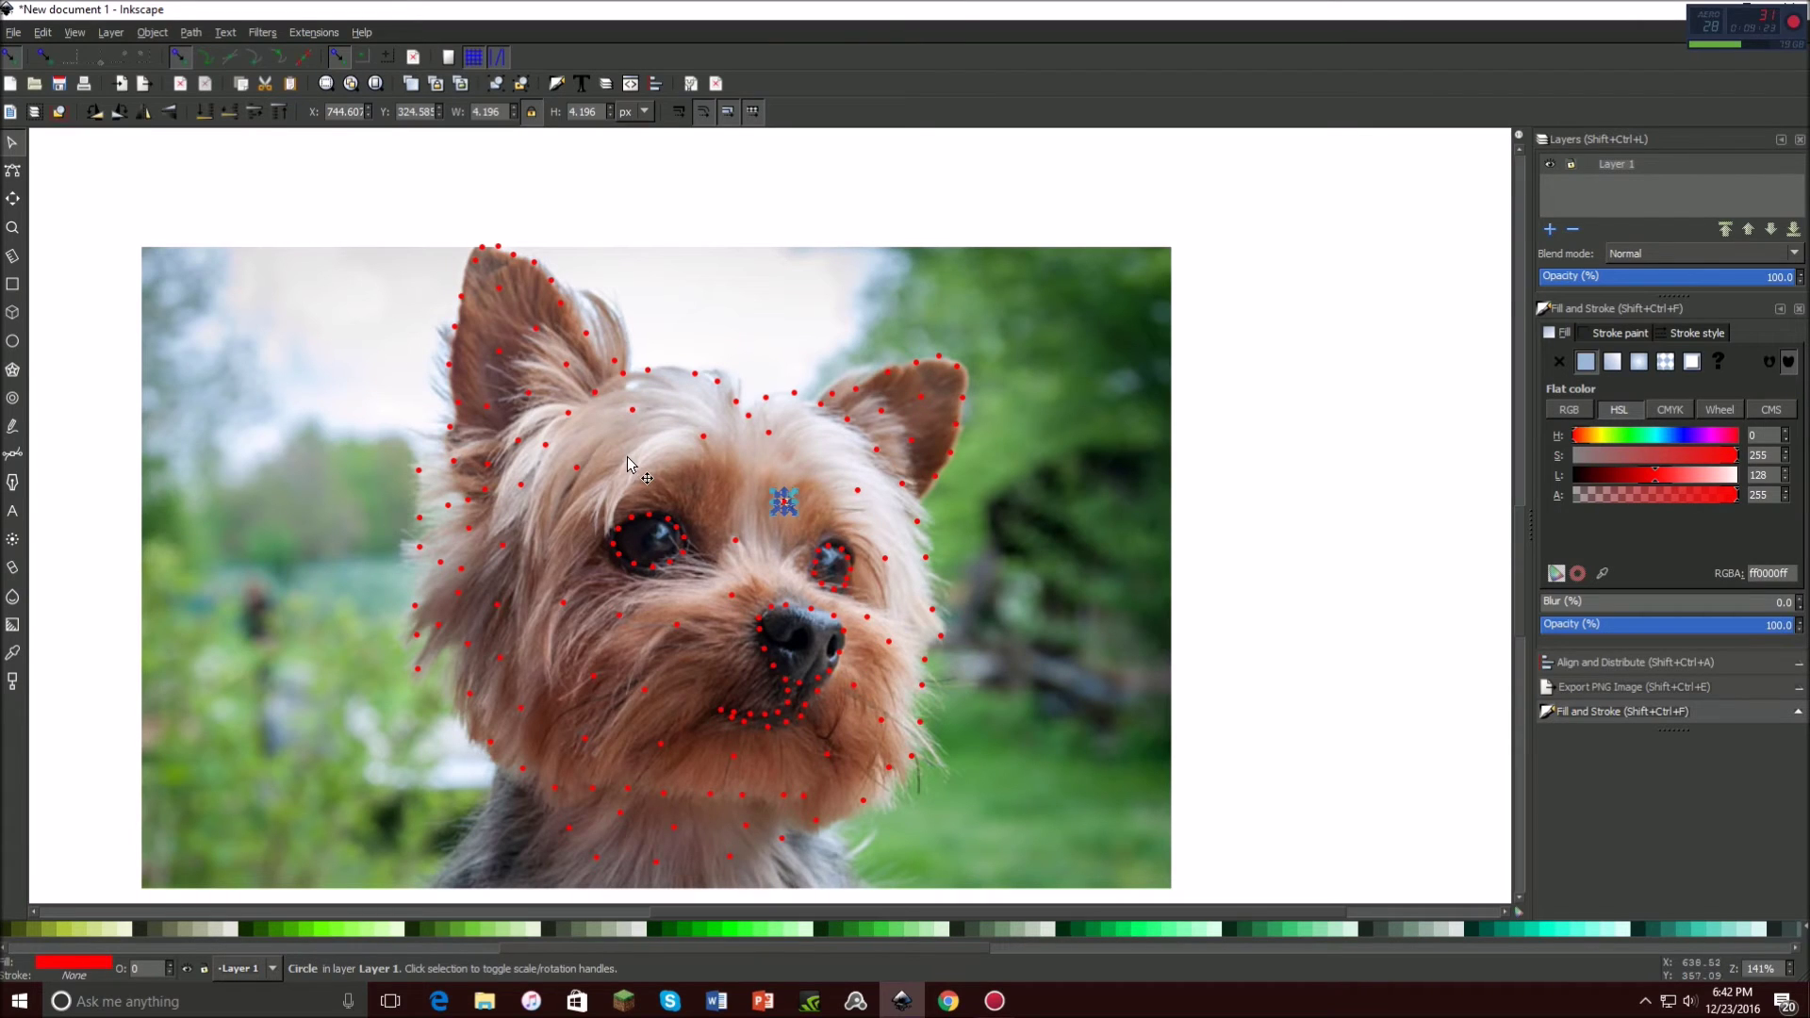
key(ctrl+v)
key(ctrl+v)
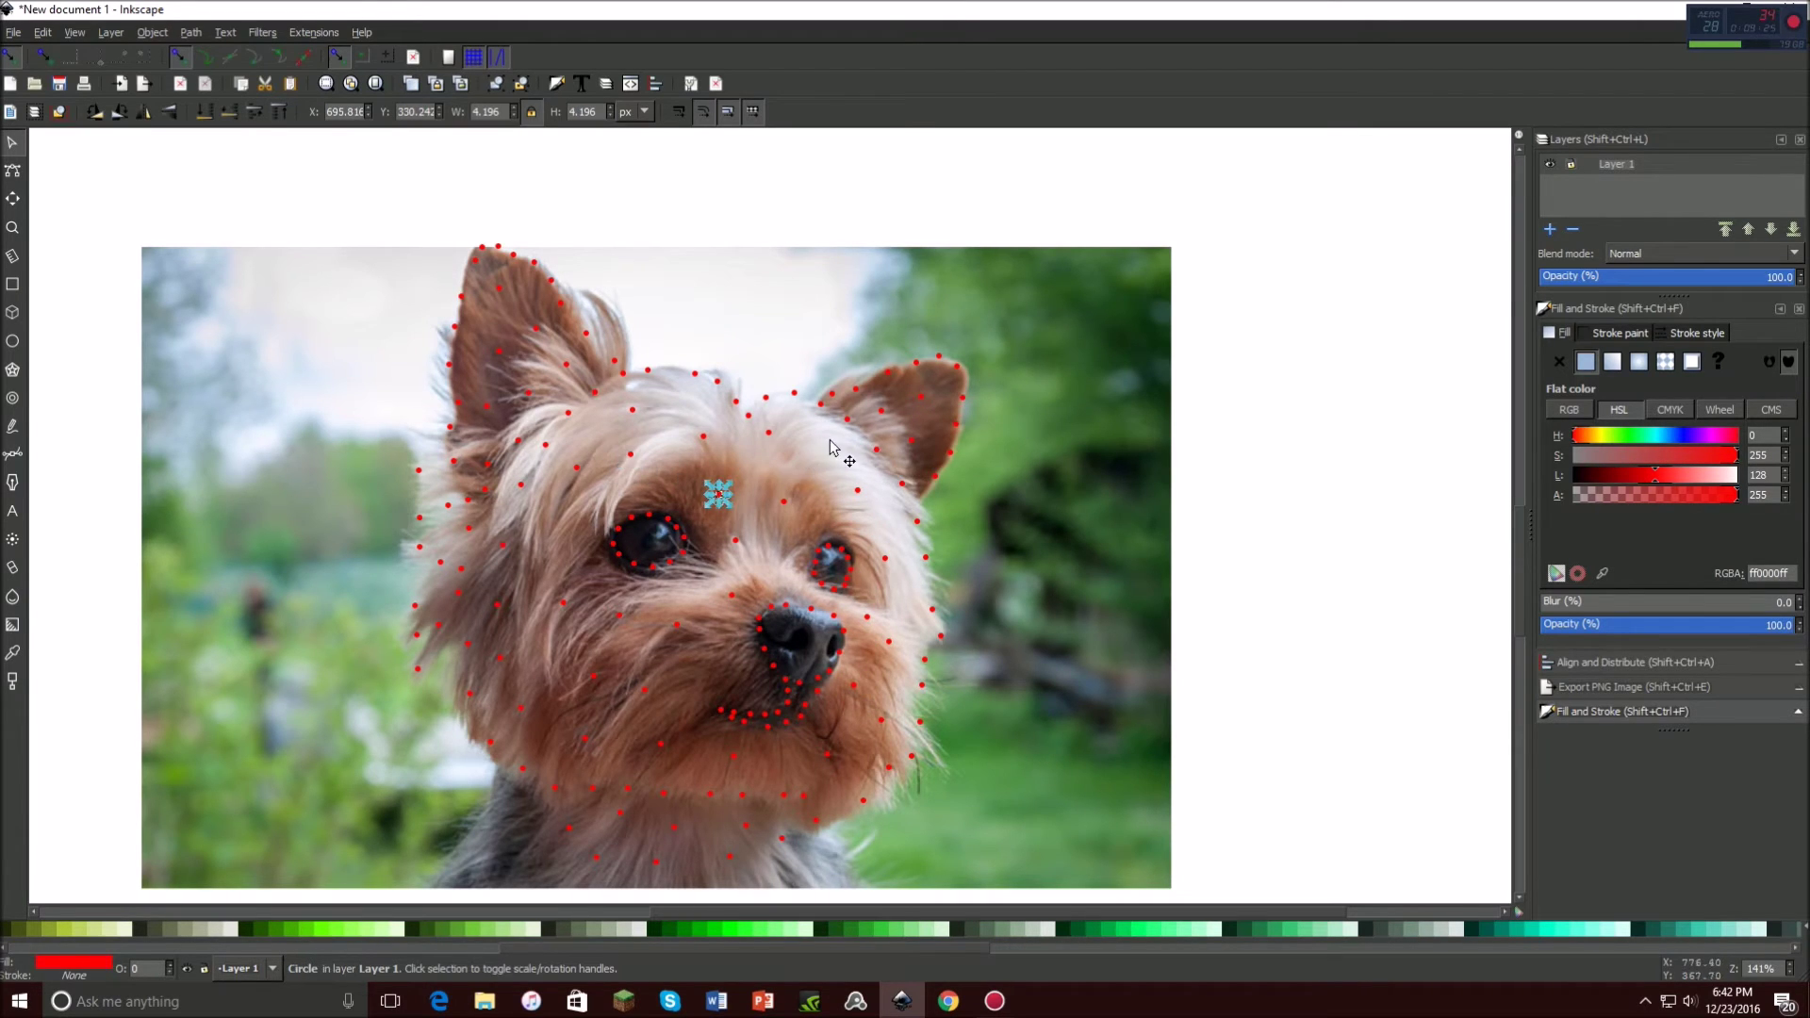
key(ctrl+v)
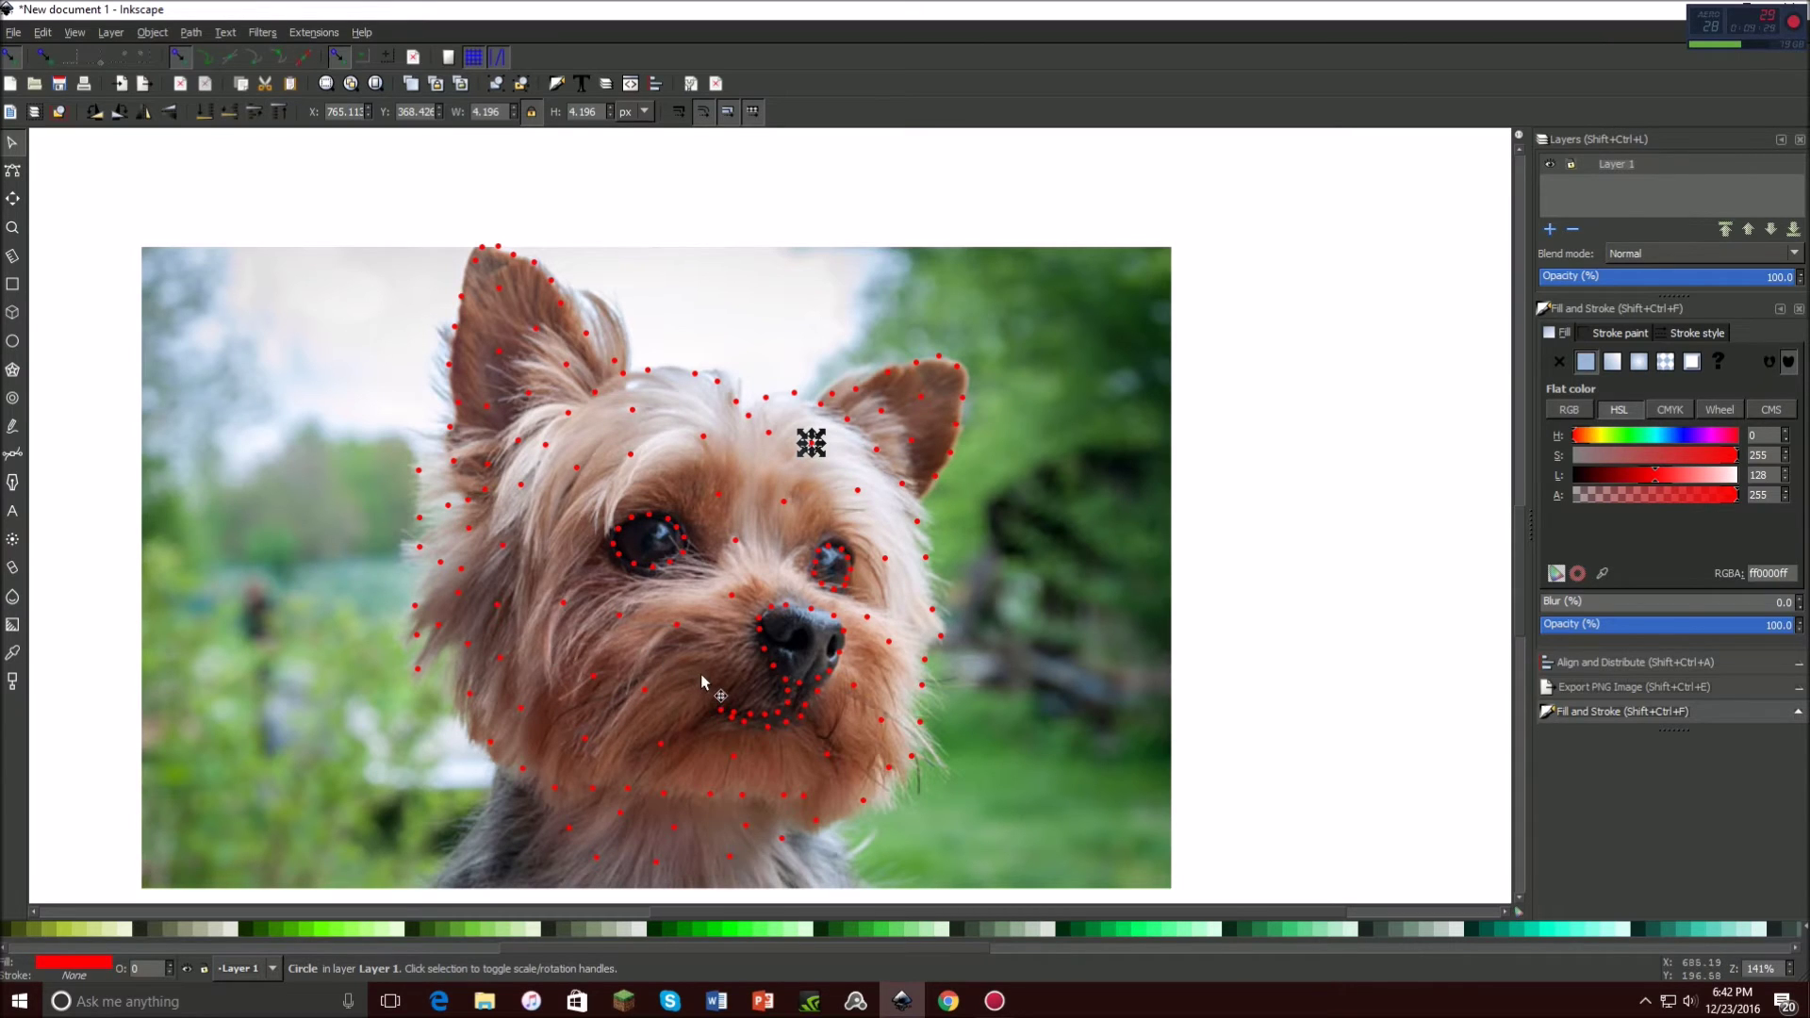
Paste two red circles on the muzzle above the mouth and one to the left of the left-hand eye.
key(ctrl+v)
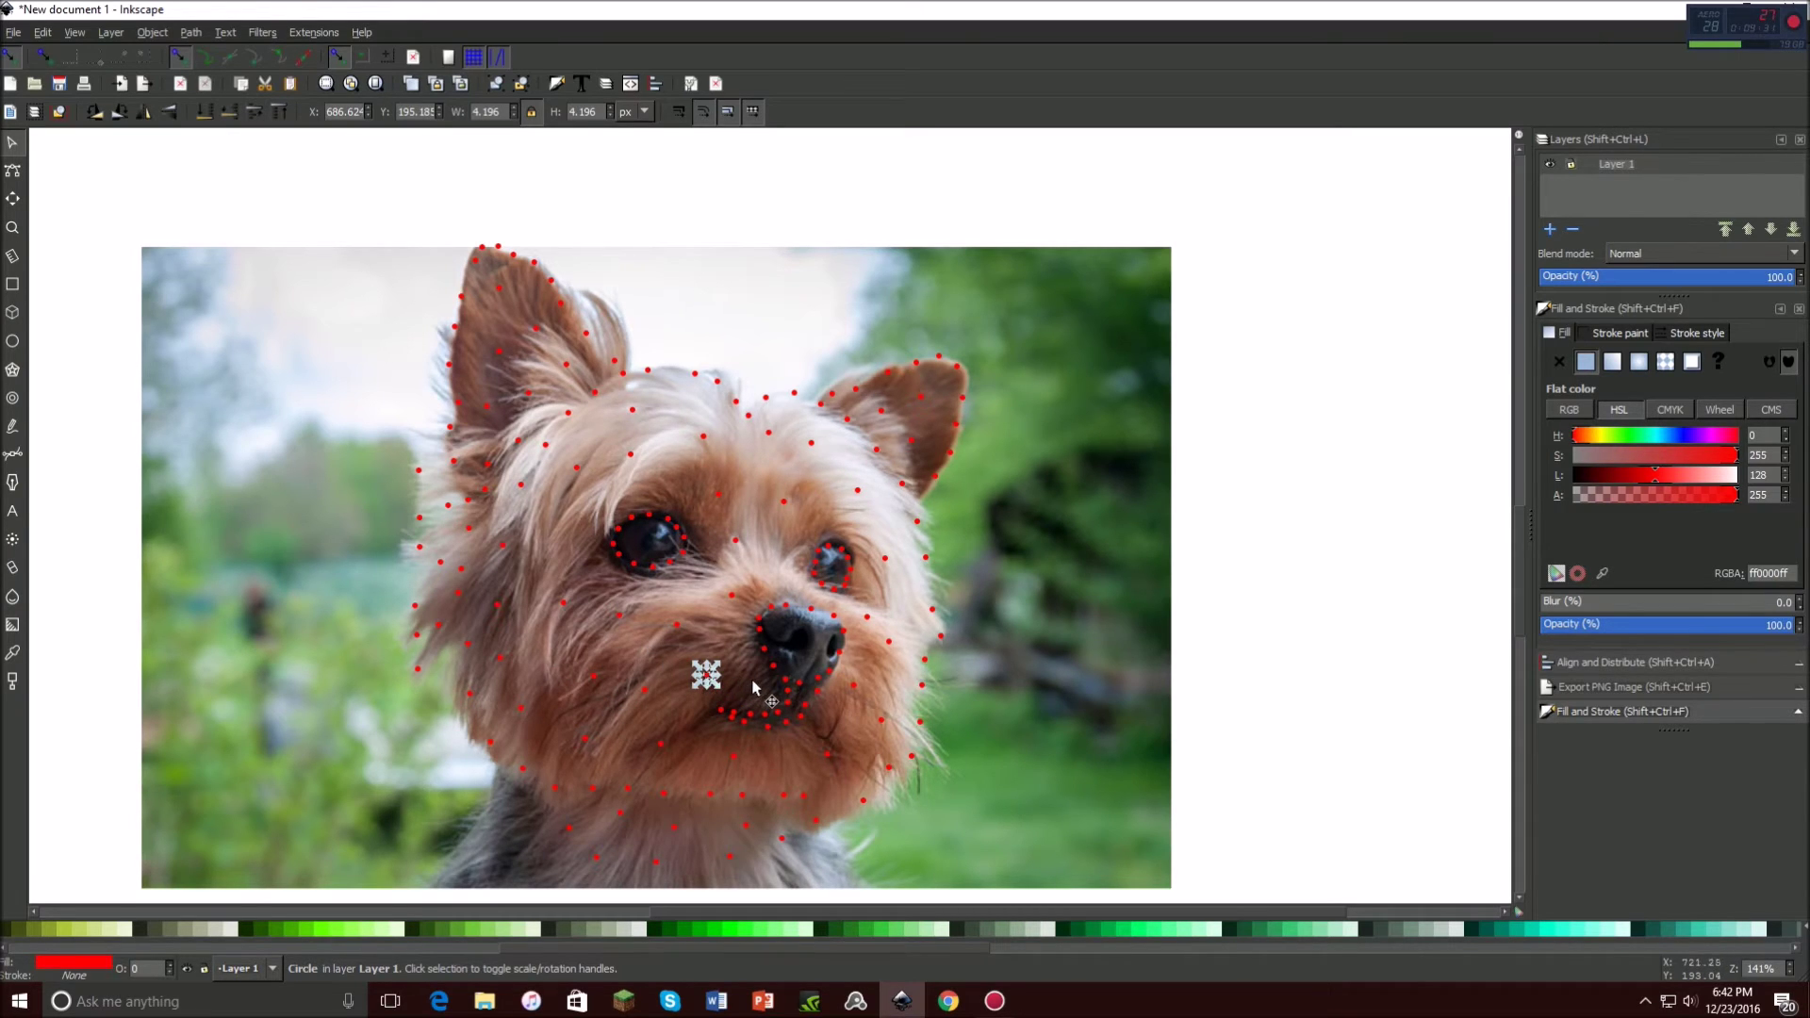
key(ctrl+v)
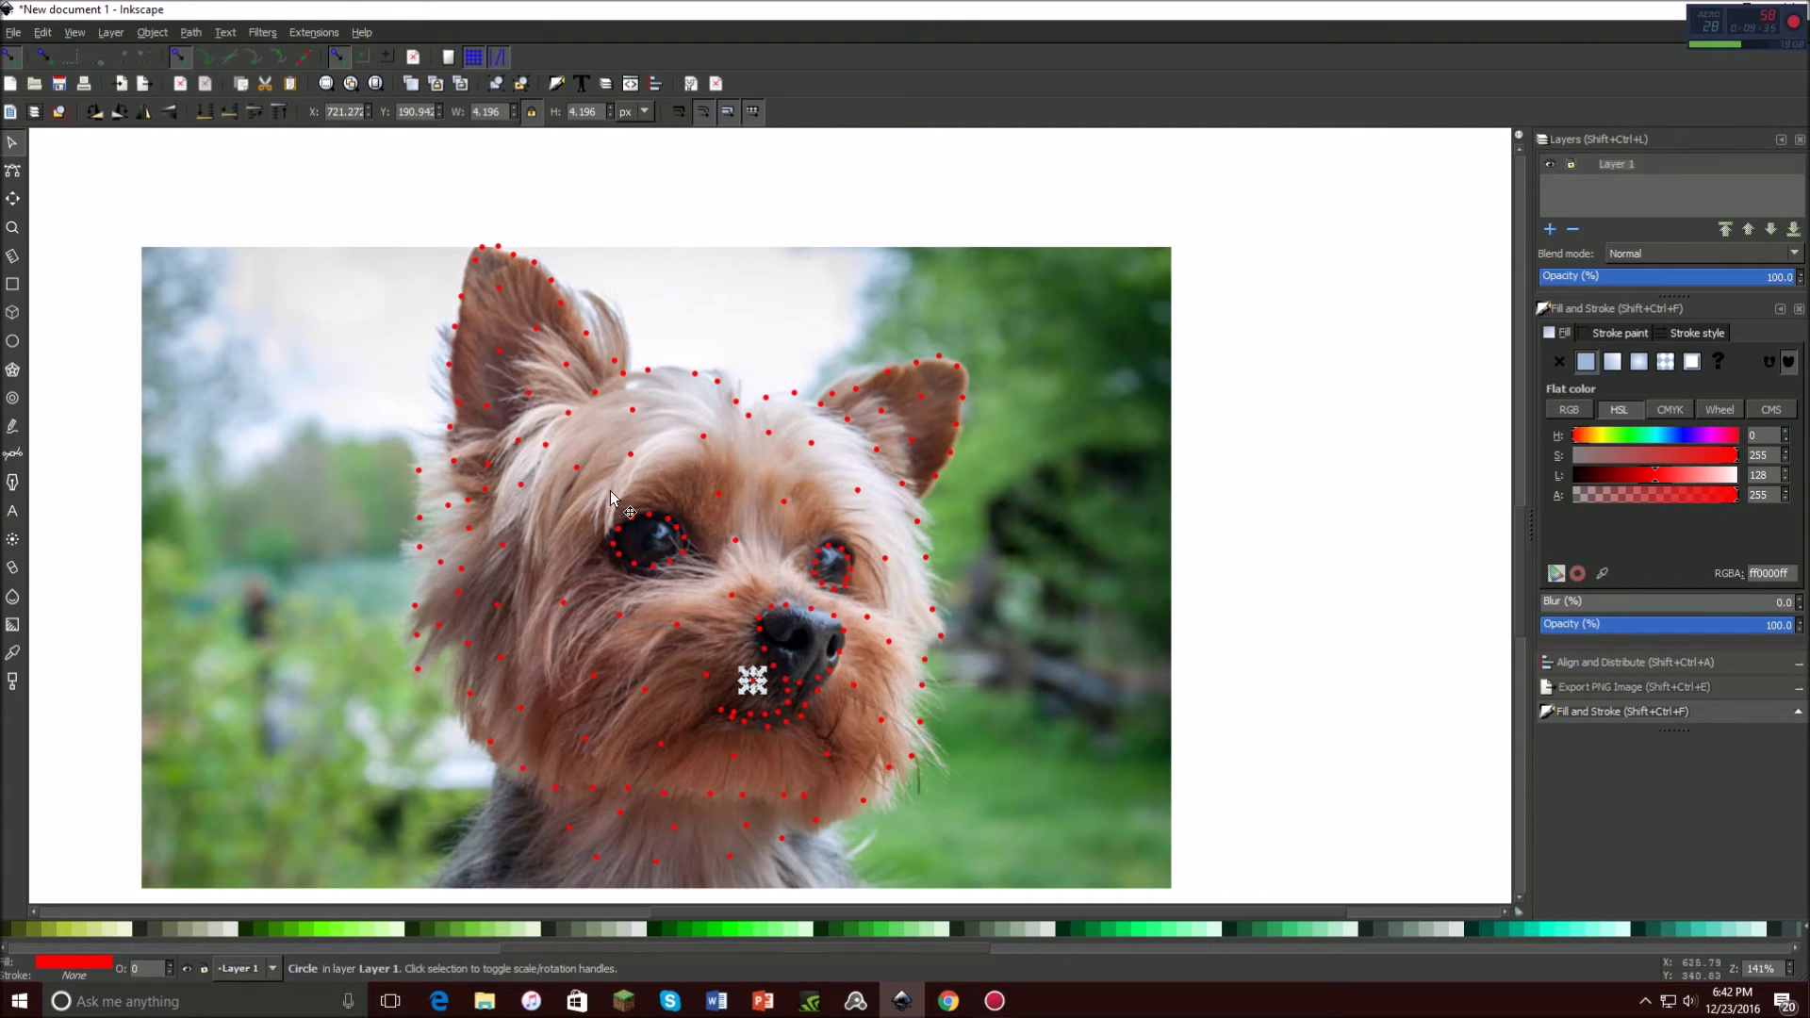
key(ctrl+v)
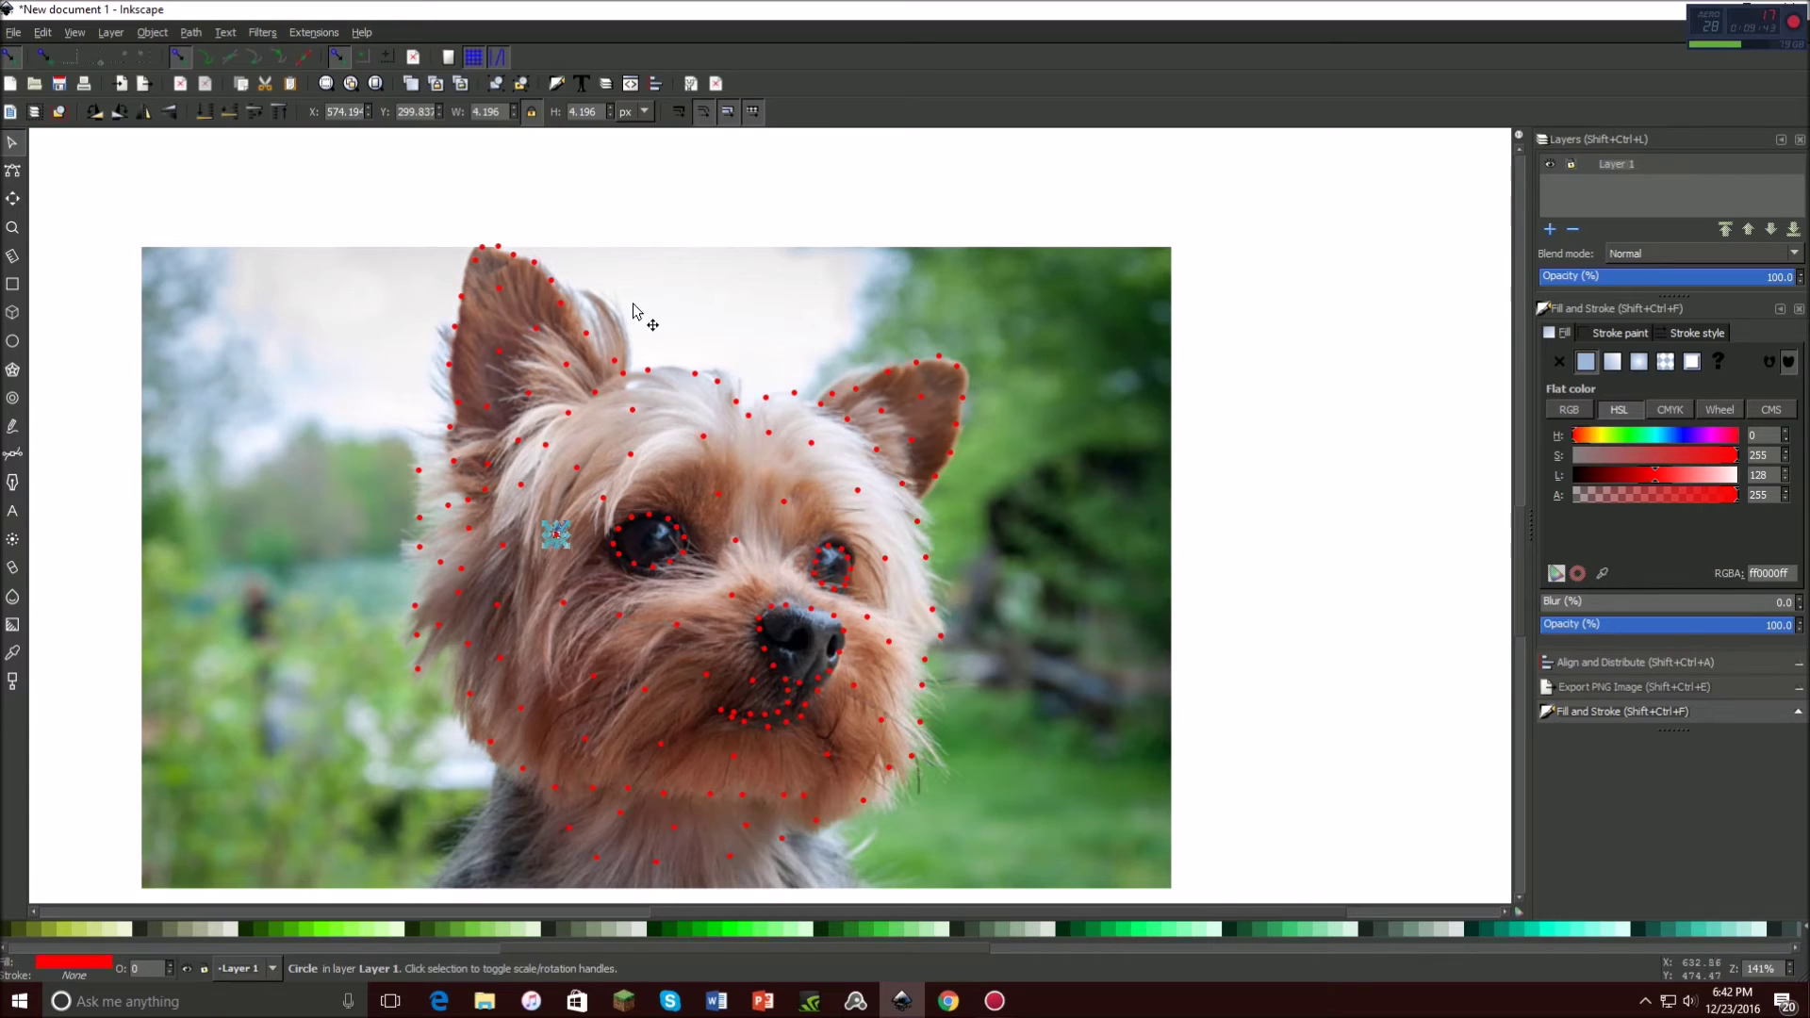
Delete the selected red circle to the left of the left-hand eye.
scroll(886, 531, down, 2)
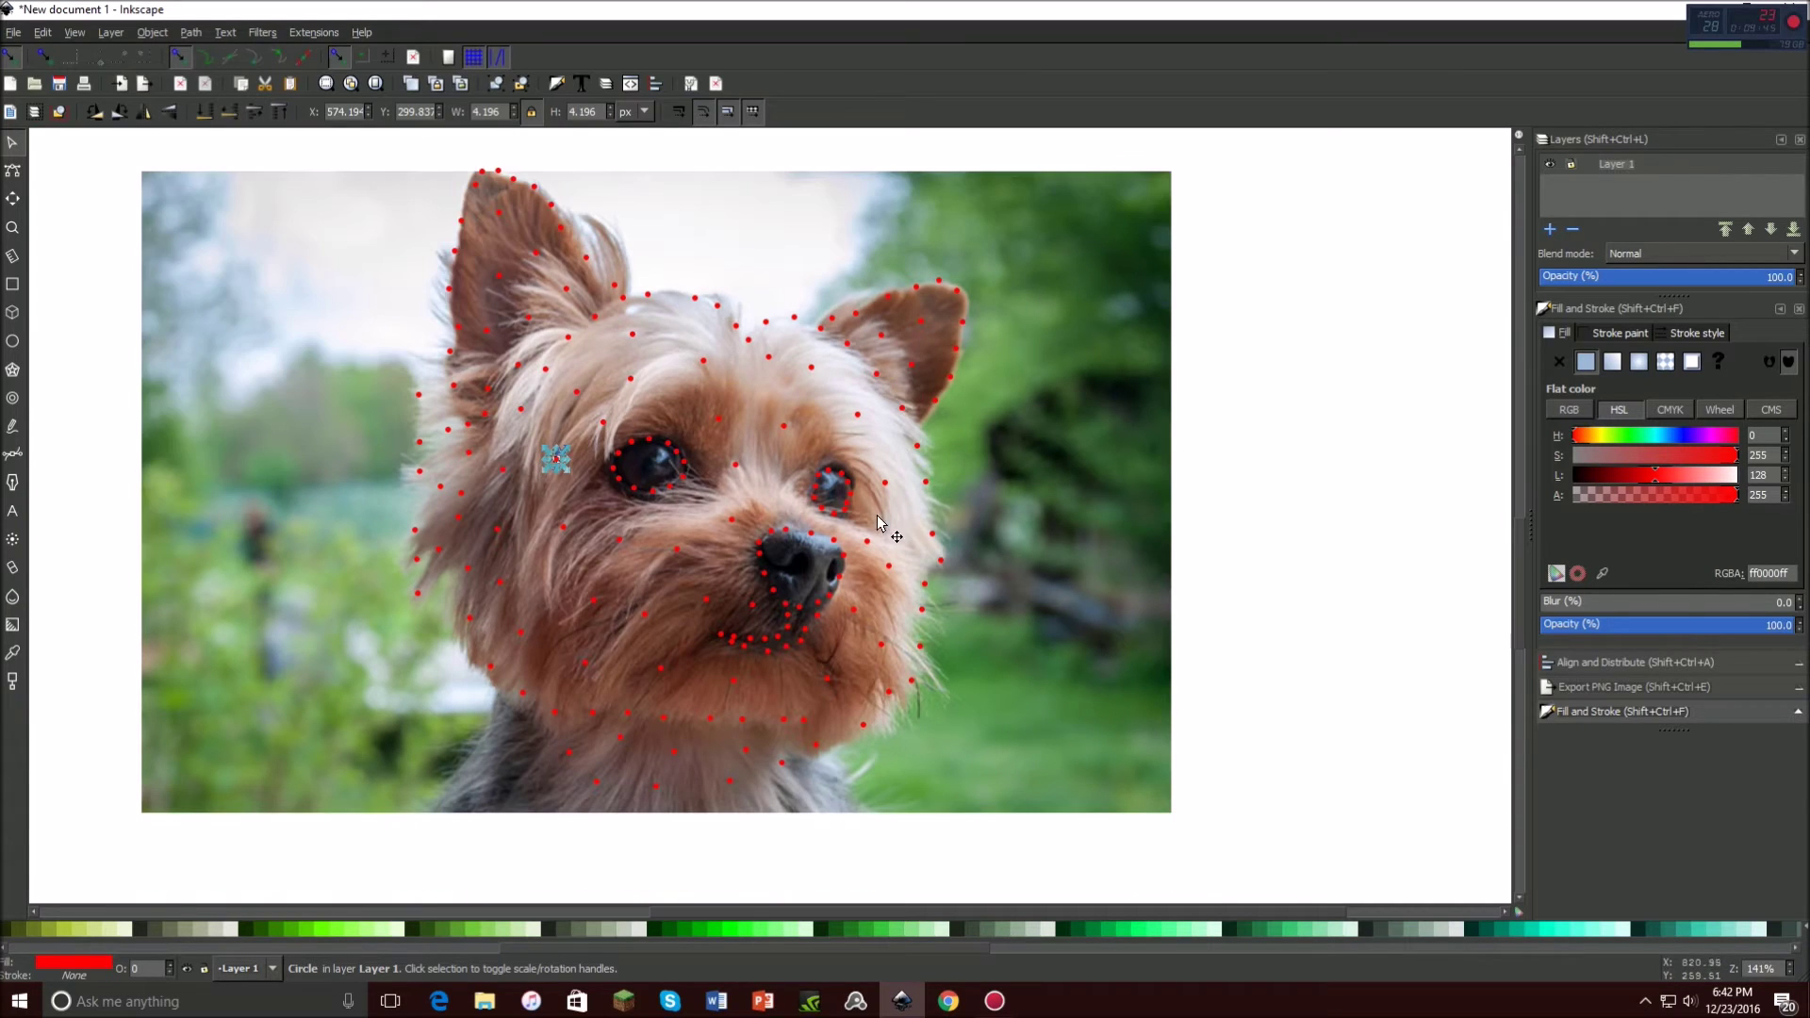
key(Delete)
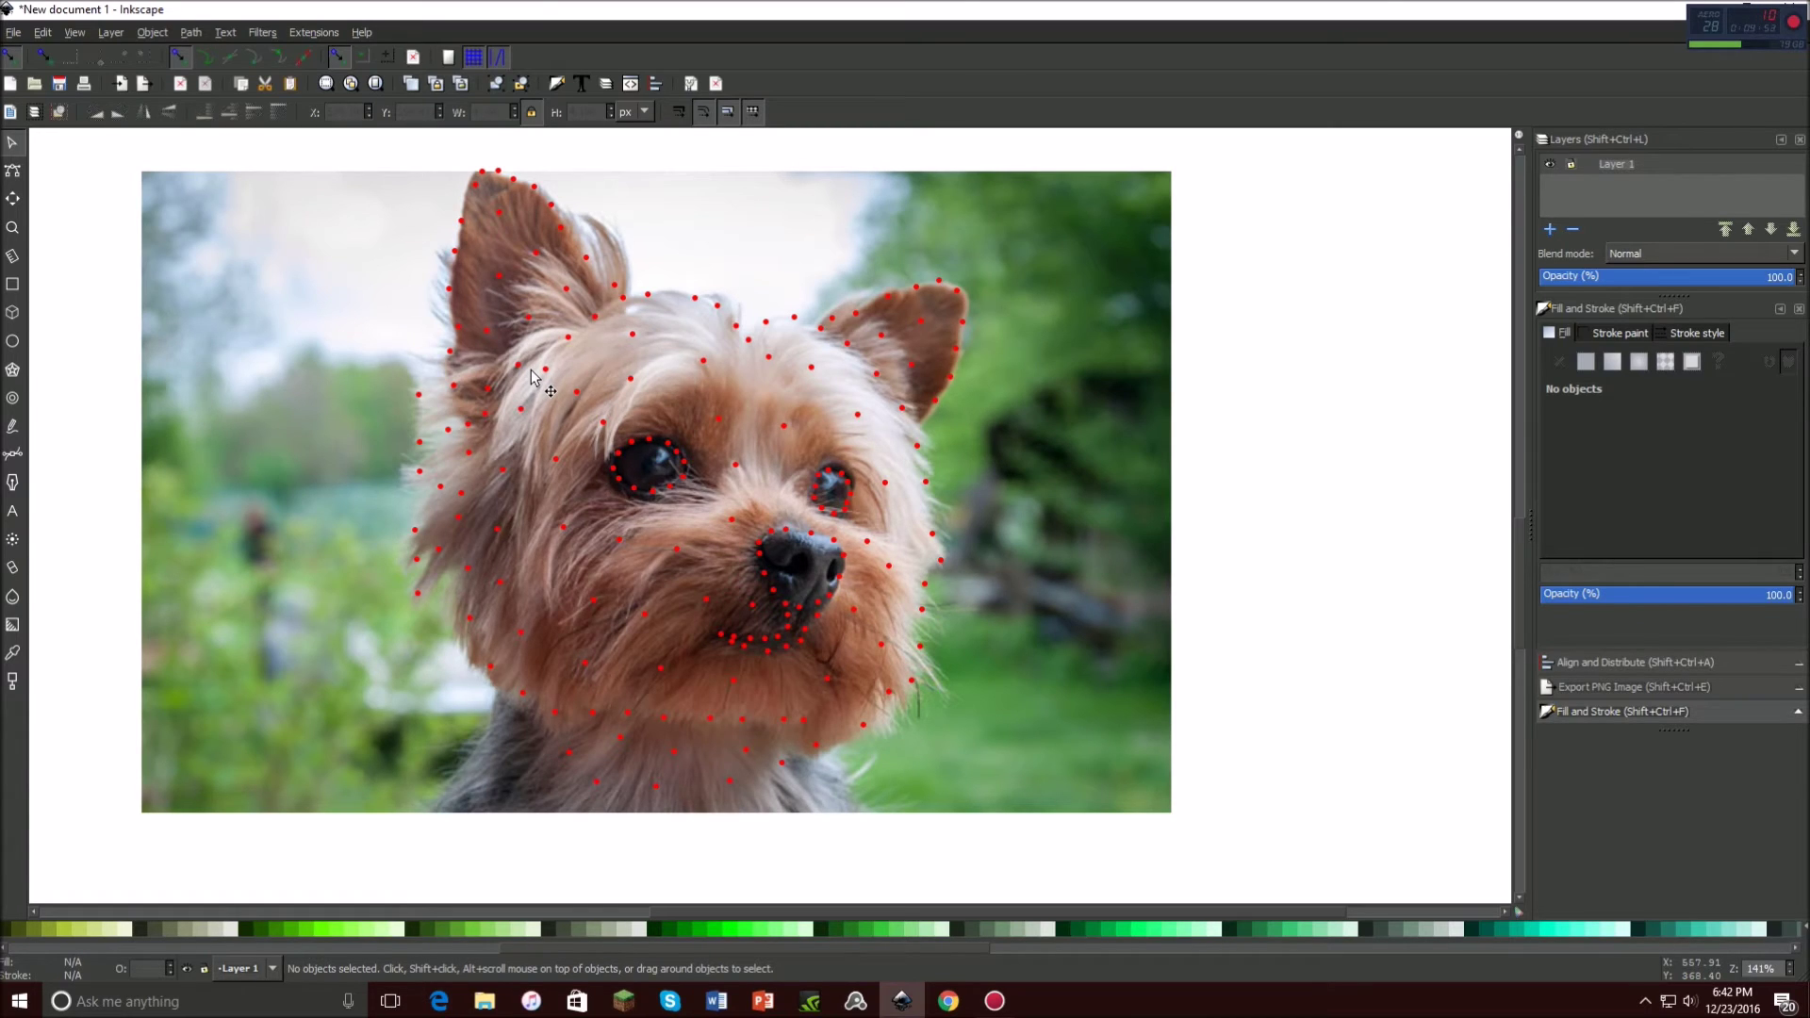
scroll(537, 377, up, 2)
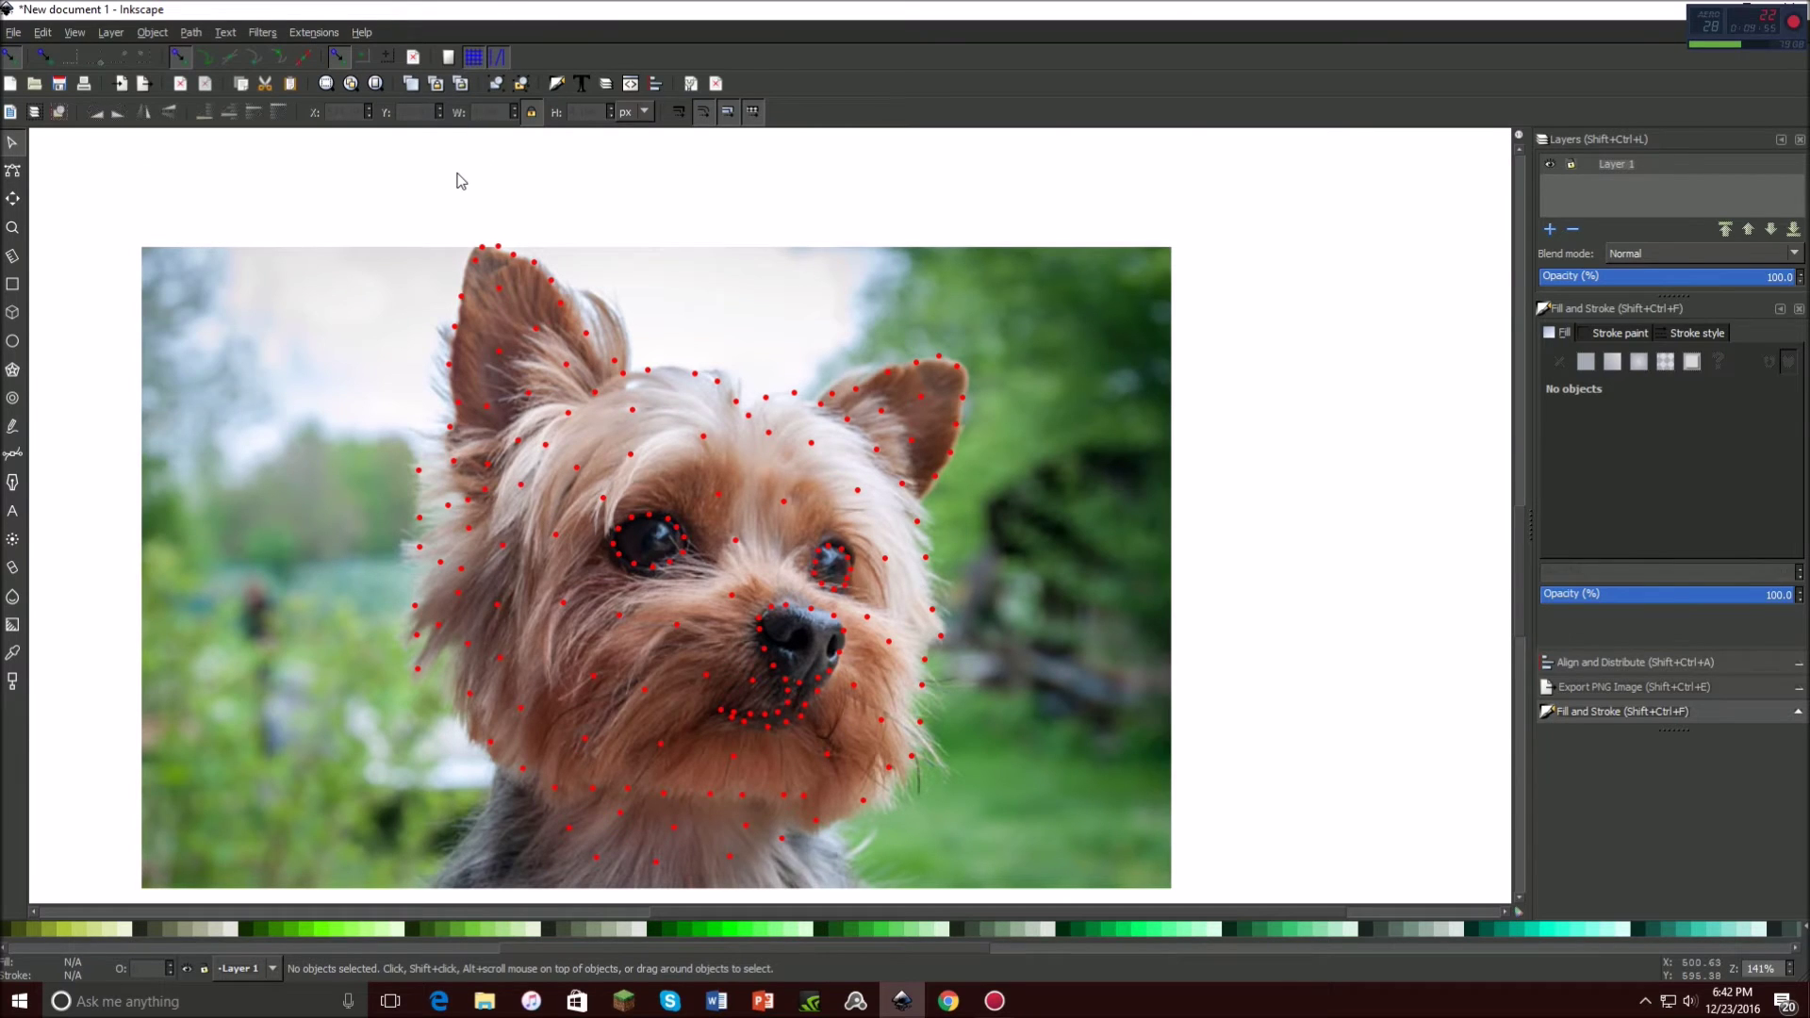
Generate a Delaunay Triangulation from all the red circles on the dog, using the Voronoi Diagram extension.
scroll(456, 179, down, 1)
scroll(573, 273, down, 1)
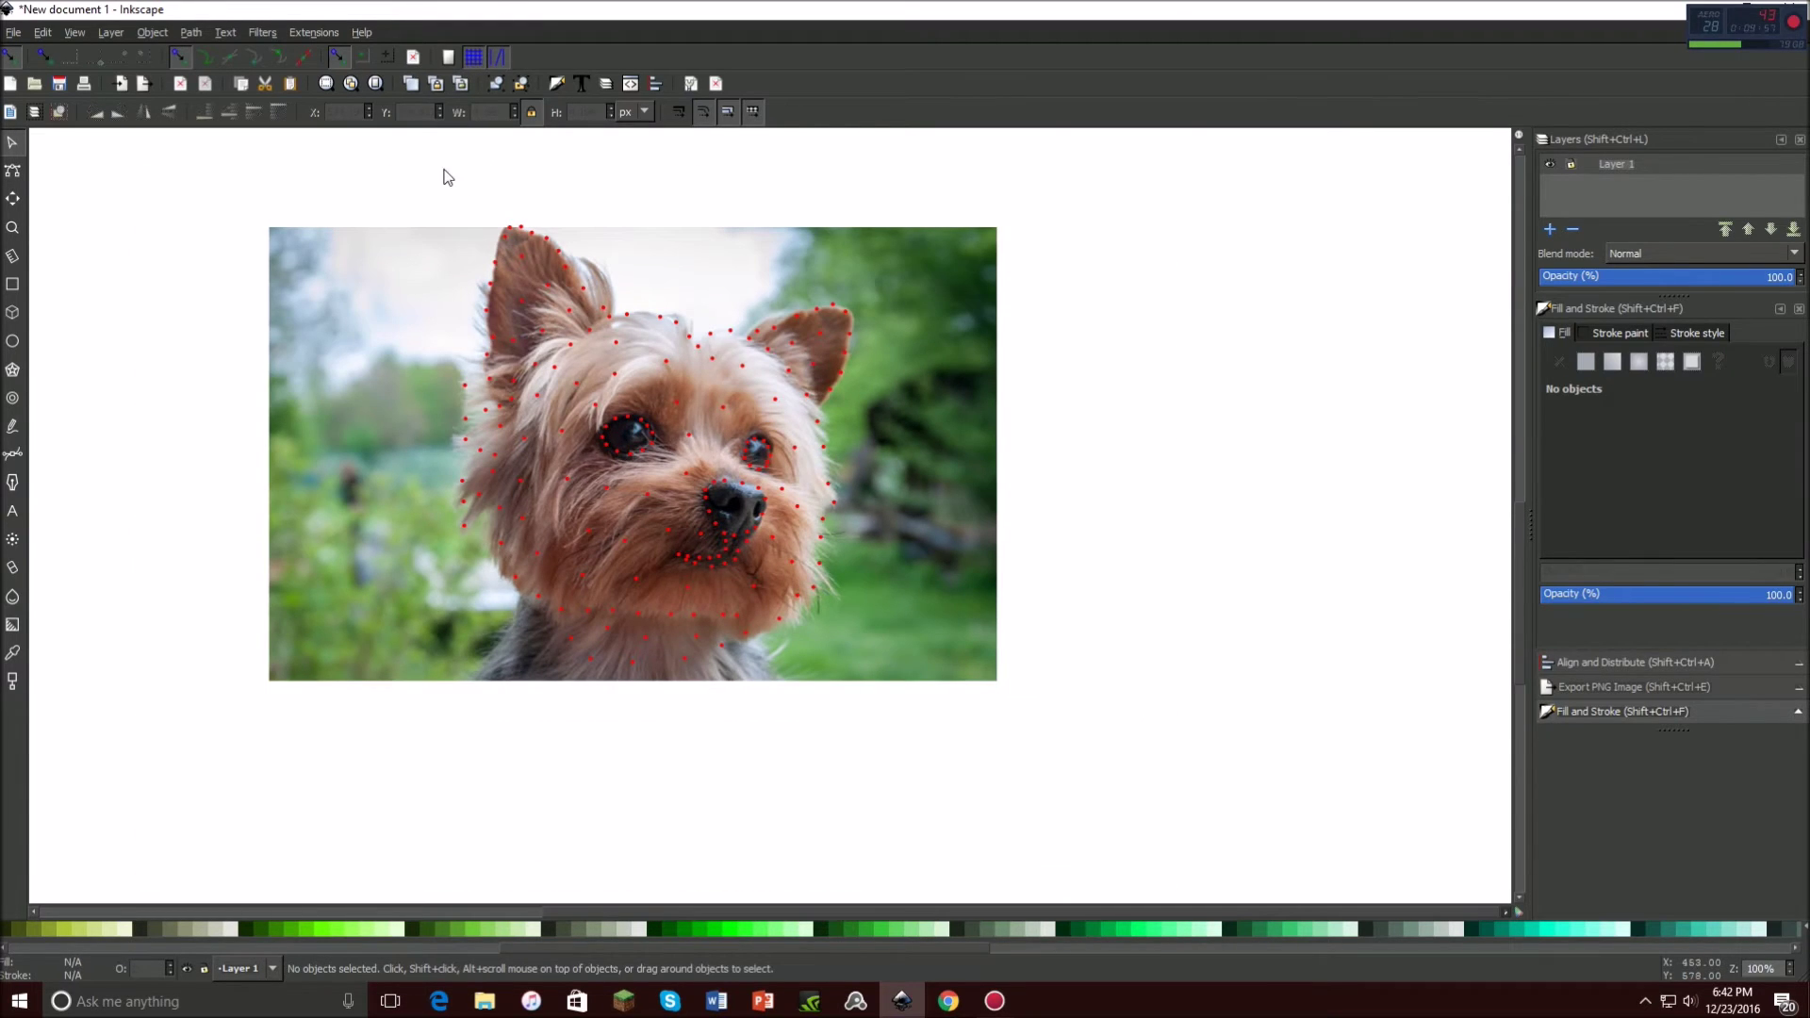
mouse_move(373, 151)
mouse_down()
mouse_move(852, 716)
mouse_move(941, 766)
mouse_up()
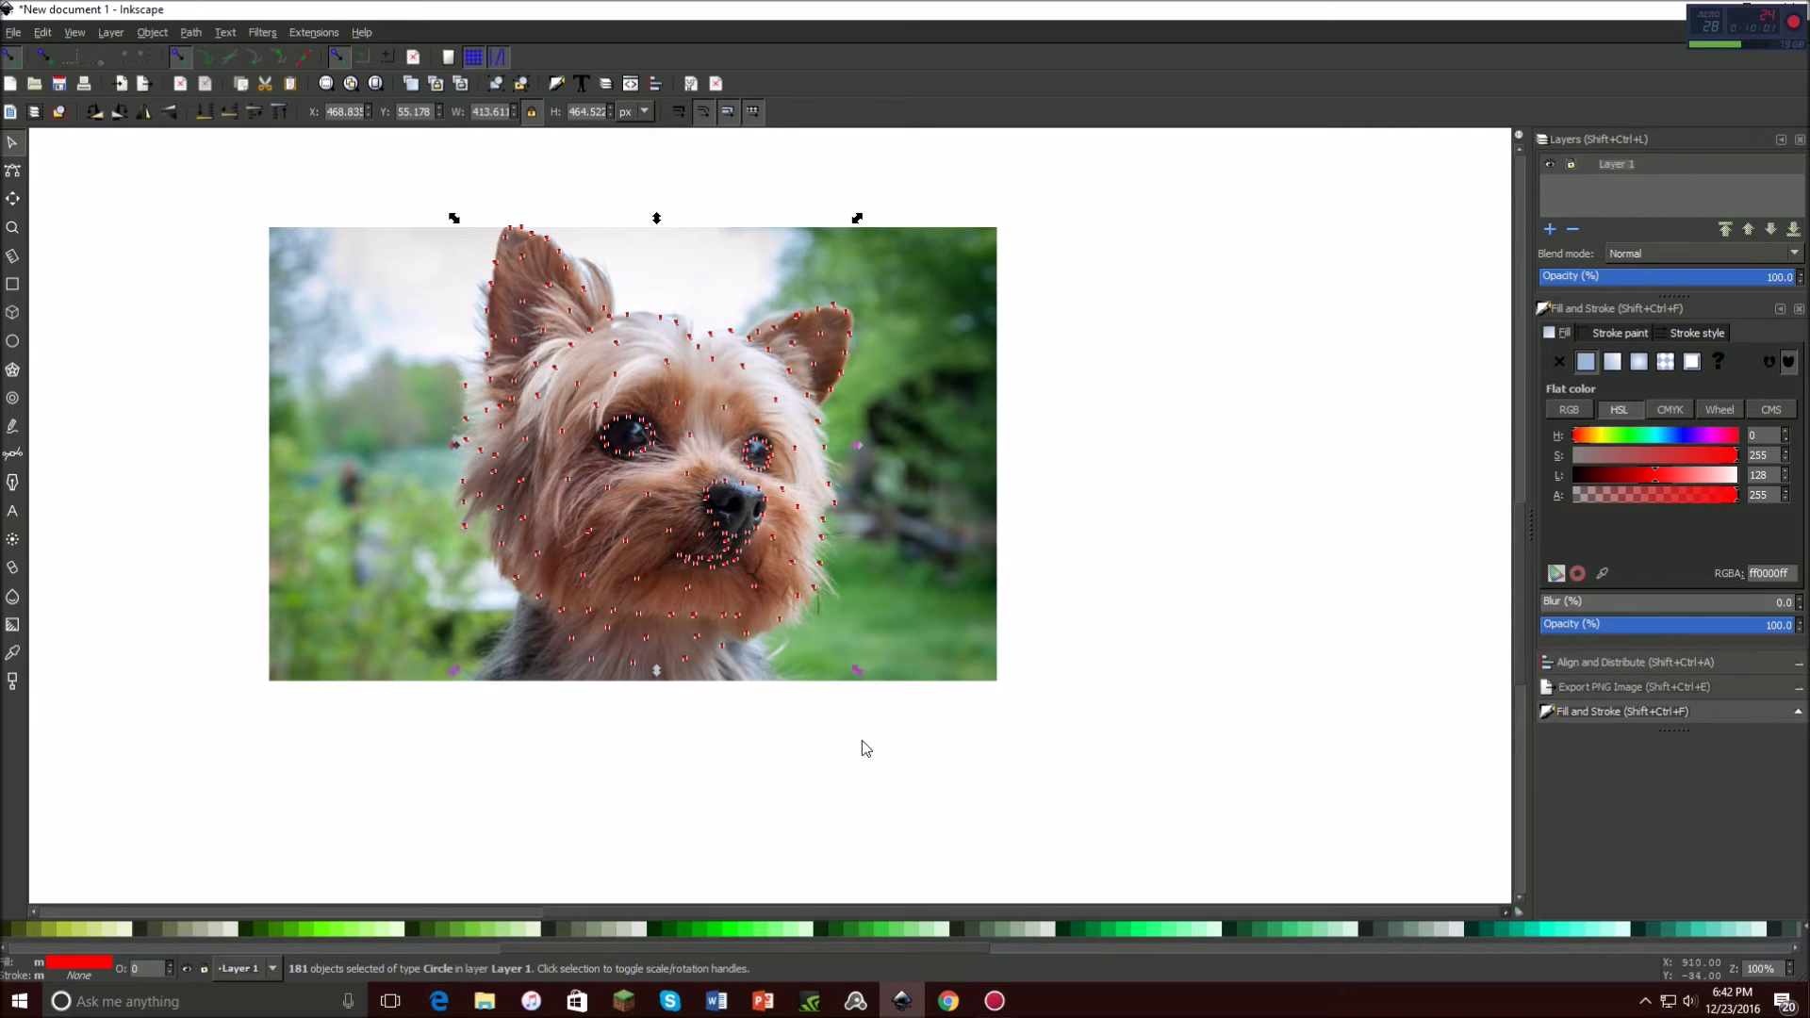
click(324, 34)
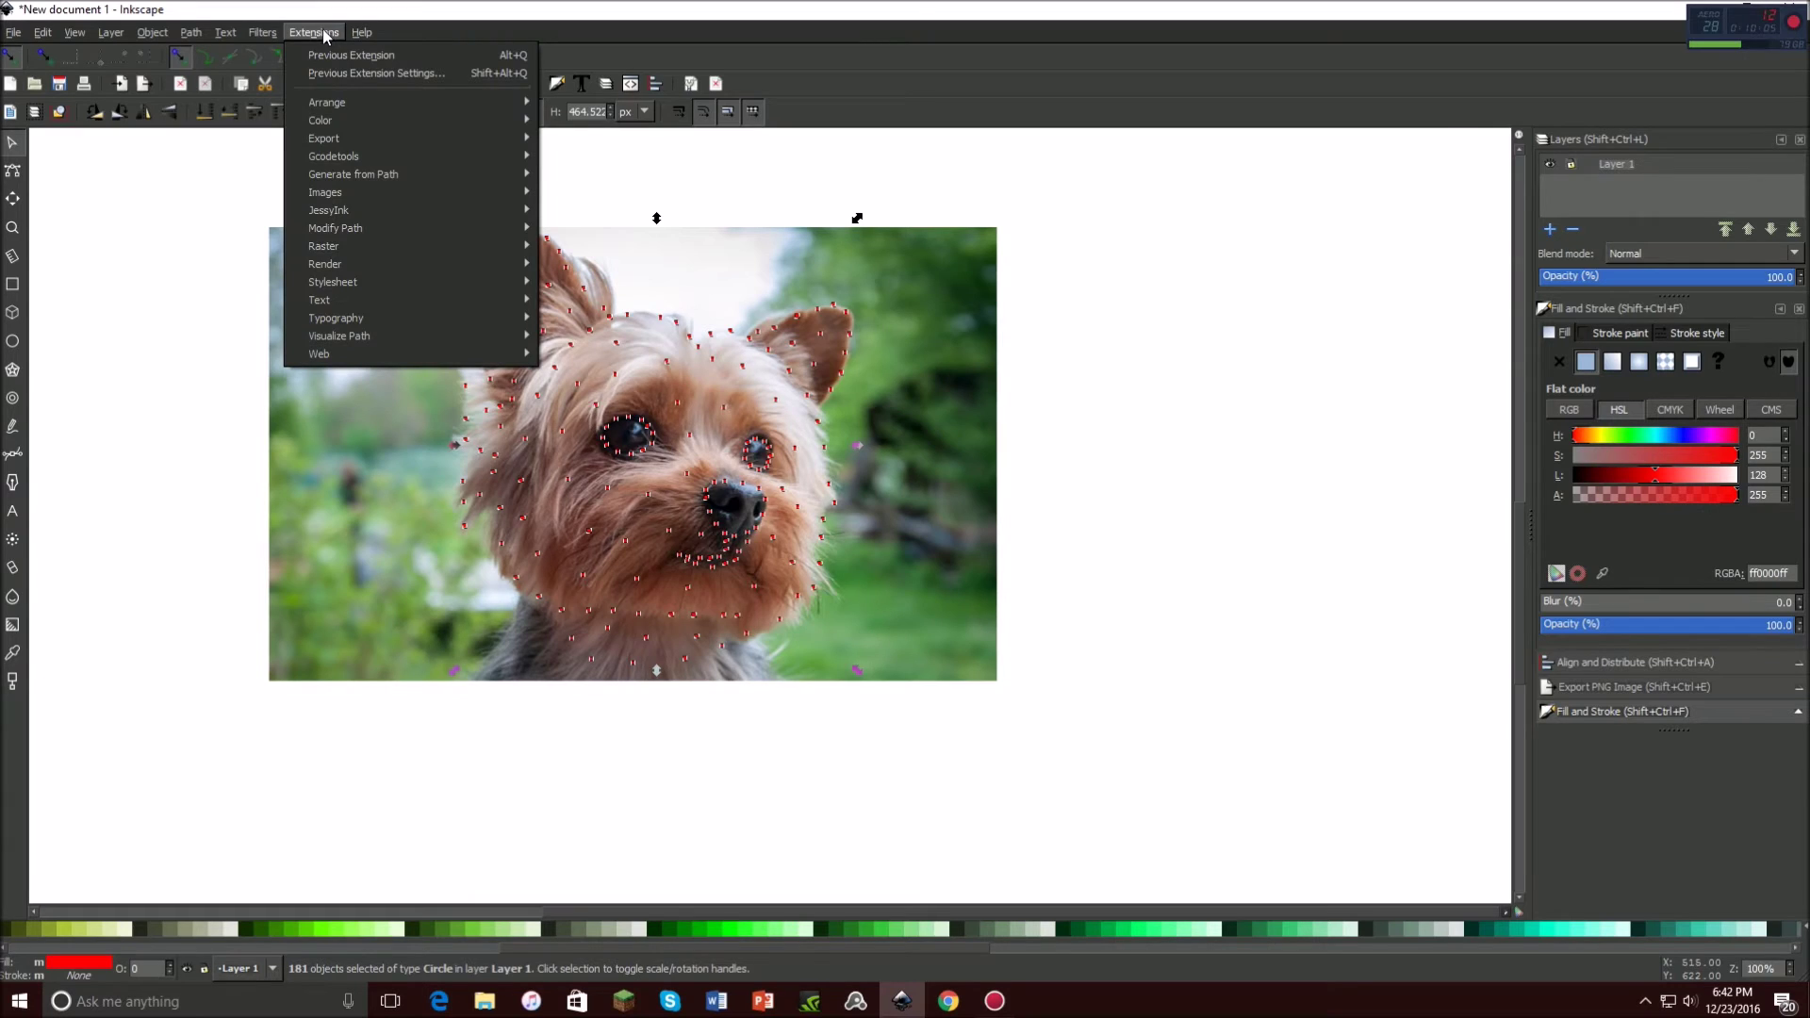
mouse_move(356, 173)
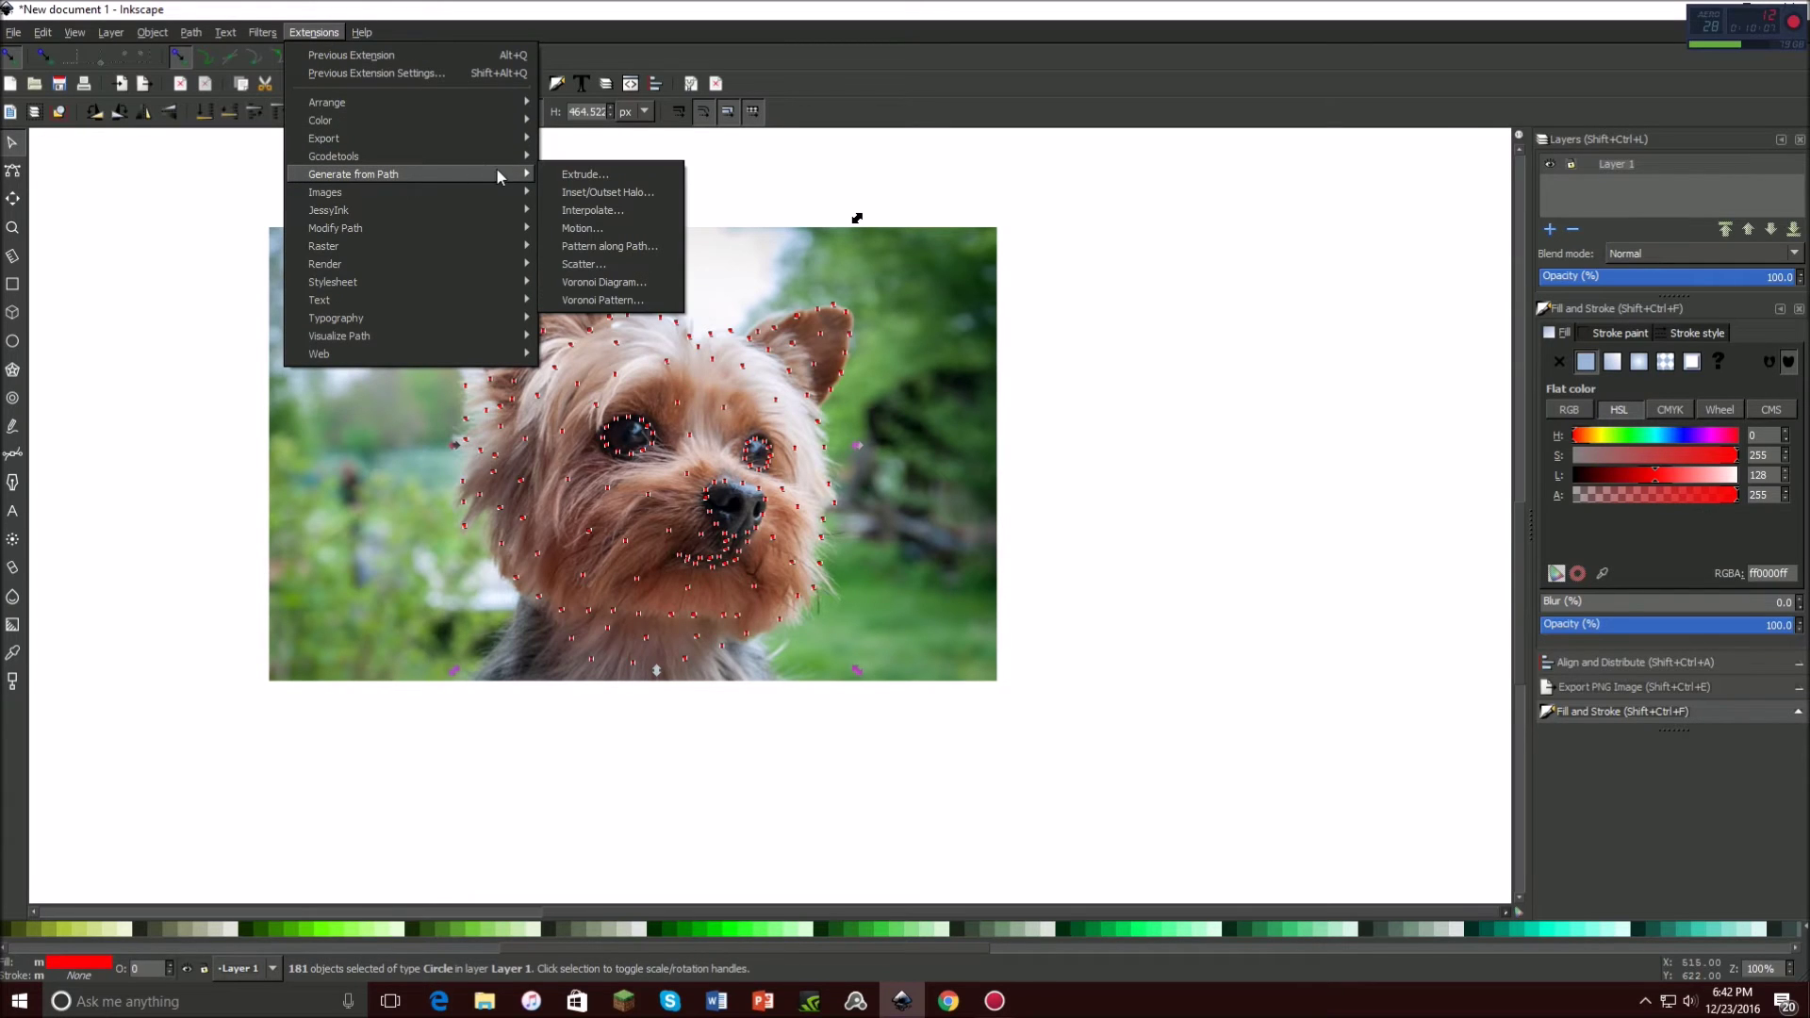
click(619, 281)
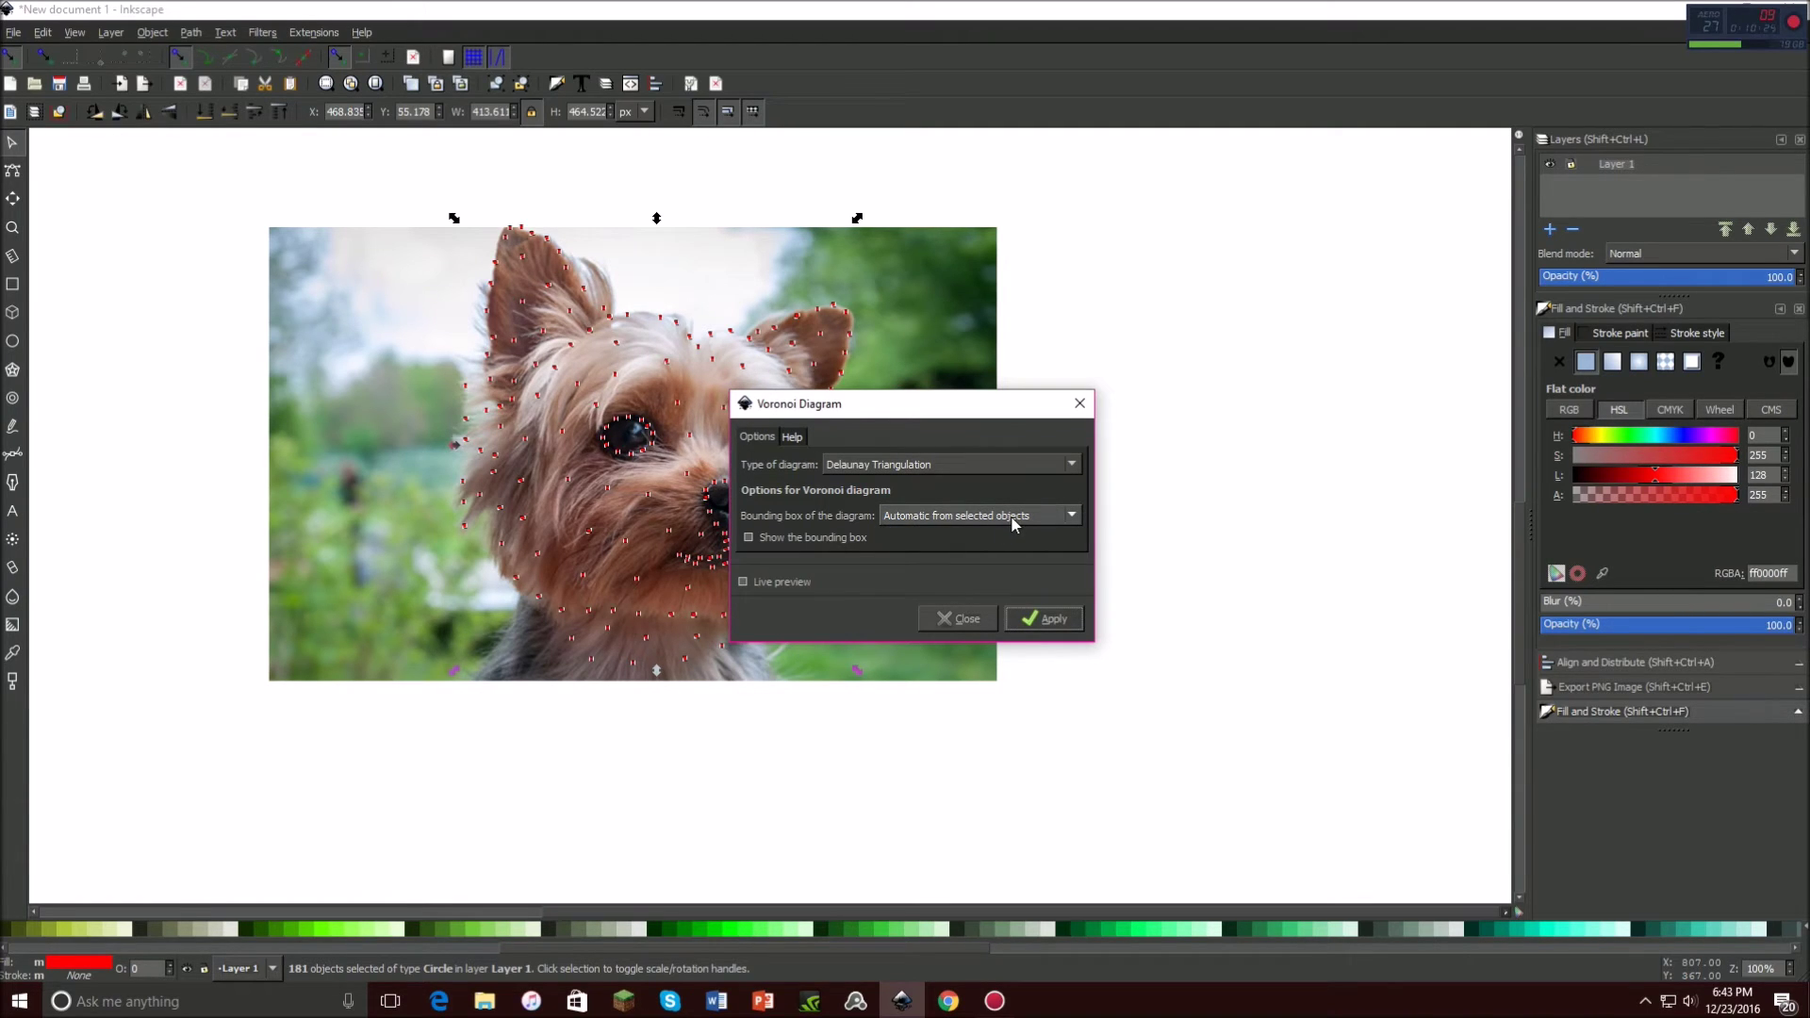
click(1048, 620)
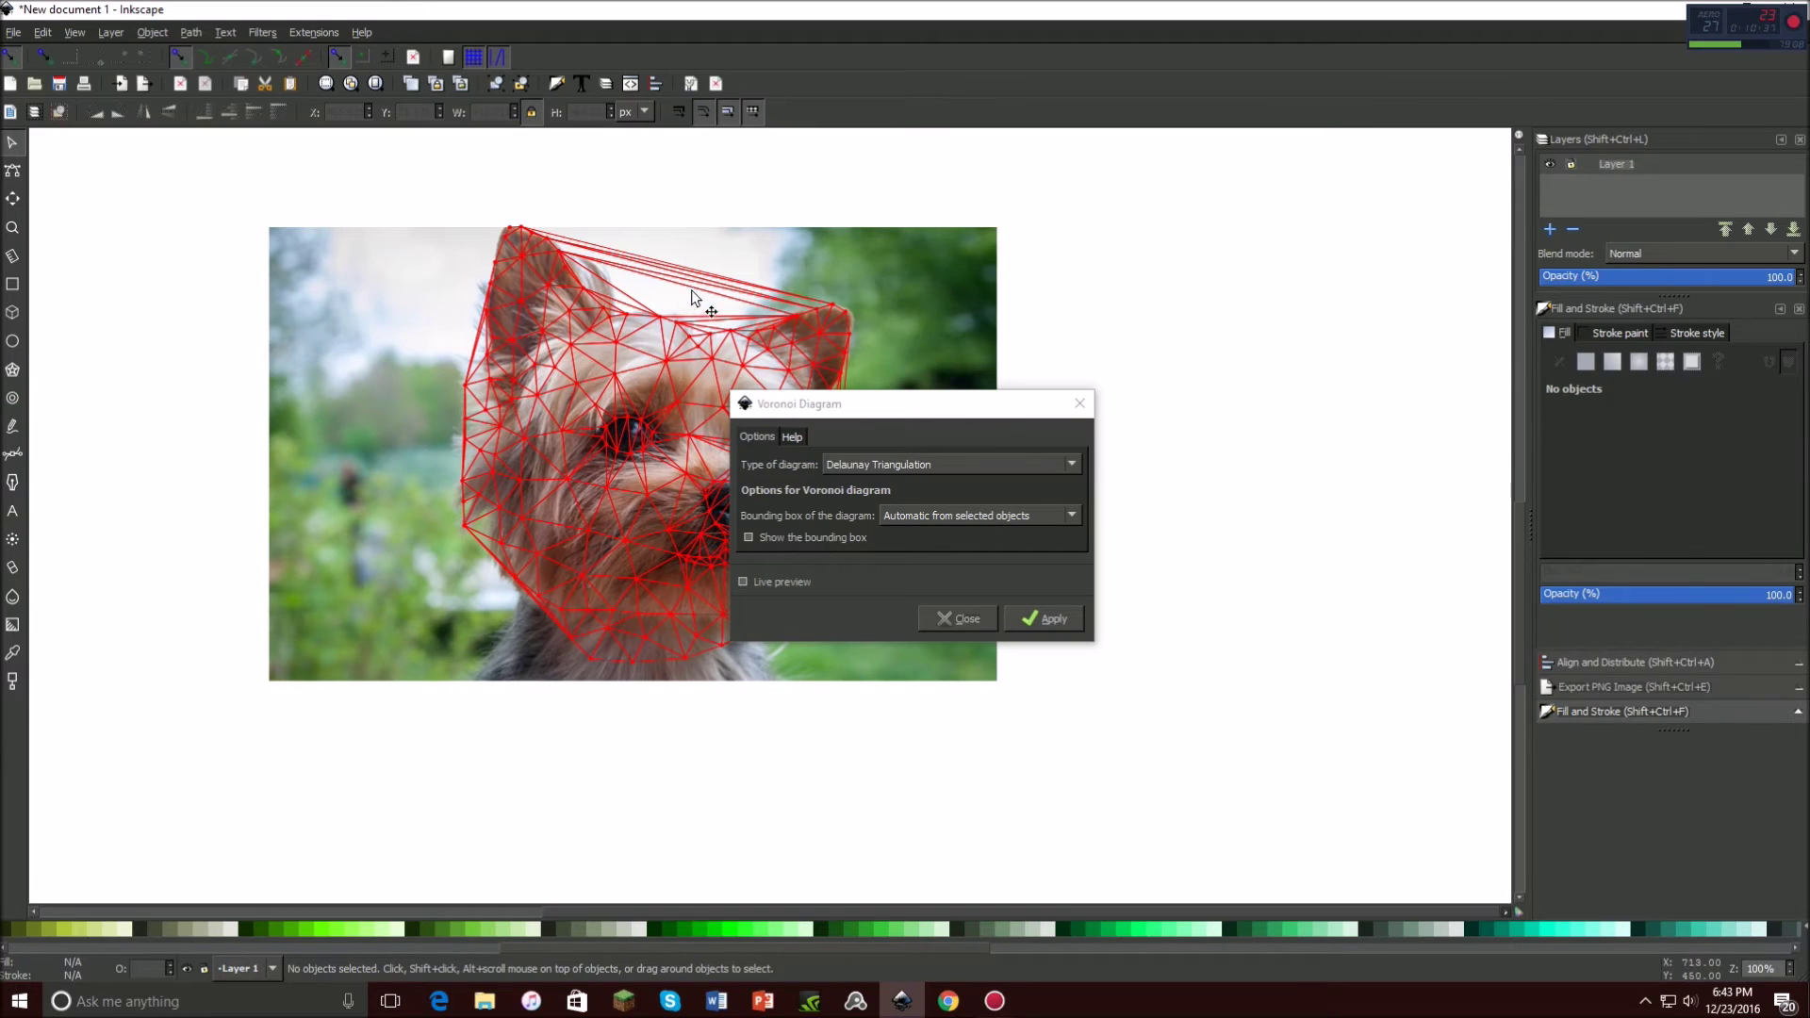
click(1080, 407)
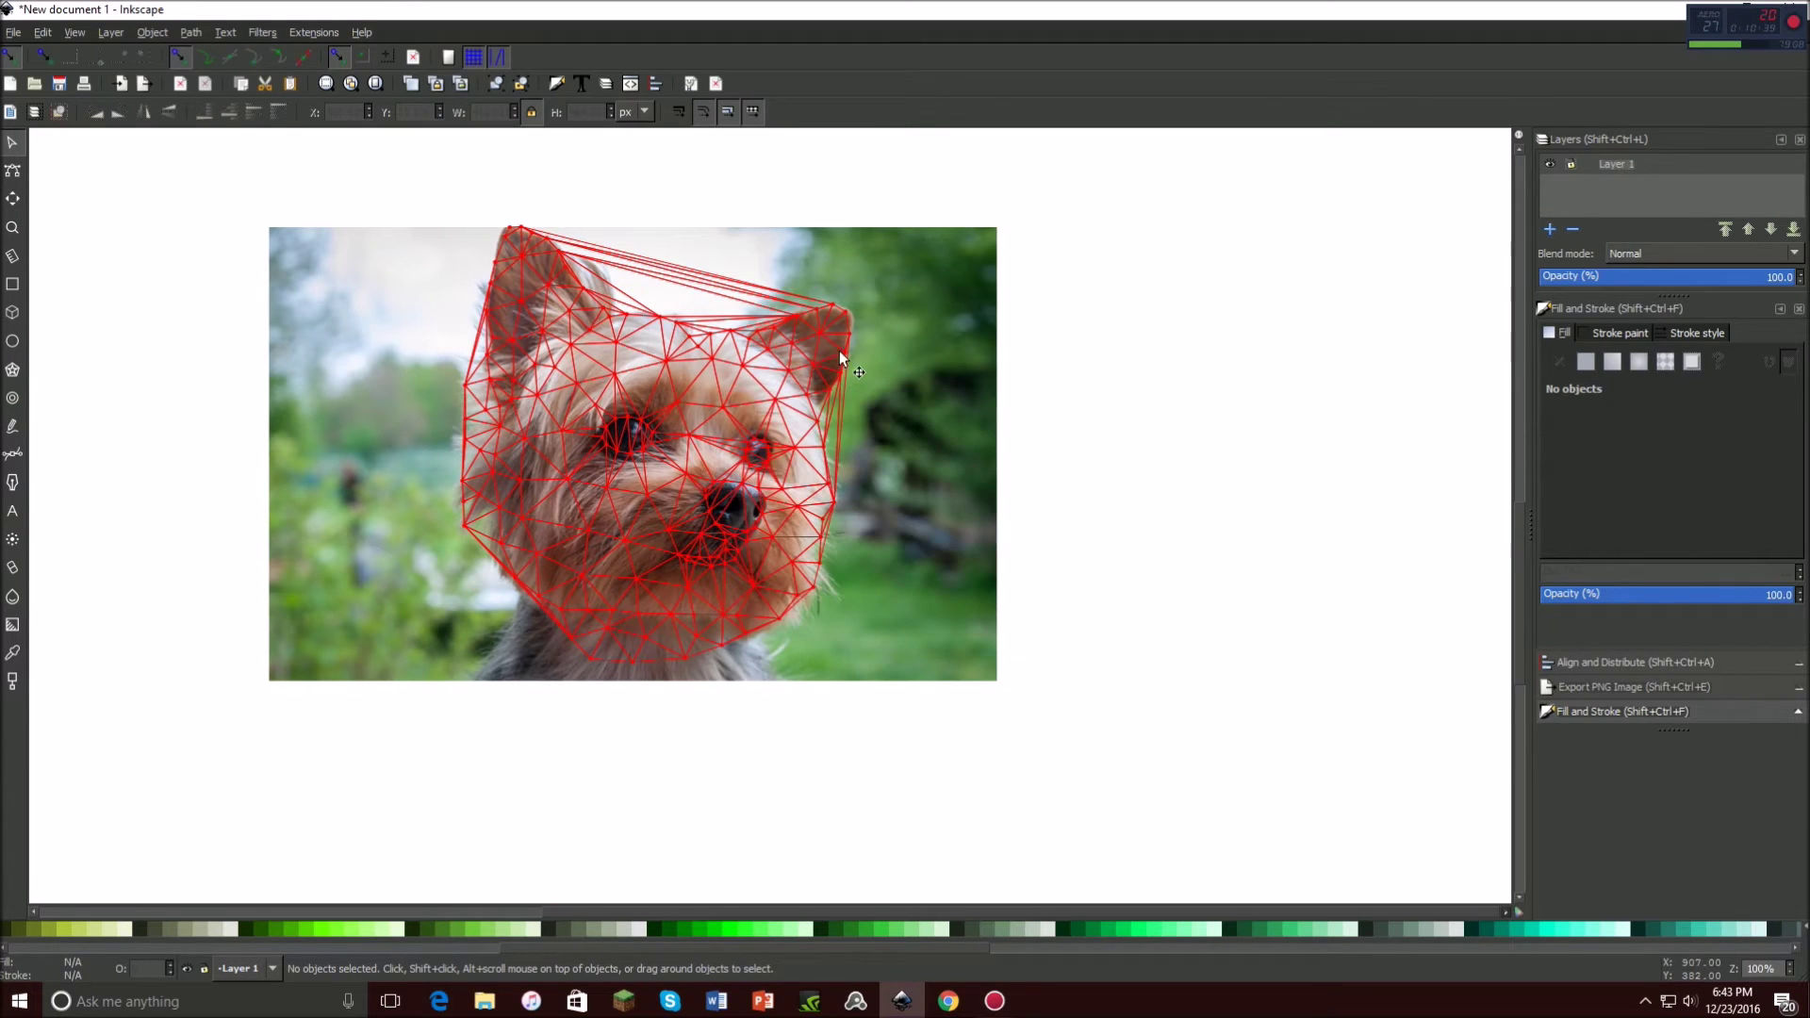
Delete the long triangles that span the empty background between the tips of the two ears.
scroll(721, 354, up, 4)
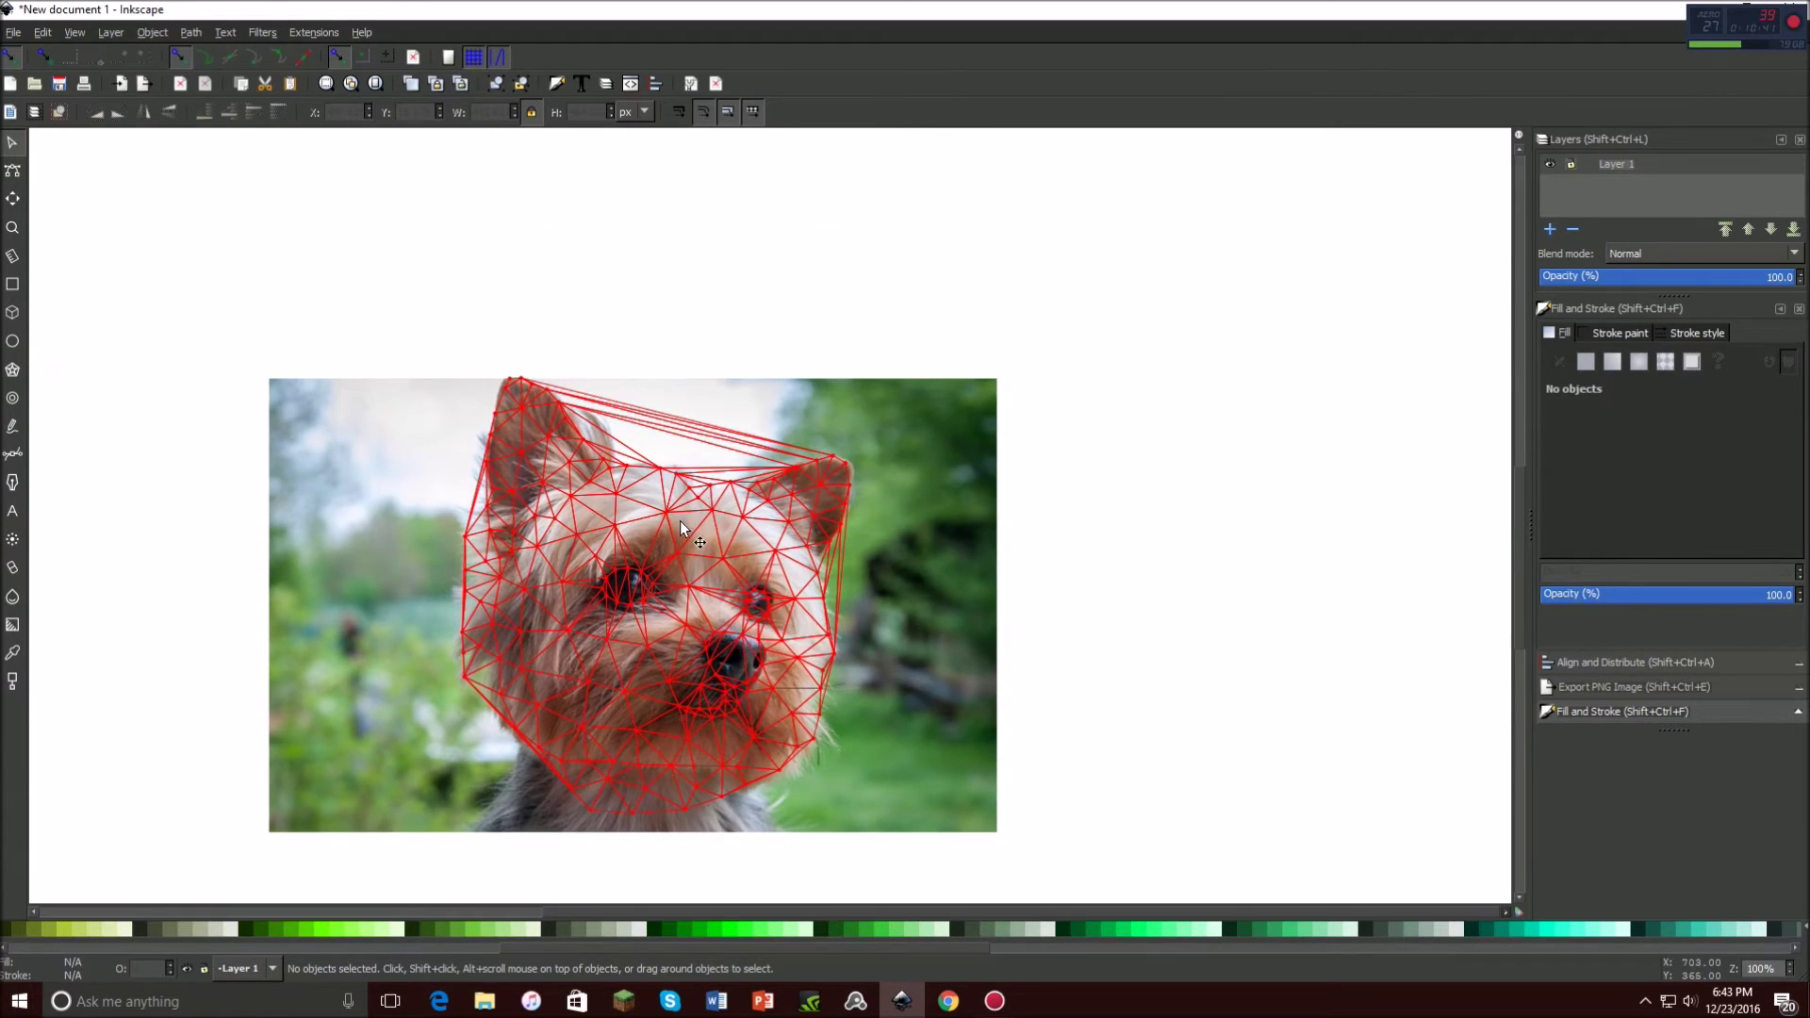
scroll(723, 356, down, 4)
scroll(726, 363, up, 2)
ctrl+scroll(744, 375, up, 3)
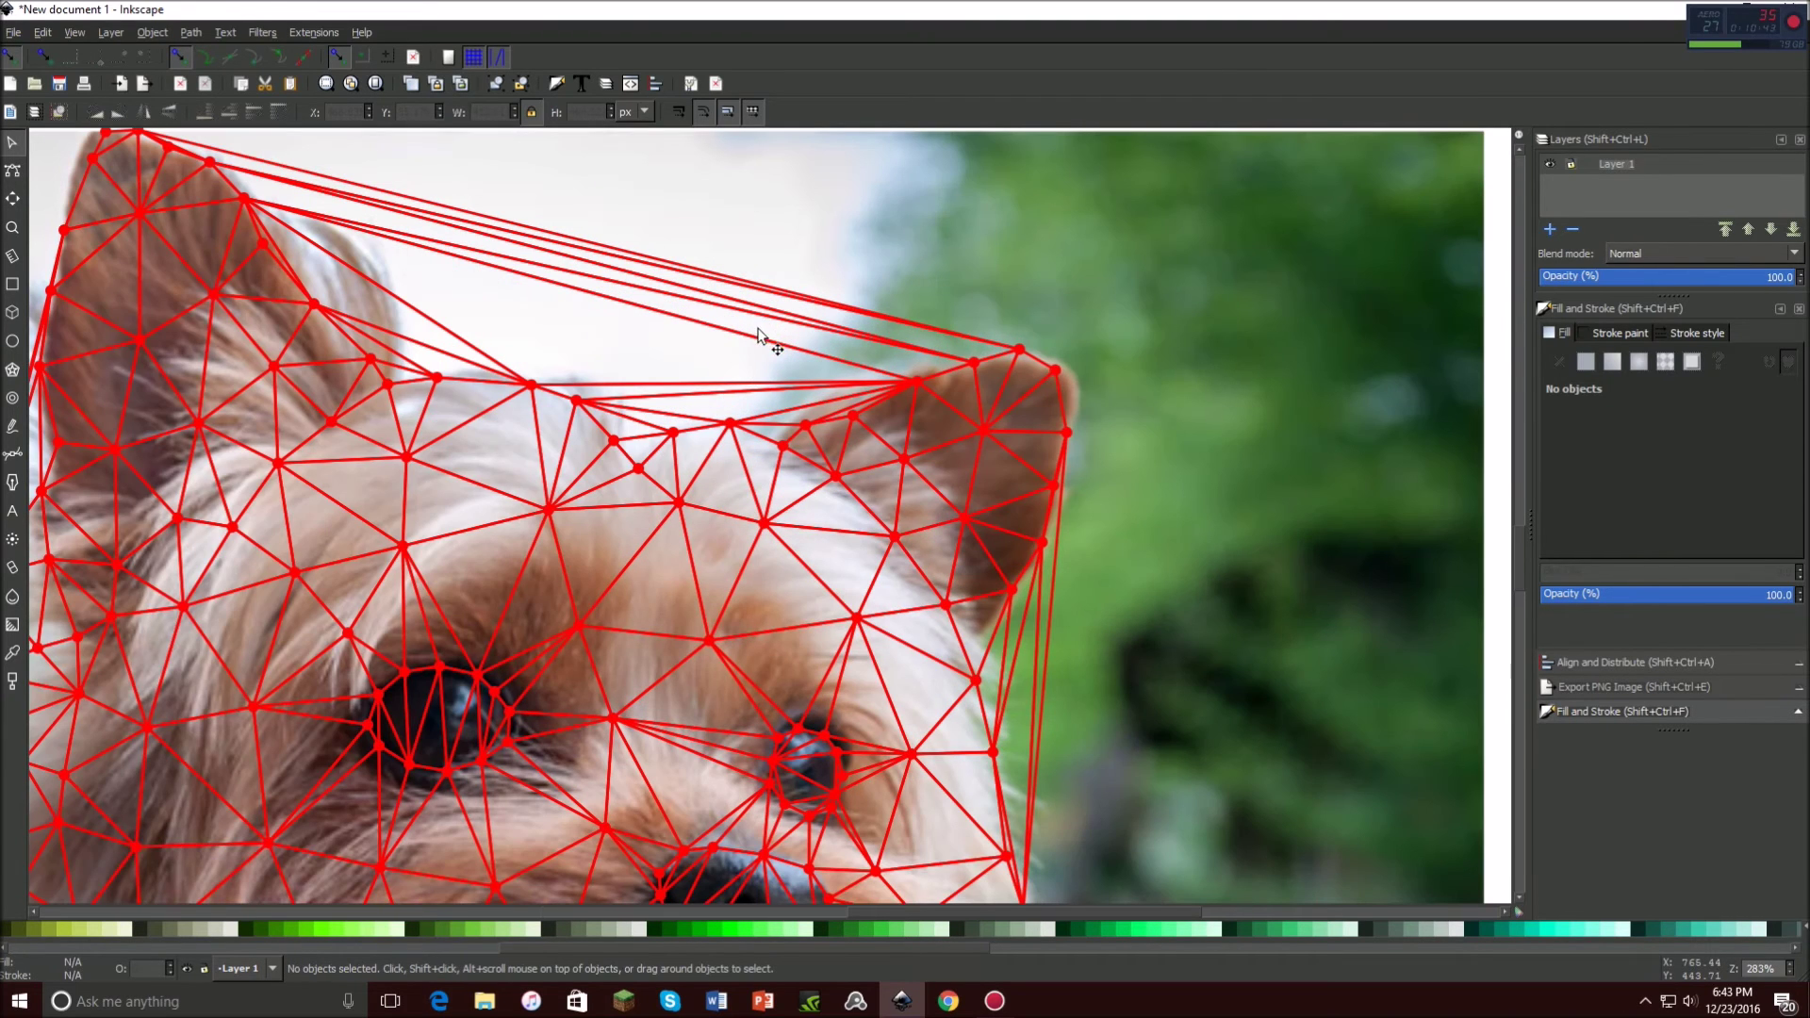
click(751, 342)
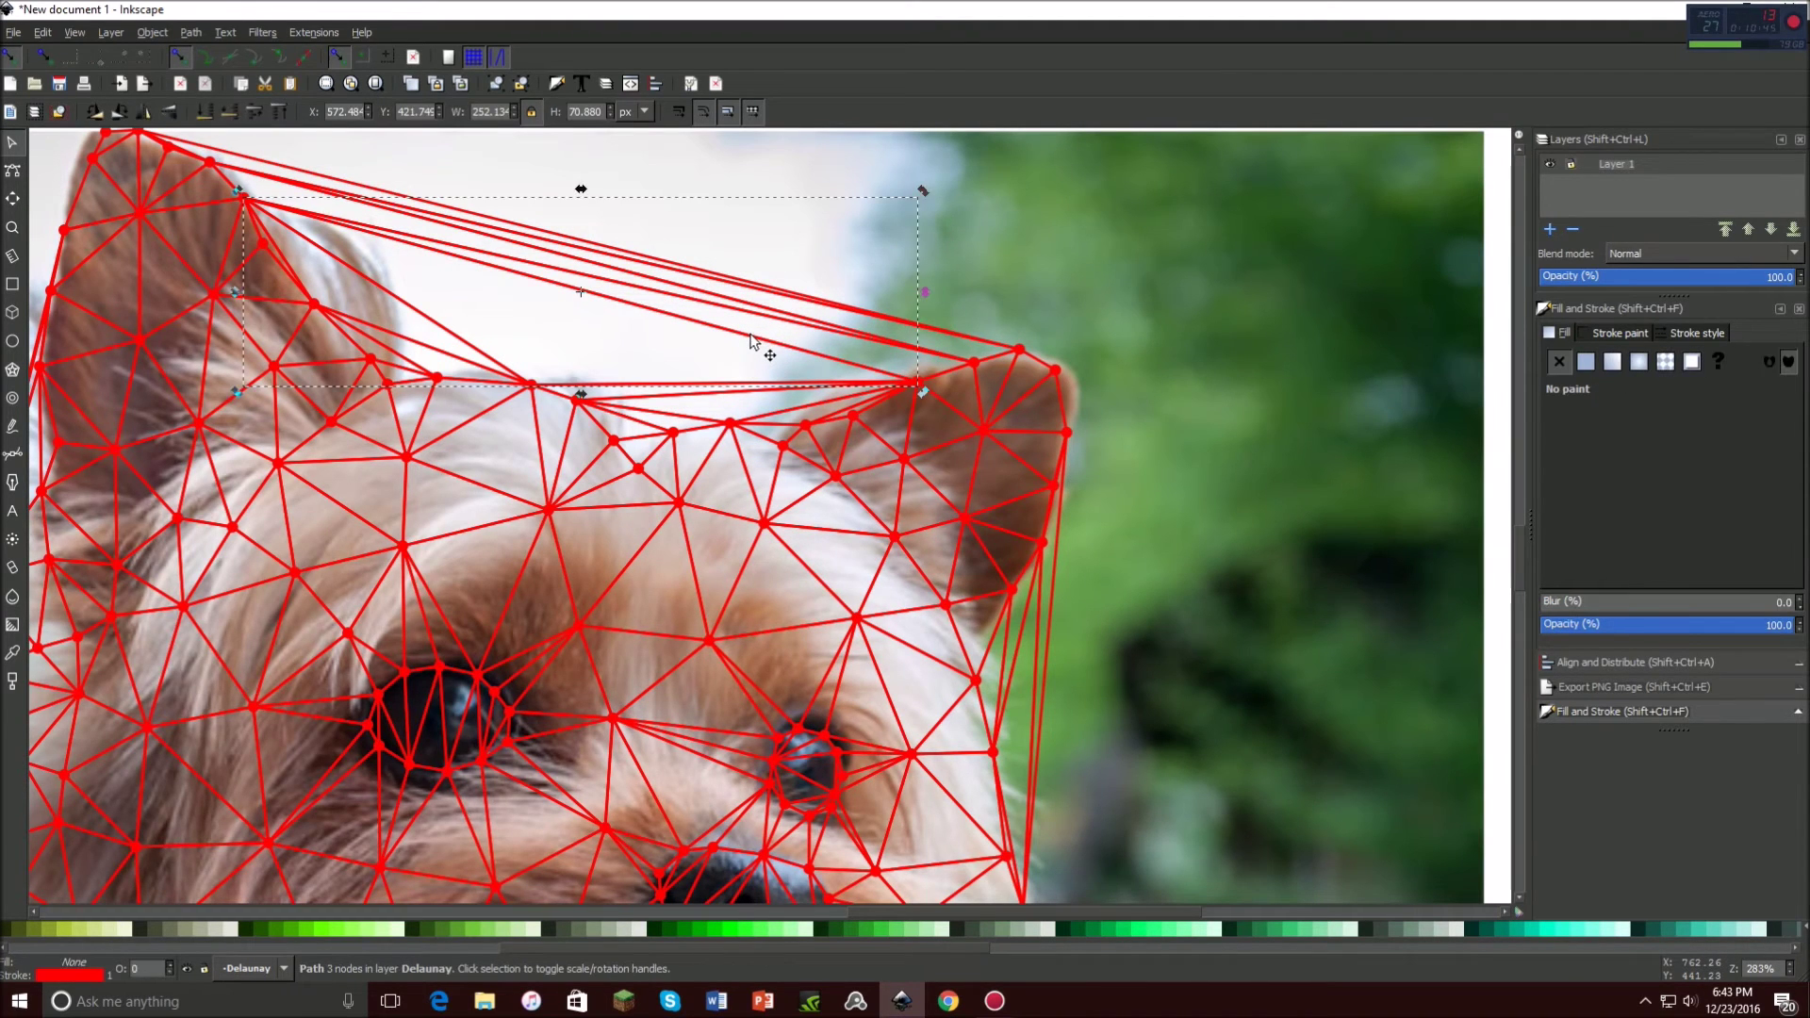
key(Escape)
click(702, 328)
key(Delete)
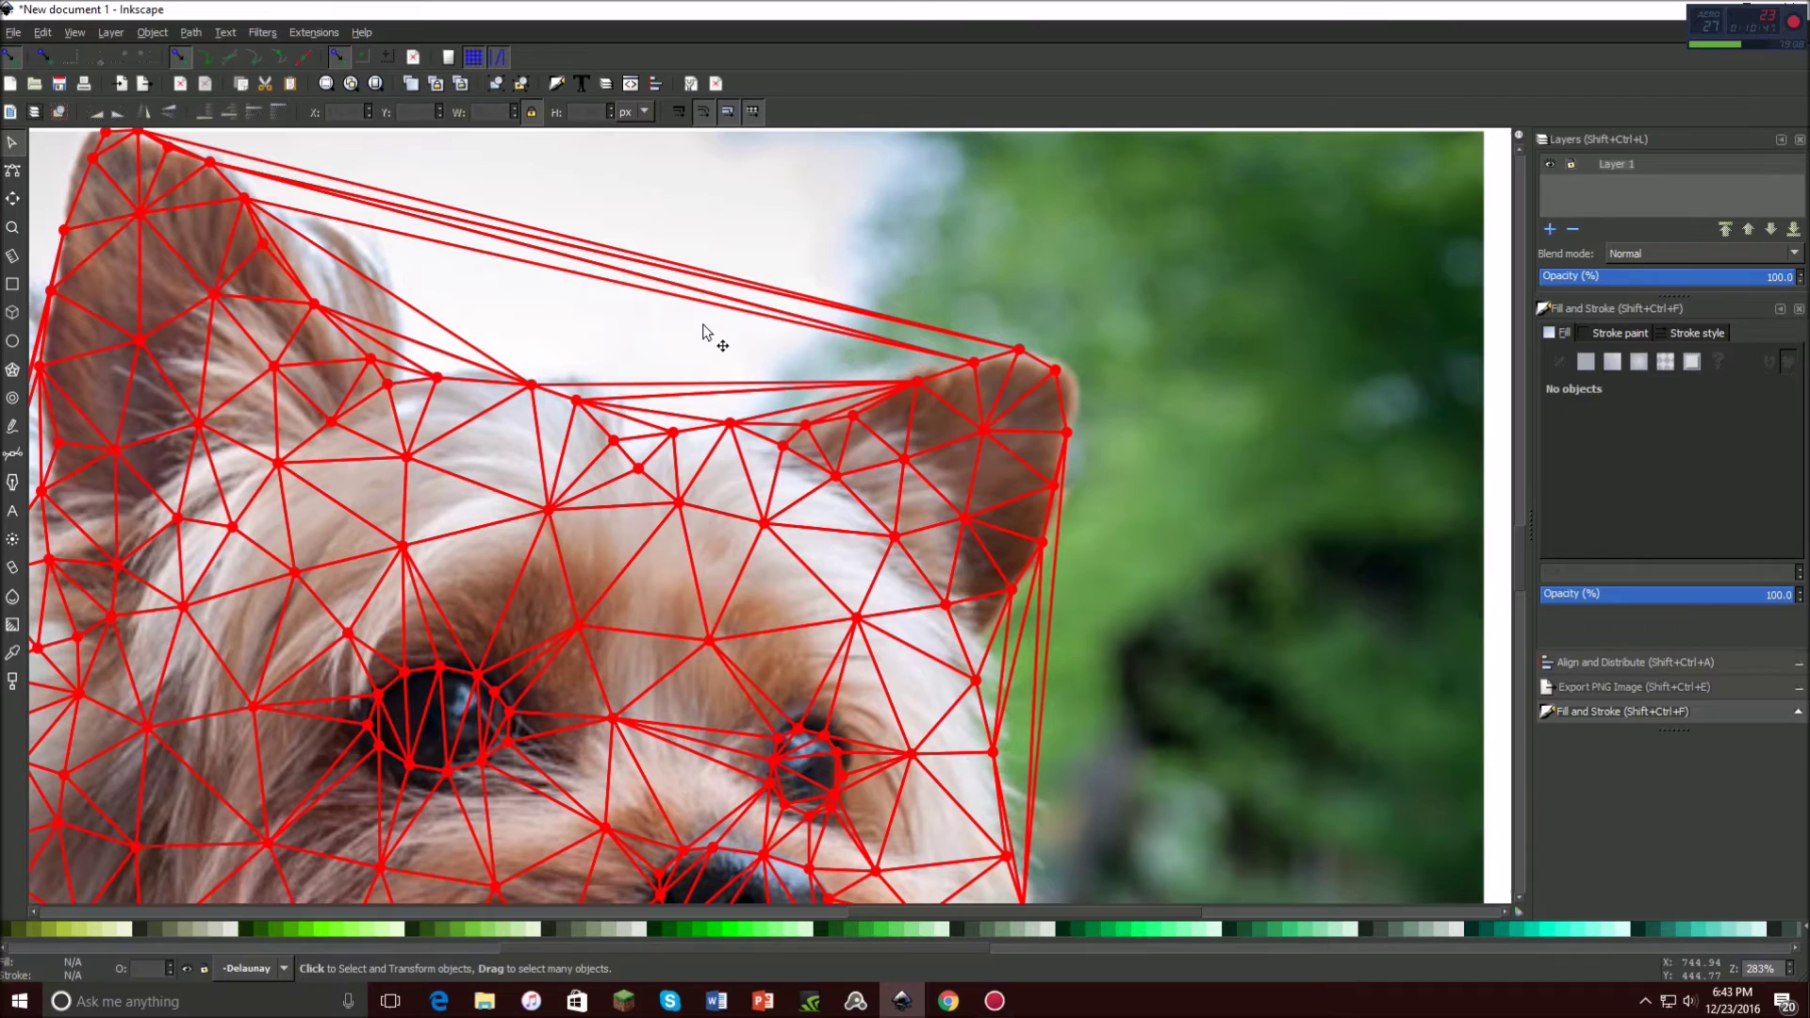
click(692, 291)
key(Delete)
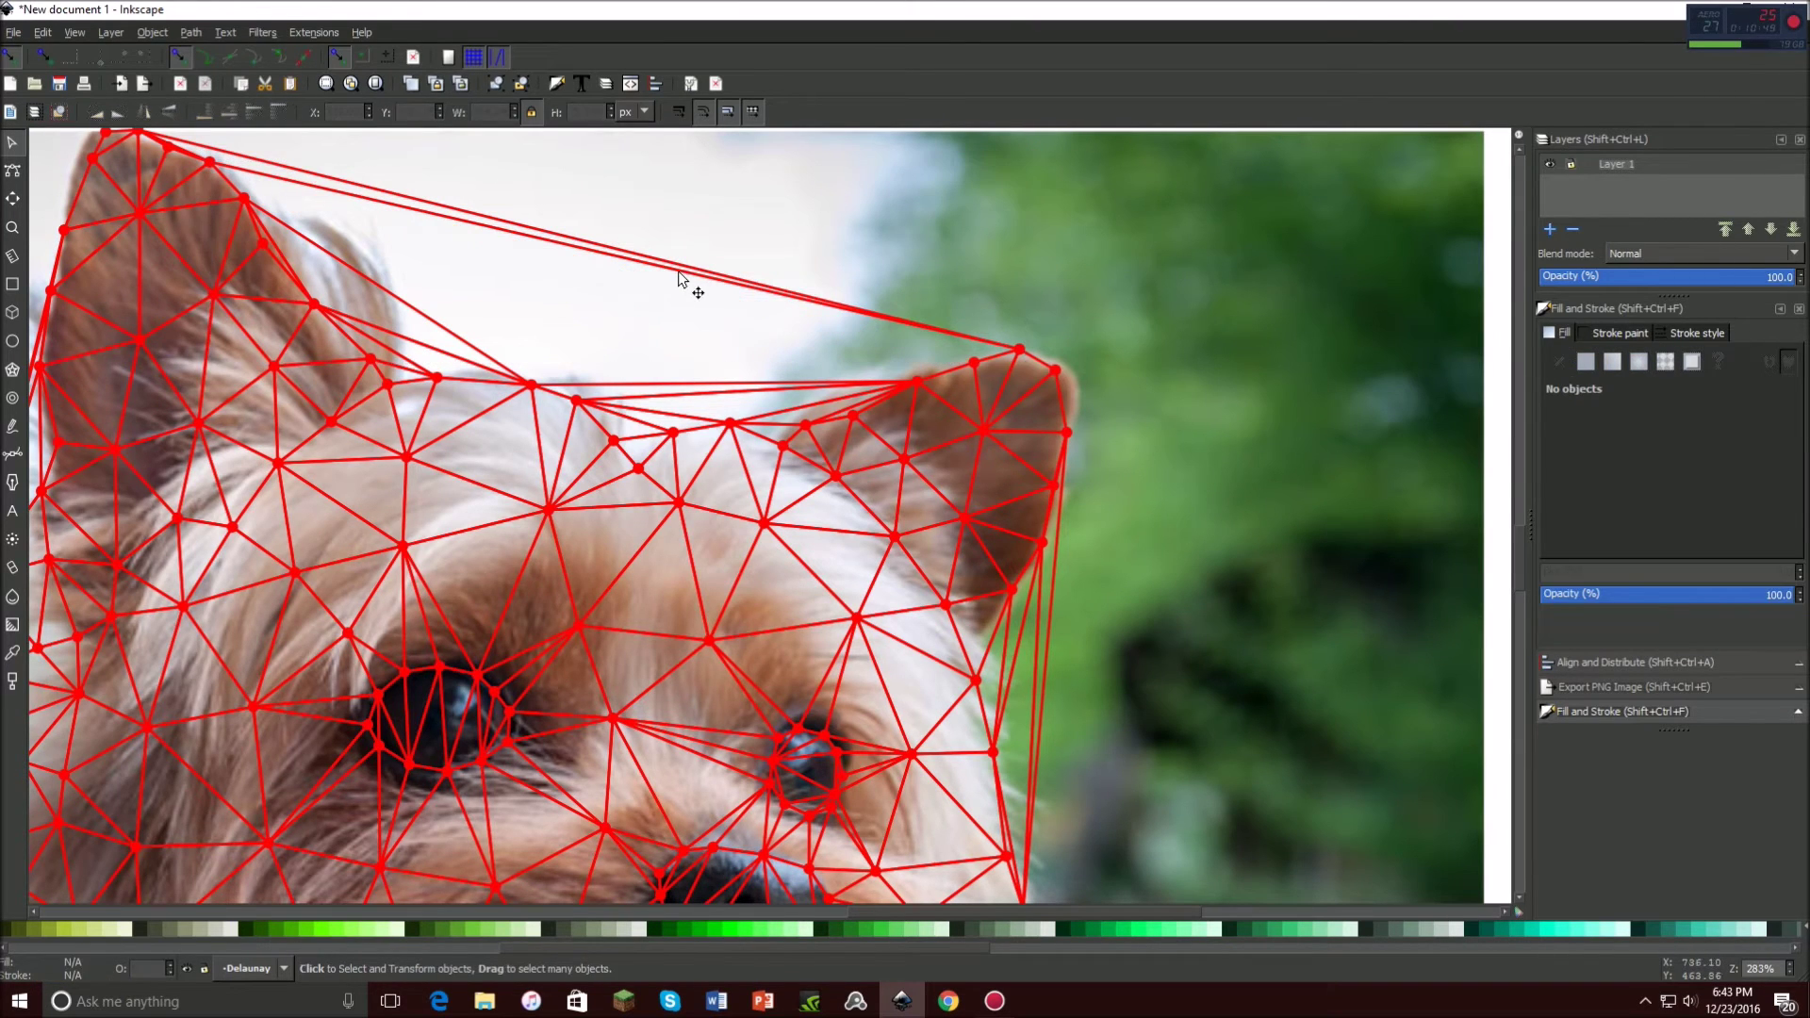
click(683, 280)
key(Delete)
Delete the outlying triangle beside the left-hand ear and the two thin ones above the forehead.
click(396, 304)
key(Delete)
click(745, 391)
key(Delete)
click(740, 394)
key(Delete)
Delete the four sliver triangles outside the head between the right-hand ear and the right cheek.
scroll(1041, 545, down, 4)
click(1037, 542)
key(Delete)
click(1036, 542)
key(Delete)
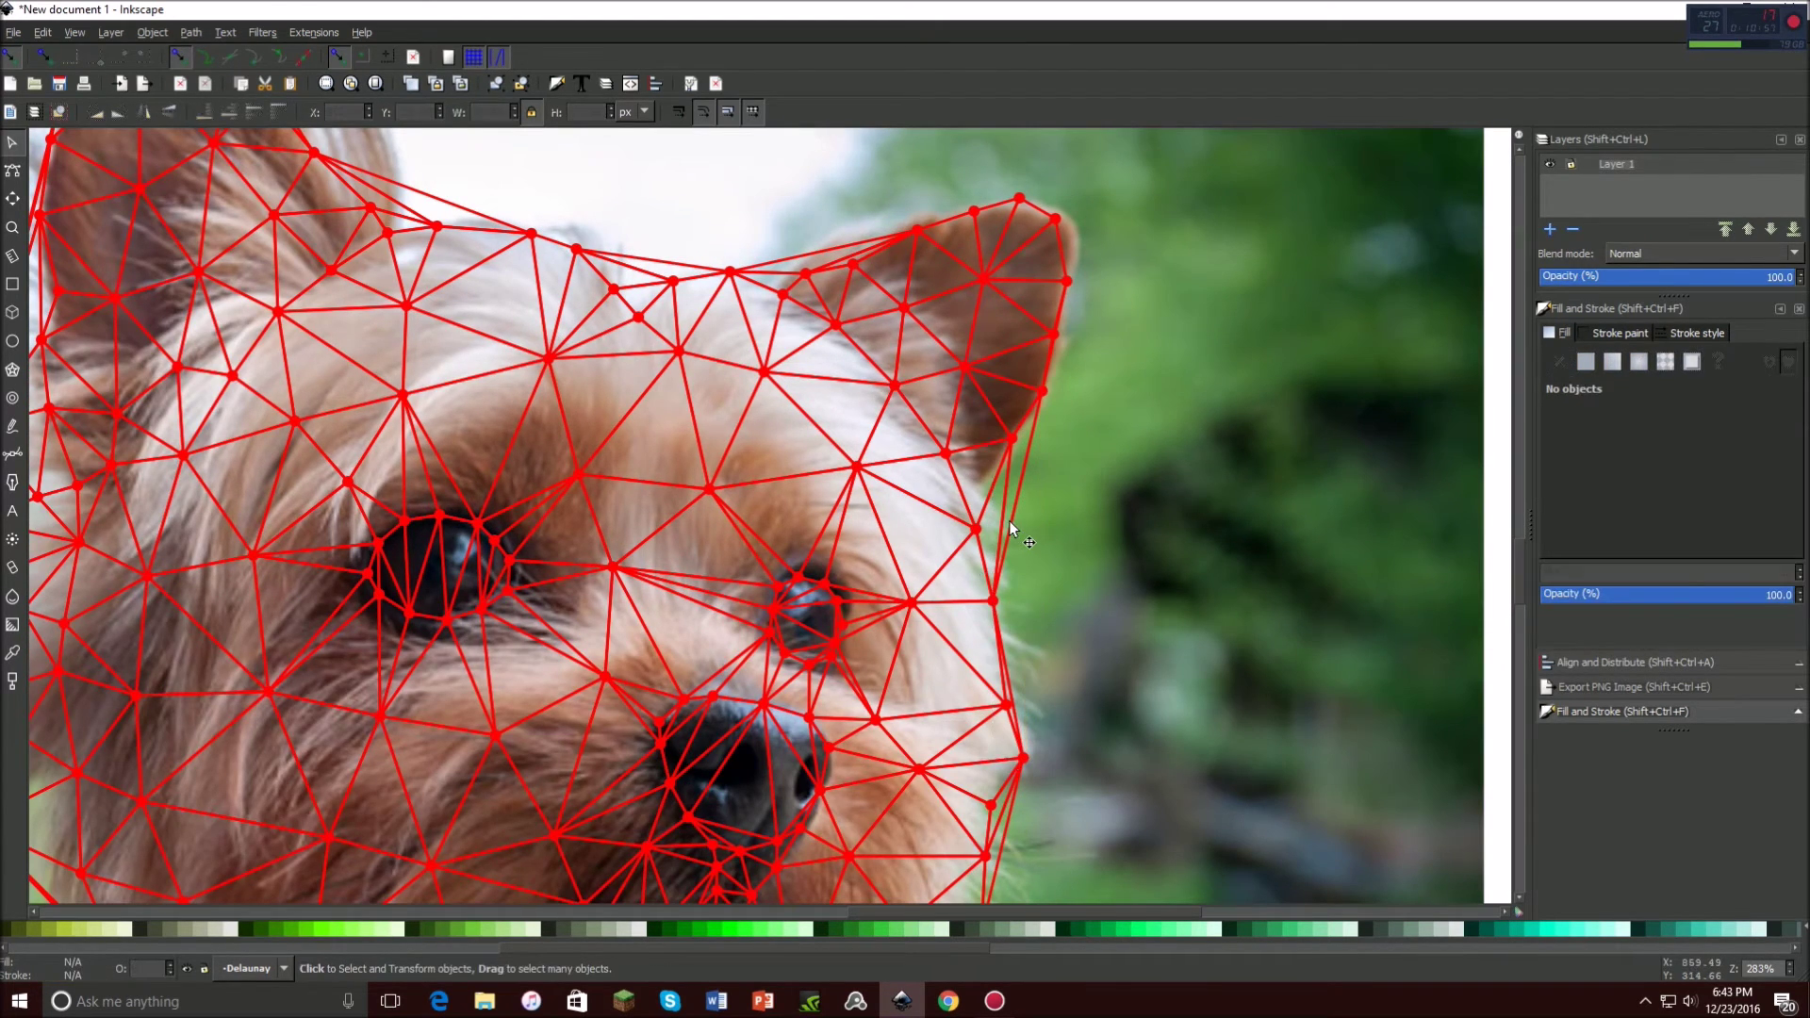
click(1007, 523)
key(Delete)
click(1000, 524)
key(Delete)
Delete the two sliver triangles along the right cheek's outer edge, beside and below the right-hand eye.
scroll(1003, 541, down, 6)
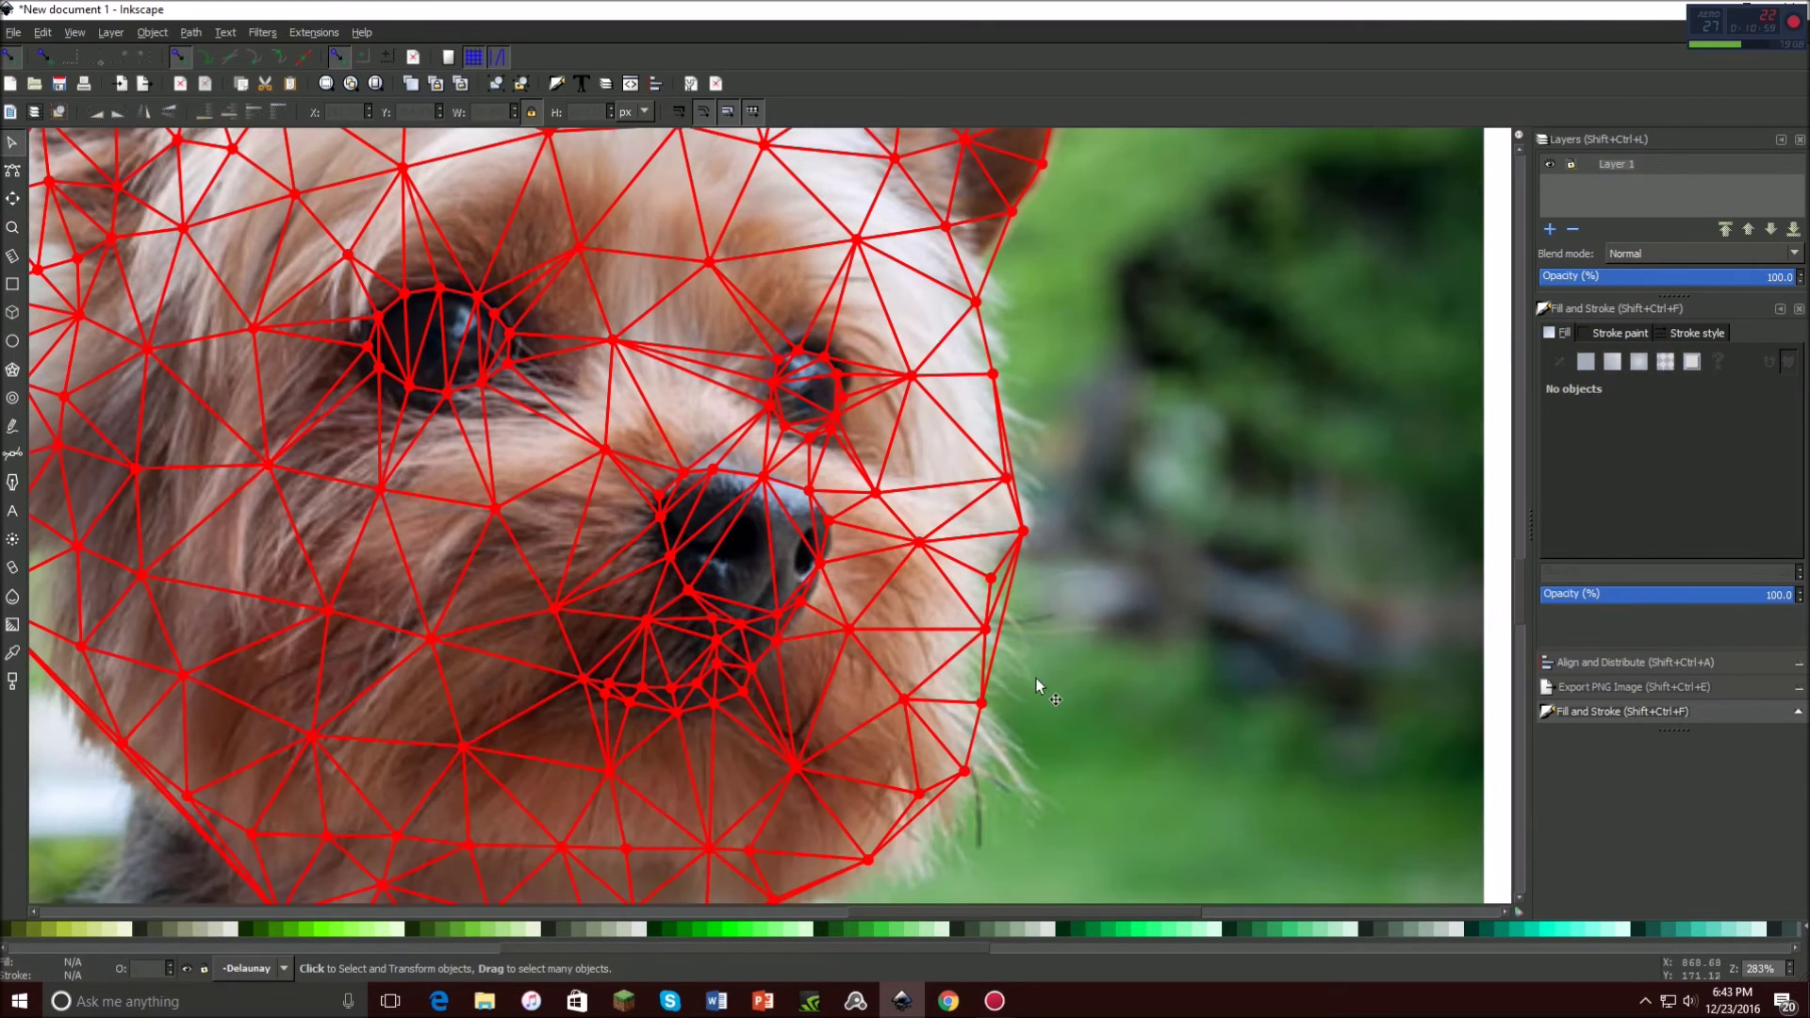
click(997, 619)
key(Delete)
click(1005, 462)
key(Delete)
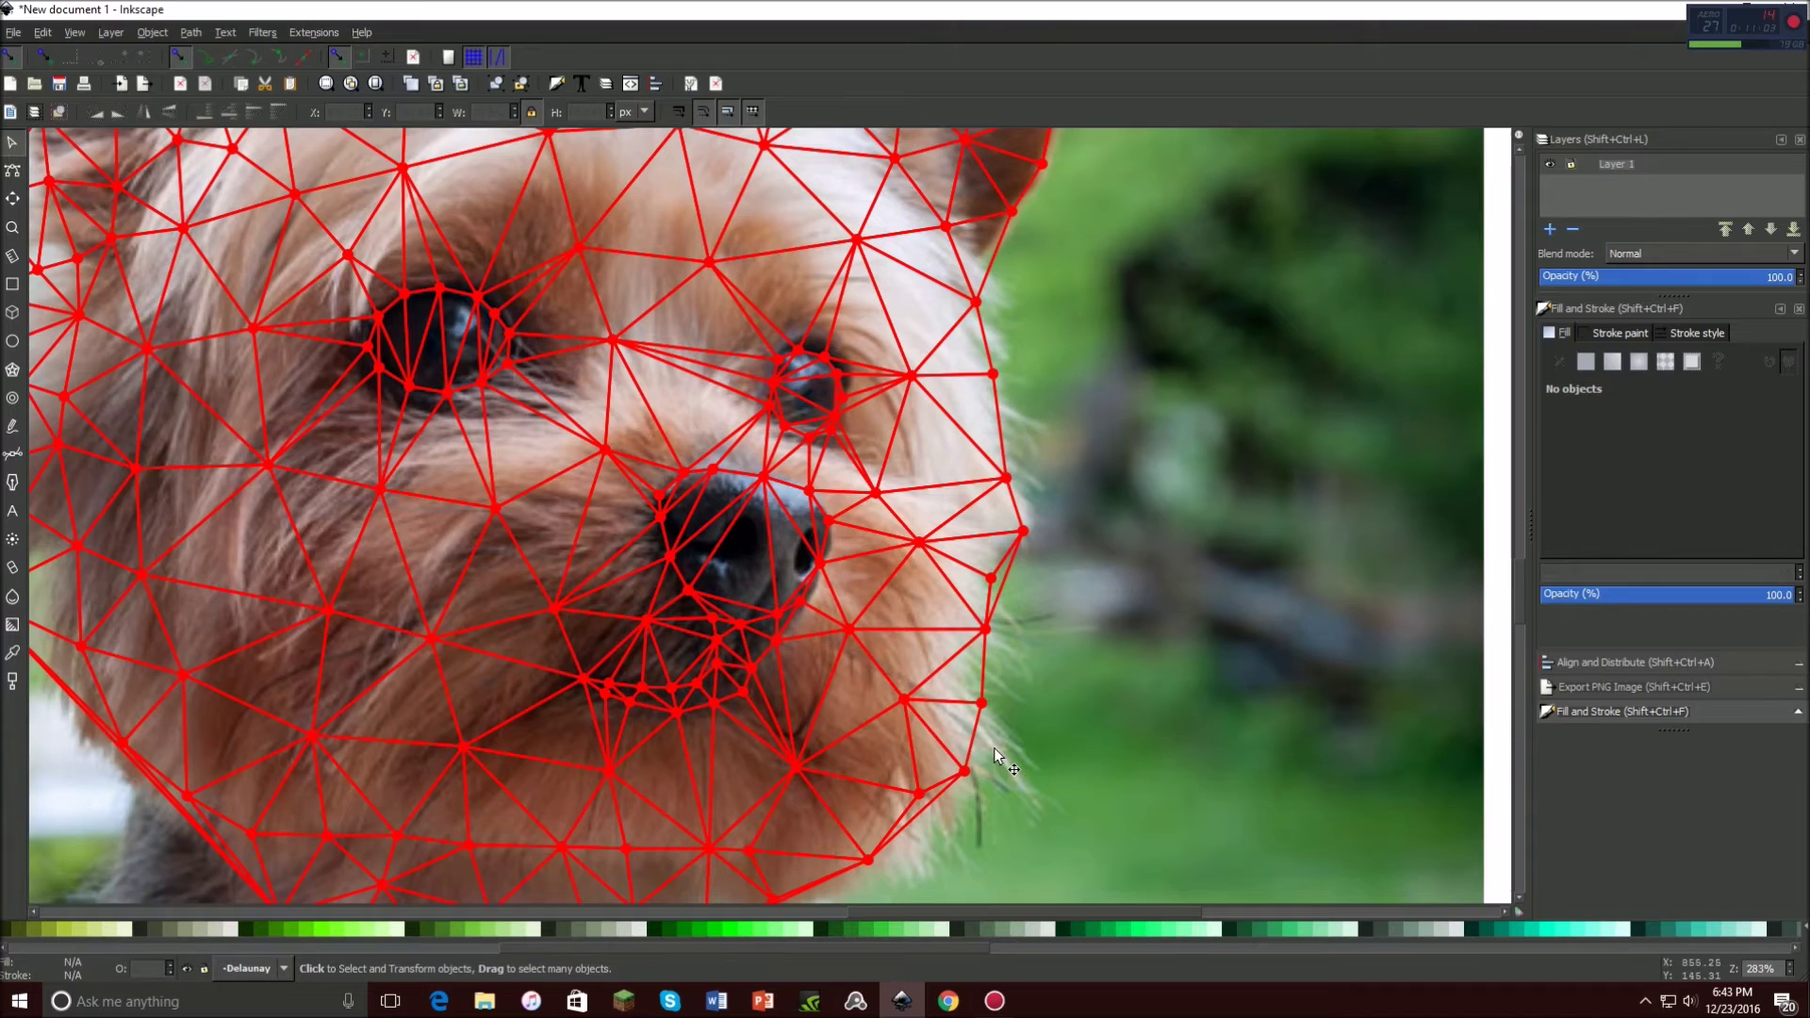
Delete the outlying triangles under the right side of the chin, on the lower neck and along the left jaw.
scroll(737, 715, down, 6)
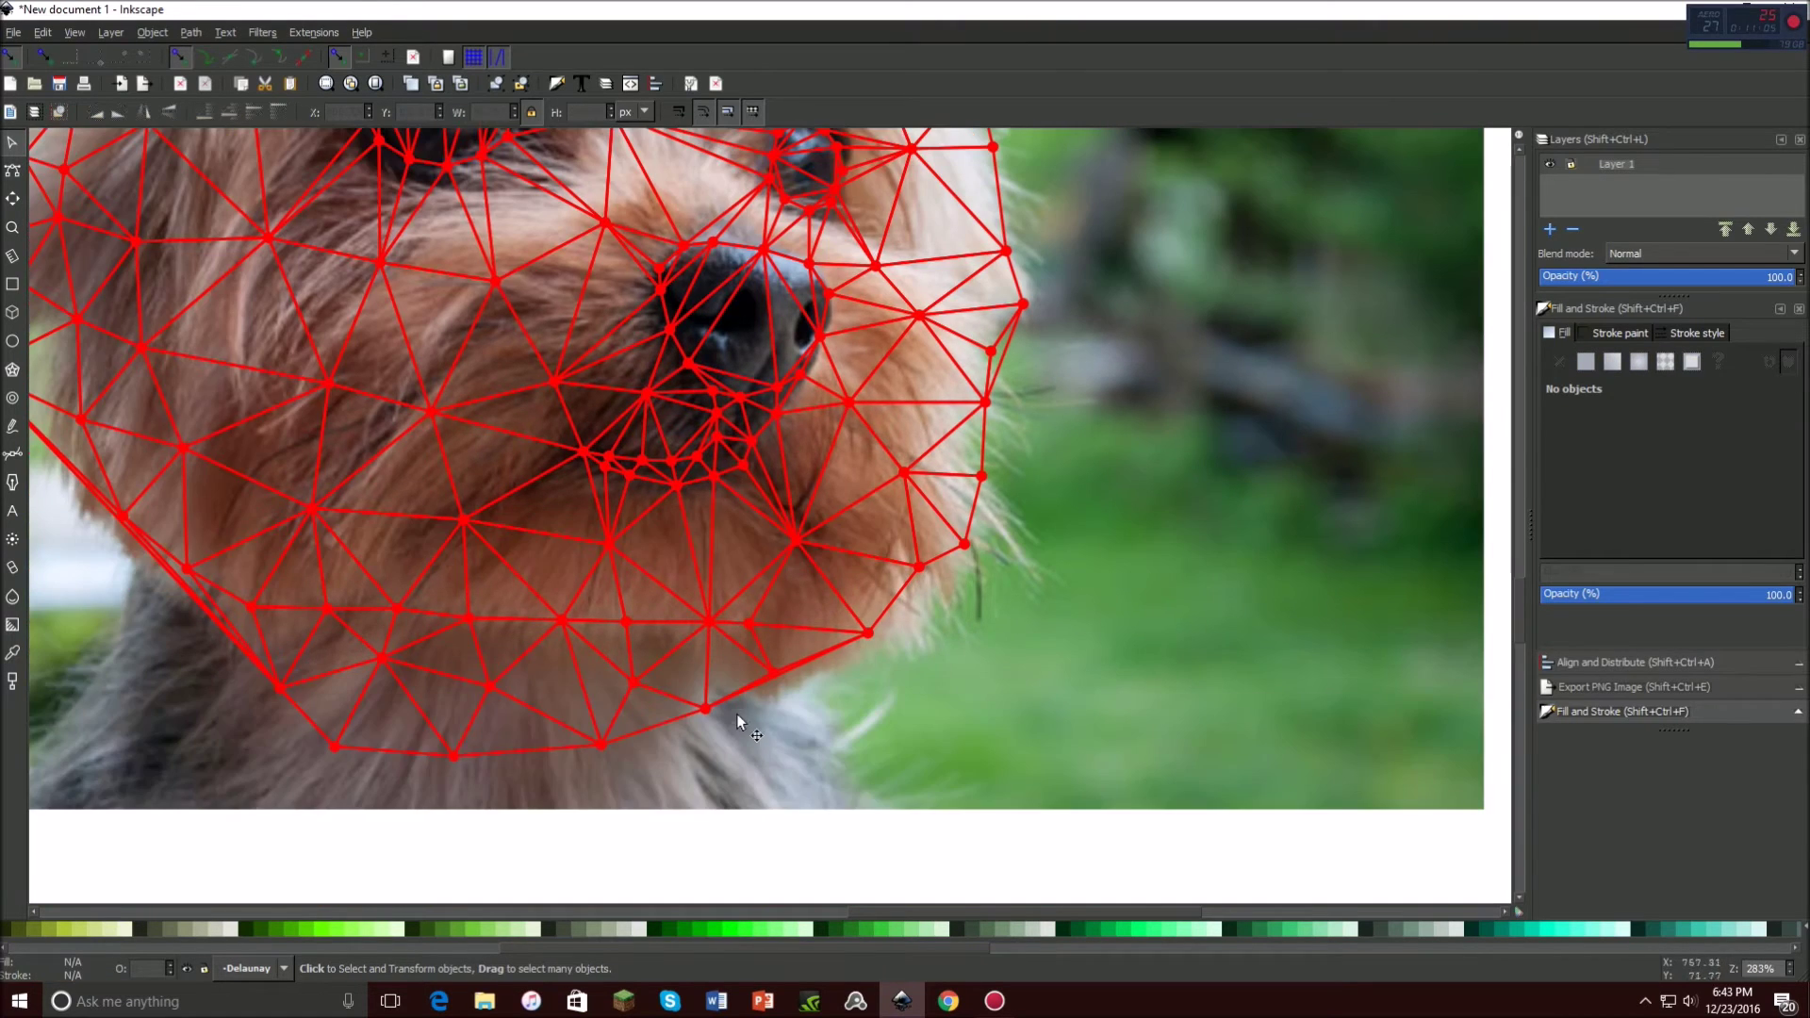
click(795, 665)
key(Delete)
click(386, 743)
key(Delete)
click(126, 532)
key(Delete)
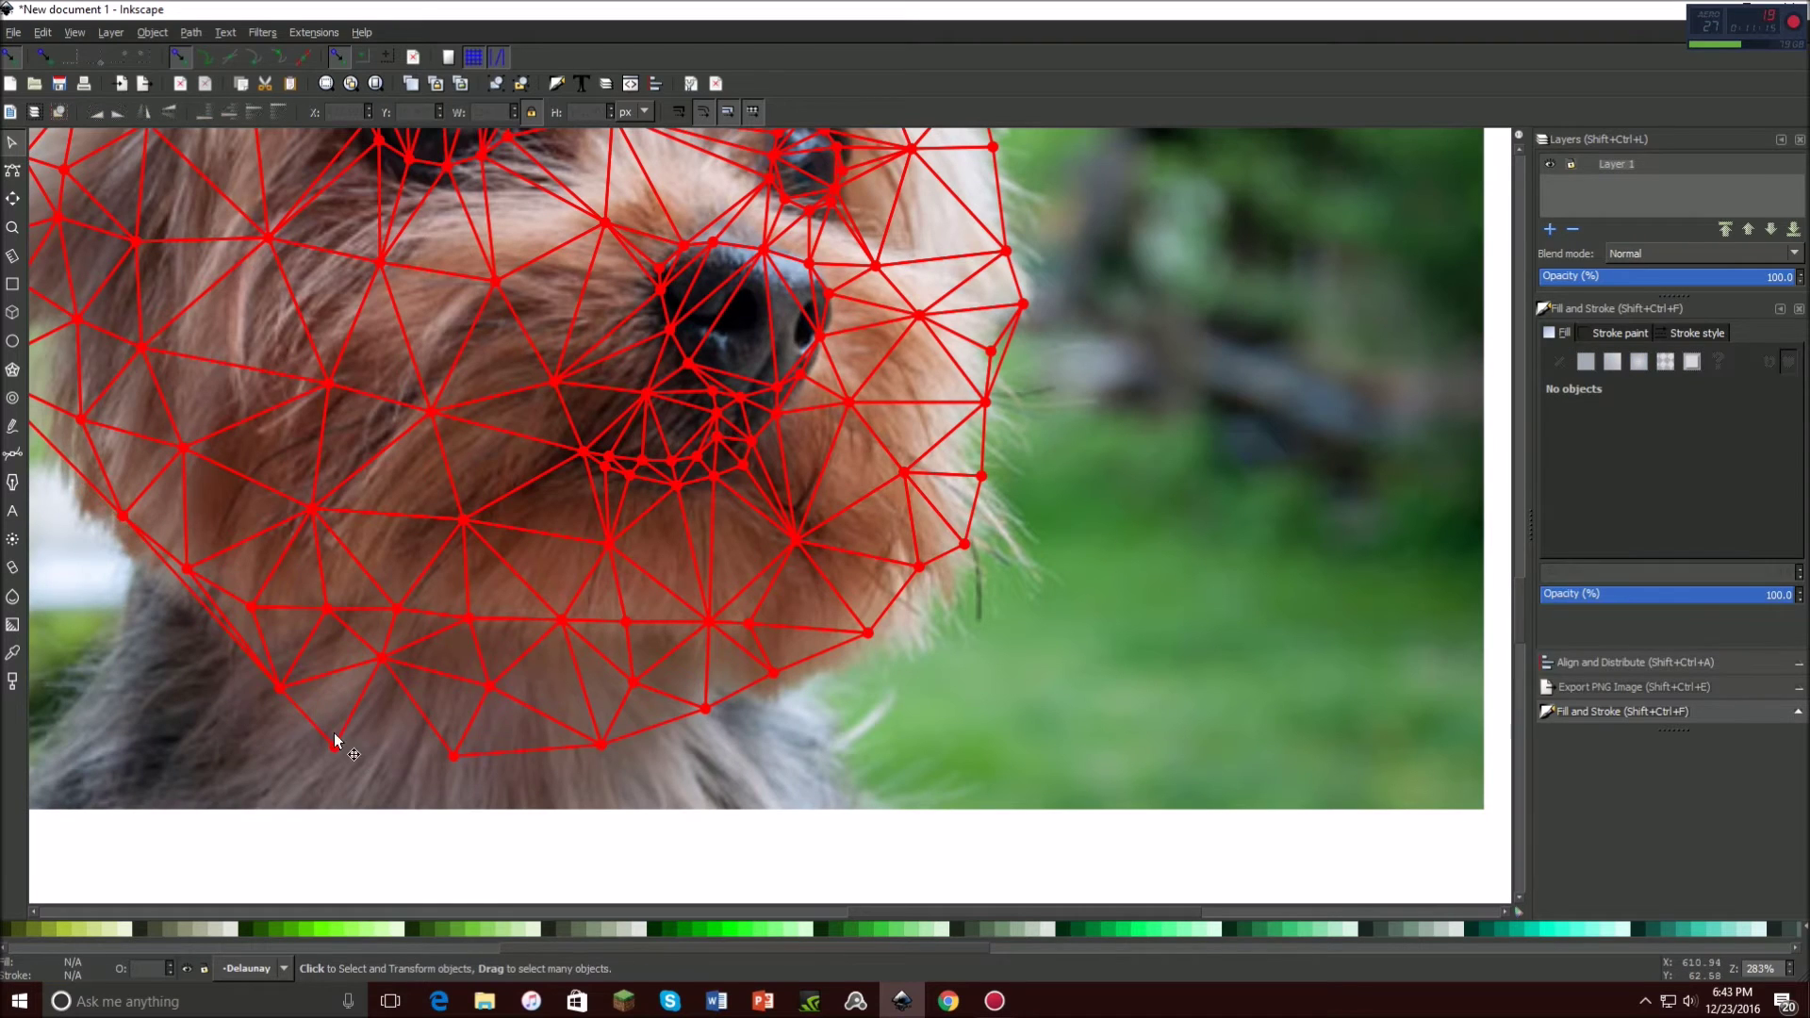
Remove the two lowest circles on the left part of the neck, their attached triangles and the sliver along the jaw.
click(334, 746)
key(Delete)
click(424, 711)
key(Delete)
click(466, 737)
key(Delete)
click(454, 756)
key(Delete)
click(196, 597)
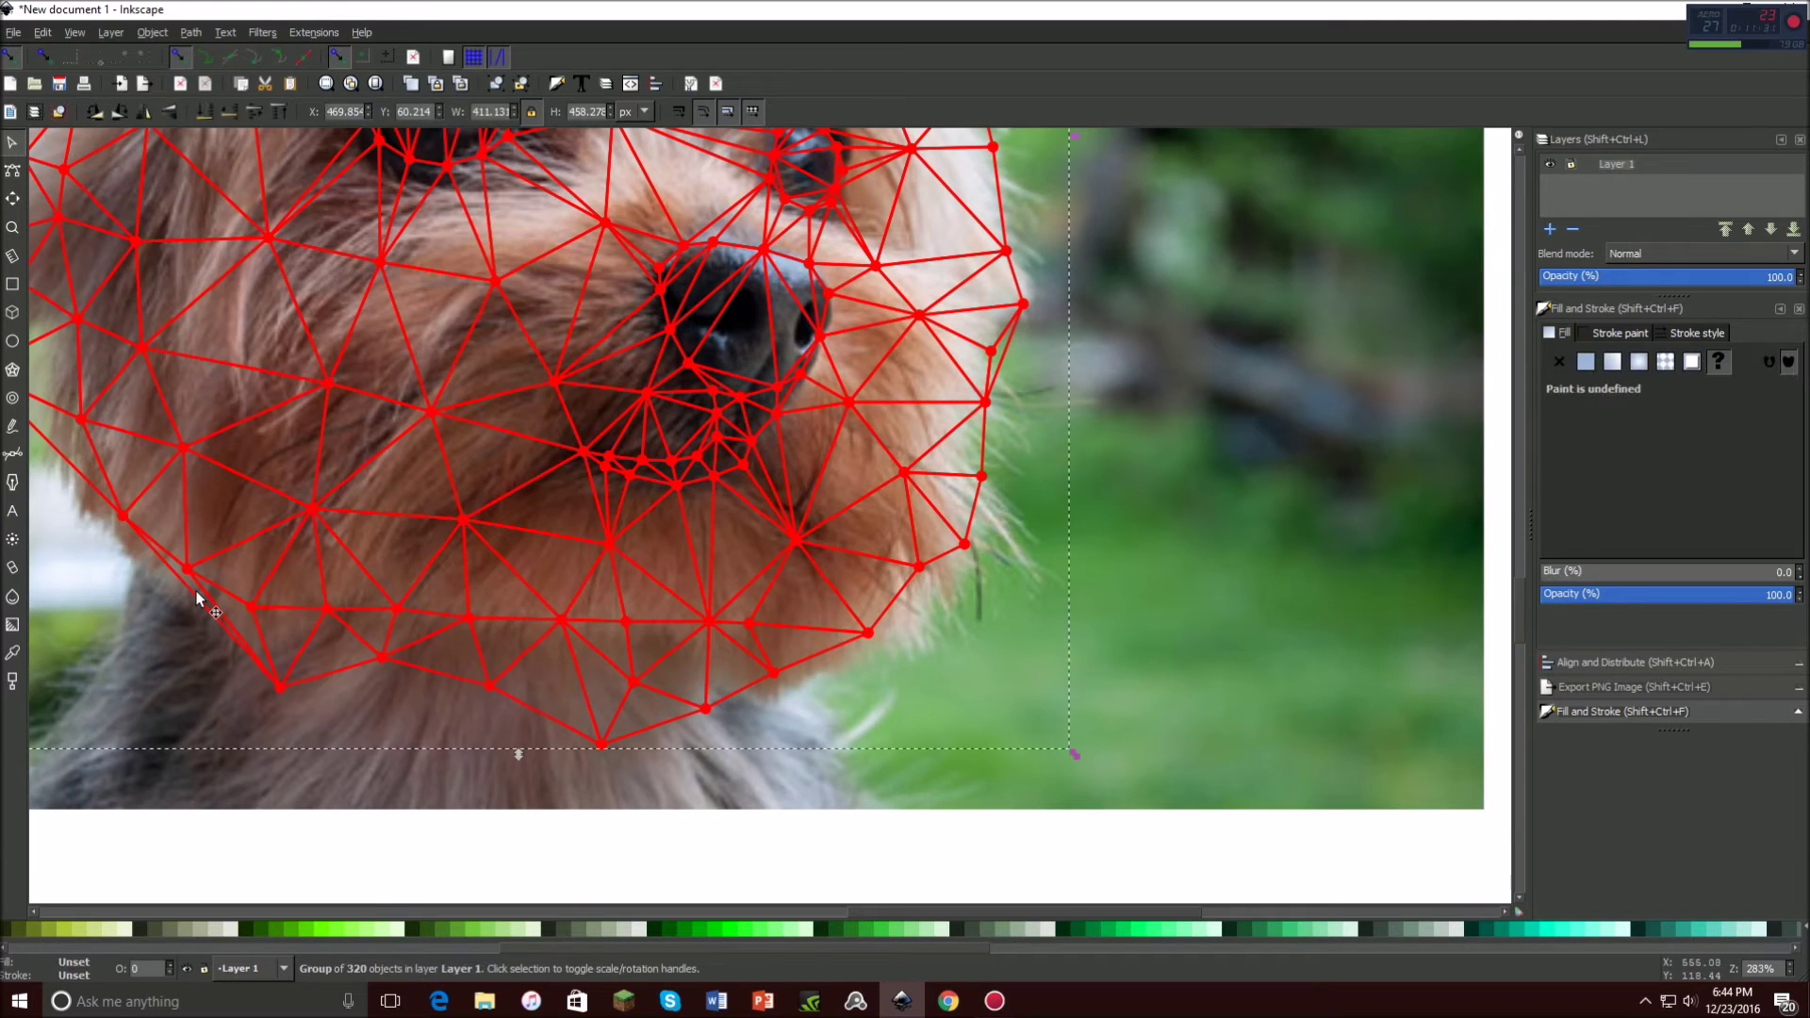
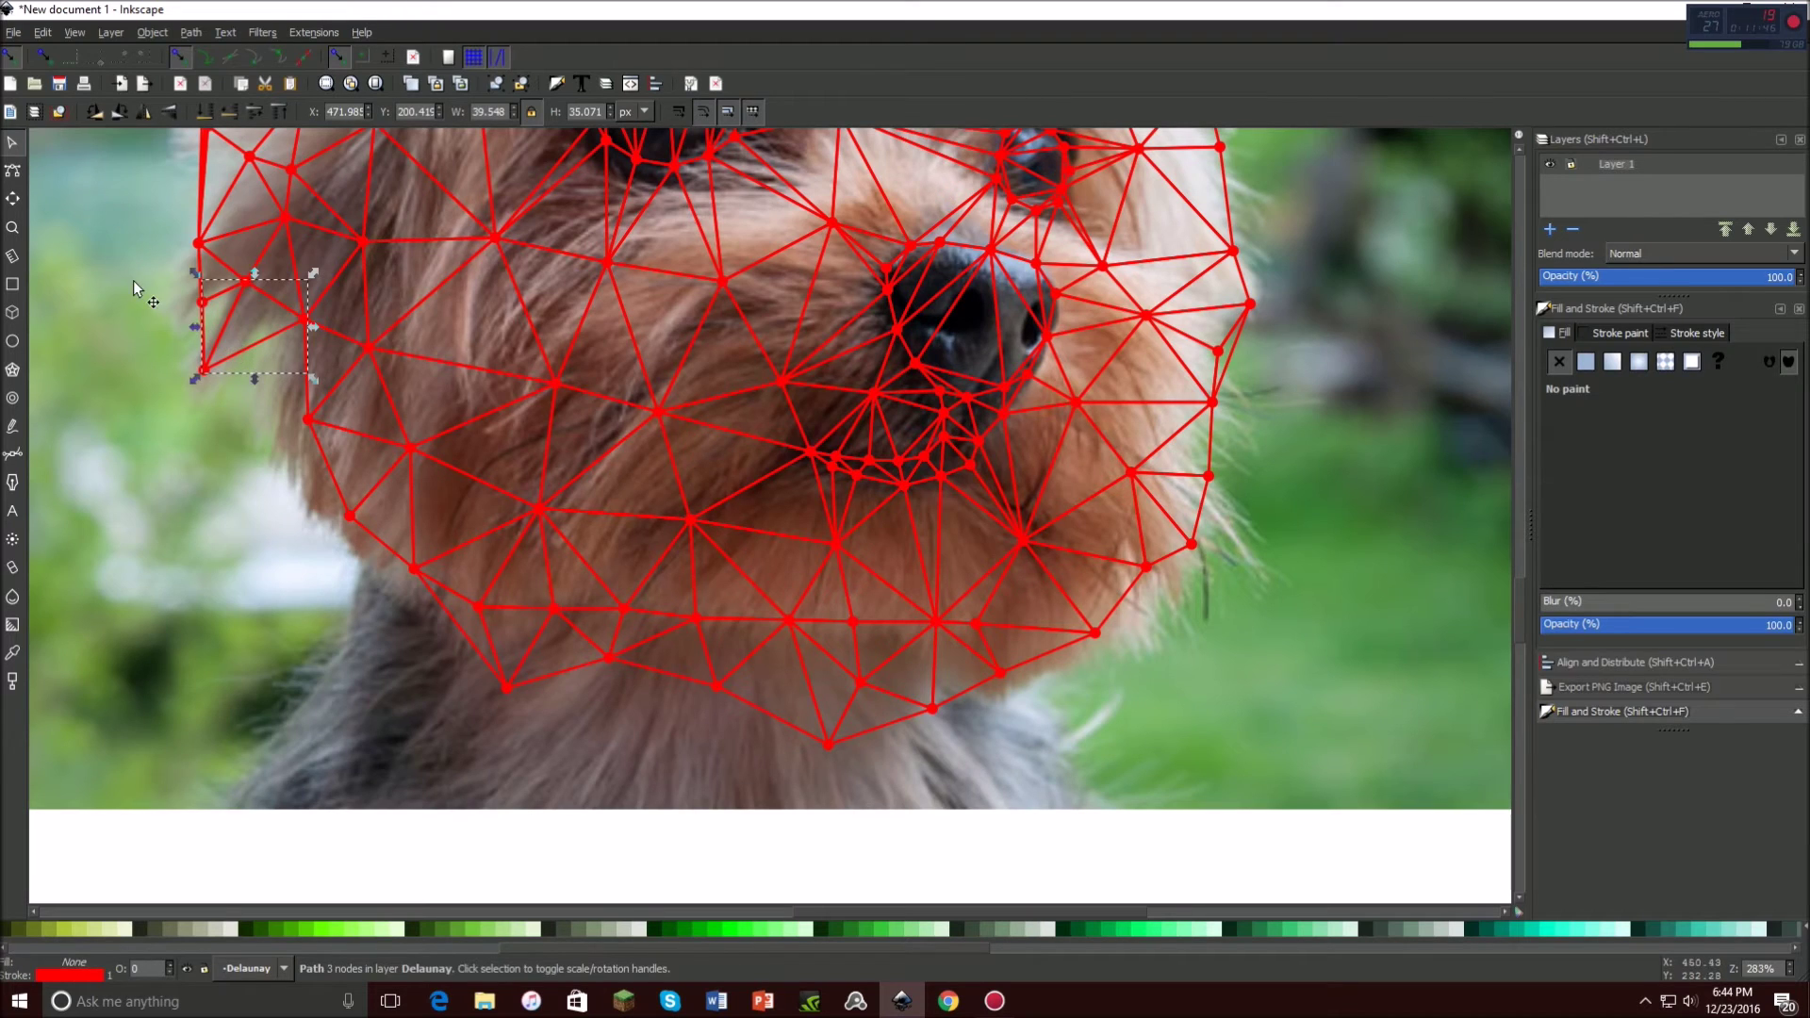
Delete the thin triangles outside the outer edge of the left-hand ear.
scroll(188, 264, up, 5)
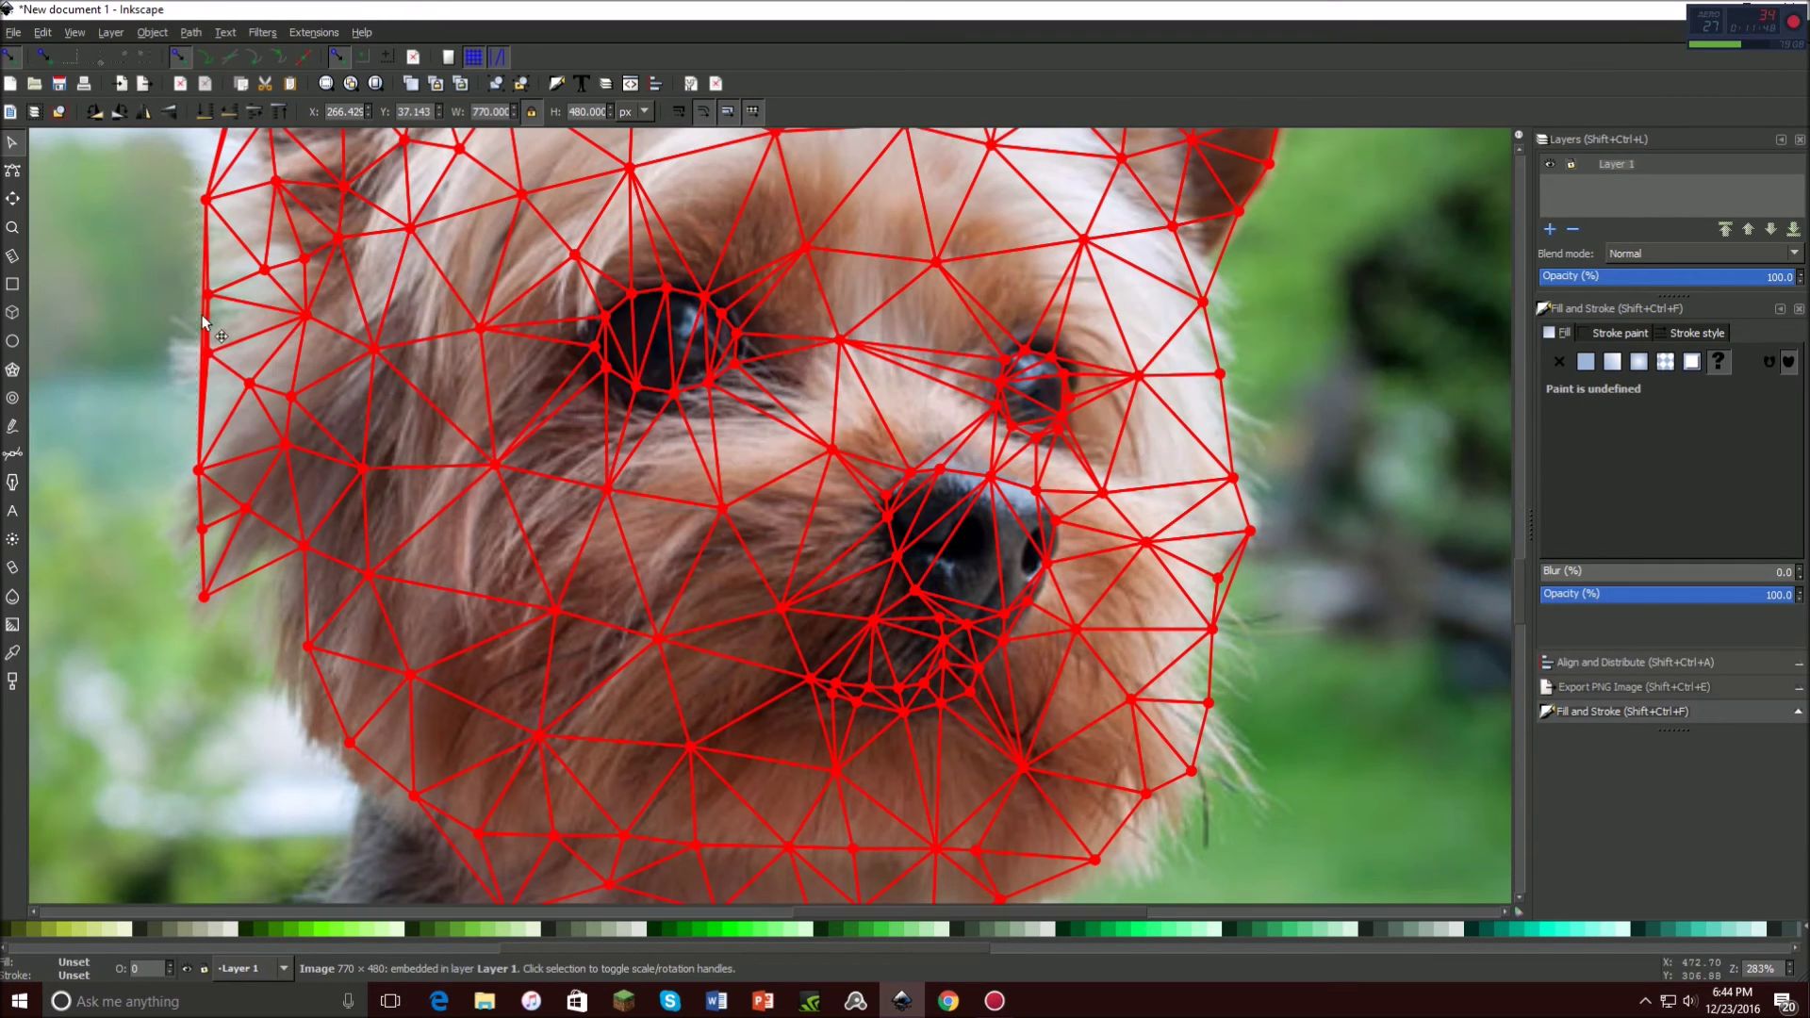
scroll(228, 322, up, 5)
click(250, 253)
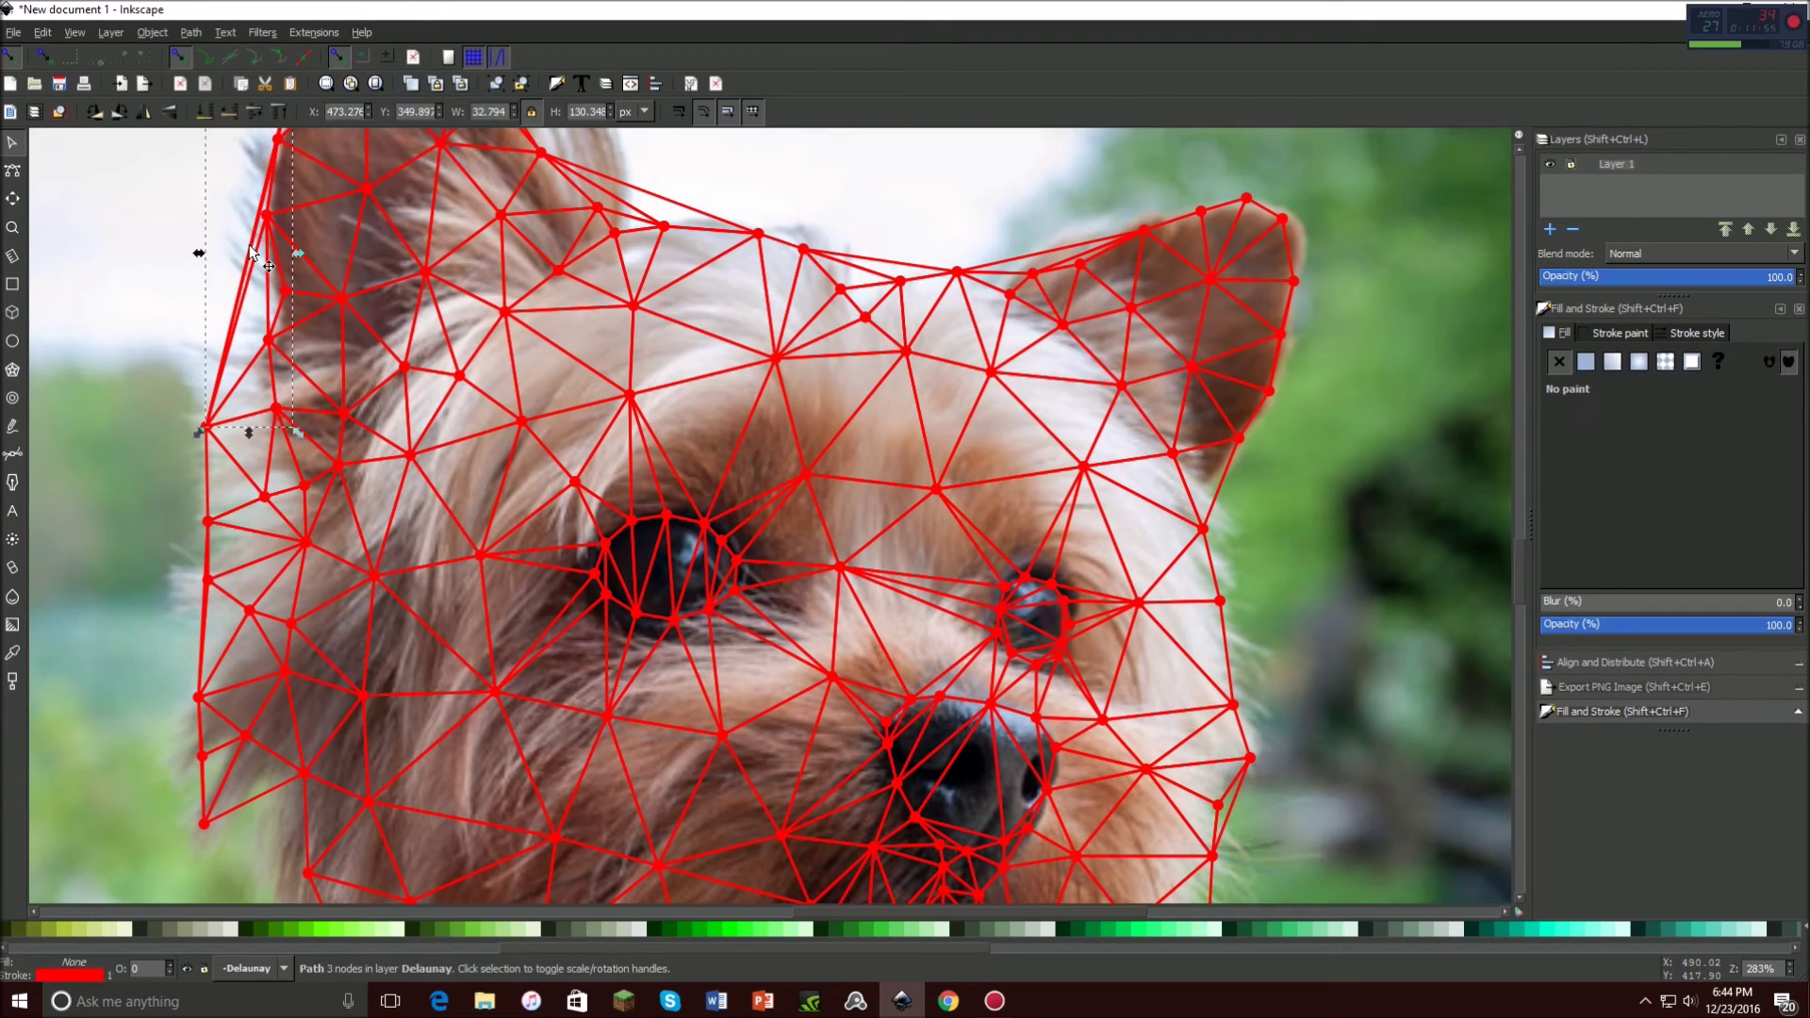
key(Escape)
scroll(273, 278, up, 7)
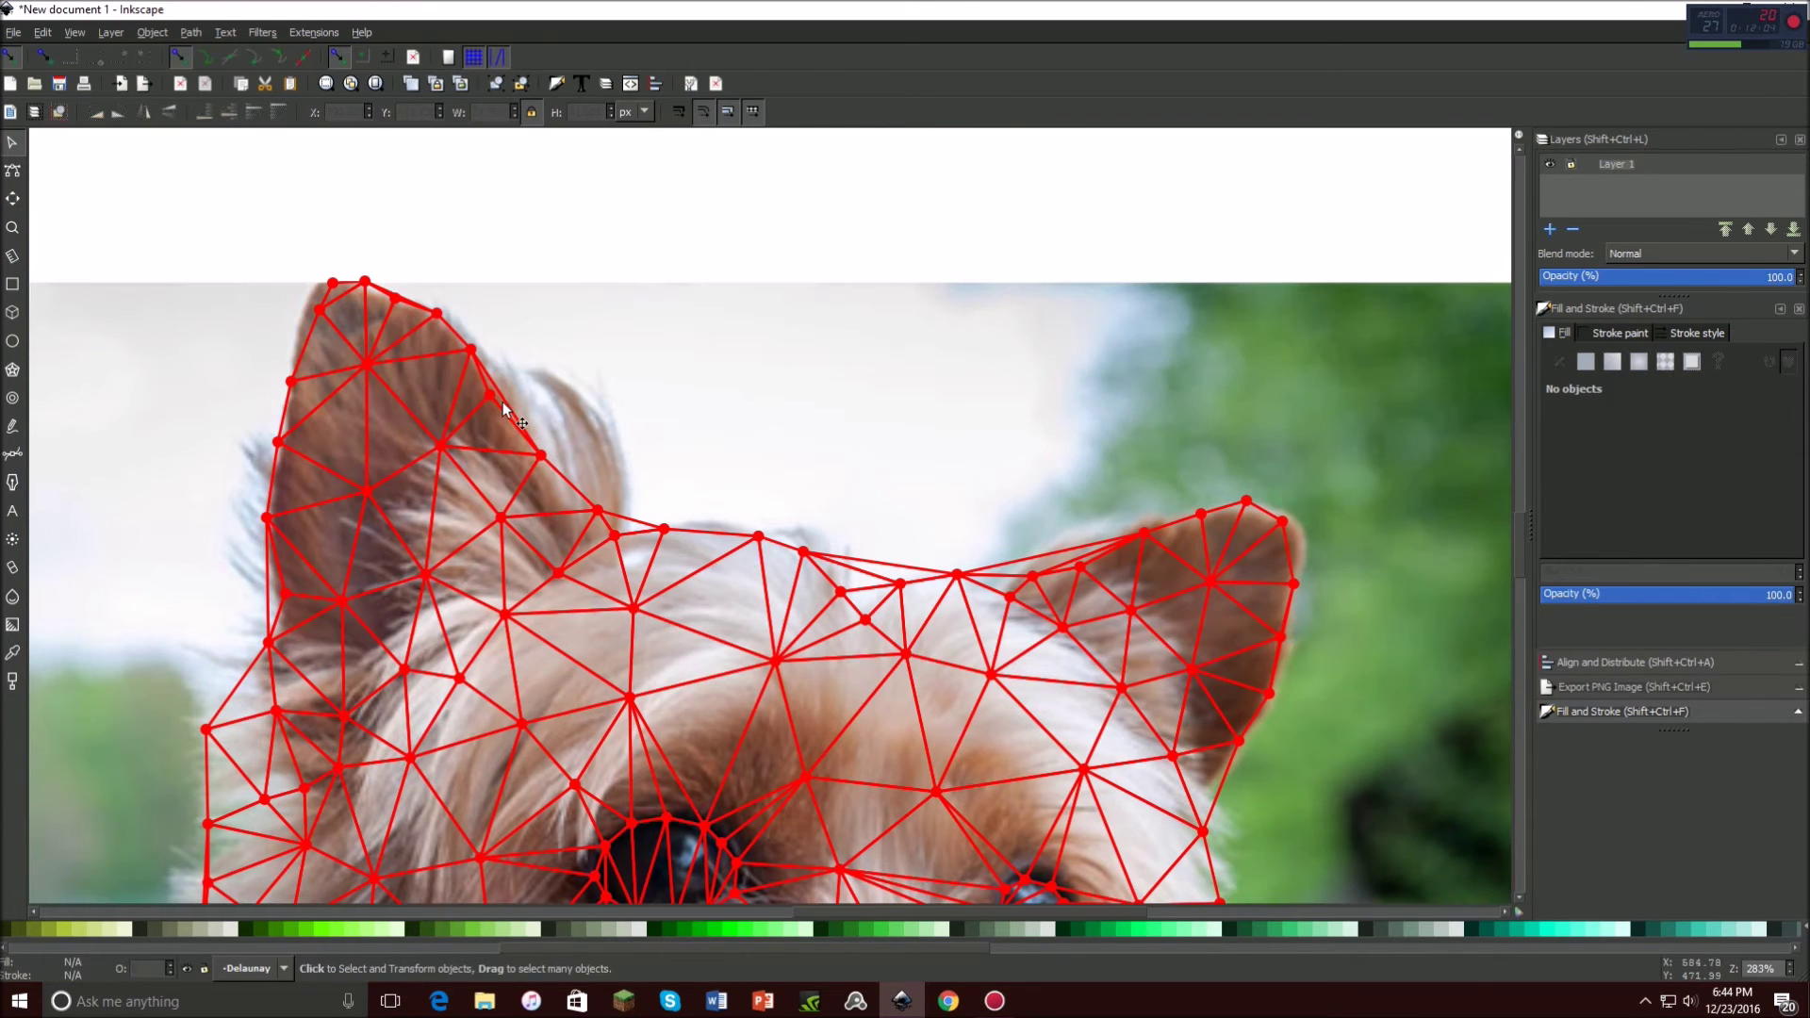
scroll(380, 551, down, 11)
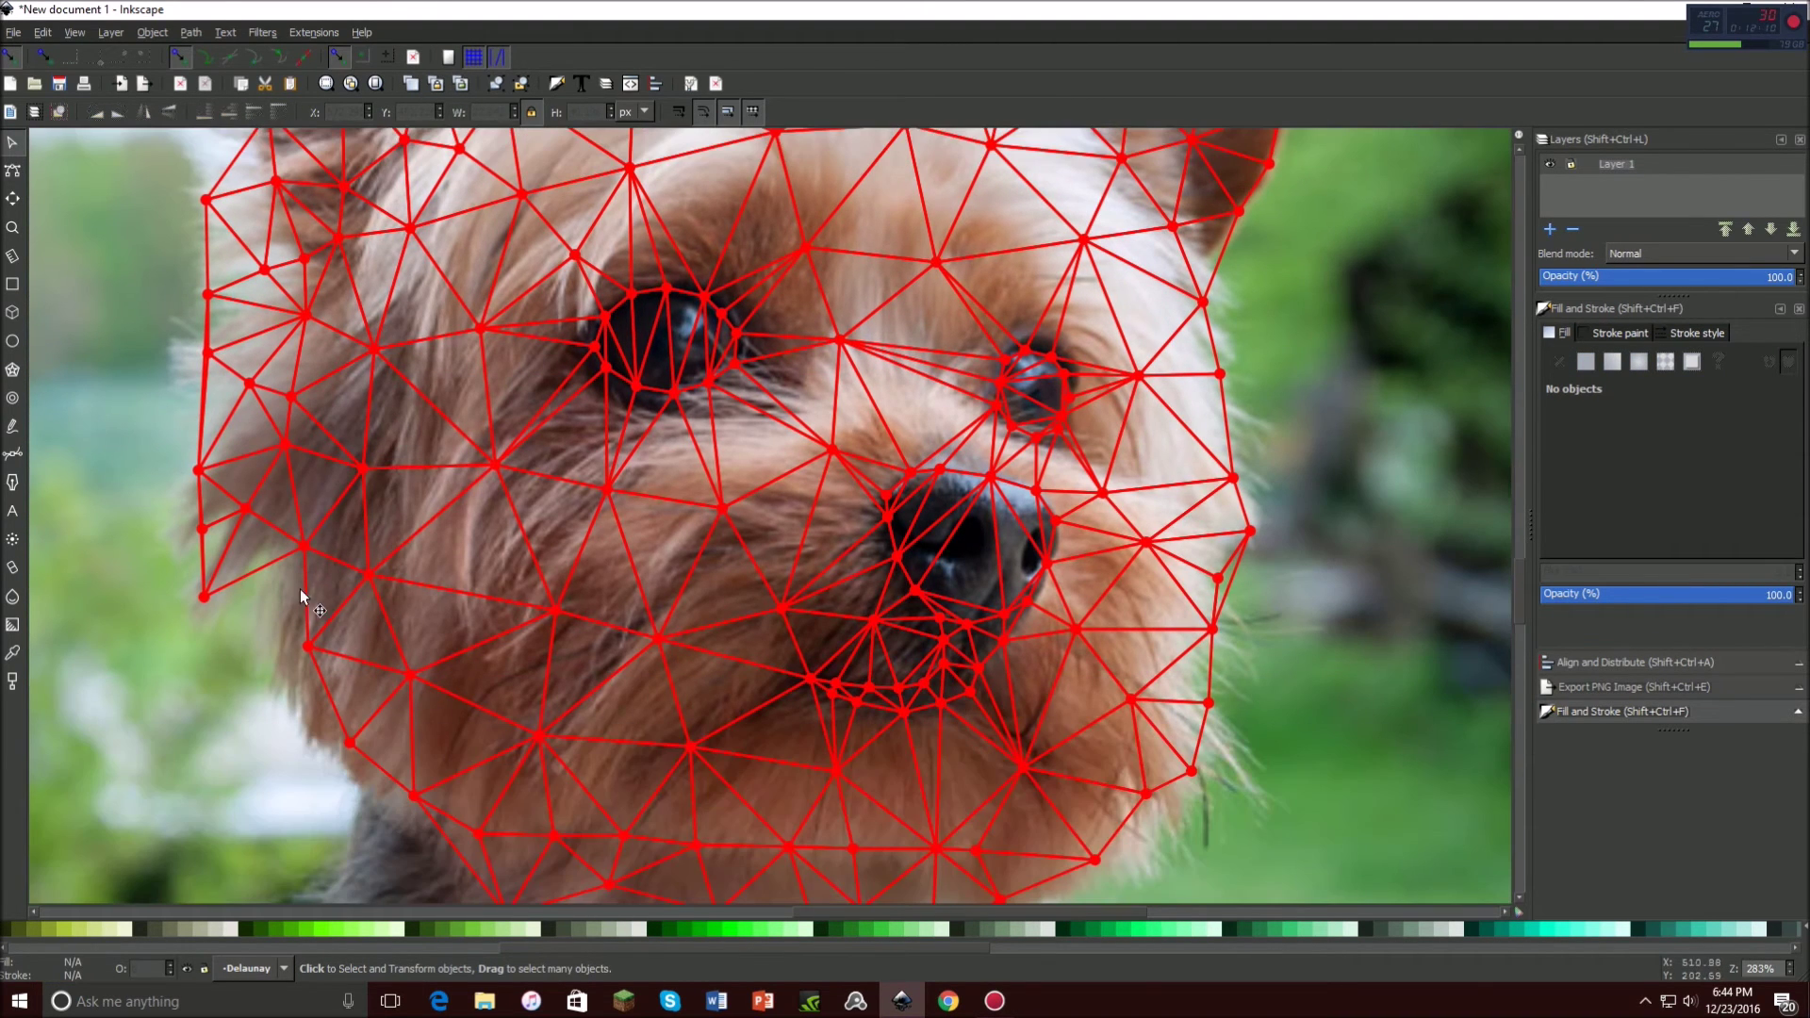
scroll(309, 381, up, 3)
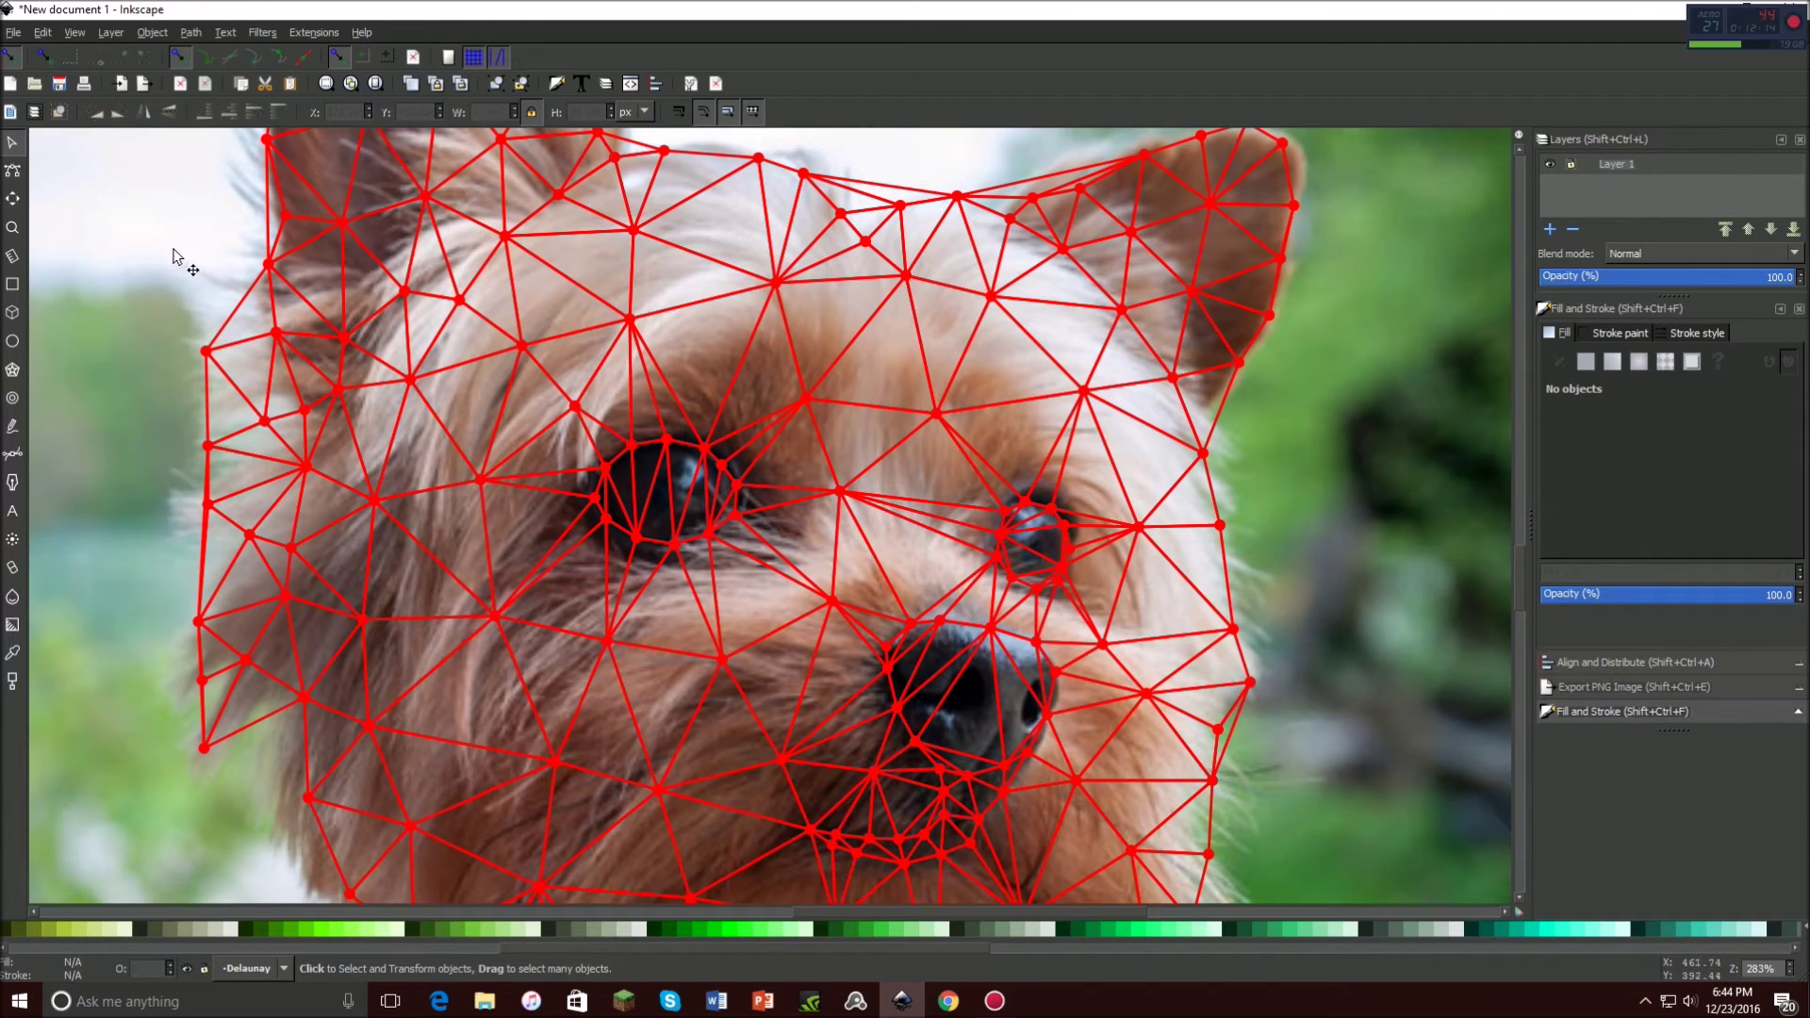
drag(139, 219, 219, 396)
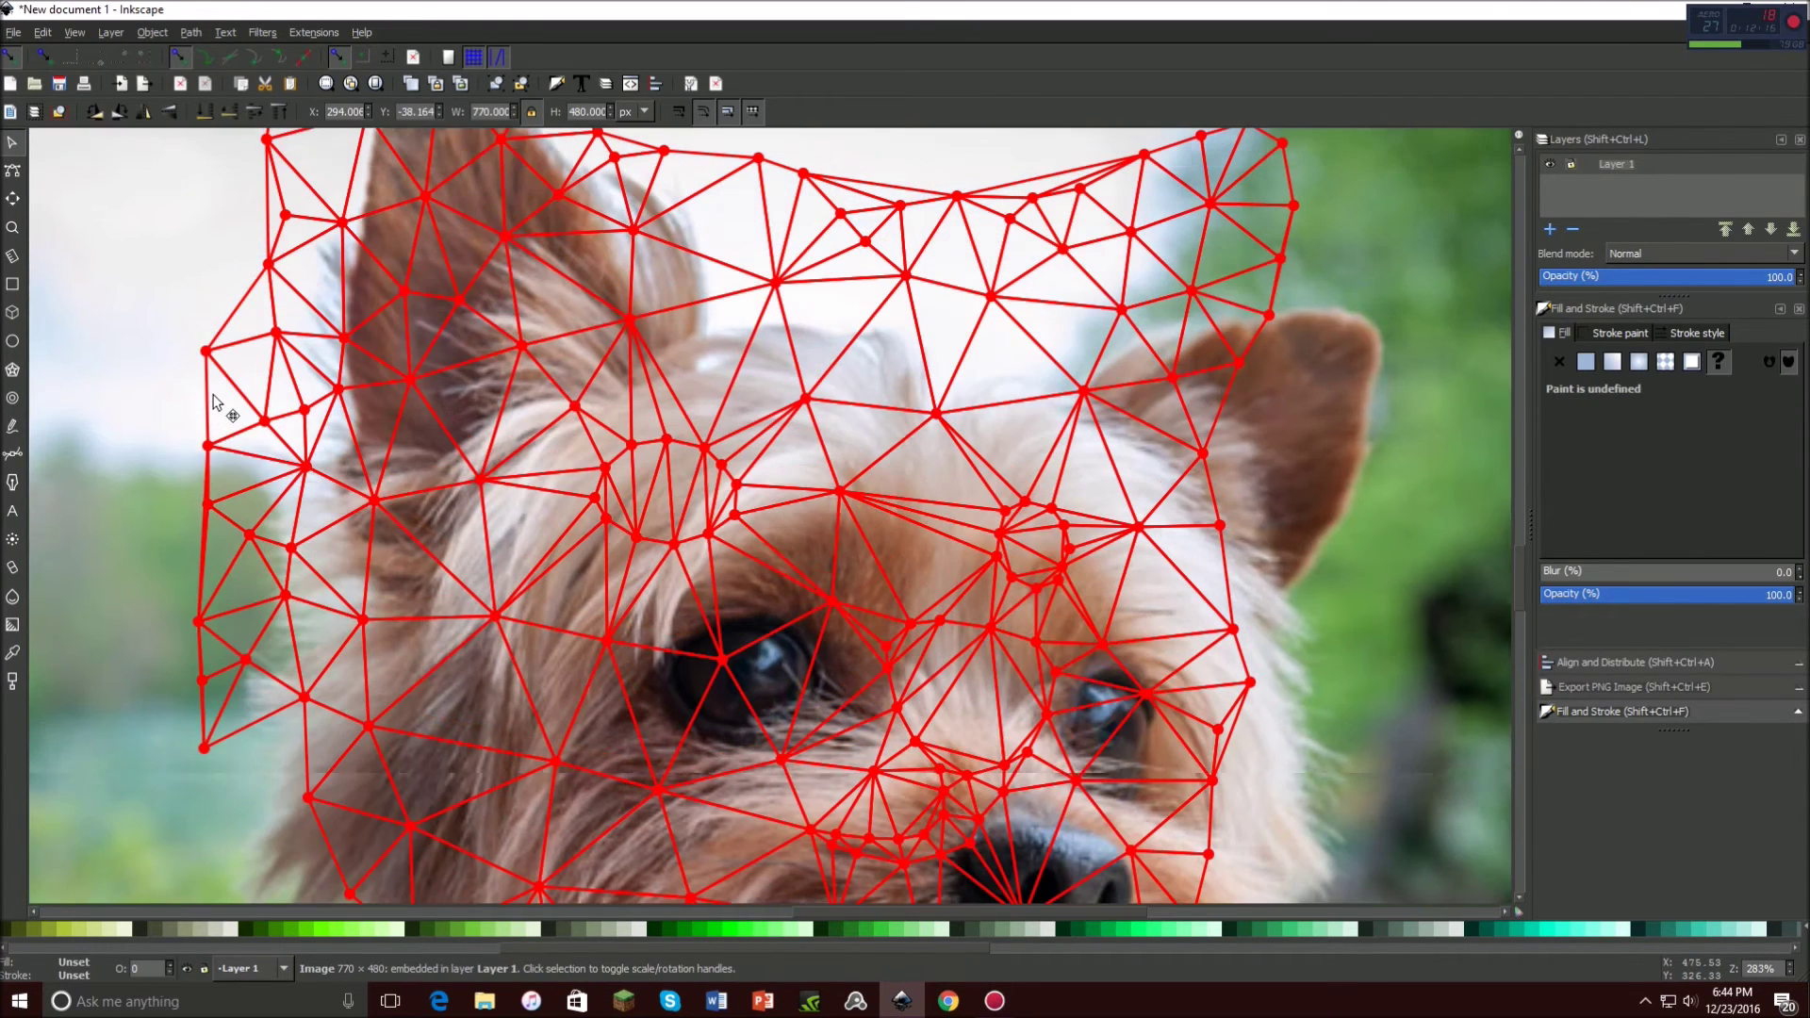
key(ctrl+z)
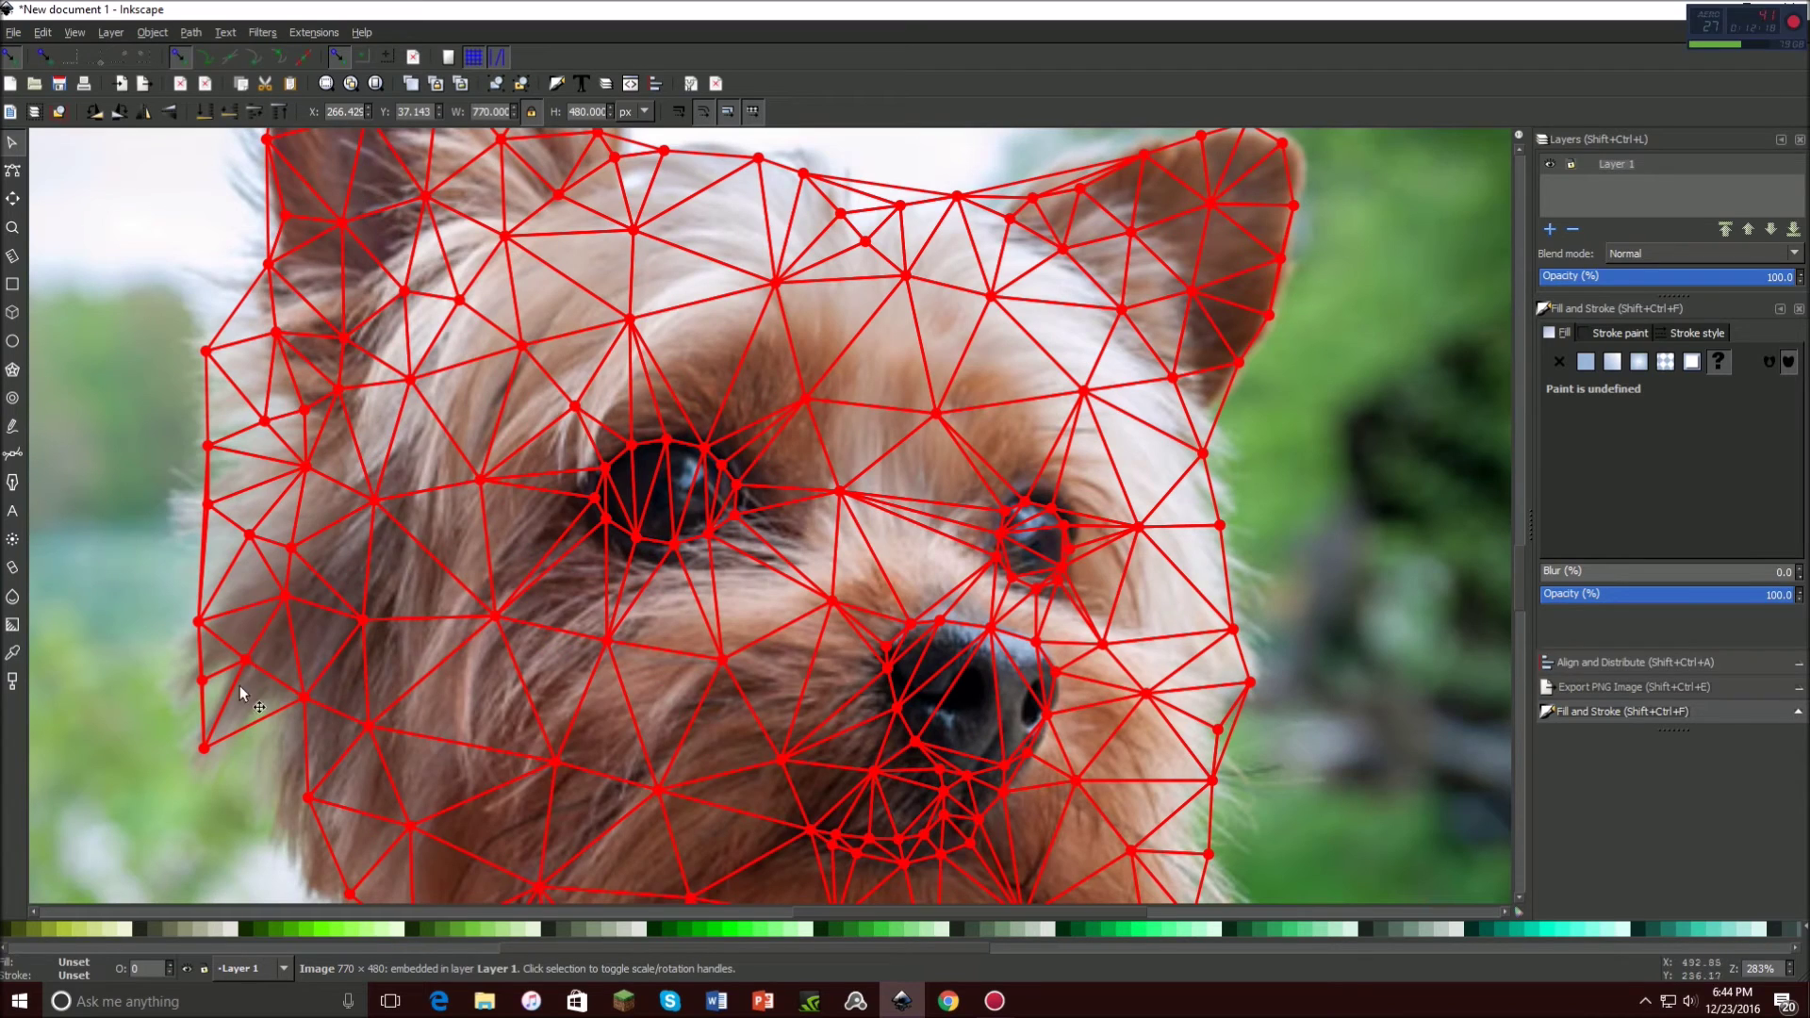
Delete the triangles that connect the outermost circles on the left cheek to the rest of the mesh.
click(239, 732)
double_click(240, 731)
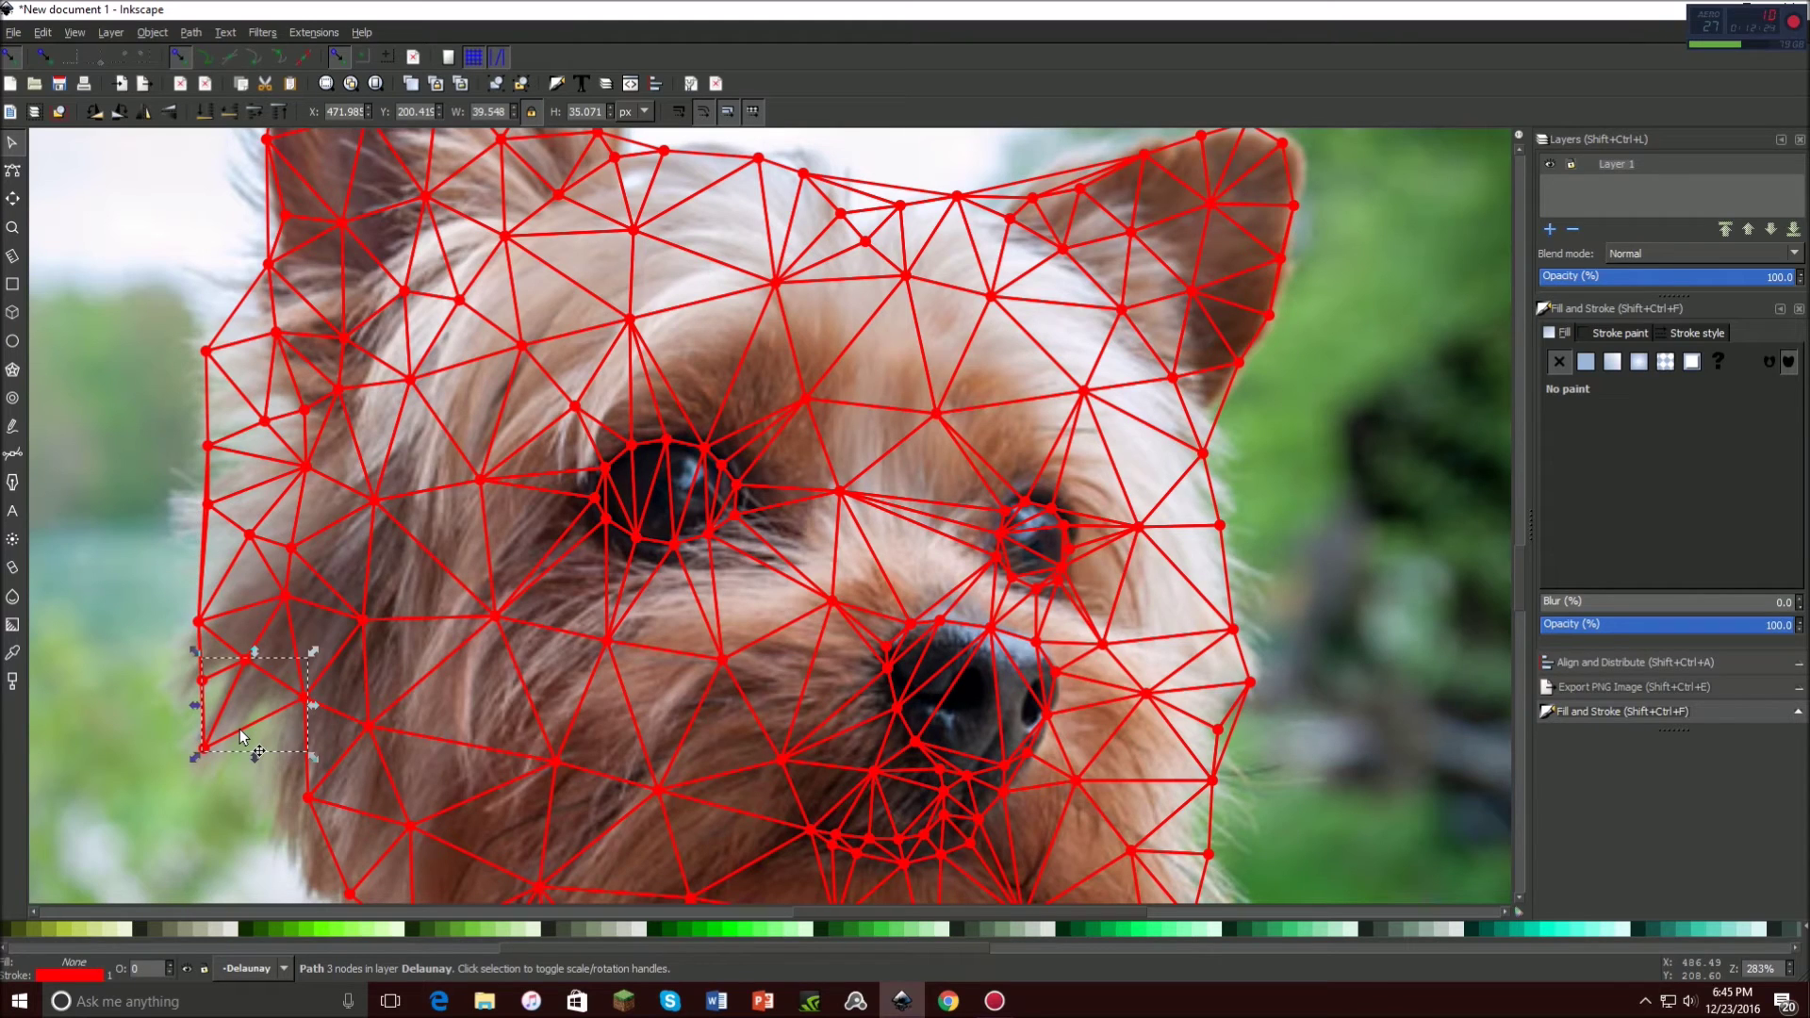
key(Escape)
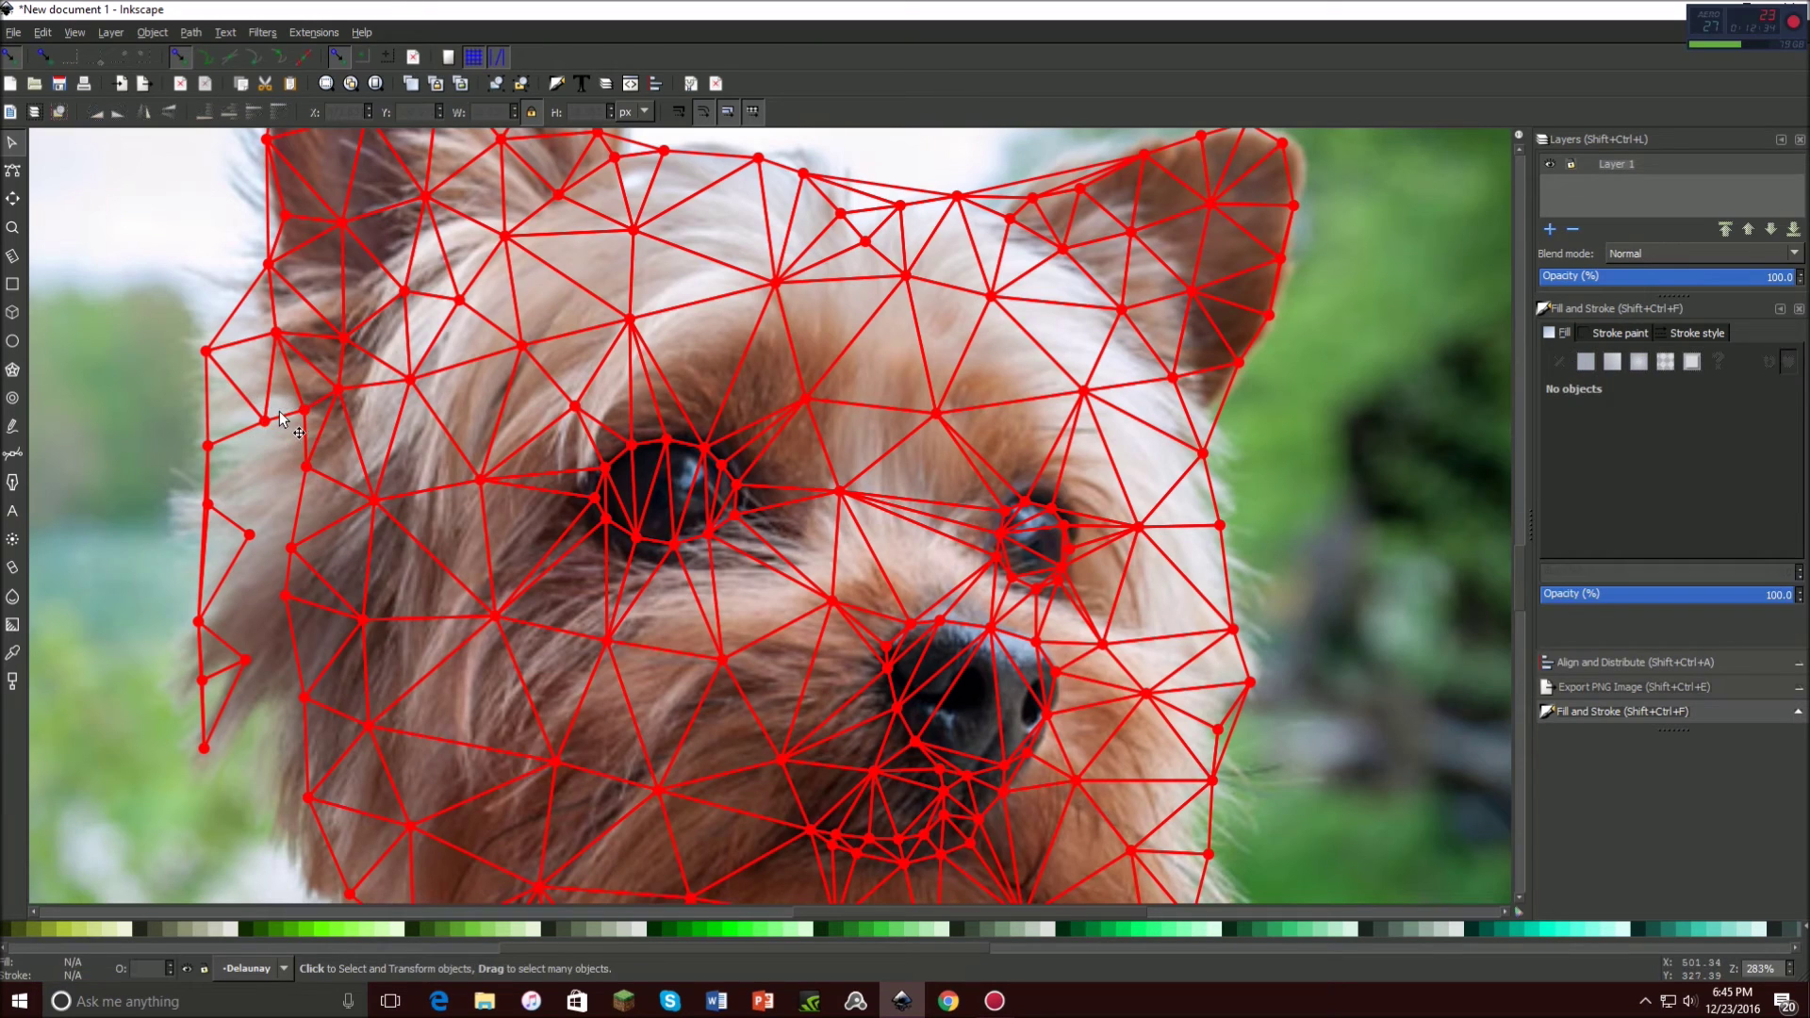
click(269, 377)
key(Escape)
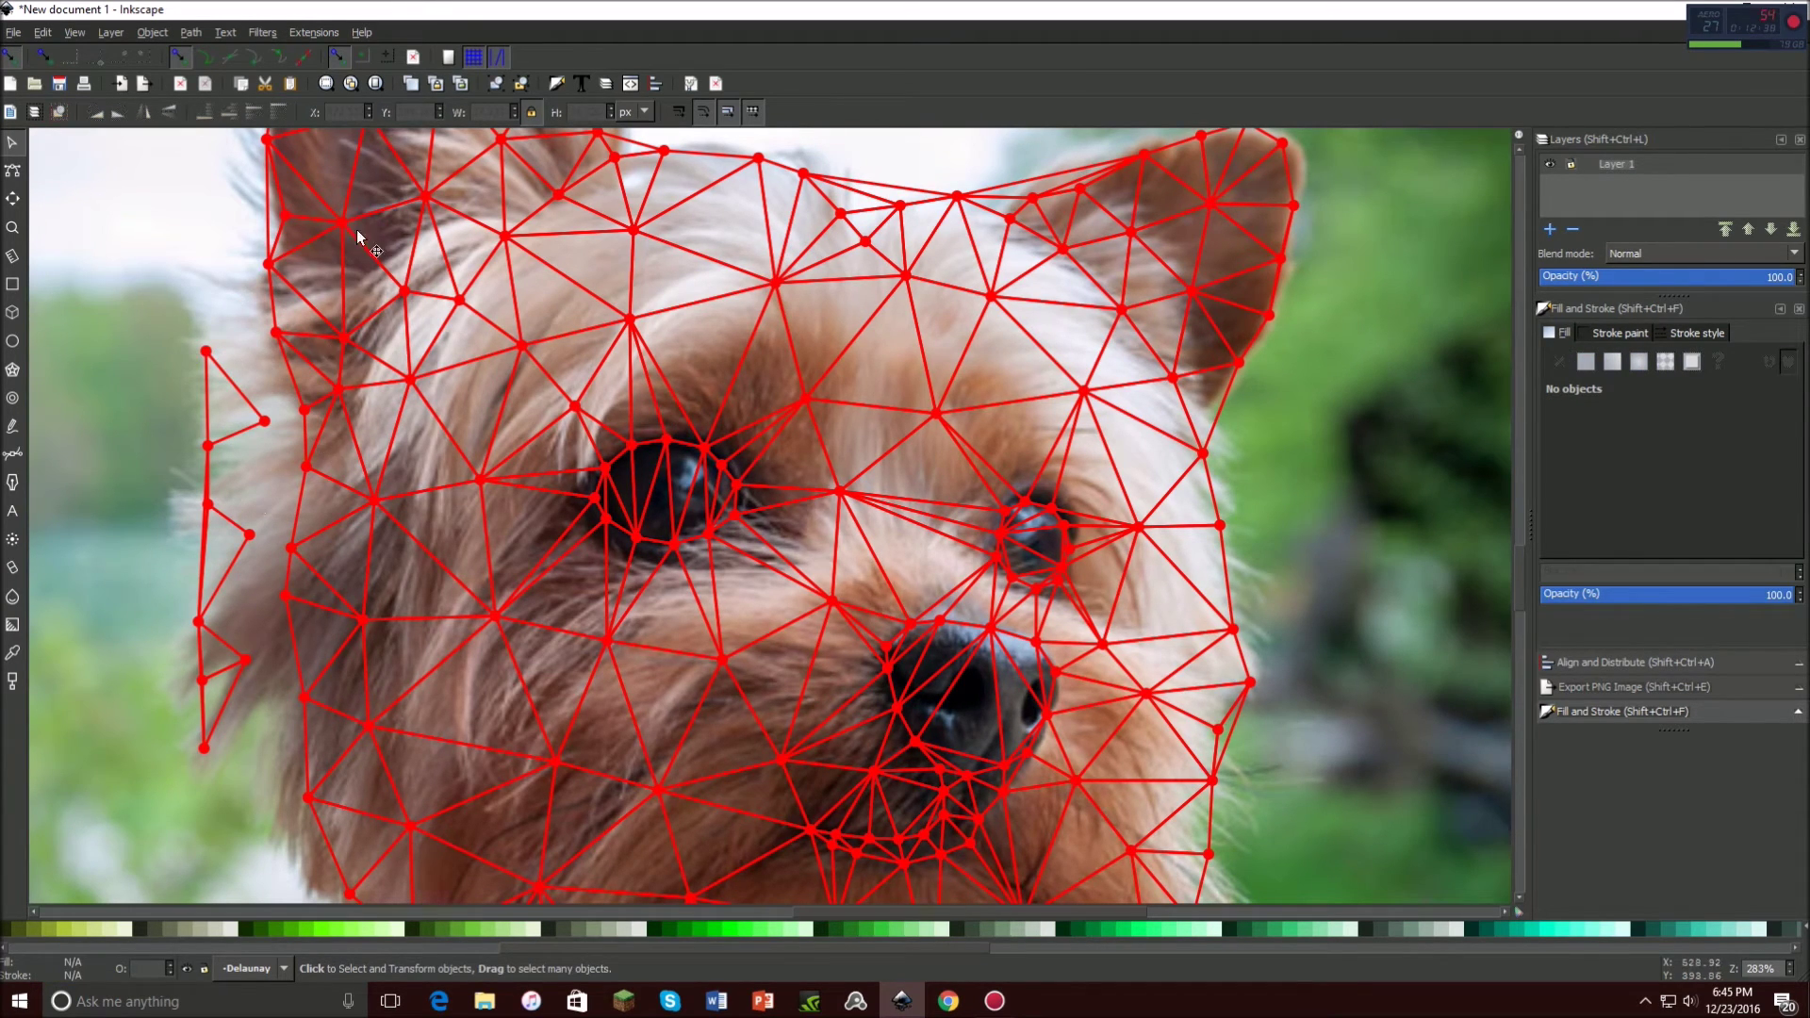
Delete the remaining detached triangles along the outer fringe of the left cheek.
click(228, 377)
key(Delete)
click(208, 483)
key(Delete)
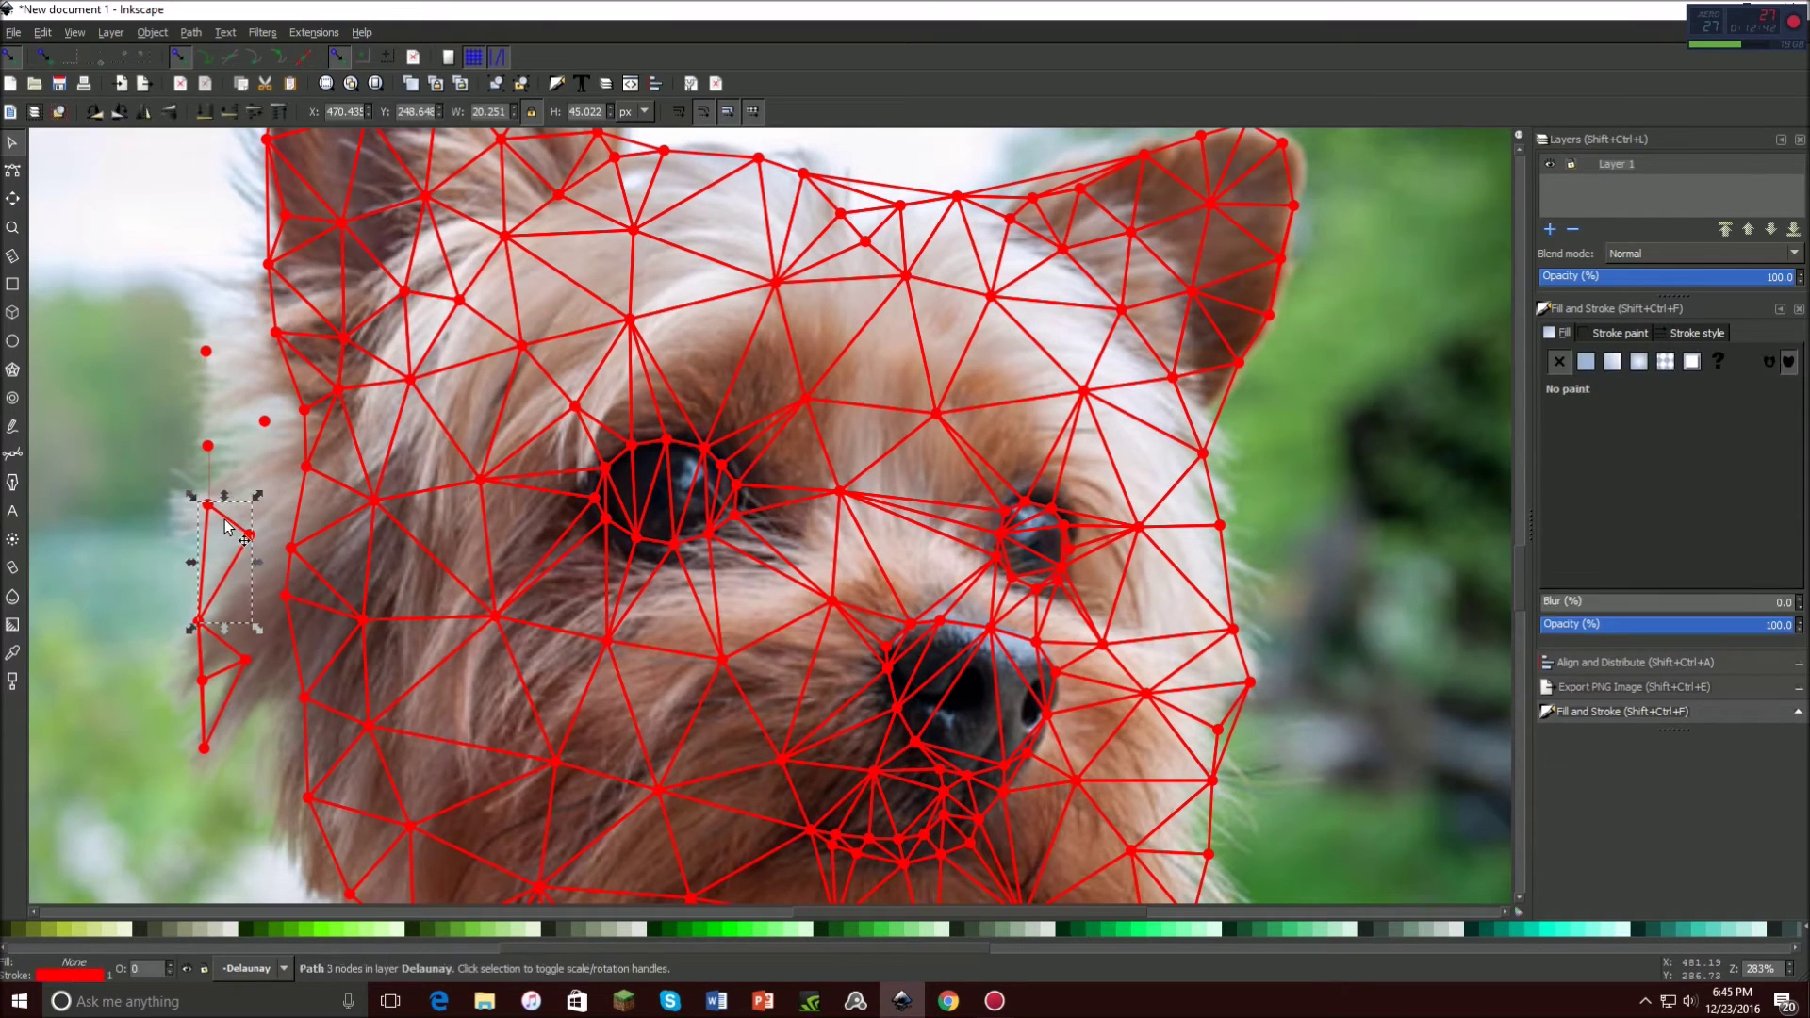
click(226, 642)
key(Delete)
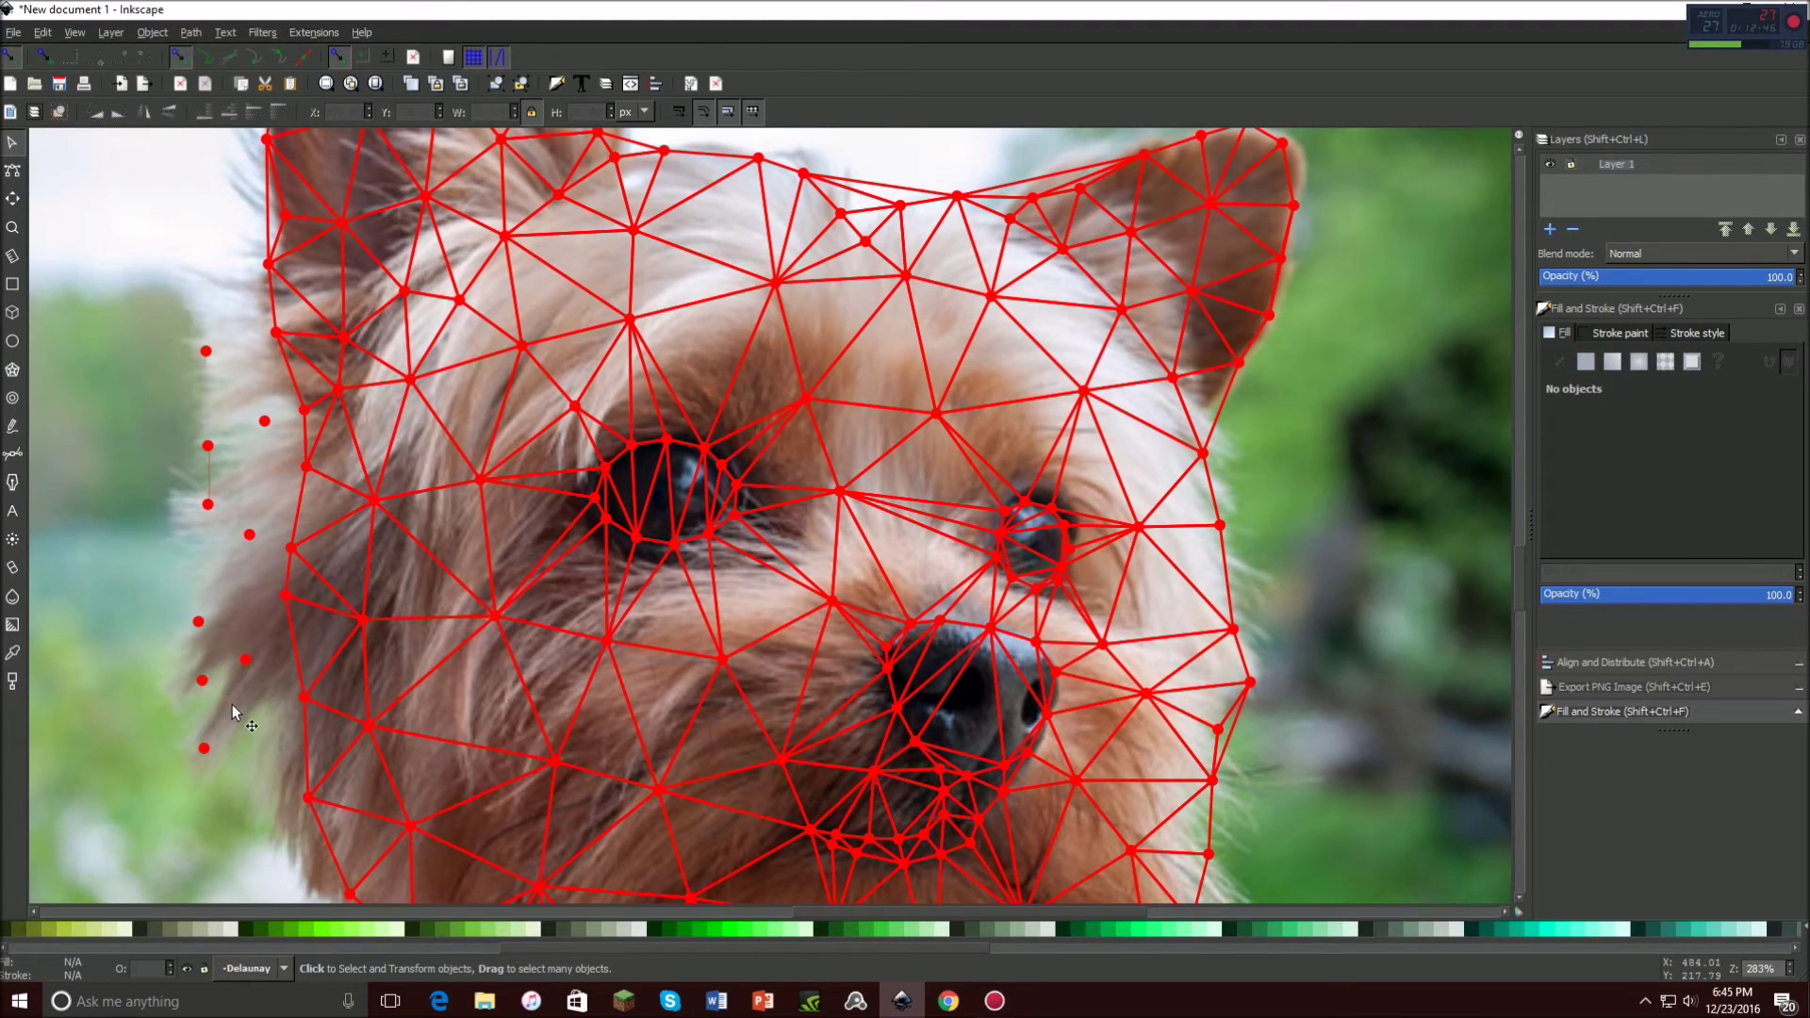
Delete the leftover red circles along the outer fringe of the left cheek.
click(203, 747)
key(Delete)
click(245, 660)
key(Delete)
click(202, 680)
key(Delete)
click(198, 622)
key(Delete)
click(249, 535)
key(Delete)
click(207, 504)
key(Delete)
click(207, 443)
key(Delete)
click(265, 421)
key(Delete)
key(Delete)
scroll(411, 402, up, 5)
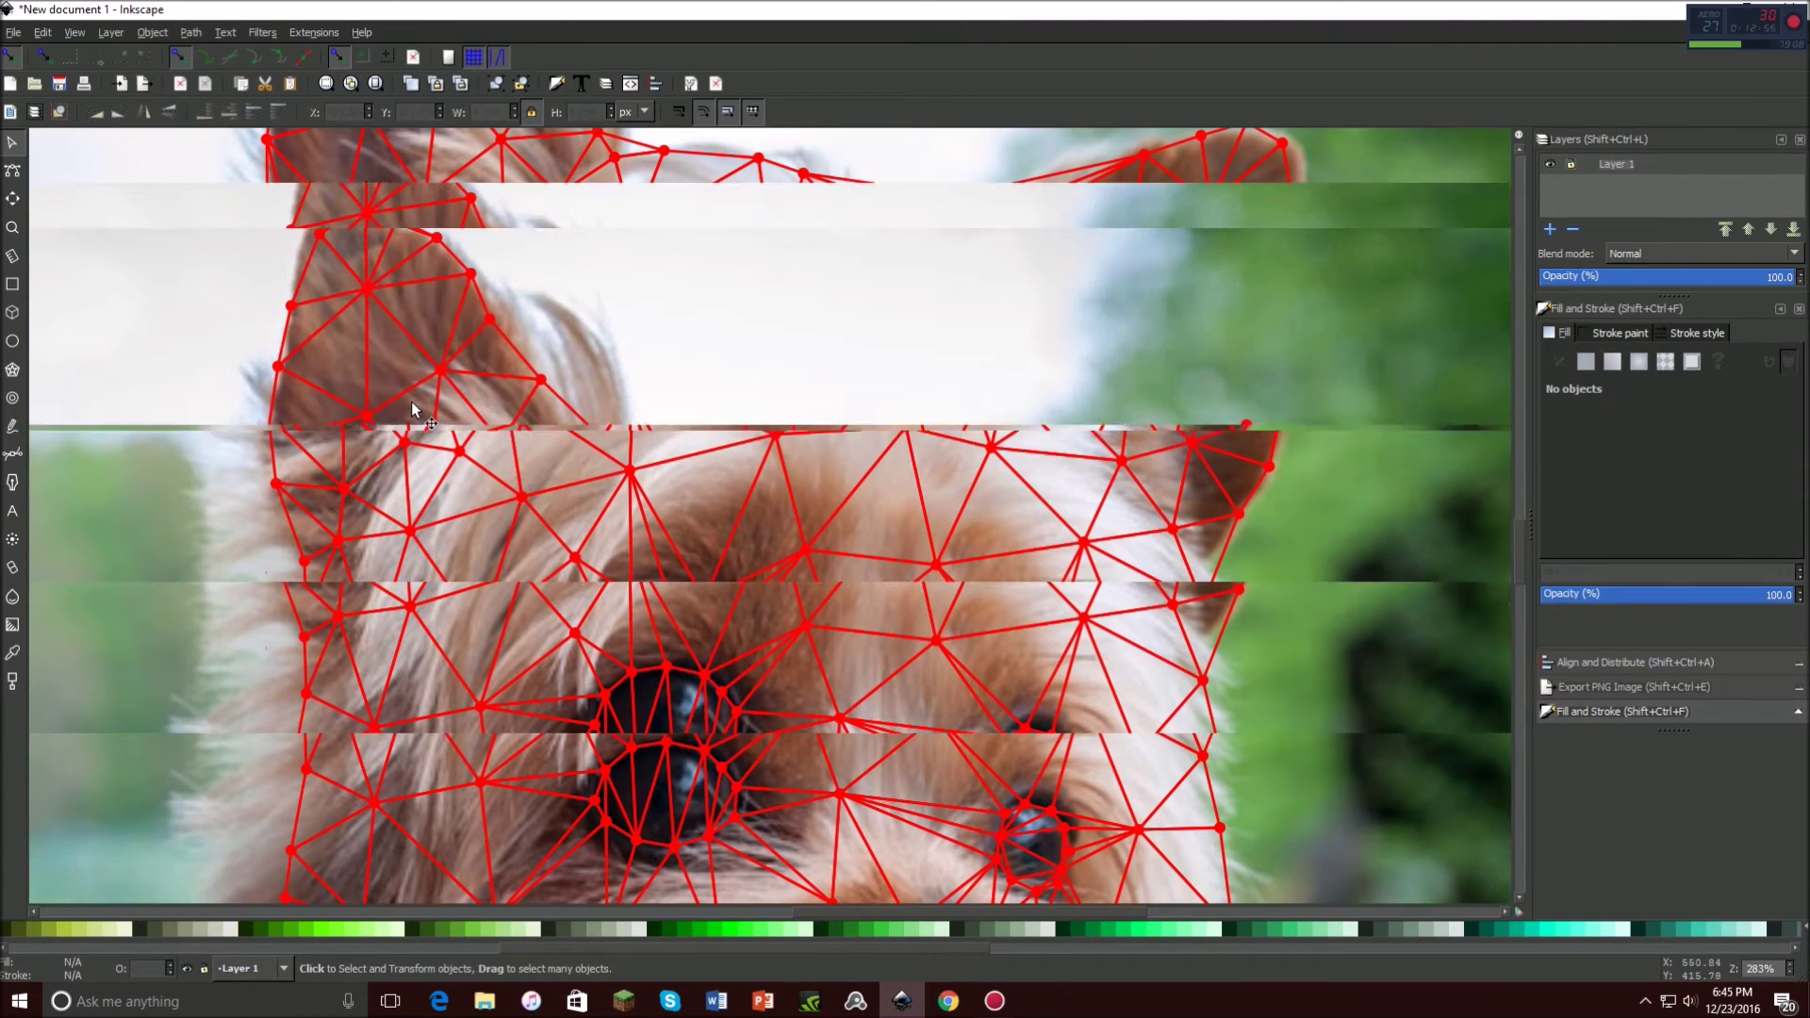
scroll(428, 414, down, 2)
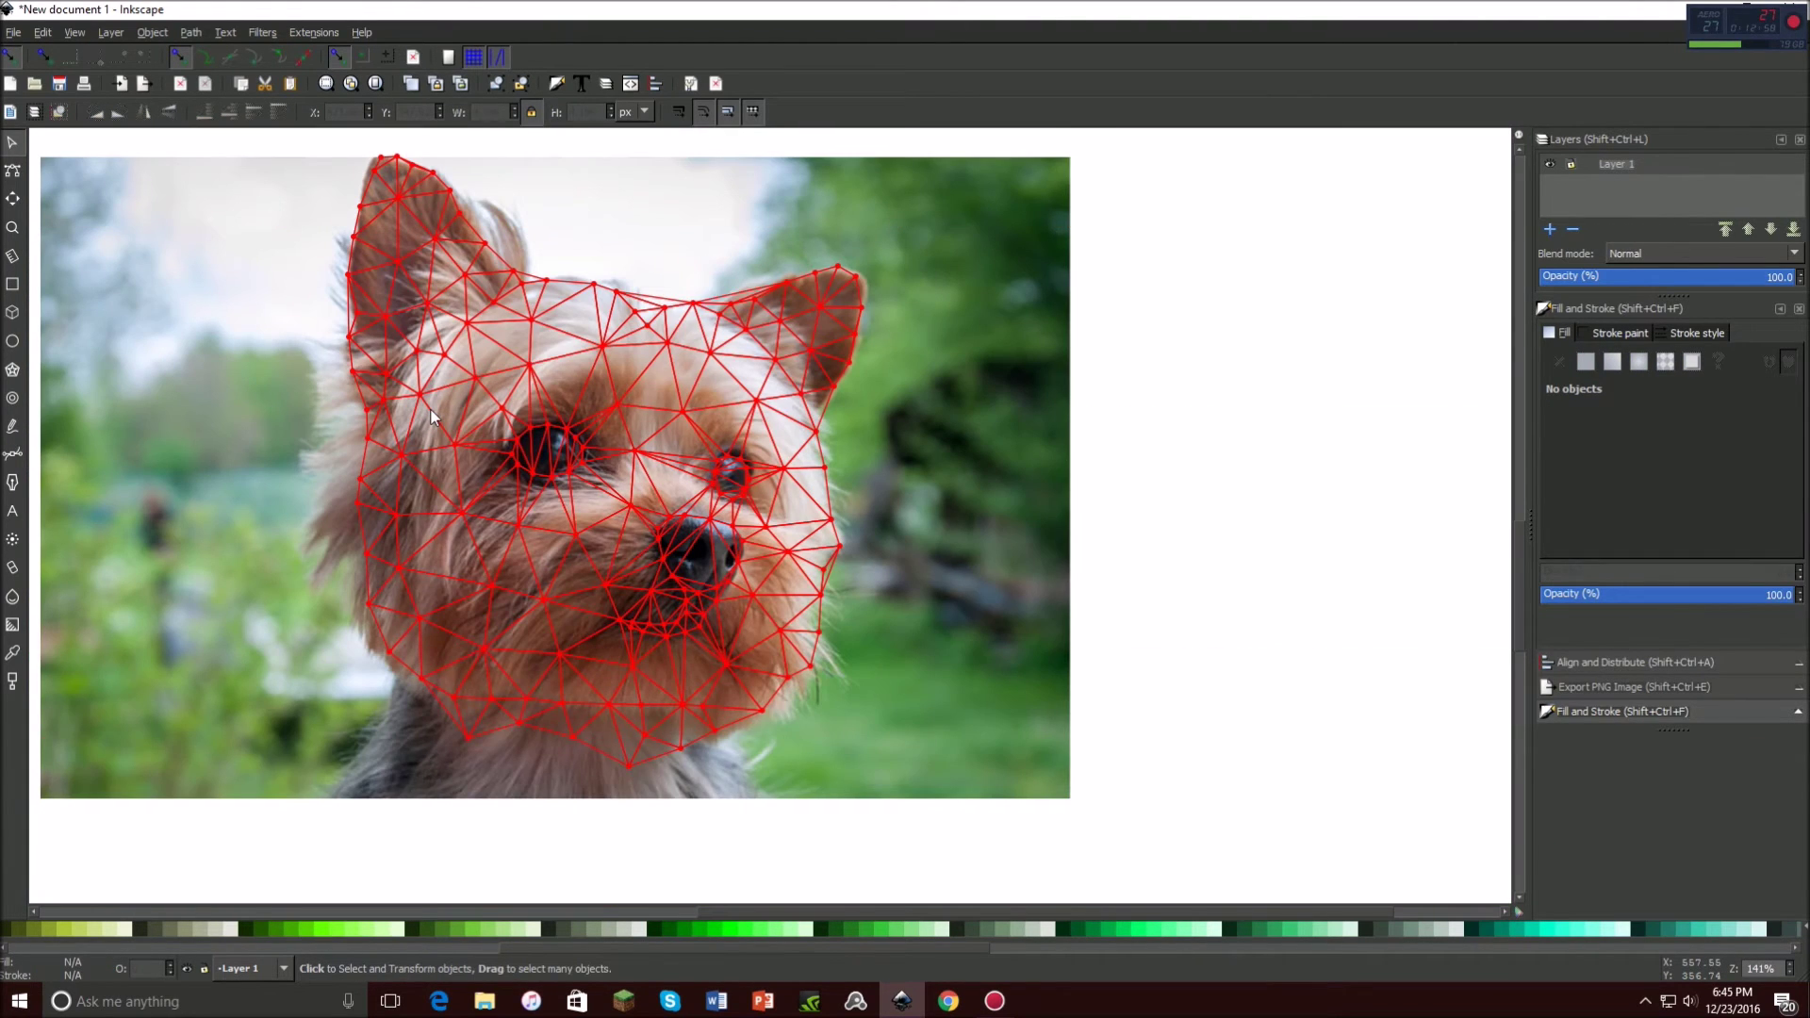
scroll(432, 416, up, 2)
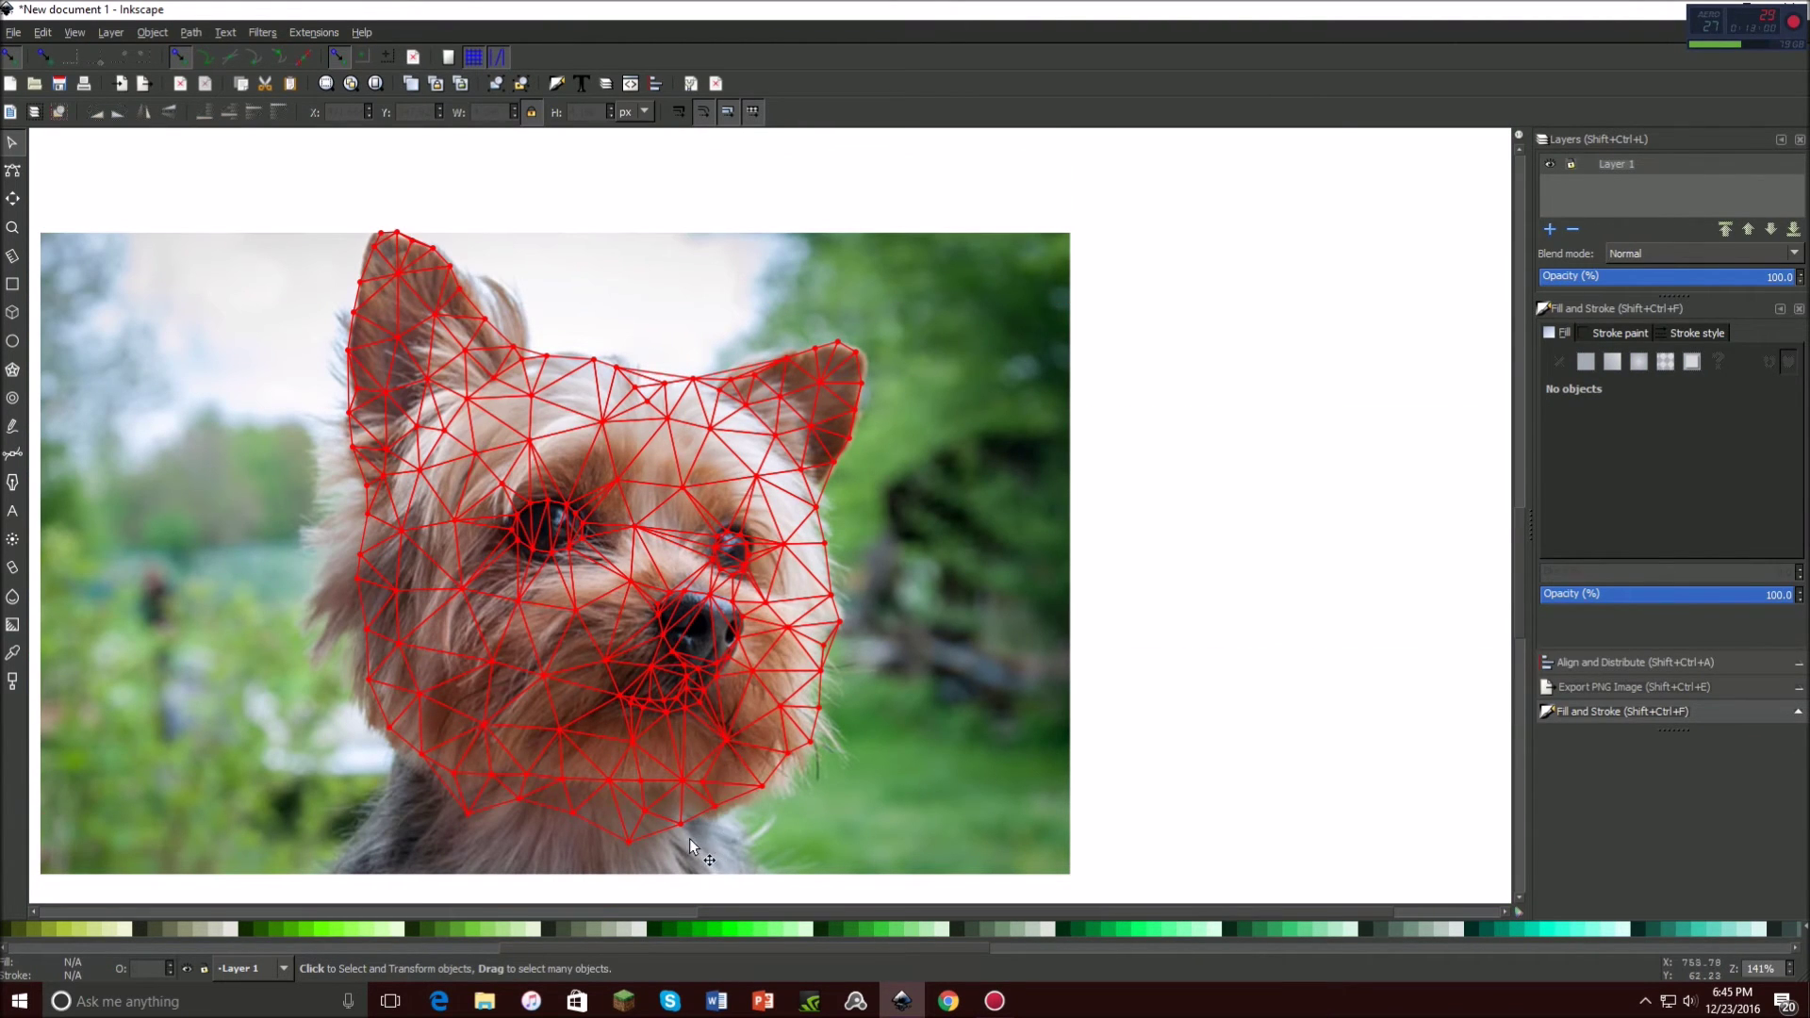
scroll(670, 817, up, 2)
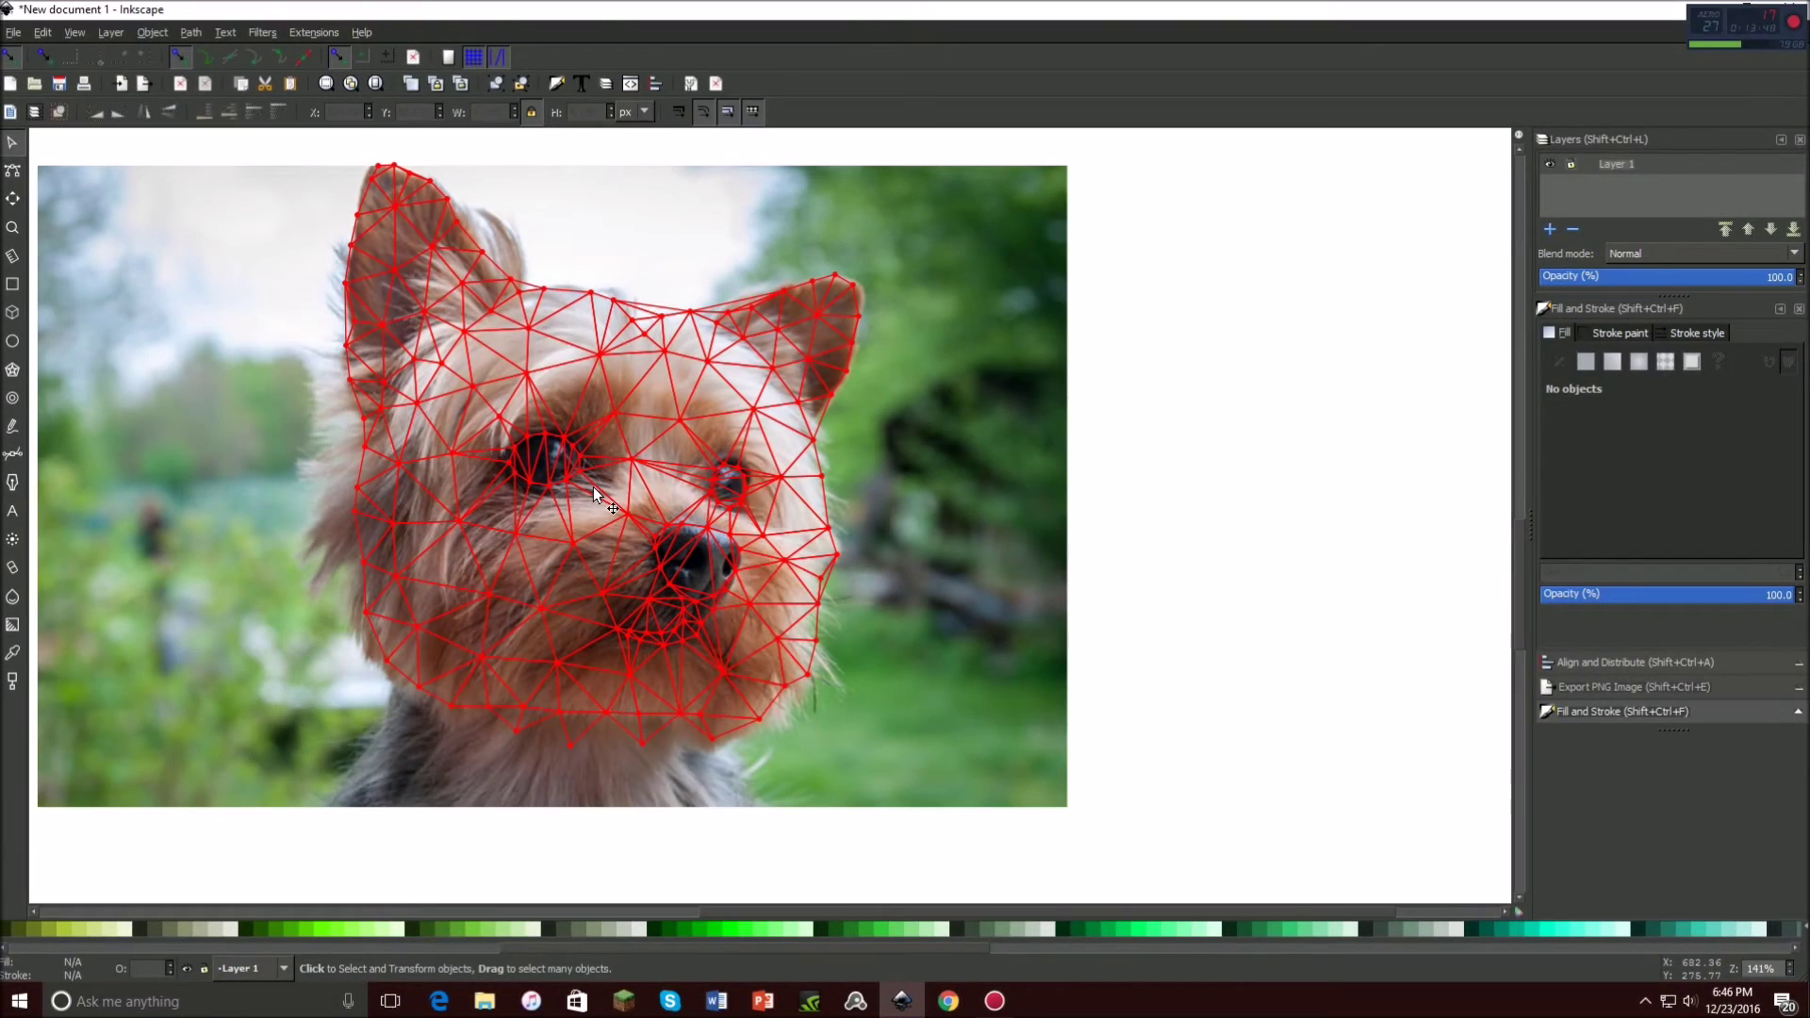
click(12, 198)
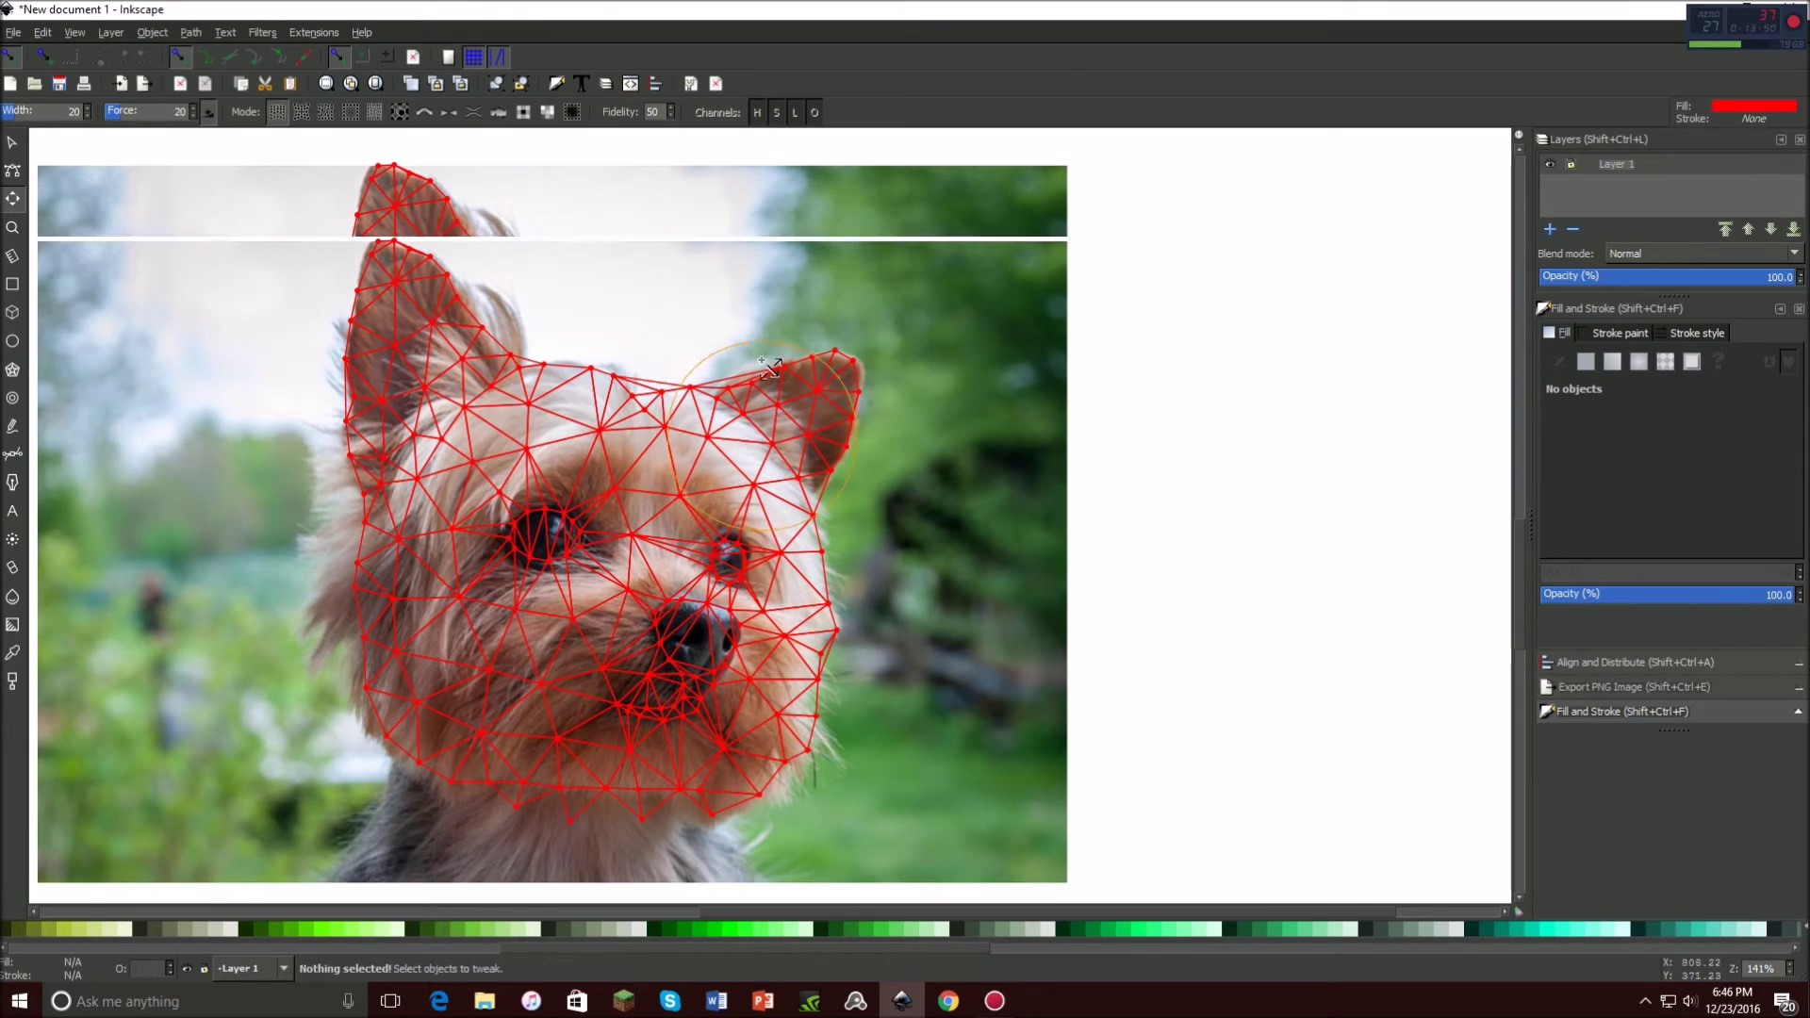
scroll(66, 216, up, 2)
click(12, 142)
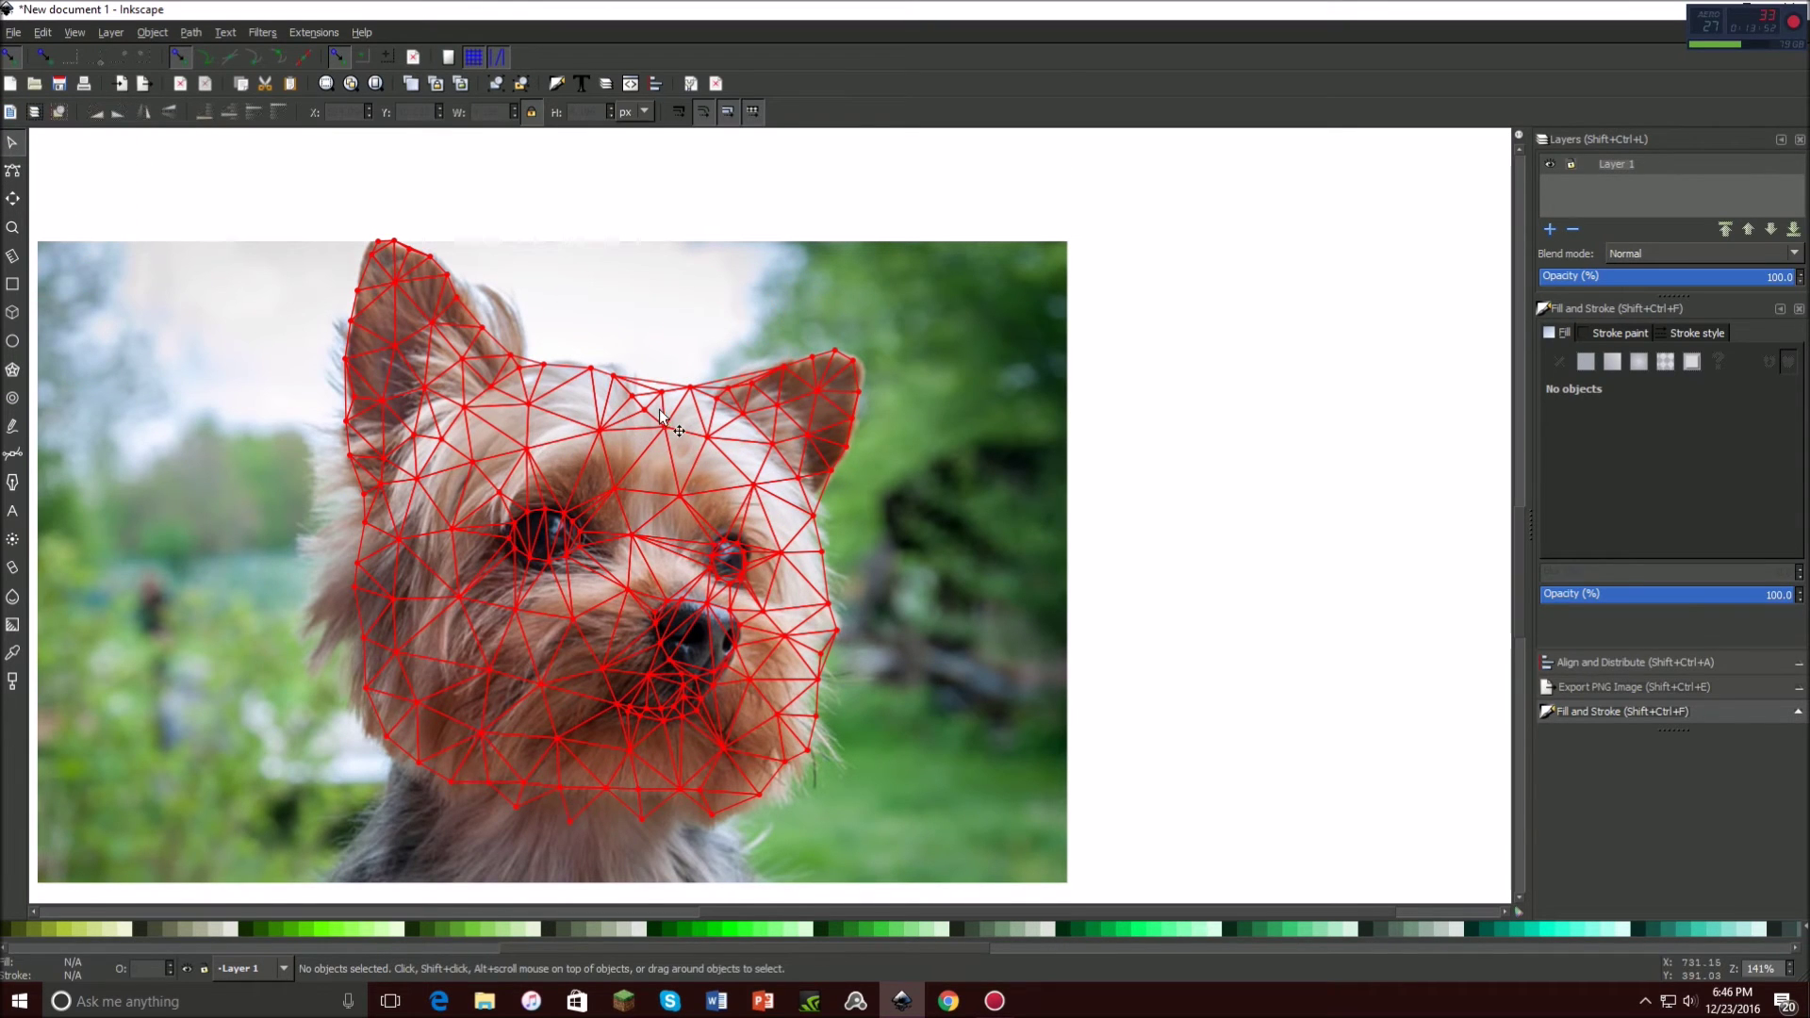
key(ctrl+w)
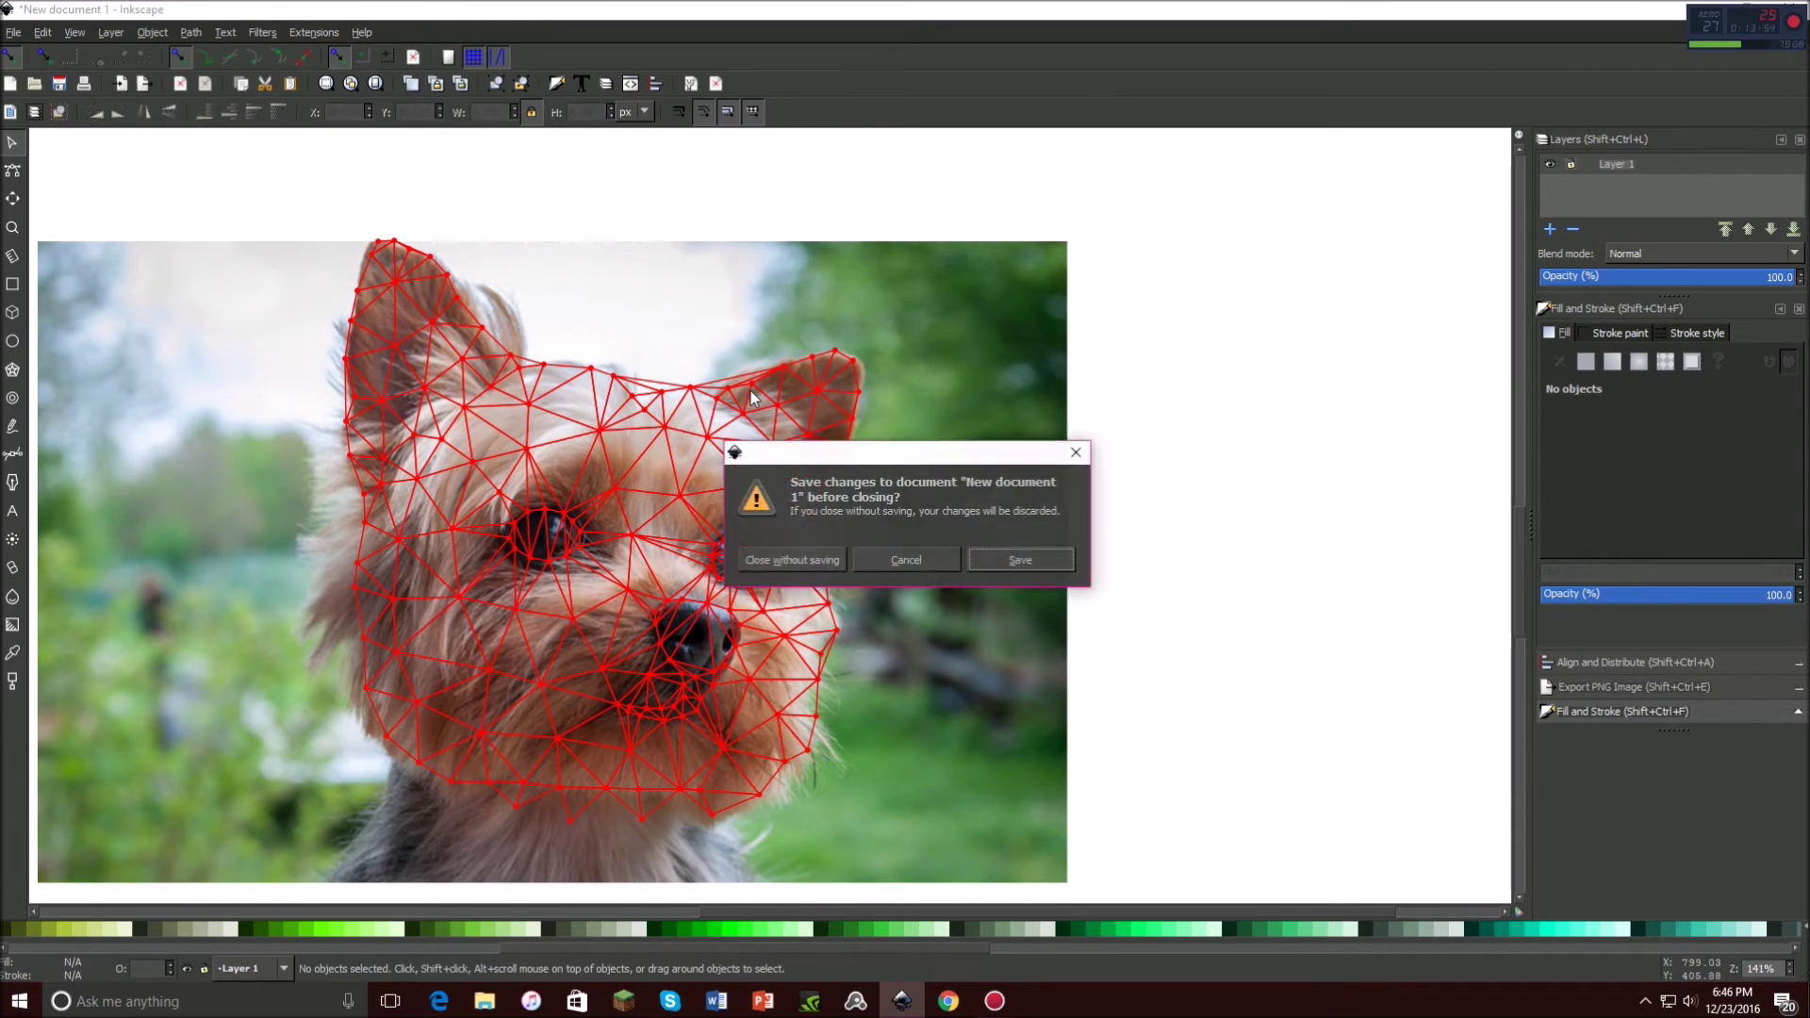
click(873, 560)
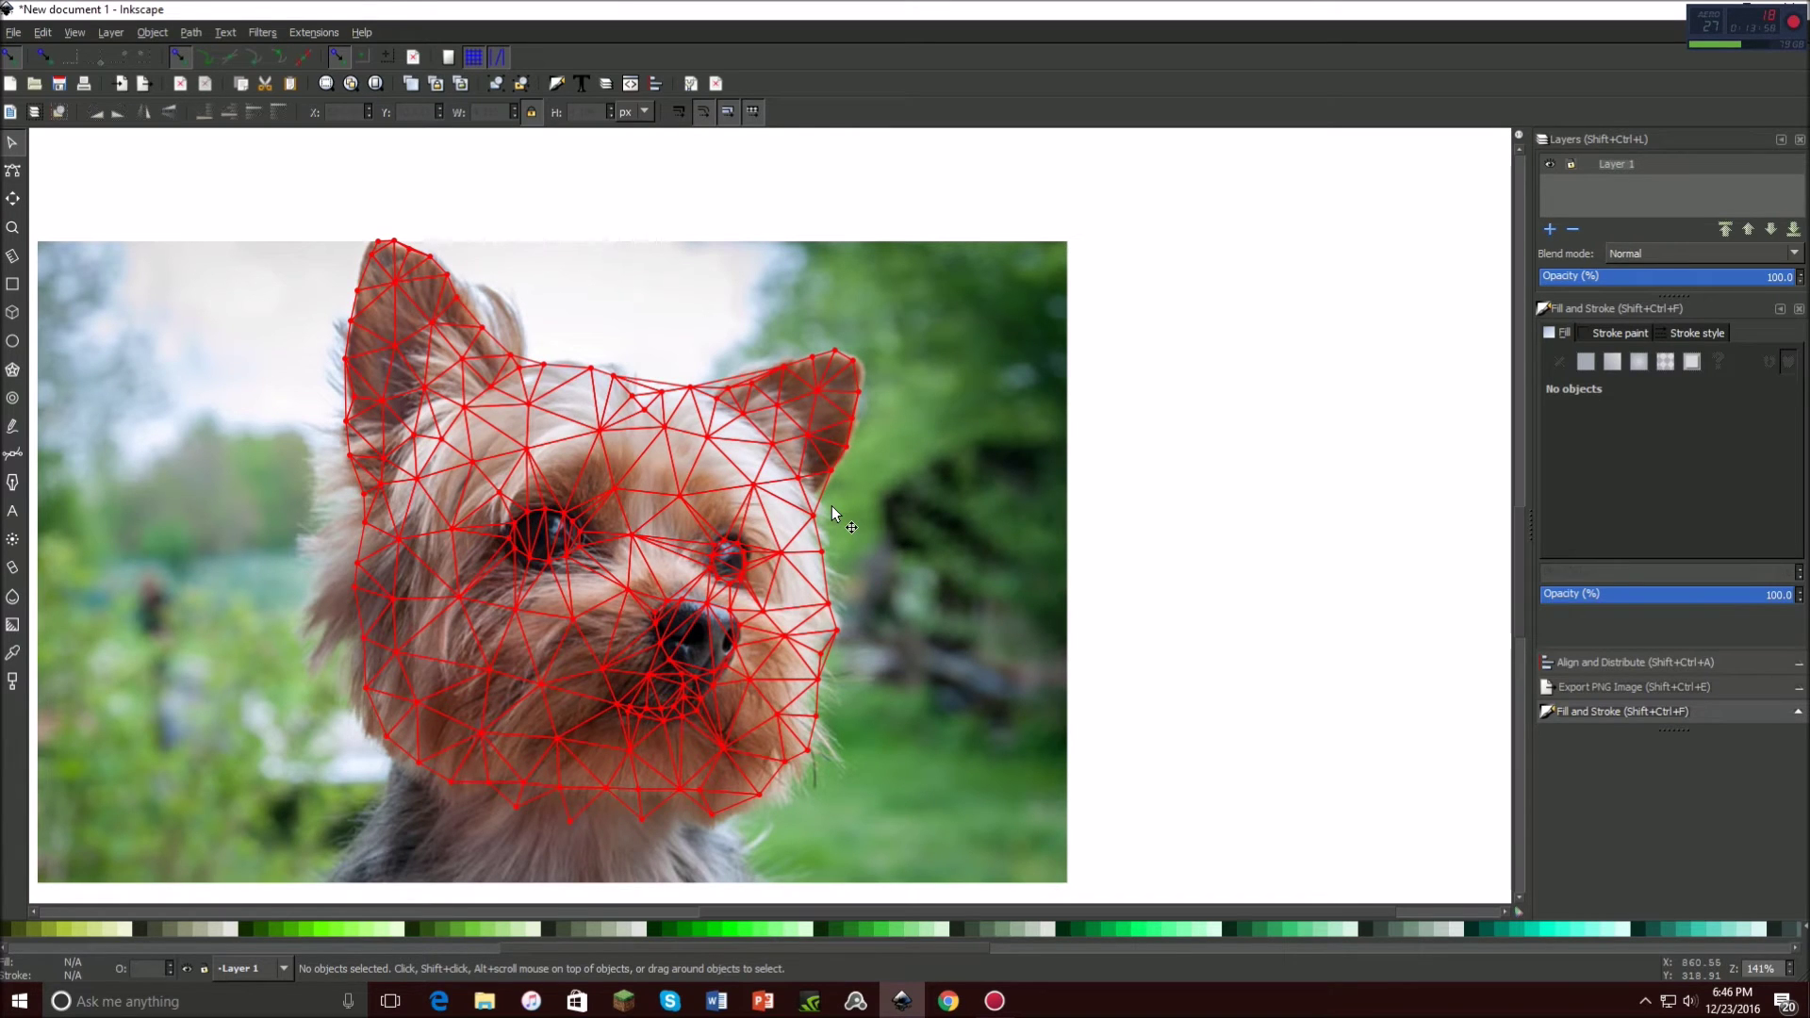
Delete the three thin triangles outside the head's outline along the forehead and the inner edge of the right-hand ear.
ctrl+scroll(816, 503, up, 3)
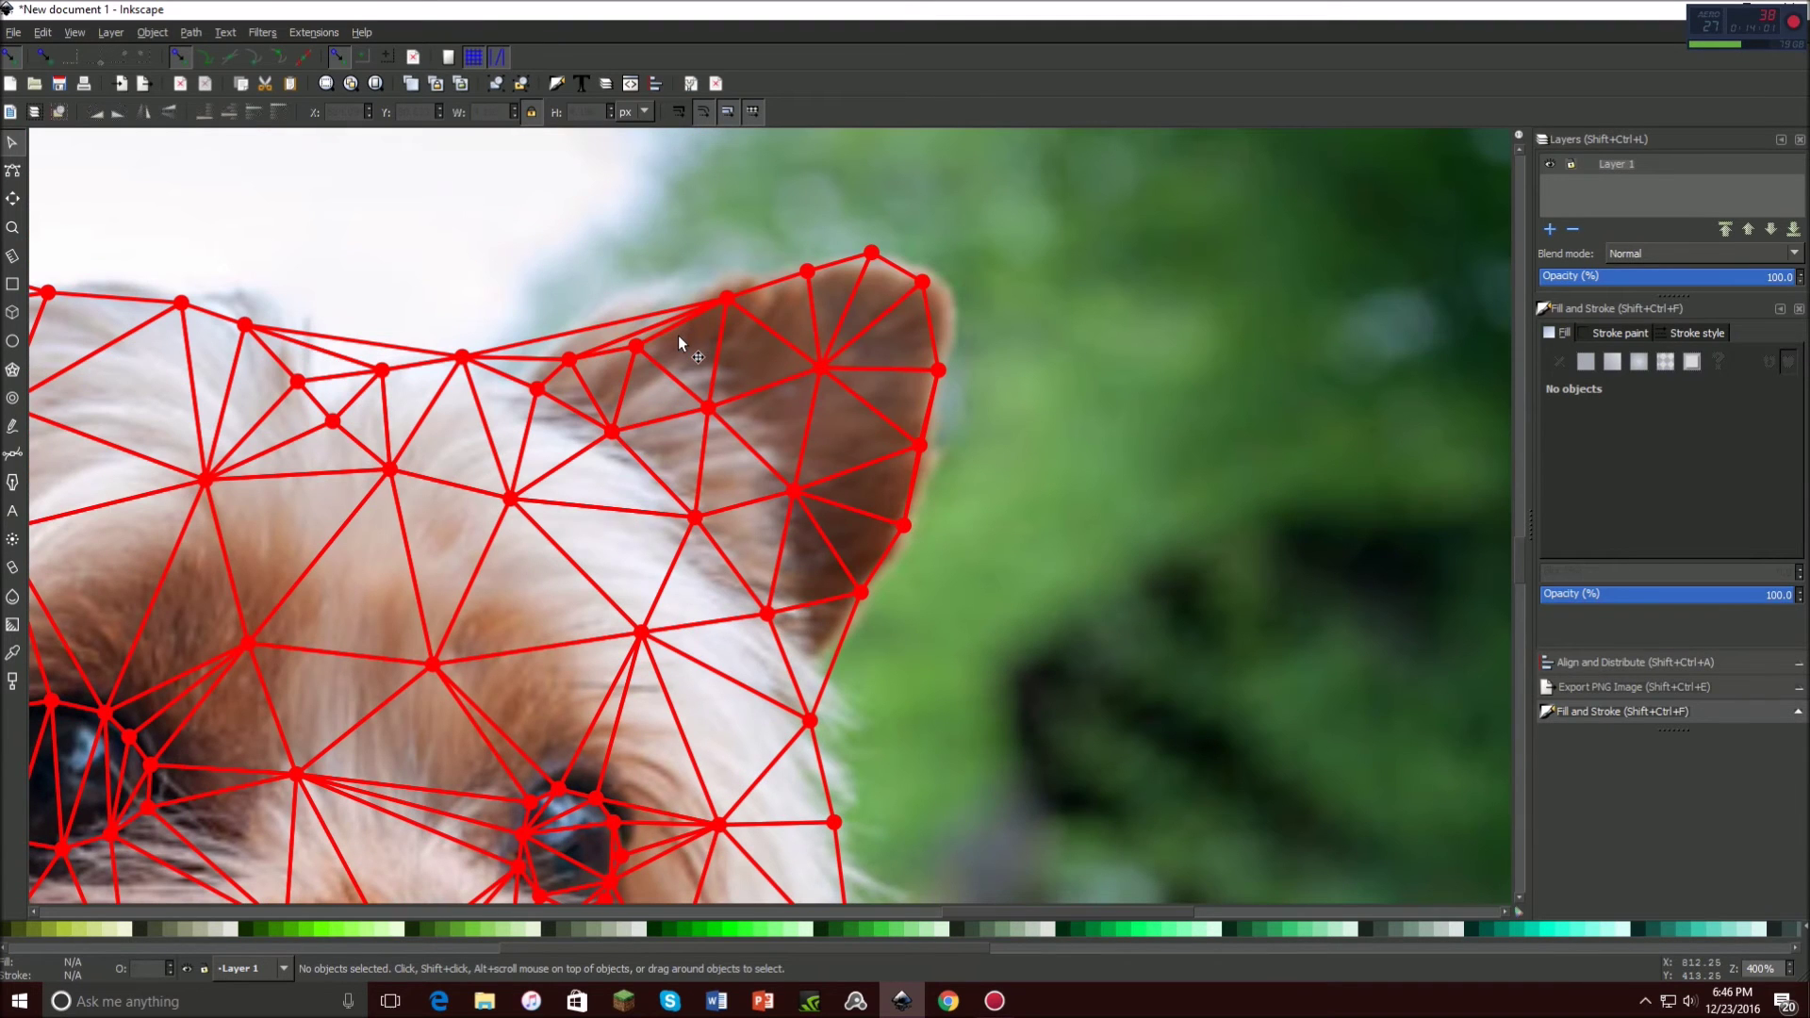
click(598, 321)
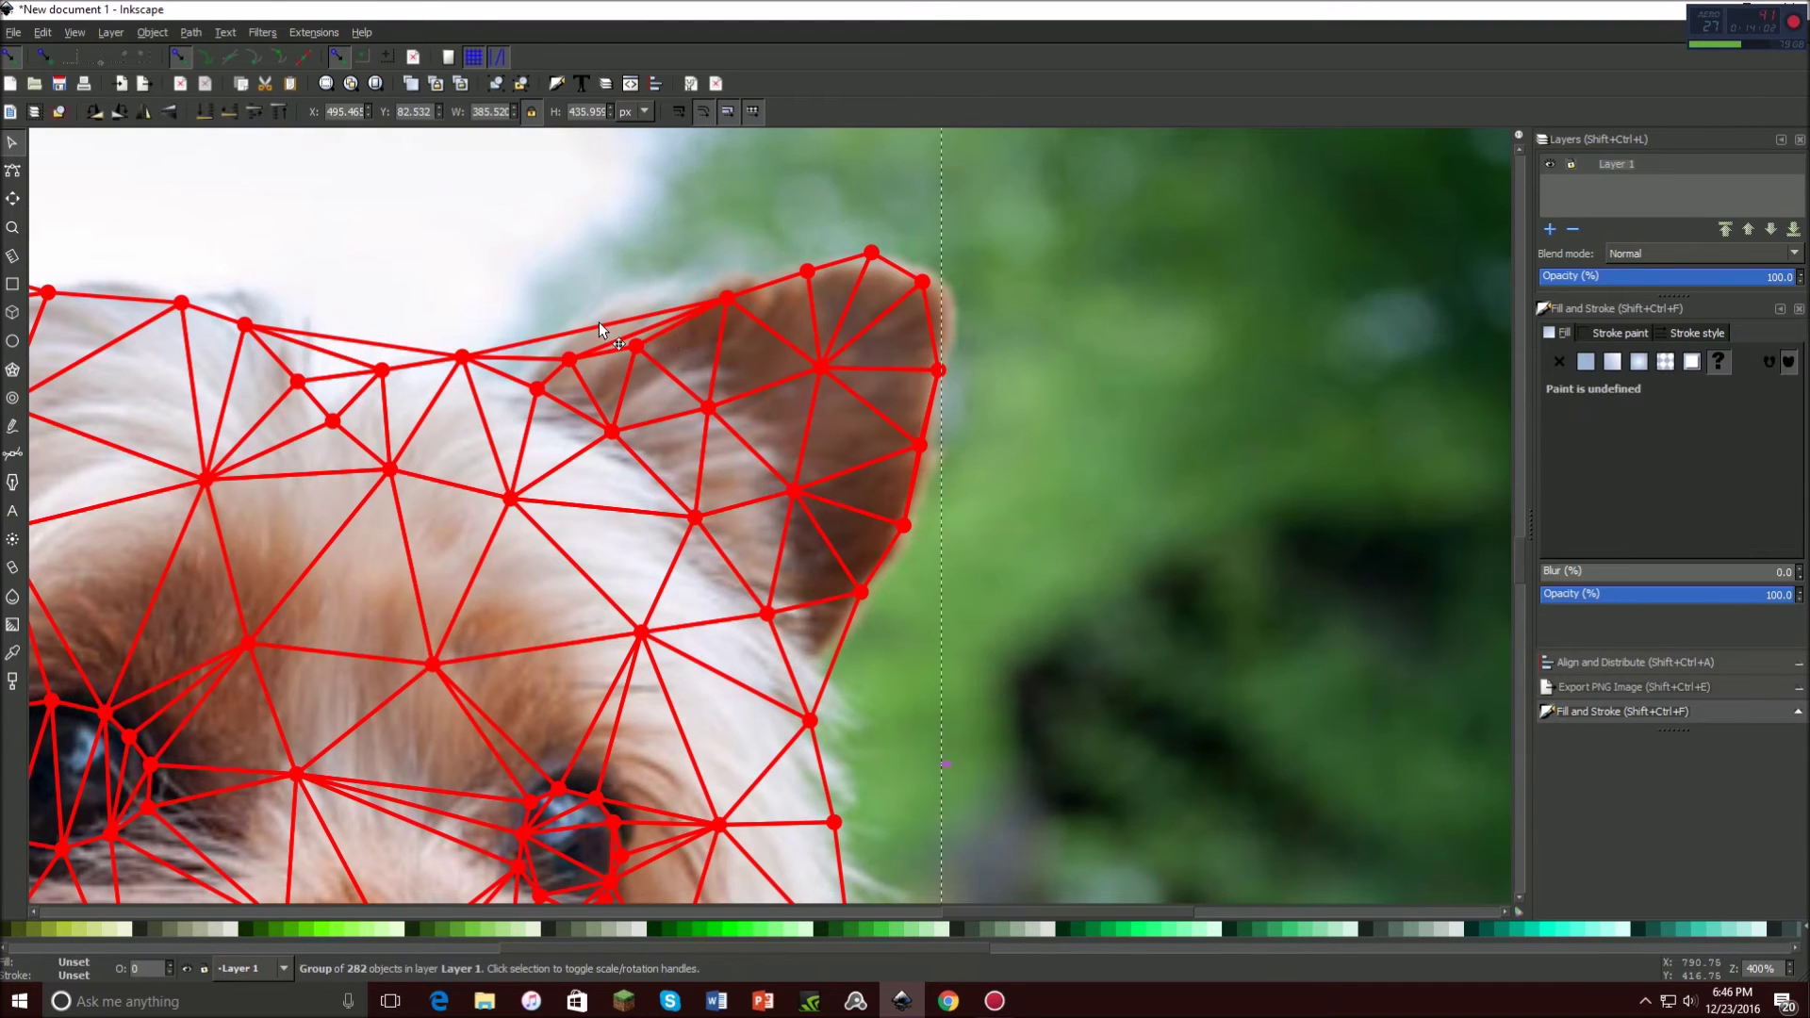
key(Delete)
click(632, 330)
key(Delete)
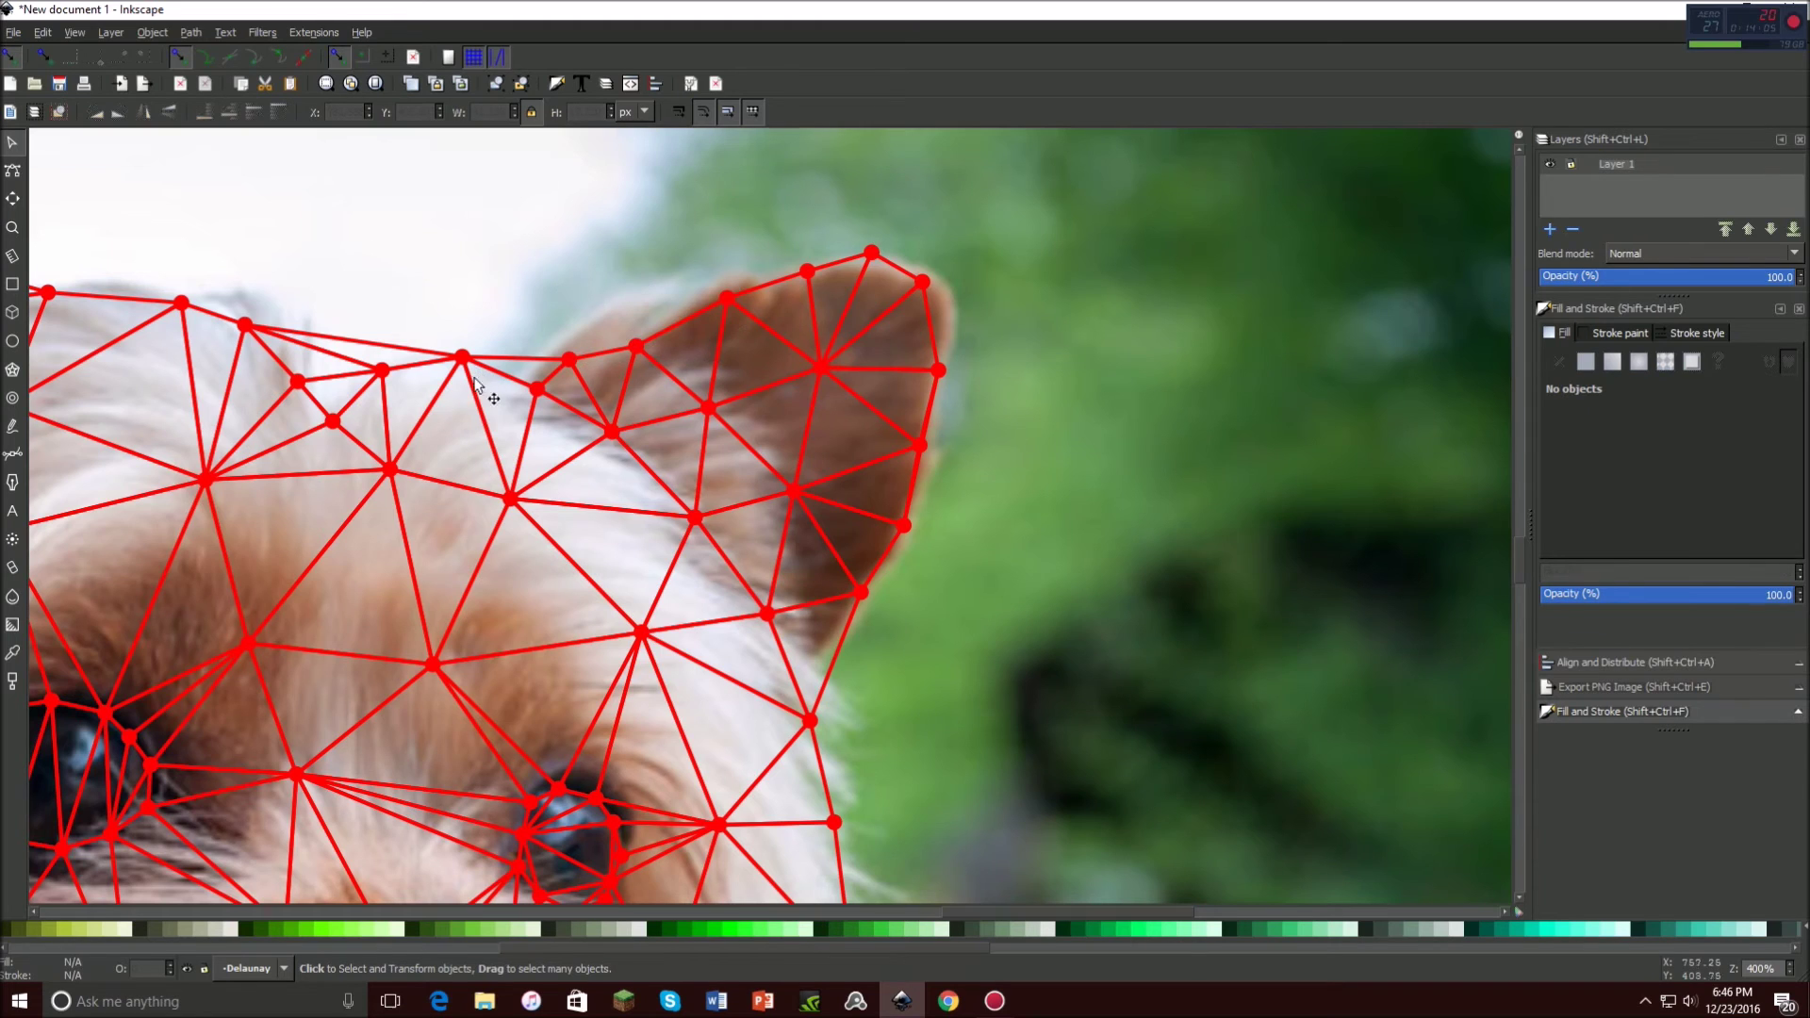
click(394, 354)
key(Delete)
scroll(438, 502, down, 3)
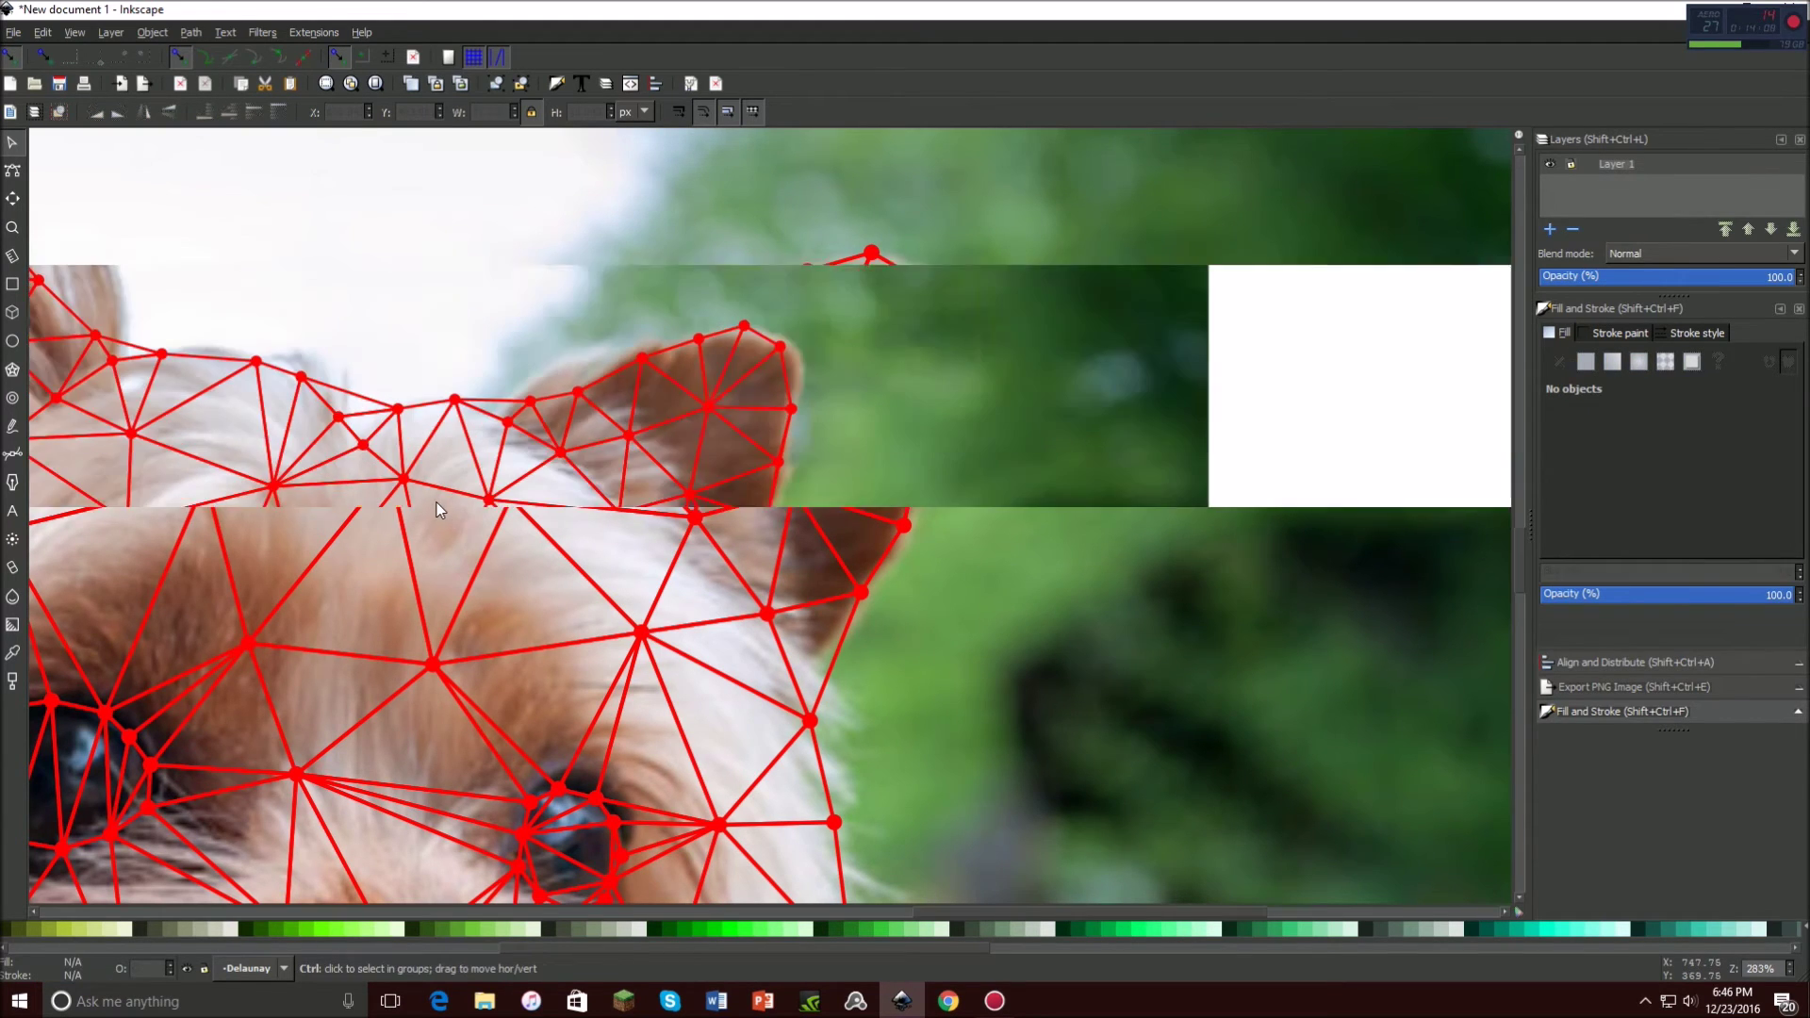
drag(877, 537, 1089, 422)
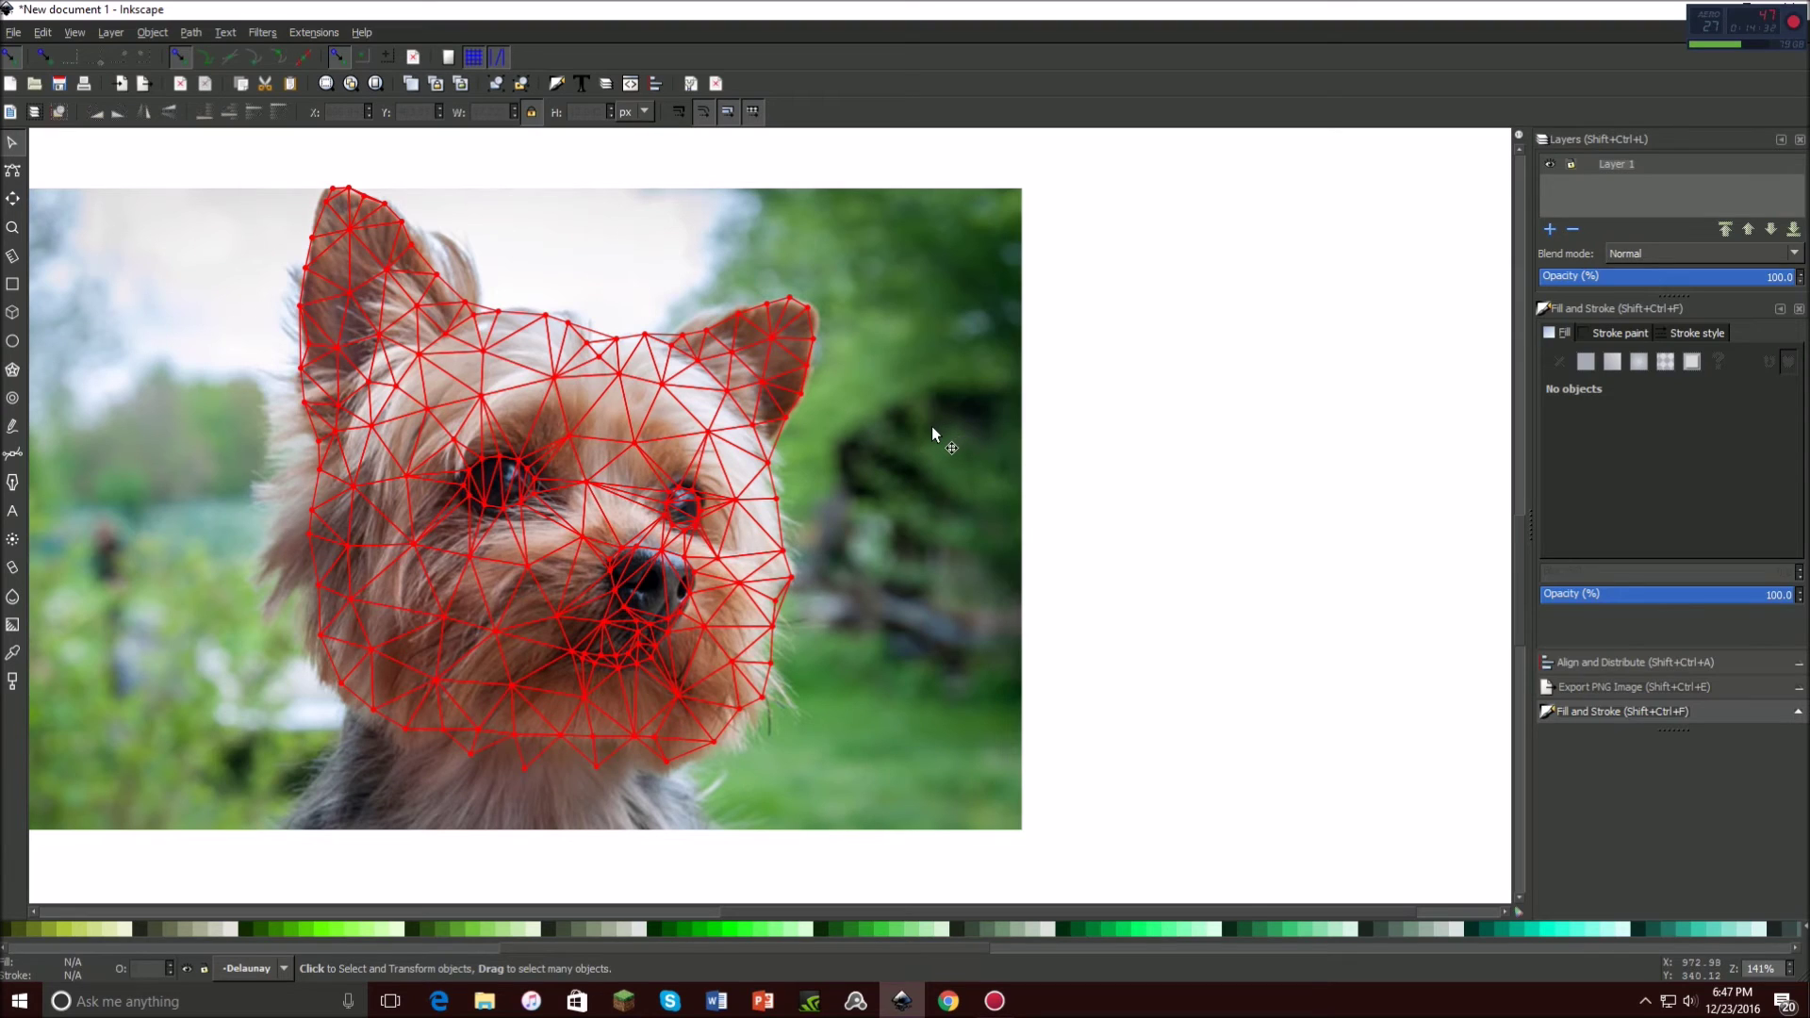
click(560, 431)
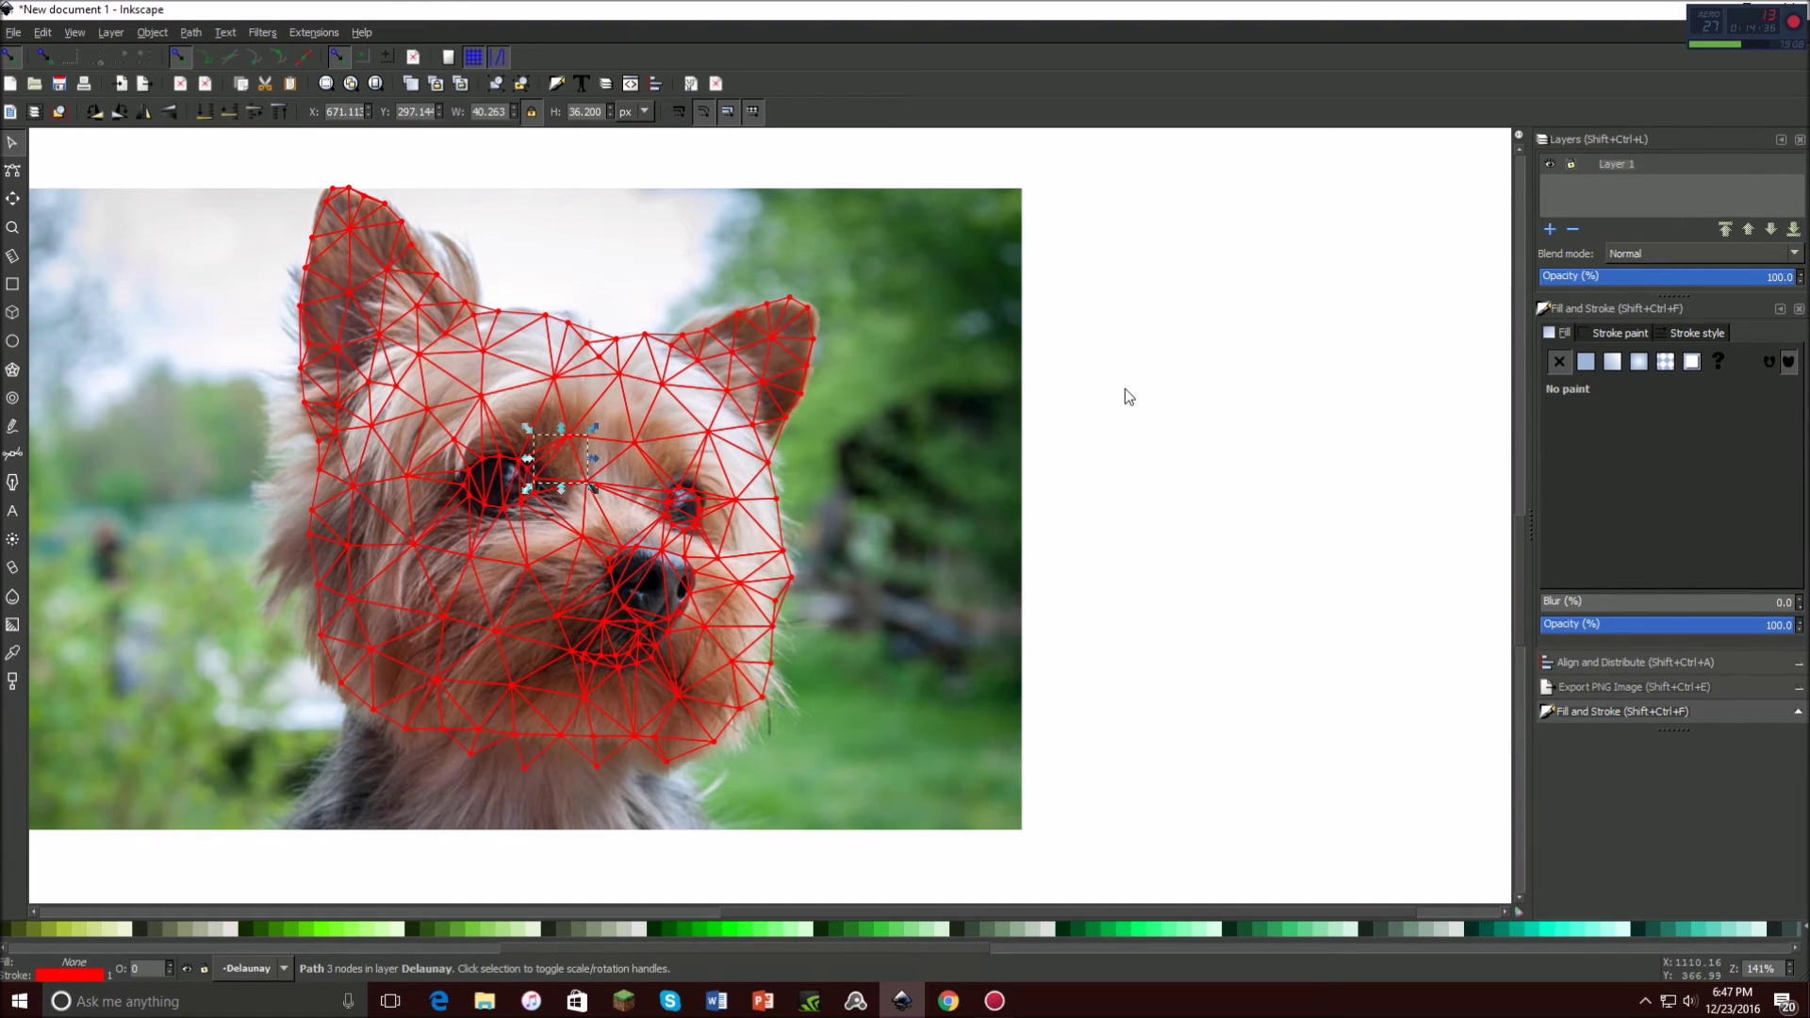
click(586, 381)
click(1123, 322)
click(959, 280)
click(726, 359)
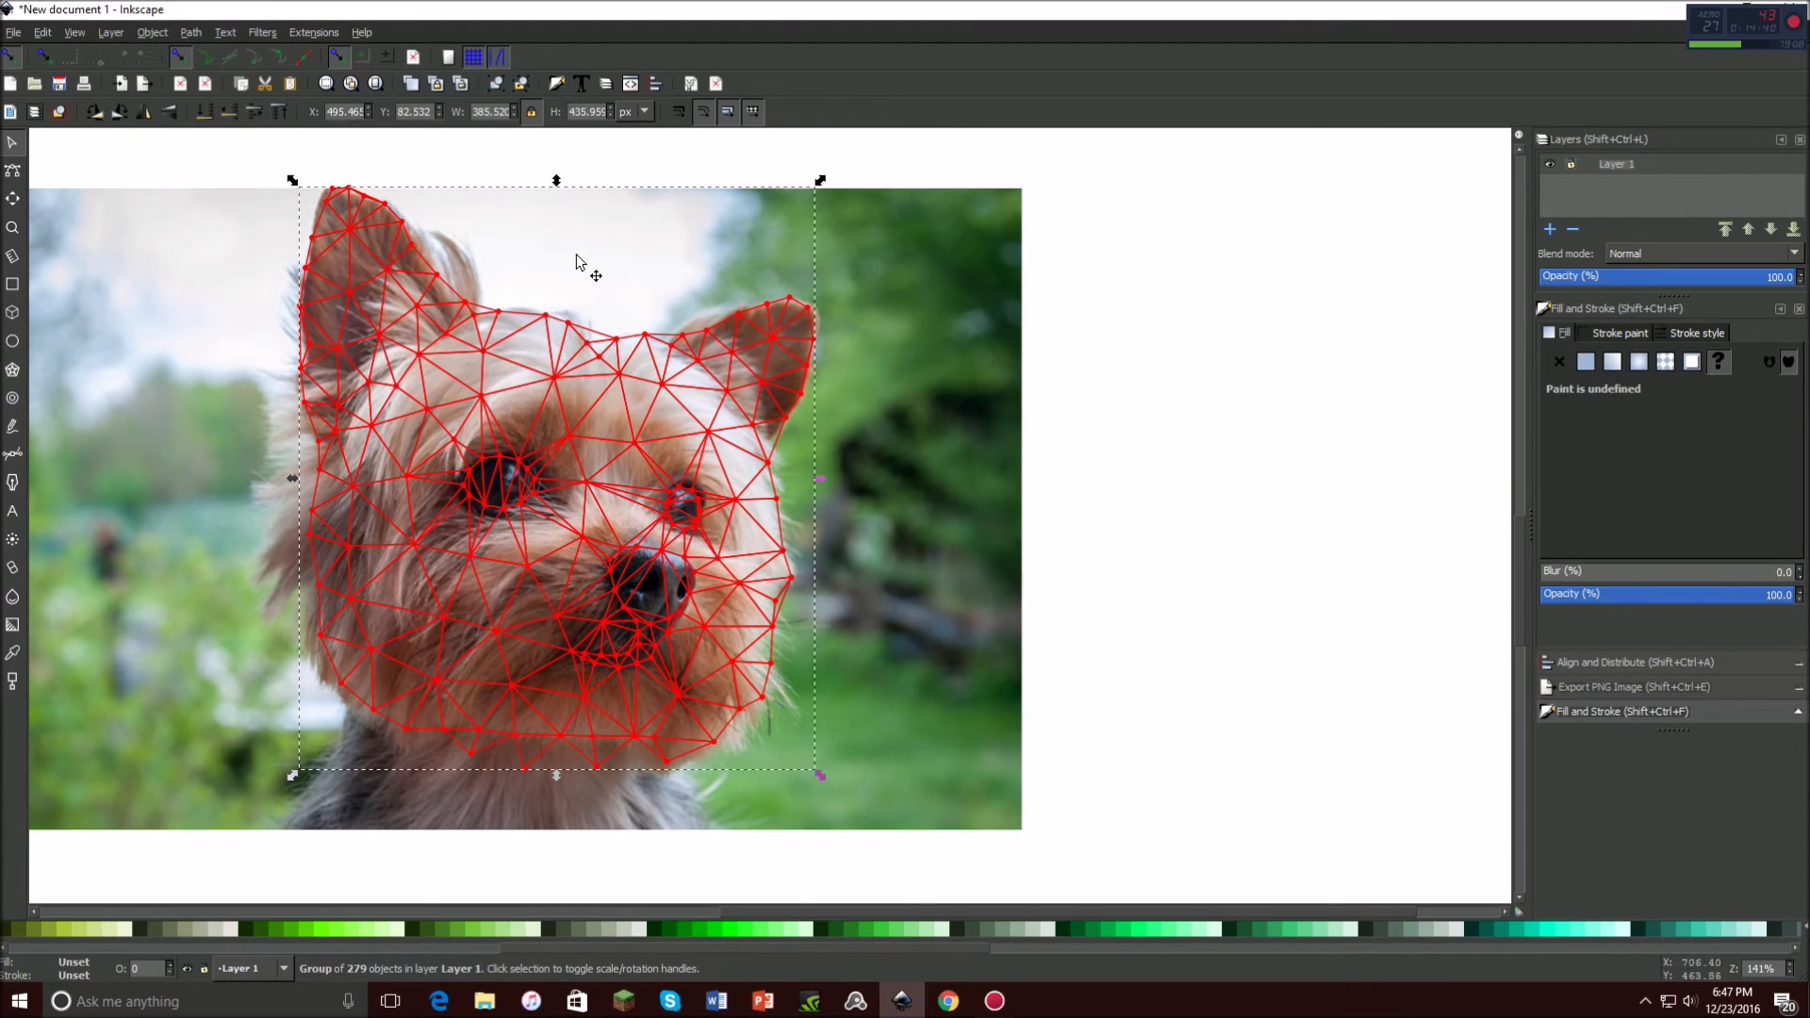
drag(577, 267, 695, 235)
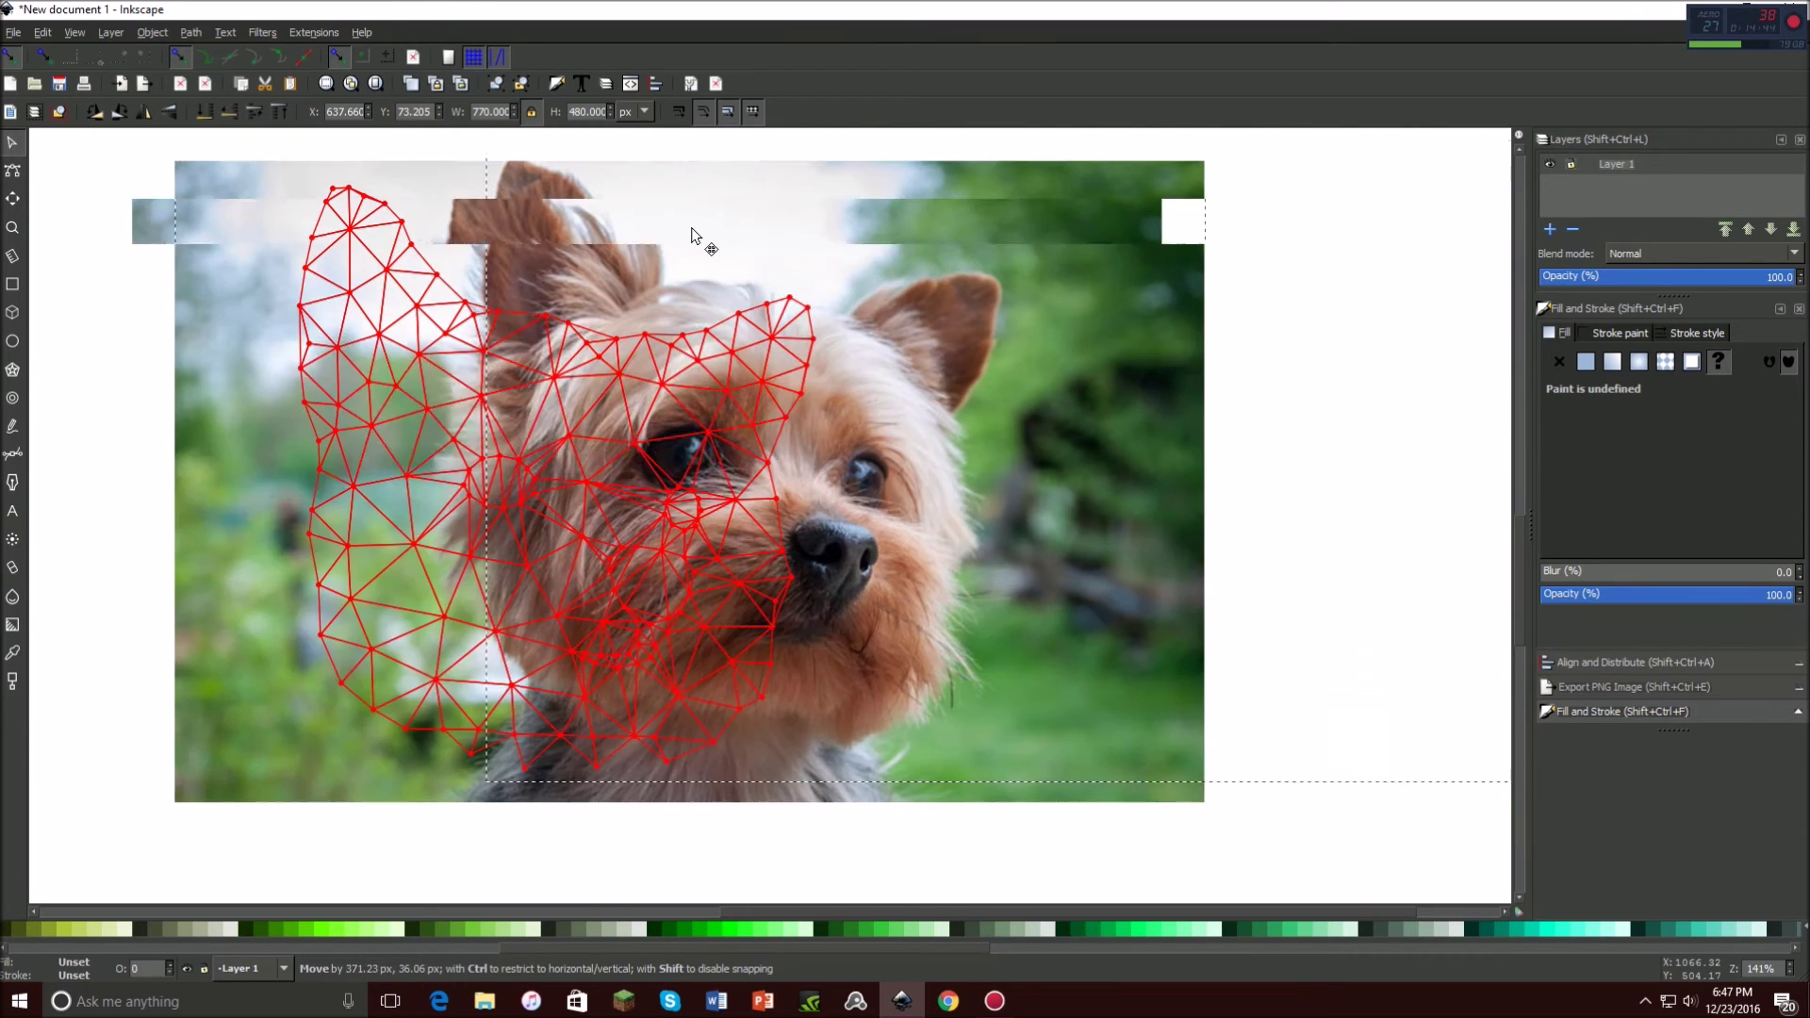
key(ctrl+z)
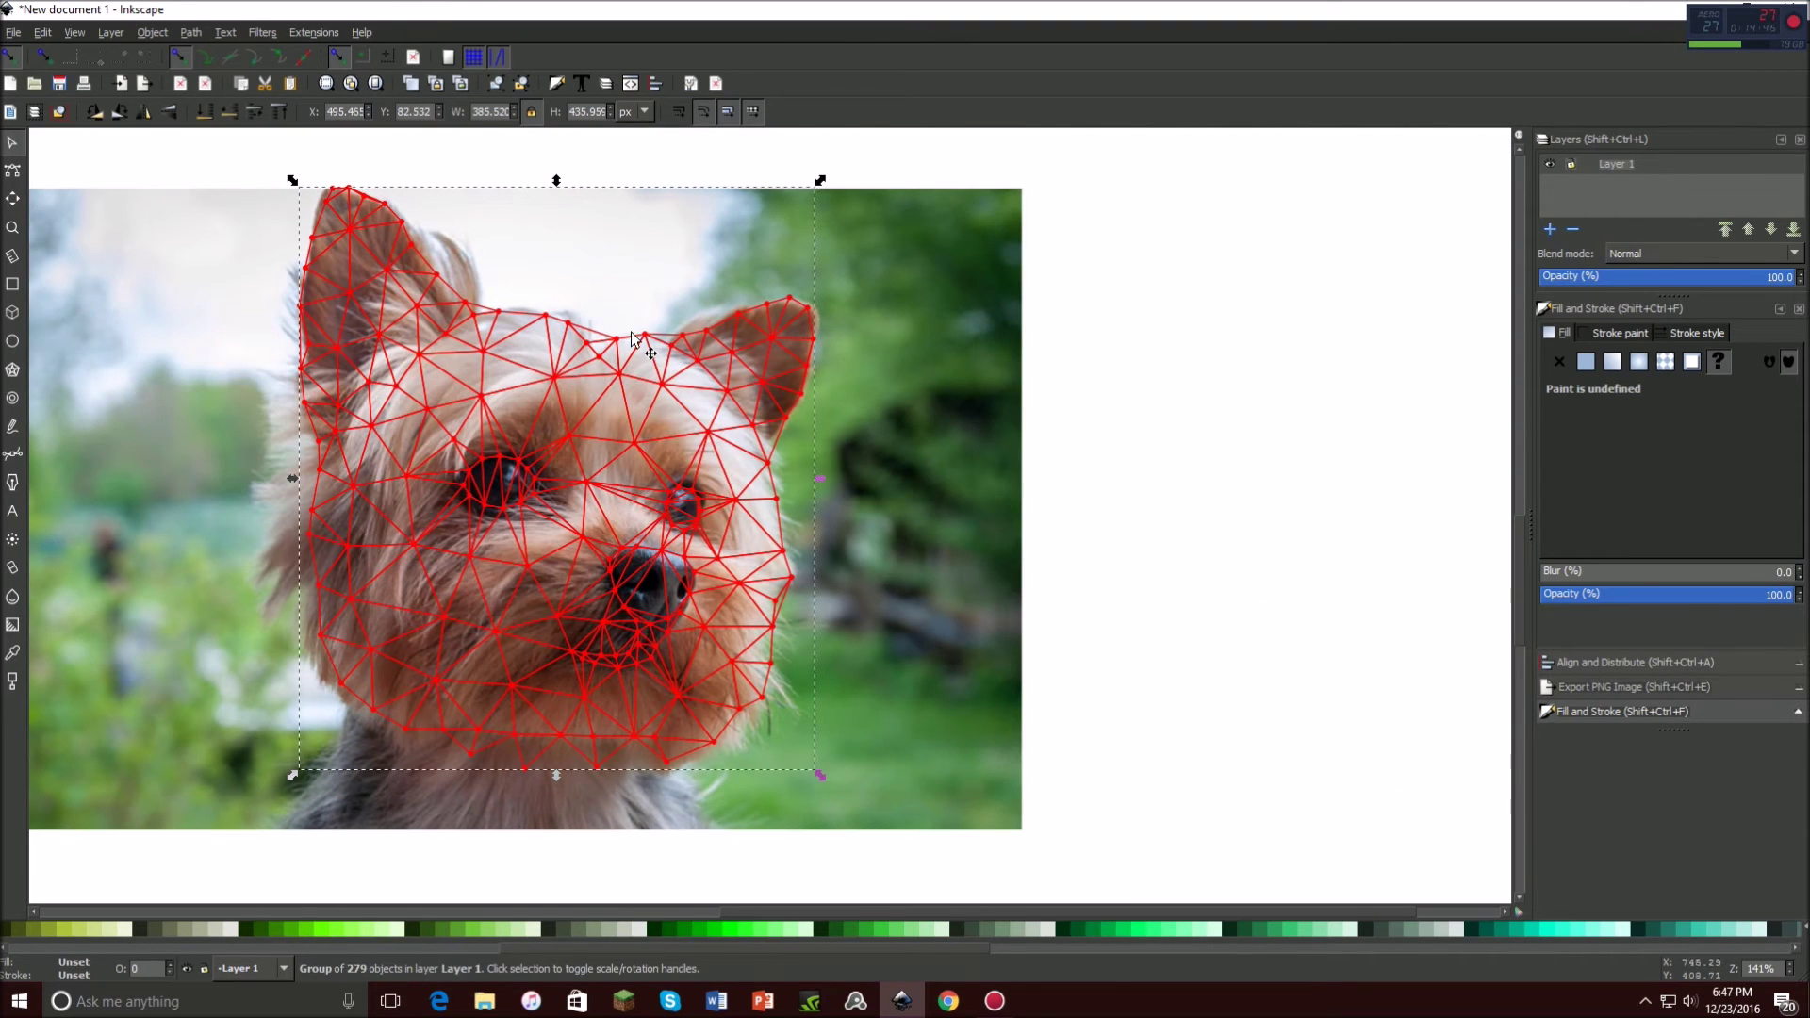
Move the grouped triangle mesh to the right of the dog, then delete all the red circles left on the photo.
drag(730, 352, 1335, 339)
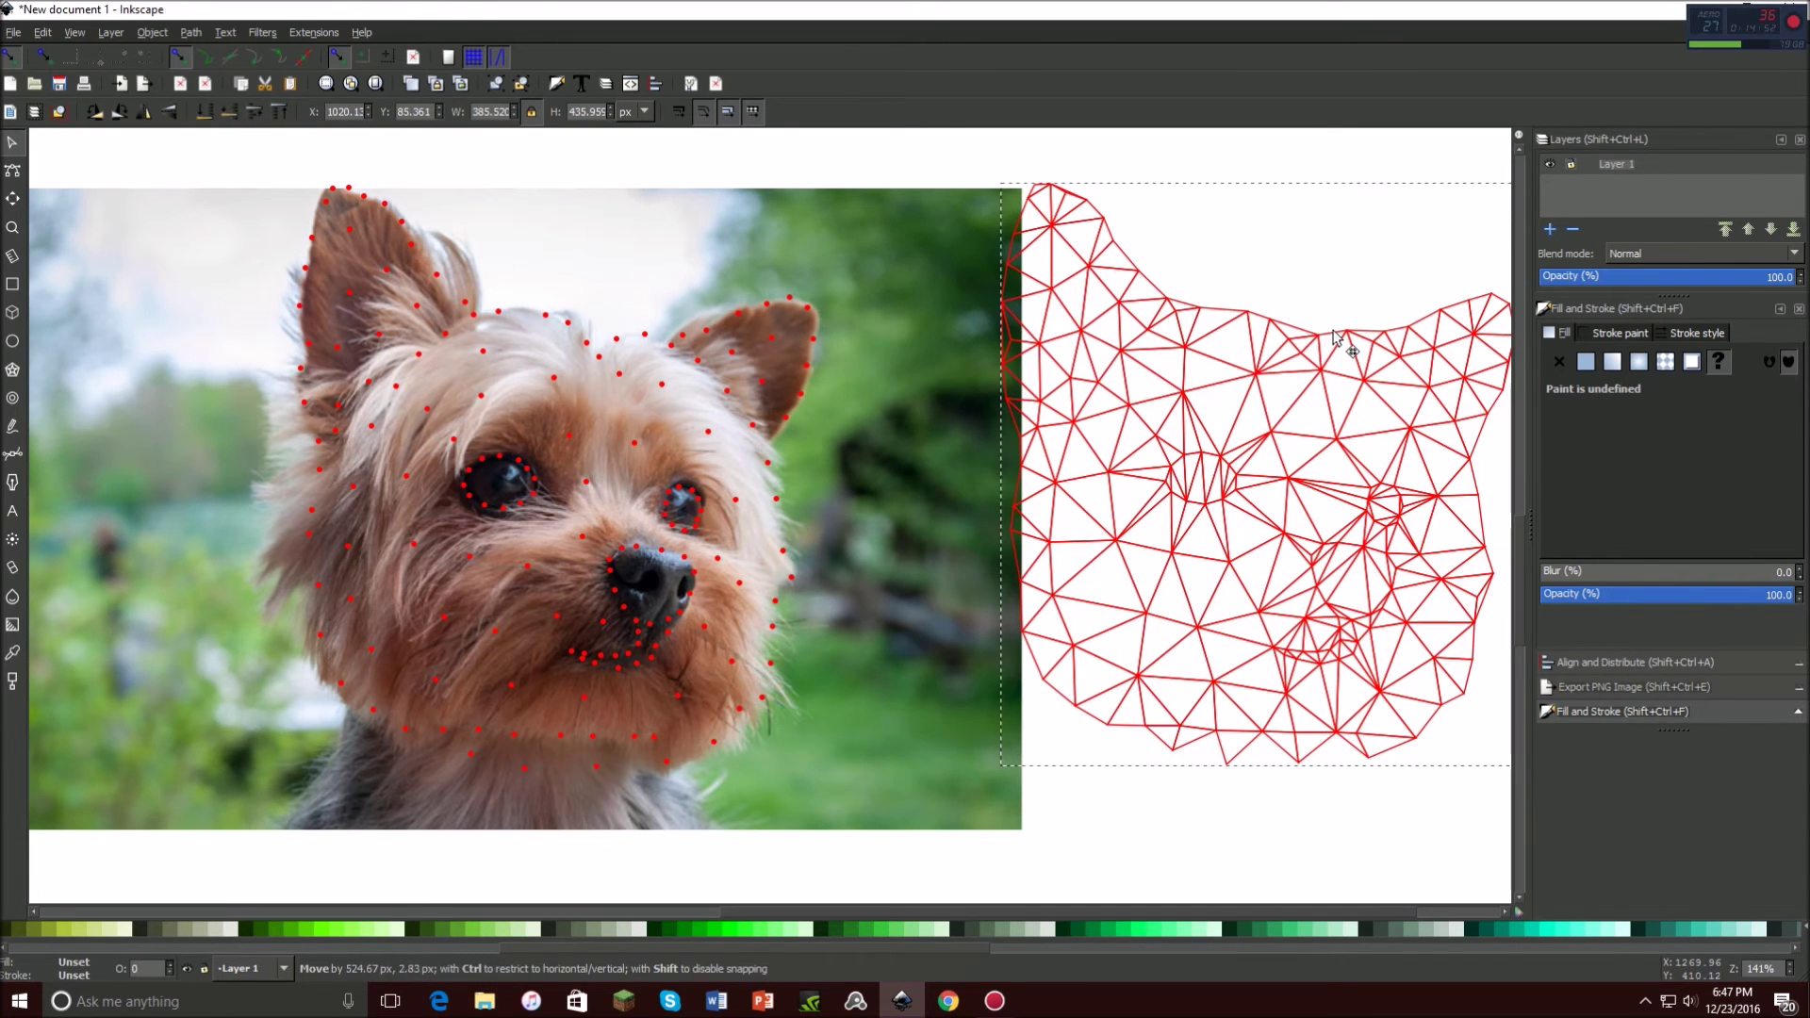
scroll(243, 226, up, 3)
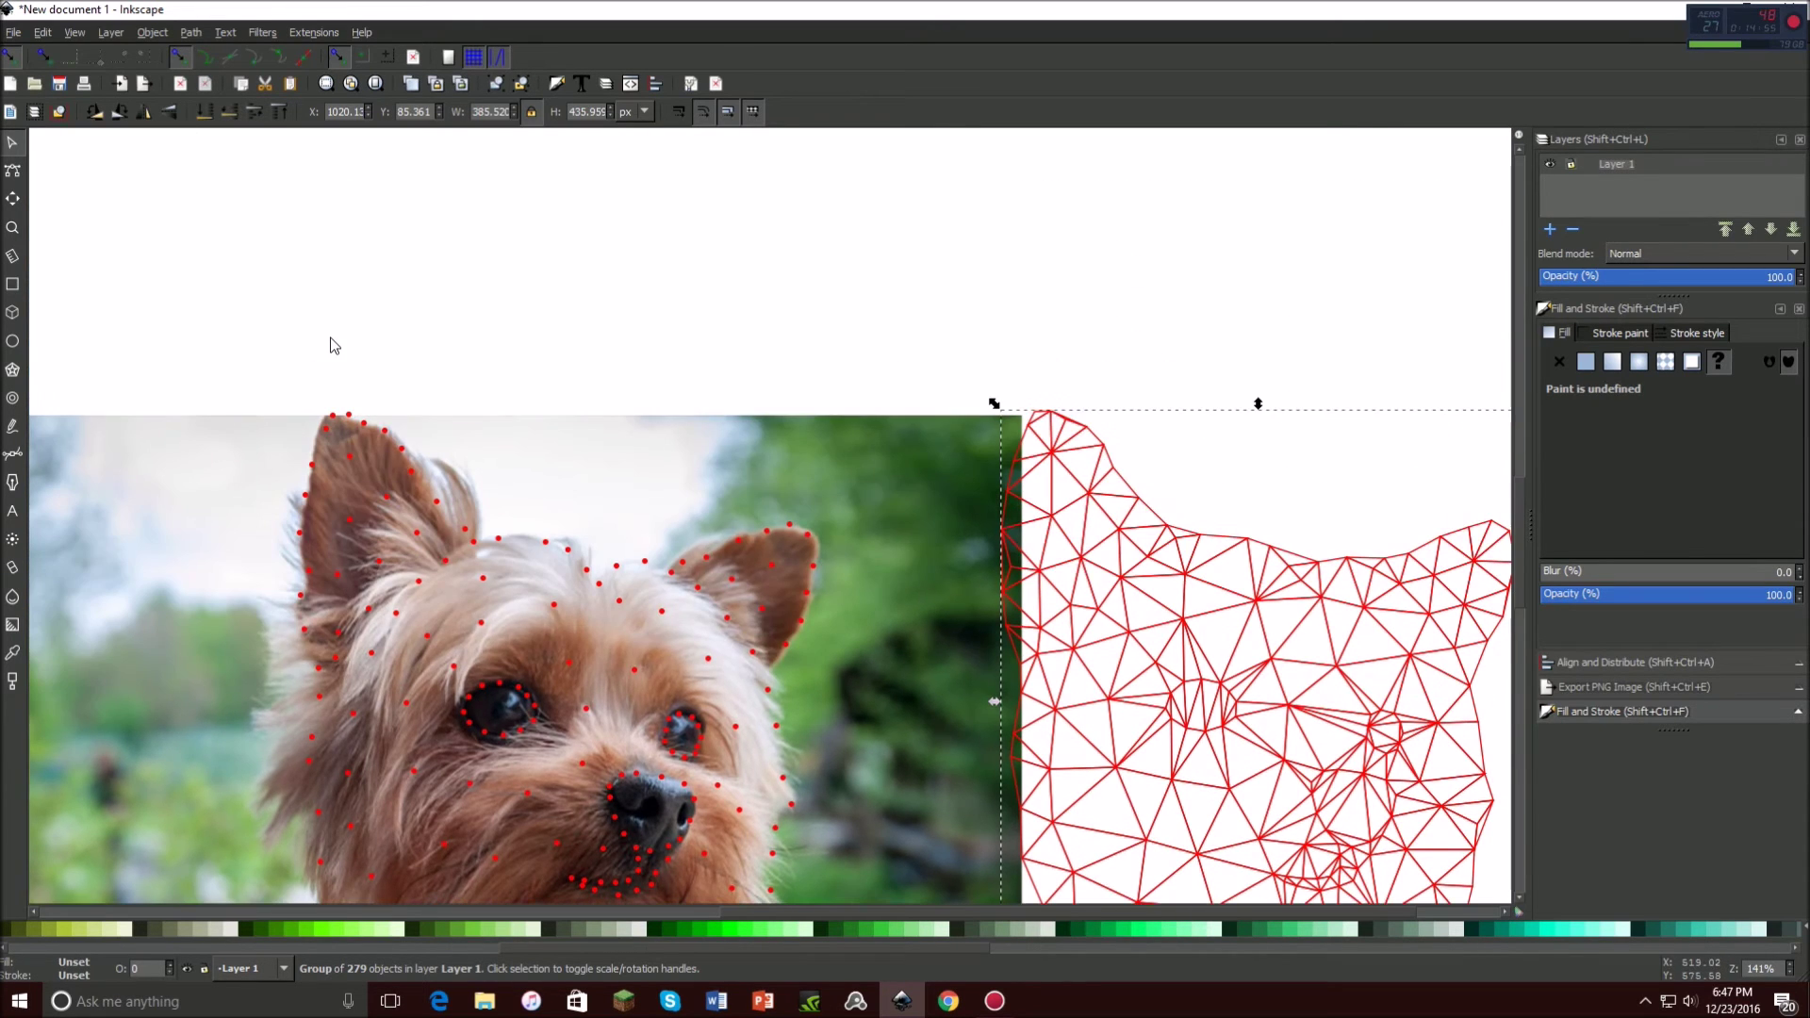
scroll(330, 346, down, 1)
scroll(415, 311, down, 2)
drag(253, 205, 667, 678)
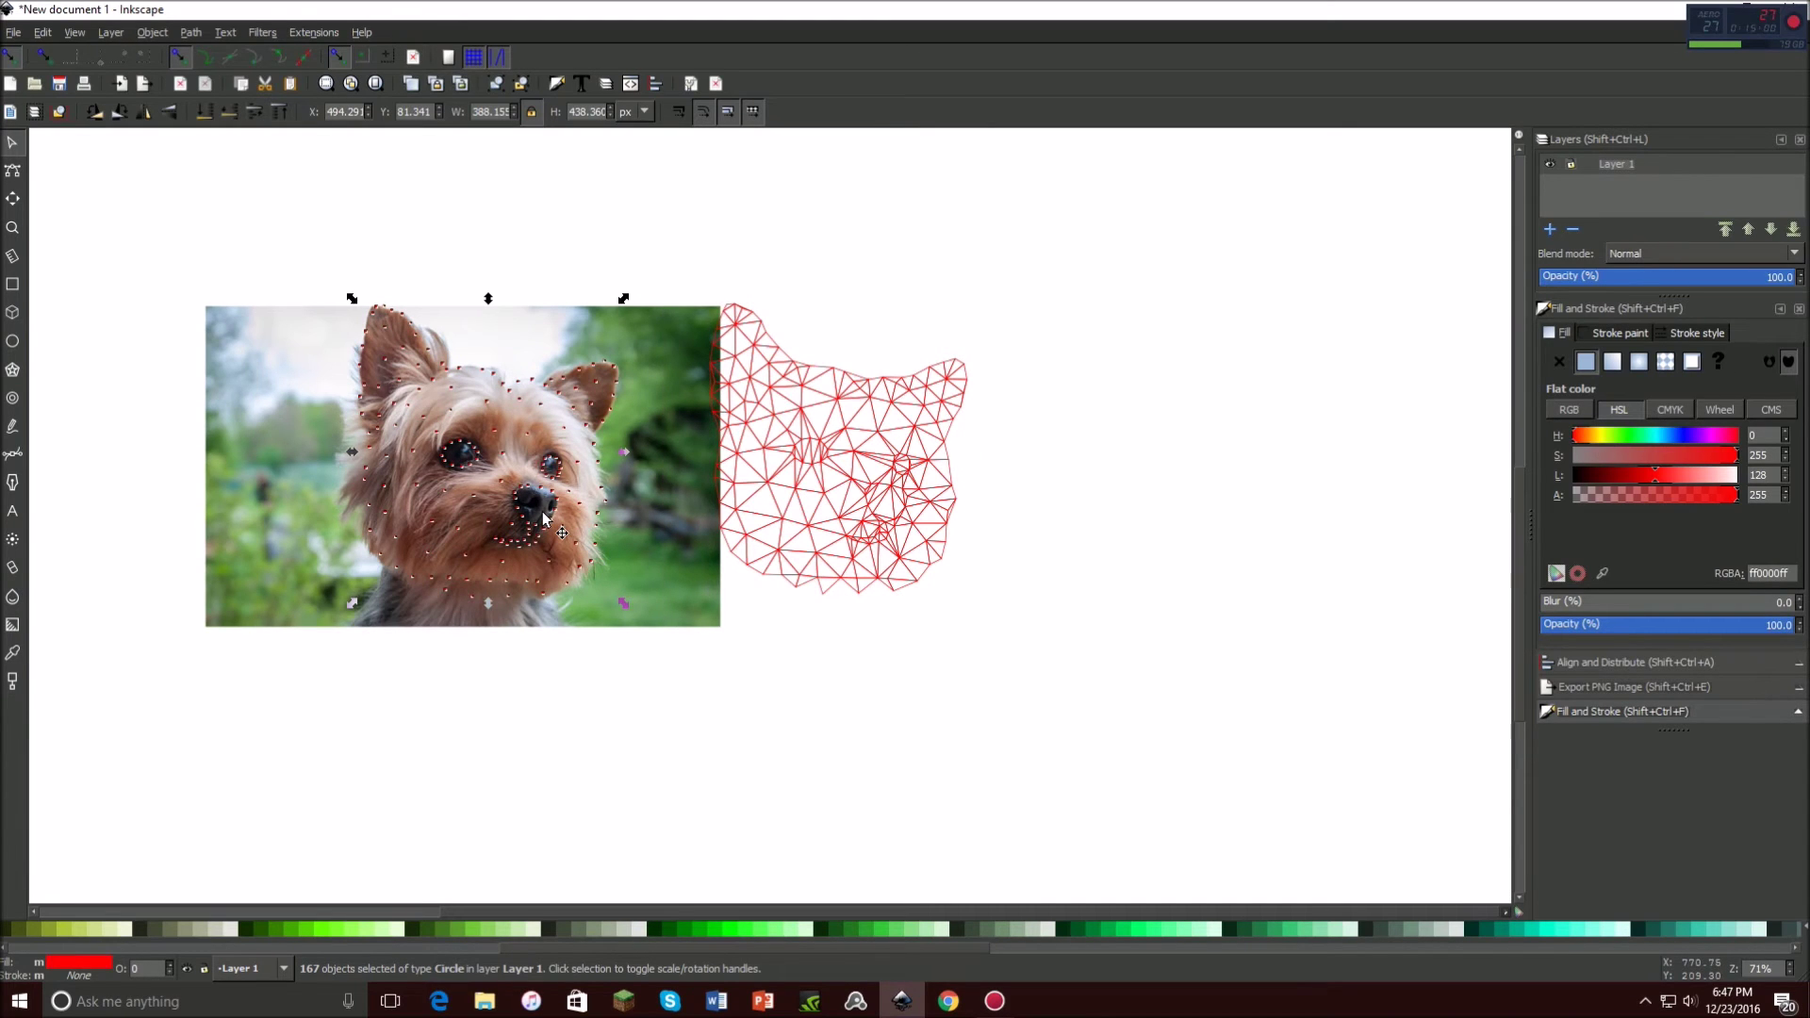
key(Delete)
Move the photo beneath the triangle mesh so the dog's head lines up with the mesh outline.
drag(542, 497, 803, 463)
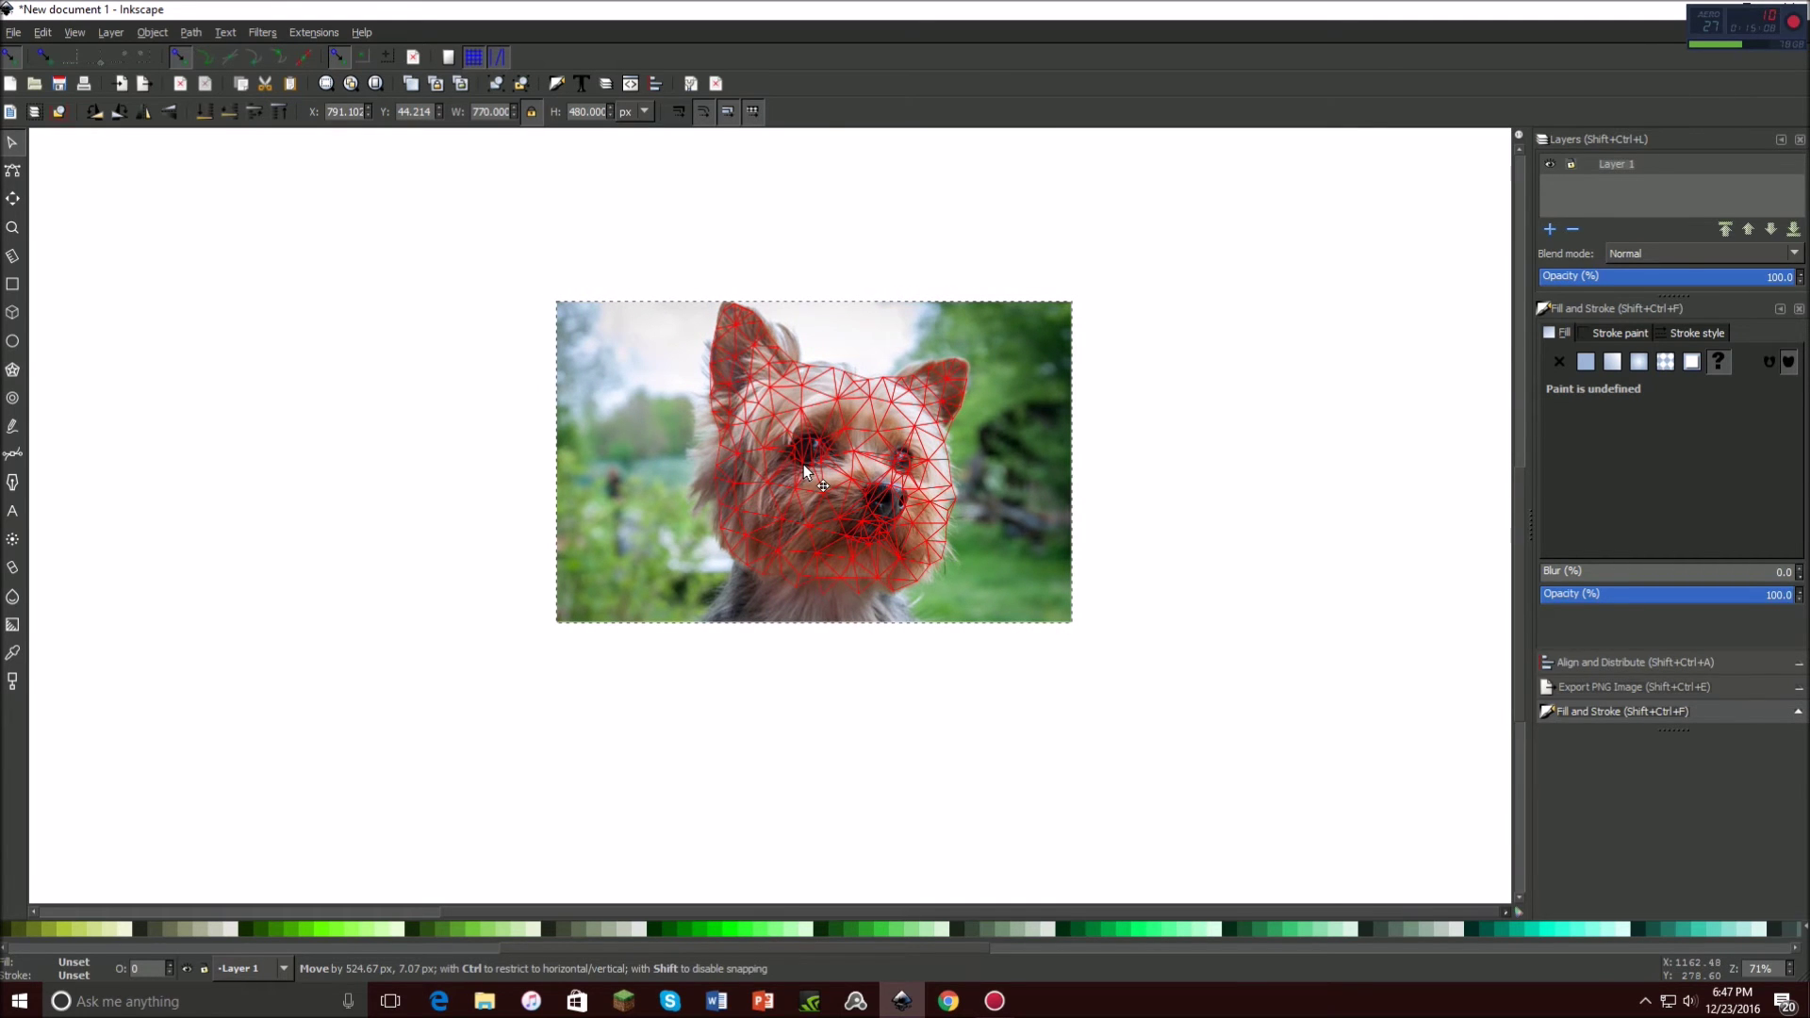
drag(803, 463, 803, 464)
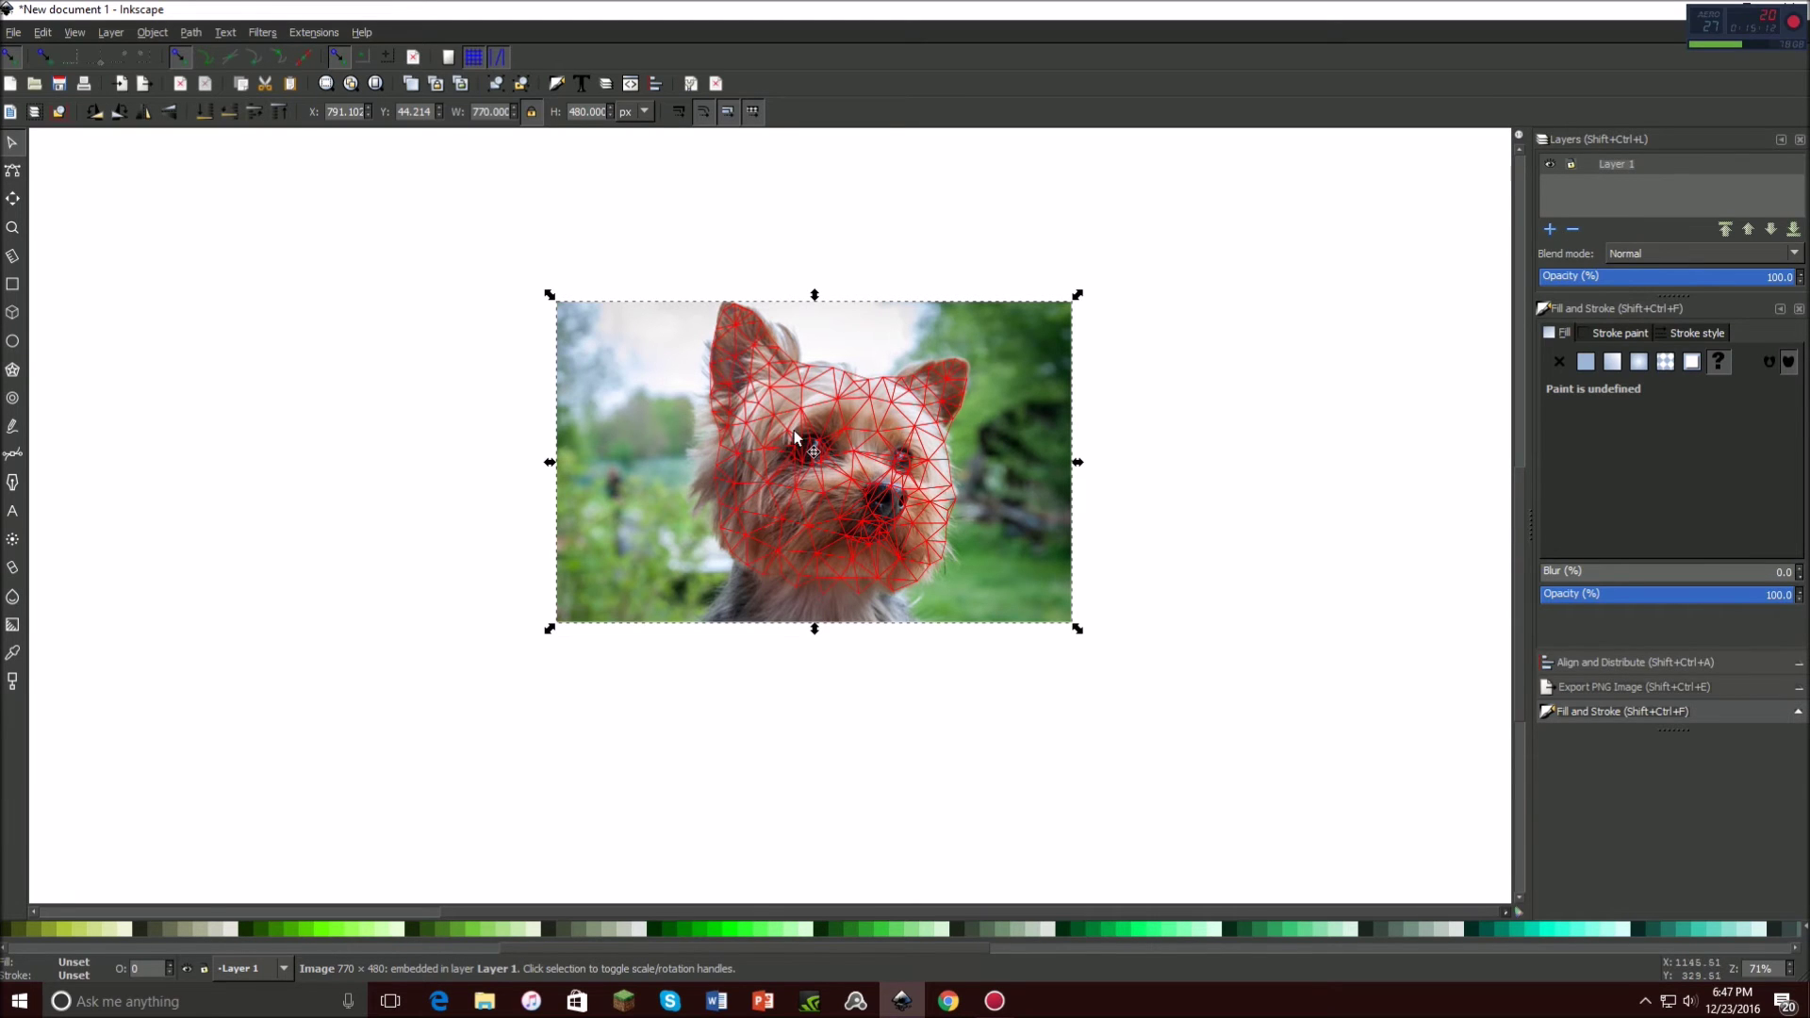
scroll(856, 456, up, 3)
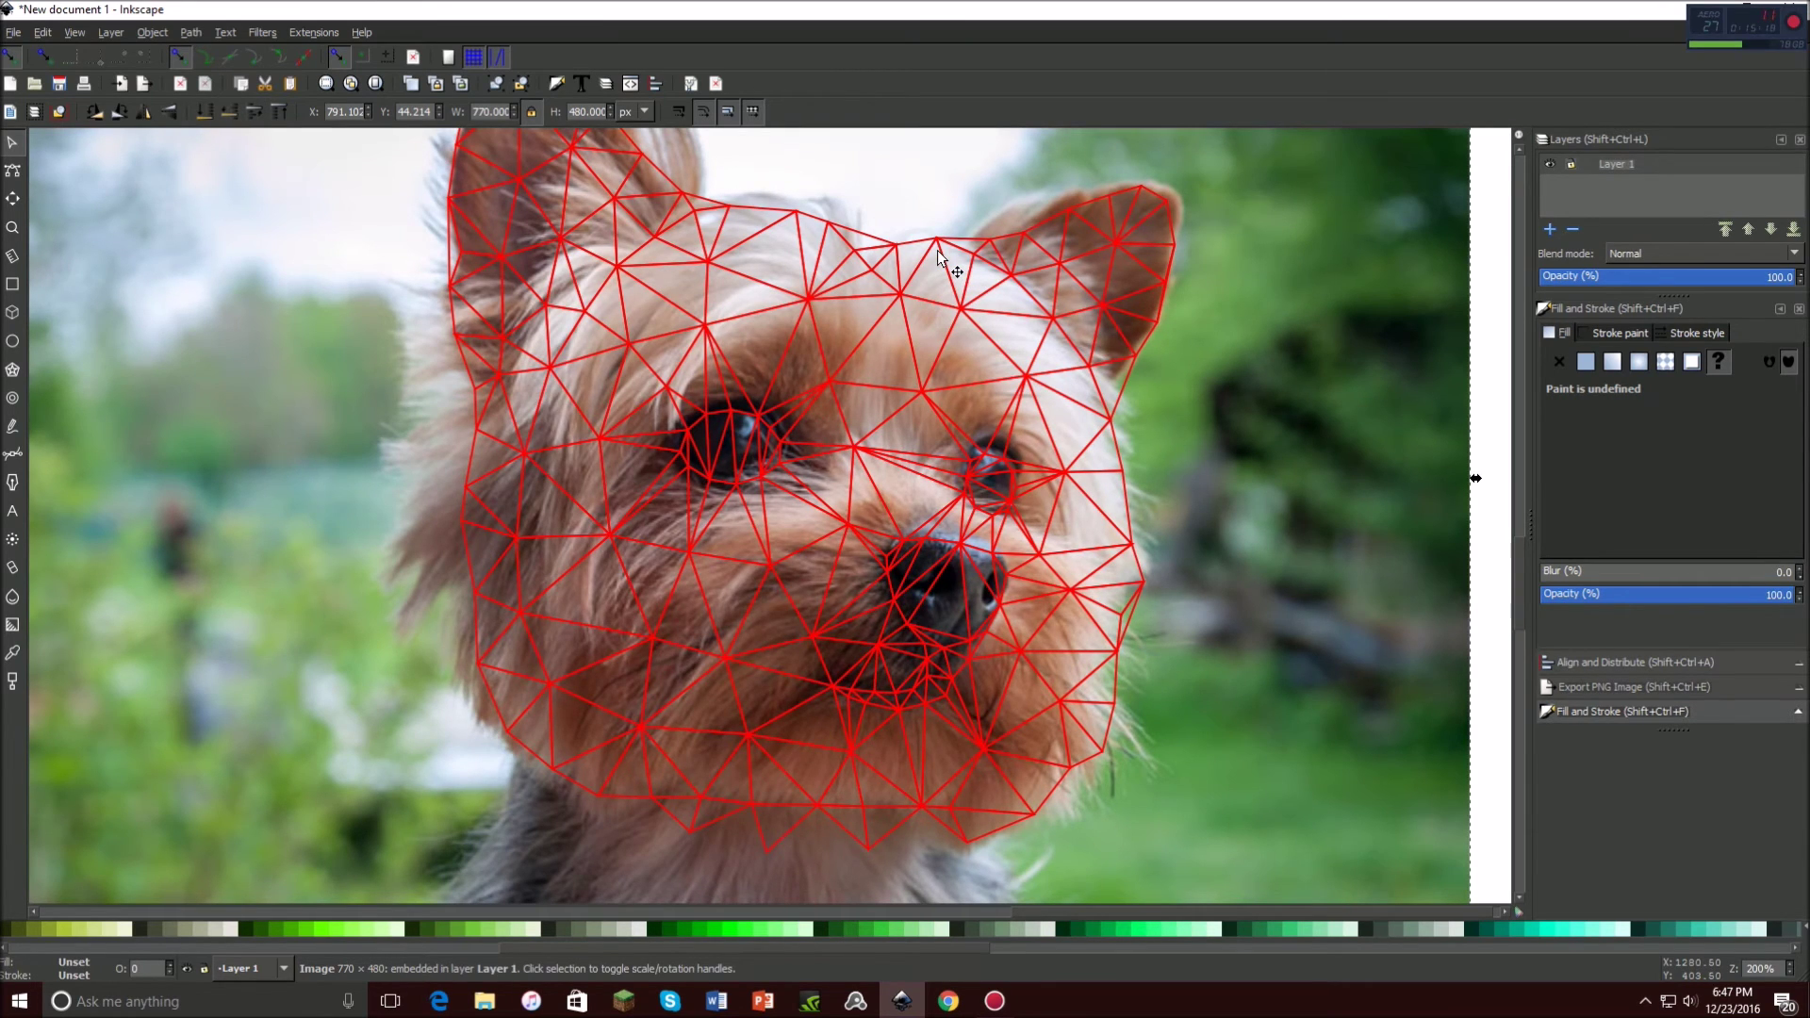
scroll(874, 329, up, 4)
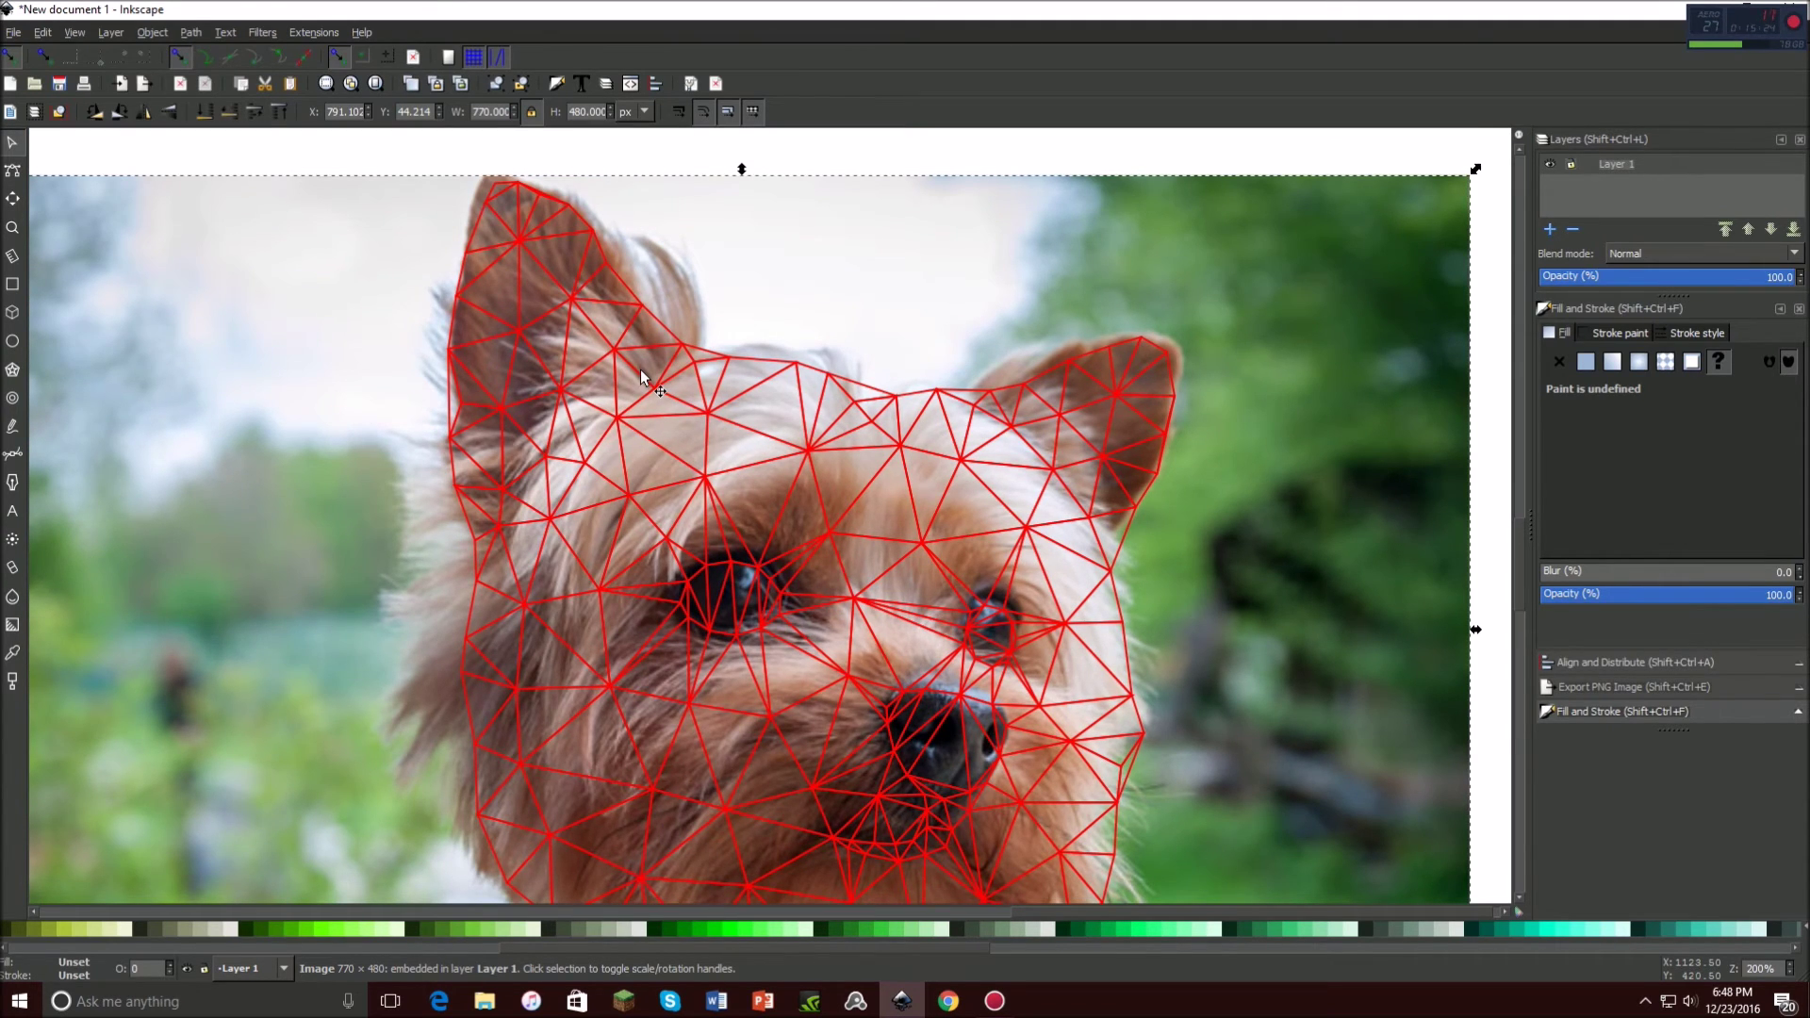
scroll(538, 221, down, 2)
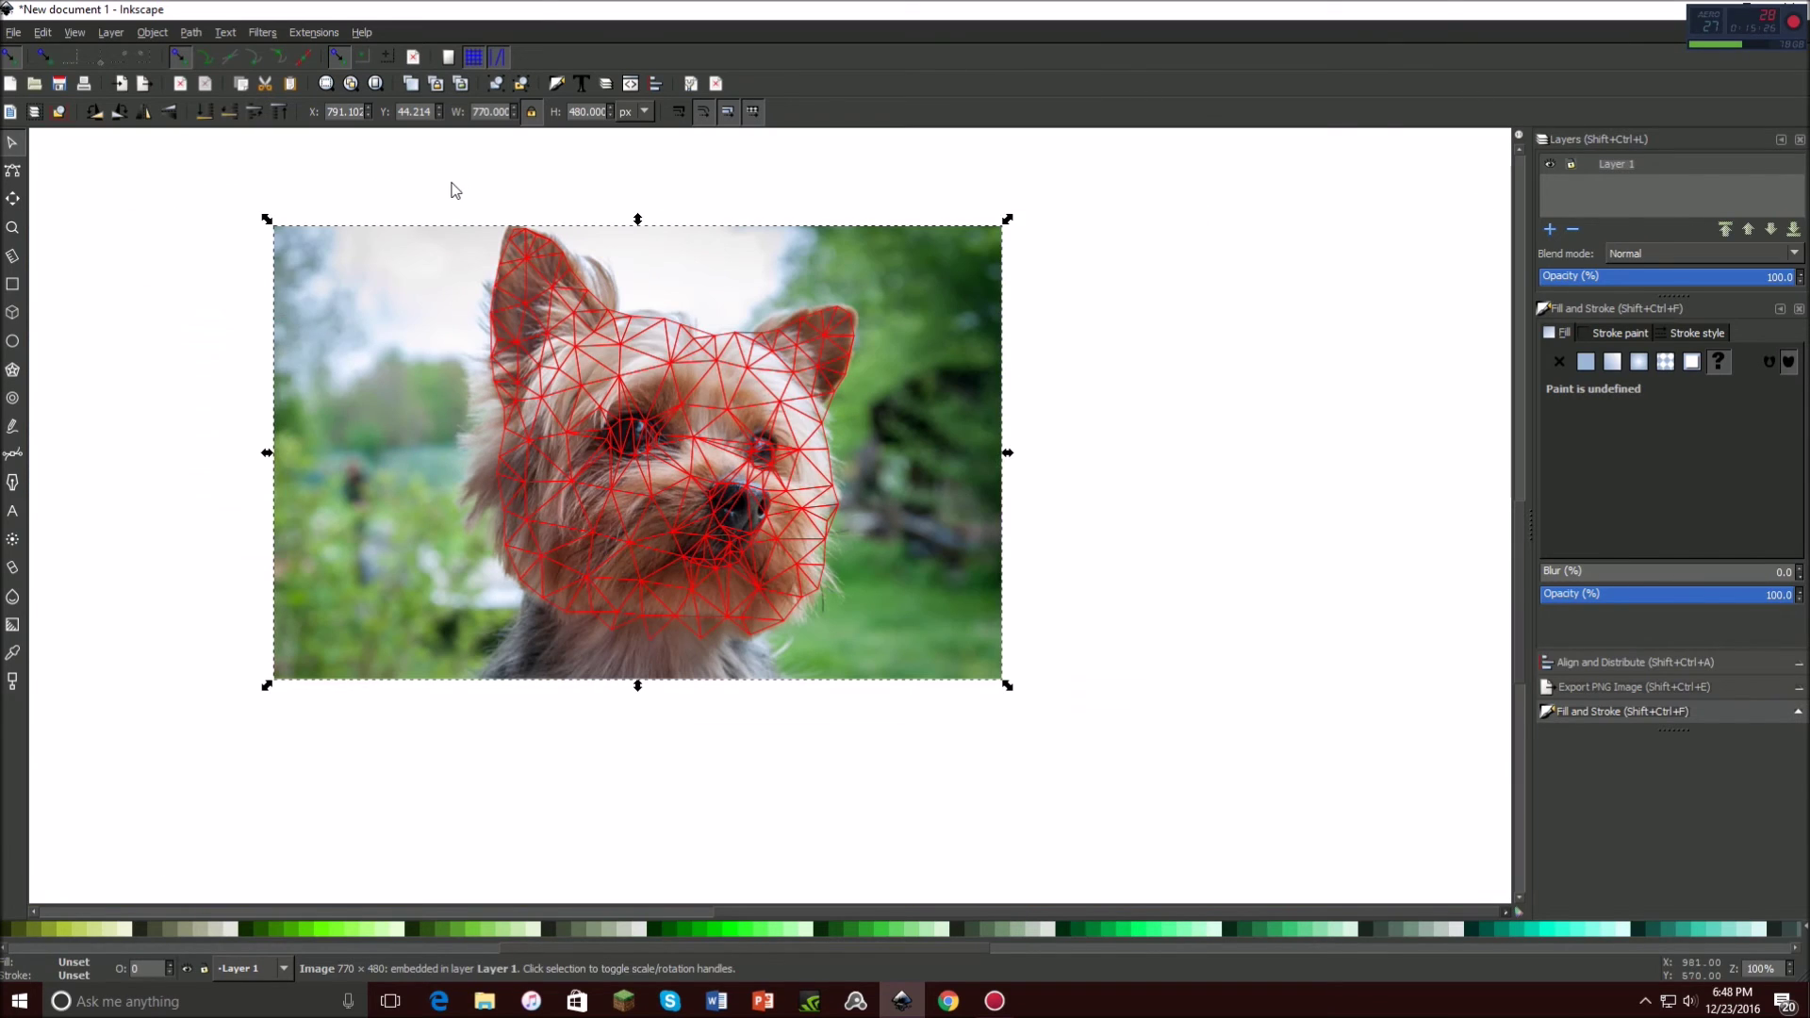
Ungroup the triangle mesh into individual triangles and clear the selection.
click(415, 174)
drag(414, 167, 901, 744)
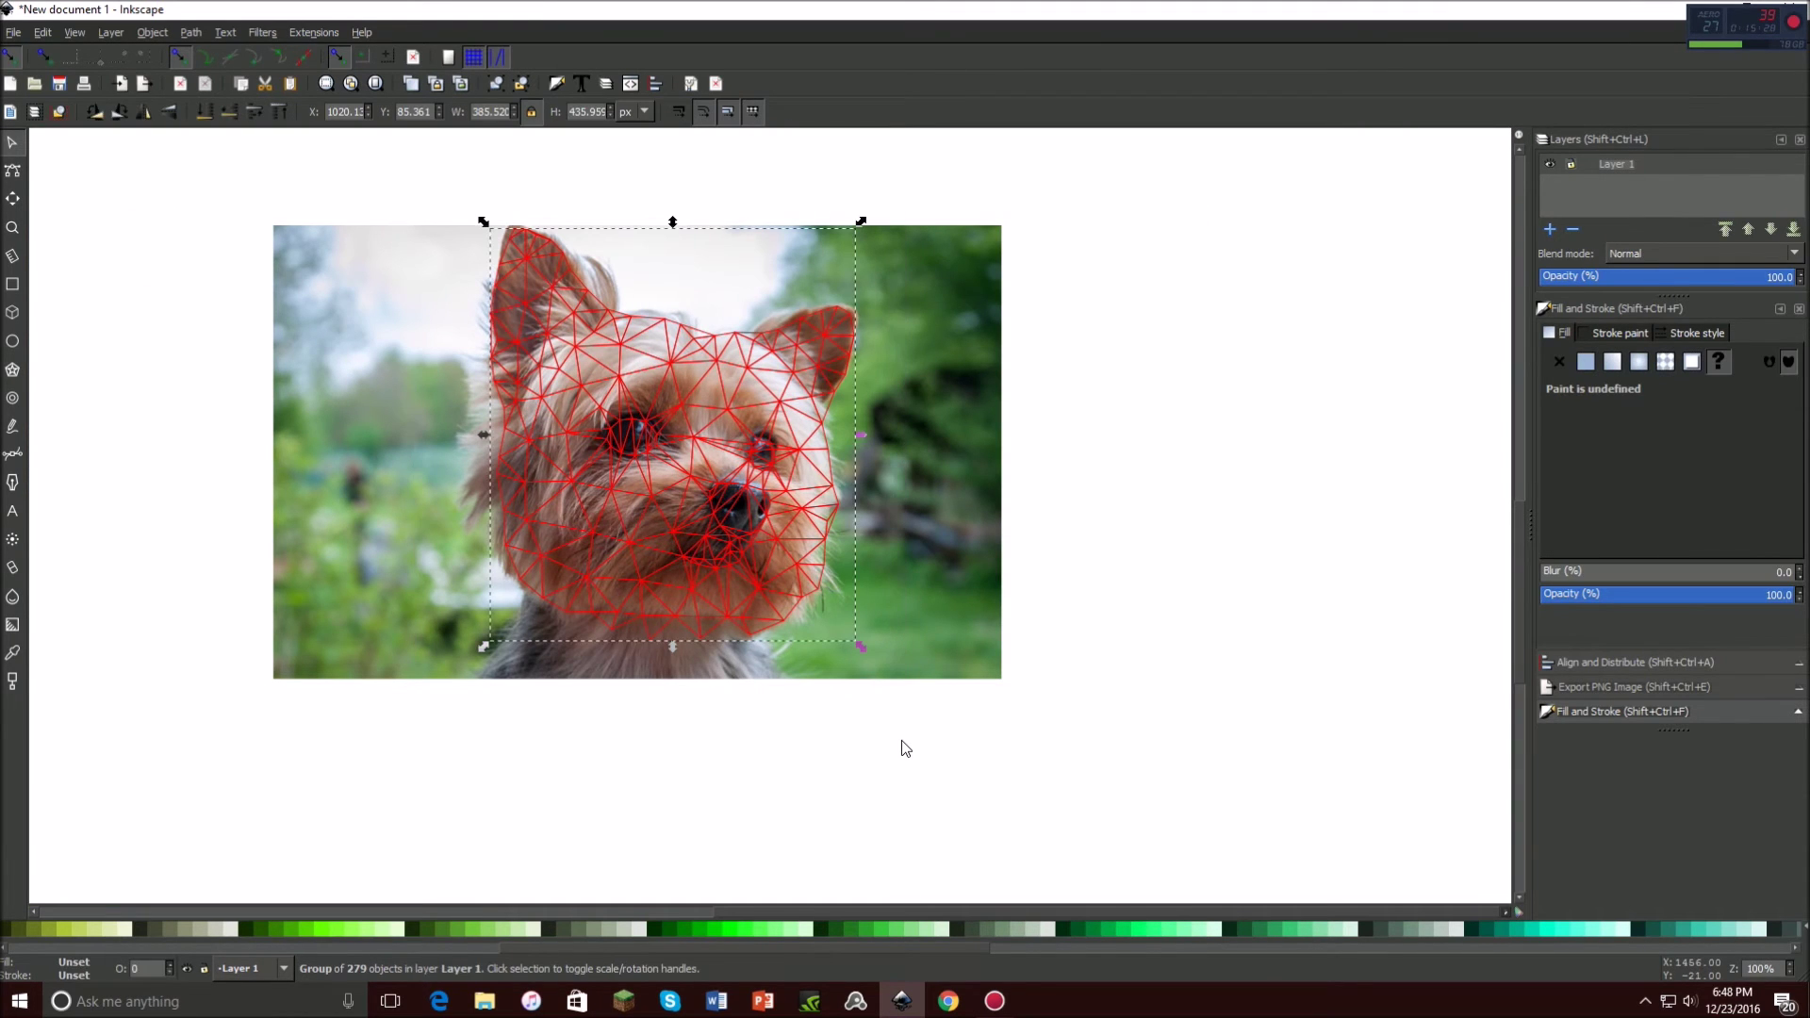
click(524, 85)
click(524, 85)
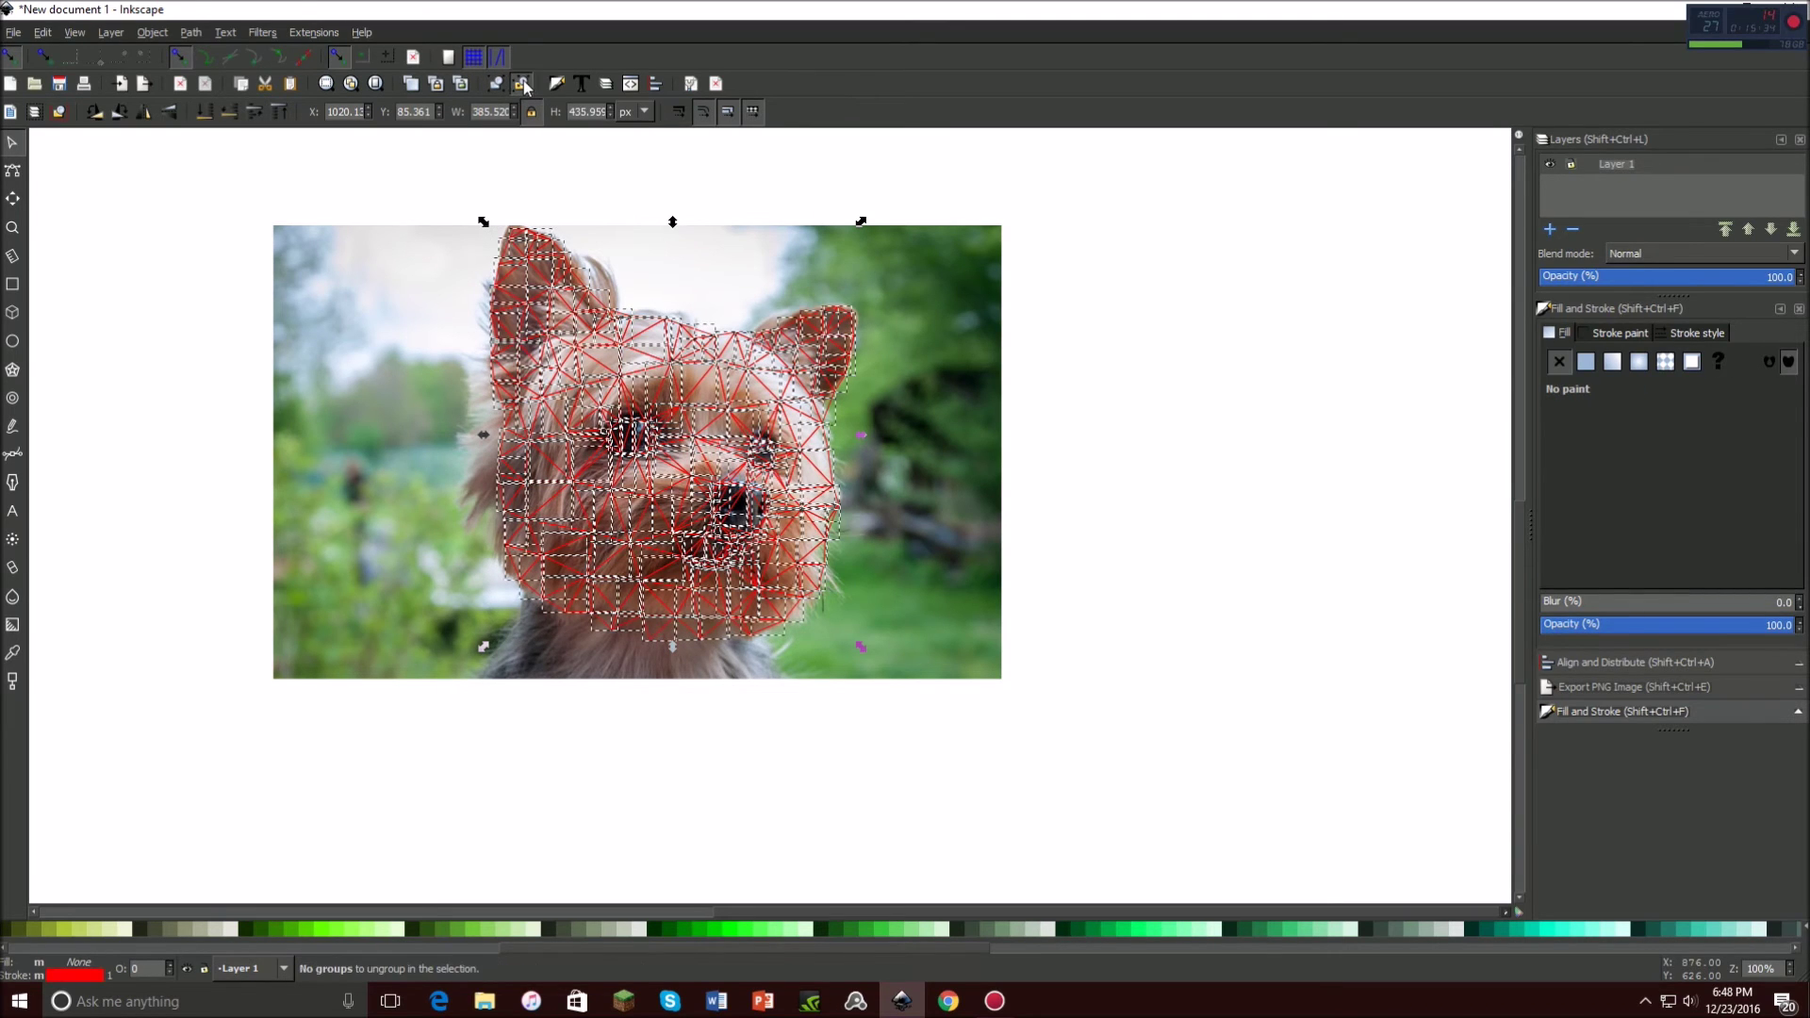
click(621, 822)
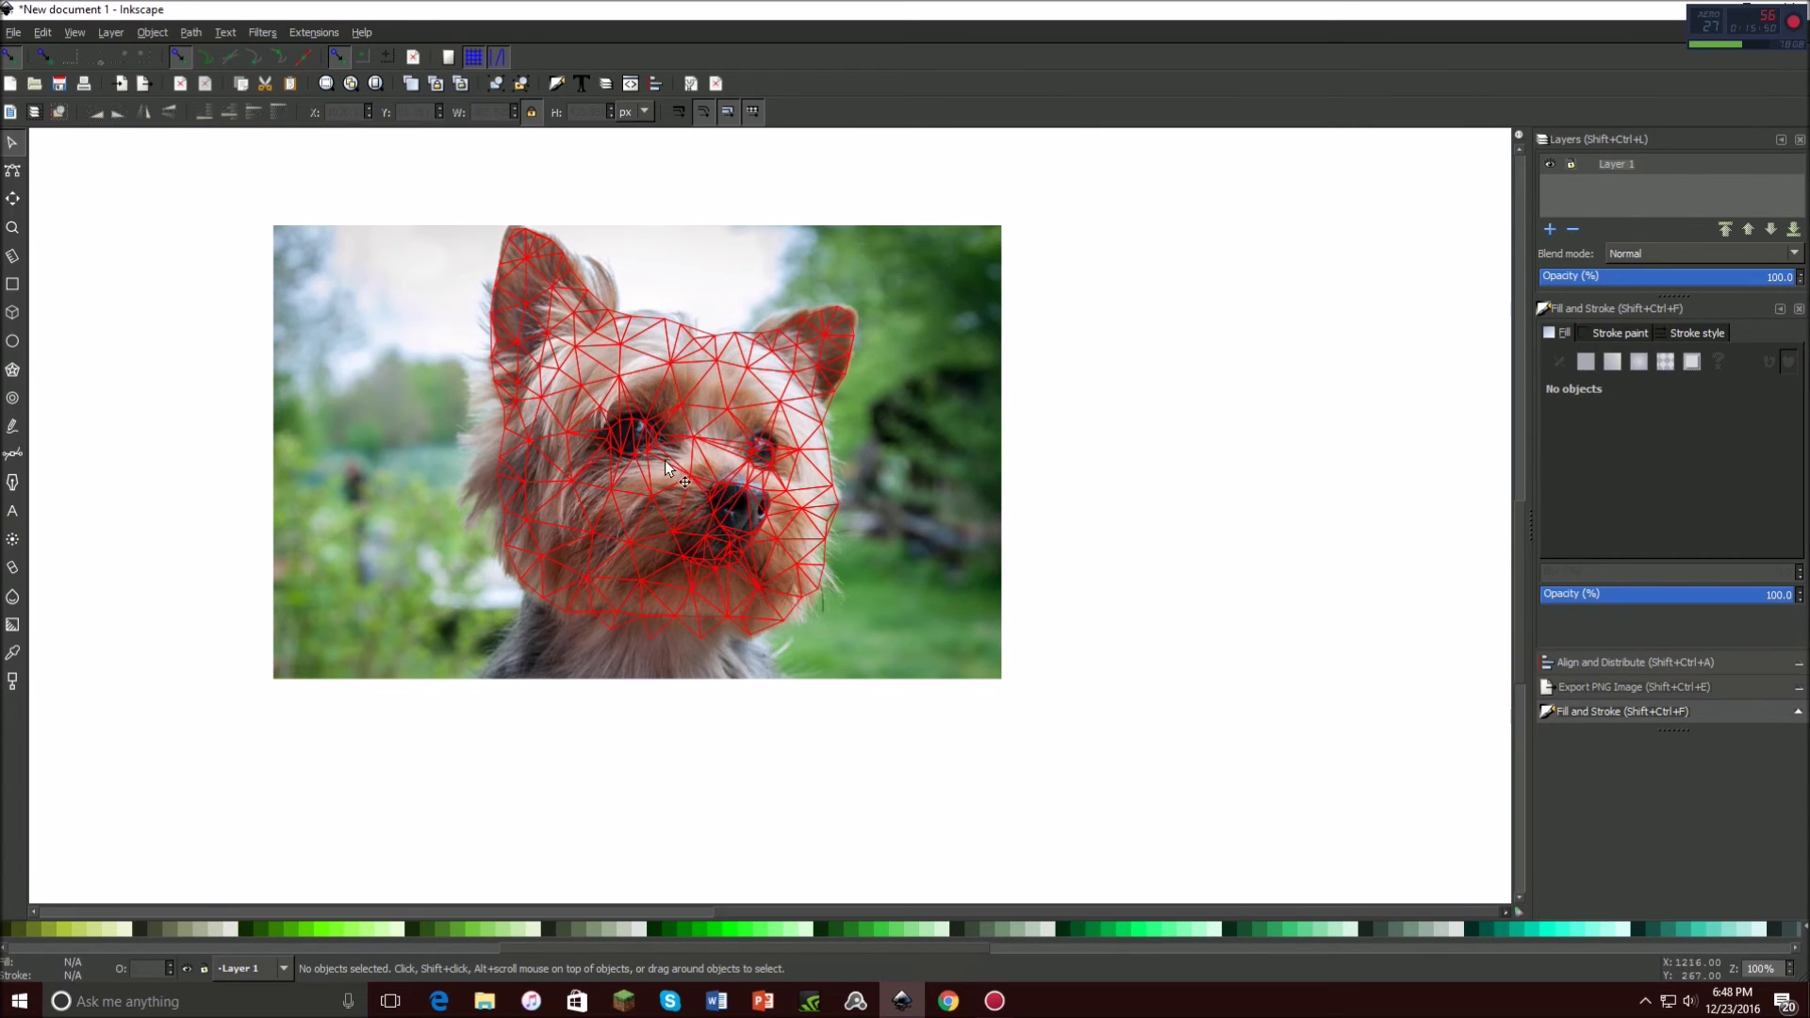
Fill the triangle just outside the left-hand eye with the brown a17262 sampled from the photo inside it.
scroll(660, 462, up, 3)
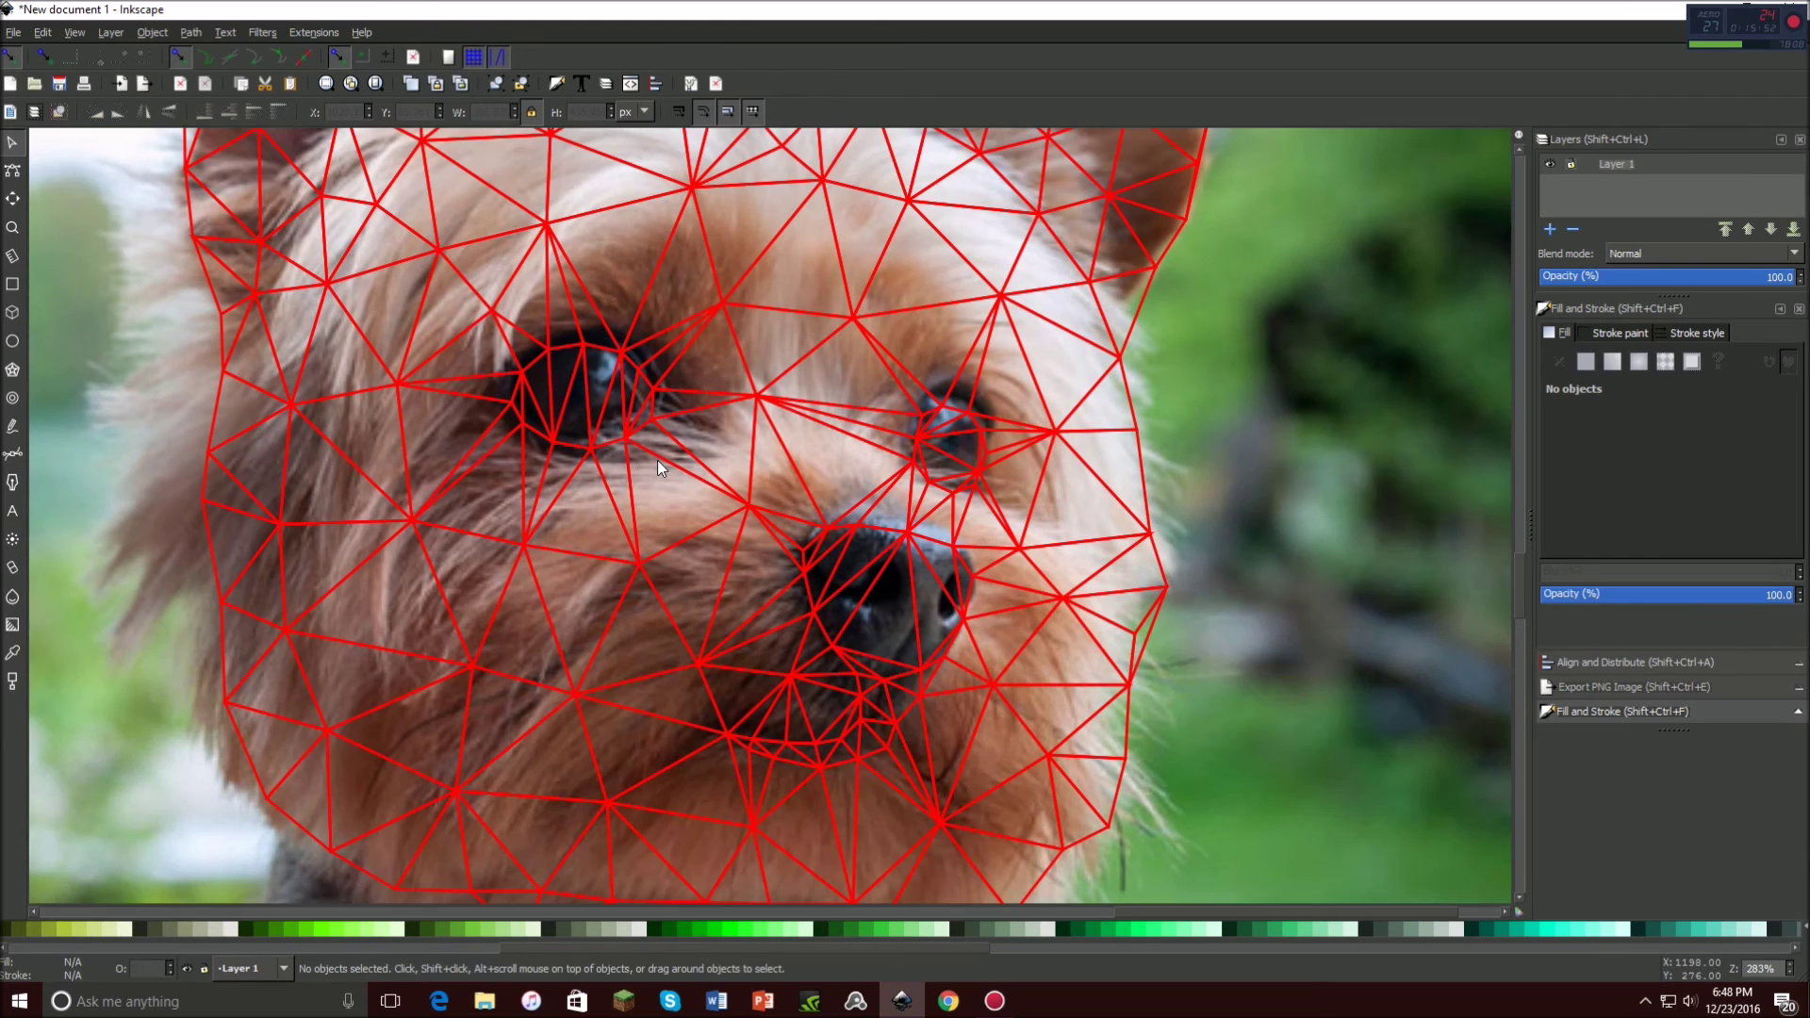
click(367, 346)
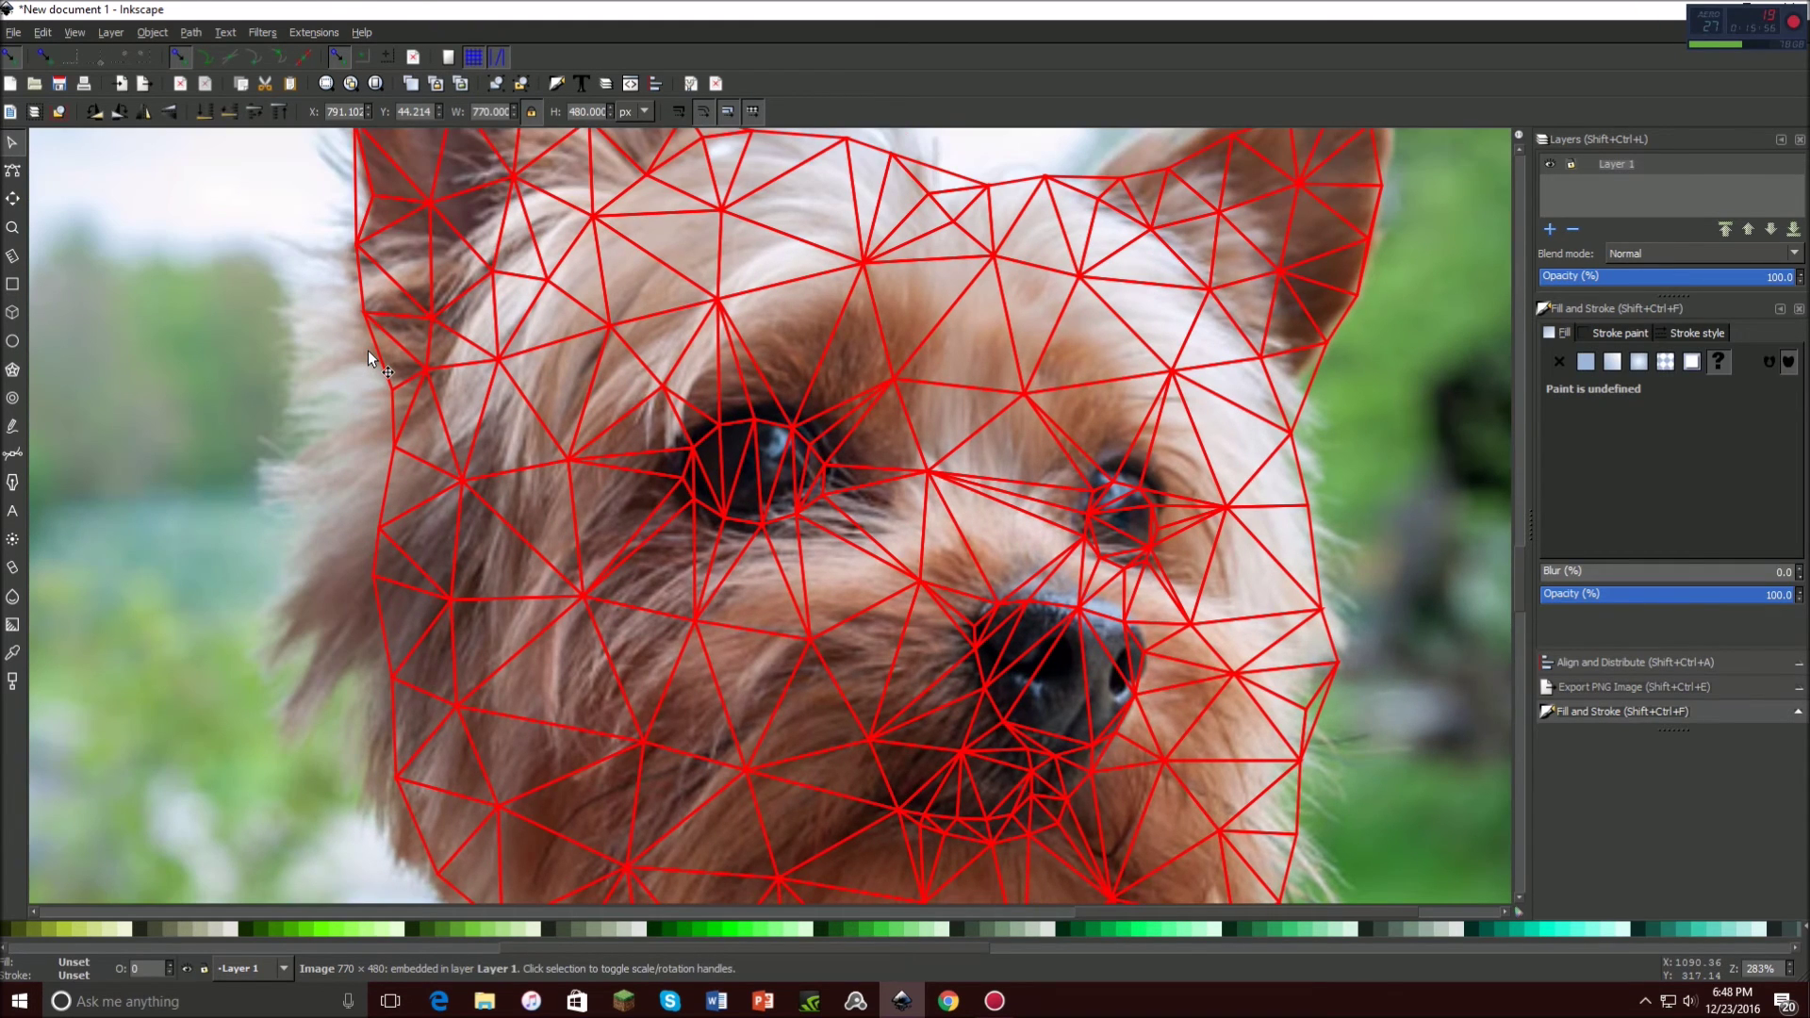
scroll(415, 363, up, 8)
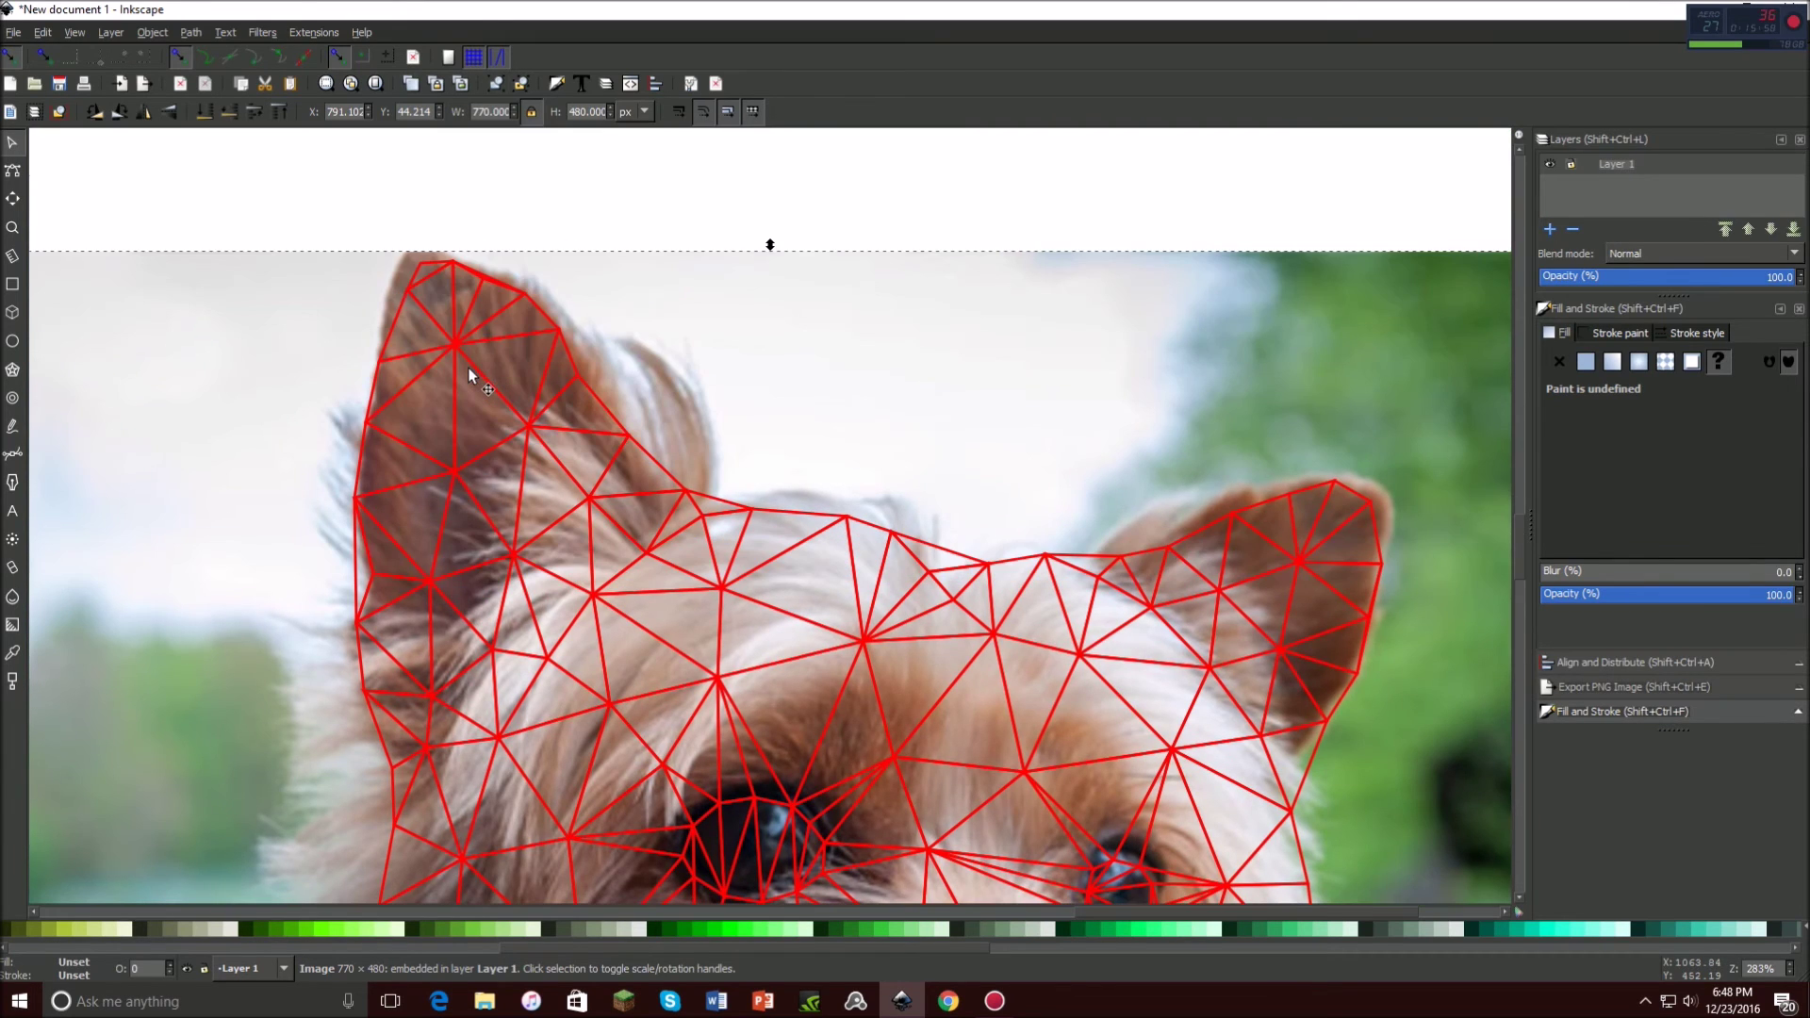
scroll(469, 374, down, 5)
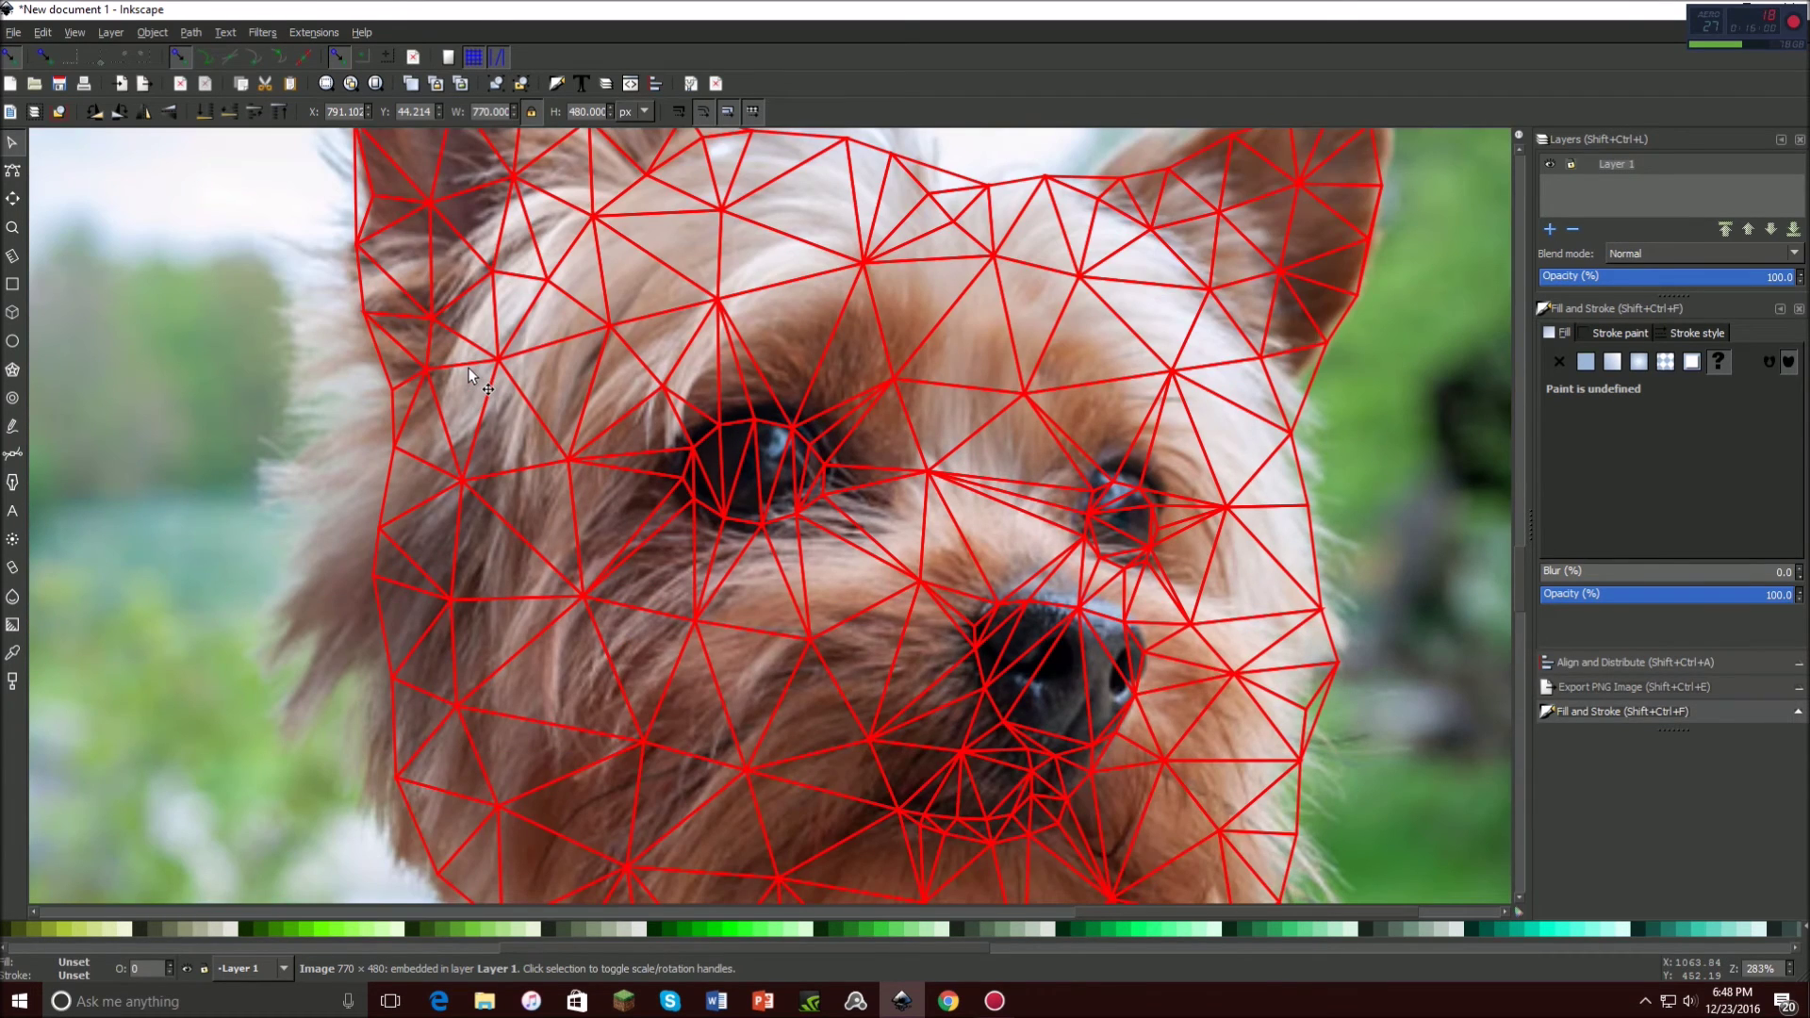
scroll(471, 368, down, 6)
scroll(489, 373, up, 4)
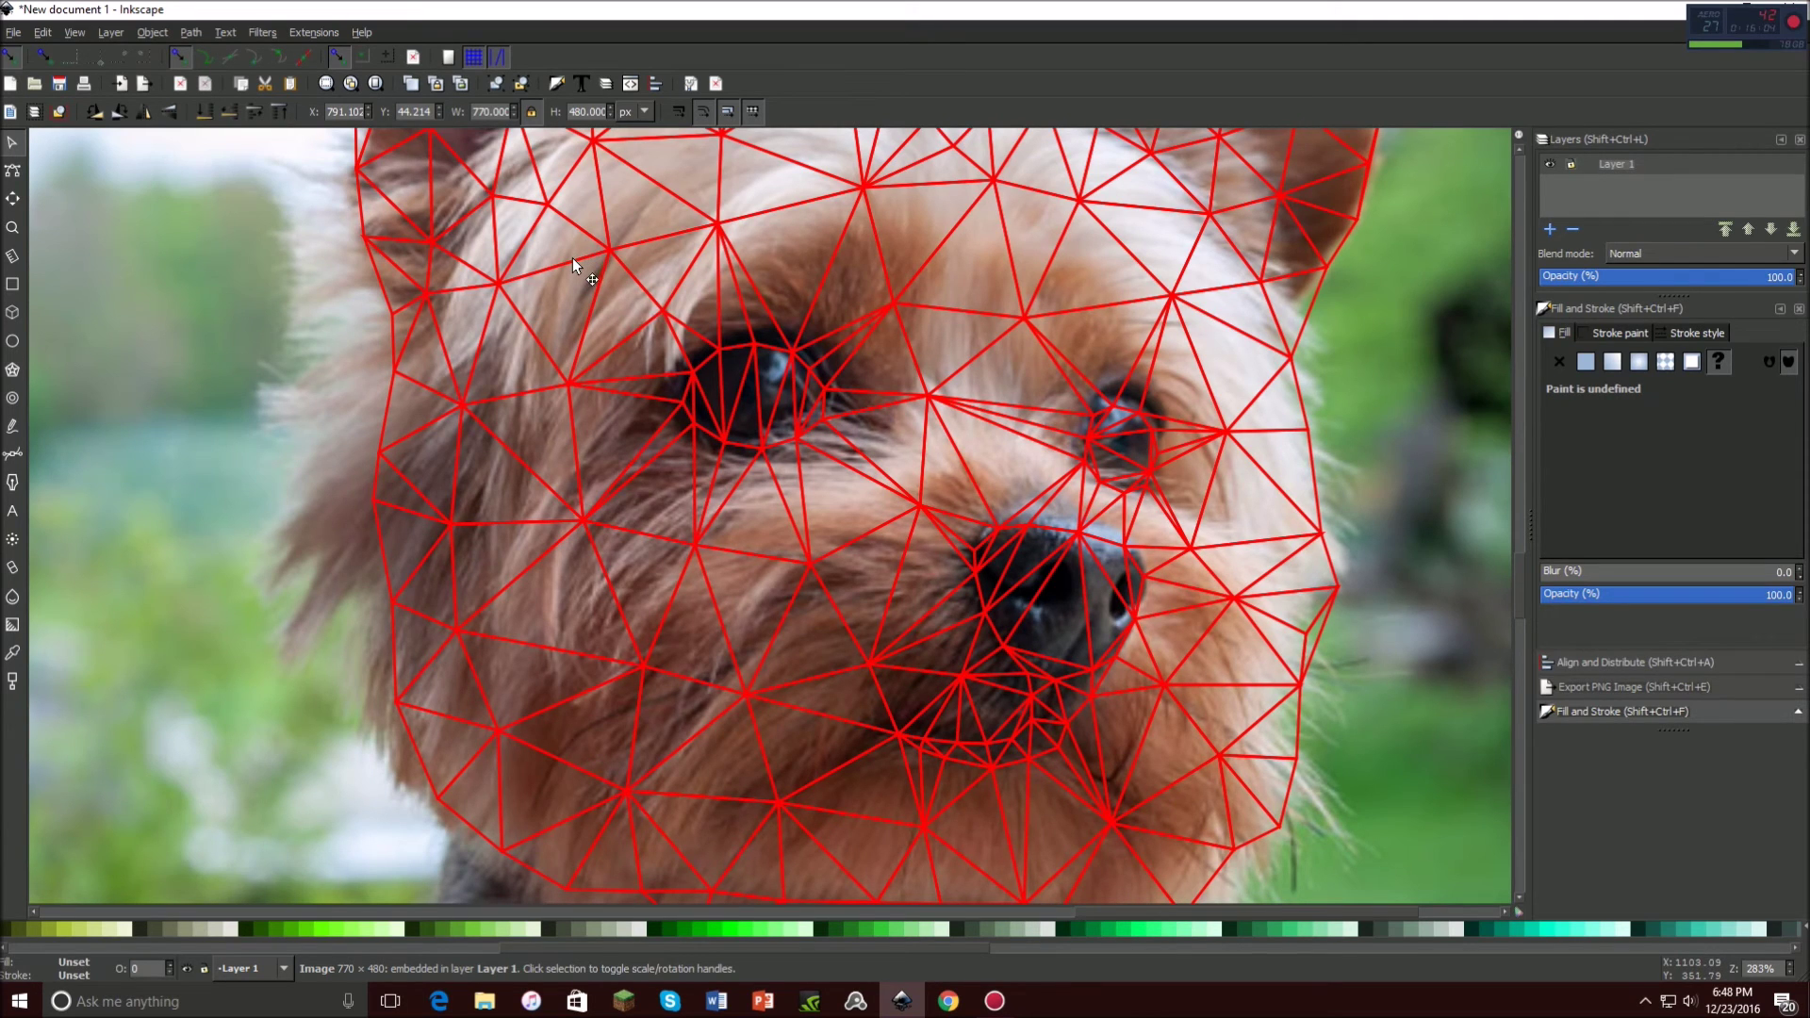
click(618, 267)
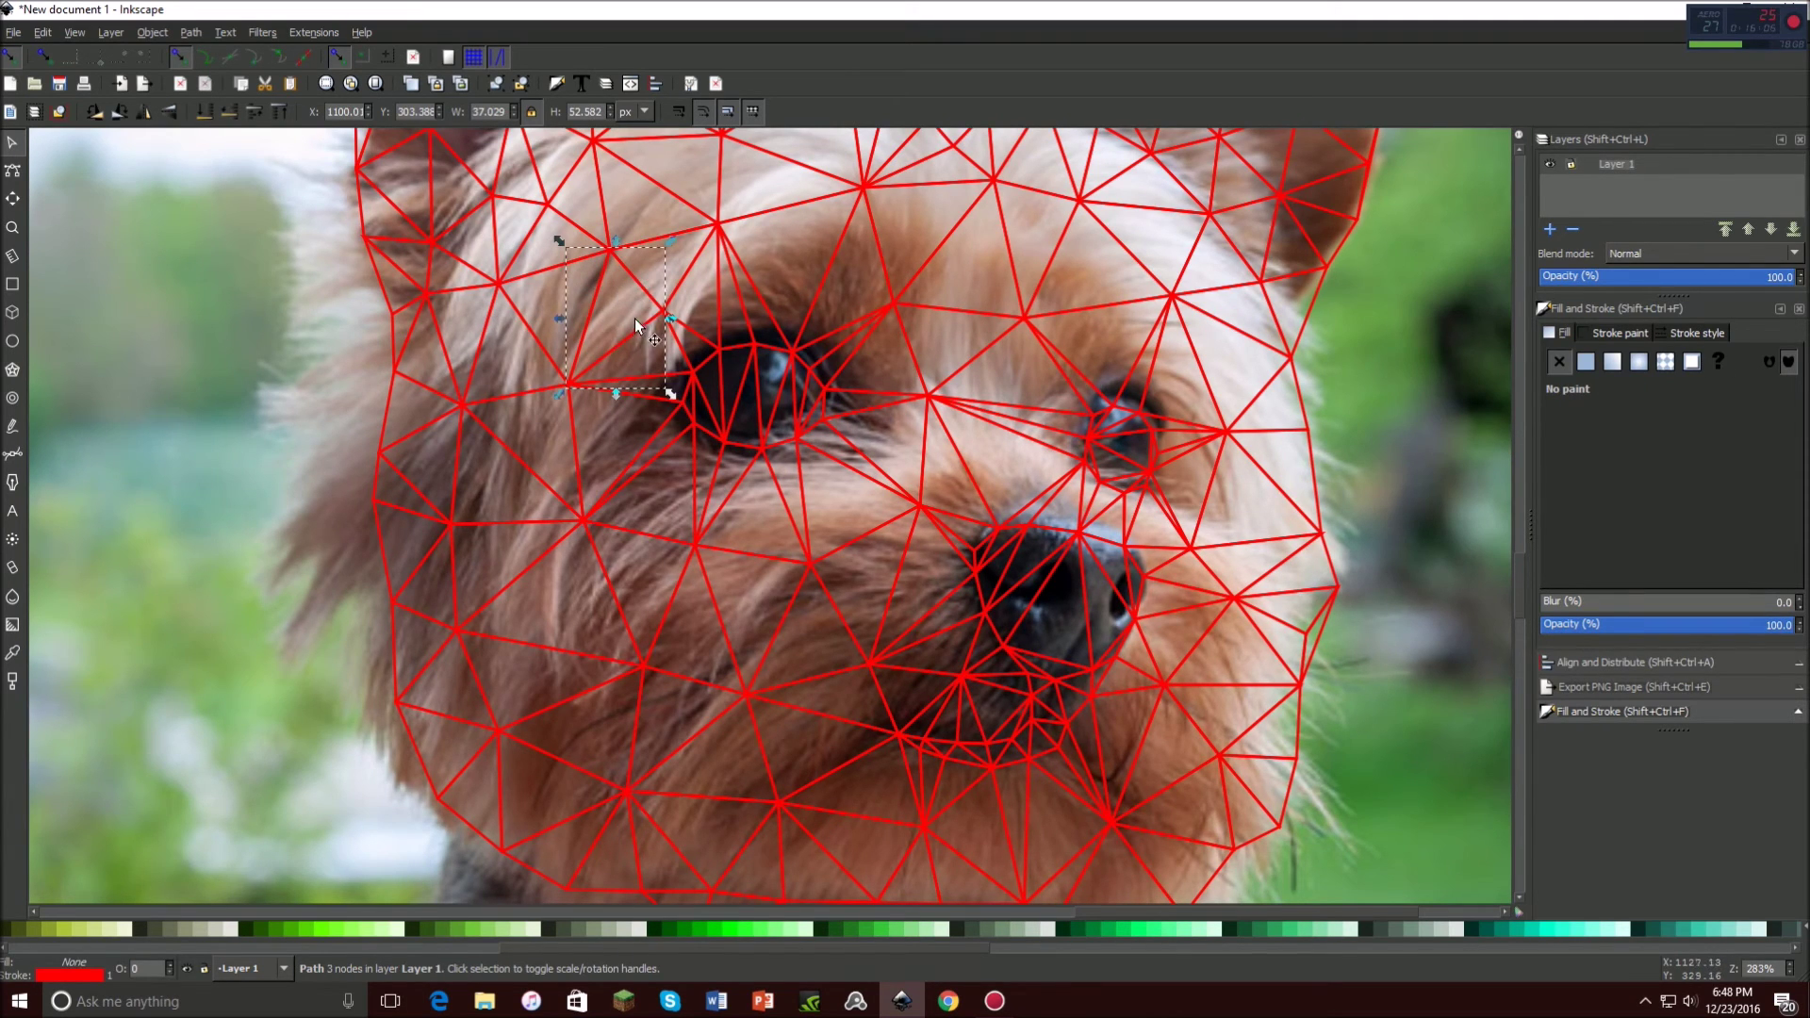
click(12, 654)
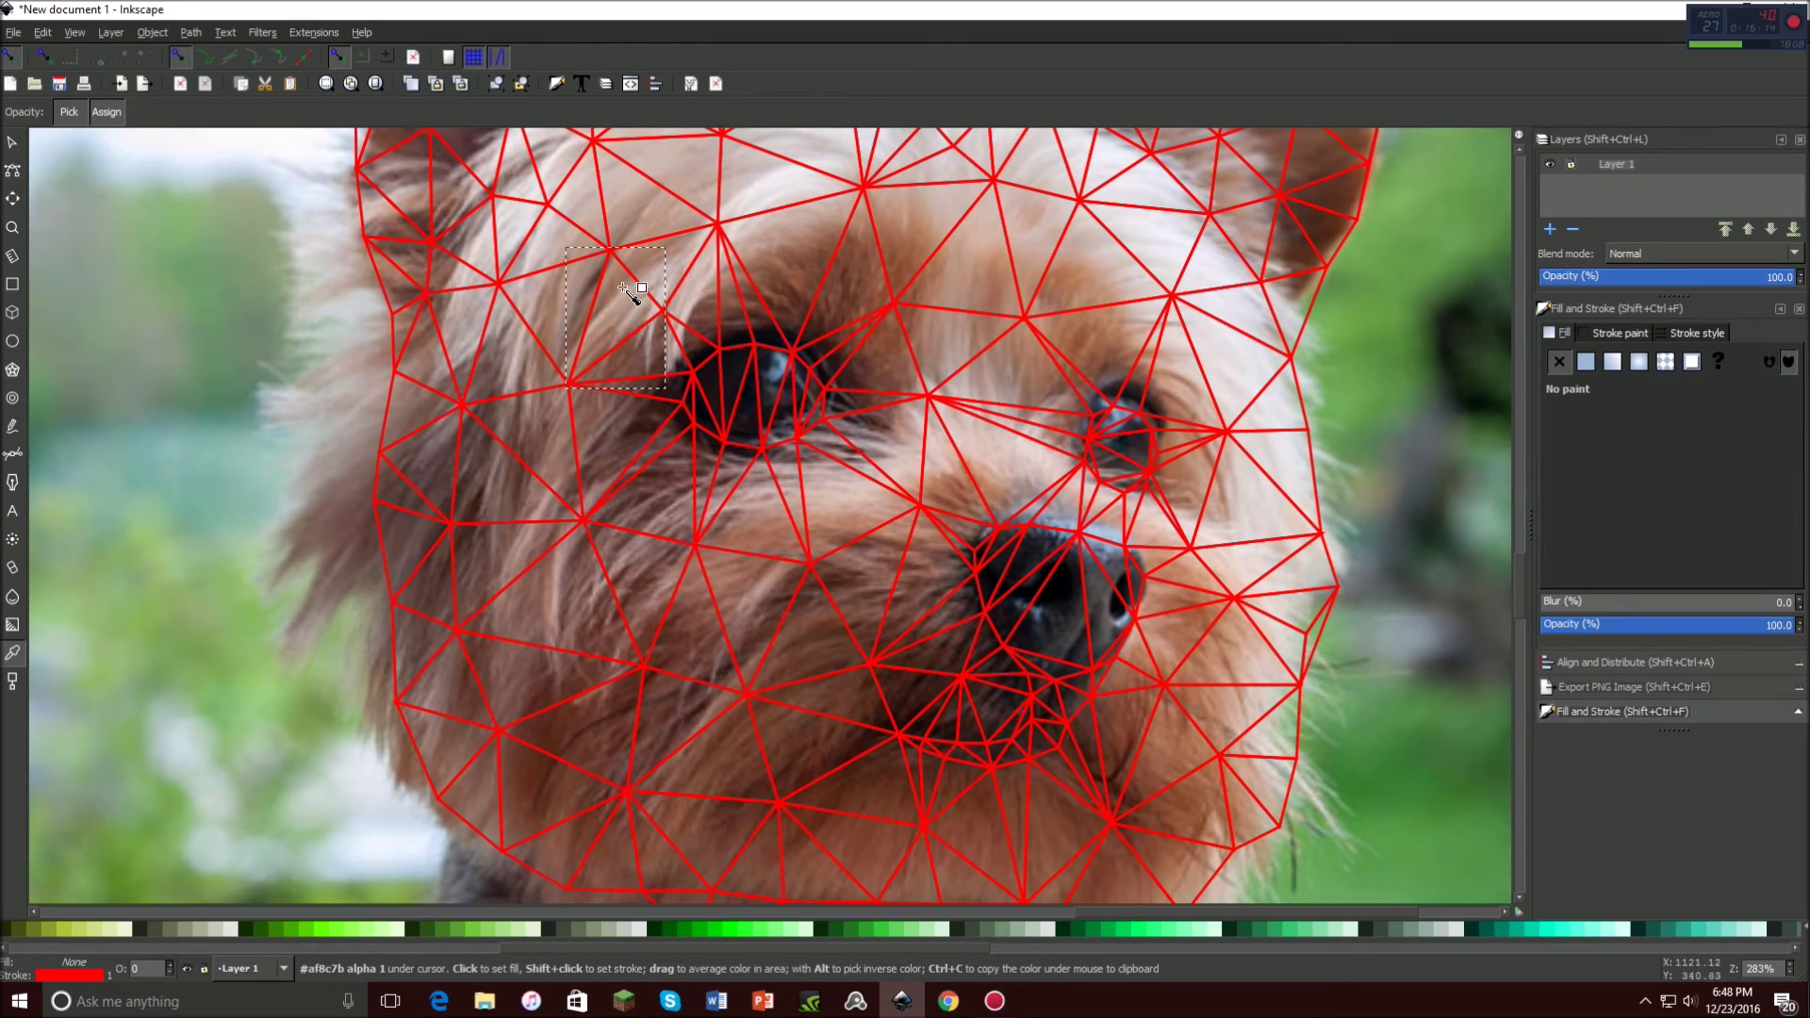
click(609, 337)
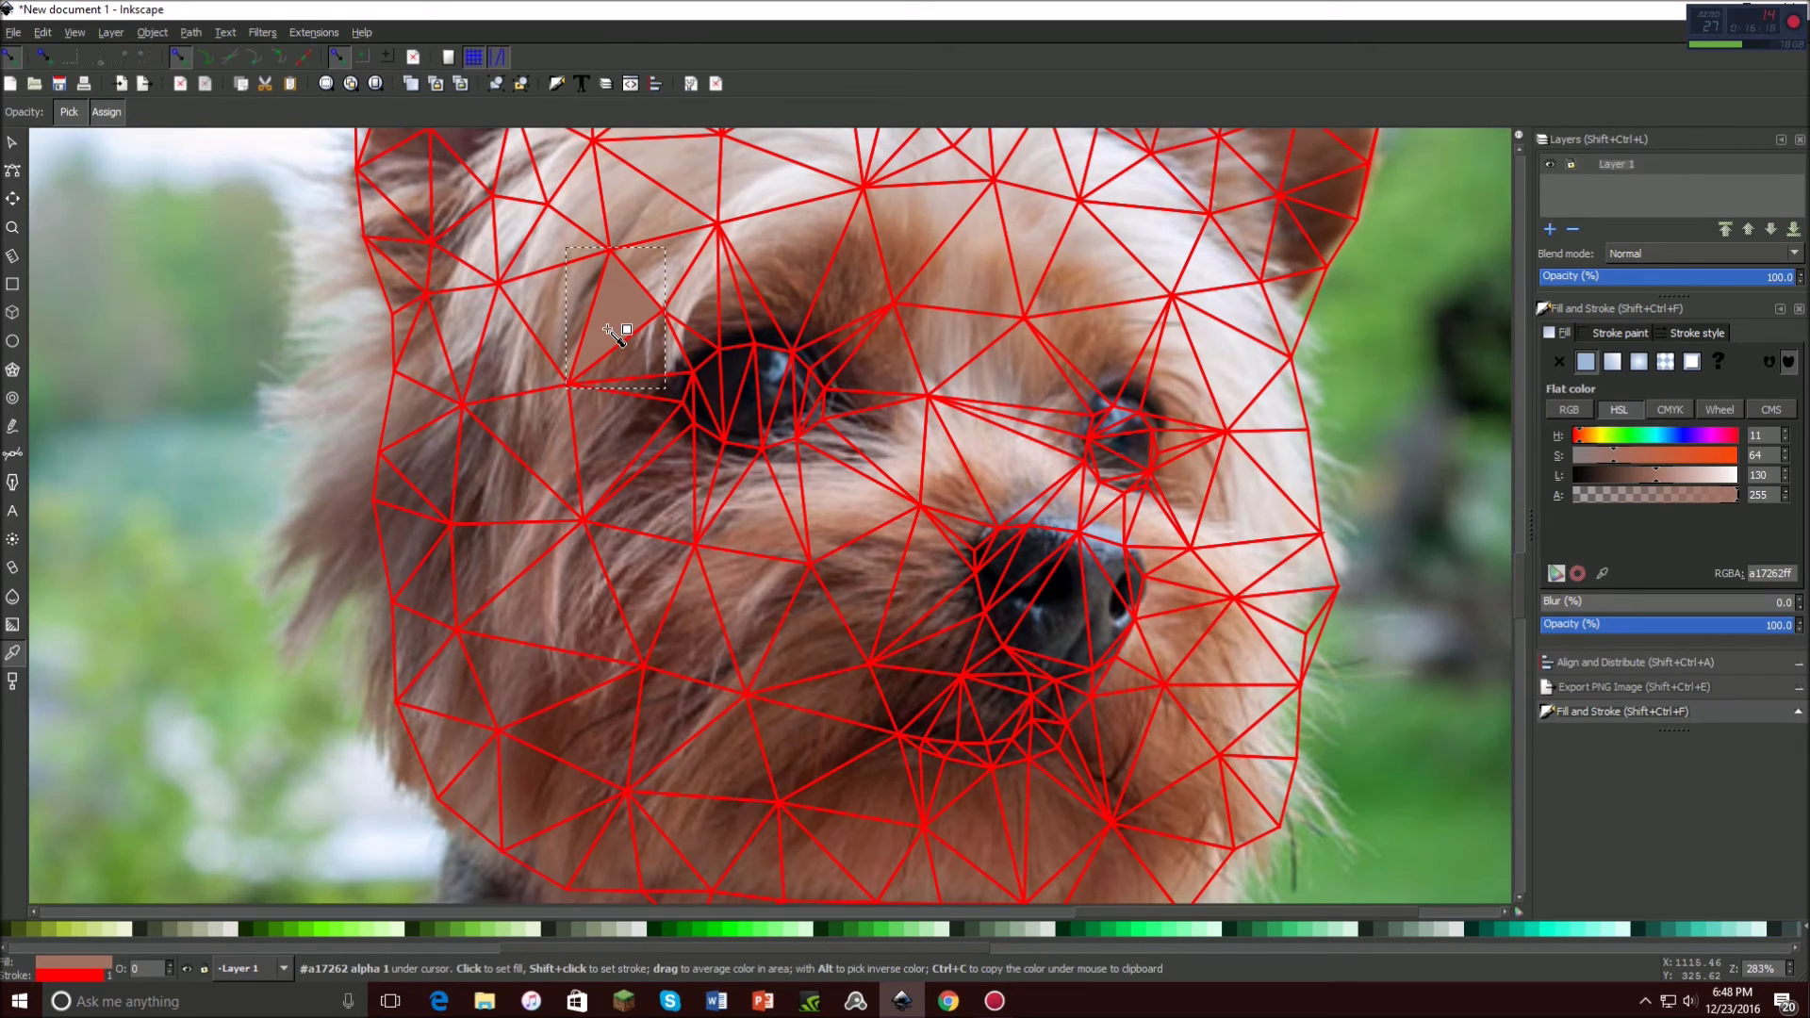
Fill the triangle at the left-hand head edge with sampled a07d6a, and the triangles beside the left-hand eye and between the eyes with photo colours.
key(Tab)
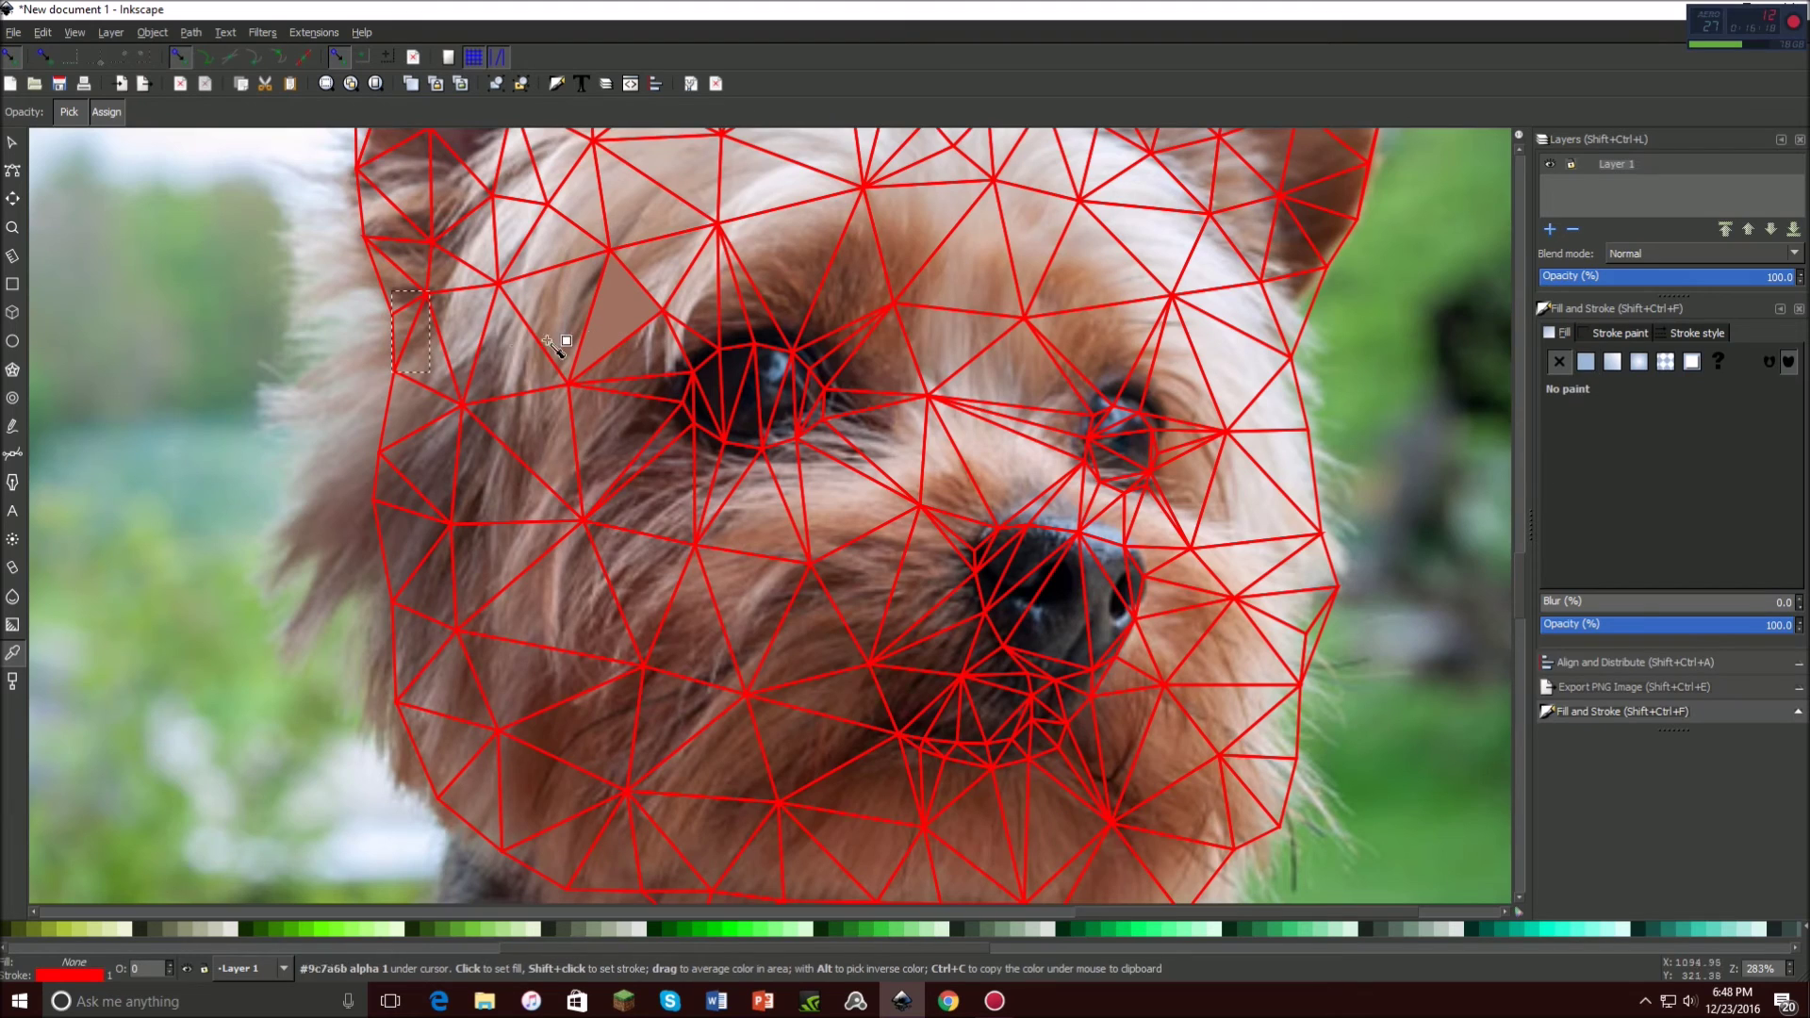
click(406, 327)
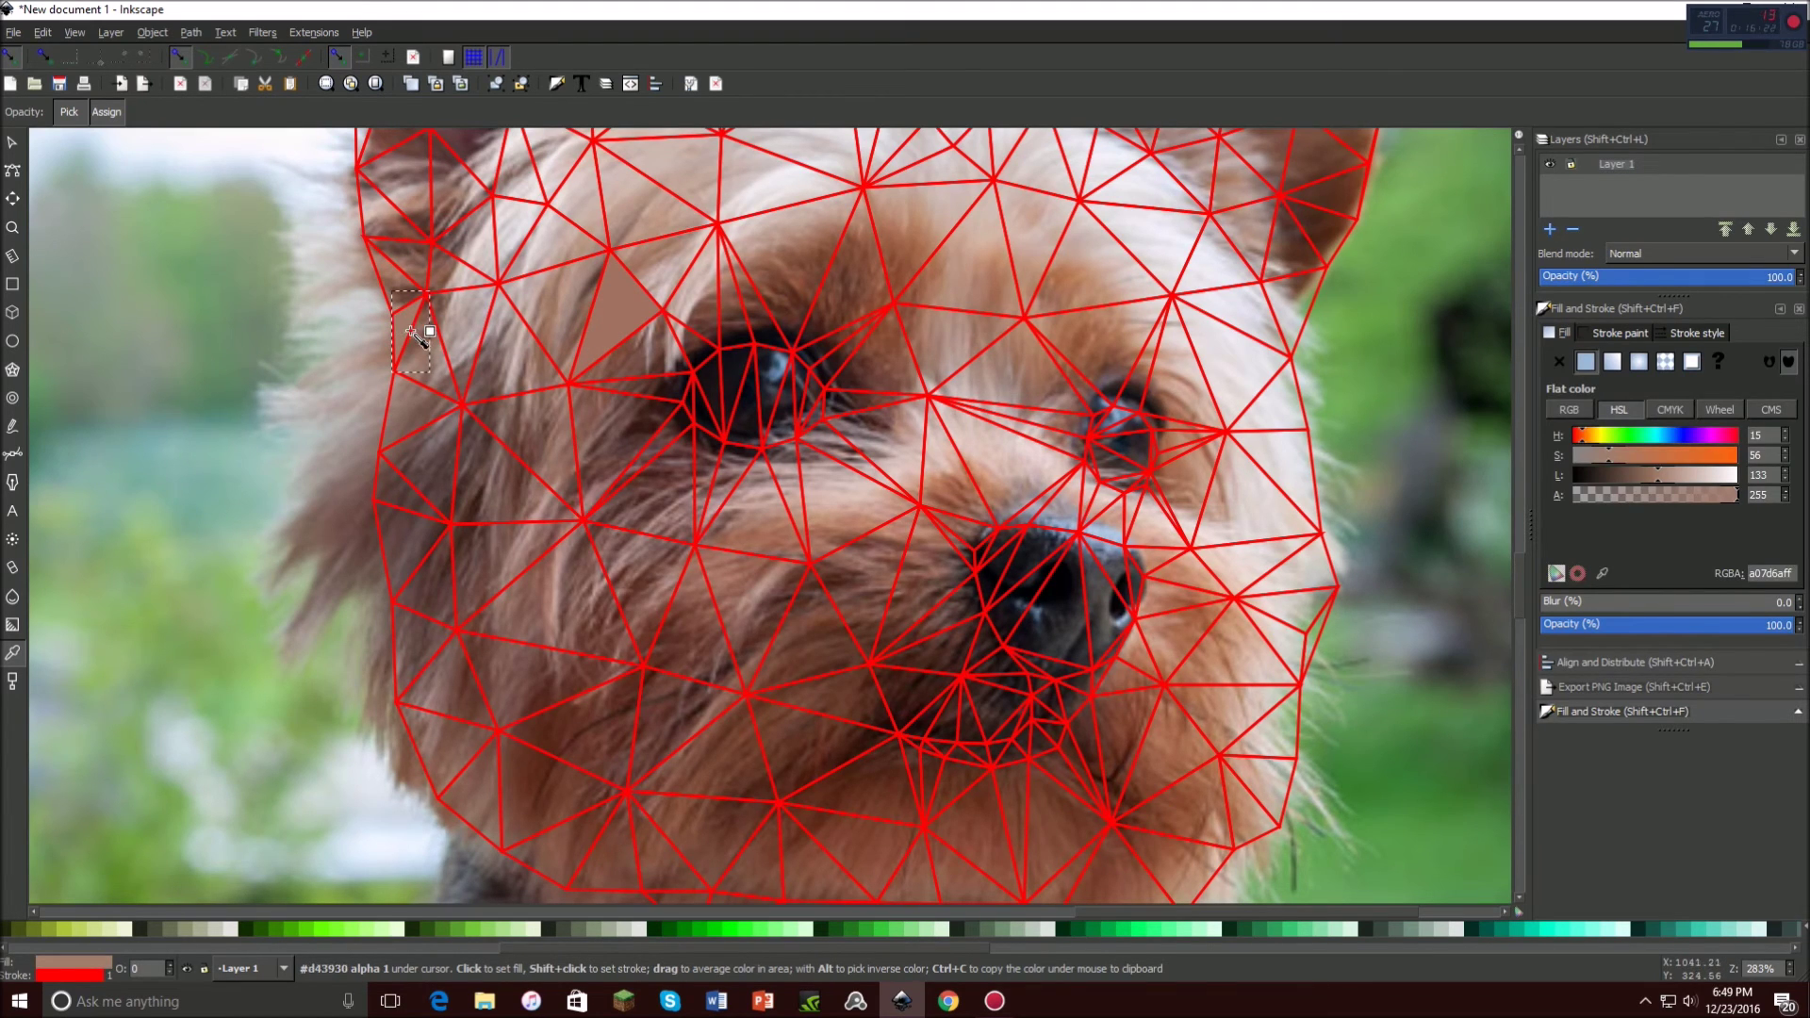
key(Tab)
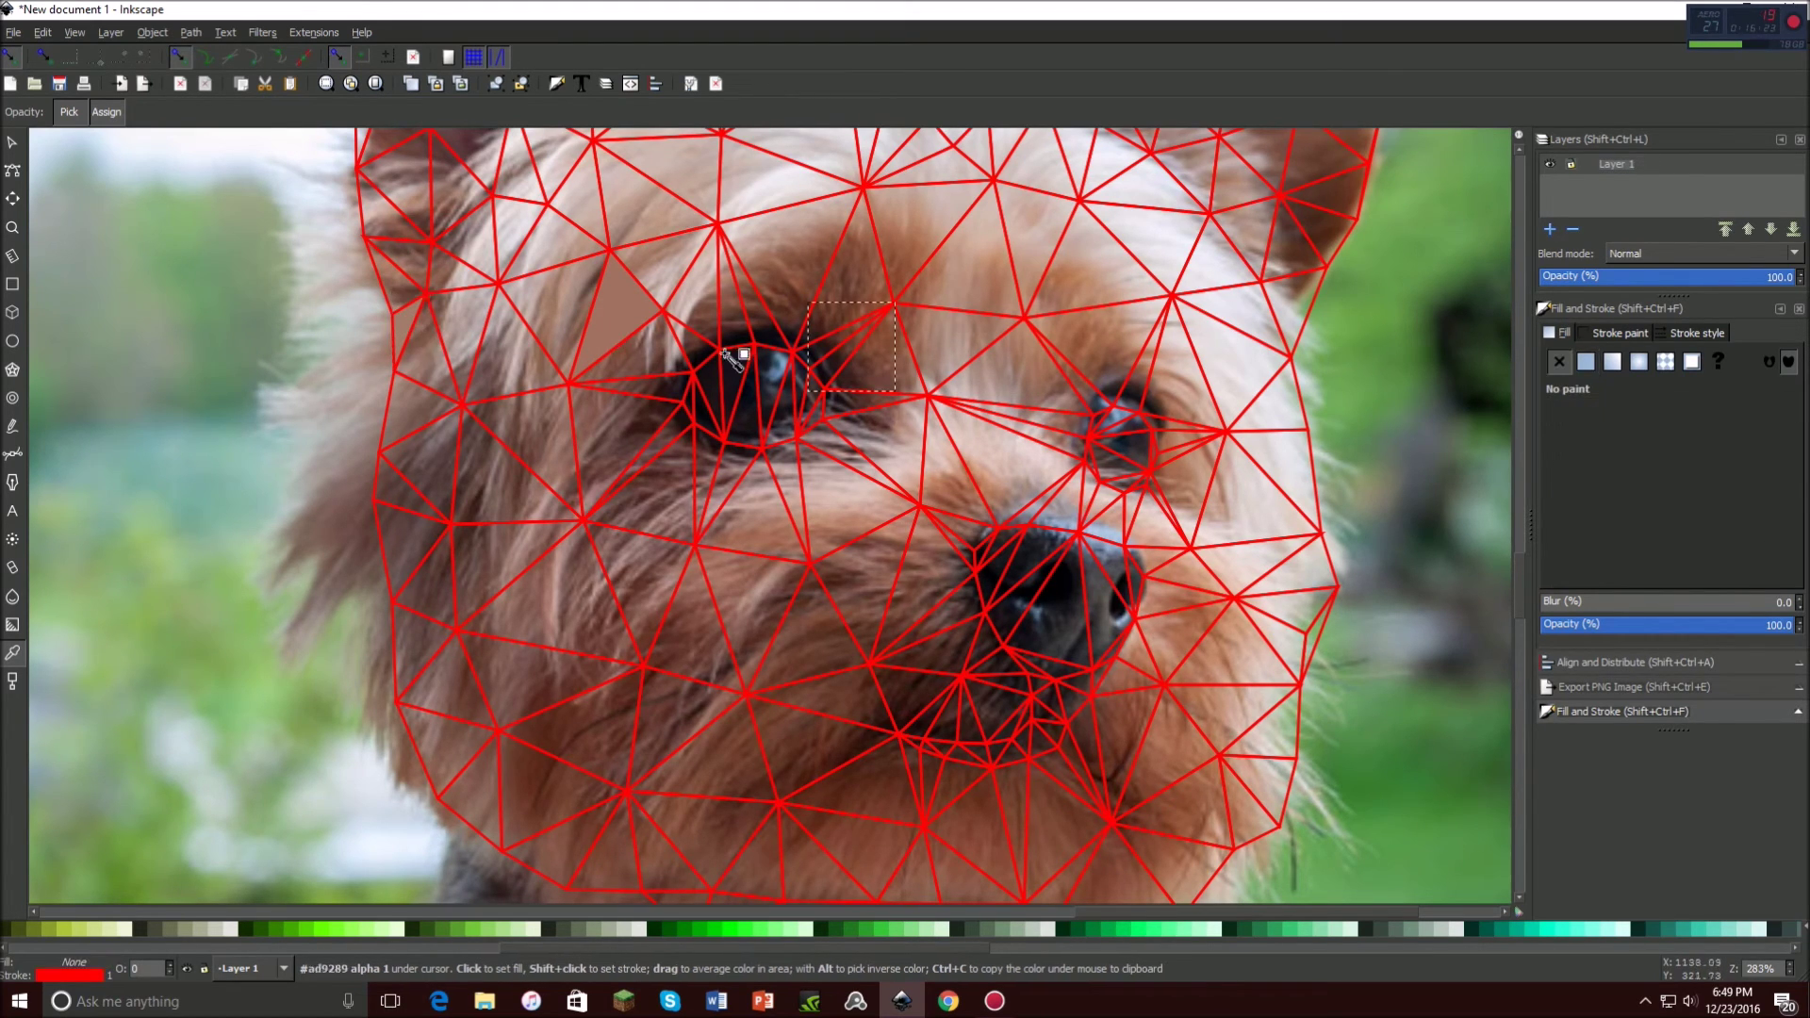
click(853, 350)
key(Tab)
click(961, 351)
Fill the two adjoining triangles just inside the left-hand head edge at eye level with colours sampled from the photo.
key(Tab)
click(469, 344)
key(Tab)
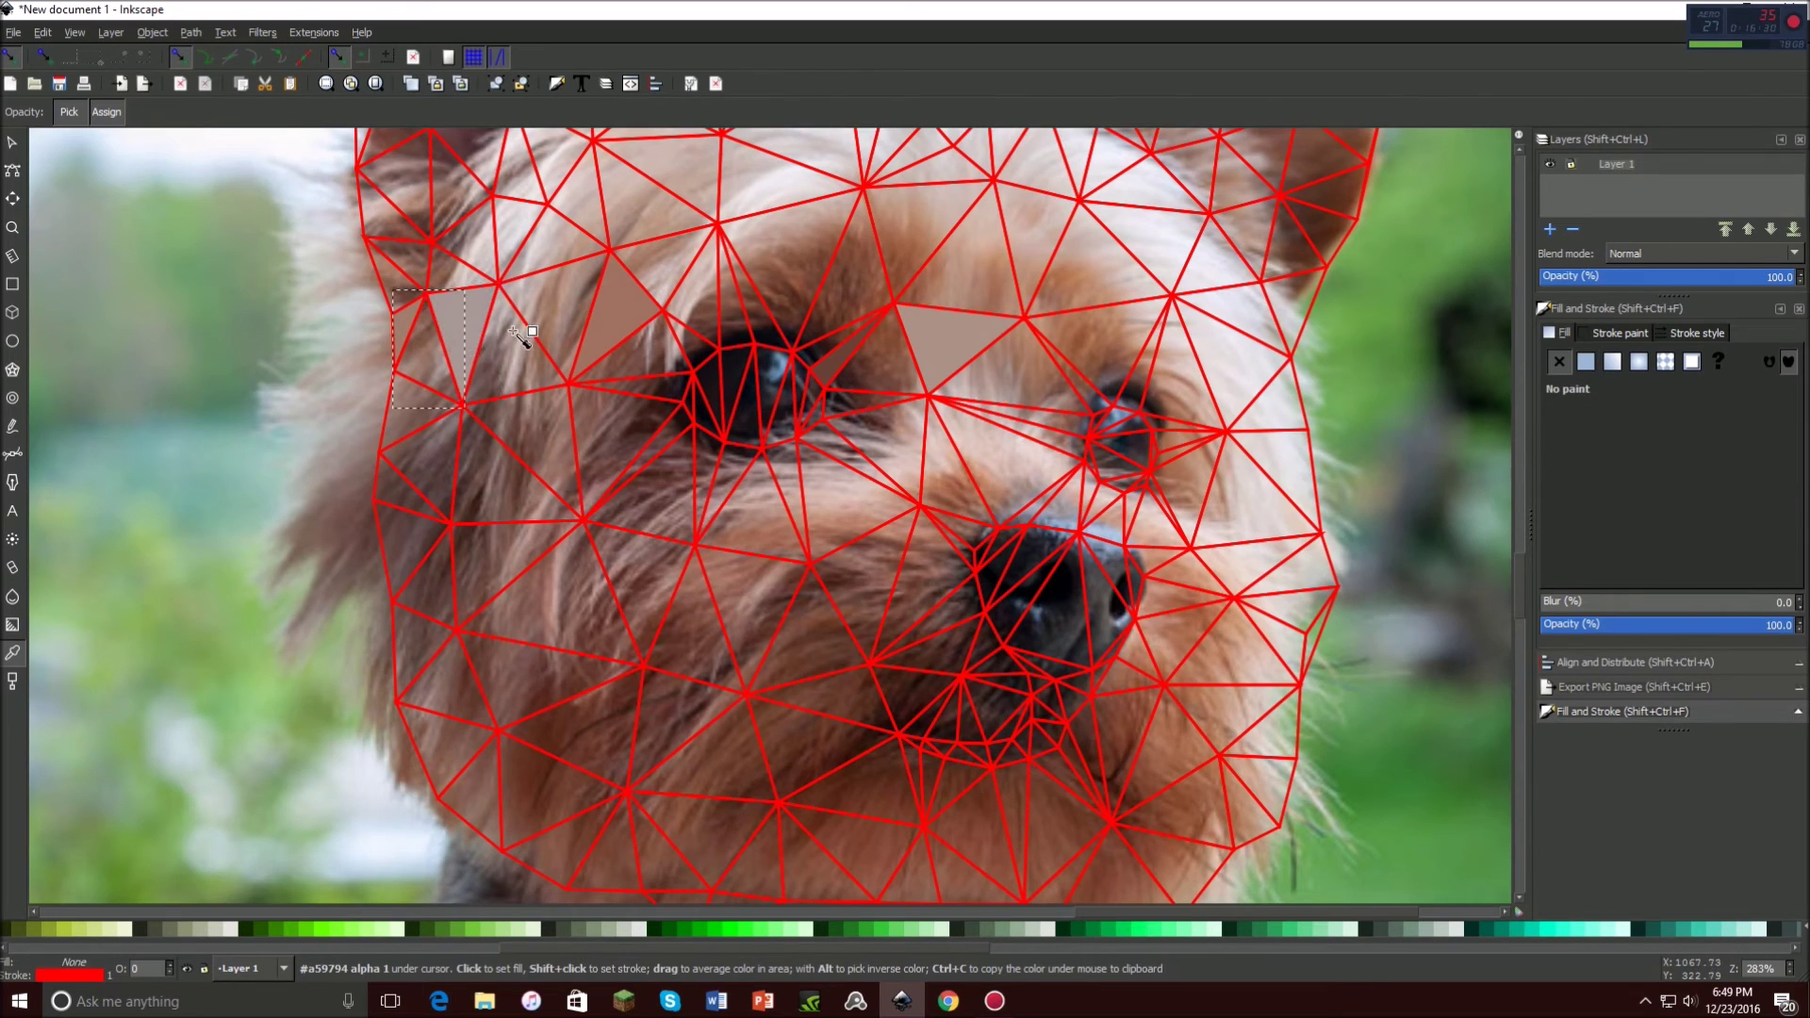
click(433, 368)
Fill the three triangles above the right-hand eye and the pale one at the right-hand head edge with colours sampled inside each.
key(Tab)
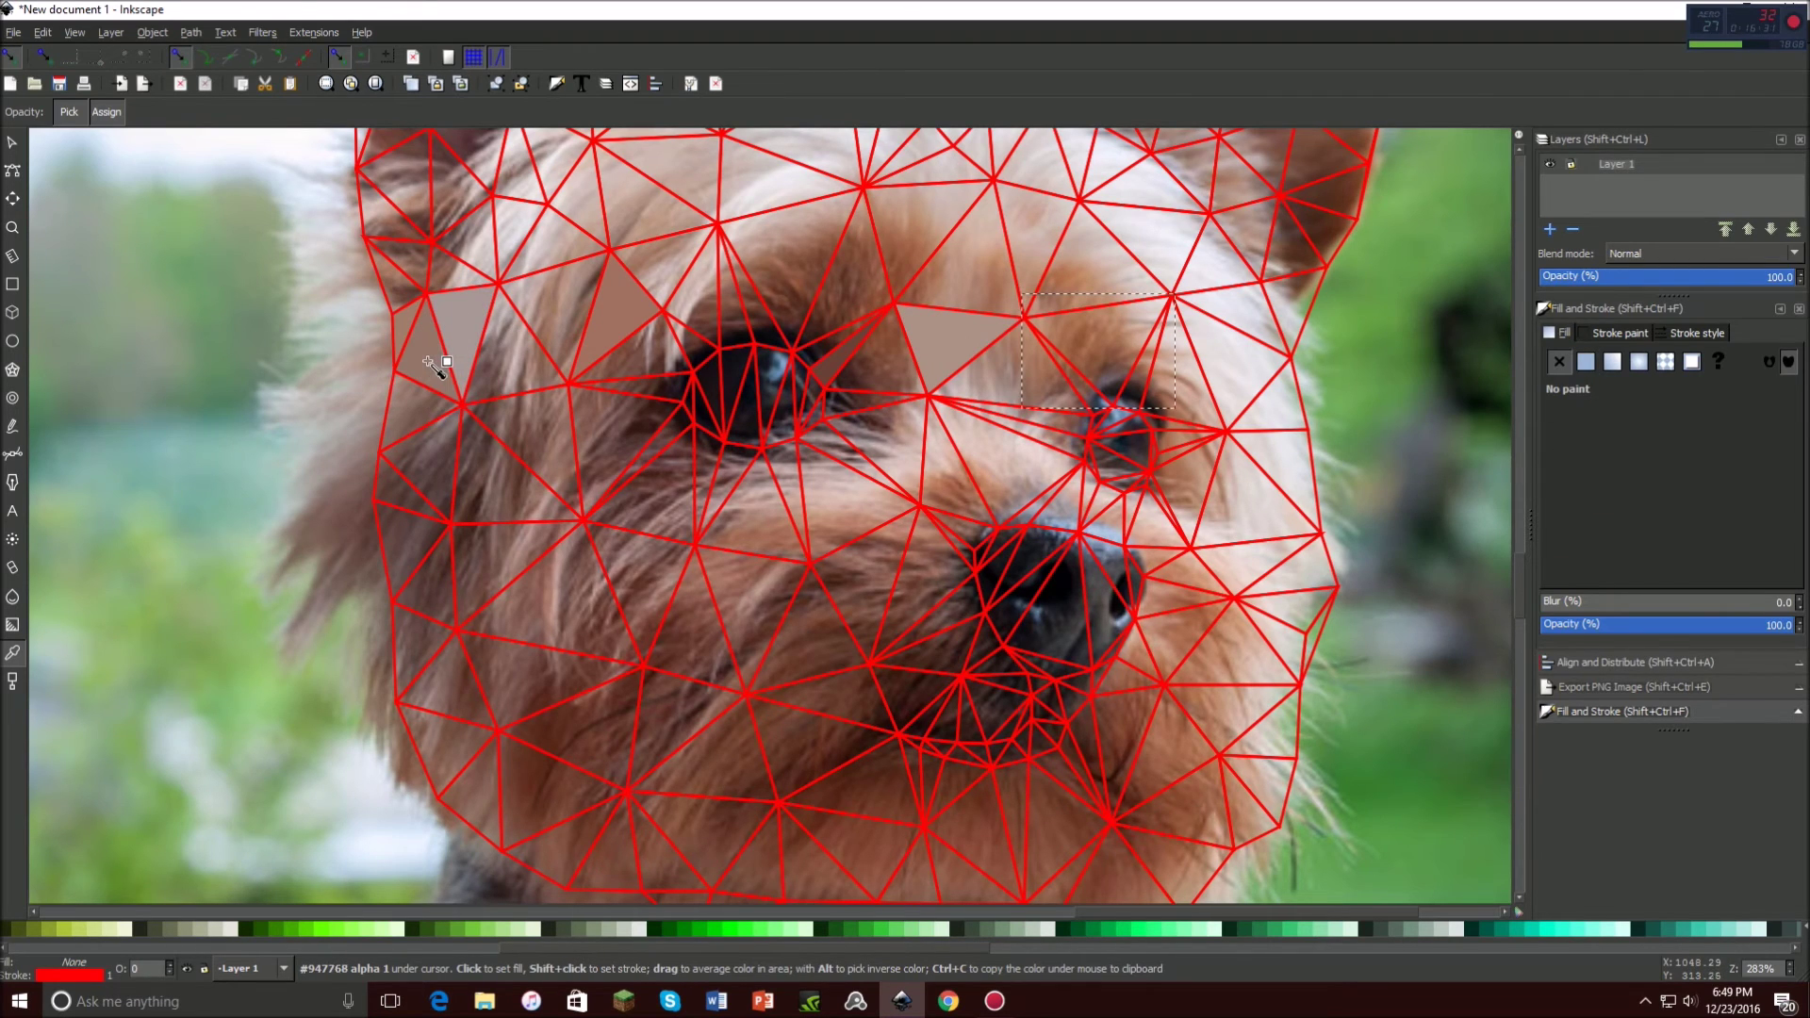
click(1113, 345)
key(Tab)
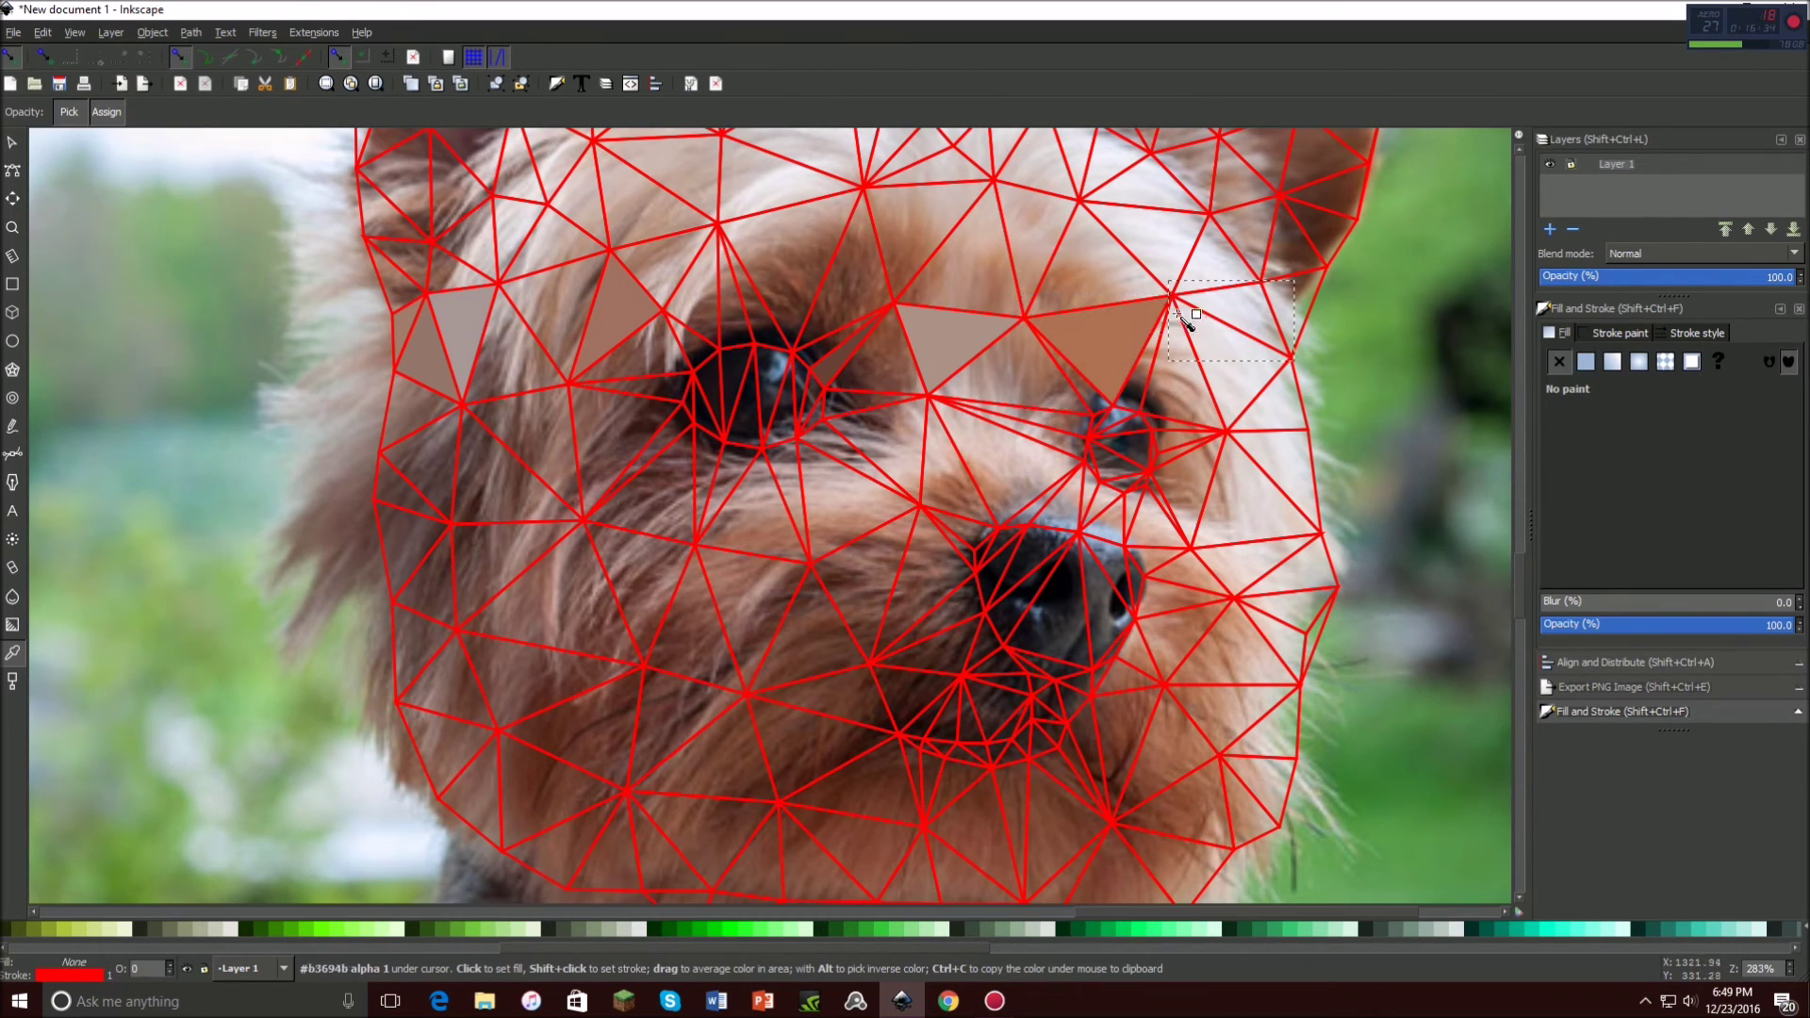
click(1259, 311)
key(Tab)
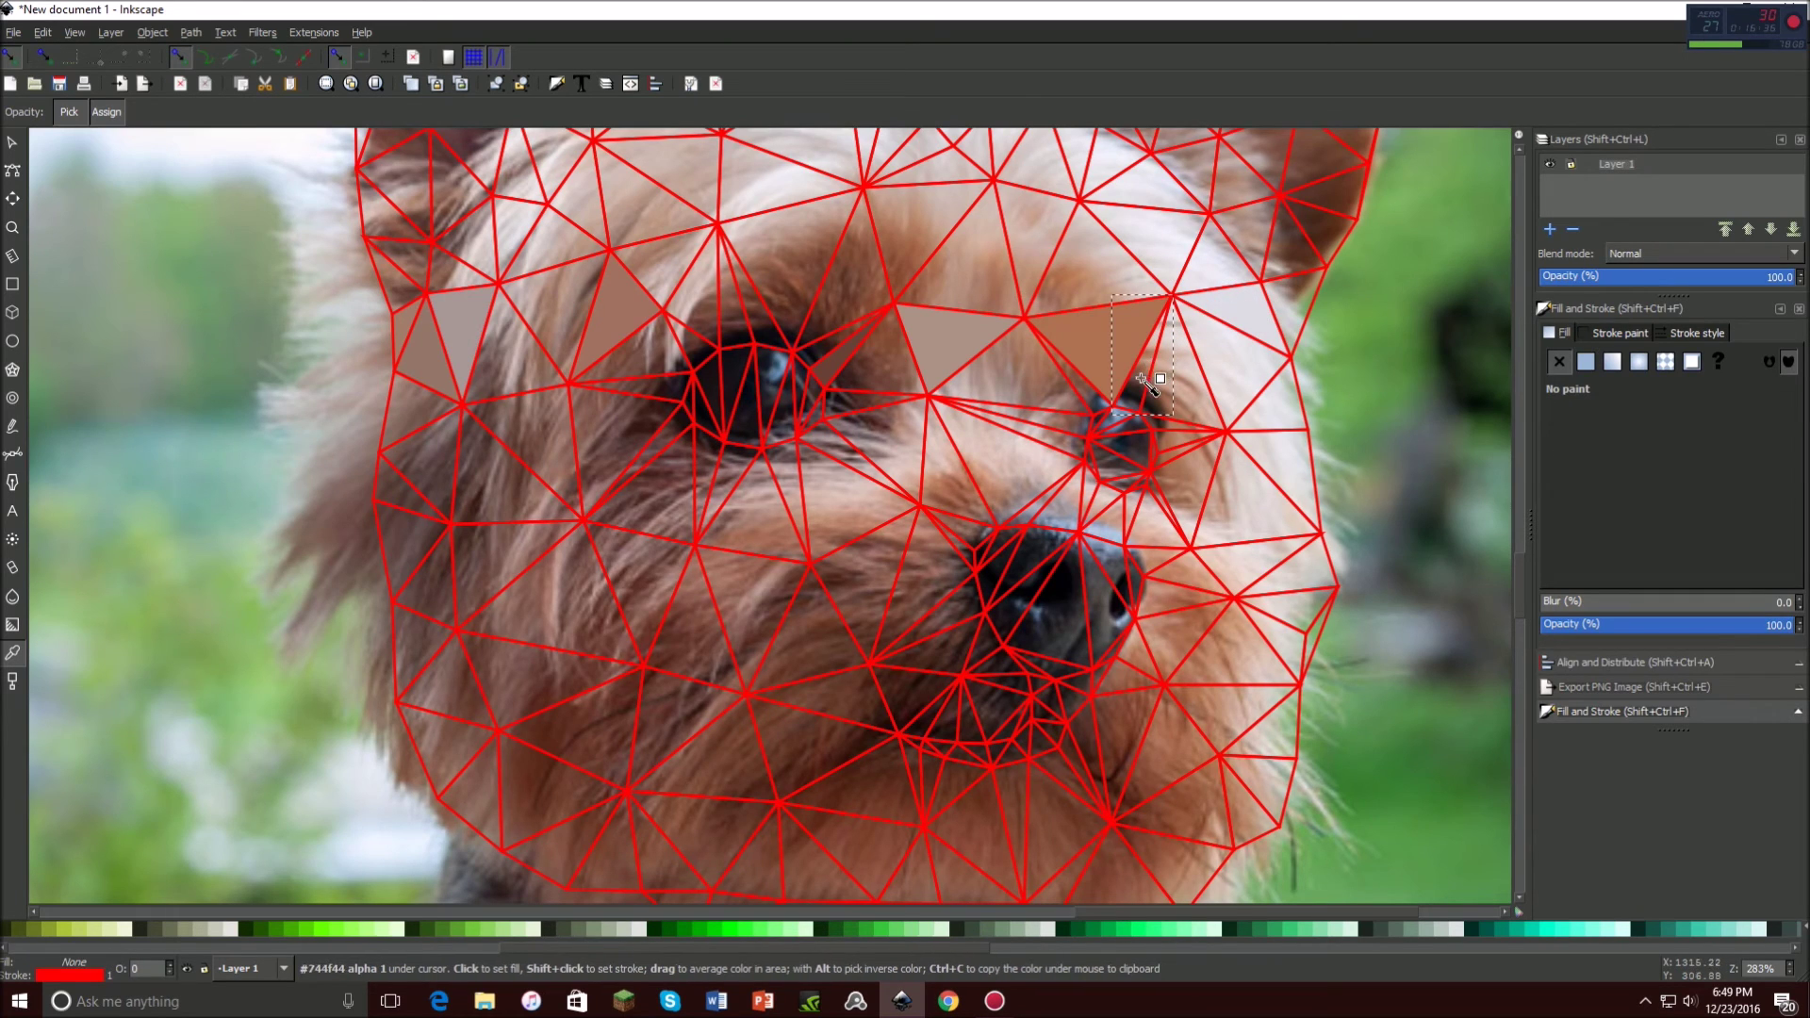
click(1143, 387)
key(Tab)
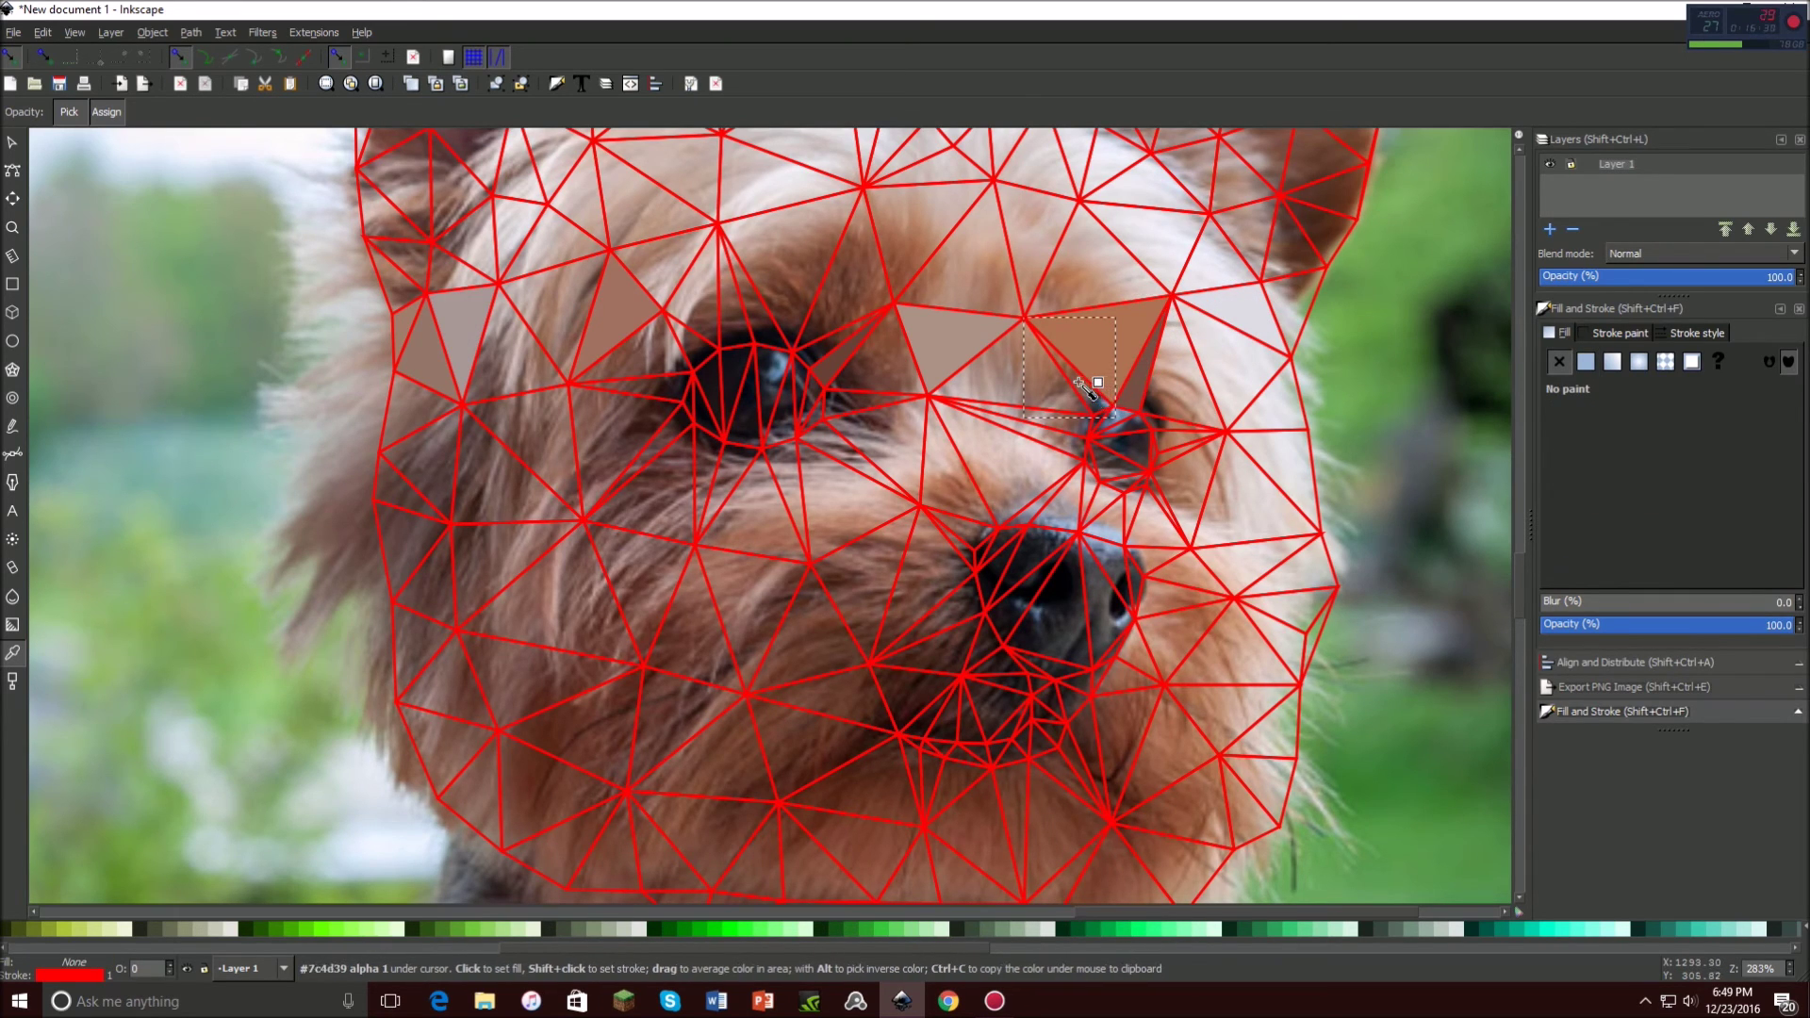
click(1082, 386)
Fill the pale left-hand cheek triangle and the triangles on both sides of the left-hand eye with colours sampled from the photo.
key(Tab)
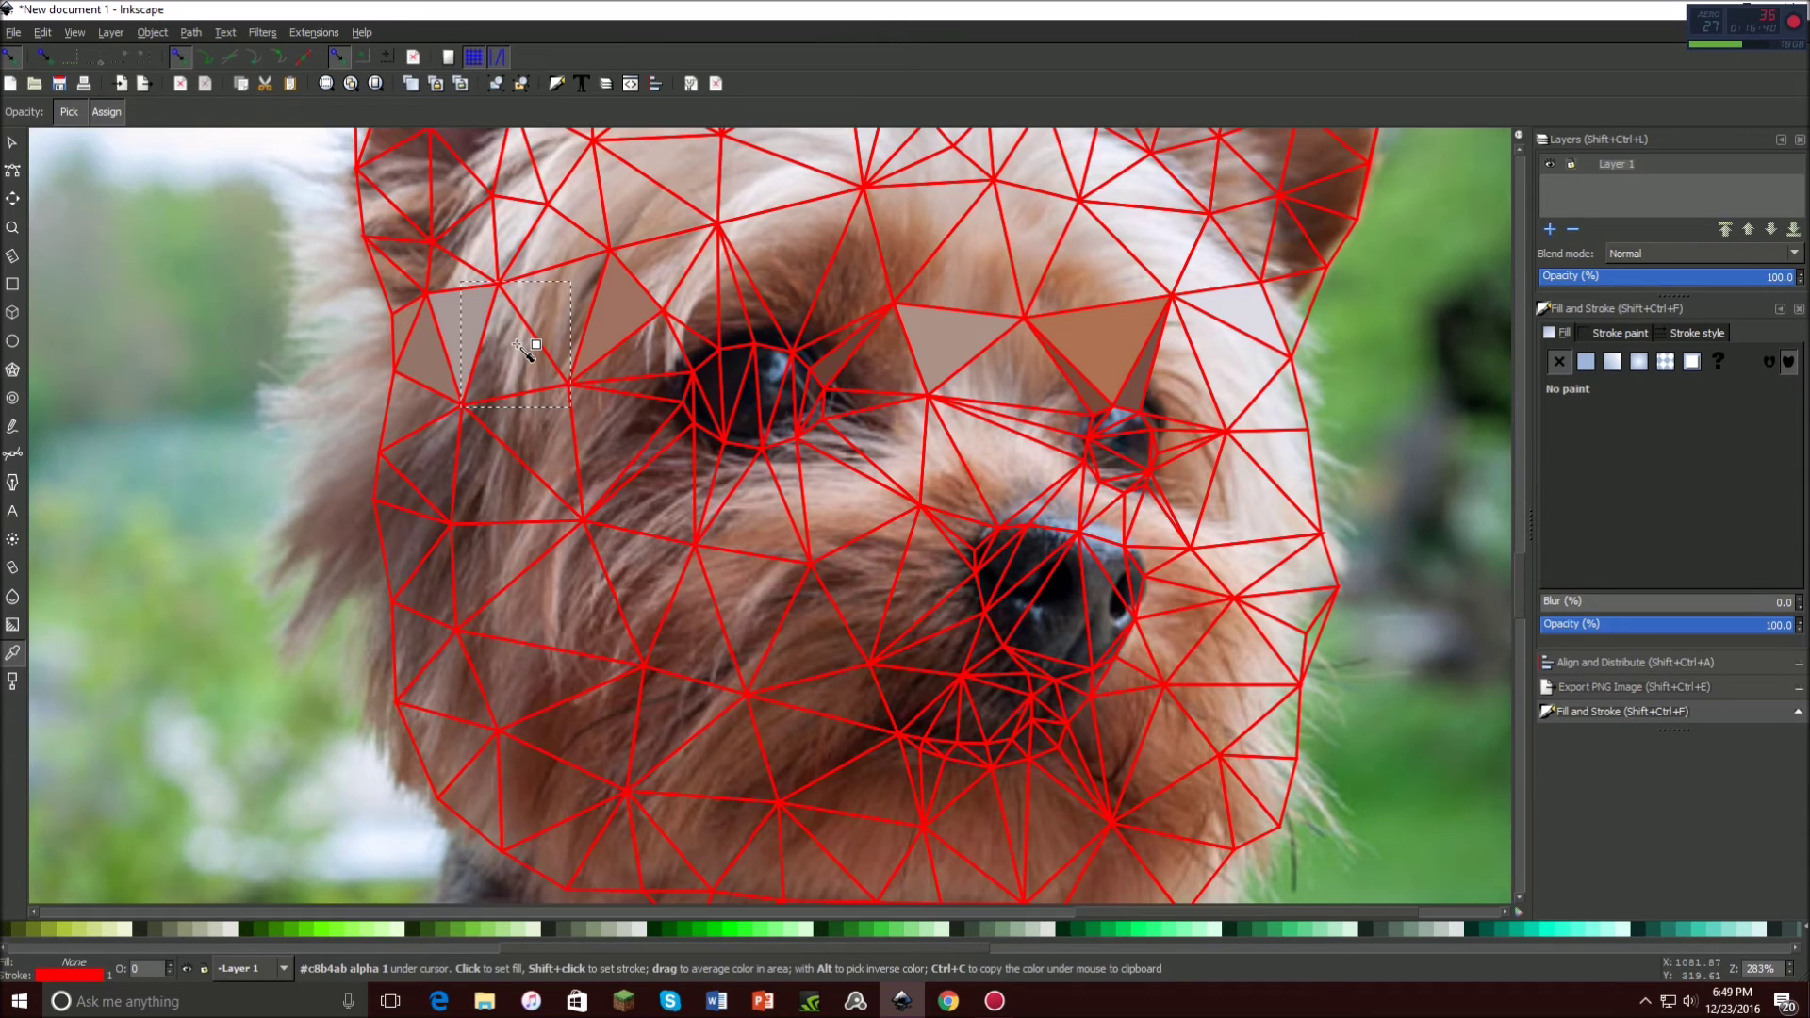
click(523, 349)
click(895, 351)
key(Tab)
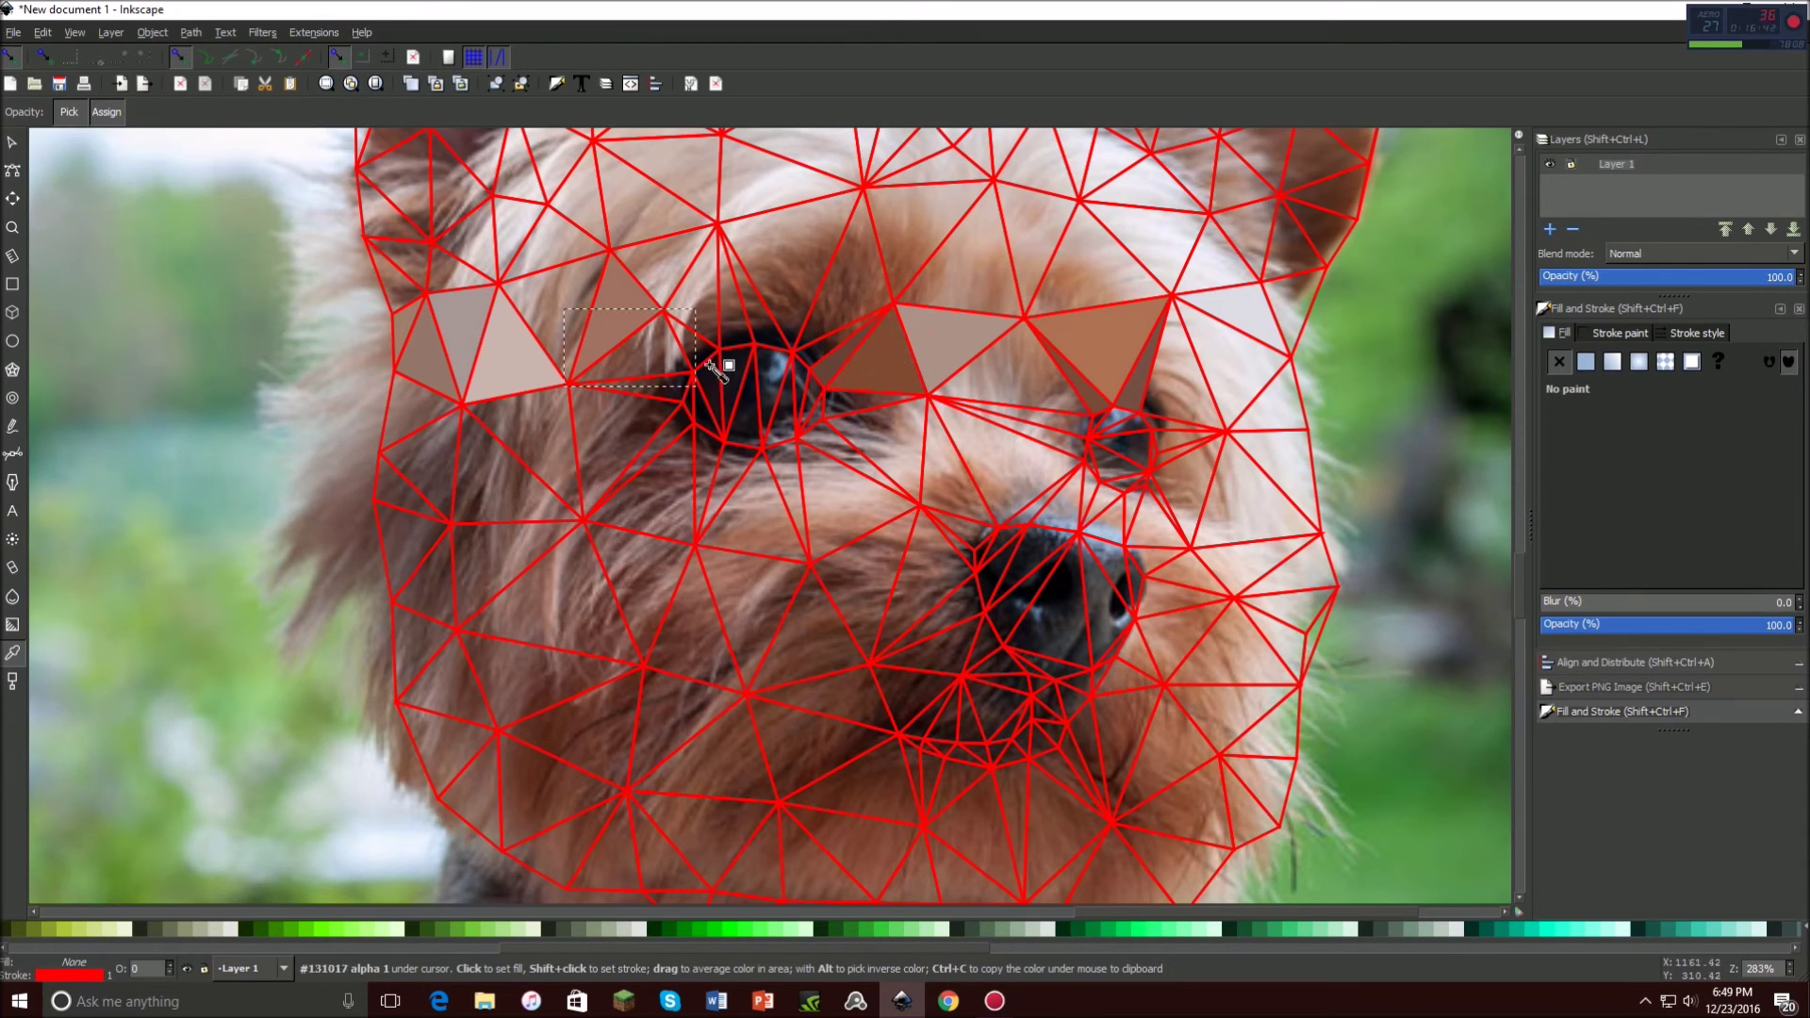
click(660, 363)
key(Tab)
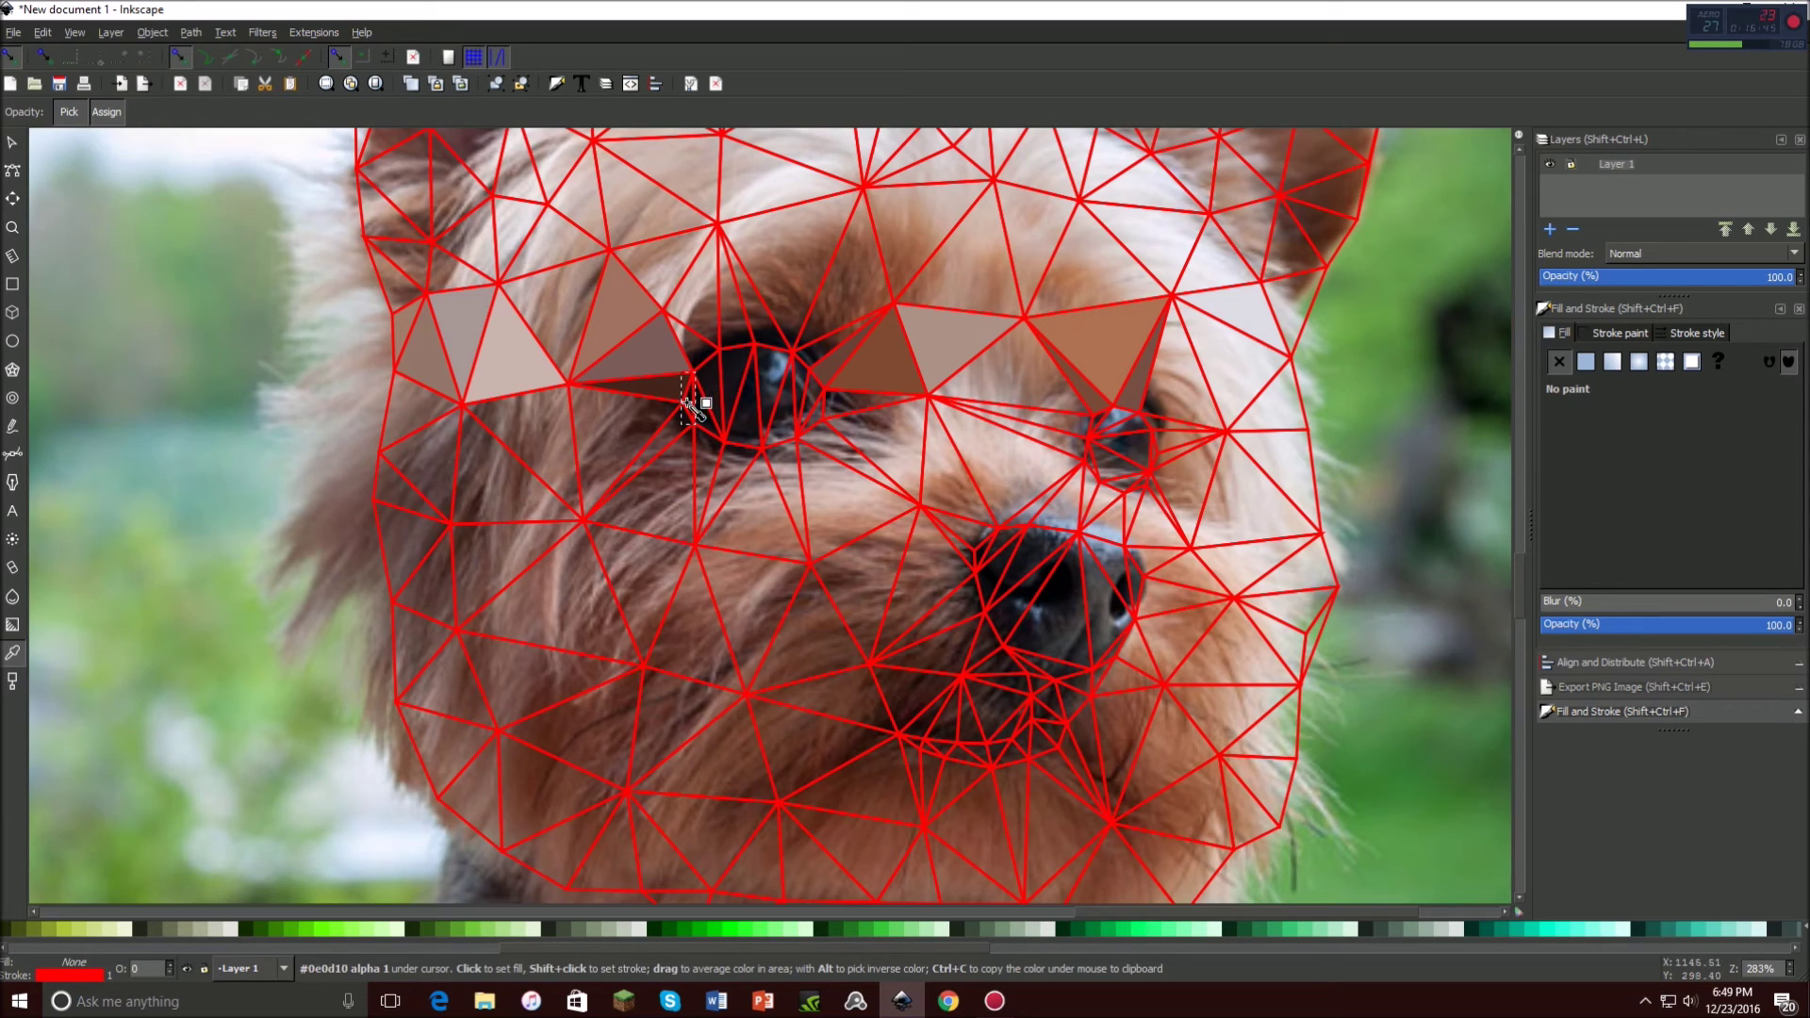
click(693, 404)
Fill the triangle beside the right-hand eye from the photo, the left-hand eye's inner-corner triangle with 584440, and its outer pupil triangle with 08060c.
key(Tab)
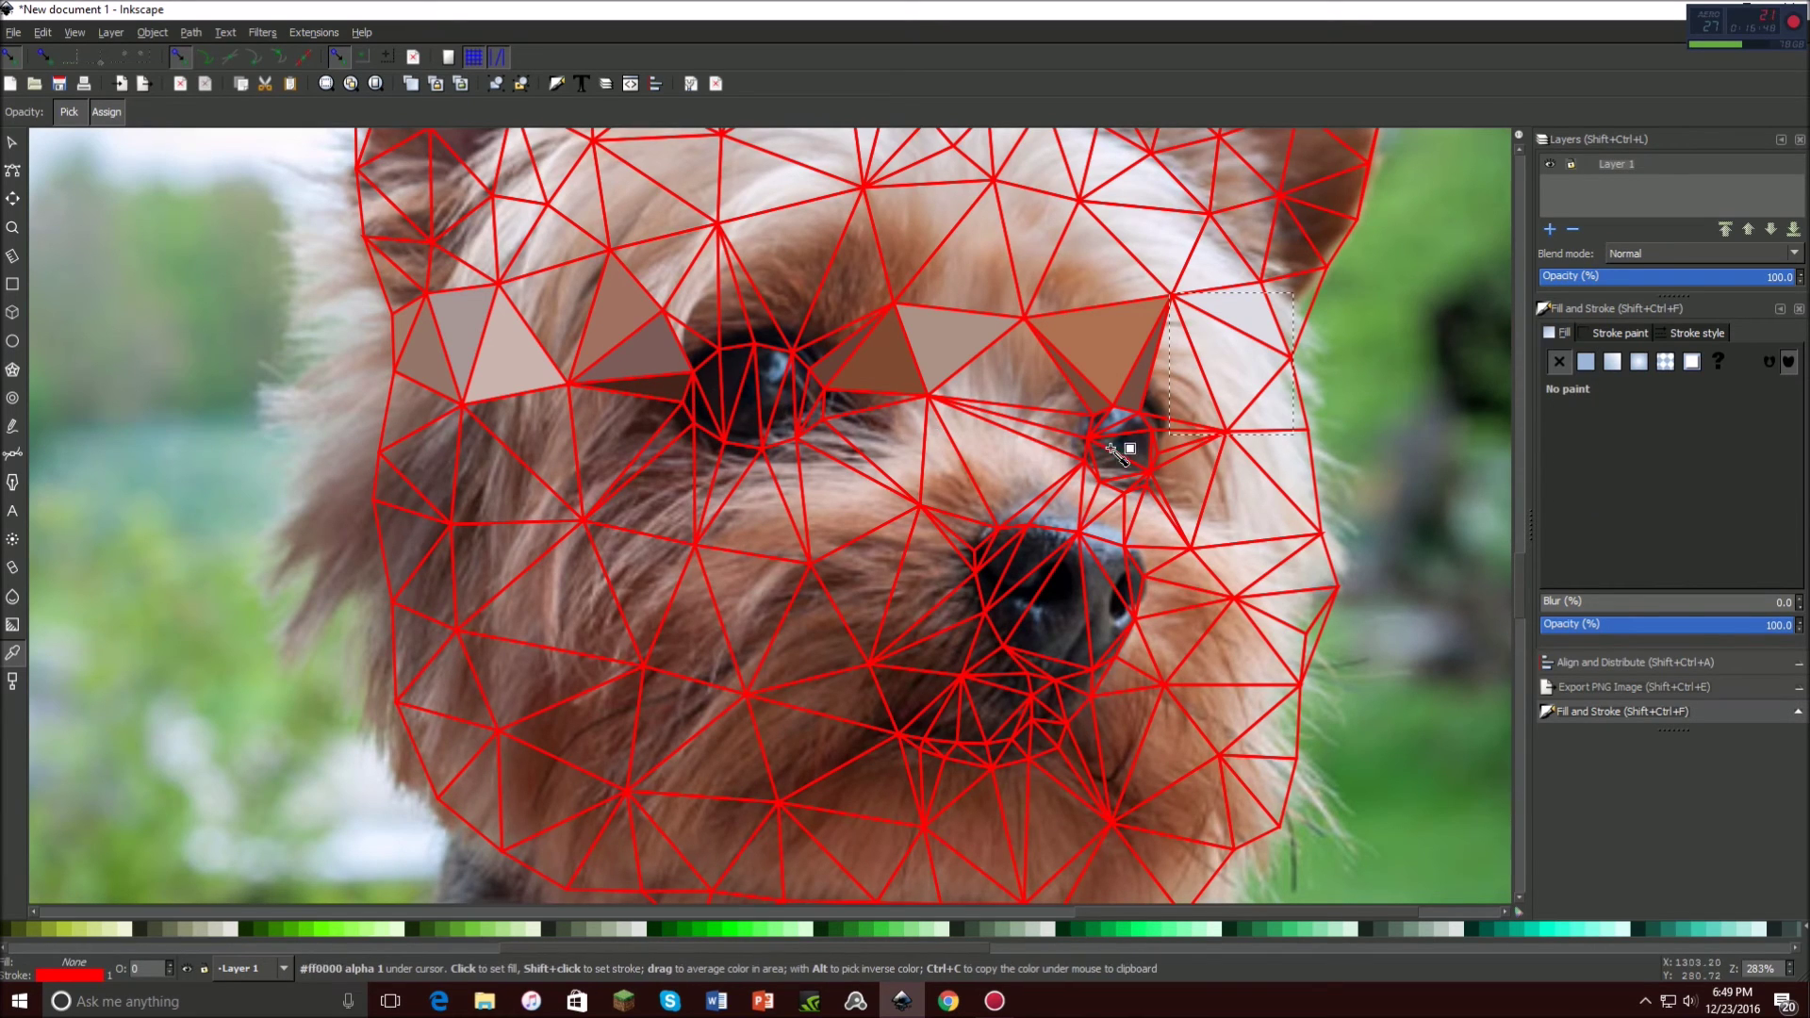
click(1180, 368)
key(Tab)
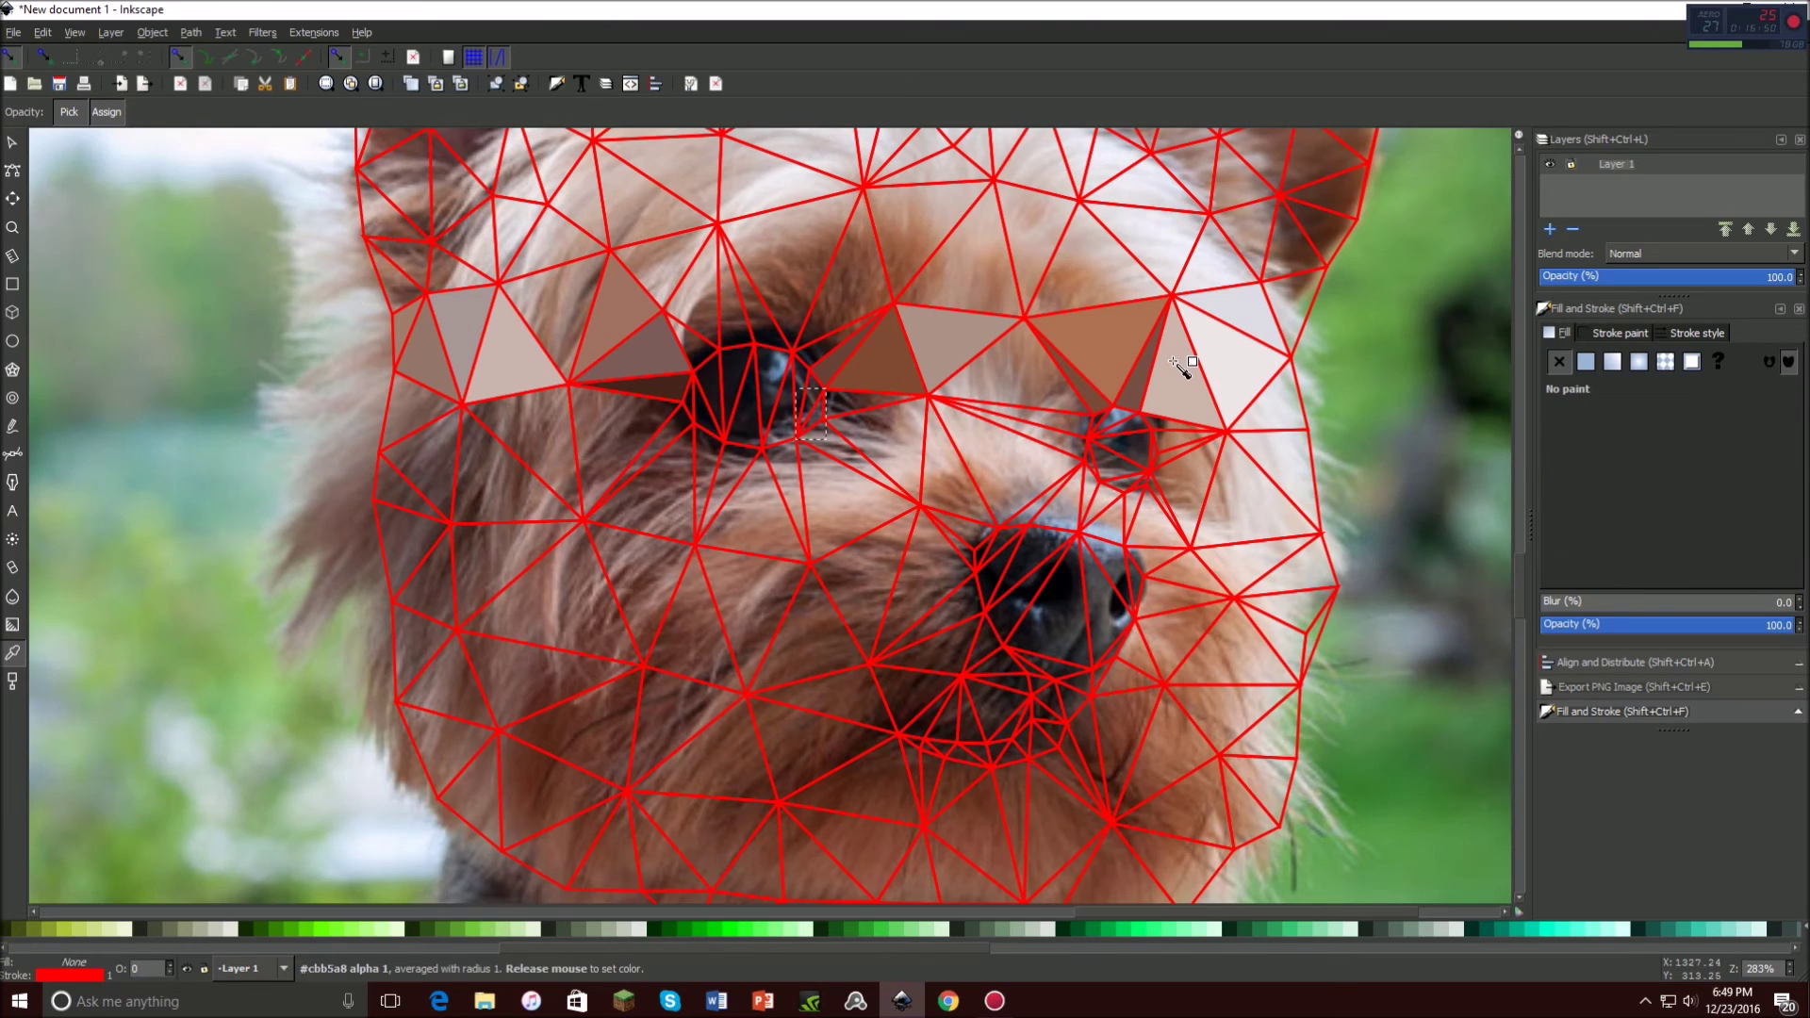
click(813, 404)
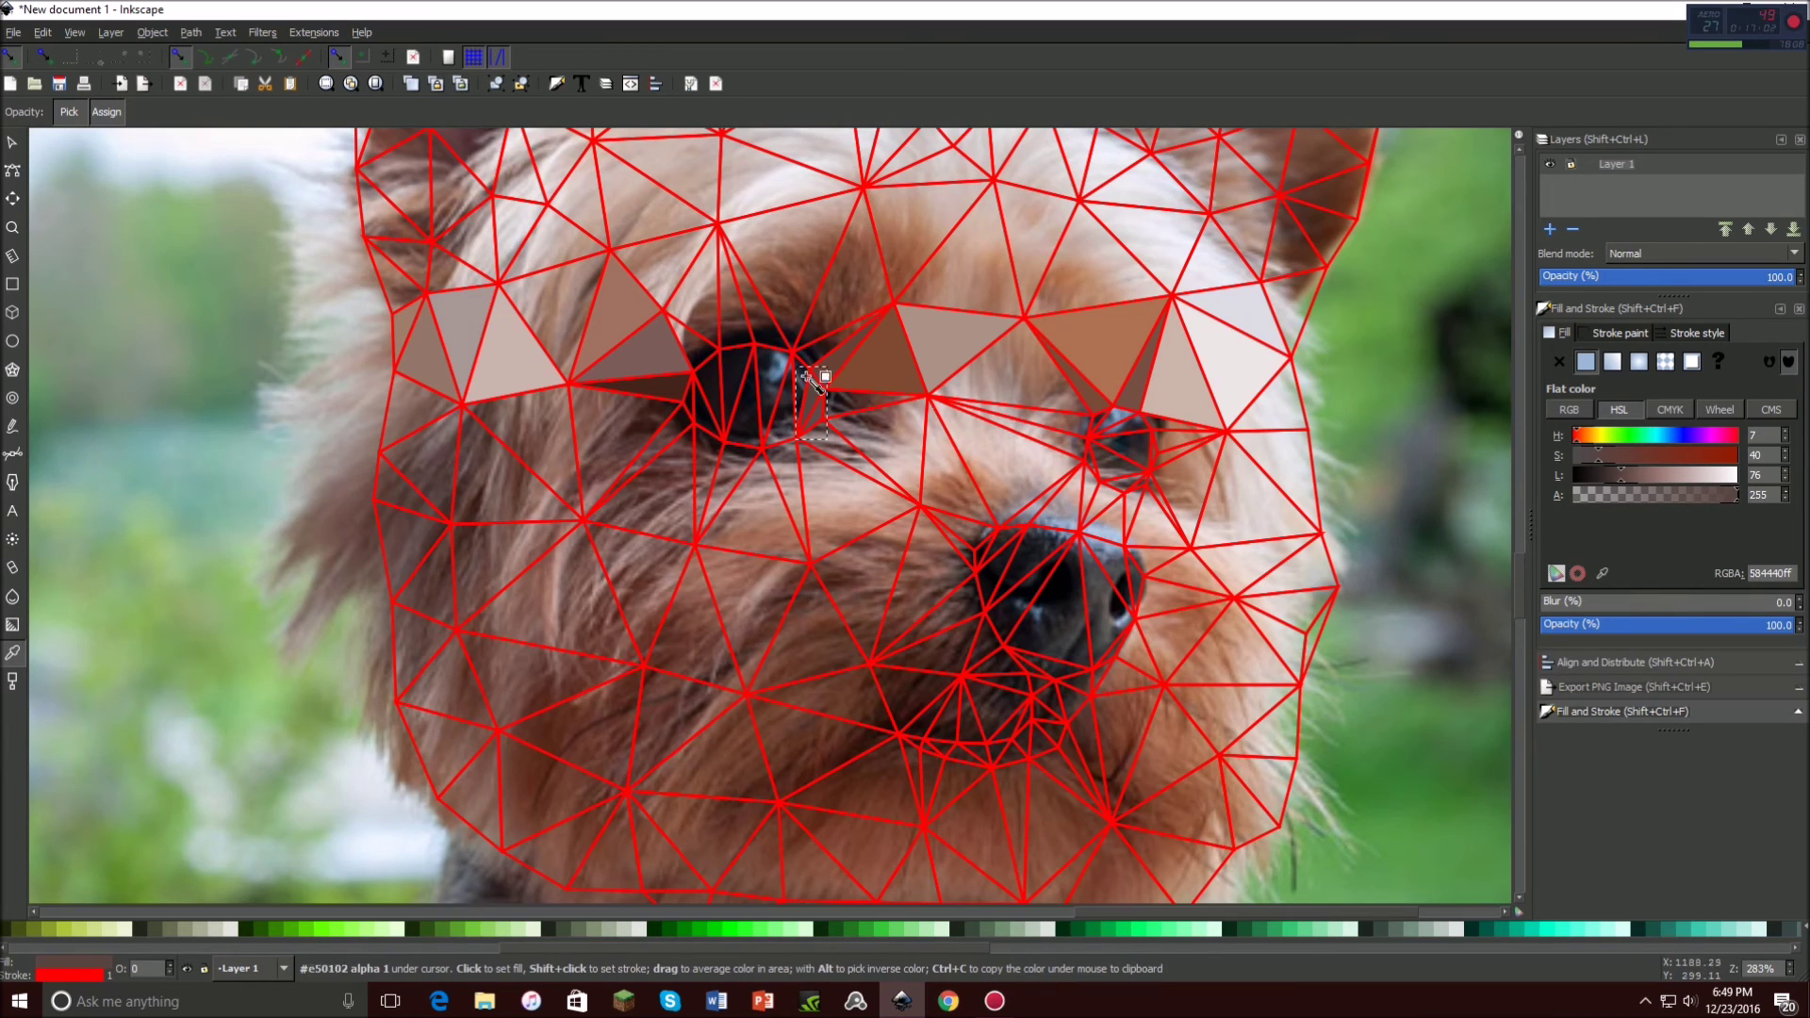
key(Tab)
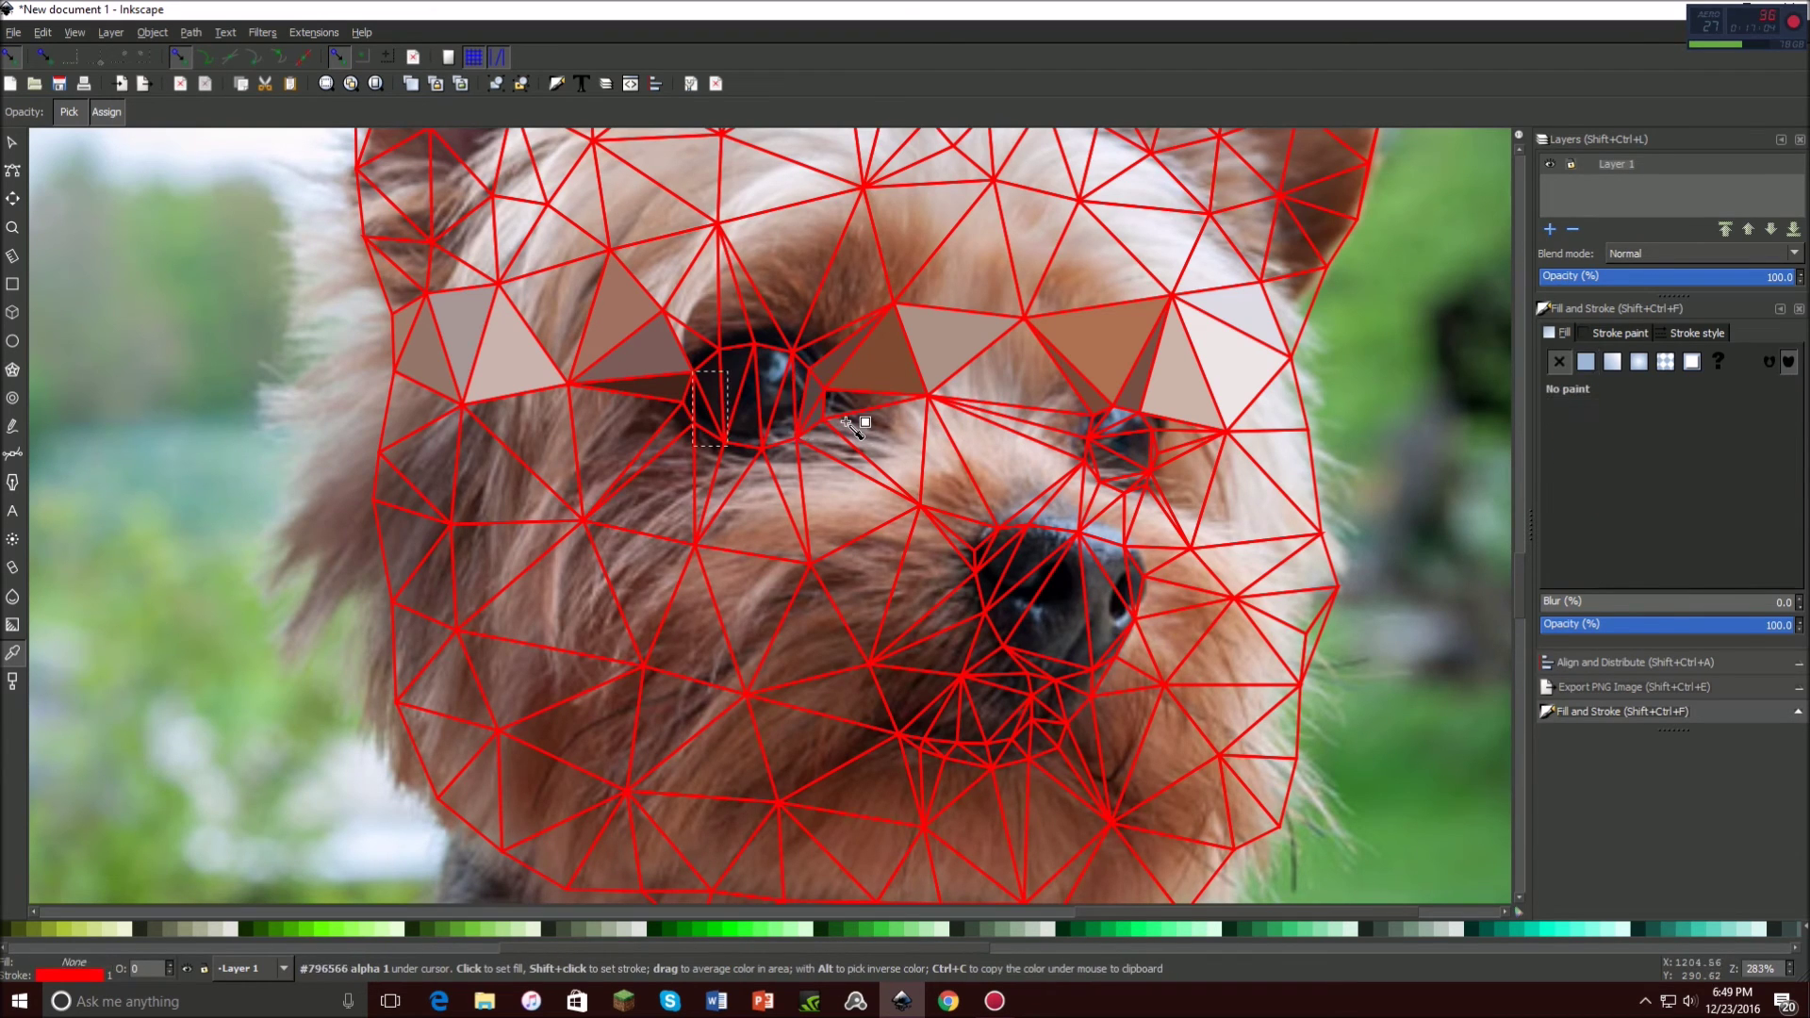
click(710, 417)
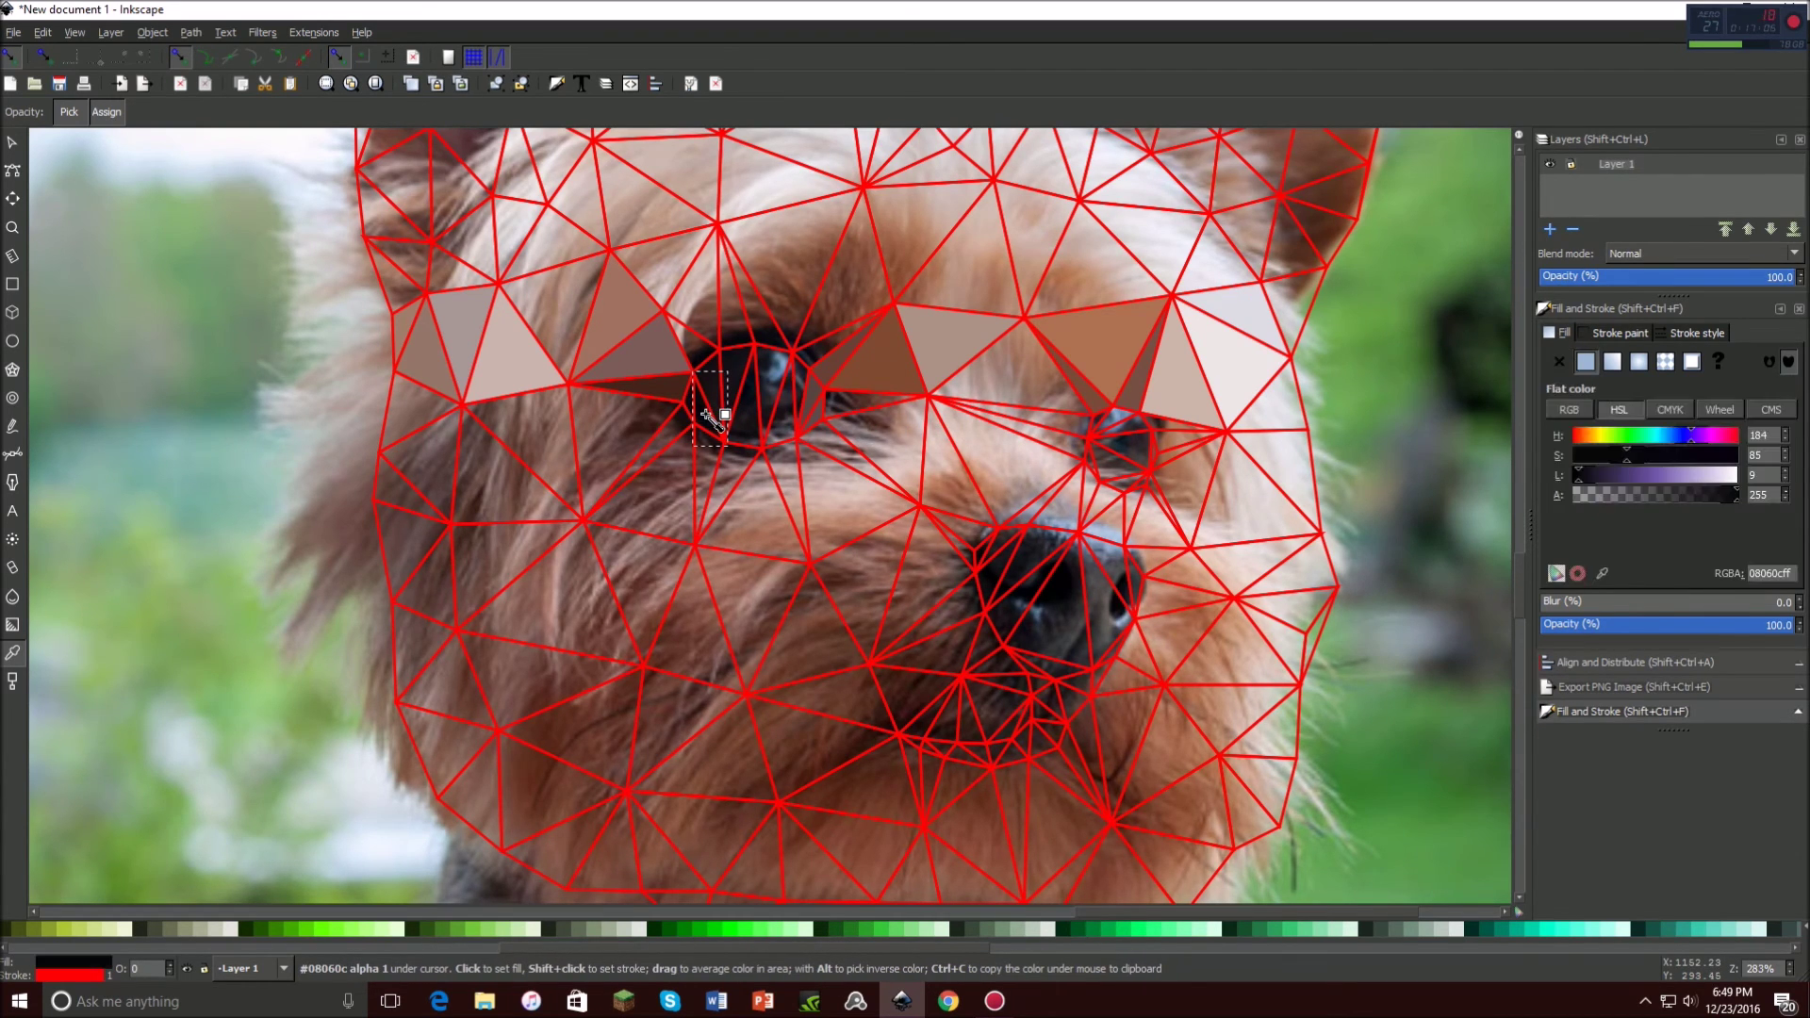
Fill the remaining triangles of the eyes, muzzle, mouth and lower cheeks with colours sampled from the photo inside each one.
key(Tab)
key(Tab)
key(Tab)
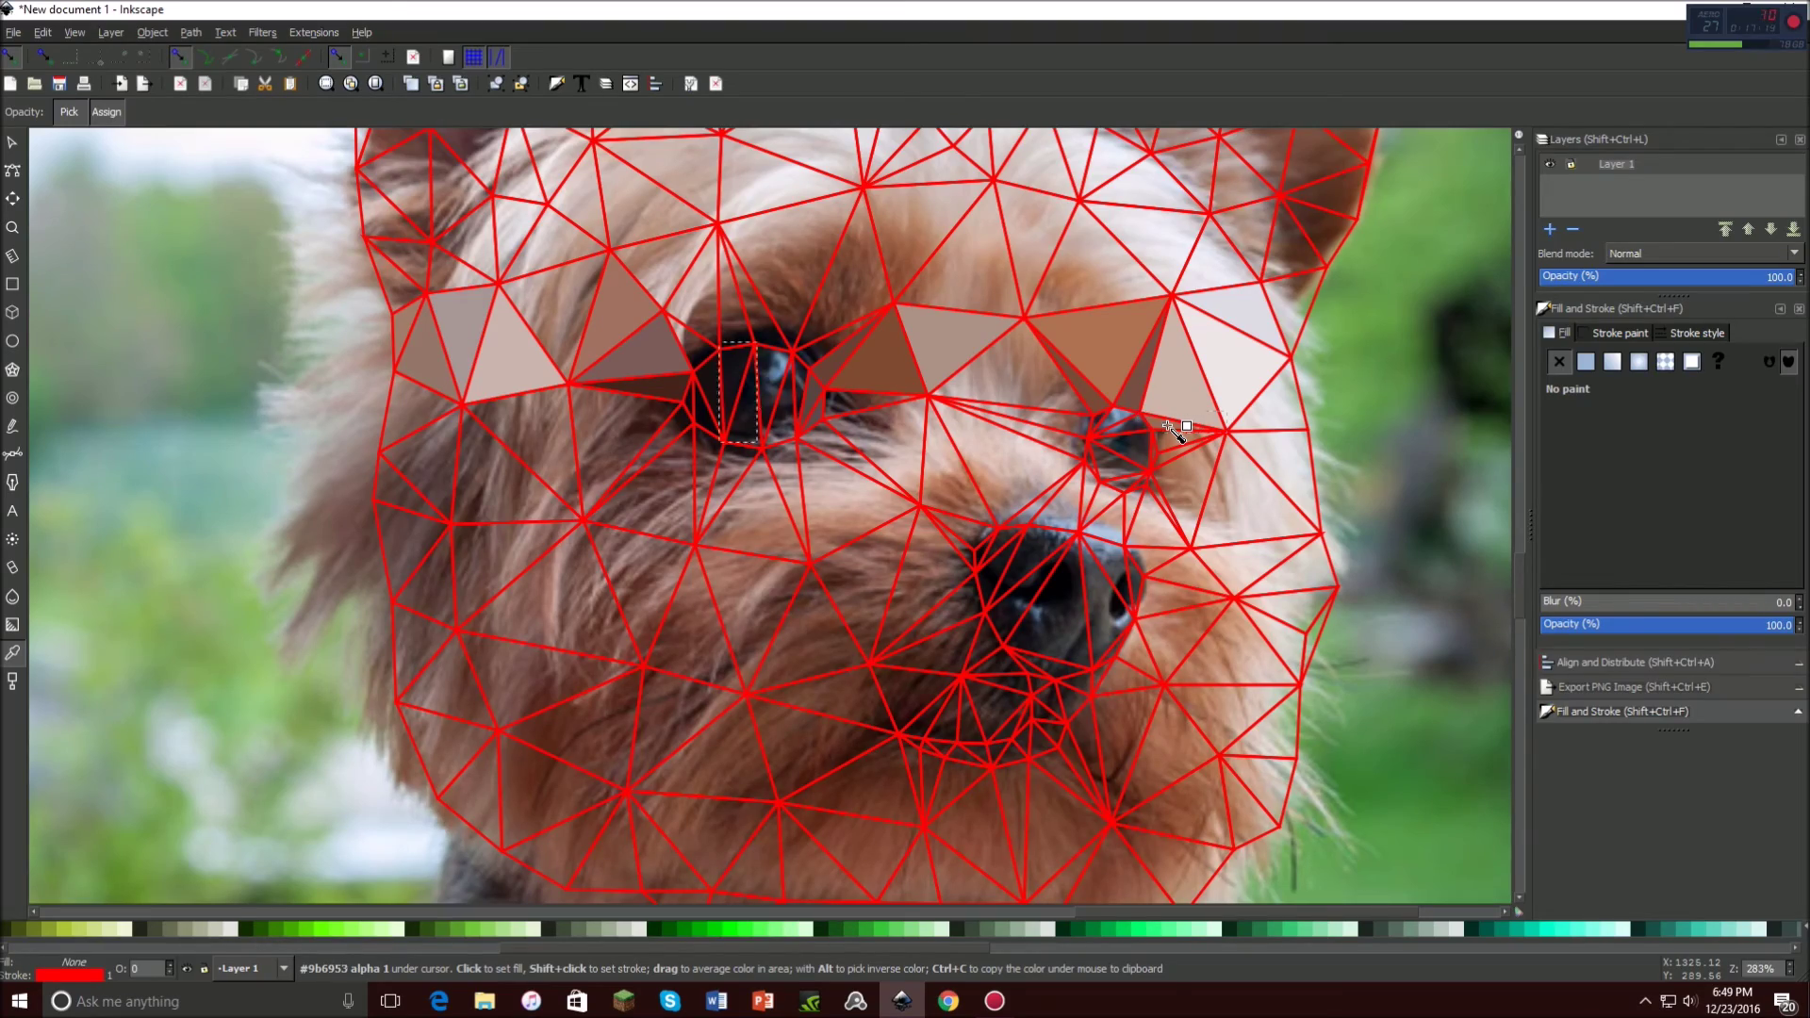
scroll(1169, 429, up, 5)
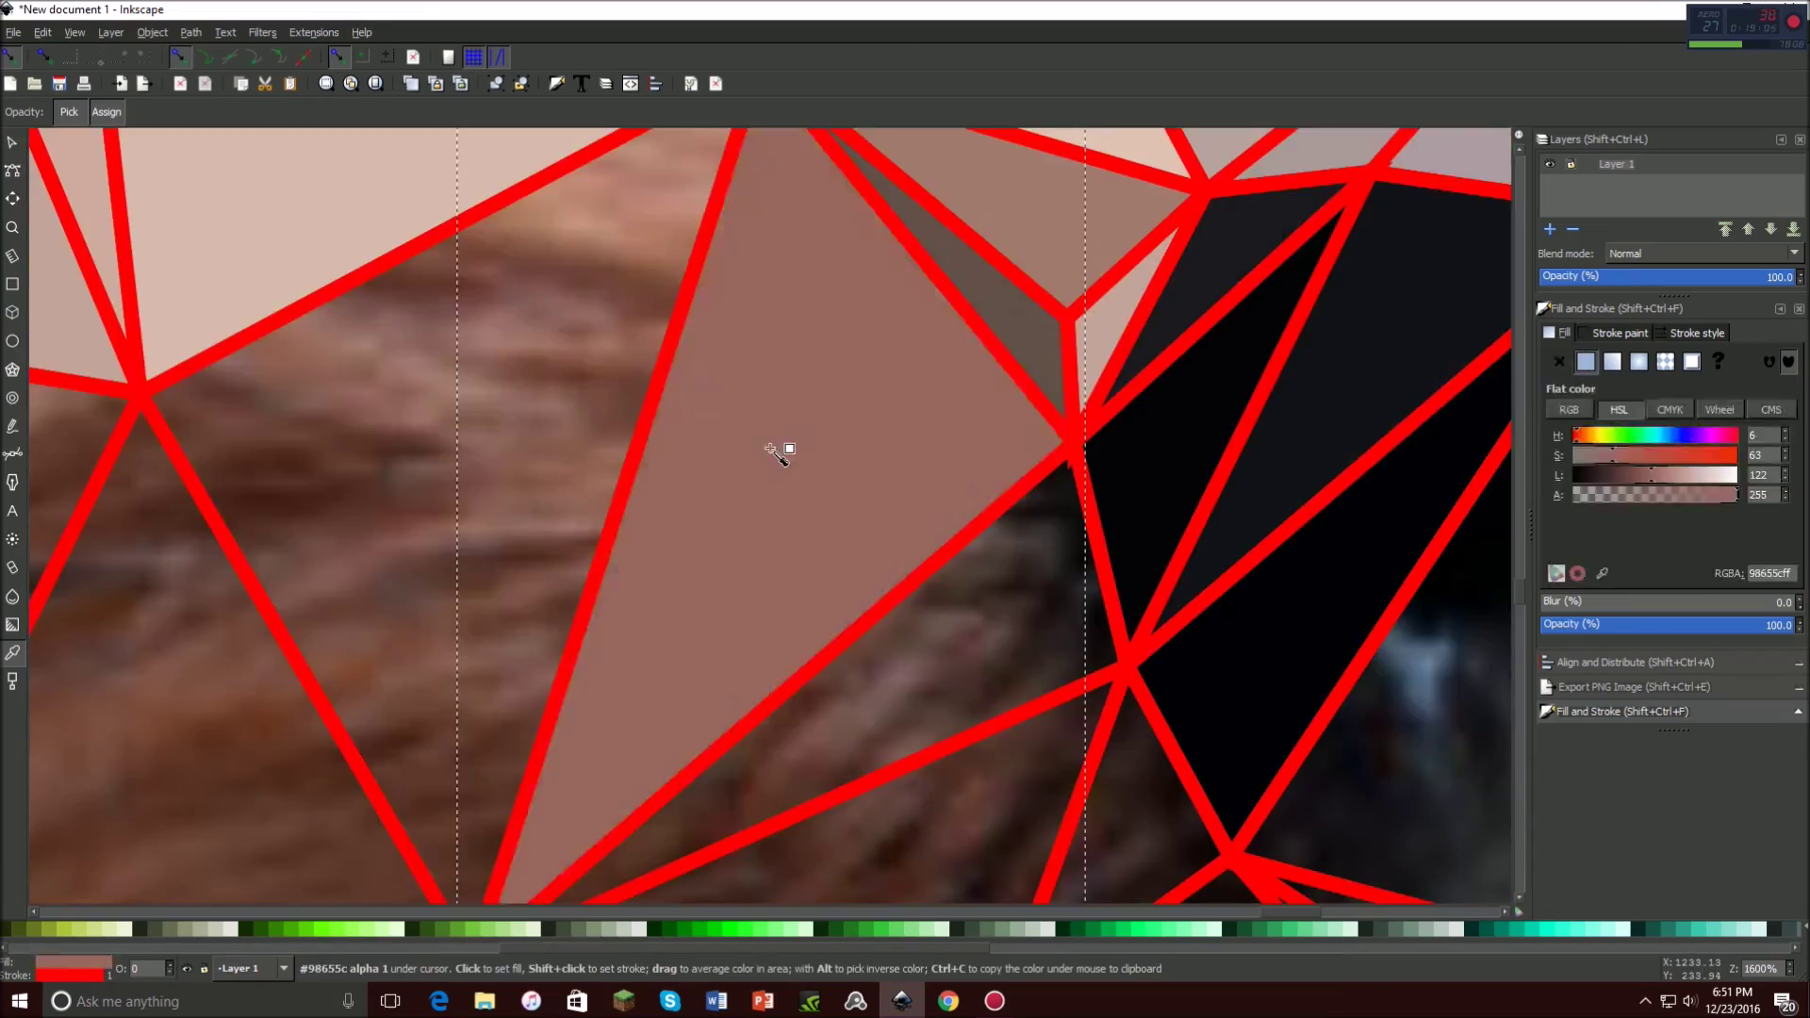
drag(771, 504, 773, 506)
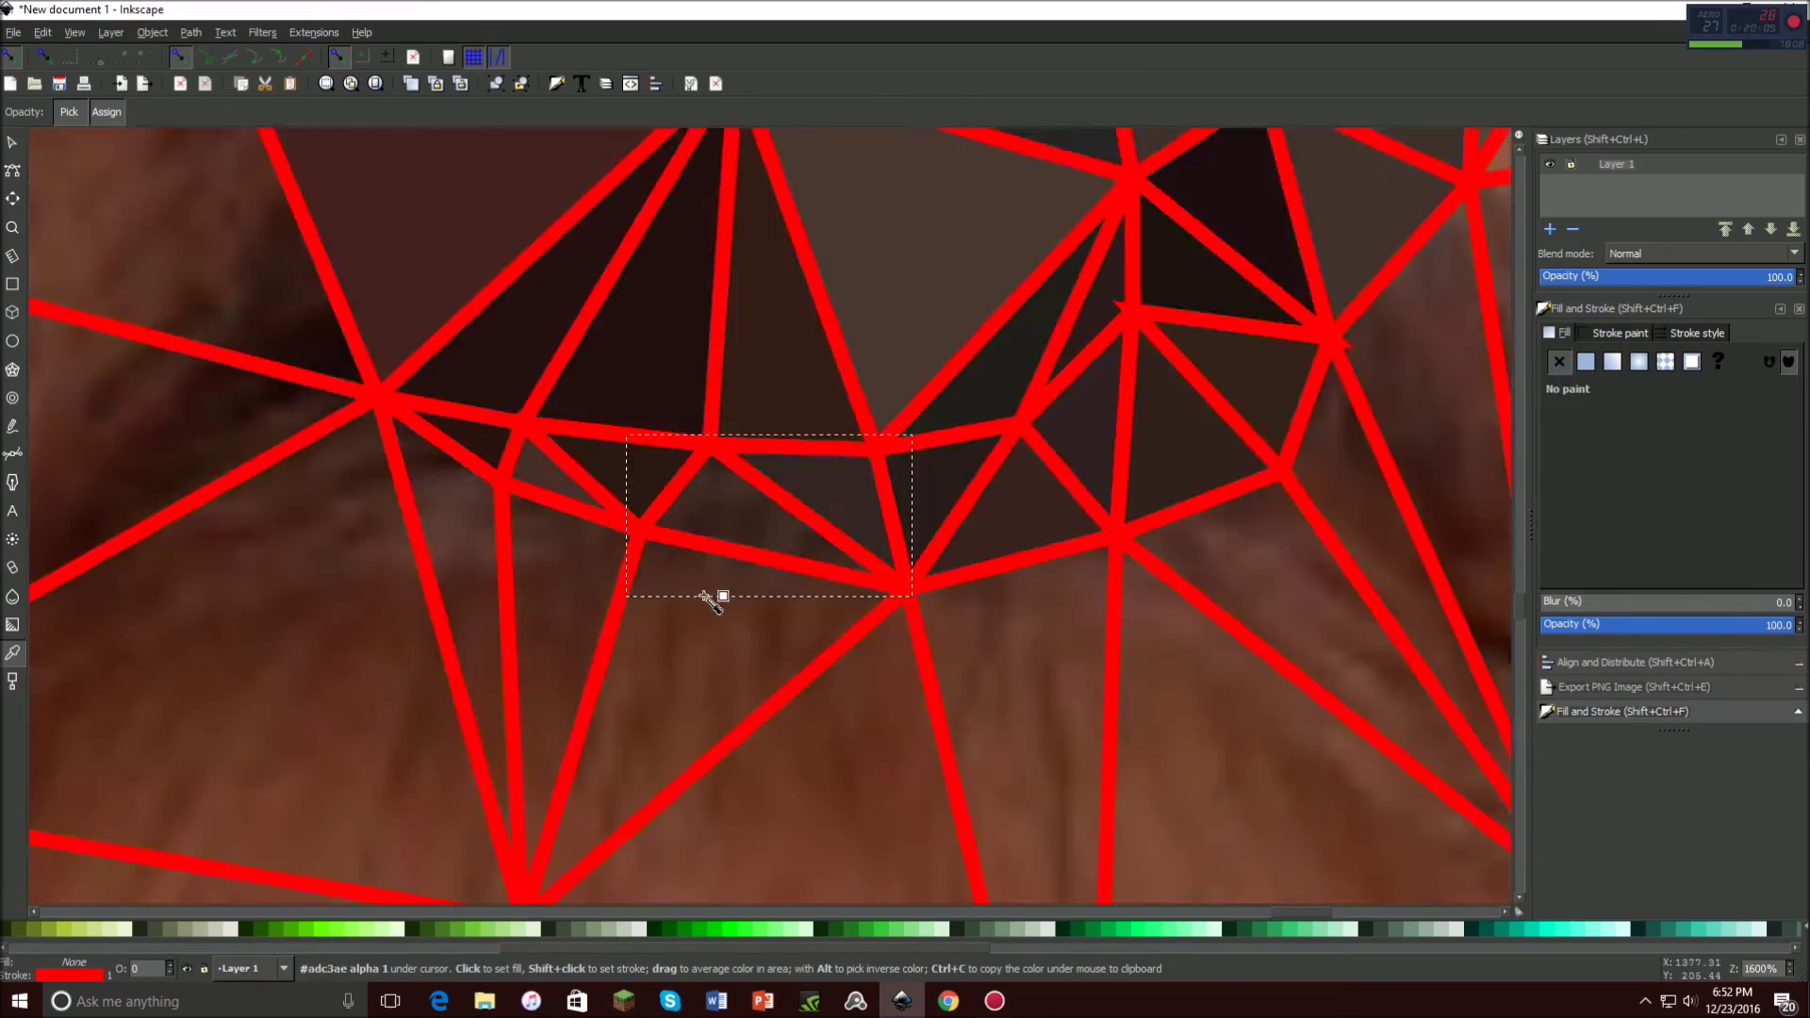
click(698, 516)
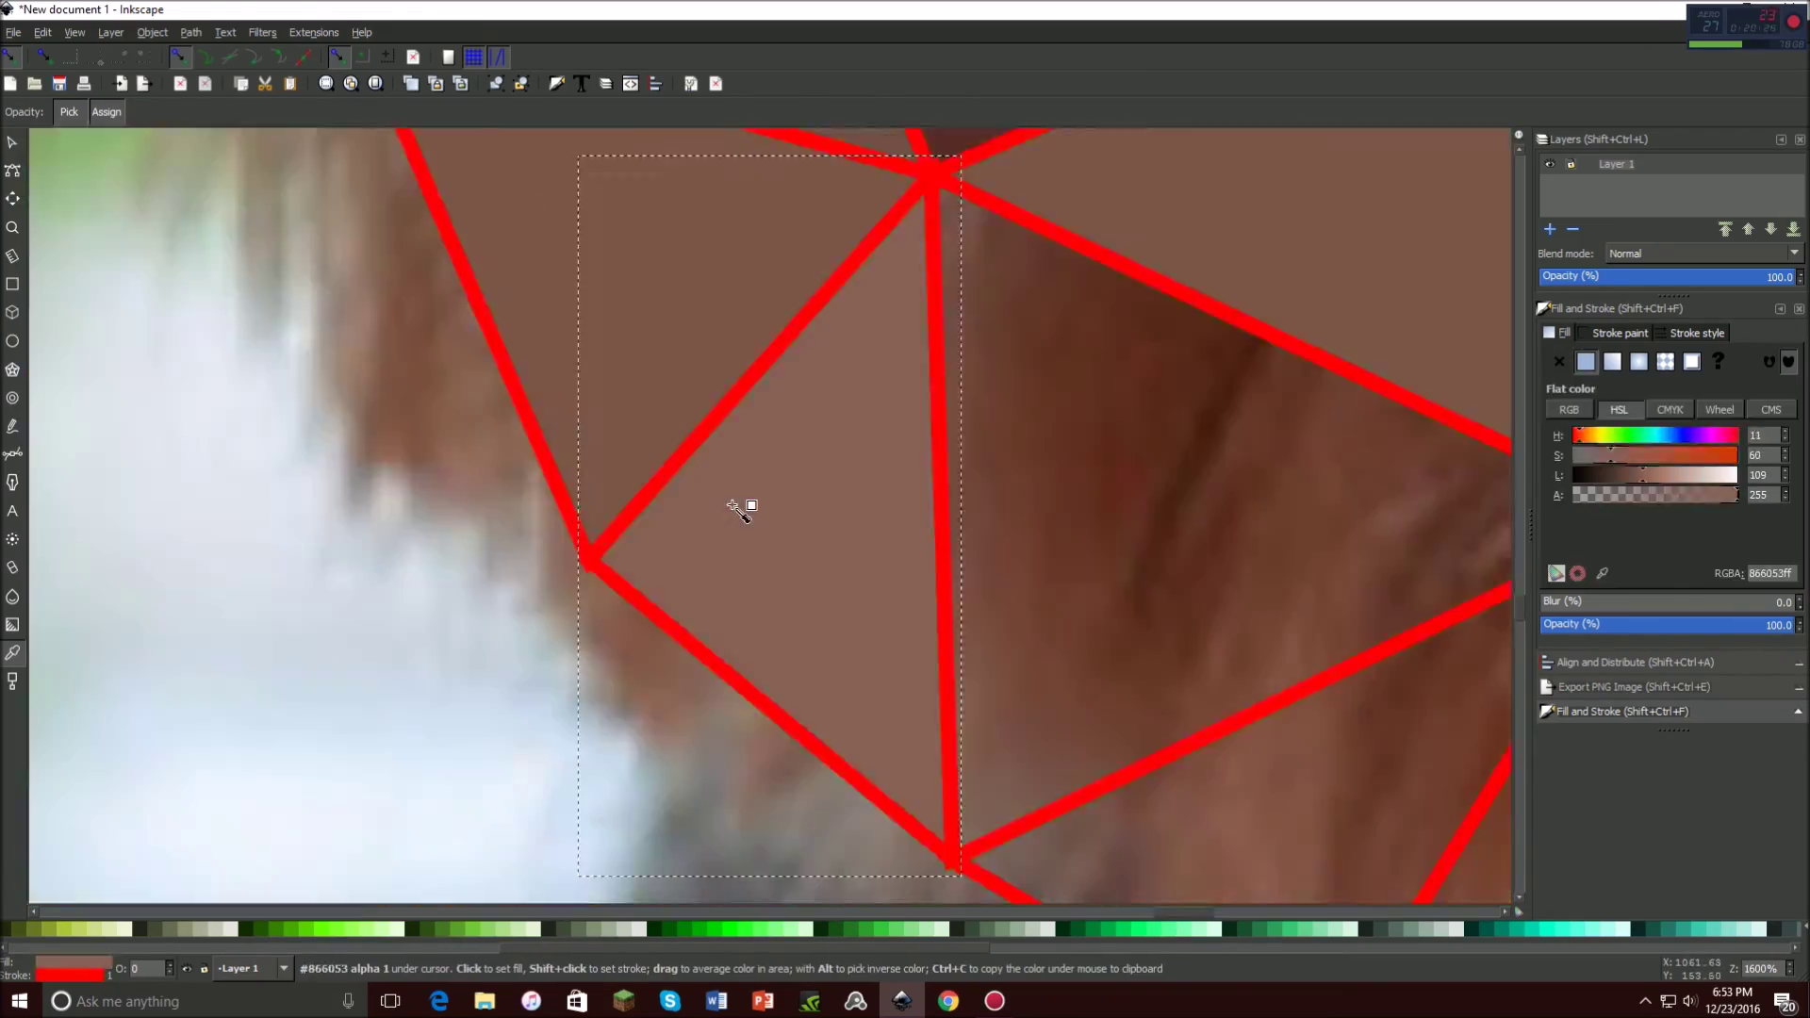
Select the skipped triangle on the muzzle beside the nose and fill it with the dark brown 5a3f38 sampled from the photo.
scroll(719, 546, down, 6)
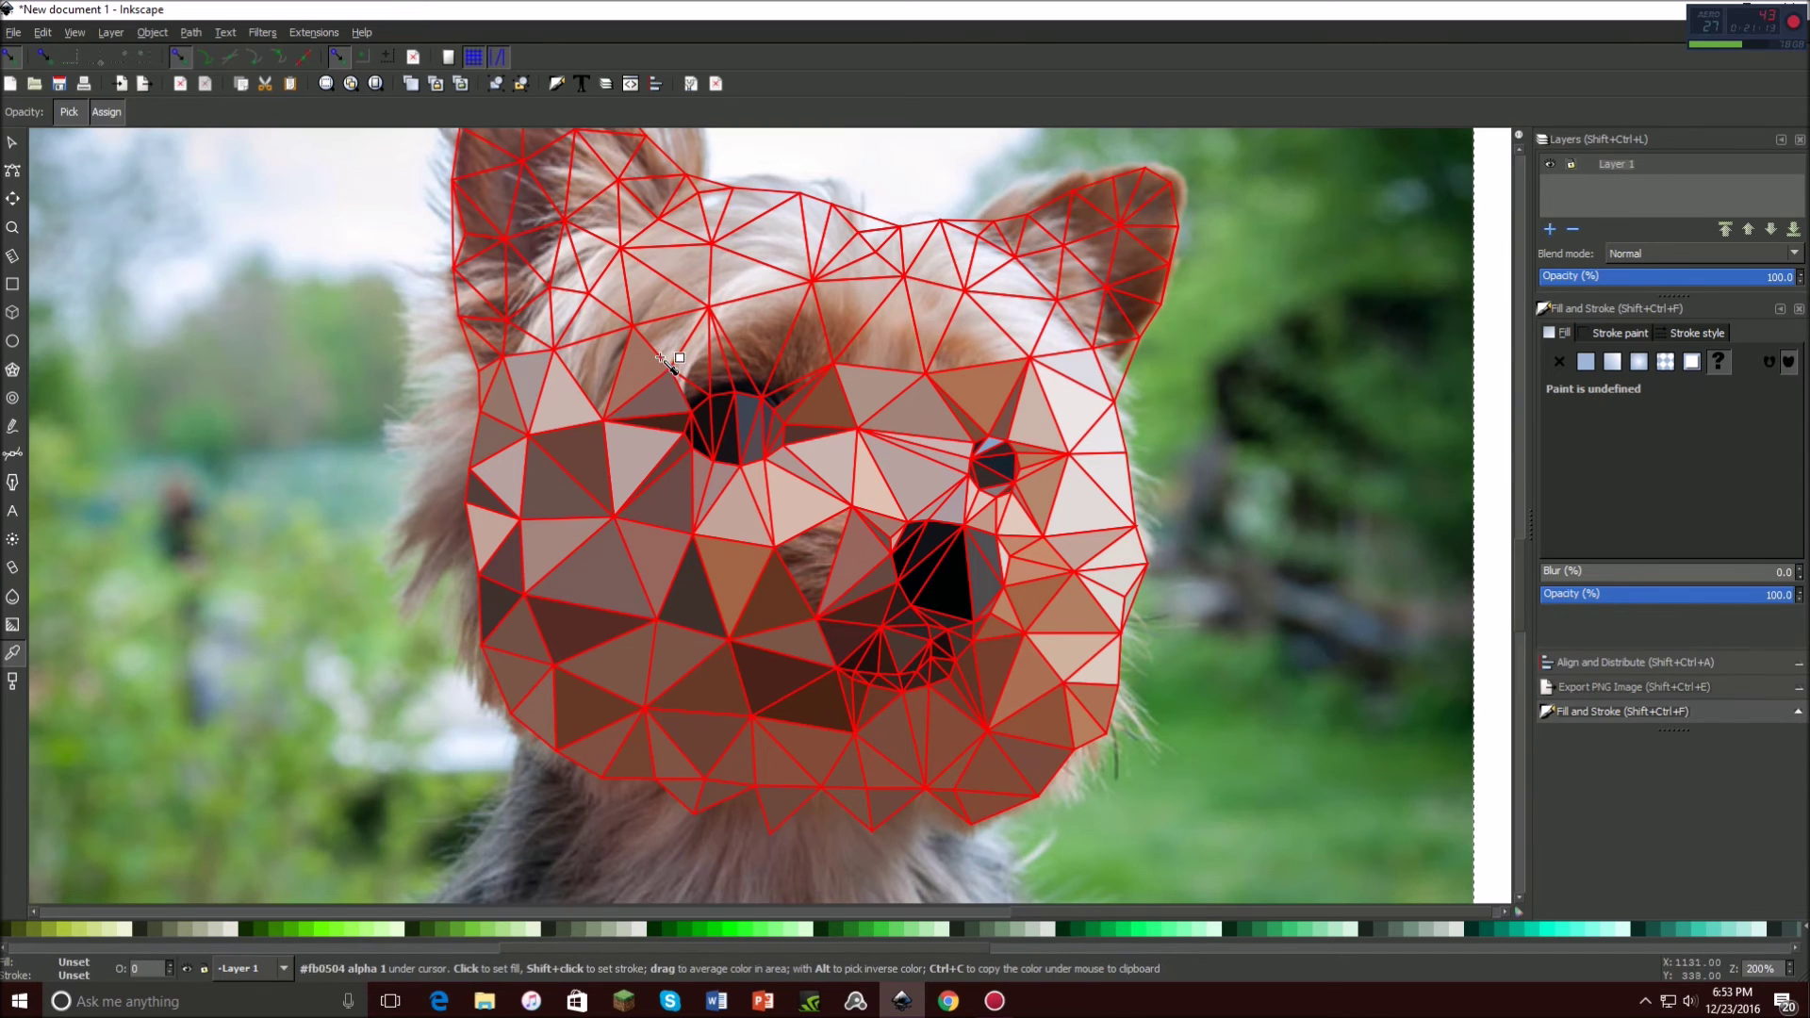
scroll(660, 362, up, 6)
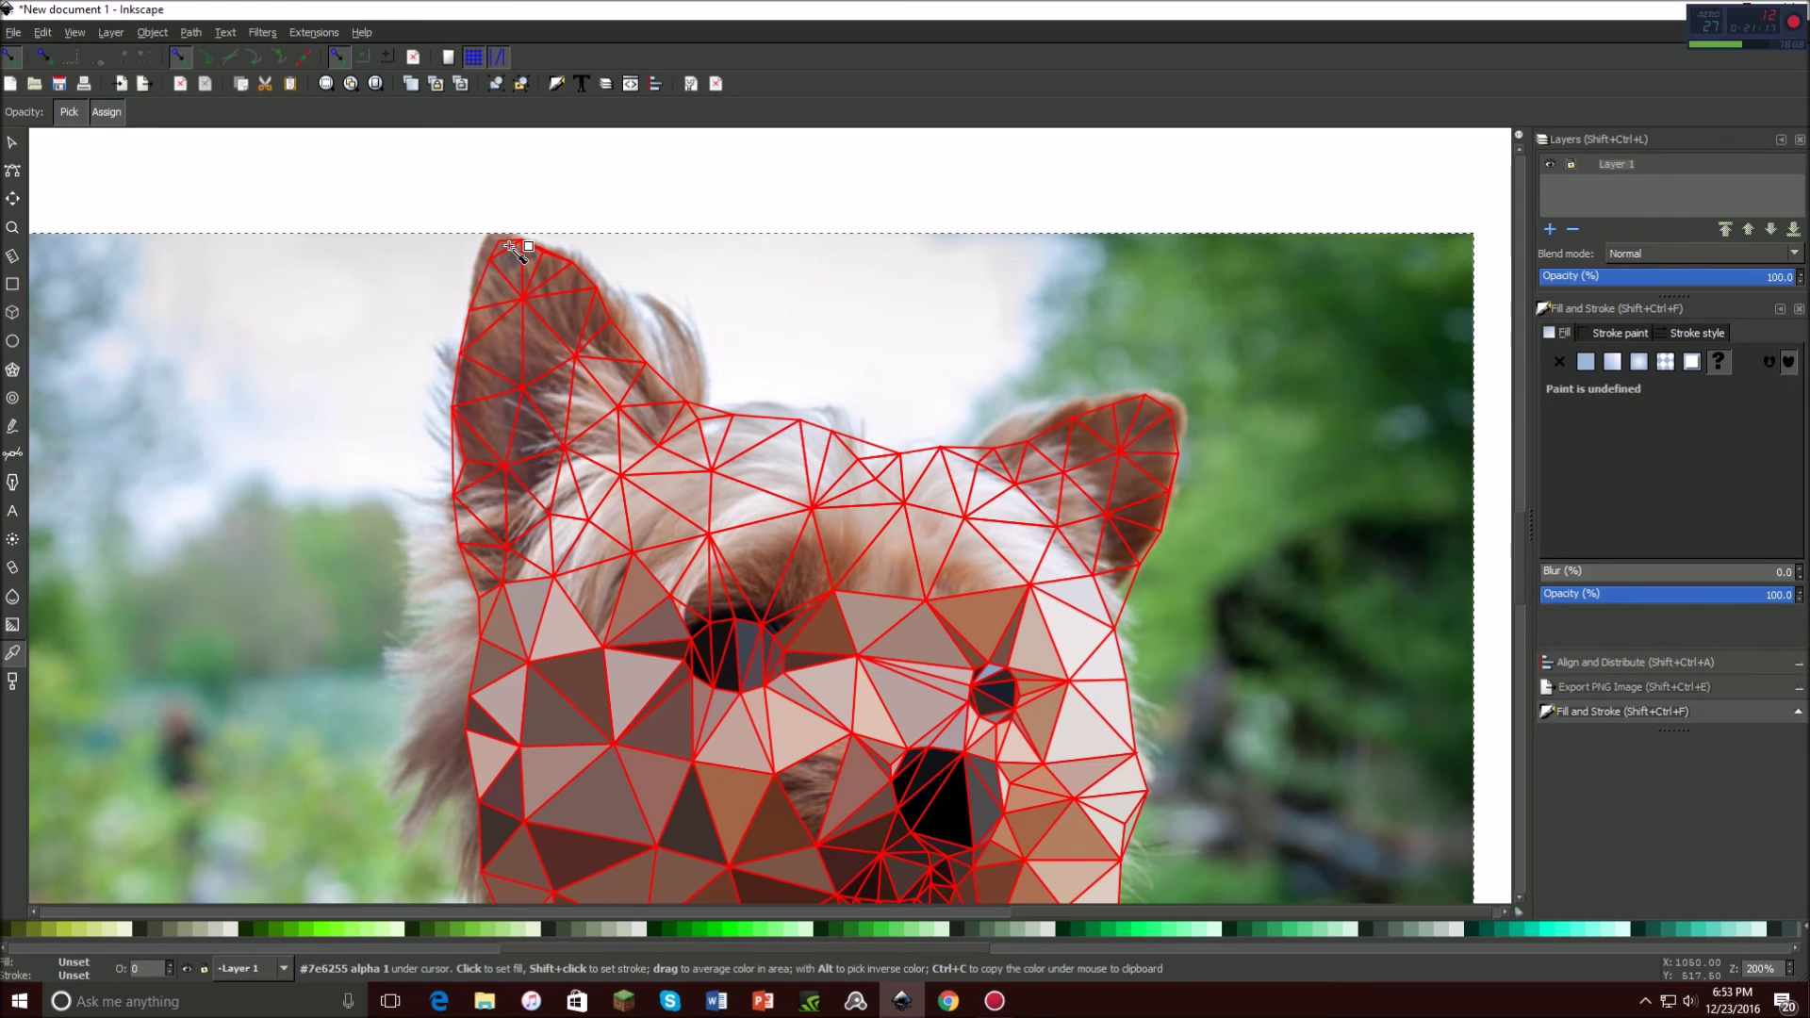
scroll(650, 450, down, 4)
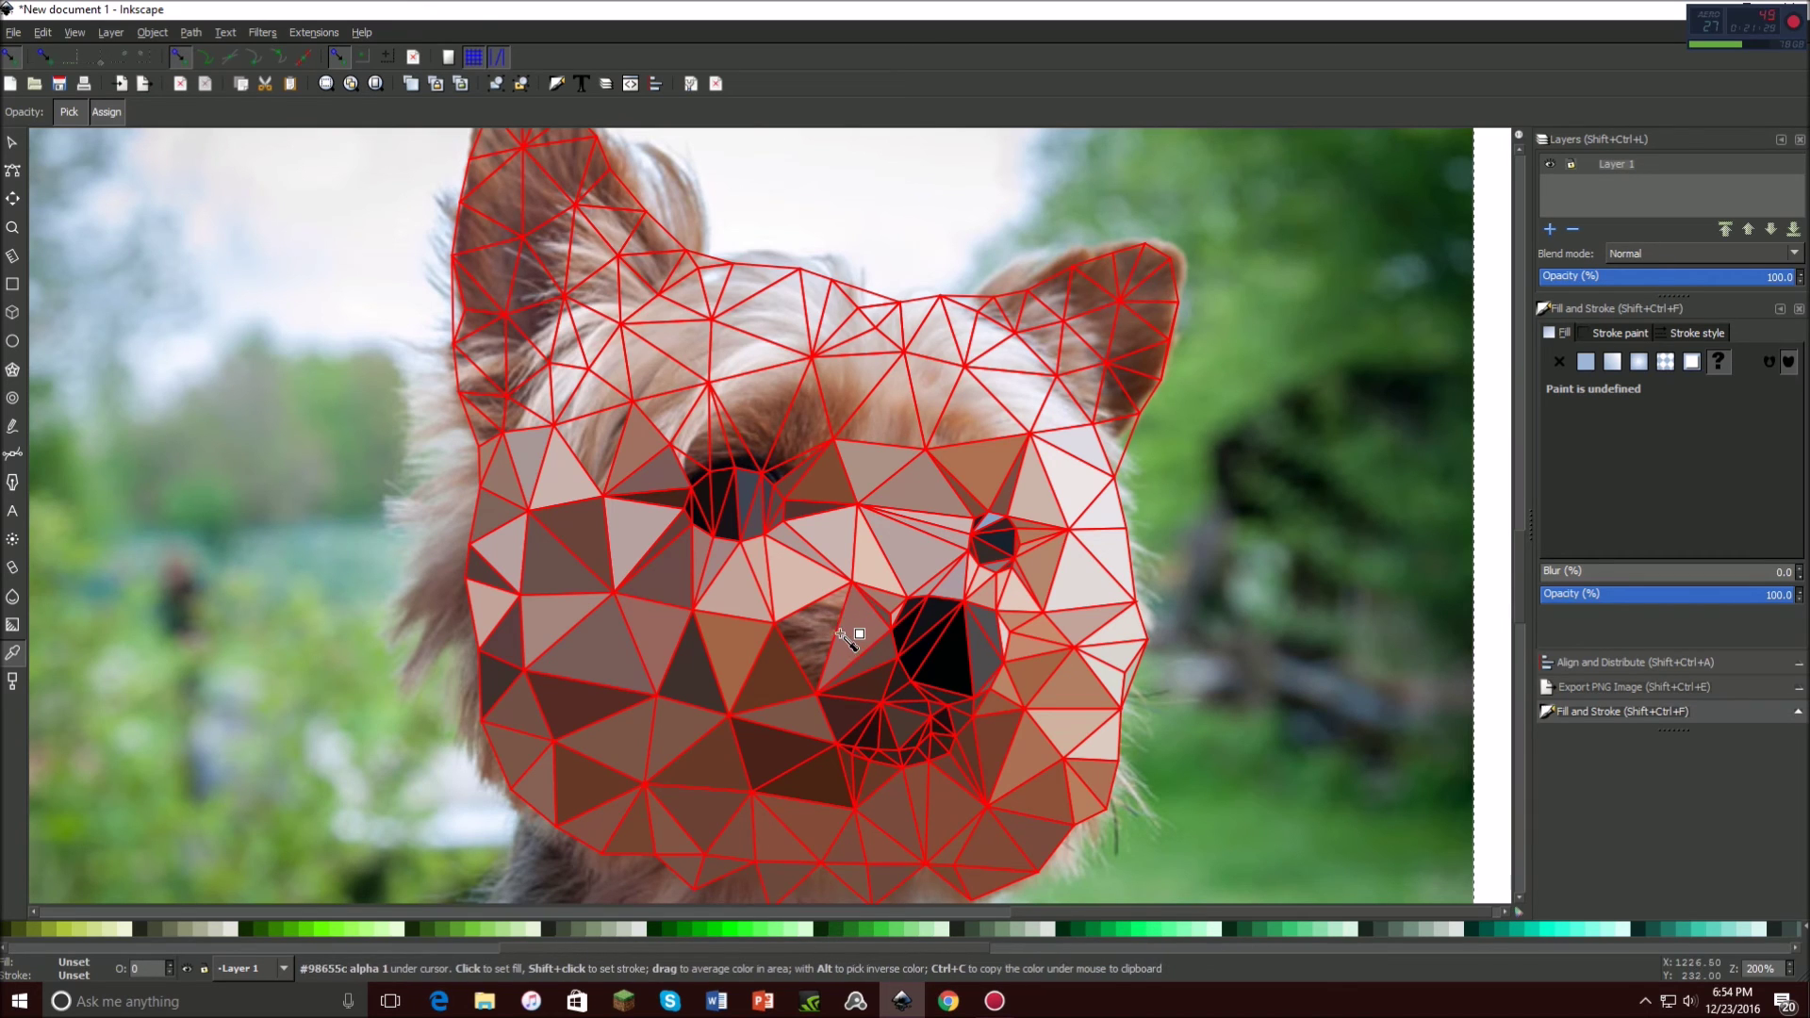
click(11, 149)
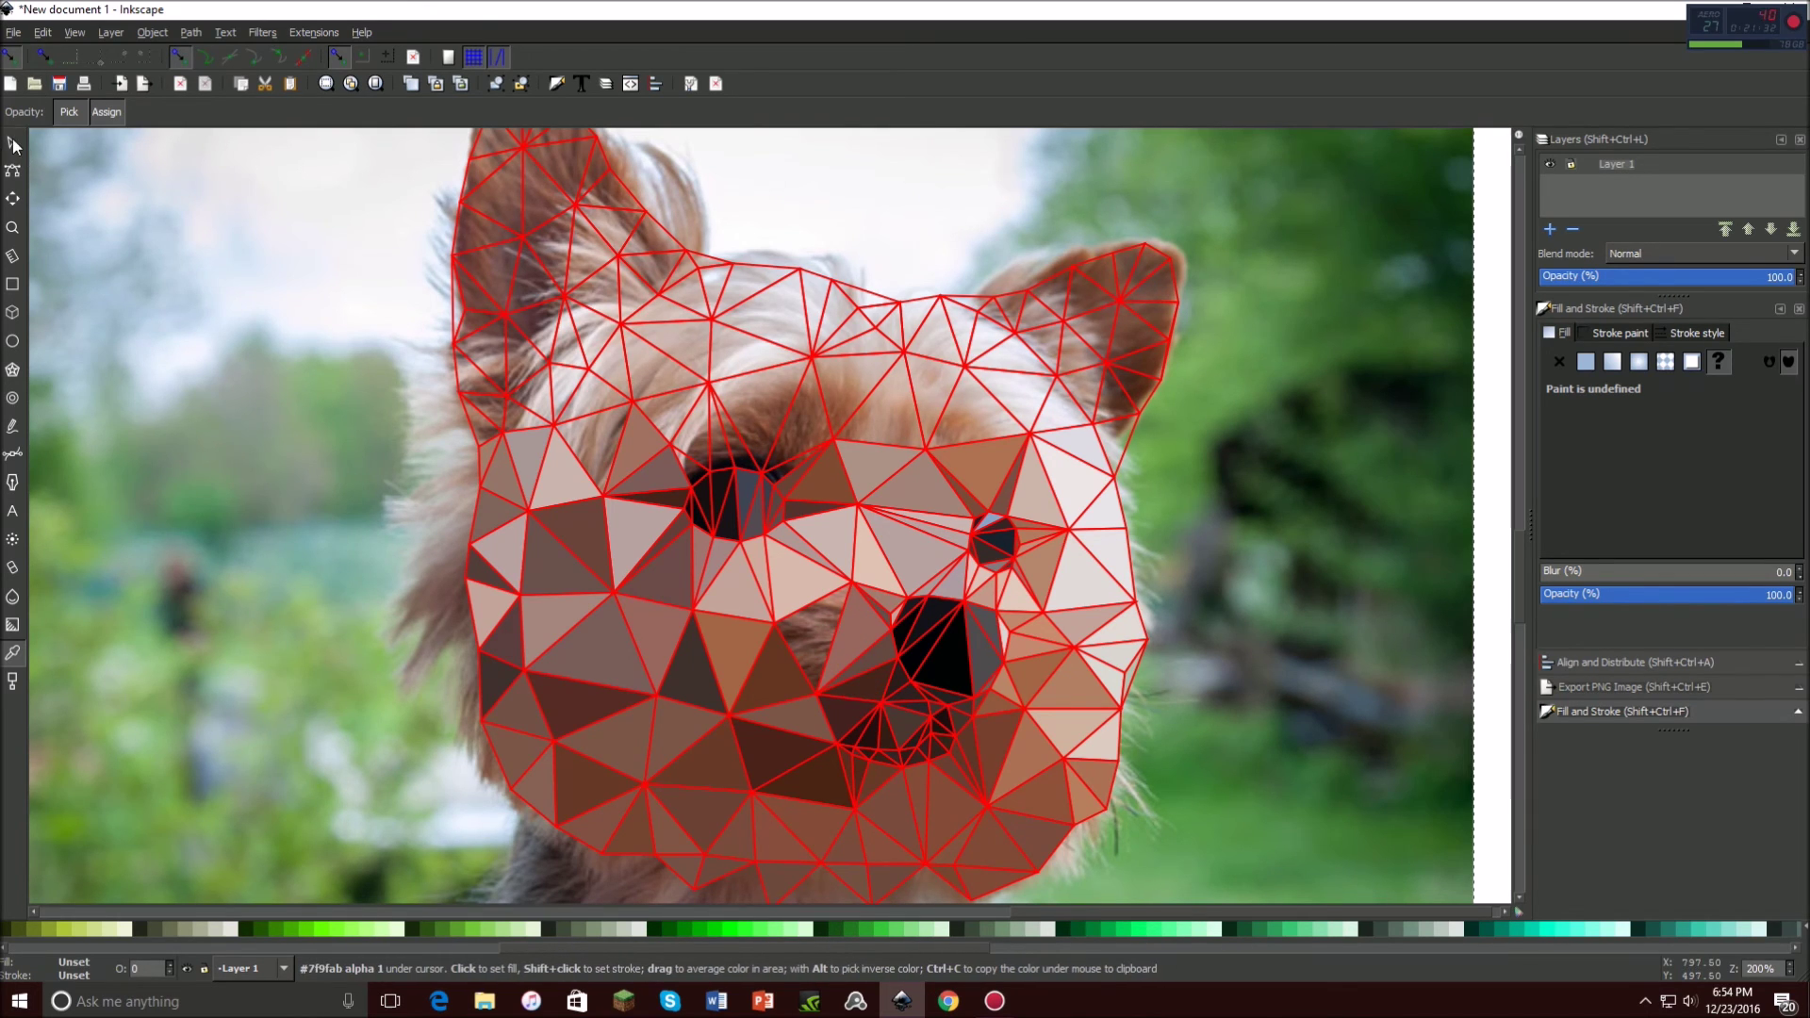
click(805, 629)
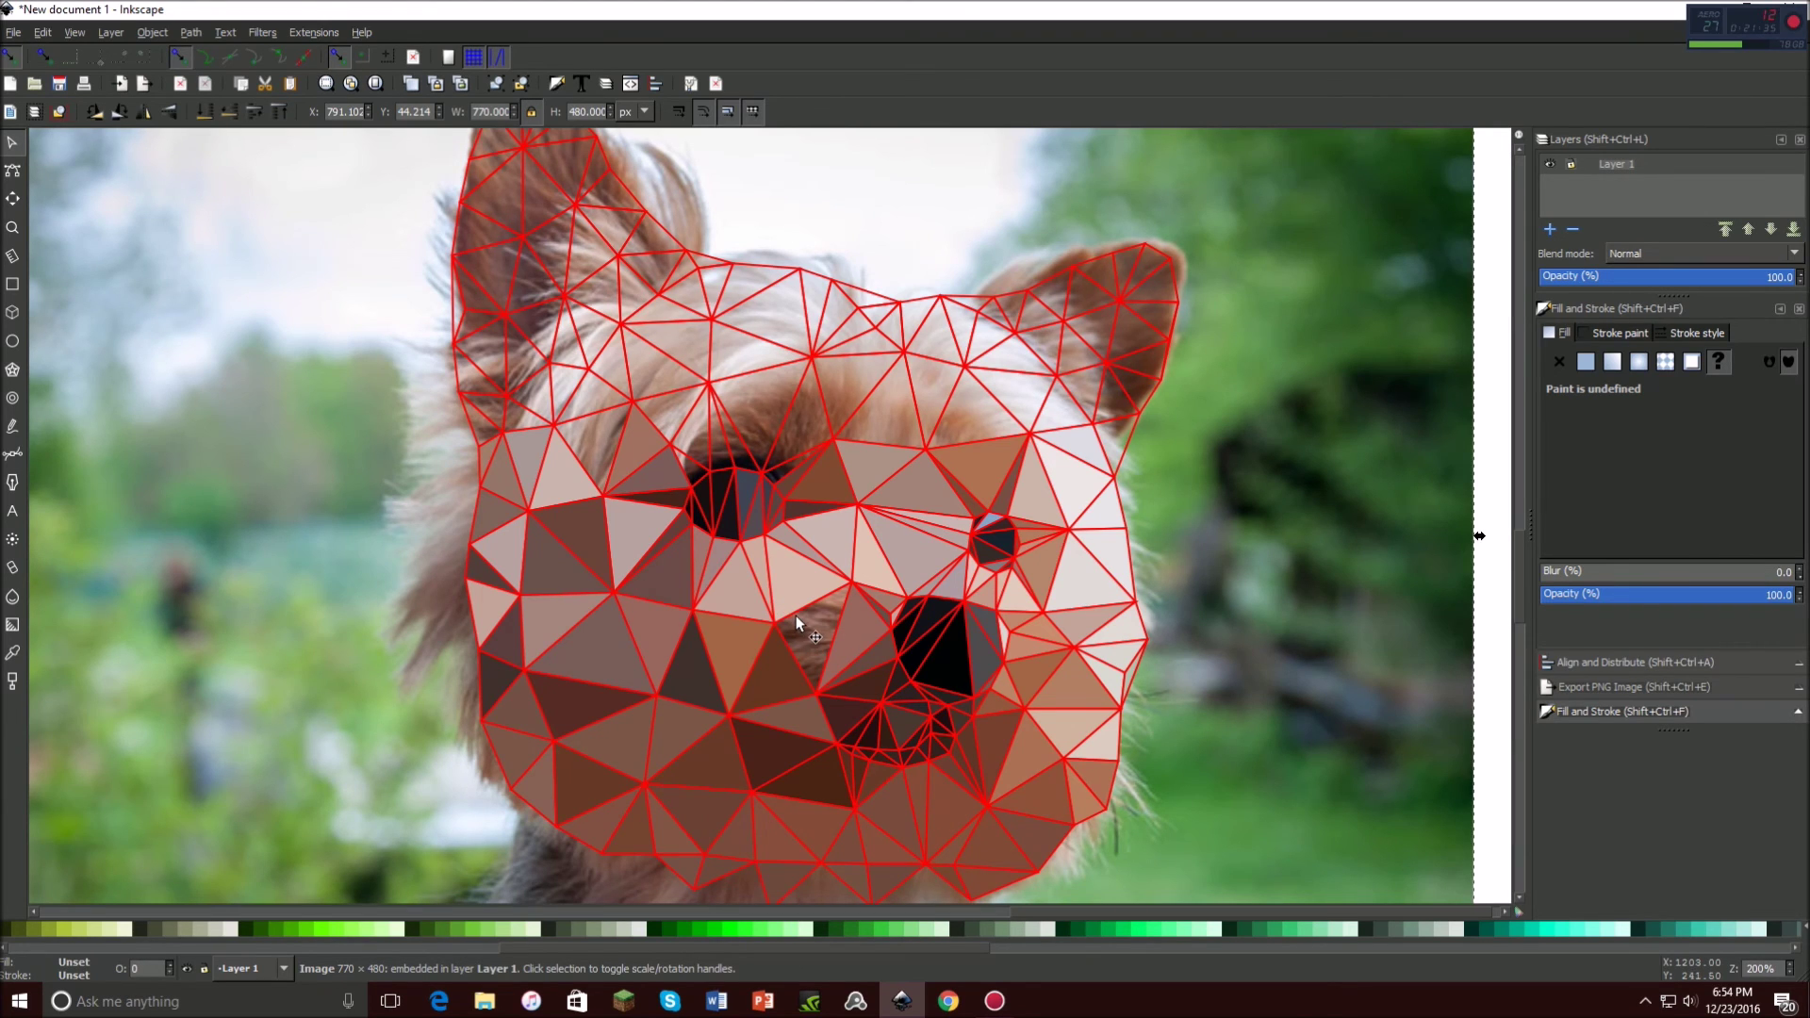
click(803, 613)
click(13, 652)
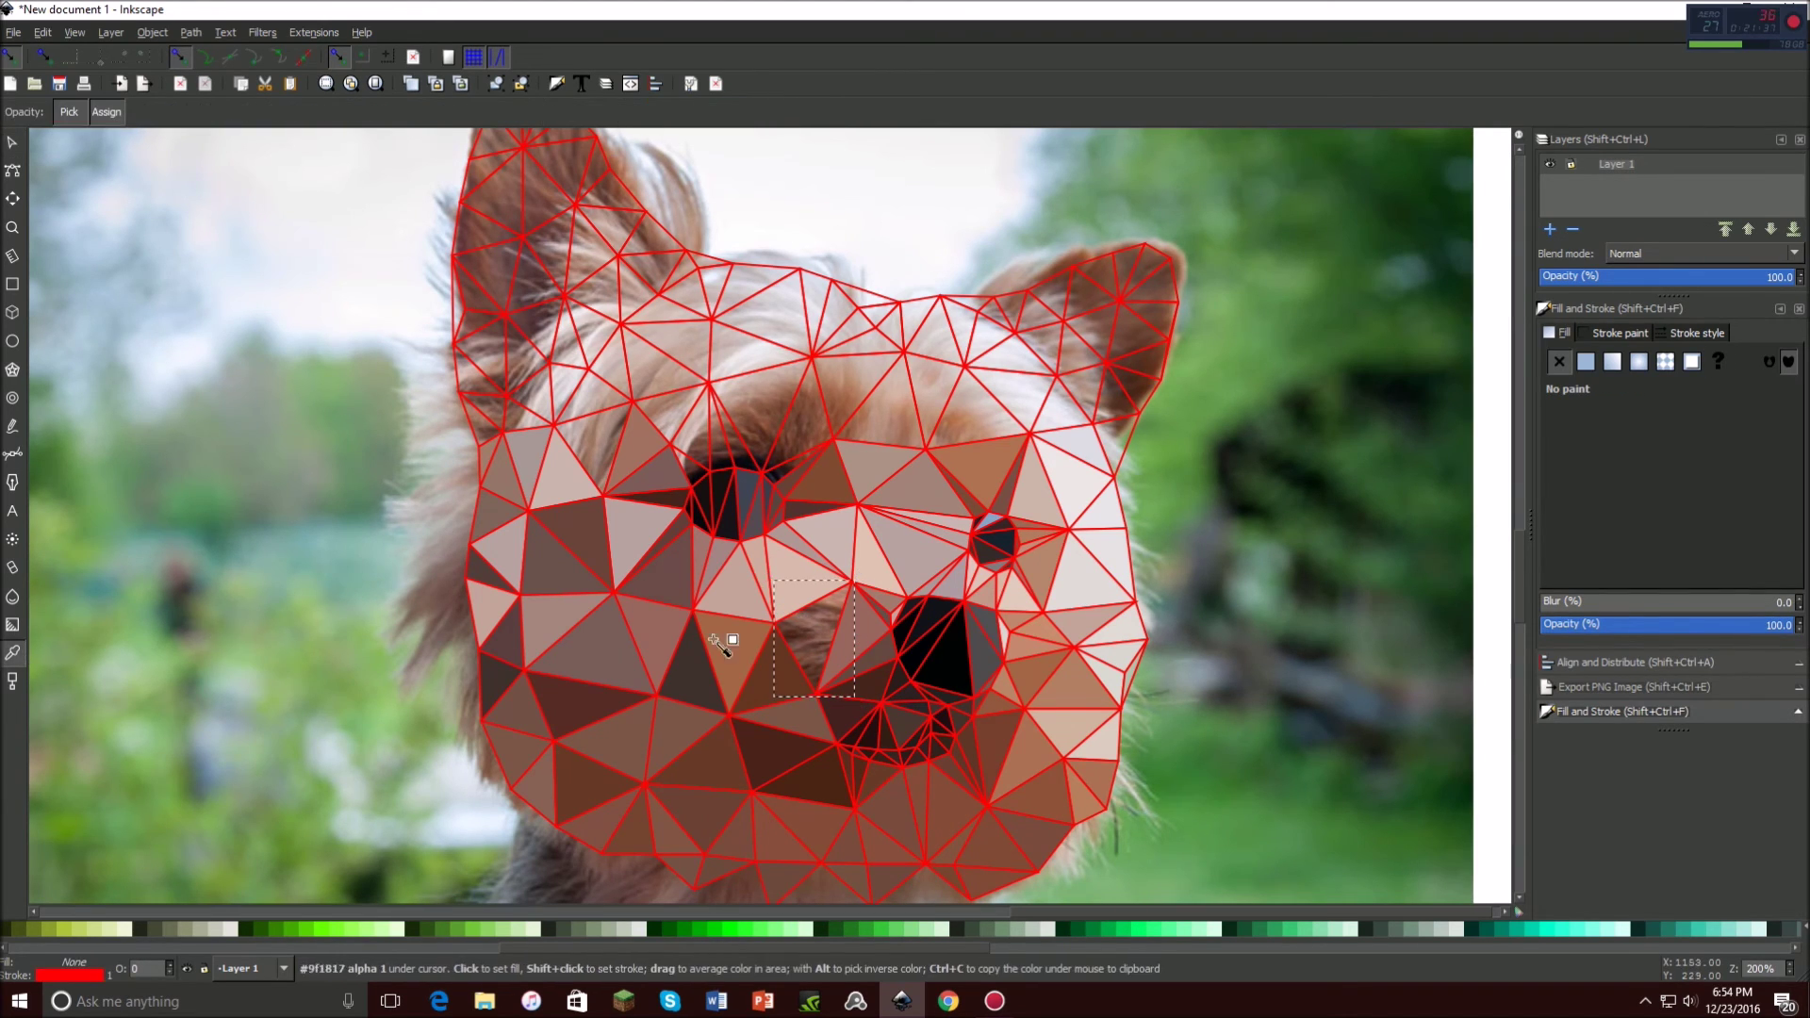
click(807, 637)
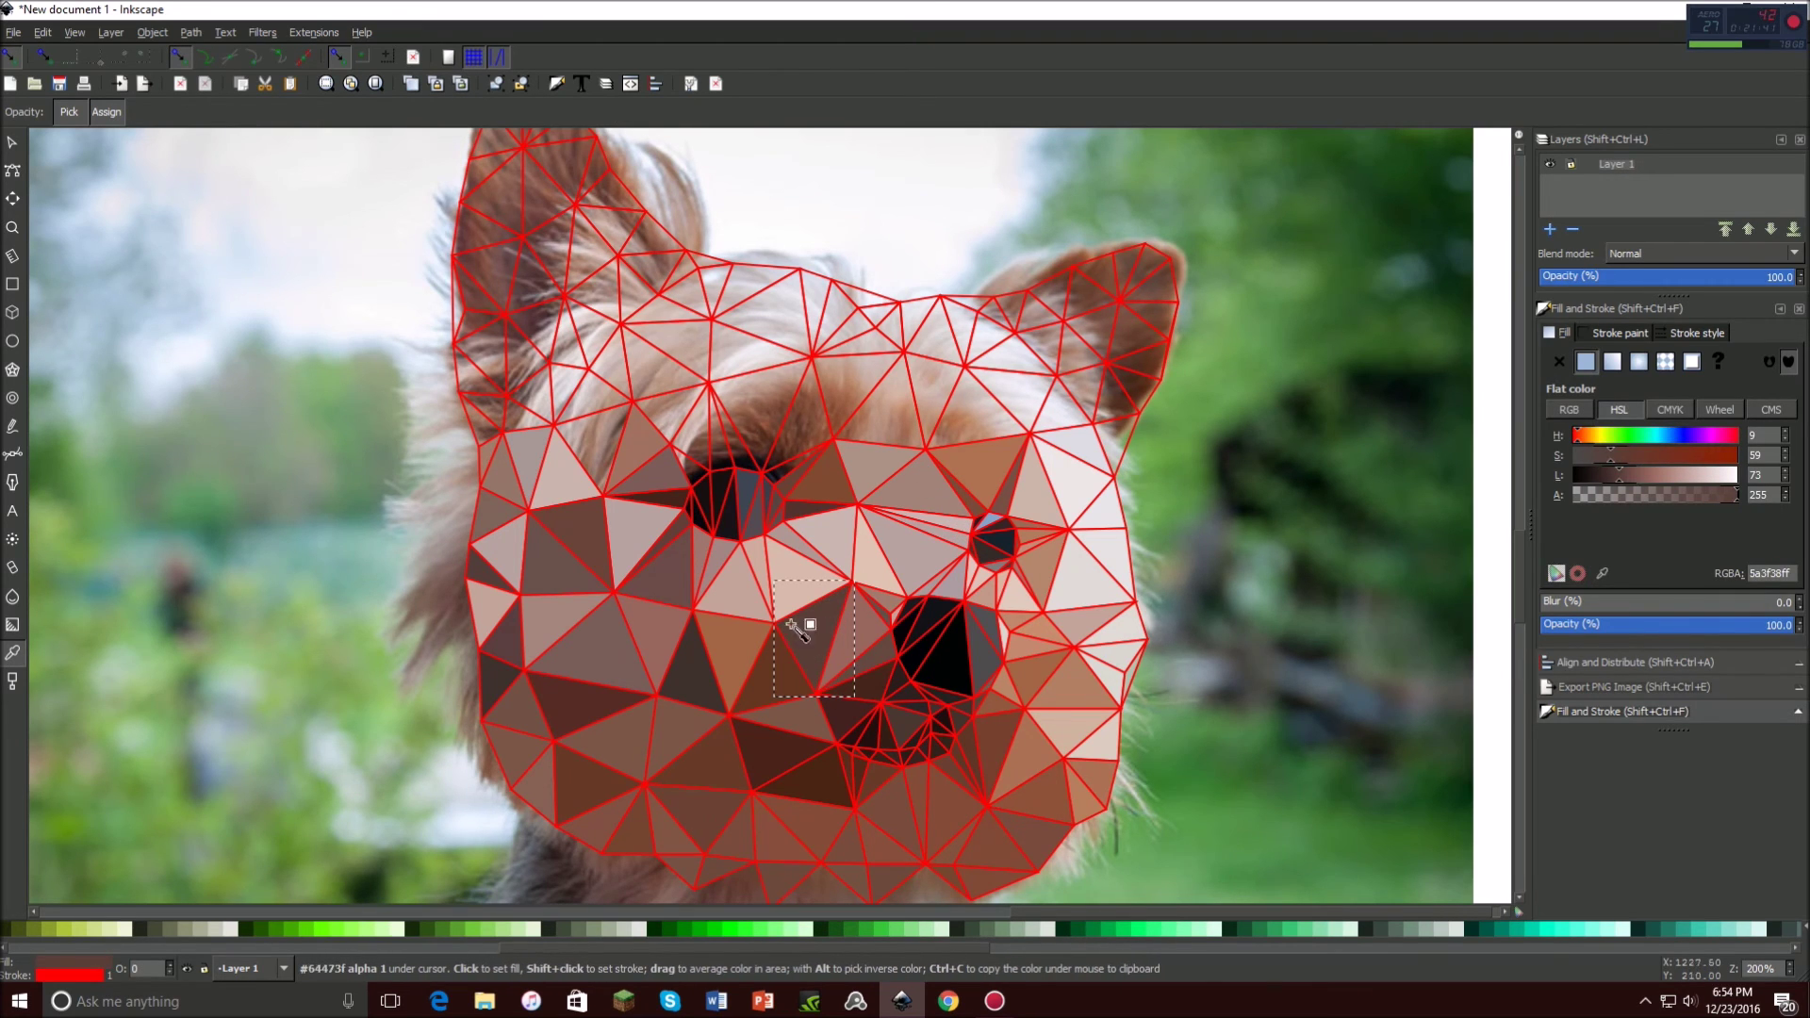
Select the unfilled triangle at the tip of the left-hand ear.
click(17, 147)
scroll(590, 191, up, 4)
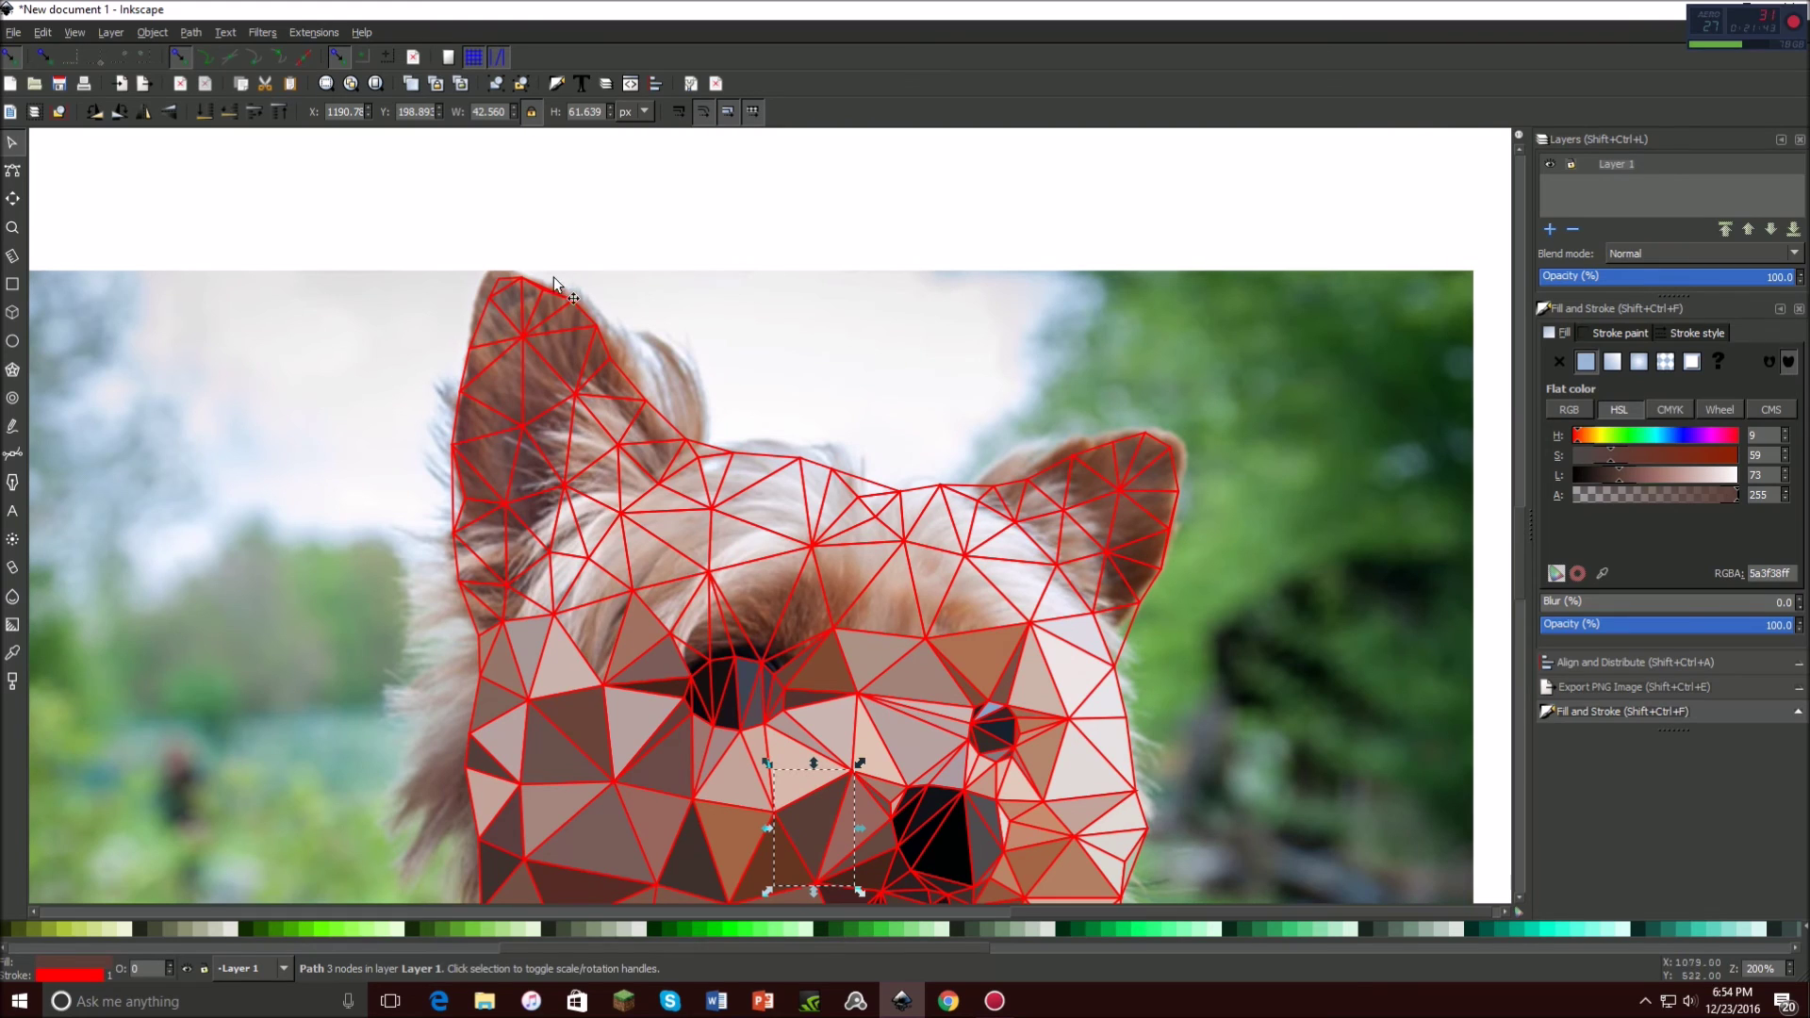
click(501, 281)
alt+click(499, 280)
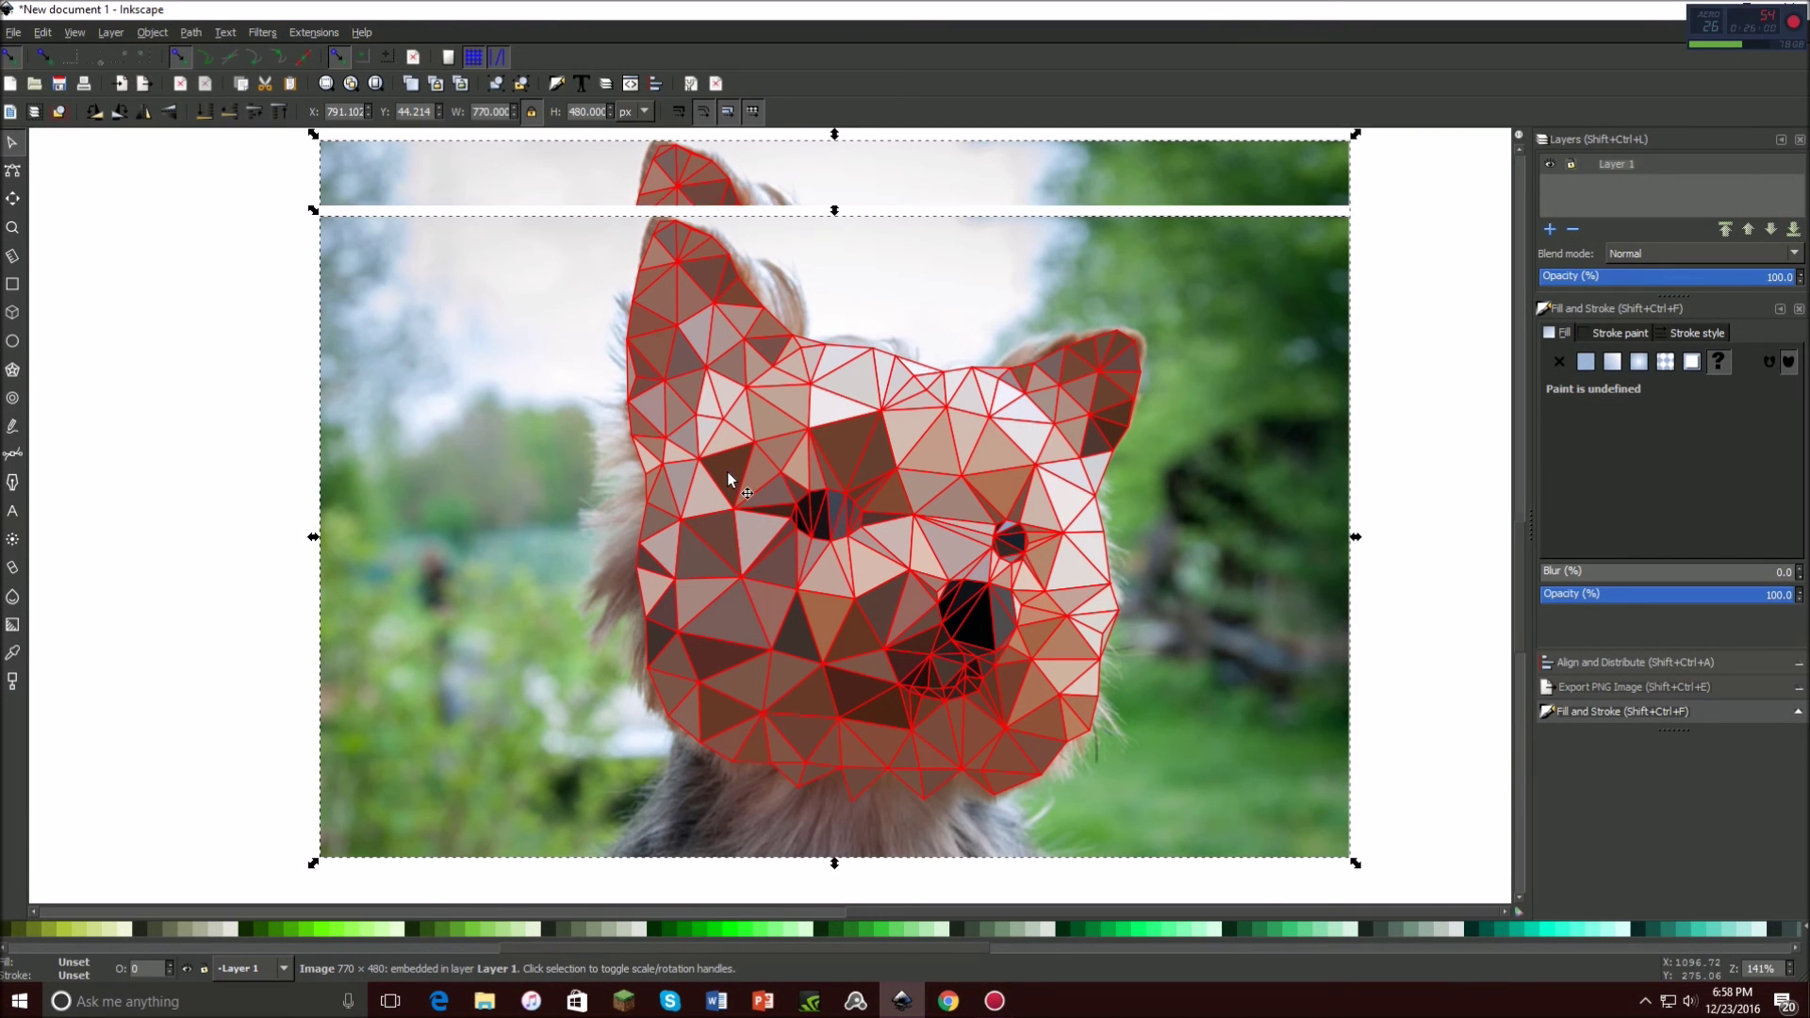
Select all the filled triangles of the dog's head and remove their red stroke.
scroll(727, 471, up, 2)
click(562, 172)
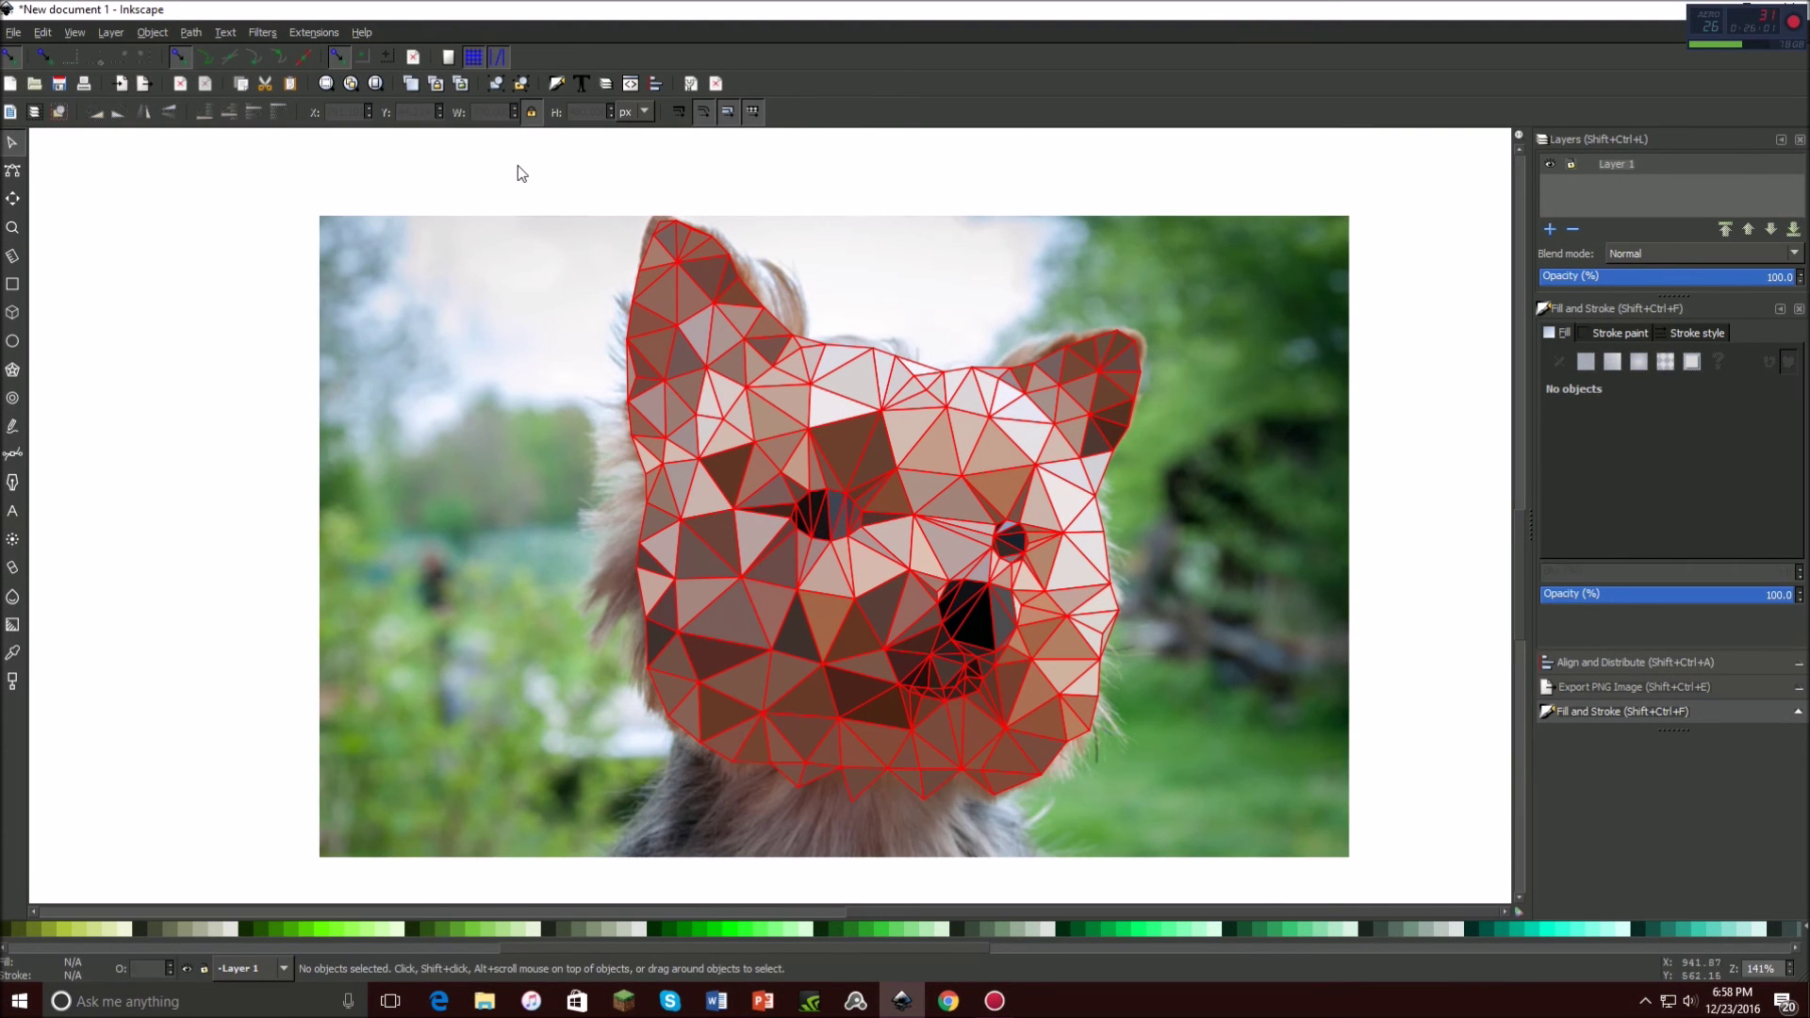
mouse_move(465, 153)
mouse_down()
mouse_move(1292, 857)
mouse_move(1260, 868)
mouse_move(1257, 835)
mouse_up()
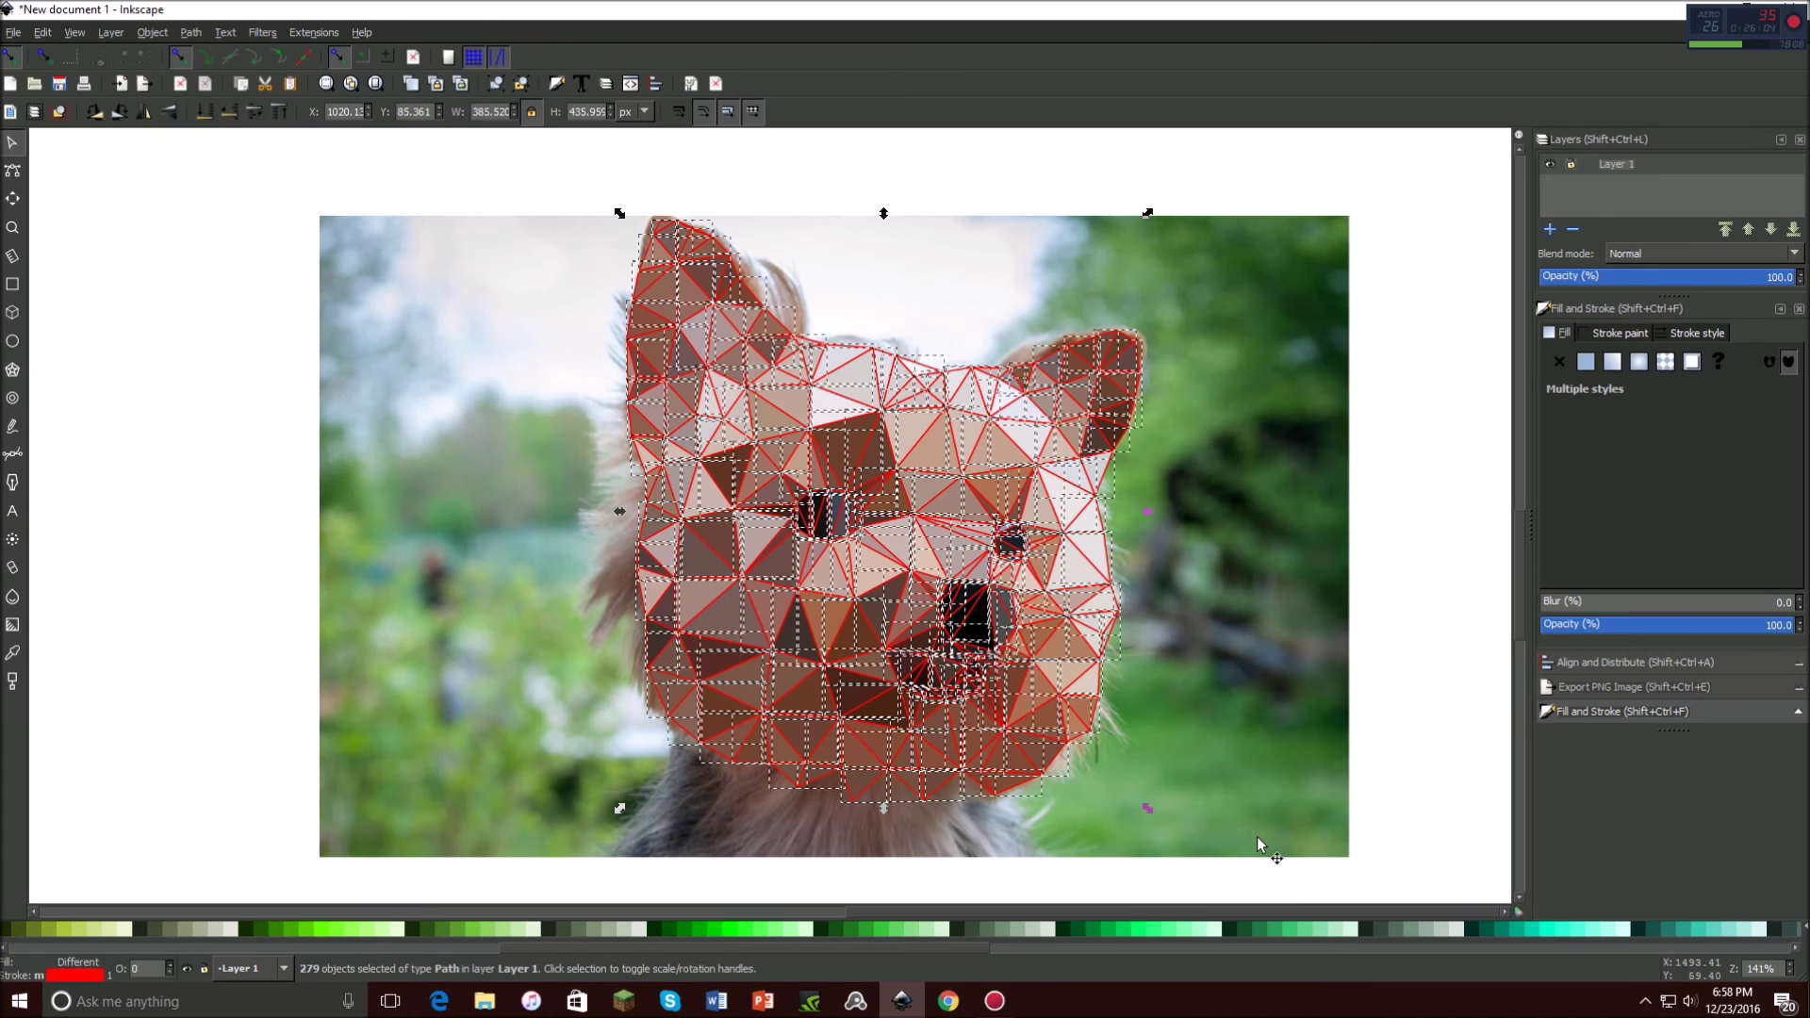
click(1623, 713)
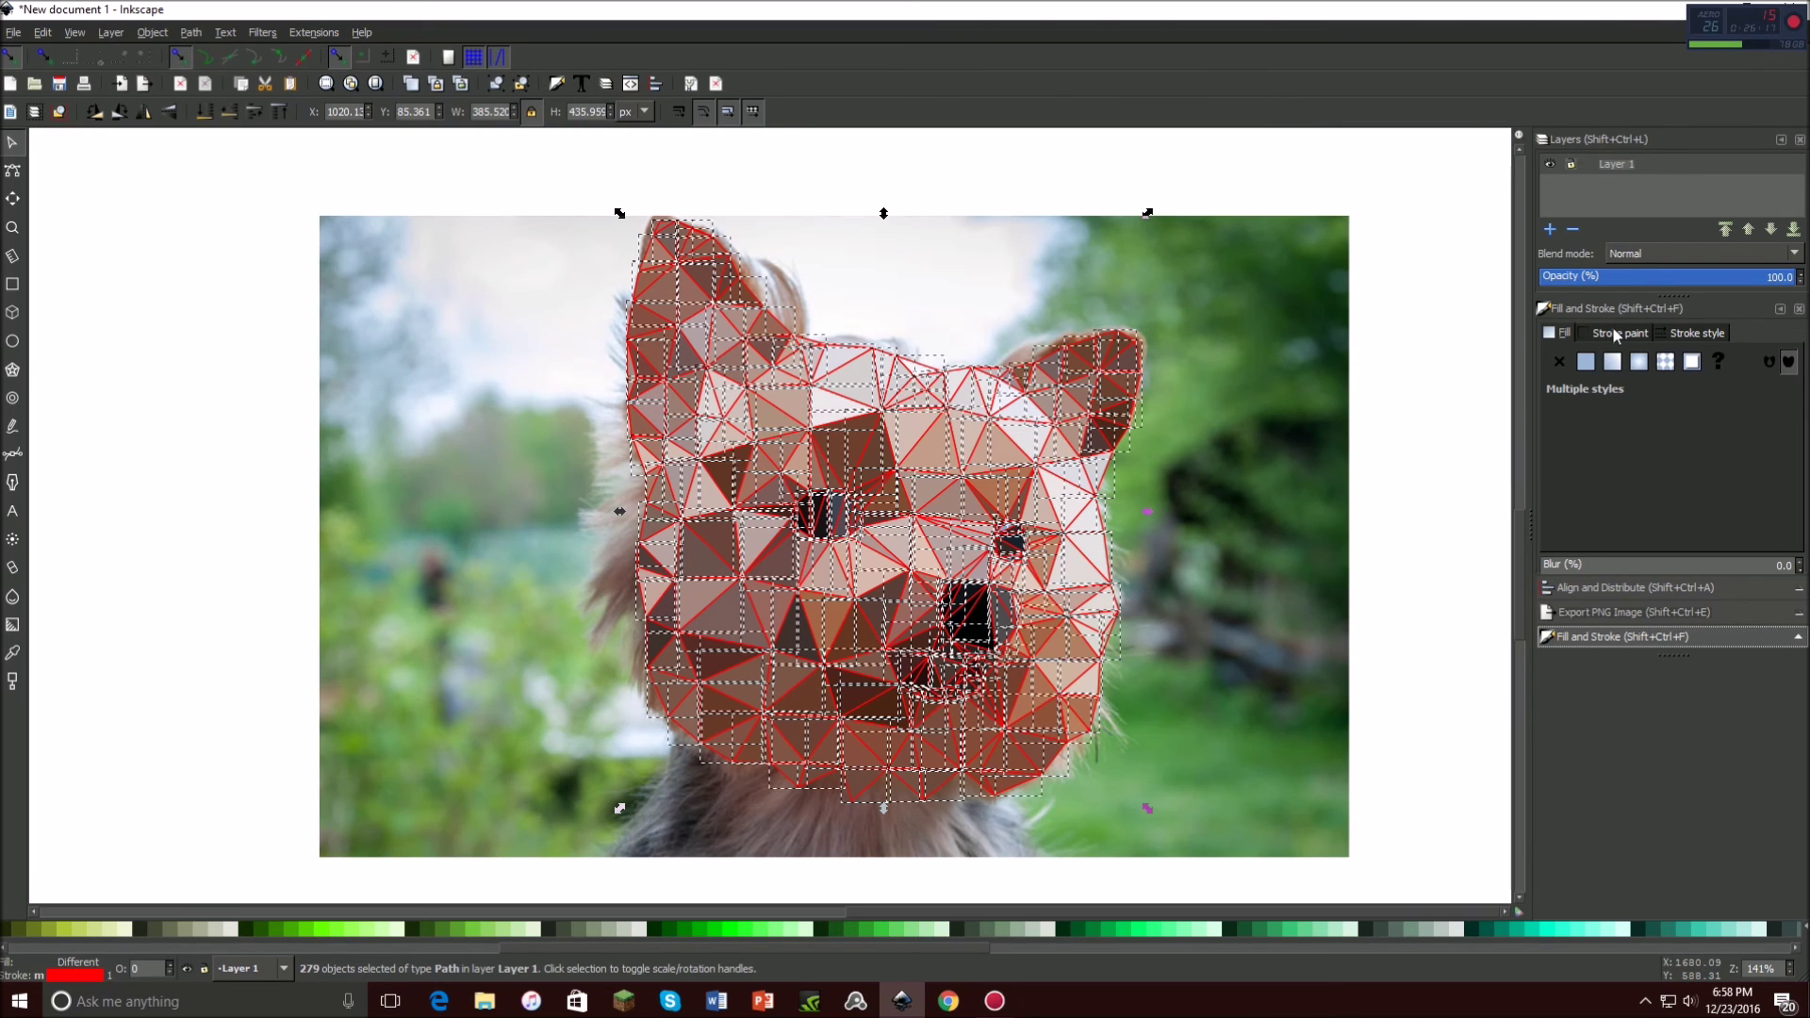
click(1580, 361)
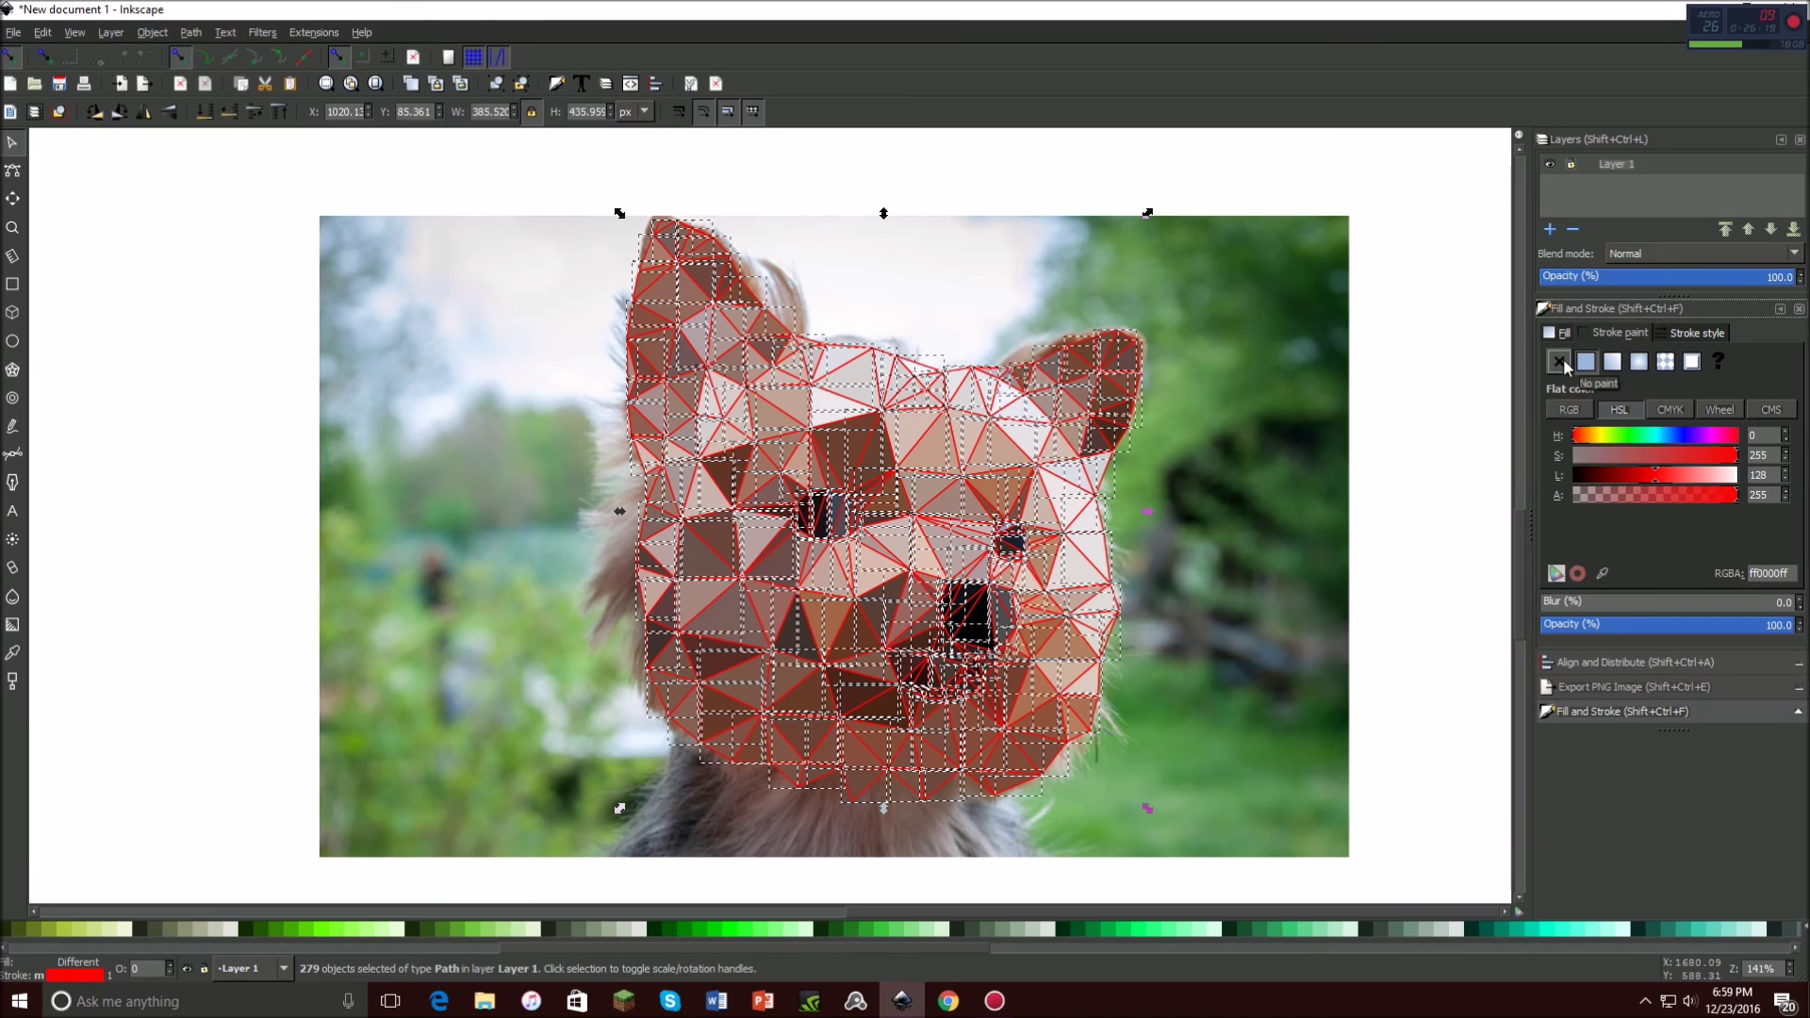
click(1560, 362)
click(907, 168)
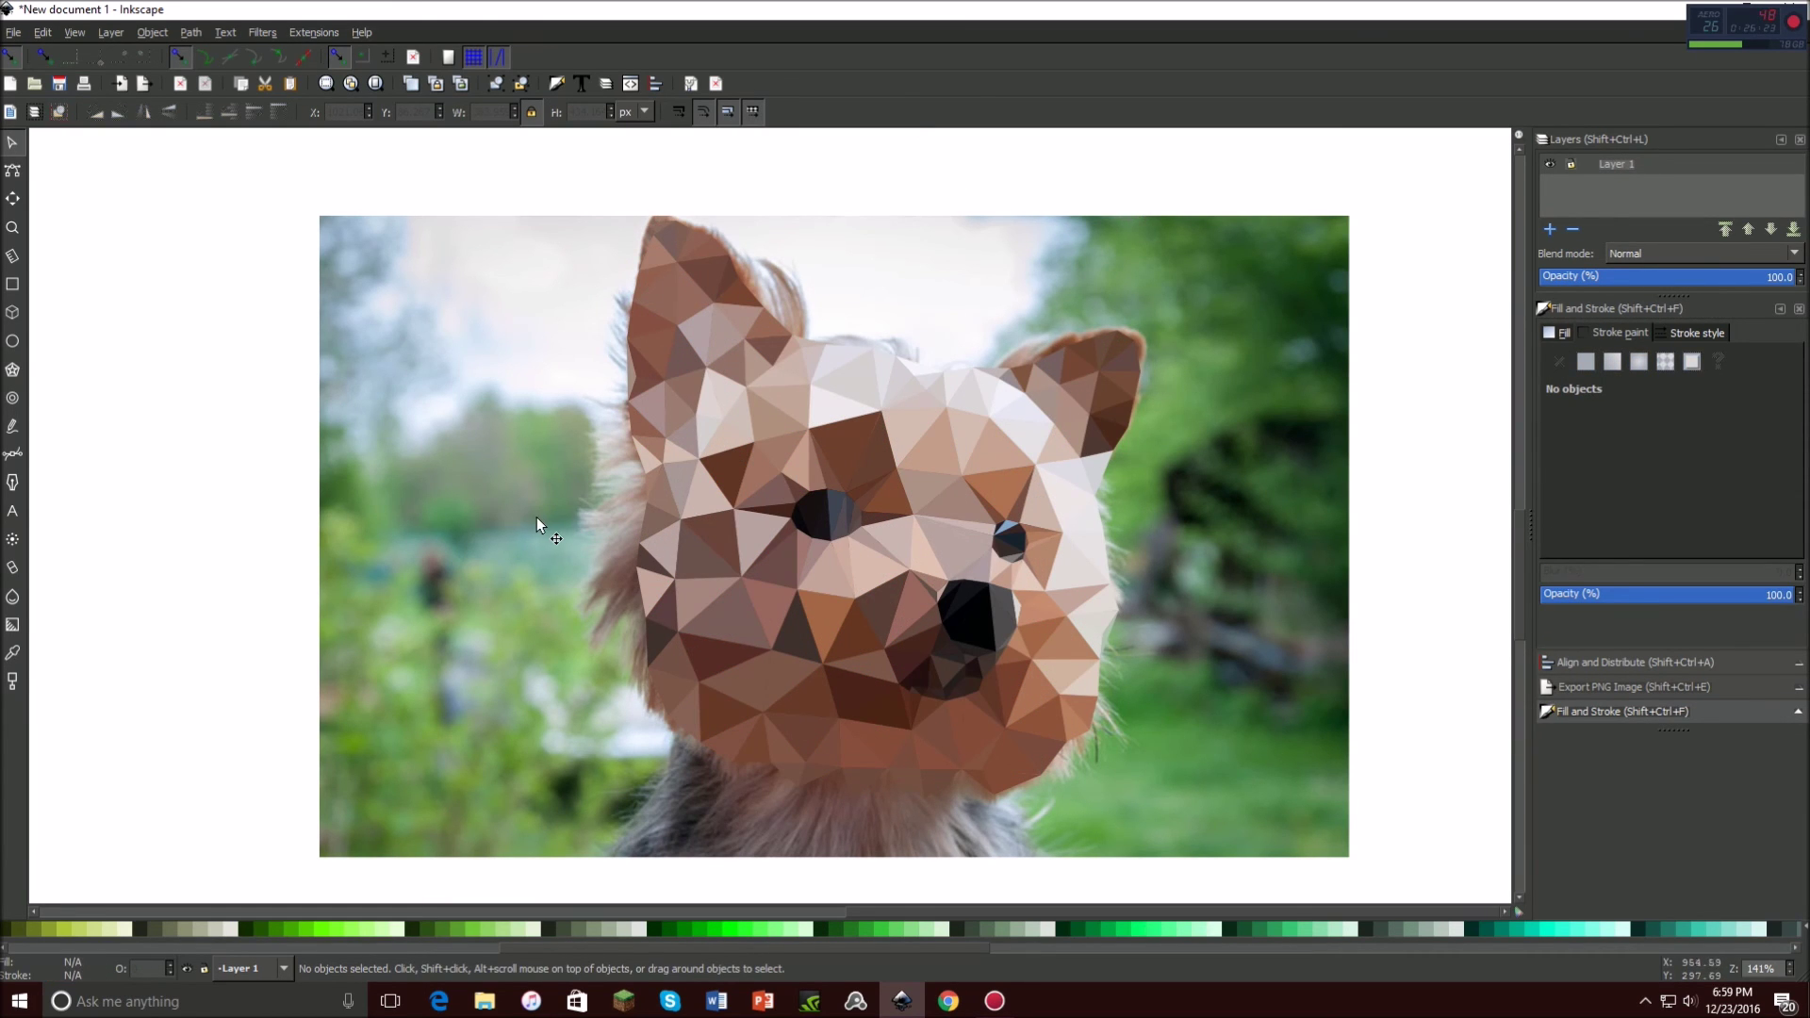
Delete the background photo so that only the low-poly dog head is left on the canvas.
click(396, 457)
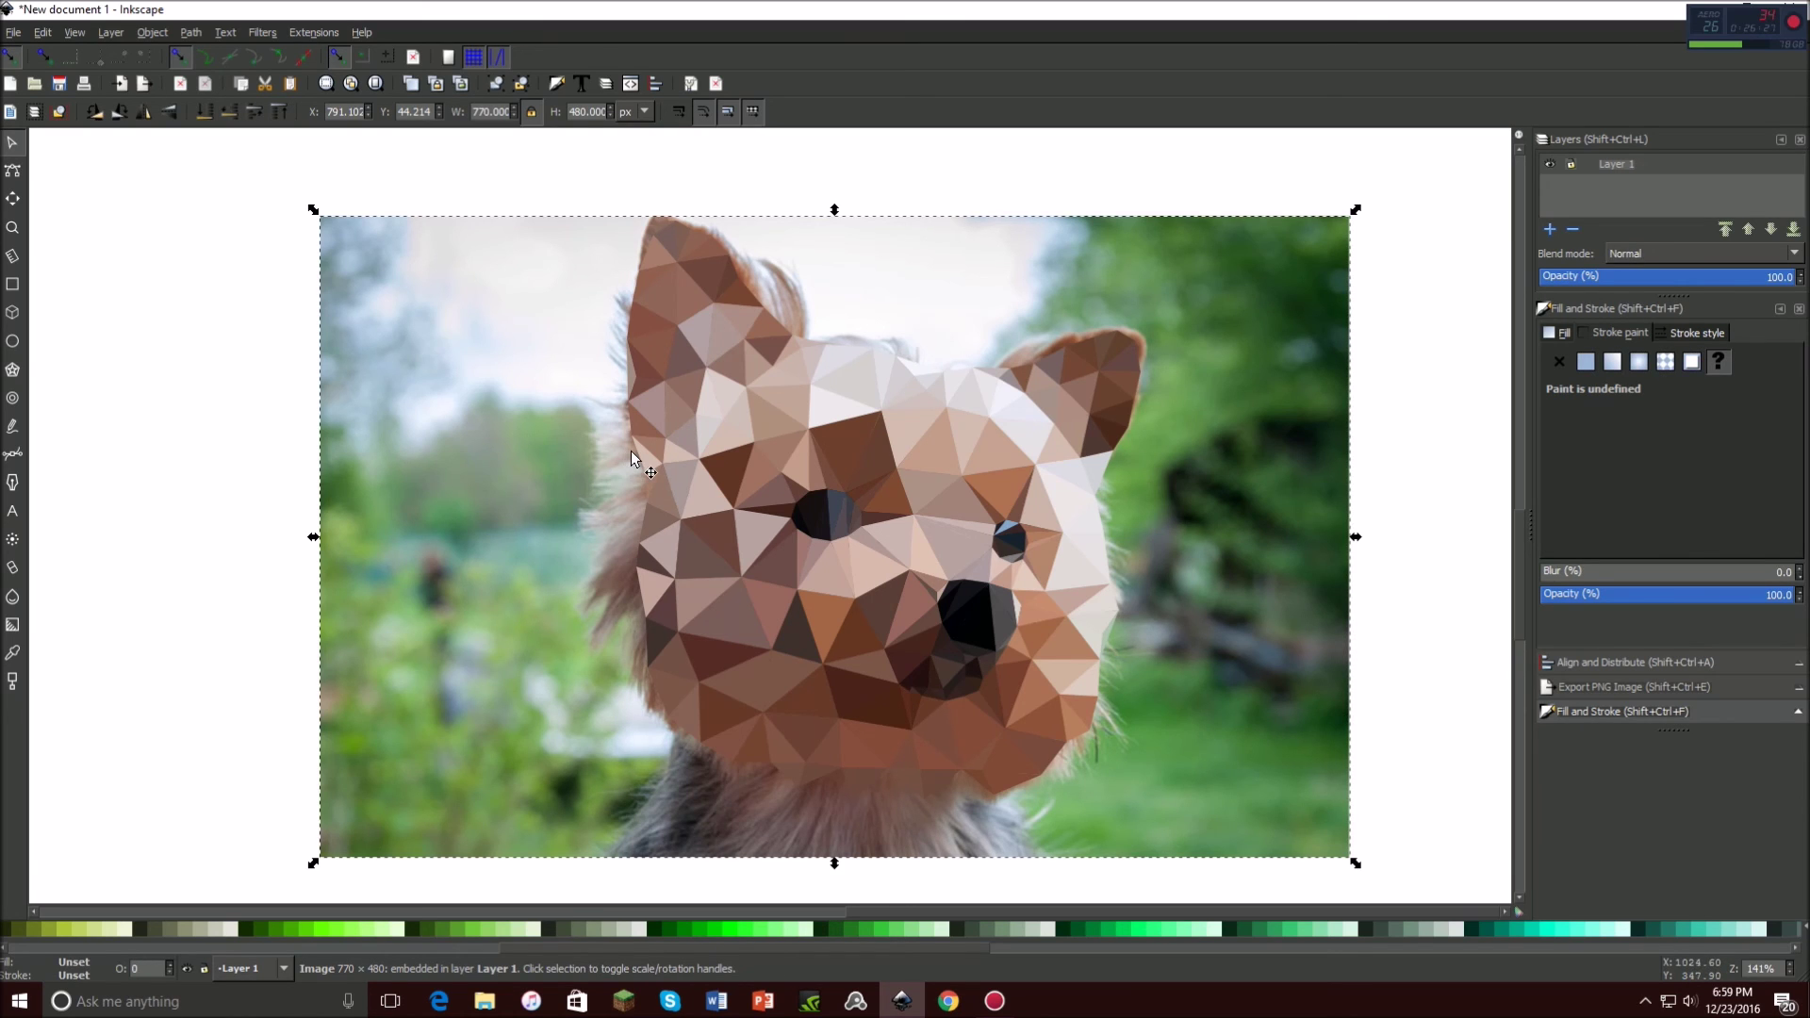
key(Delete)
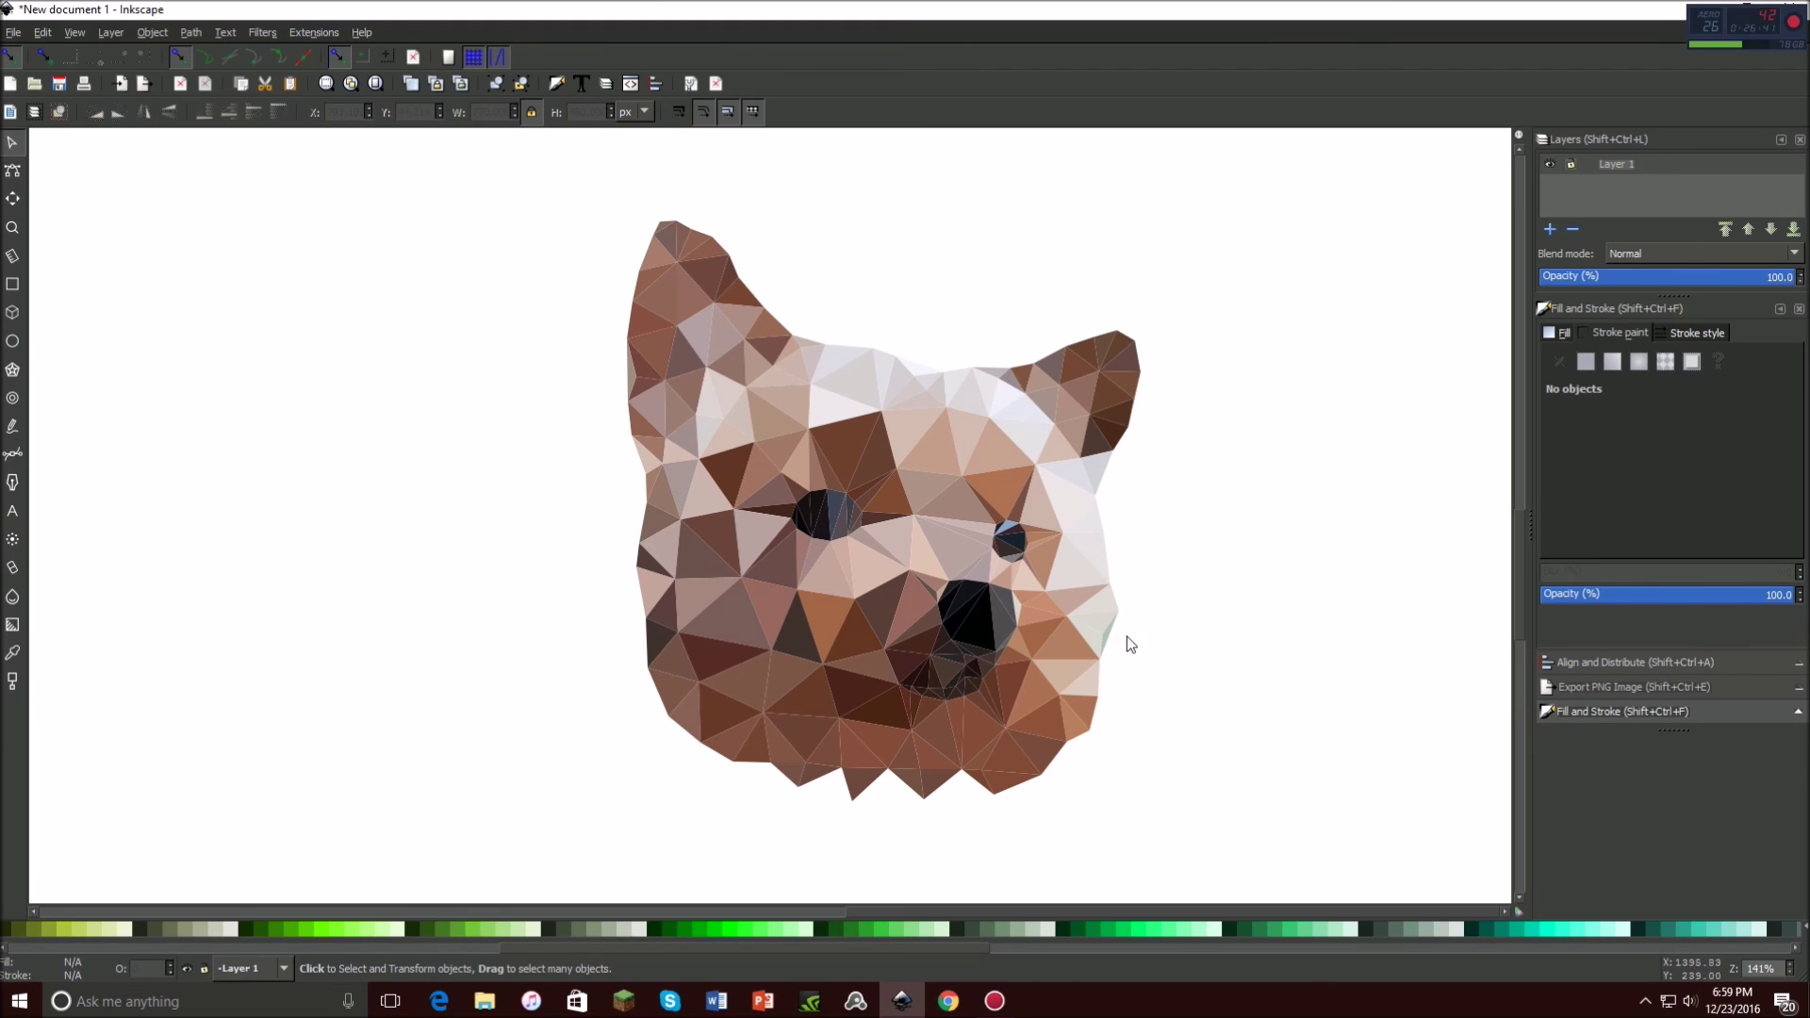
Delete the three triangles hanging below the middle of the dog's chin.
scroll(947, 715, down, 2)
scroll(948, 705, up, 2)
scroll(949, 705, up, 2)
scroll(950, 782, up, 1)
scroll(924, 759, down, 2)
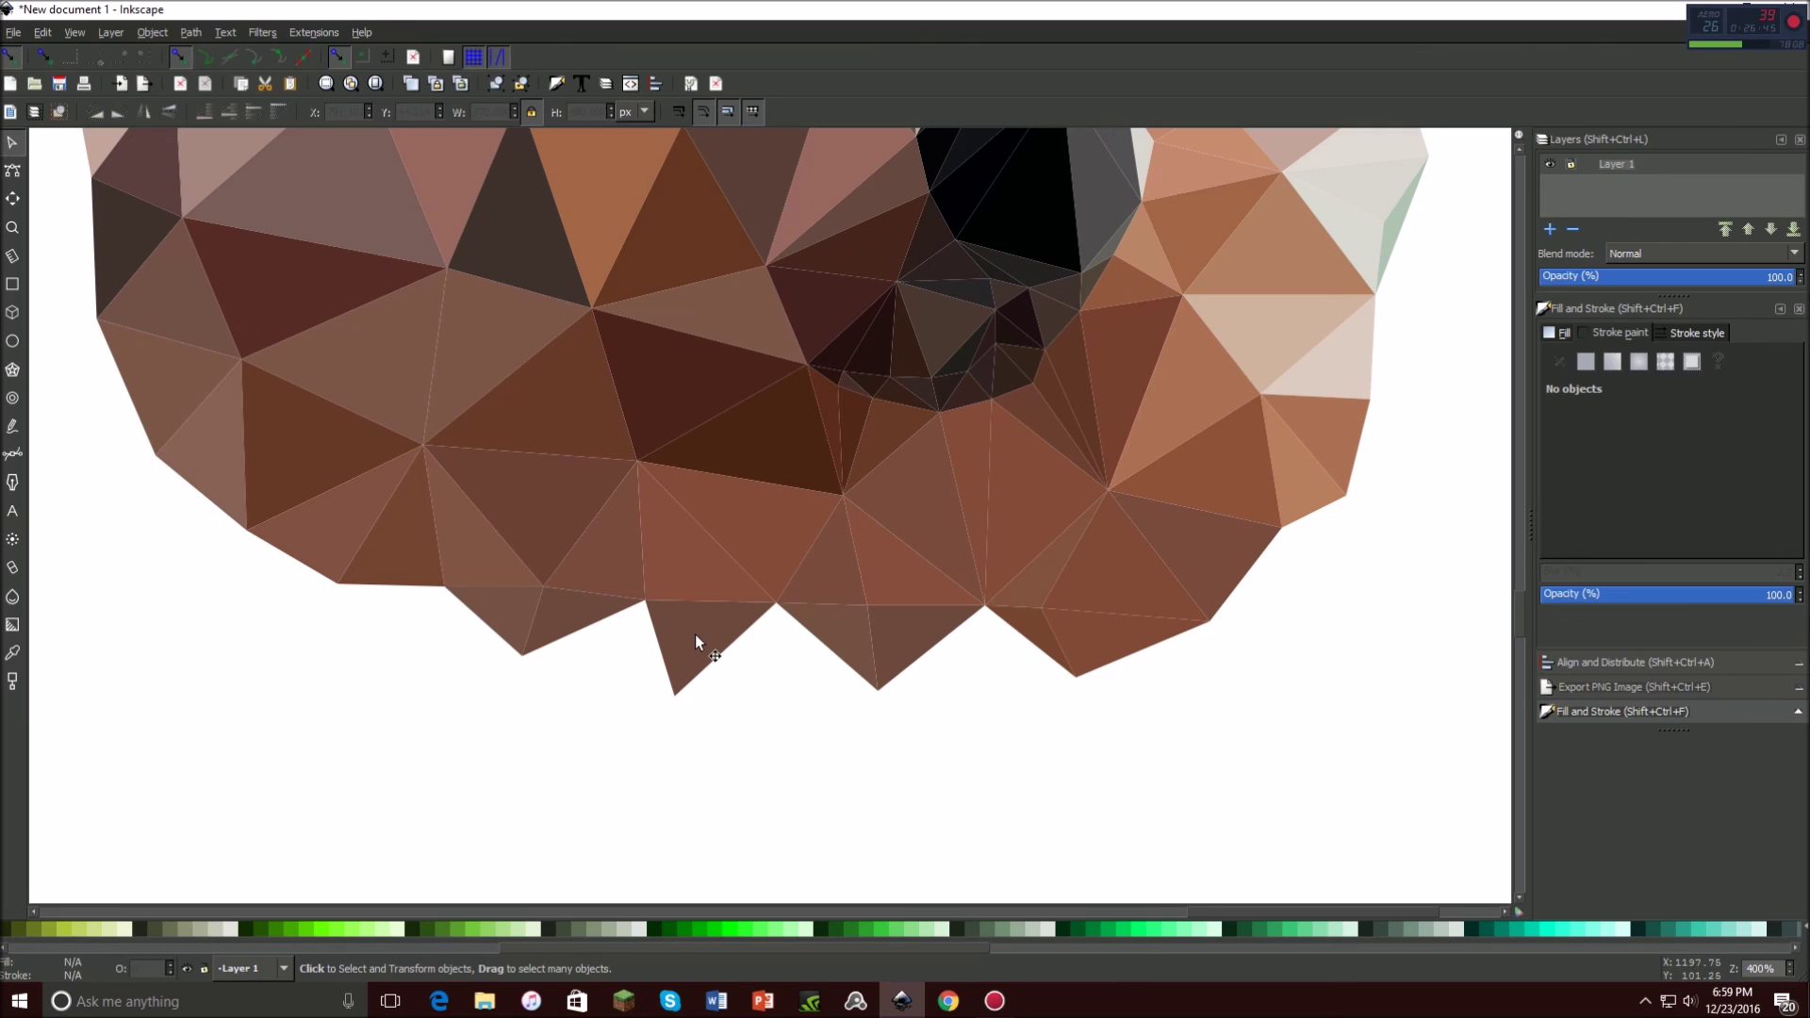
click(698, 638)
key(Delete)
click(829, 650)
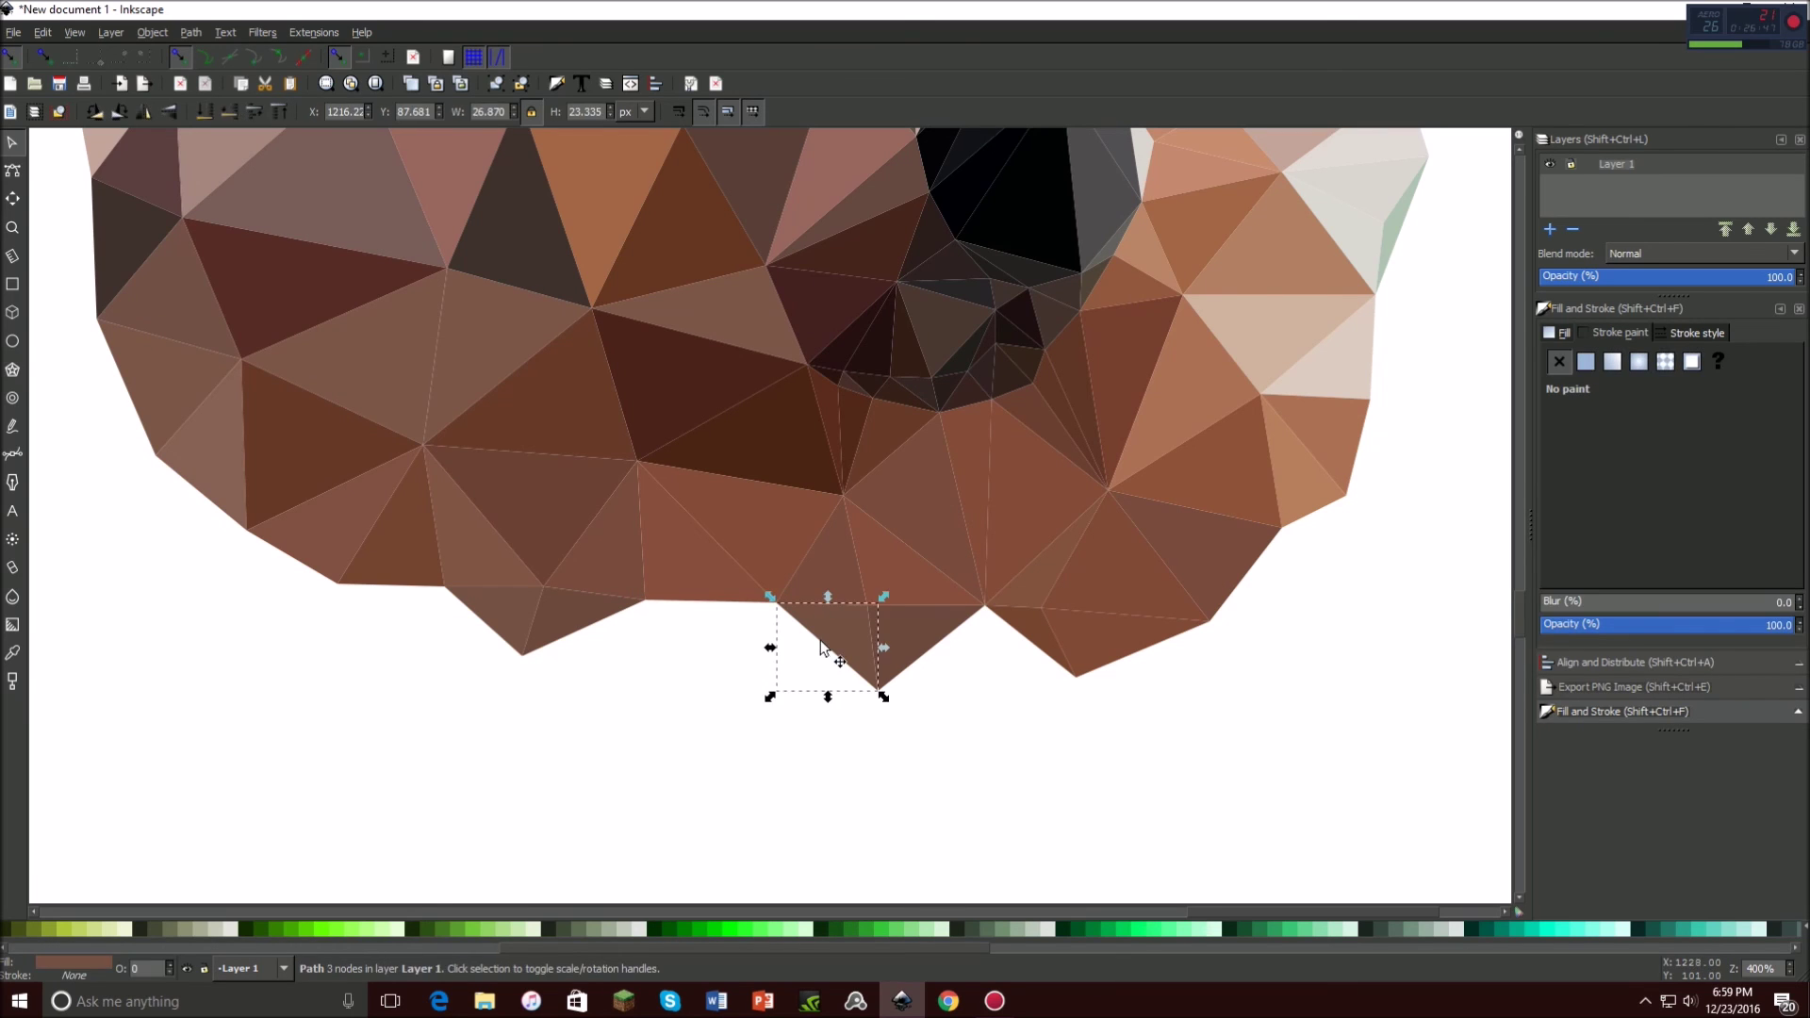
key(Delete)
click(909, 641)
key(Delete)
Delete the remaining protruding triangles along the chin's lower edge, two on the right-hand side and two on the left-hand side.
click(1031, 624)
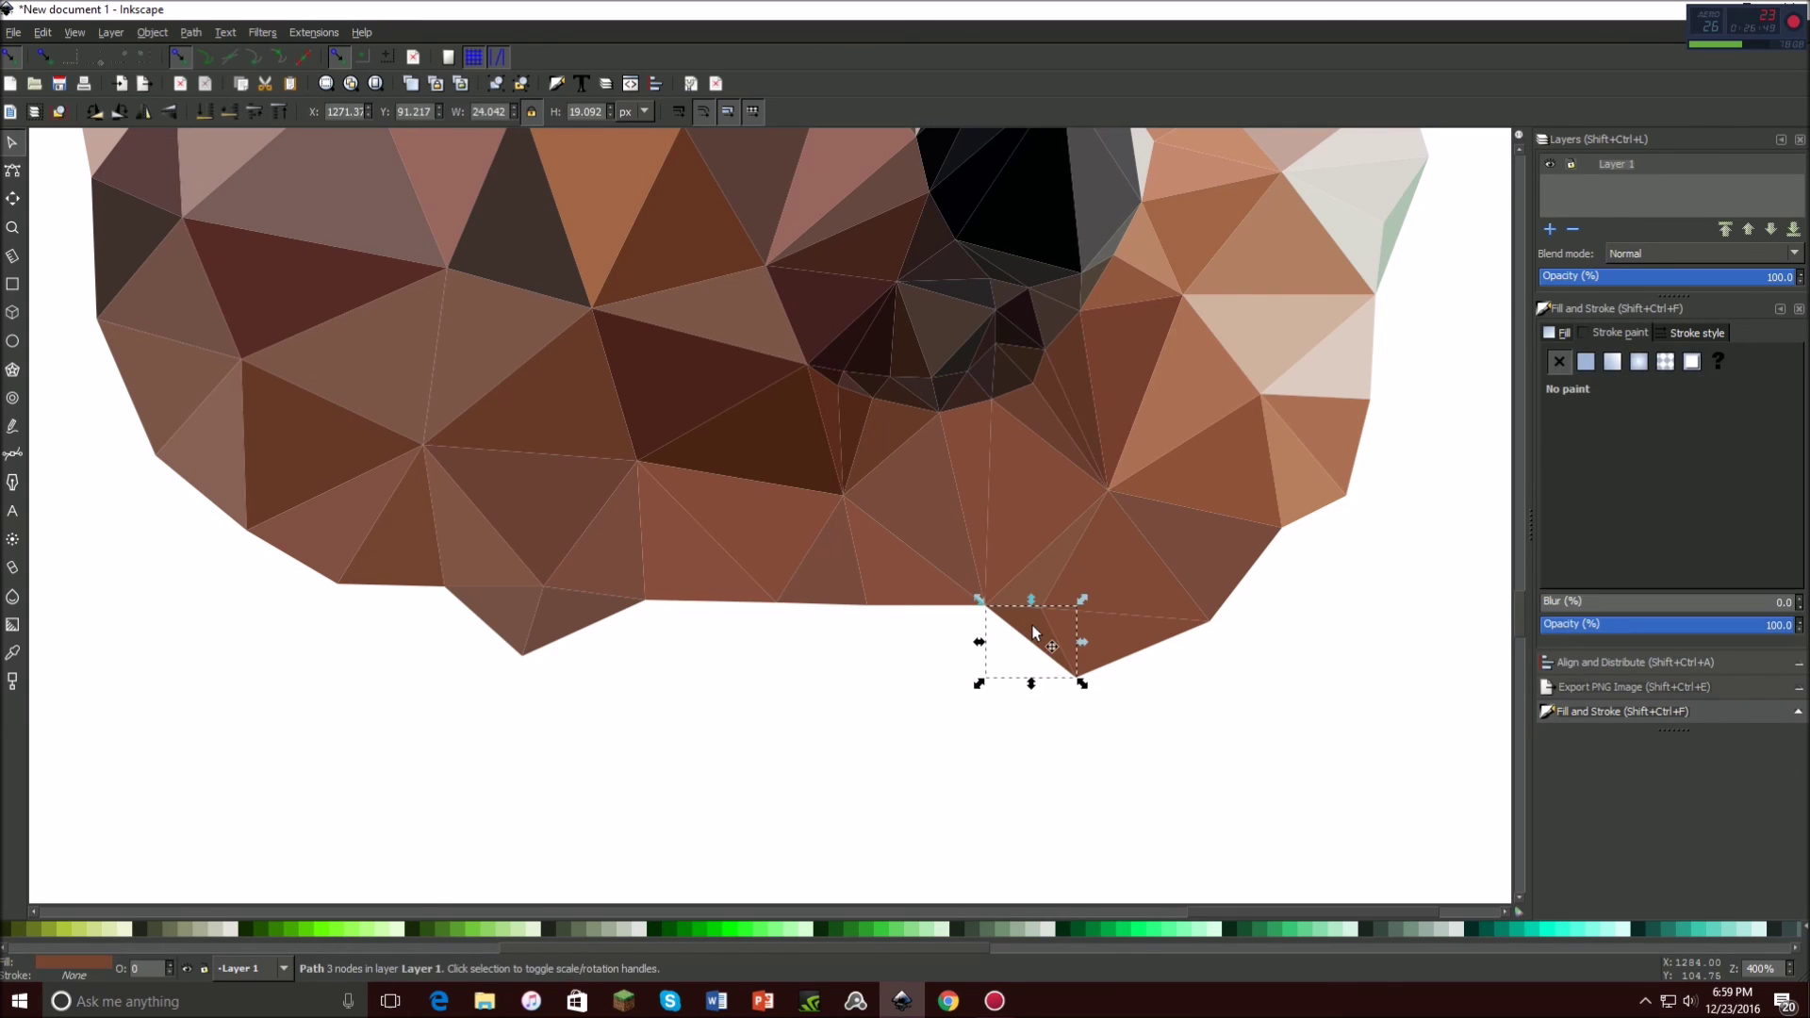
key(Delete)
click(1095, 635)
key(Delete)
click(565, 626)
key(Delete)
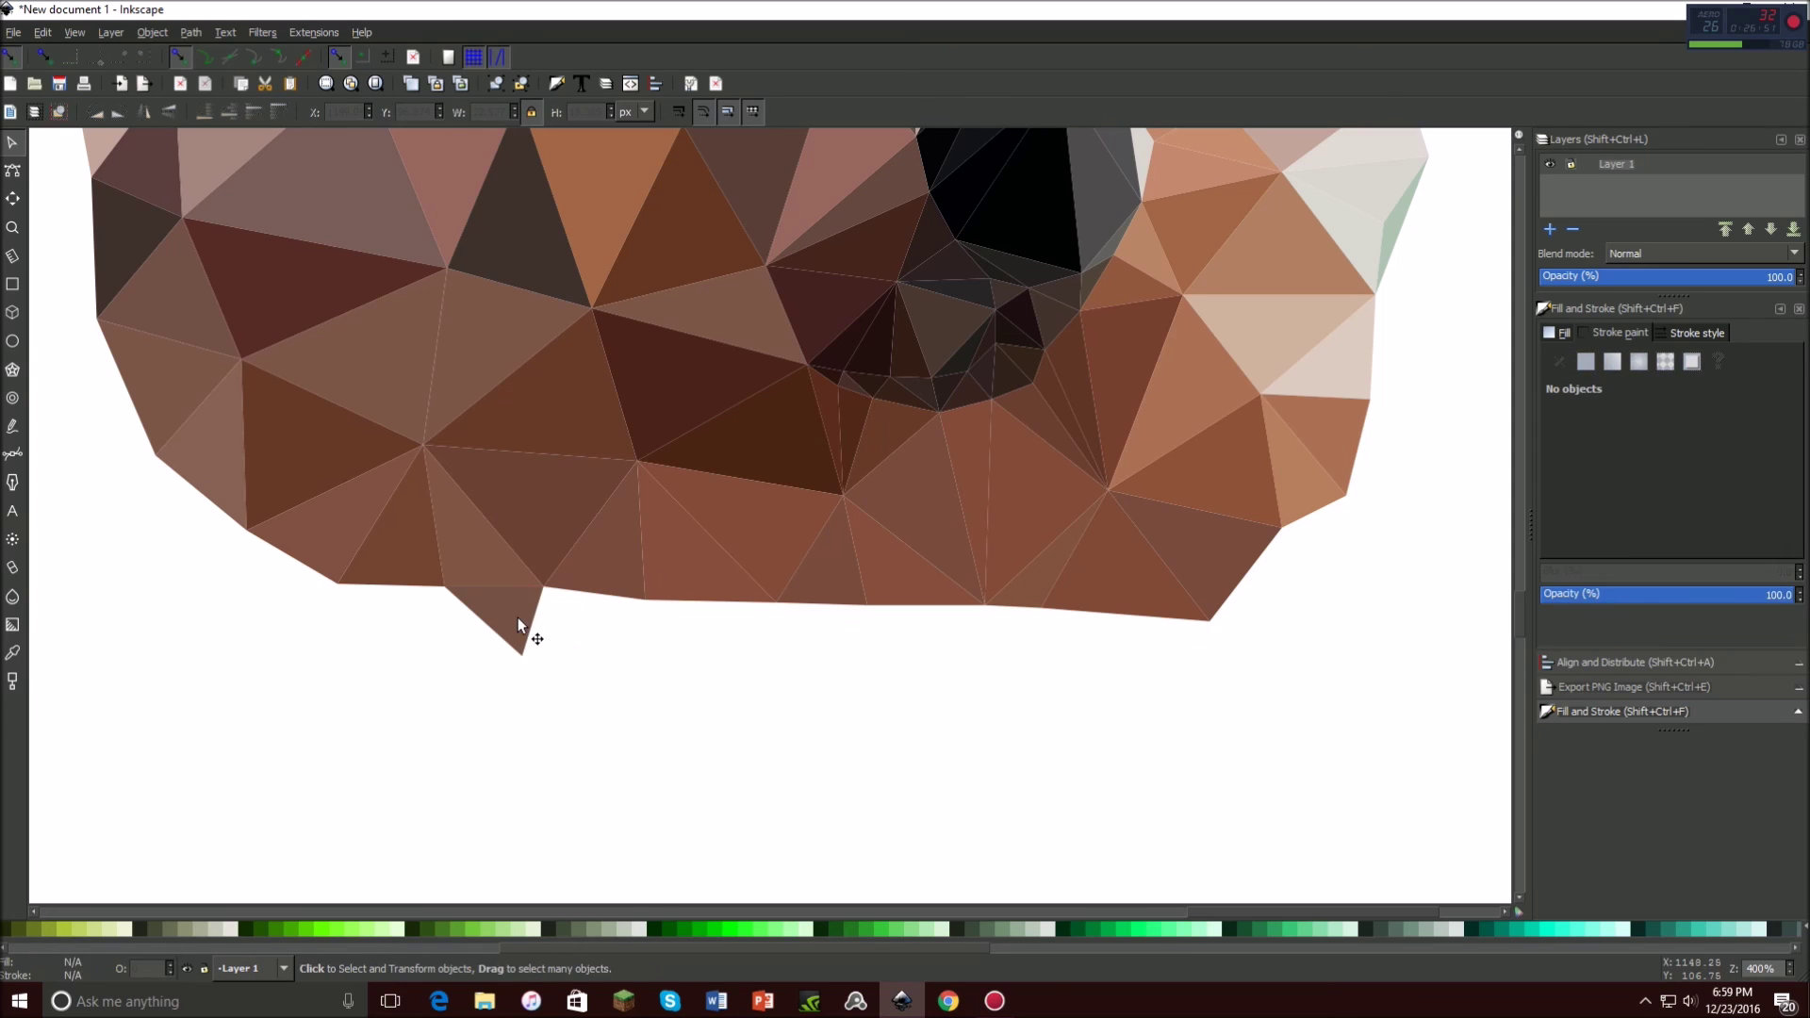
click(517, 618)
key(Delete)
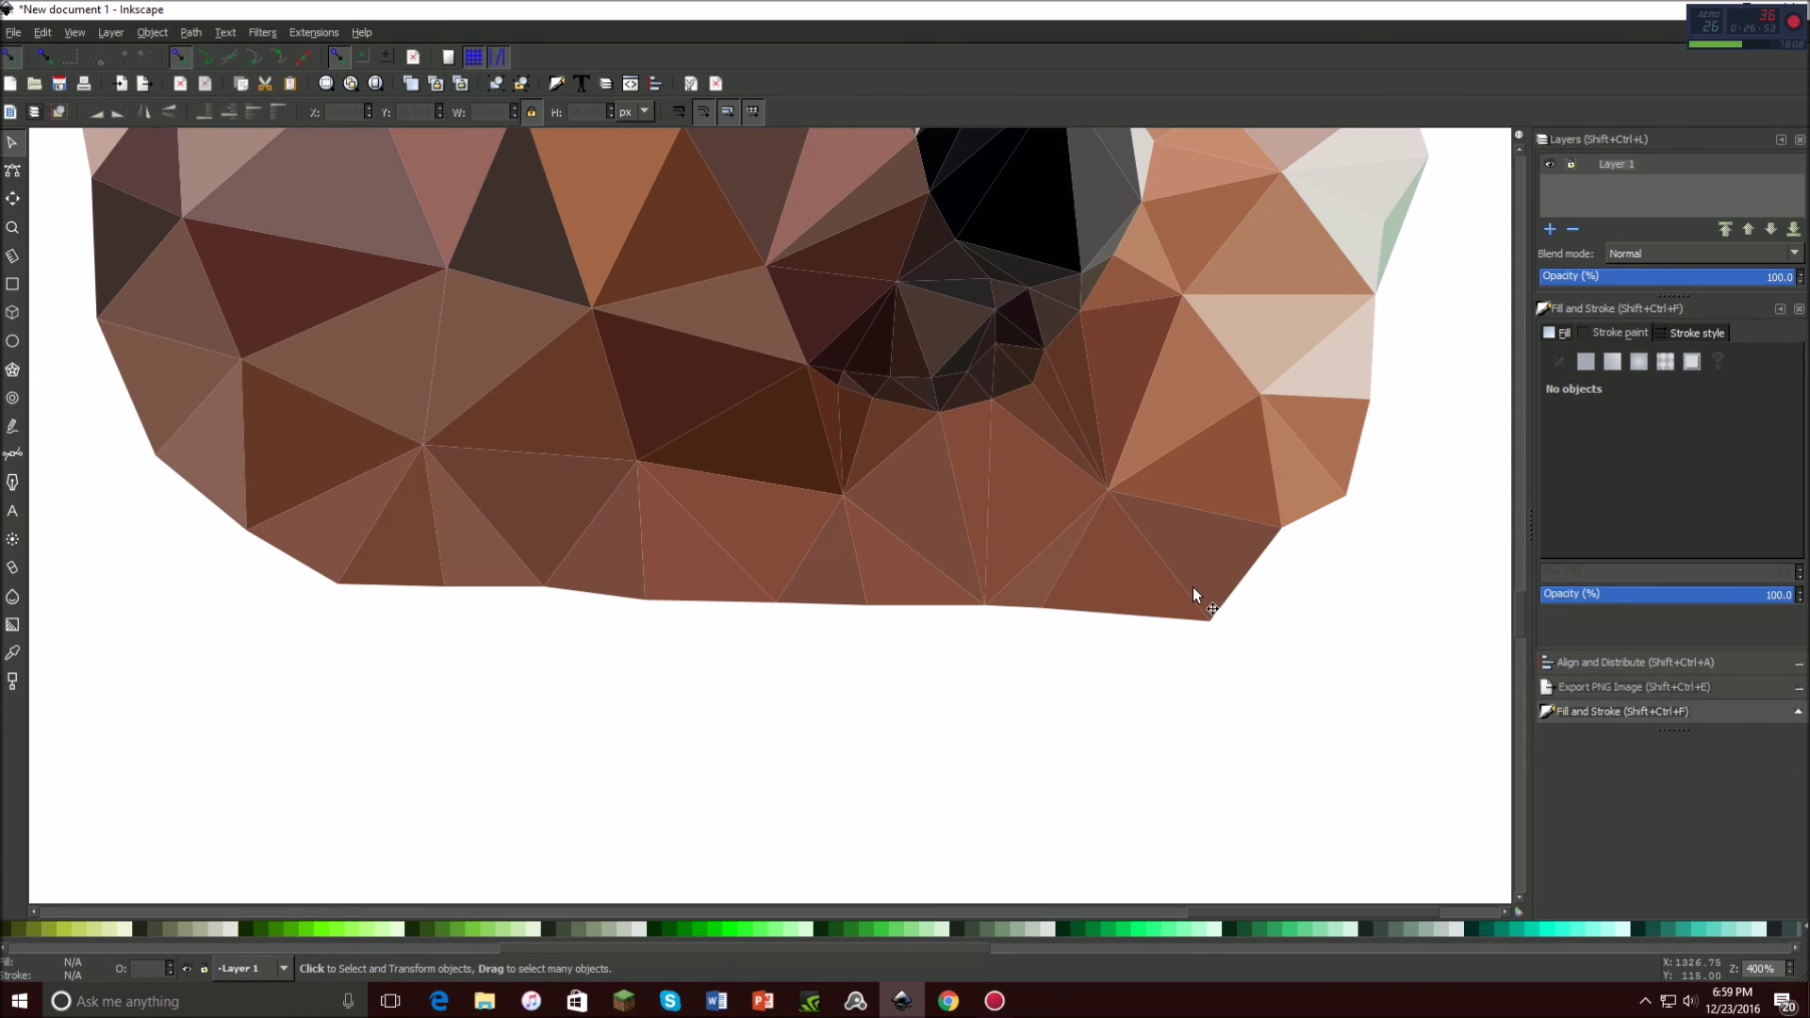
Delete the greenish triangle on the outer edge of the right-hand cheek.
scroll(1191, 591, down, 4)
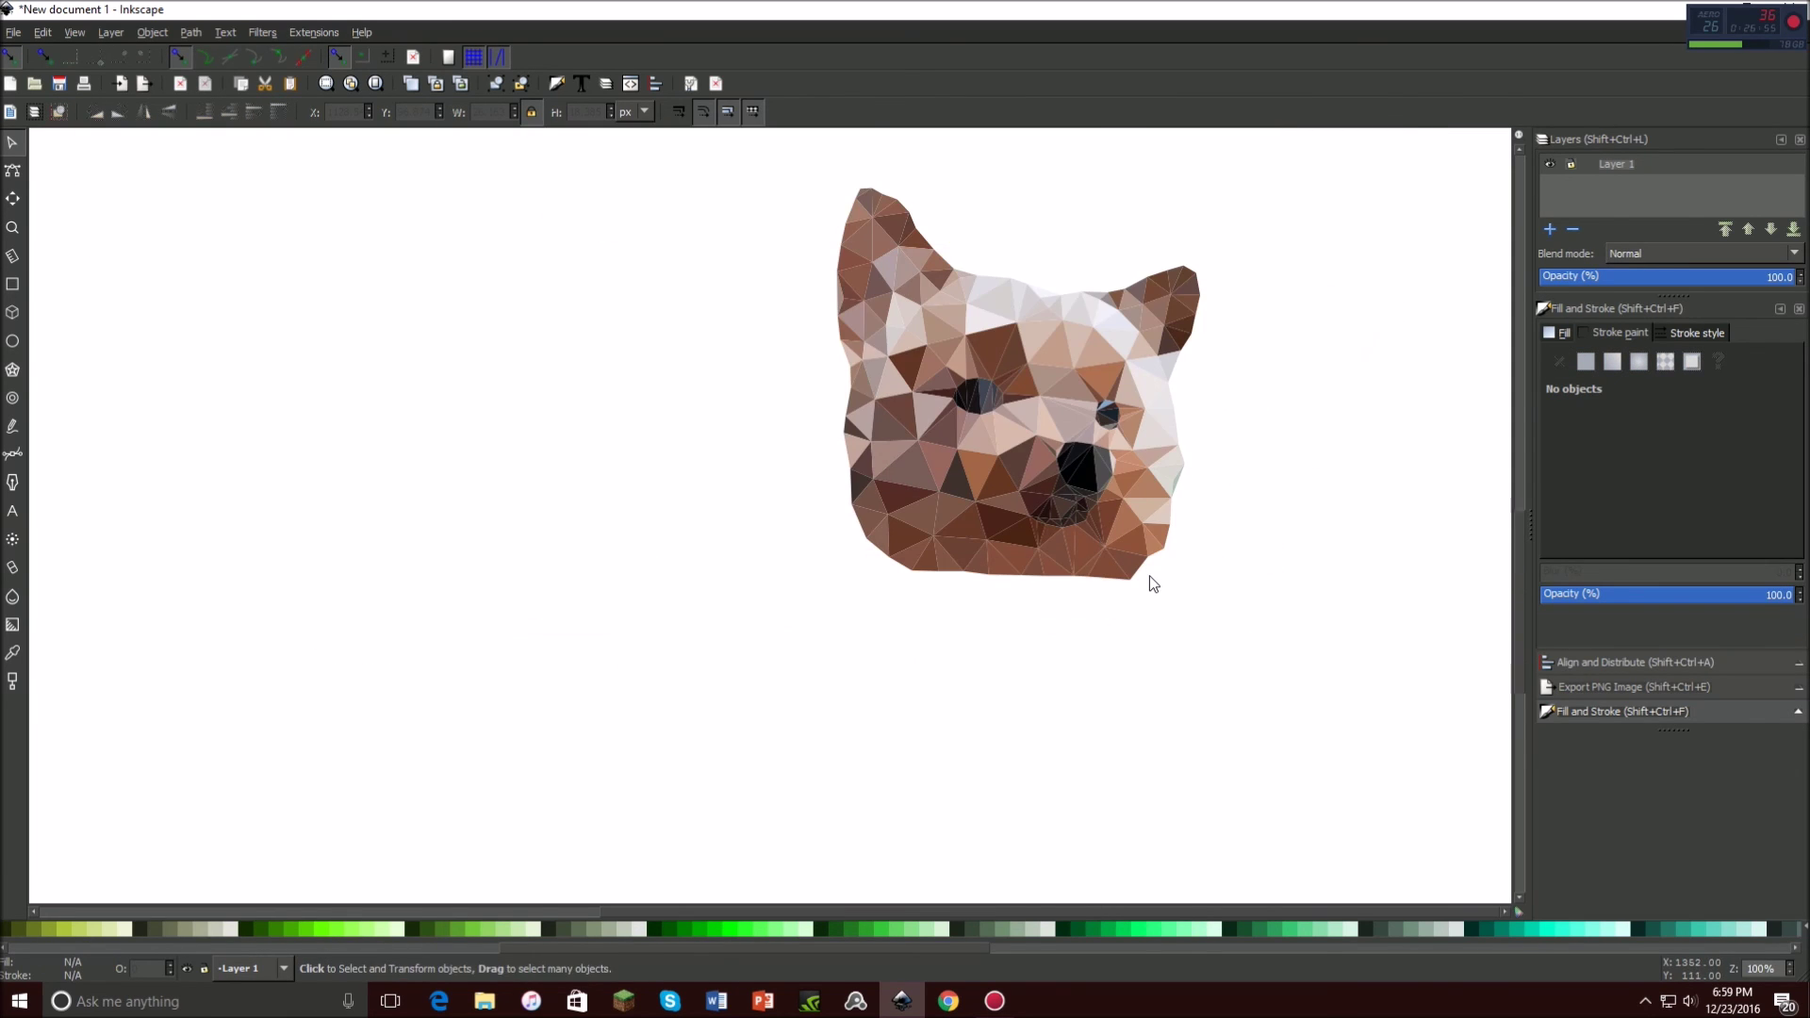
scroll(1152, 584, up, 4)
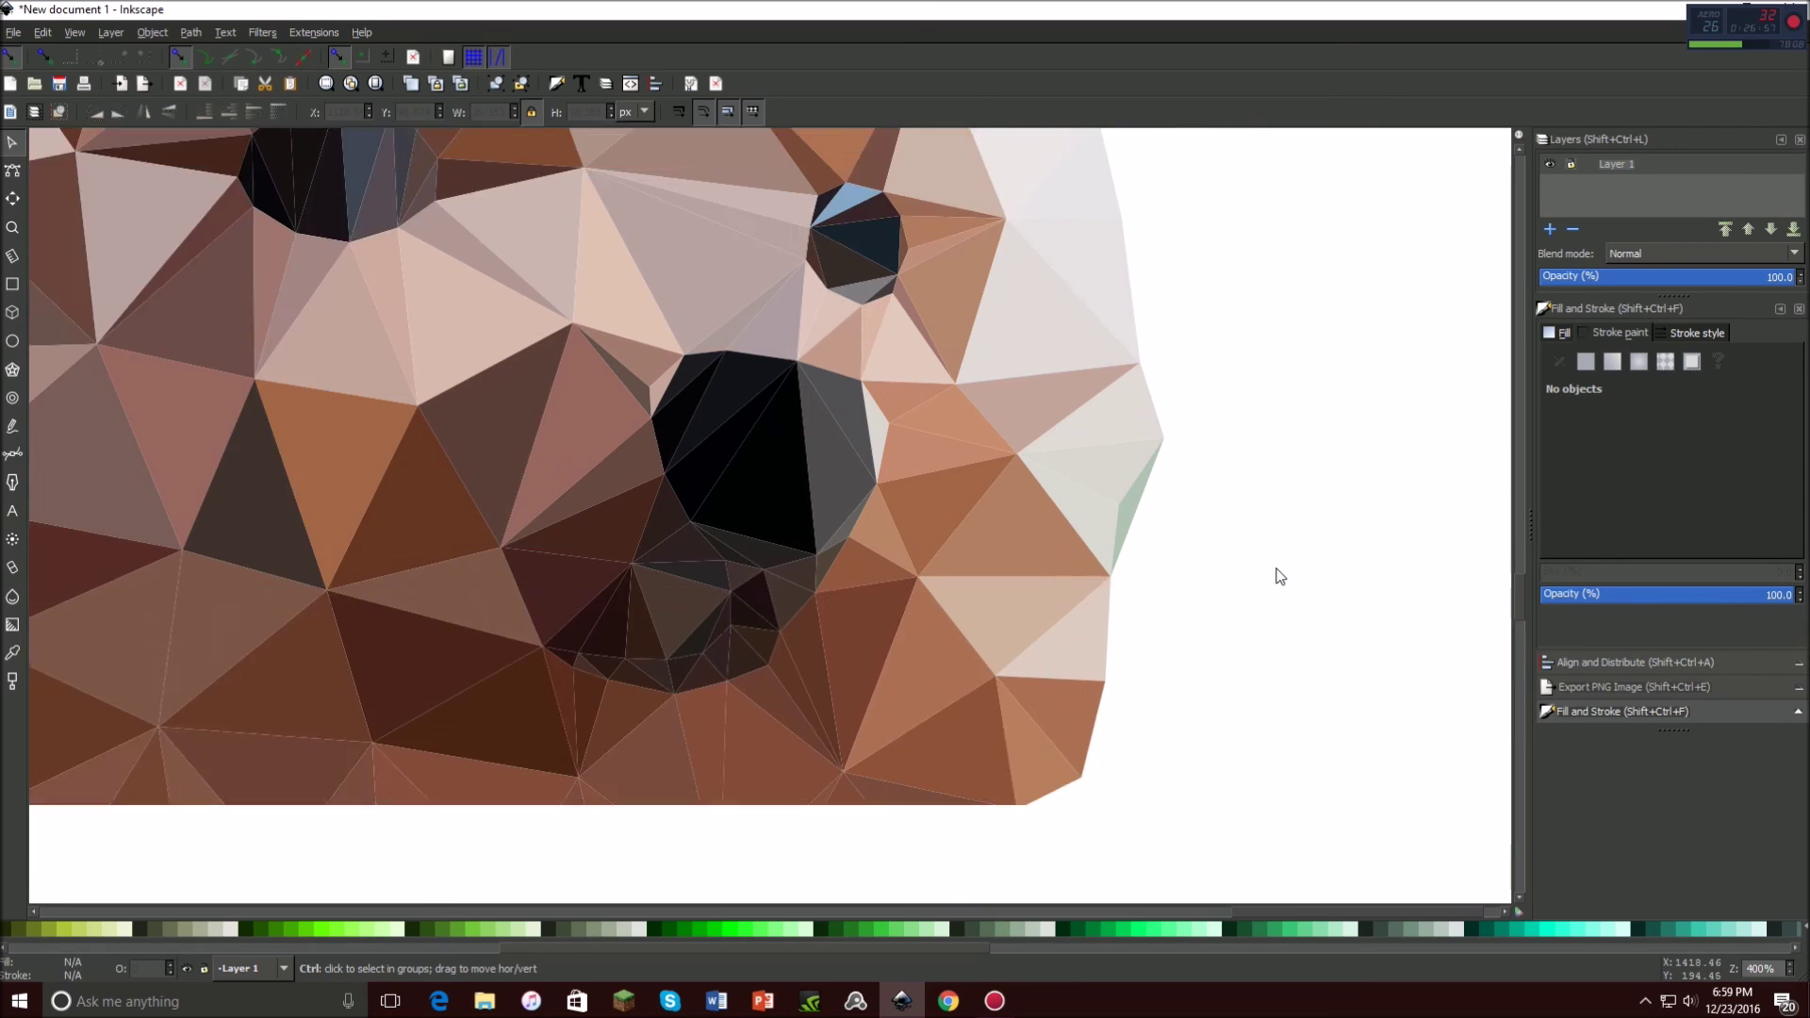
scroll(1272, 572, up, 1)
click(1068, 487)
key(Delete)
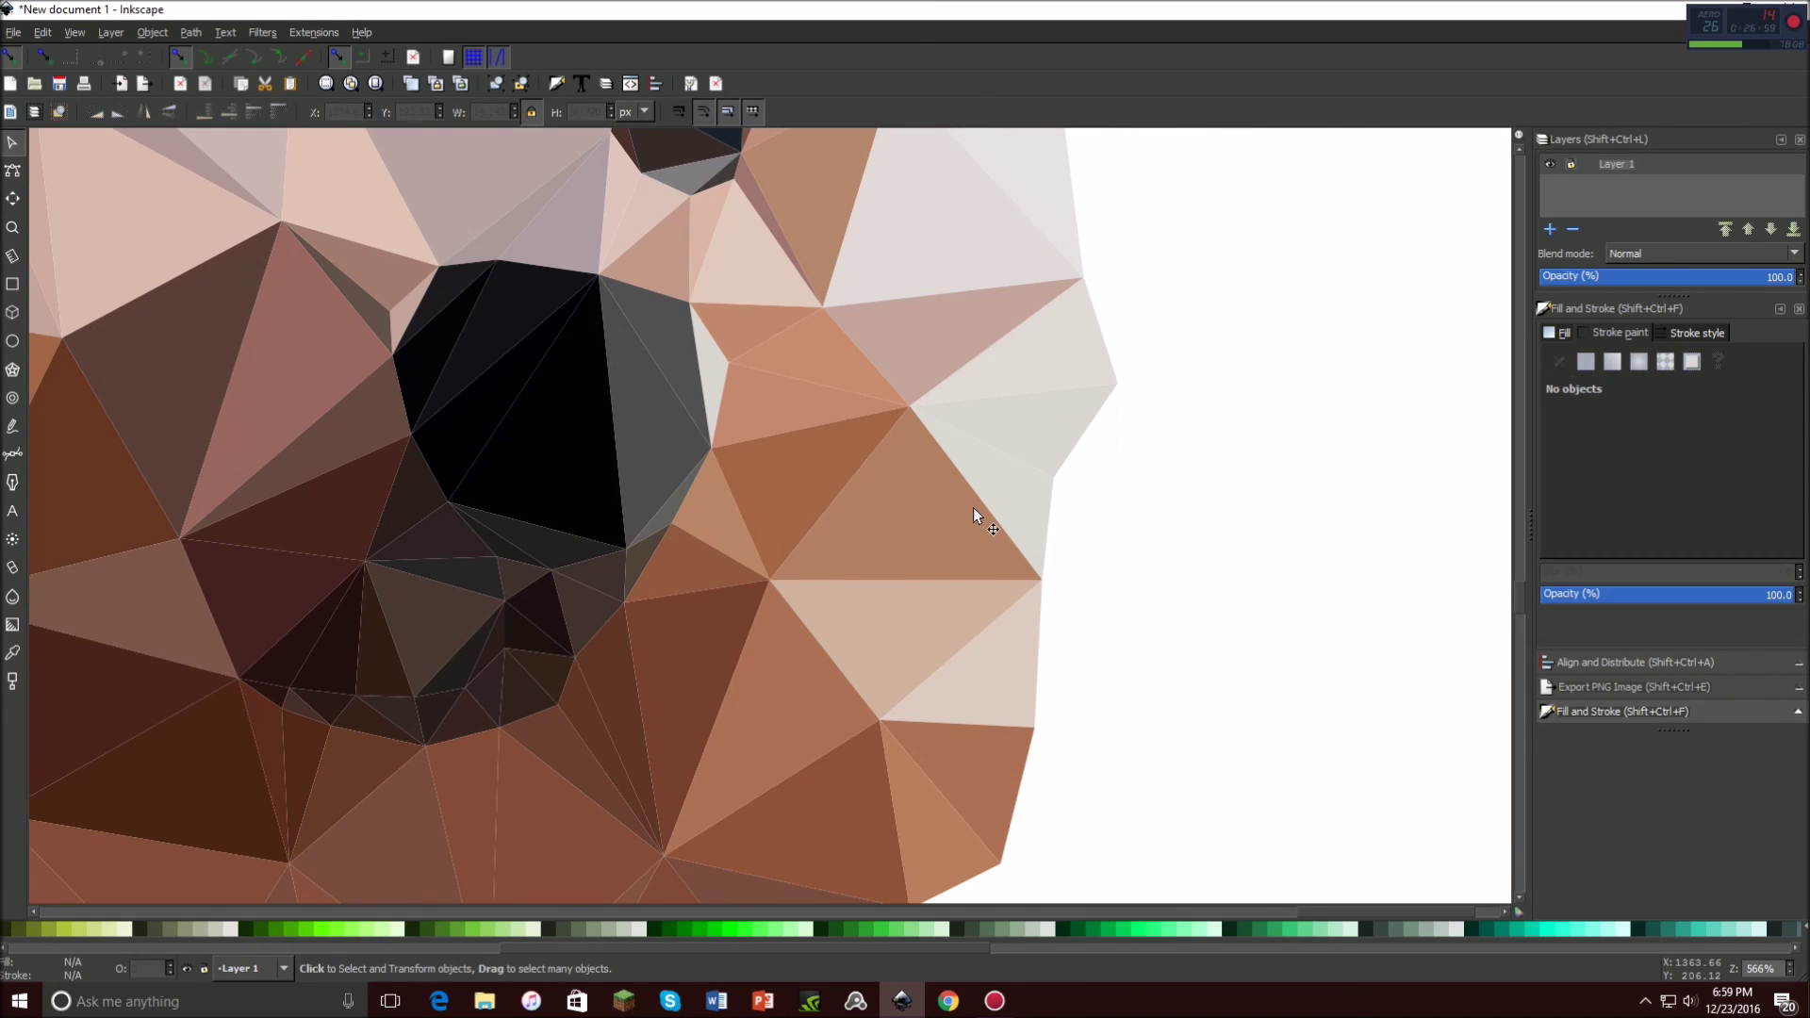
Select all the triangles of the dog's head and duplicate them in place twice to cover the thin light seams.
scroll(861, 517, up, 6)
ctrl+scroll(863, 518, down, 1)
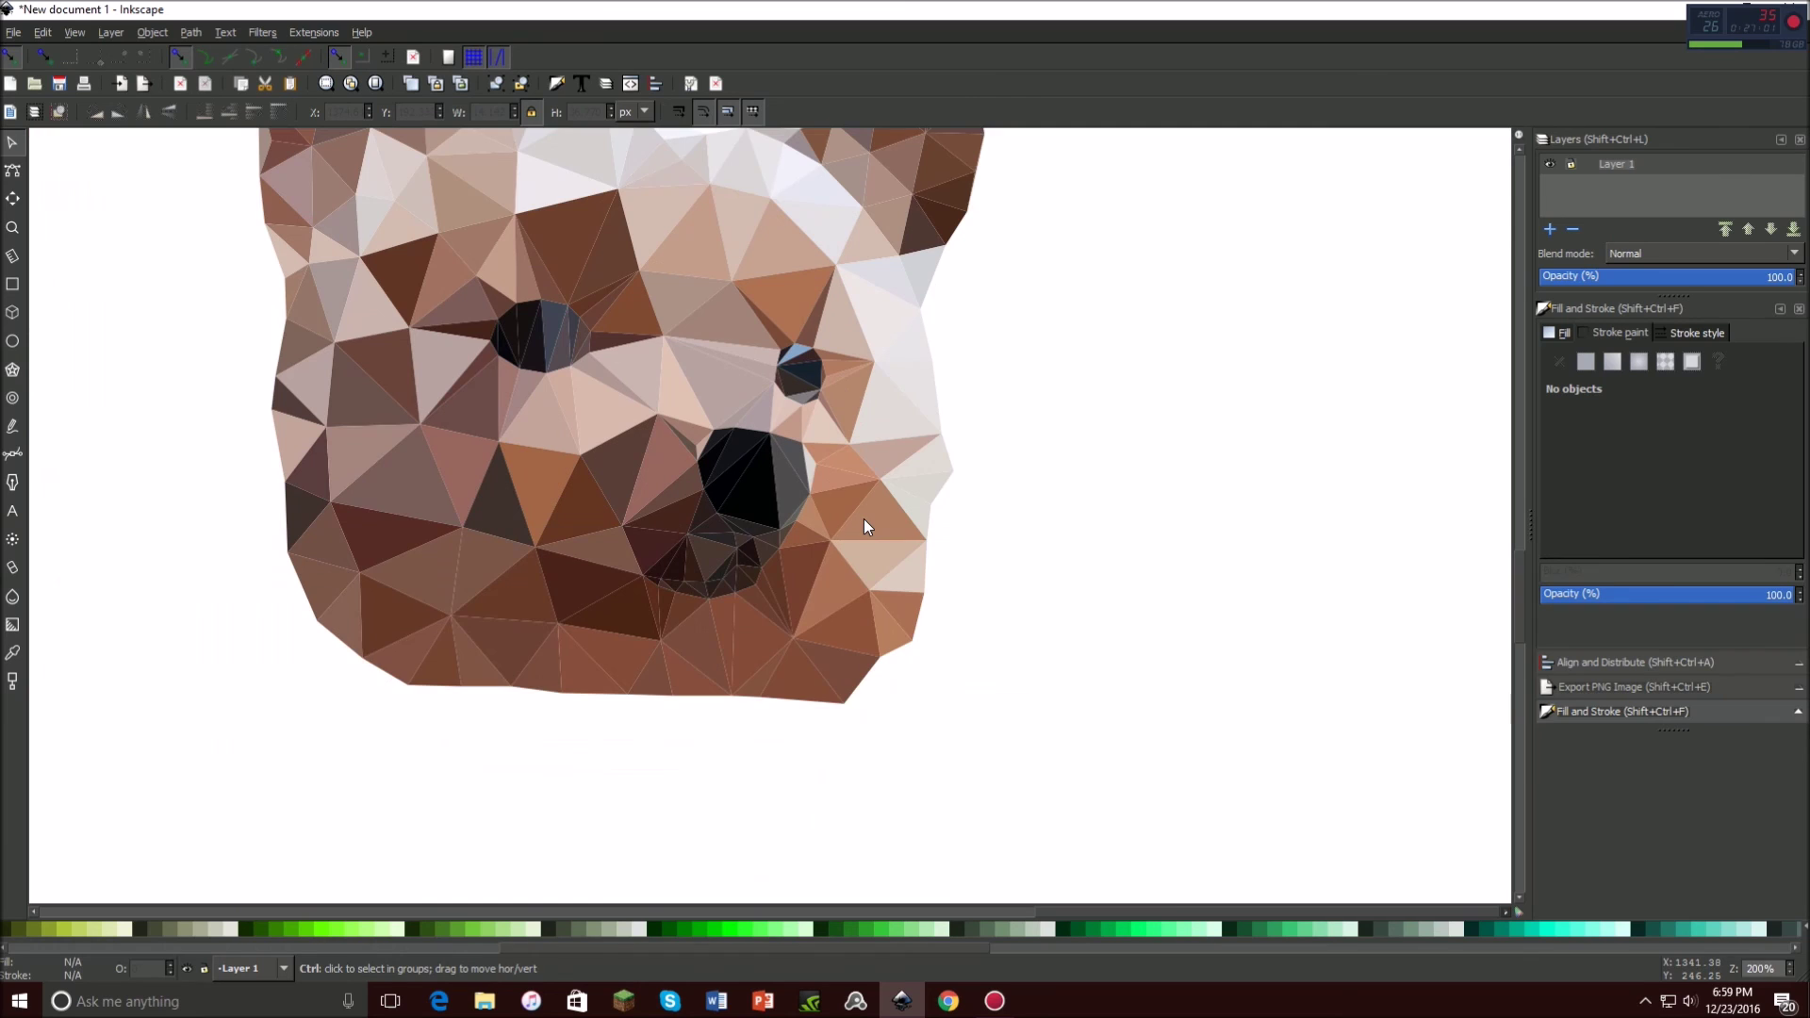
scroll(864, 519, up, 6)
ctrl+scroll(874, 526, down, 1)
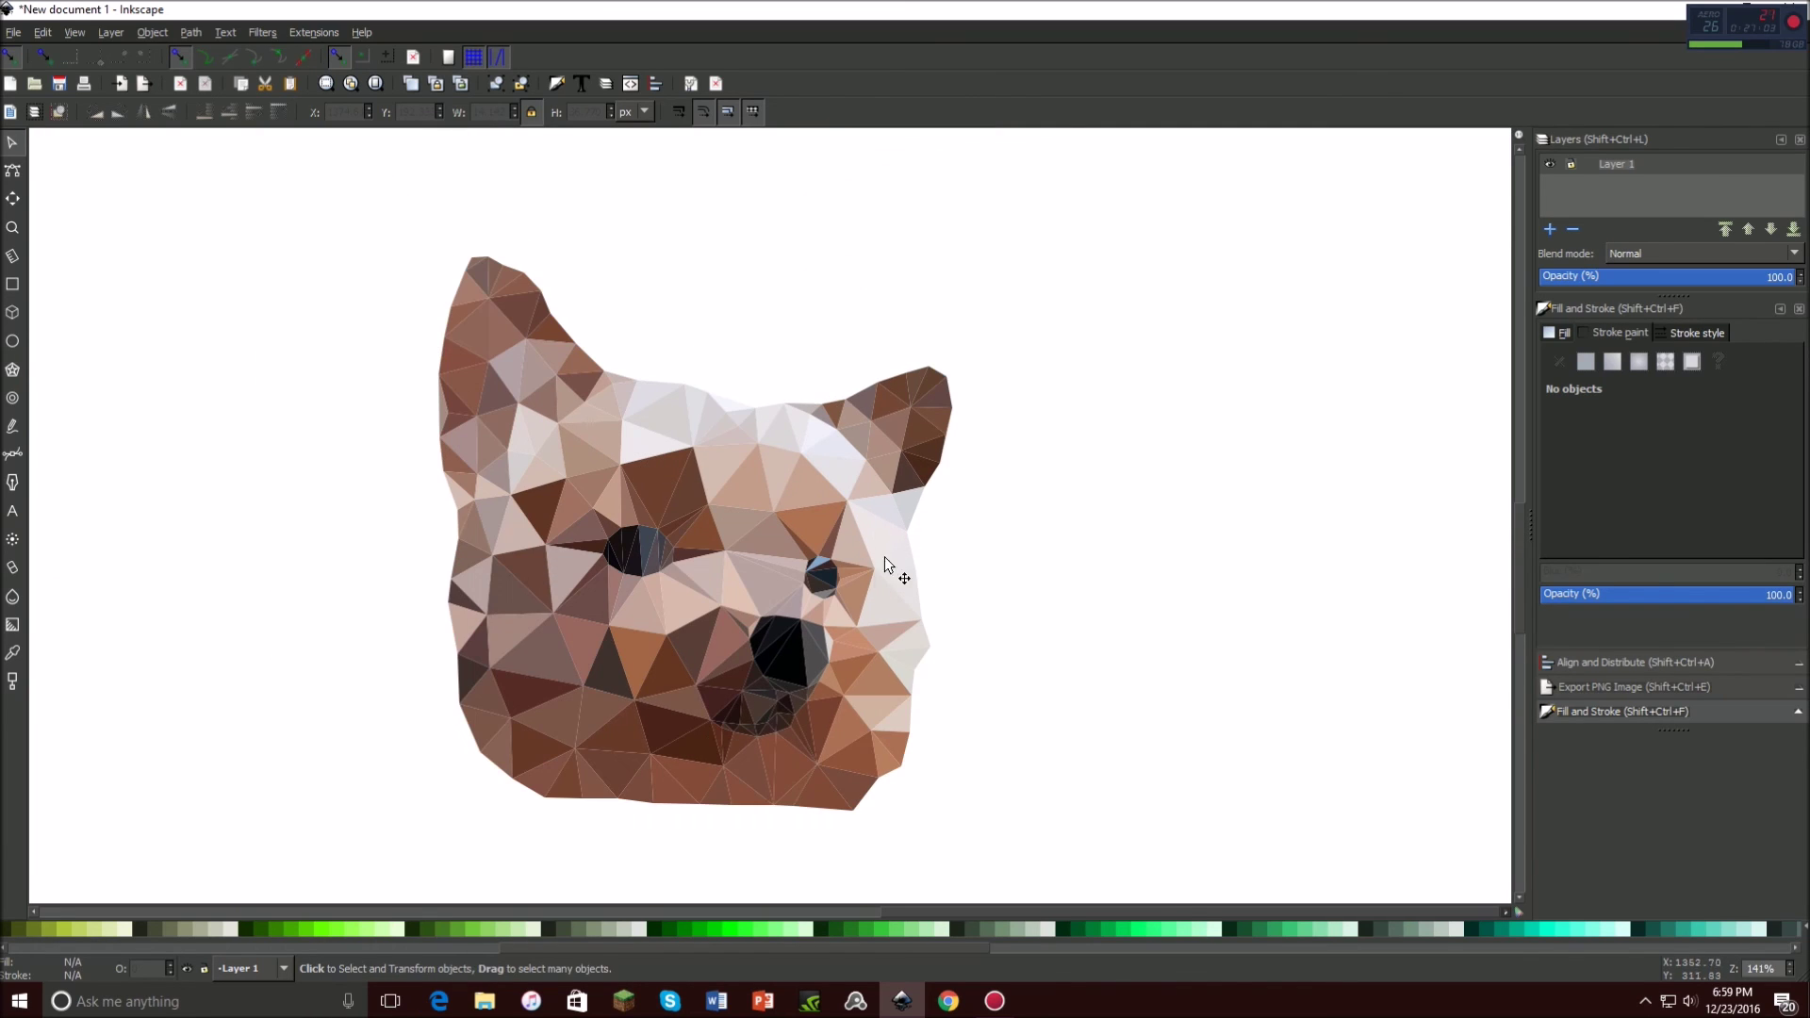
scroll(886, 584, down, 2)
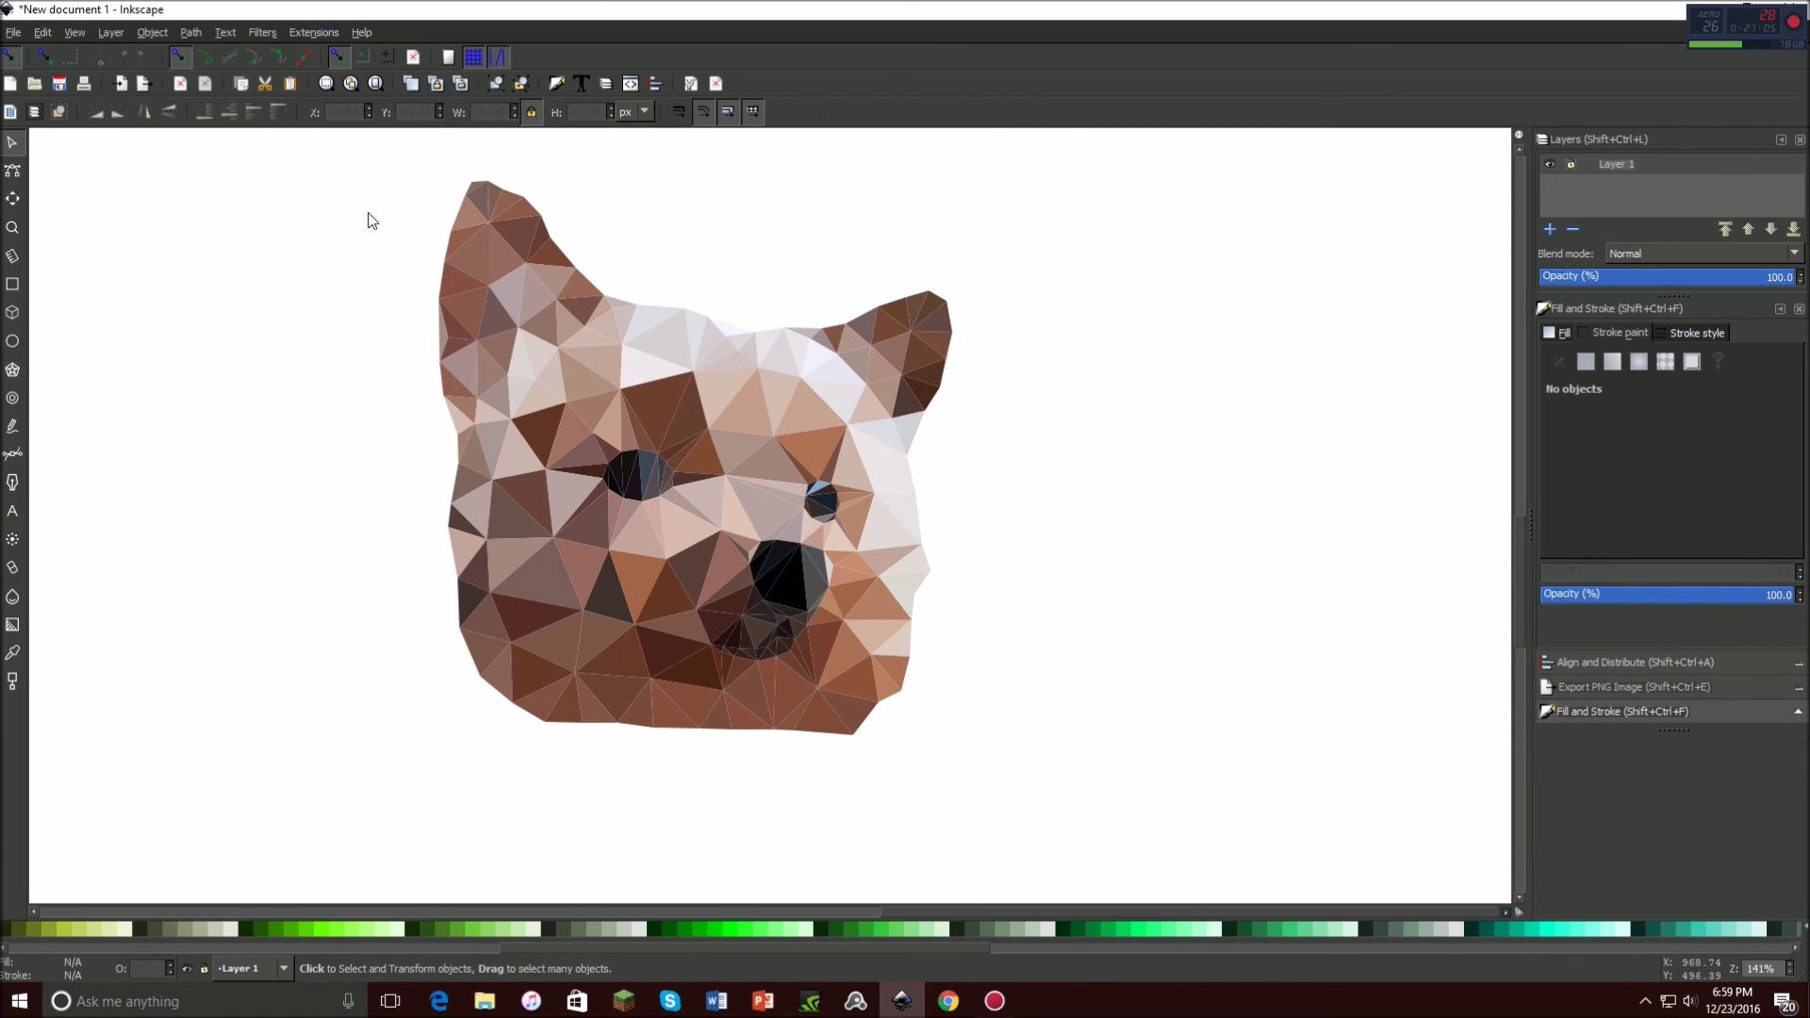
mouse_move(317, 144)
mouse_down()
mouse_move(626, 465)
mouse_move(1075, 811)
mouse_move(1091, 844)
mouse_up()
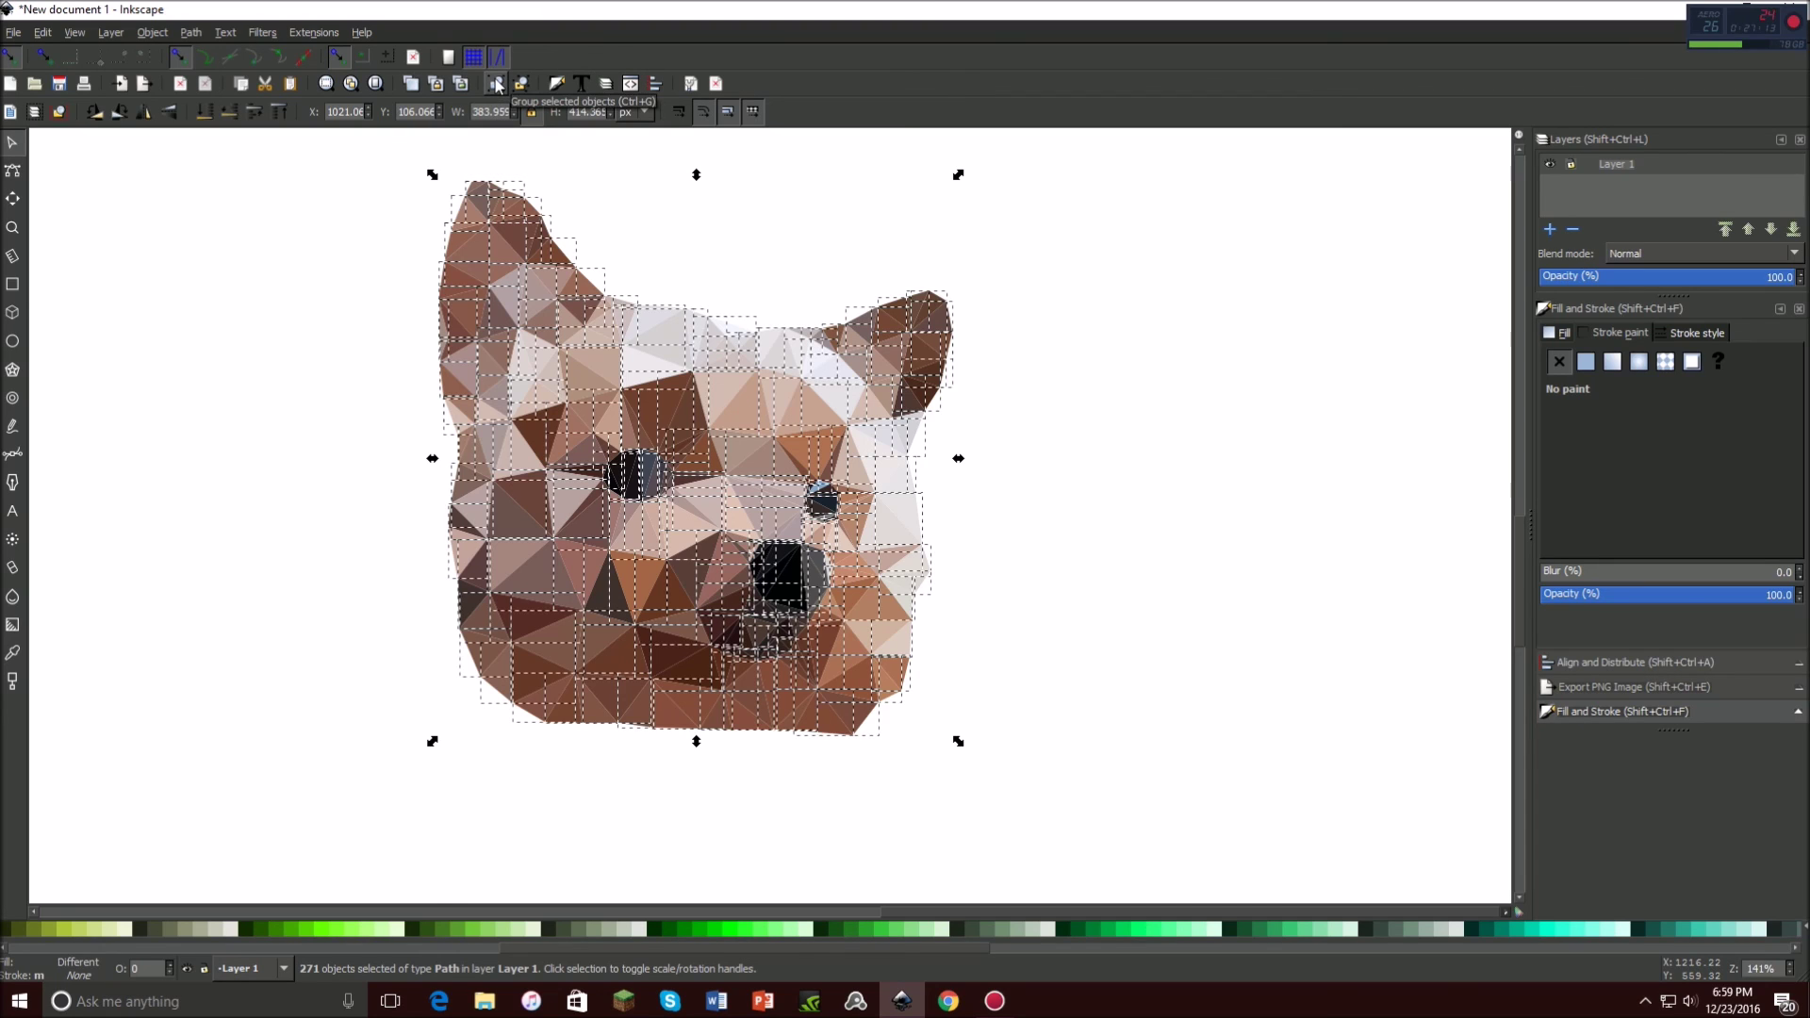
click(1225, 352)
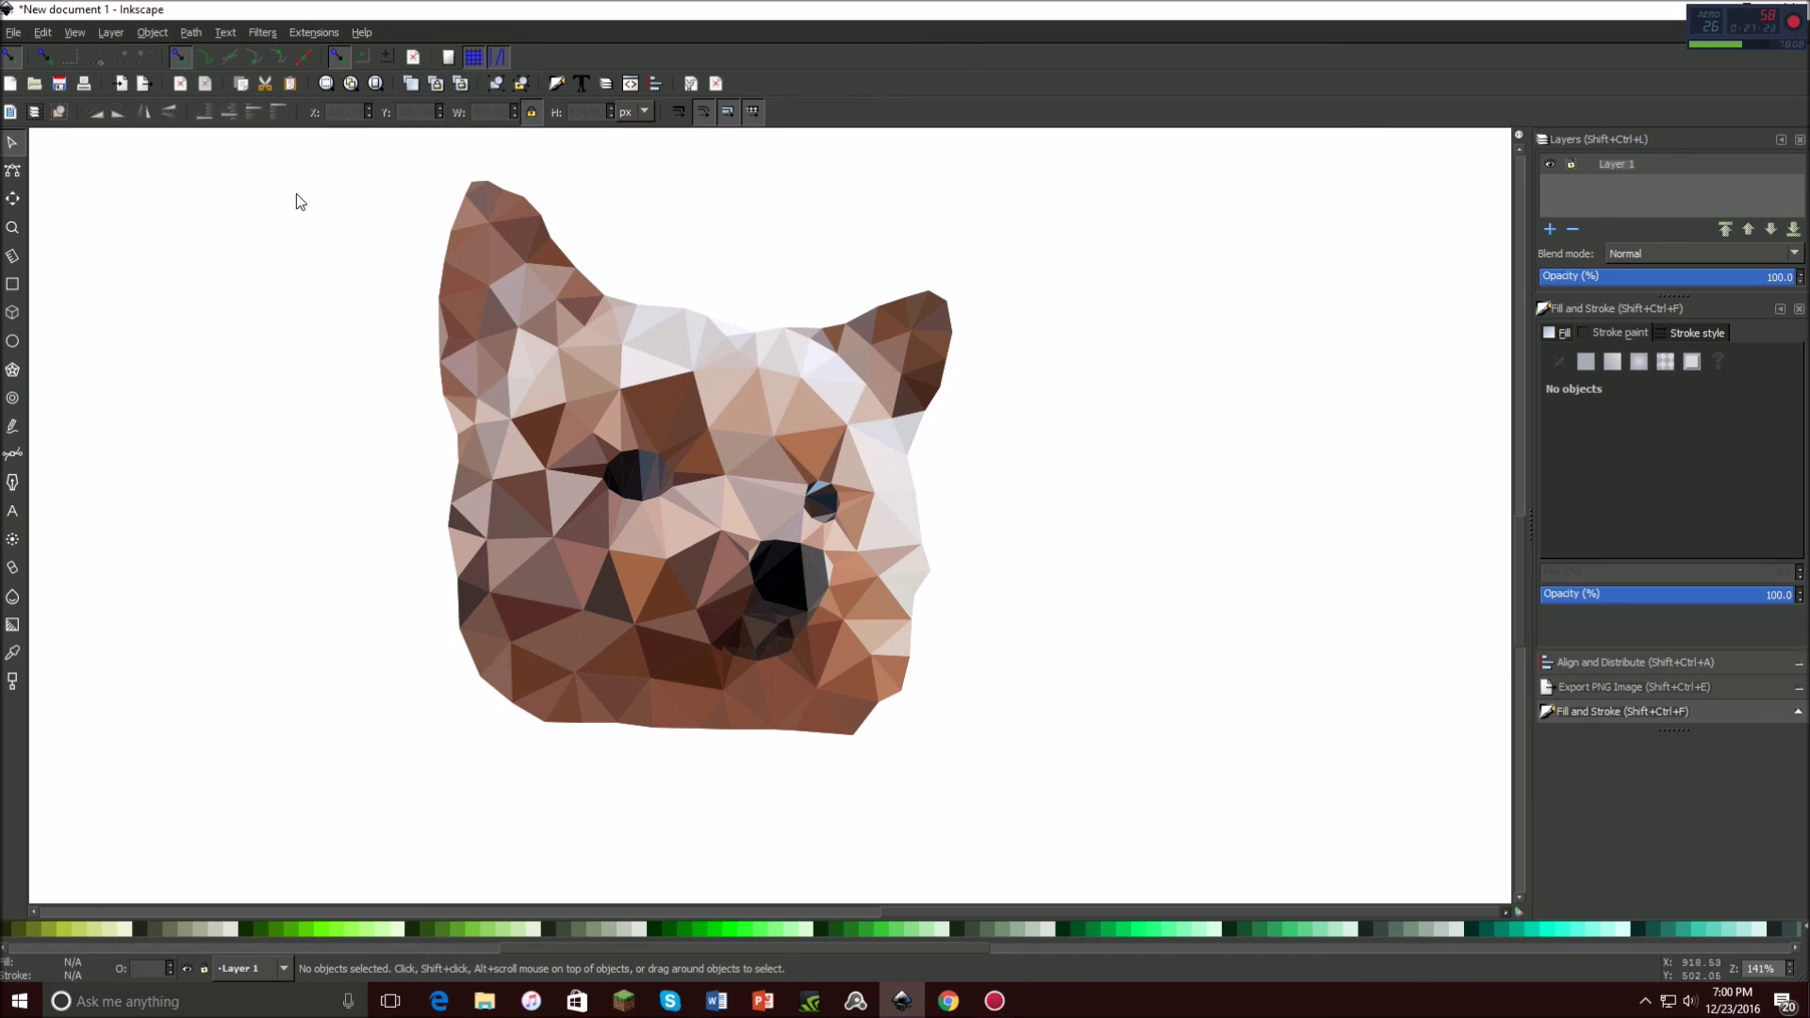
drag(347, 143, 1086, 835)
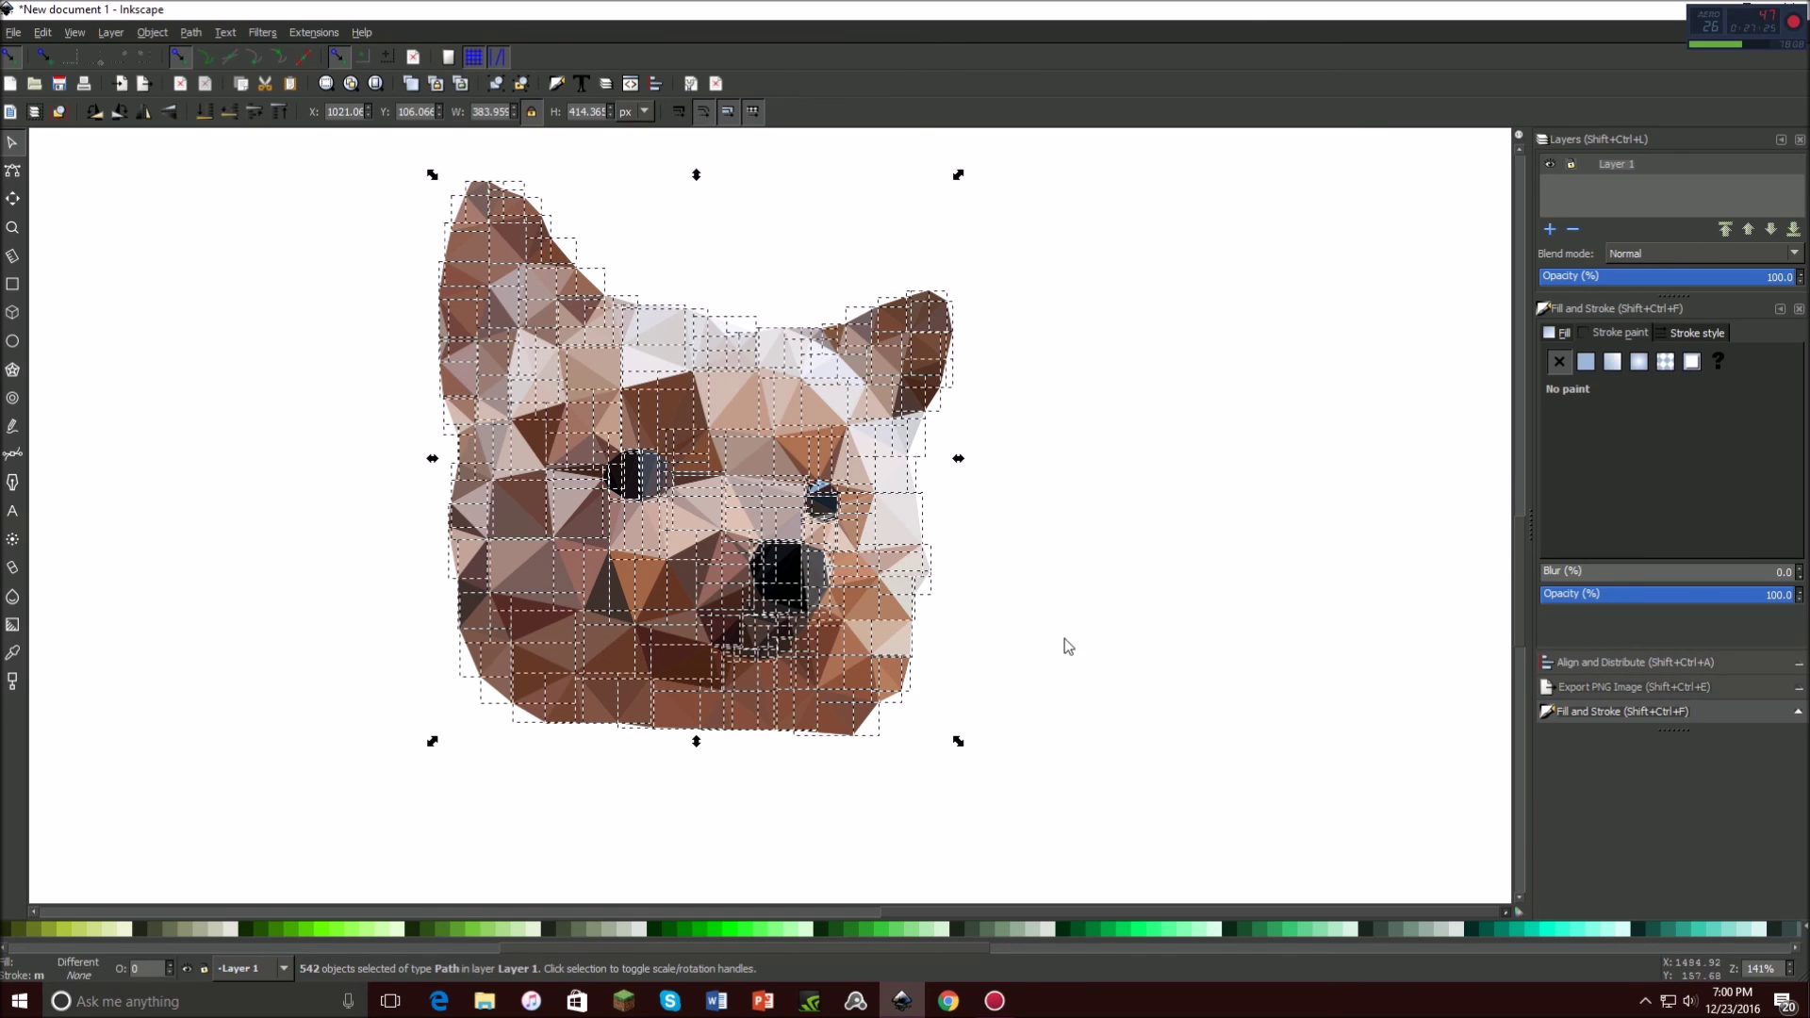
click(1157, 592)
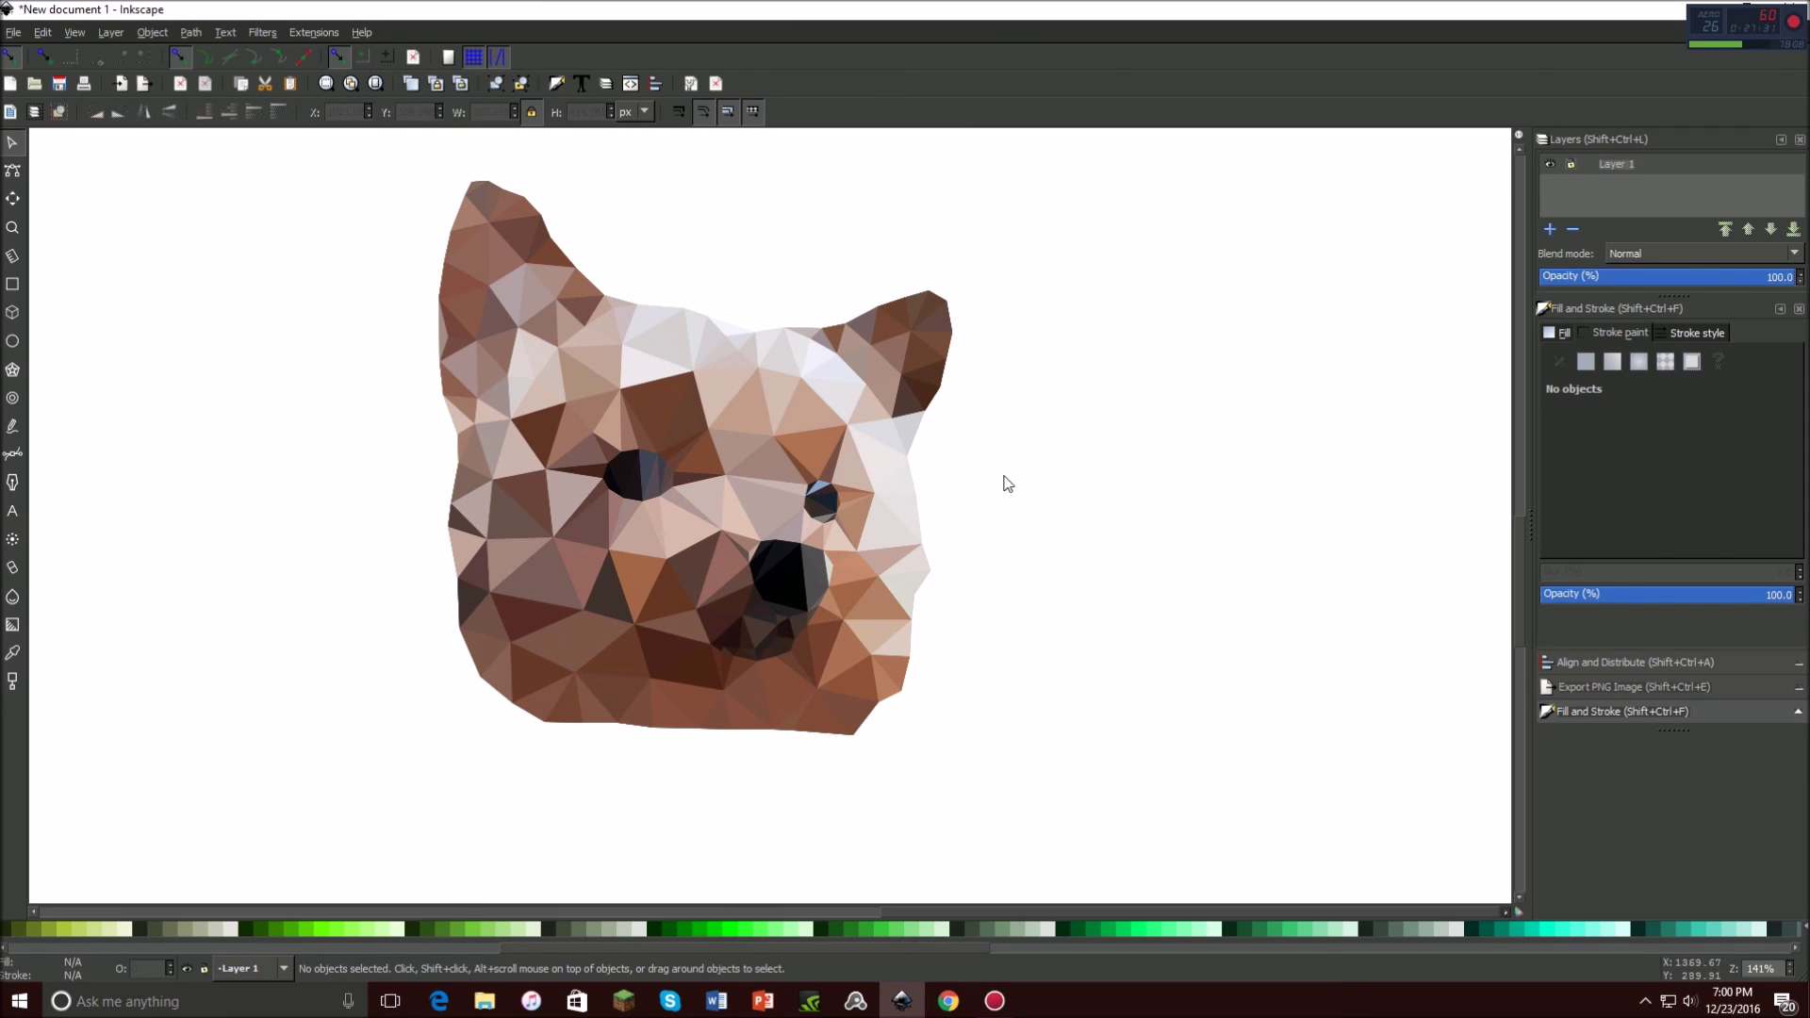
Select all the stacked triangles of the dog's head, group them into one object and clear the selection.
drag(365, 150, 1201, 860)
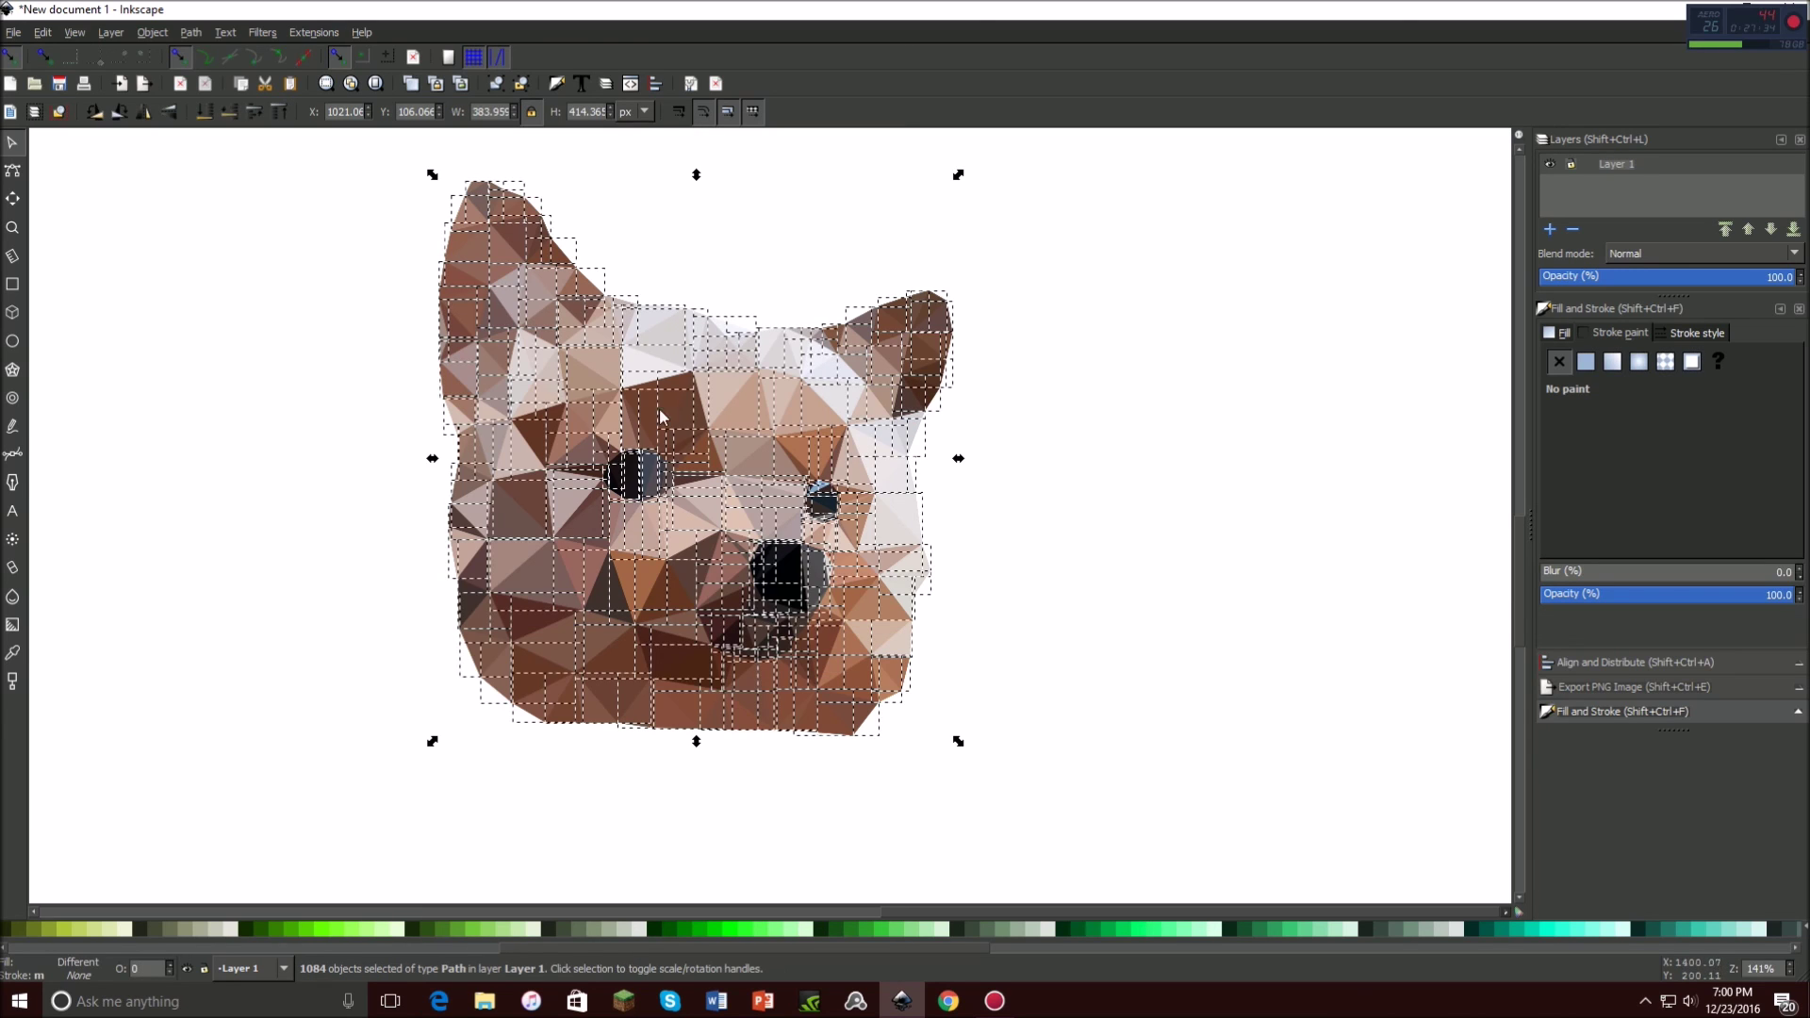
click(500, 83)
click(1127, 483)
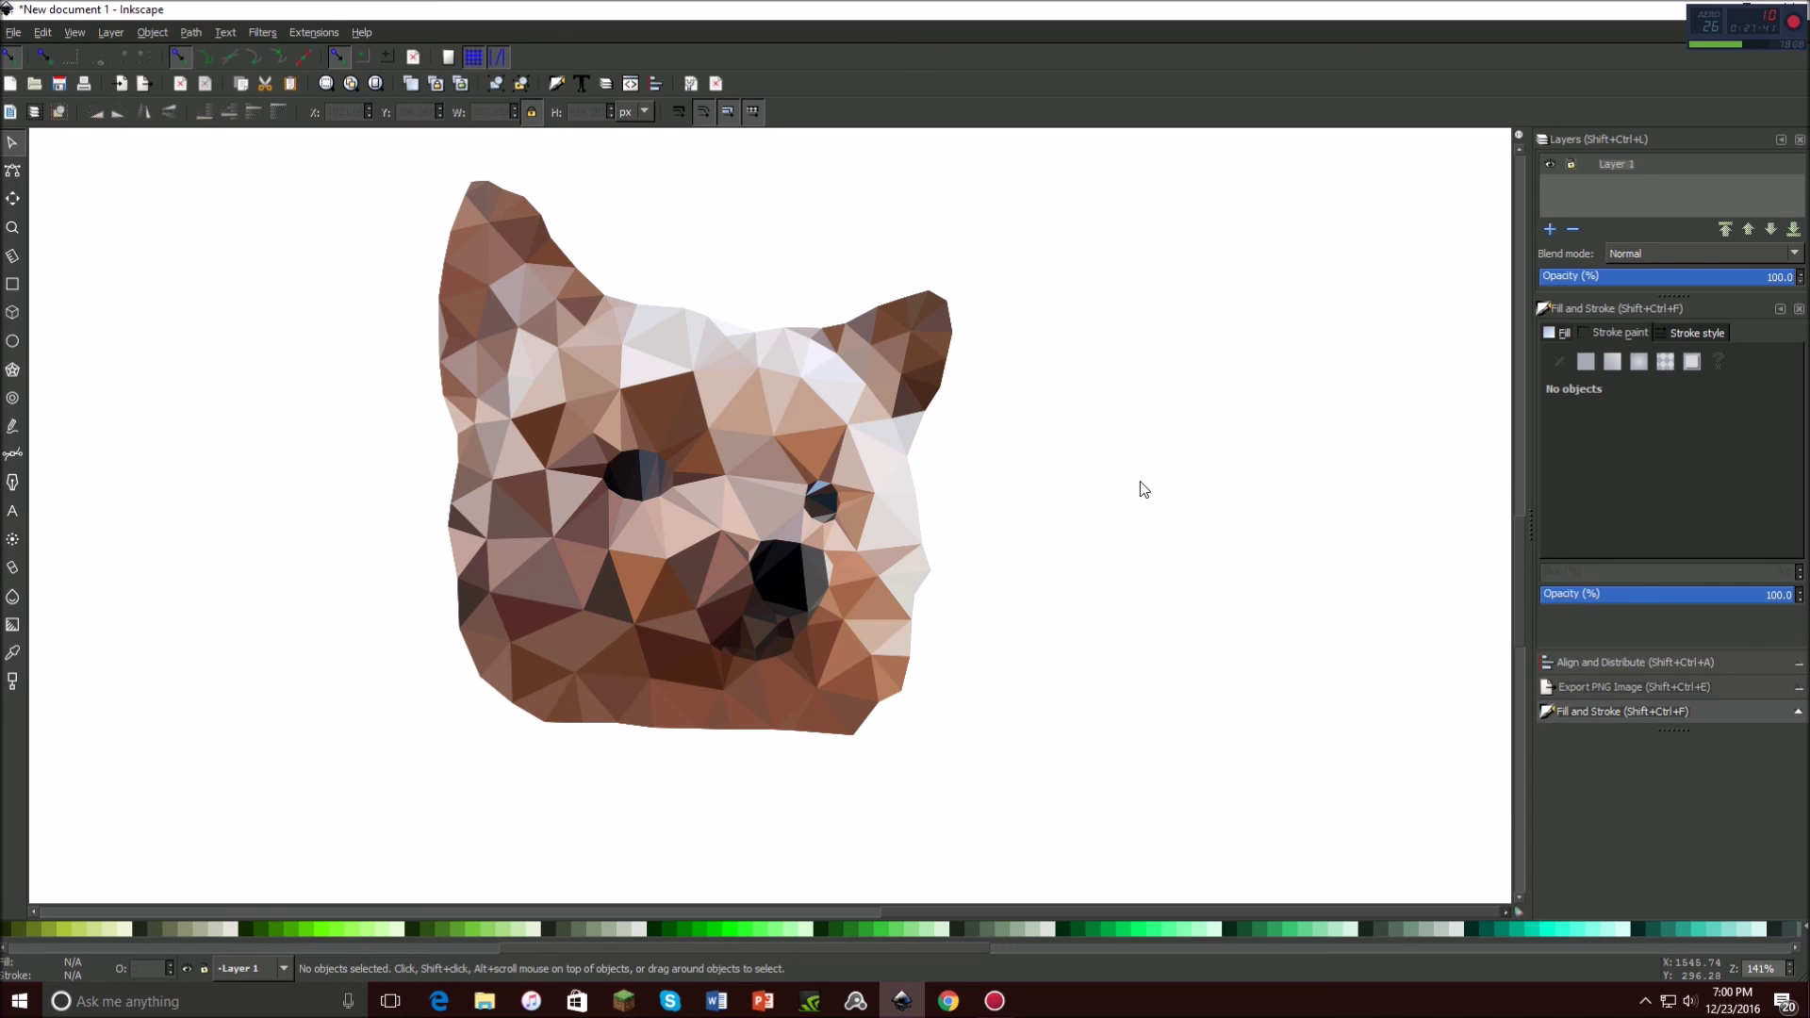
Shrink the window aside to view the low-poly portrait on the desktop wallpaper, and maximize it again.
drag(790, 7, 1490, 299)
scroll(1418, 490, down, 4)
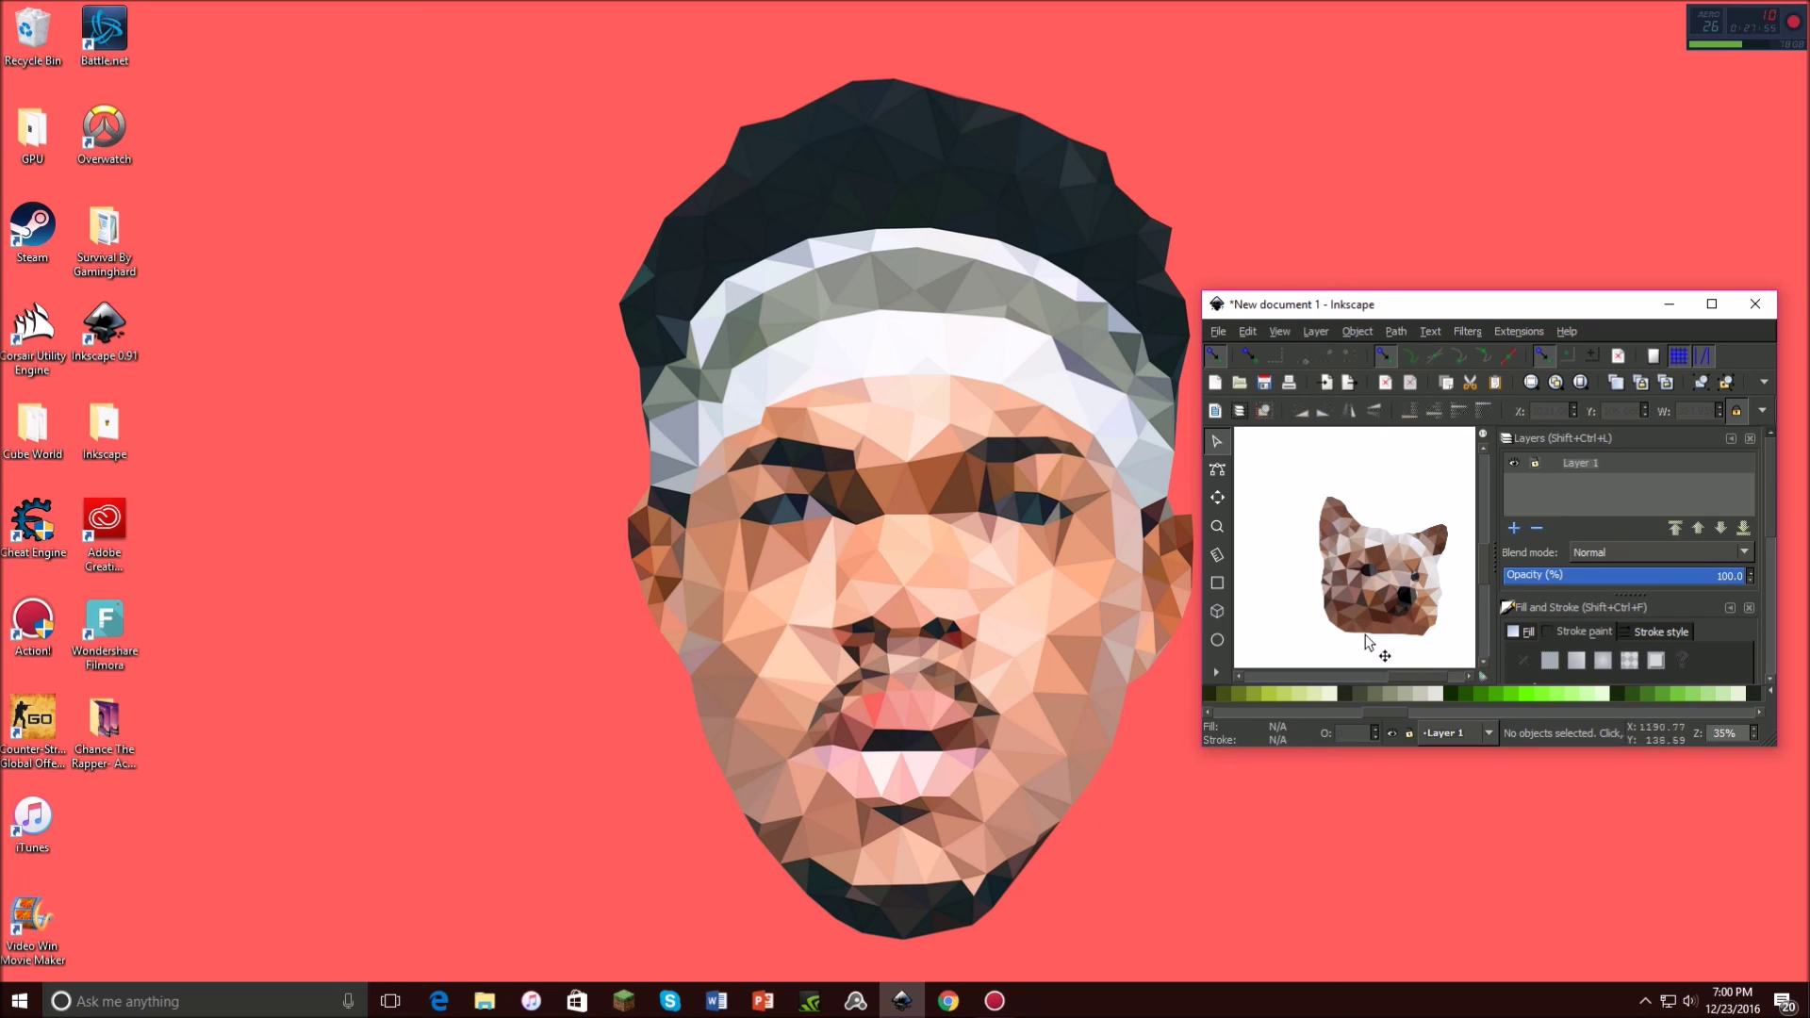
click(1712, 303)
ctrl+scroll(808, 615, up, 4)
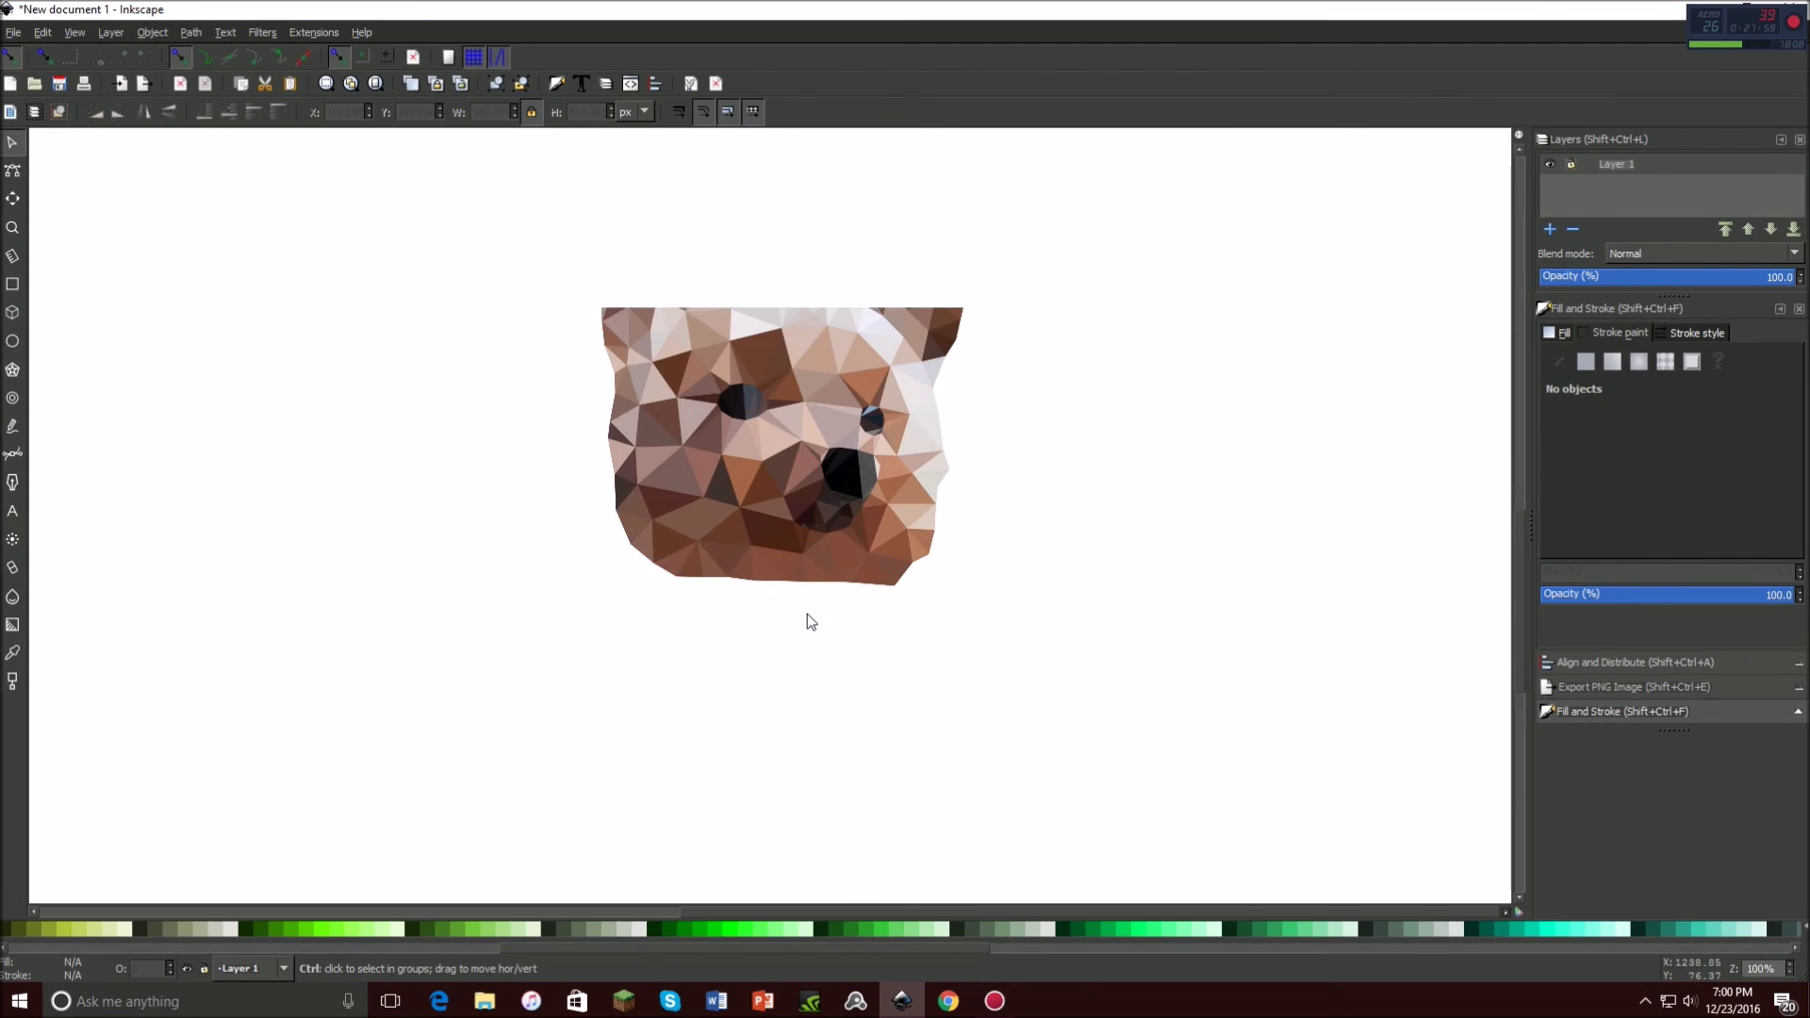
scroll(807, 522, up, 2)
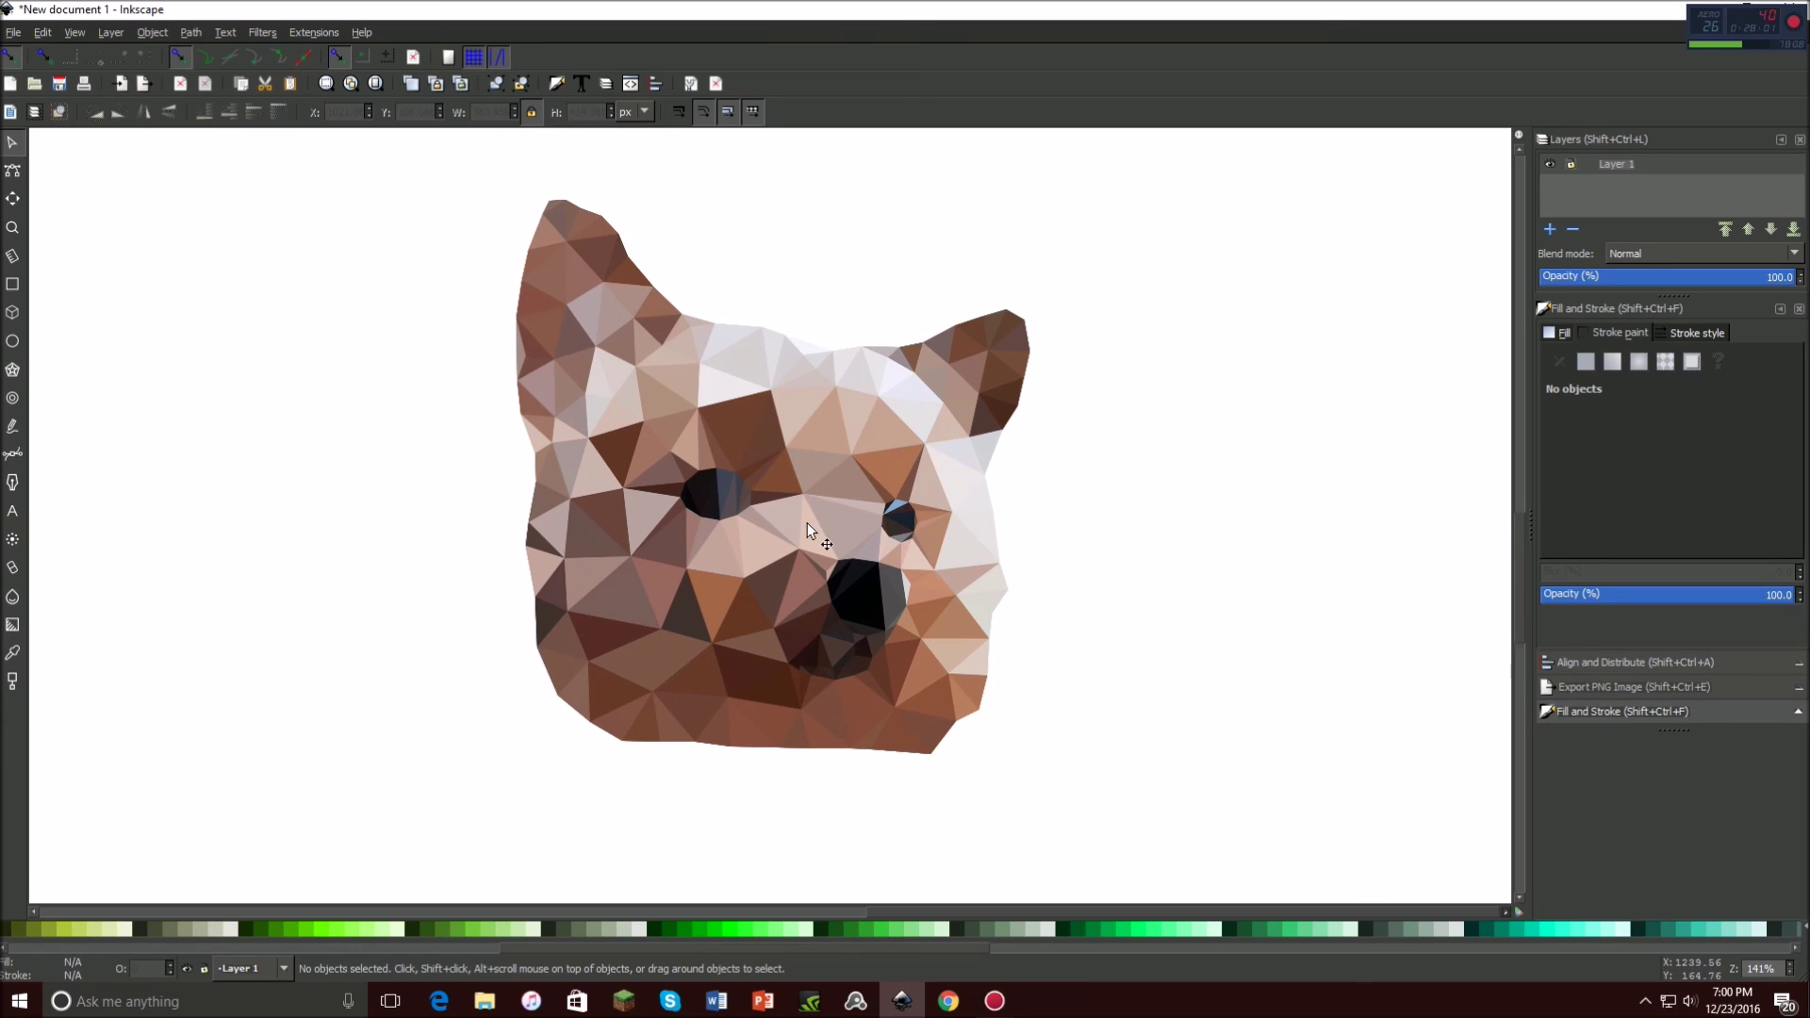
Export the drawing as a PNG image named "hugo low poly" in the Documents folder.
click(13, 33)
mouse_move(42, 32)
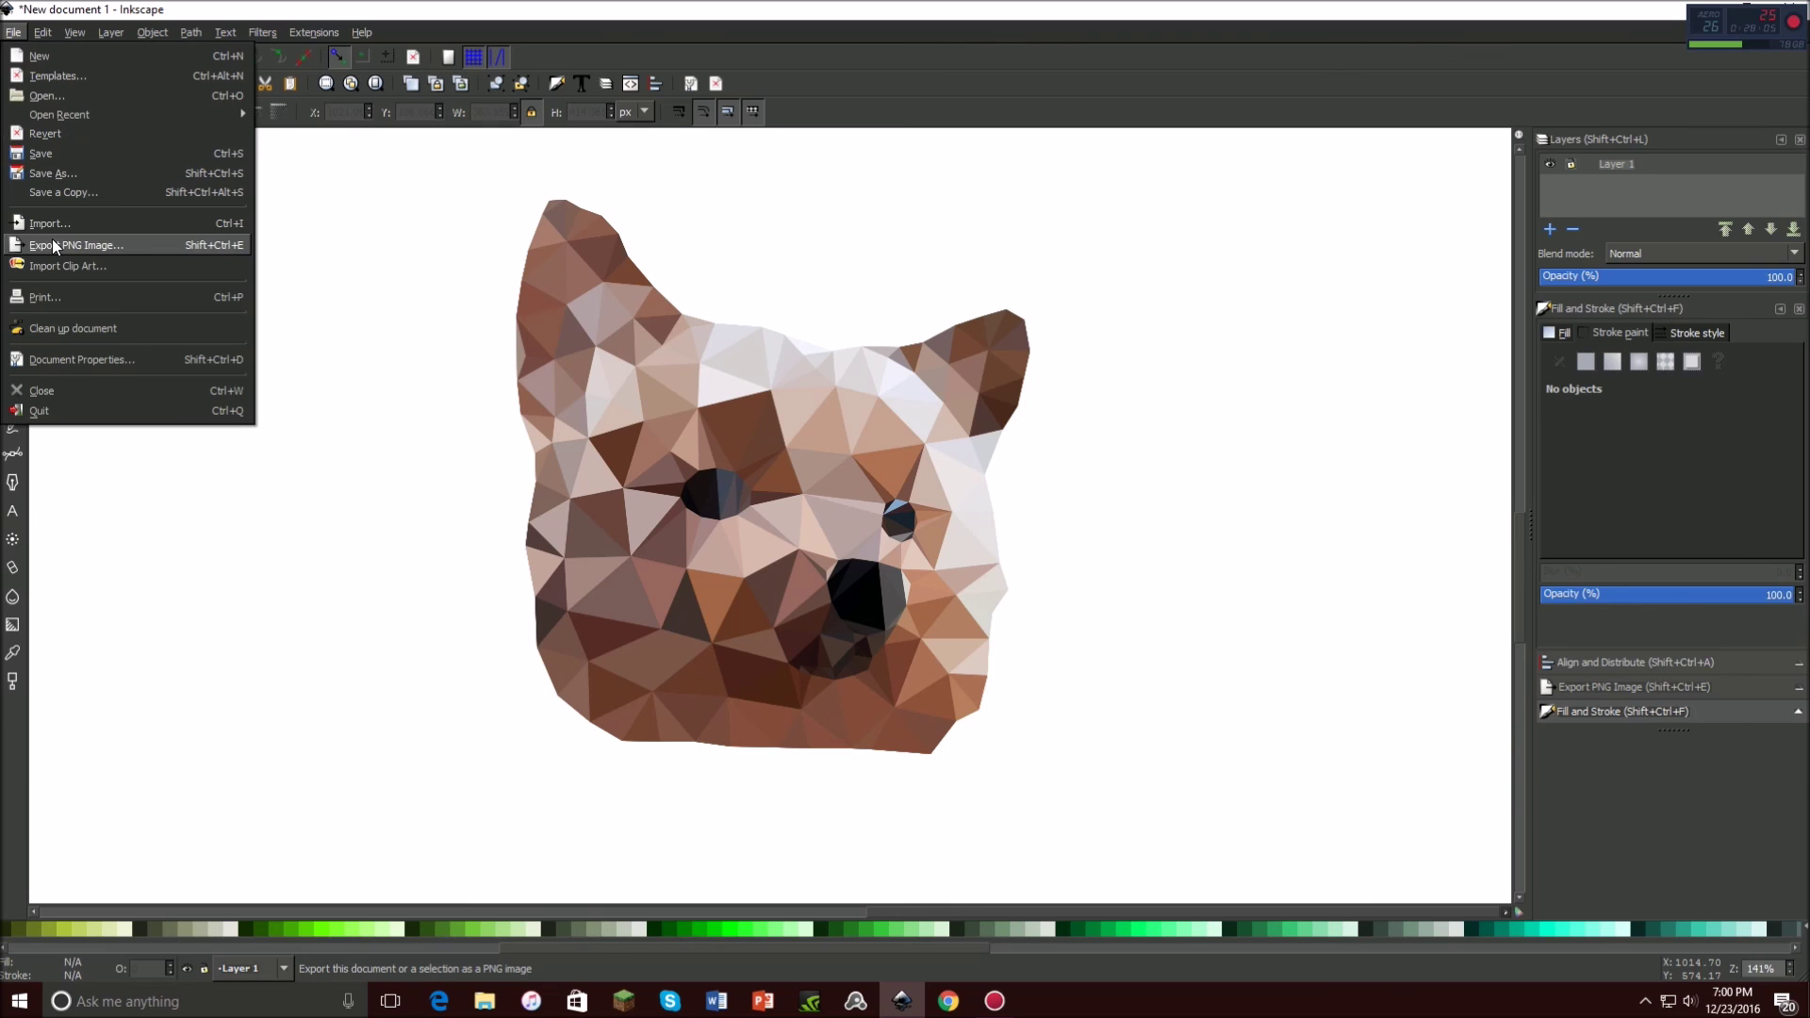
click(54, 239)
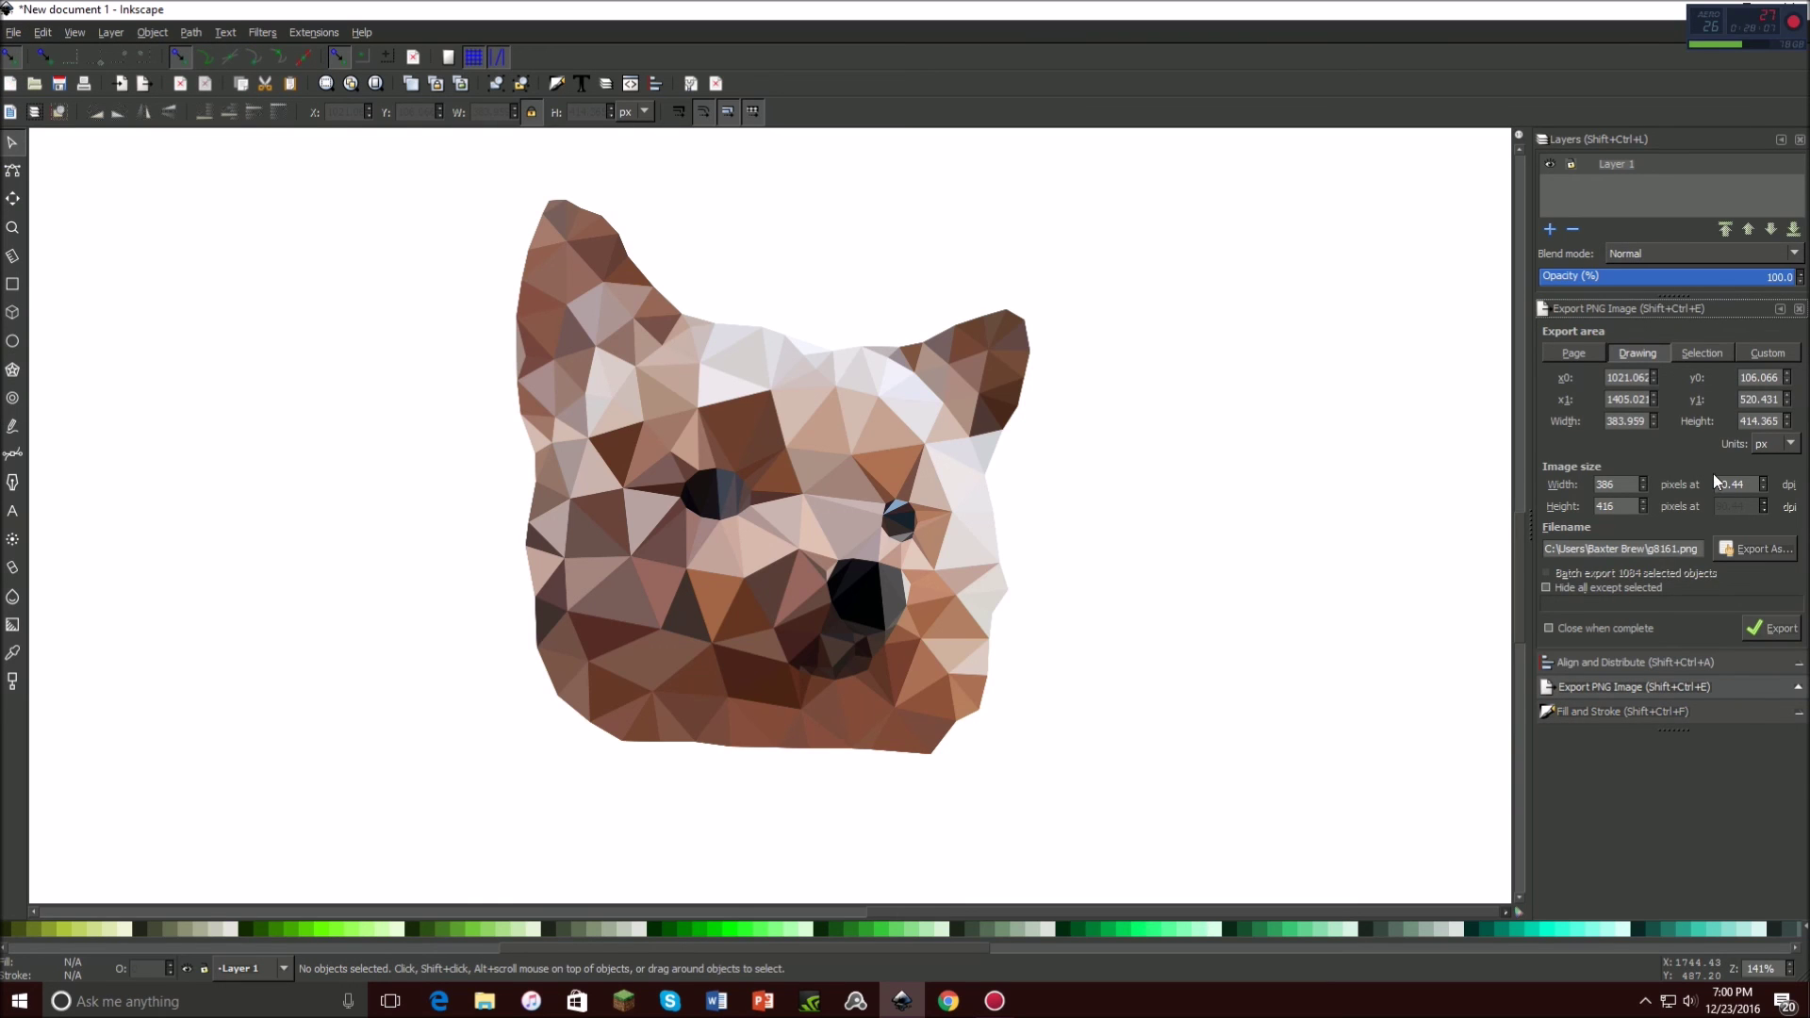
click(1724, 558)
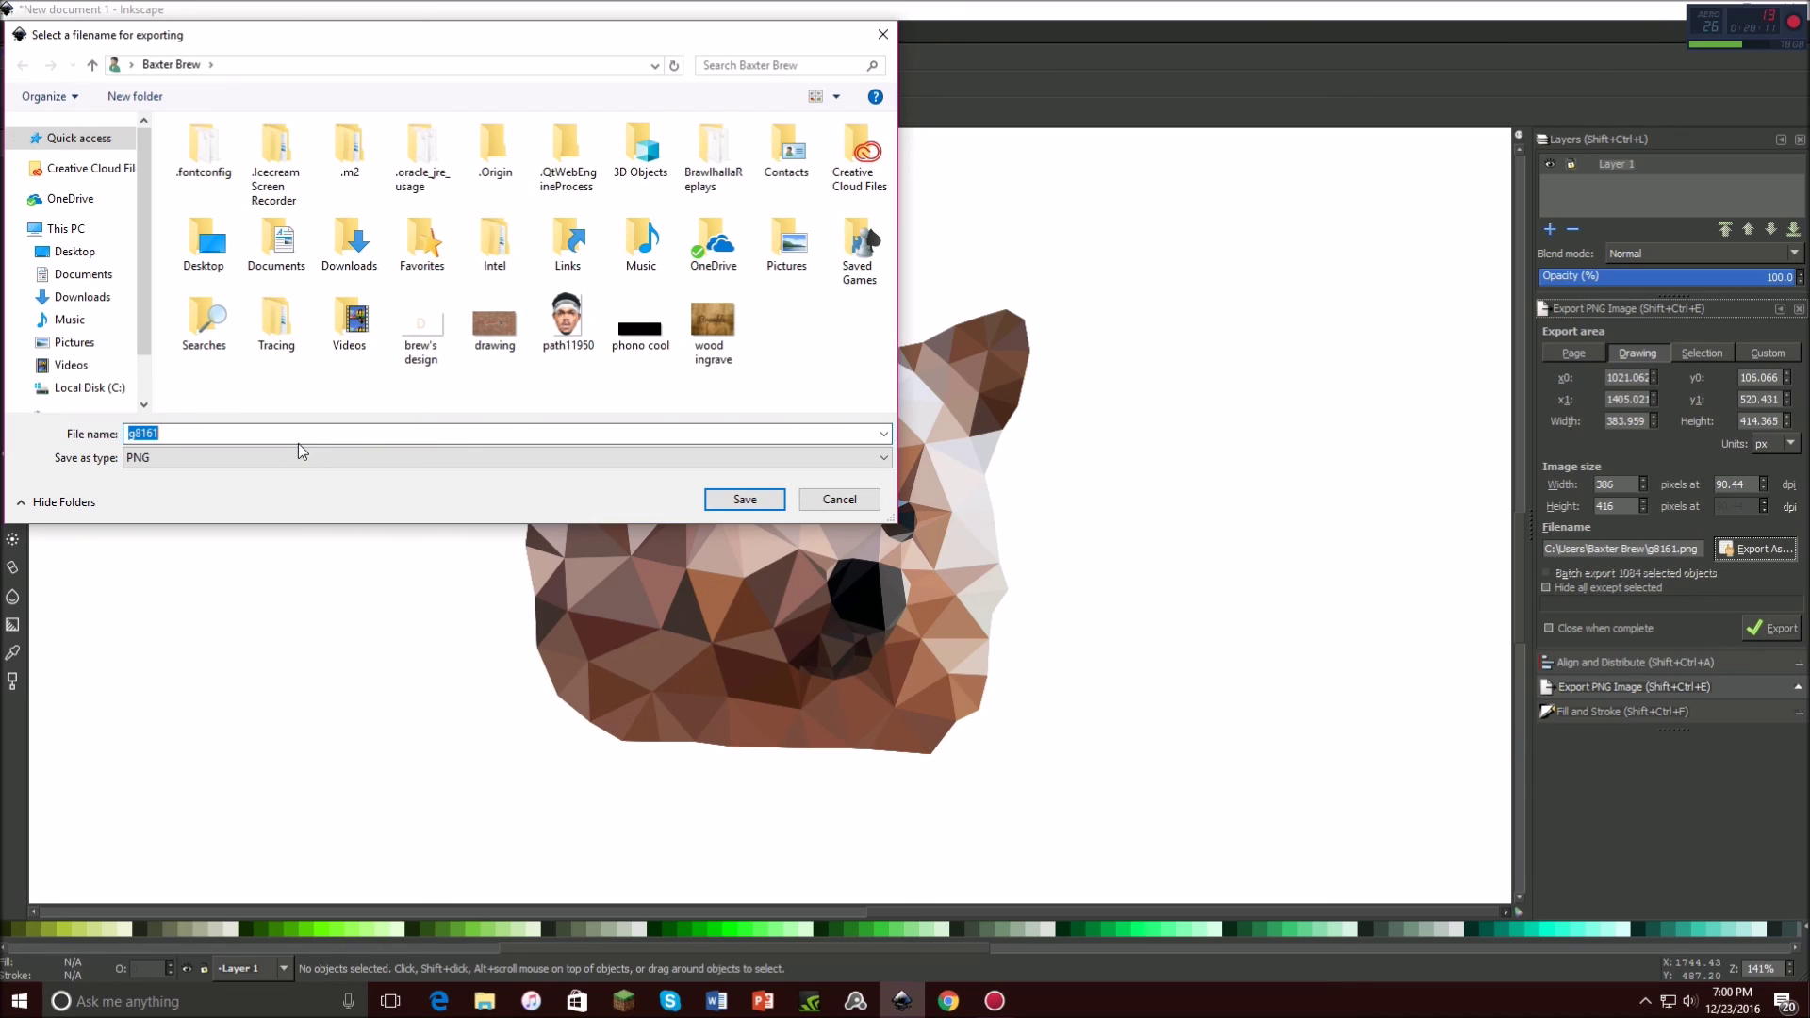
text(hugo)
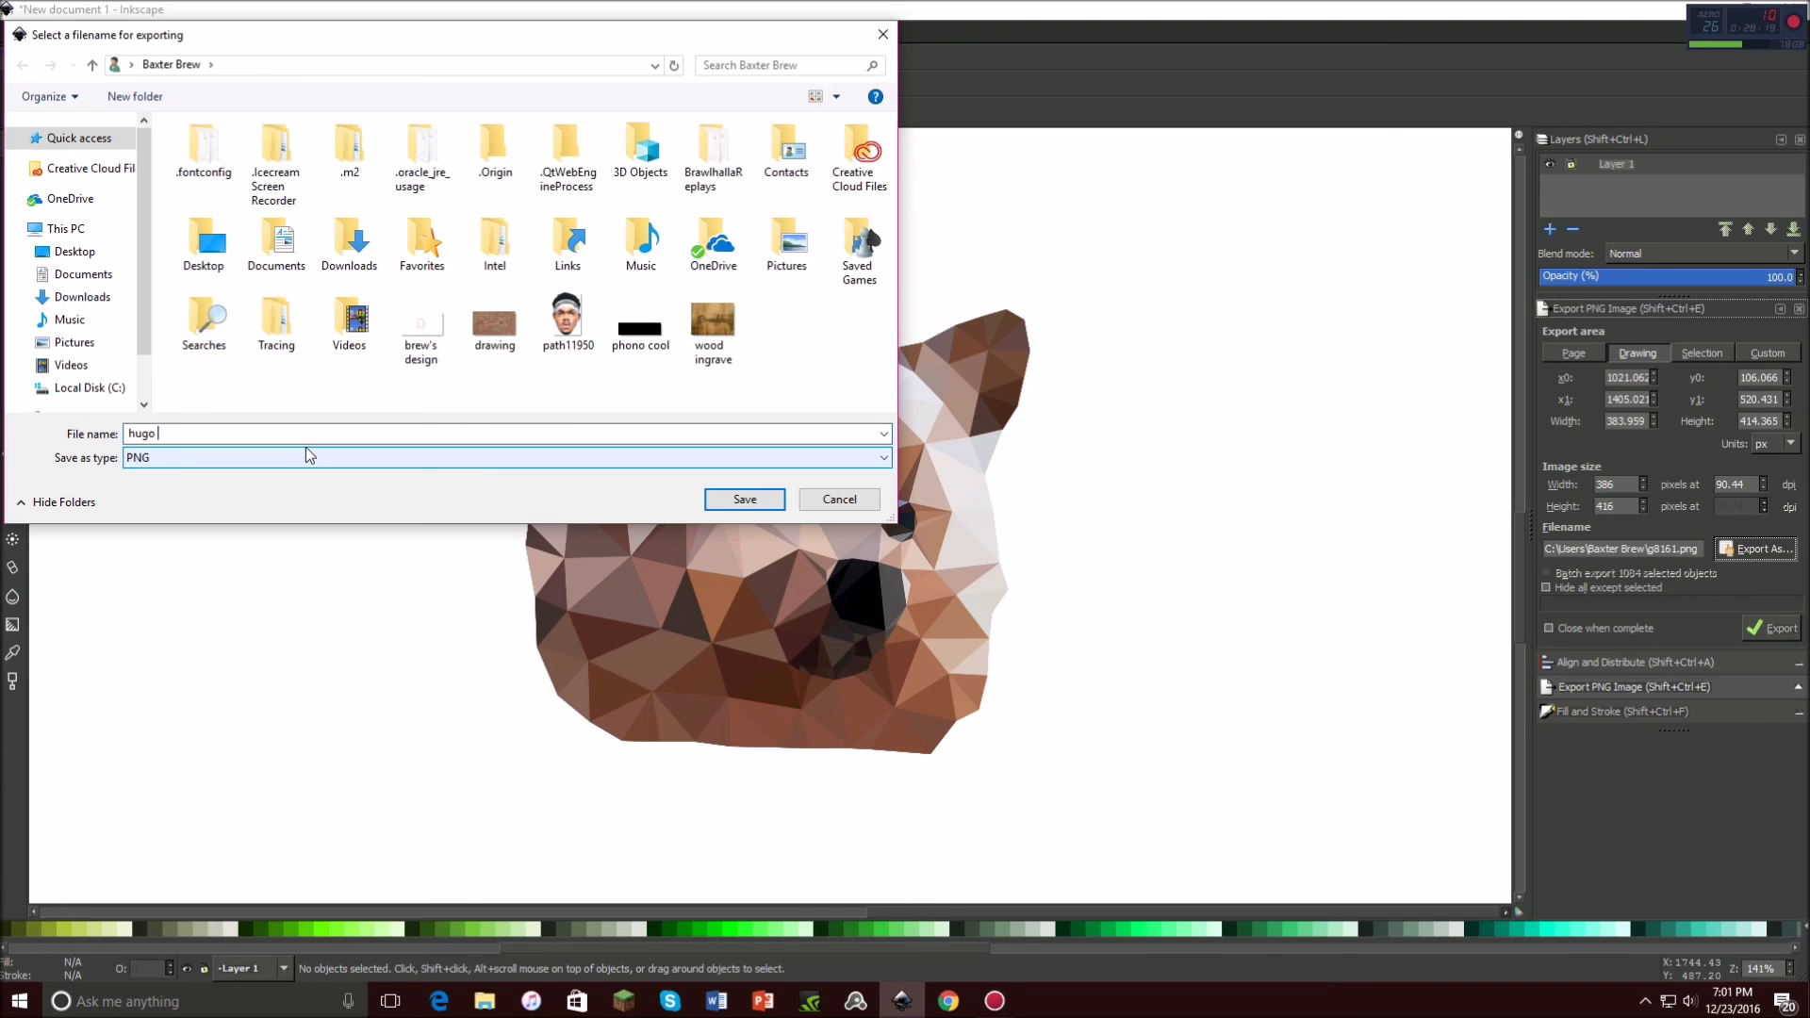
text(low poly)
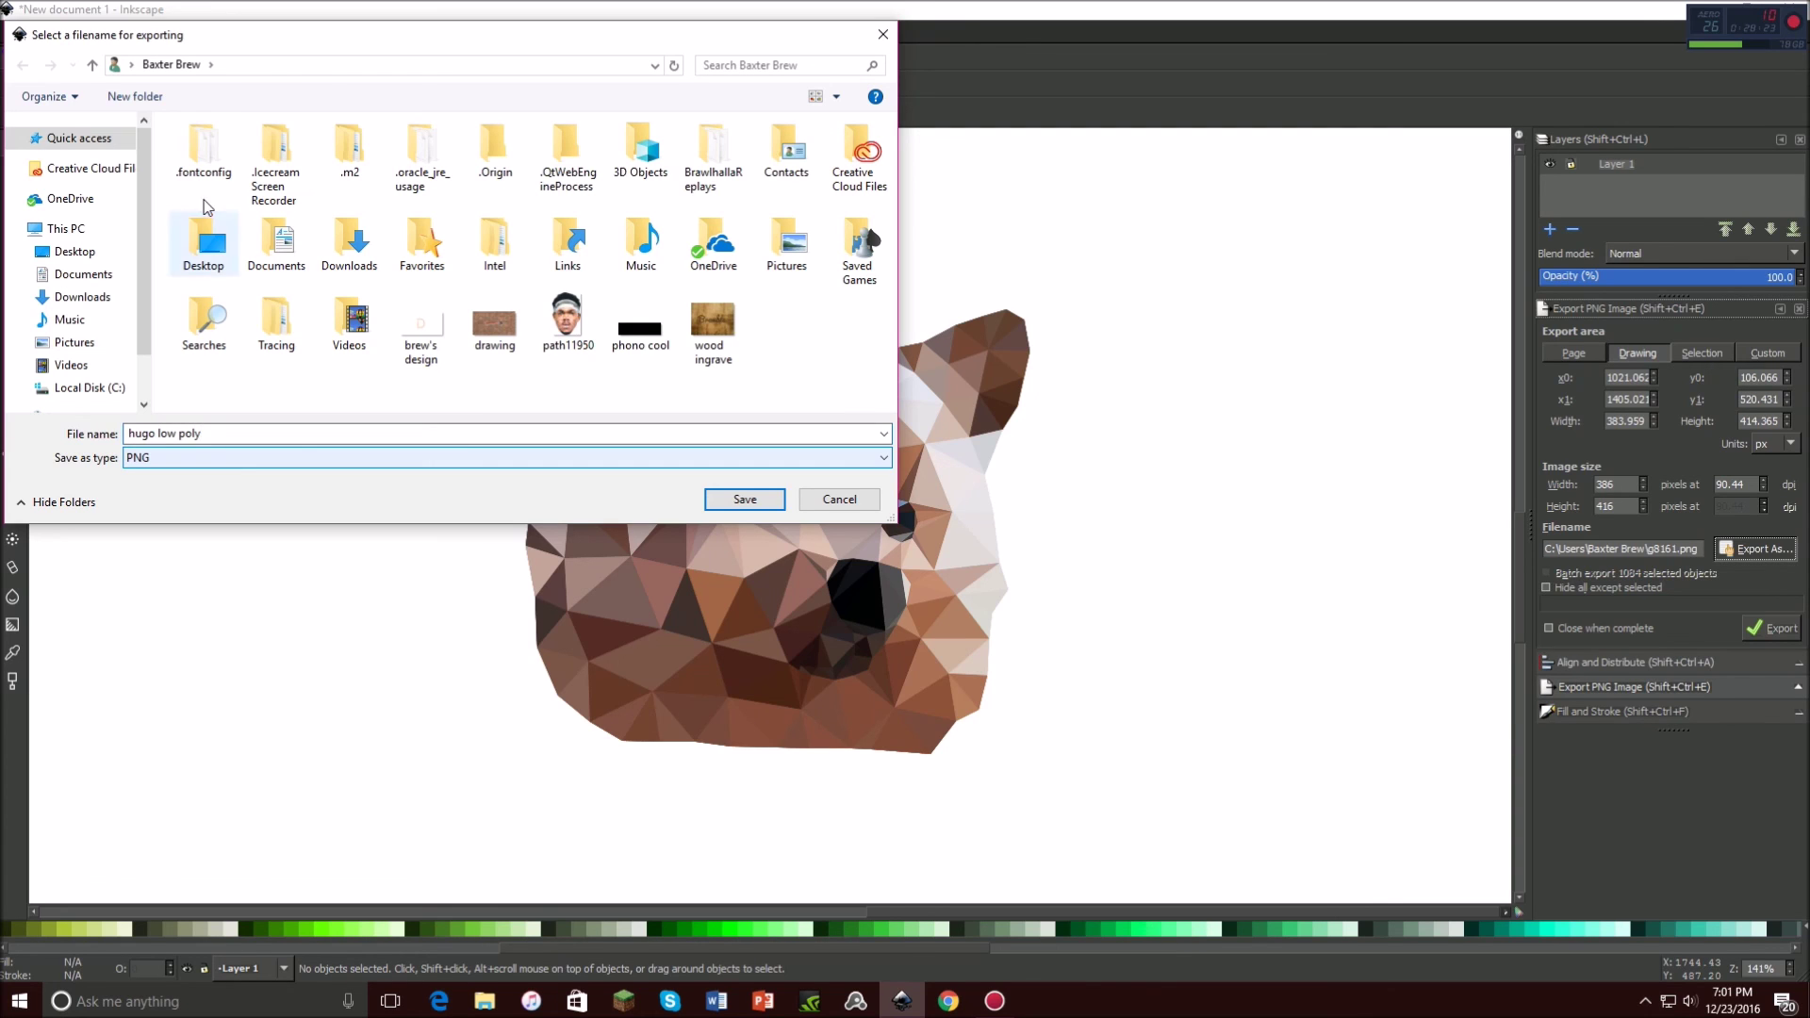
click(102, 276)
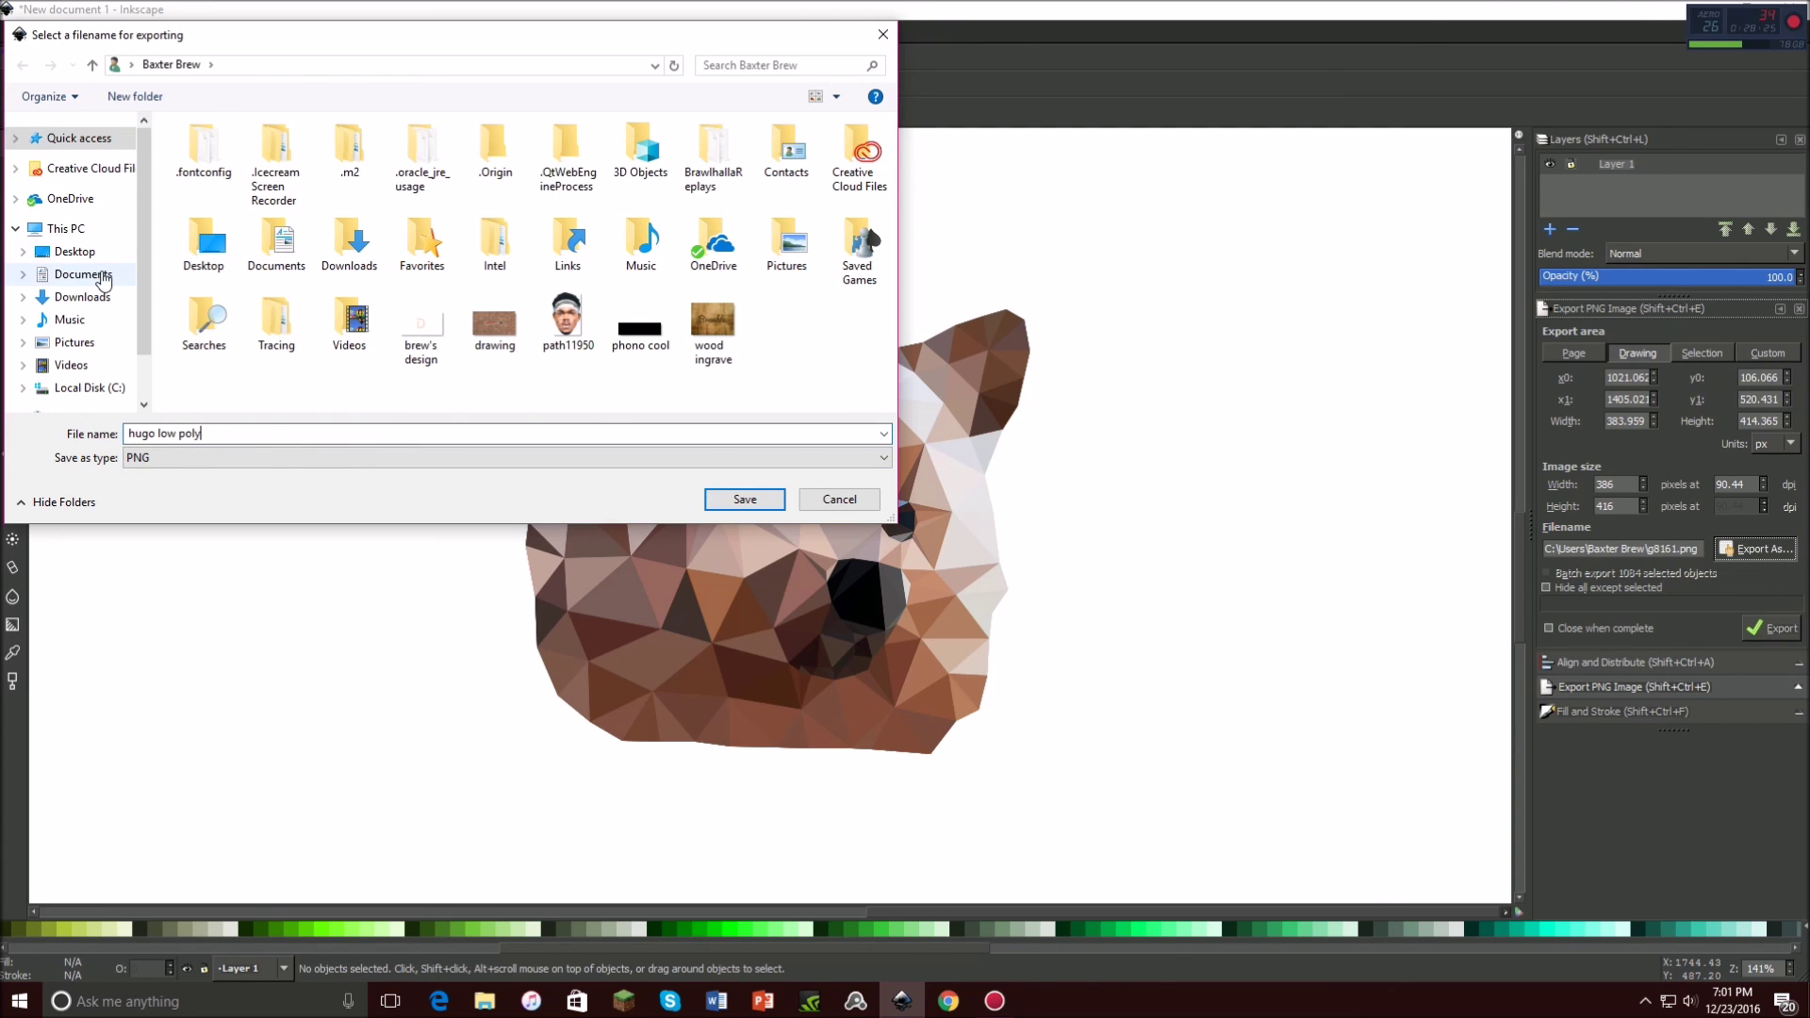
click(744, 499)
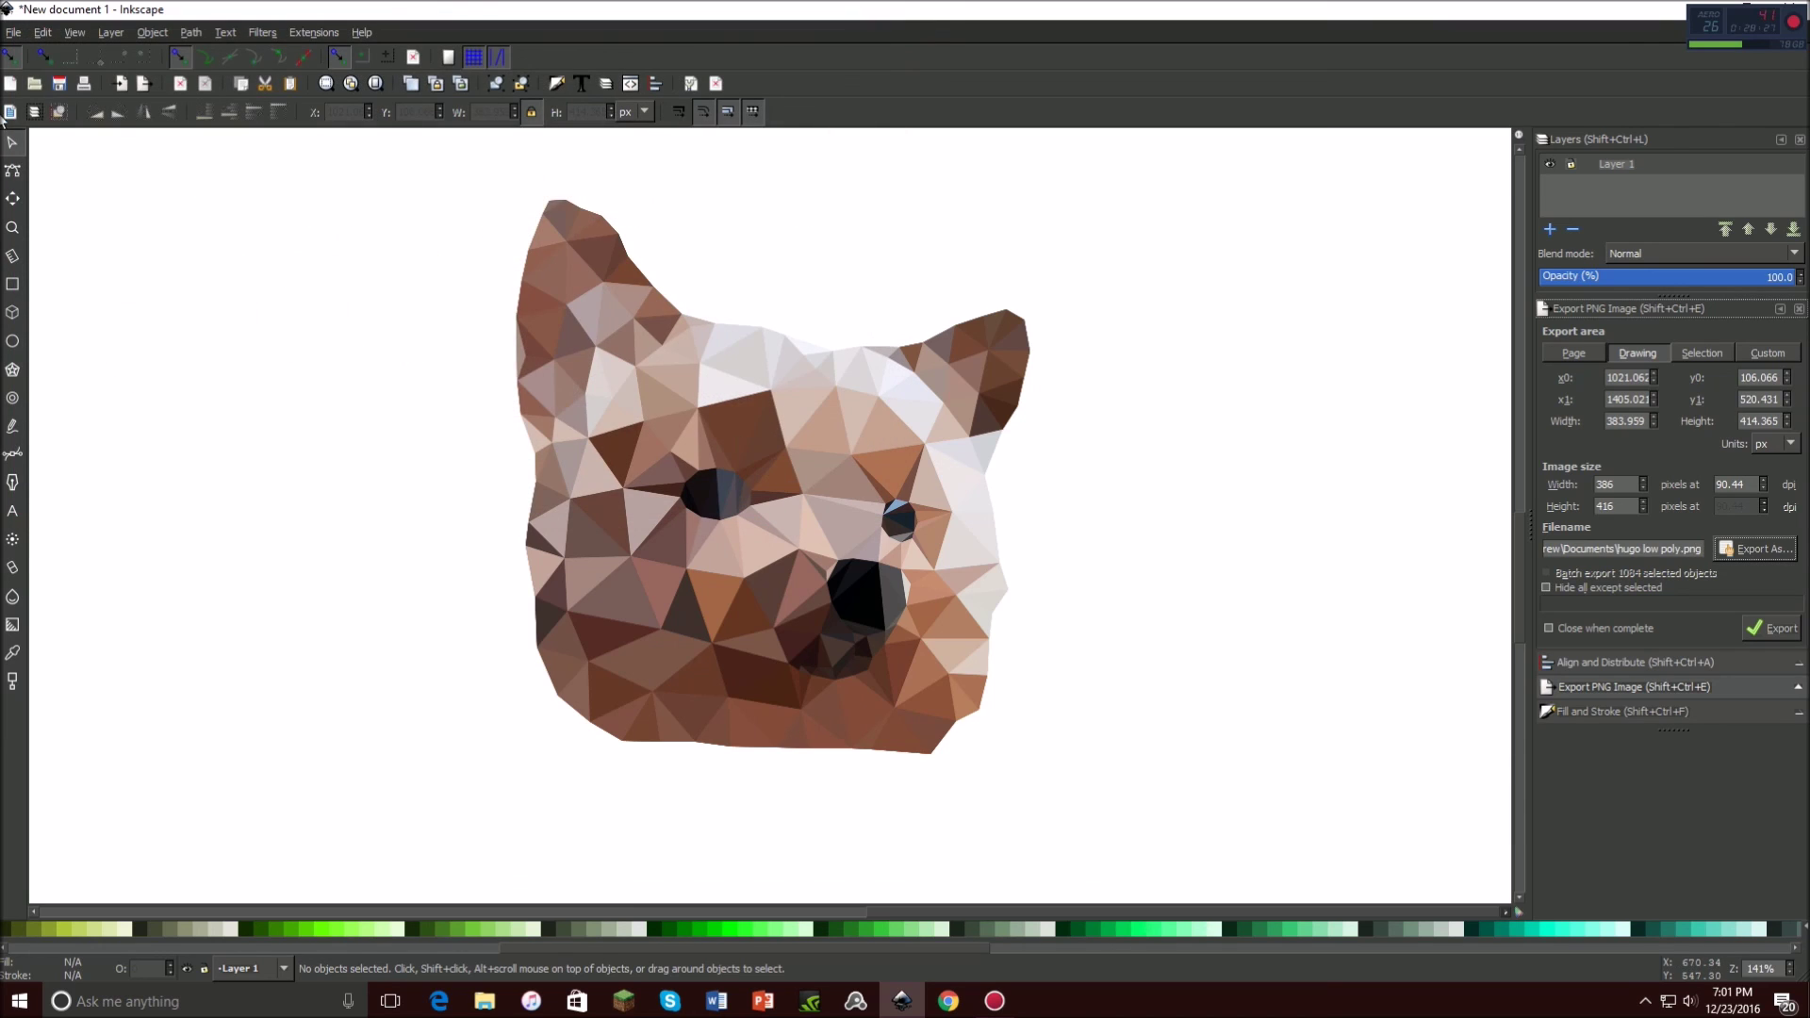
click(1772, 628)
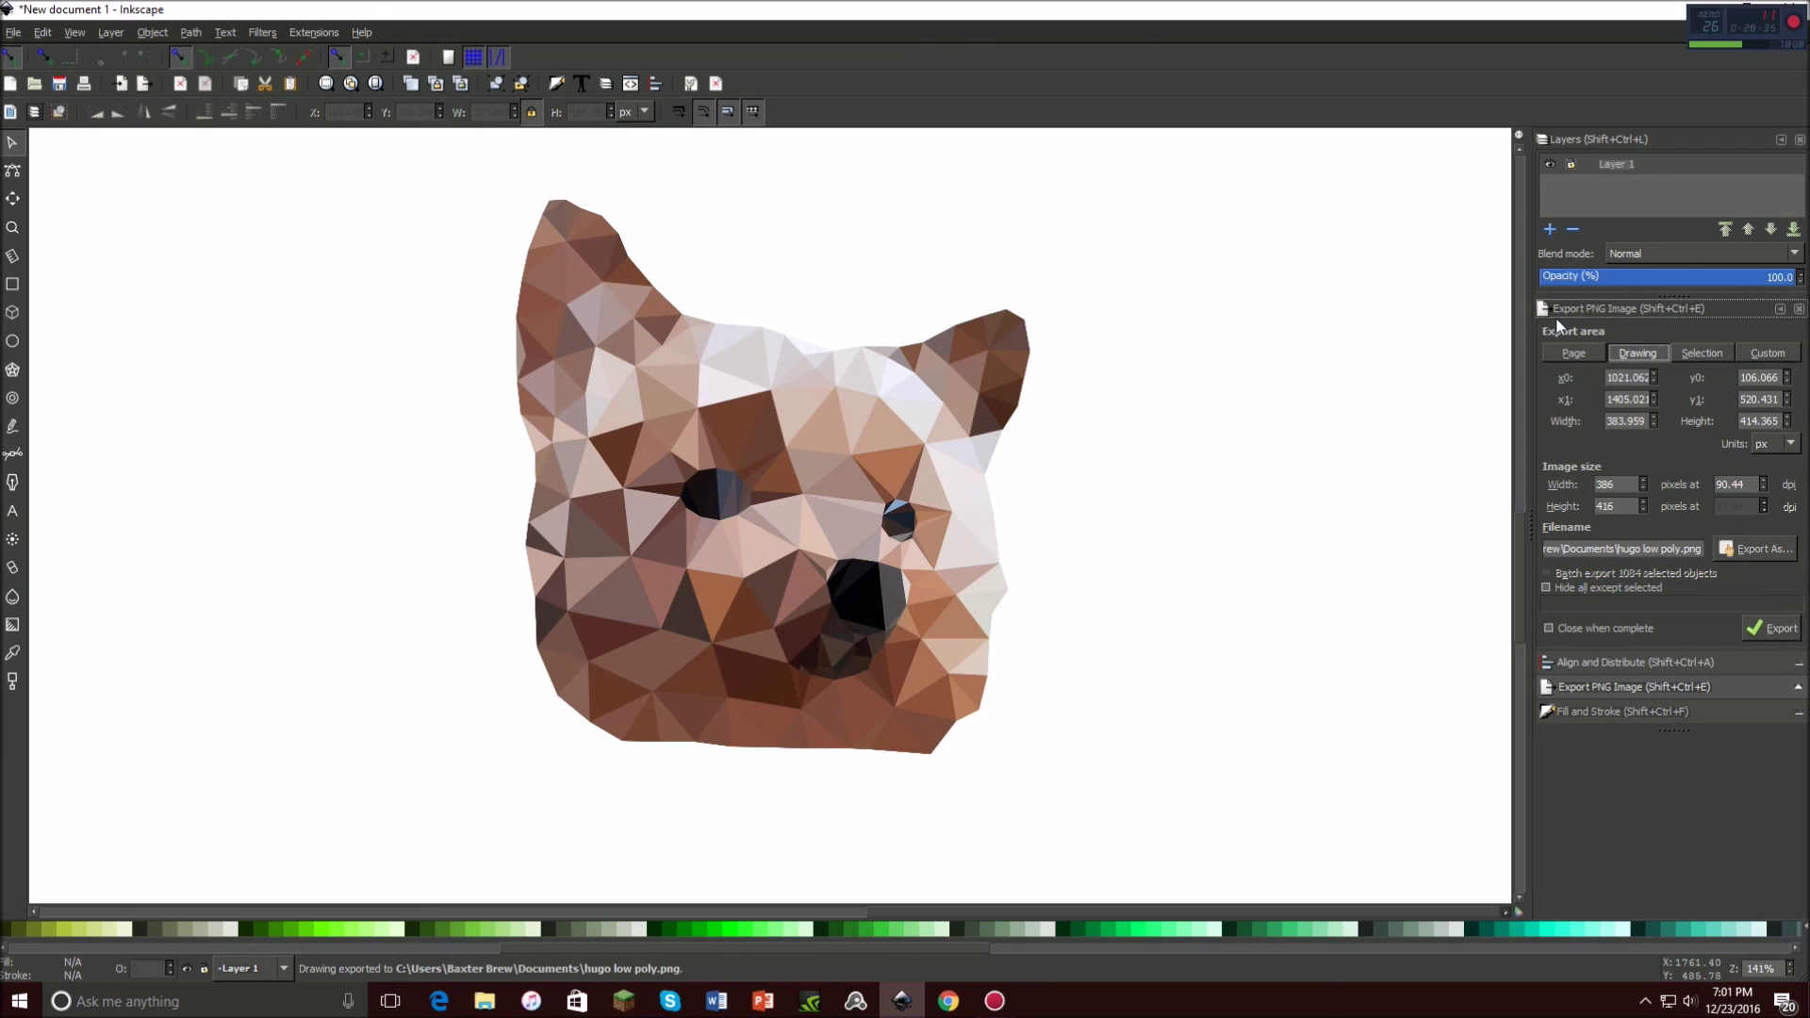
click(1235, 455)
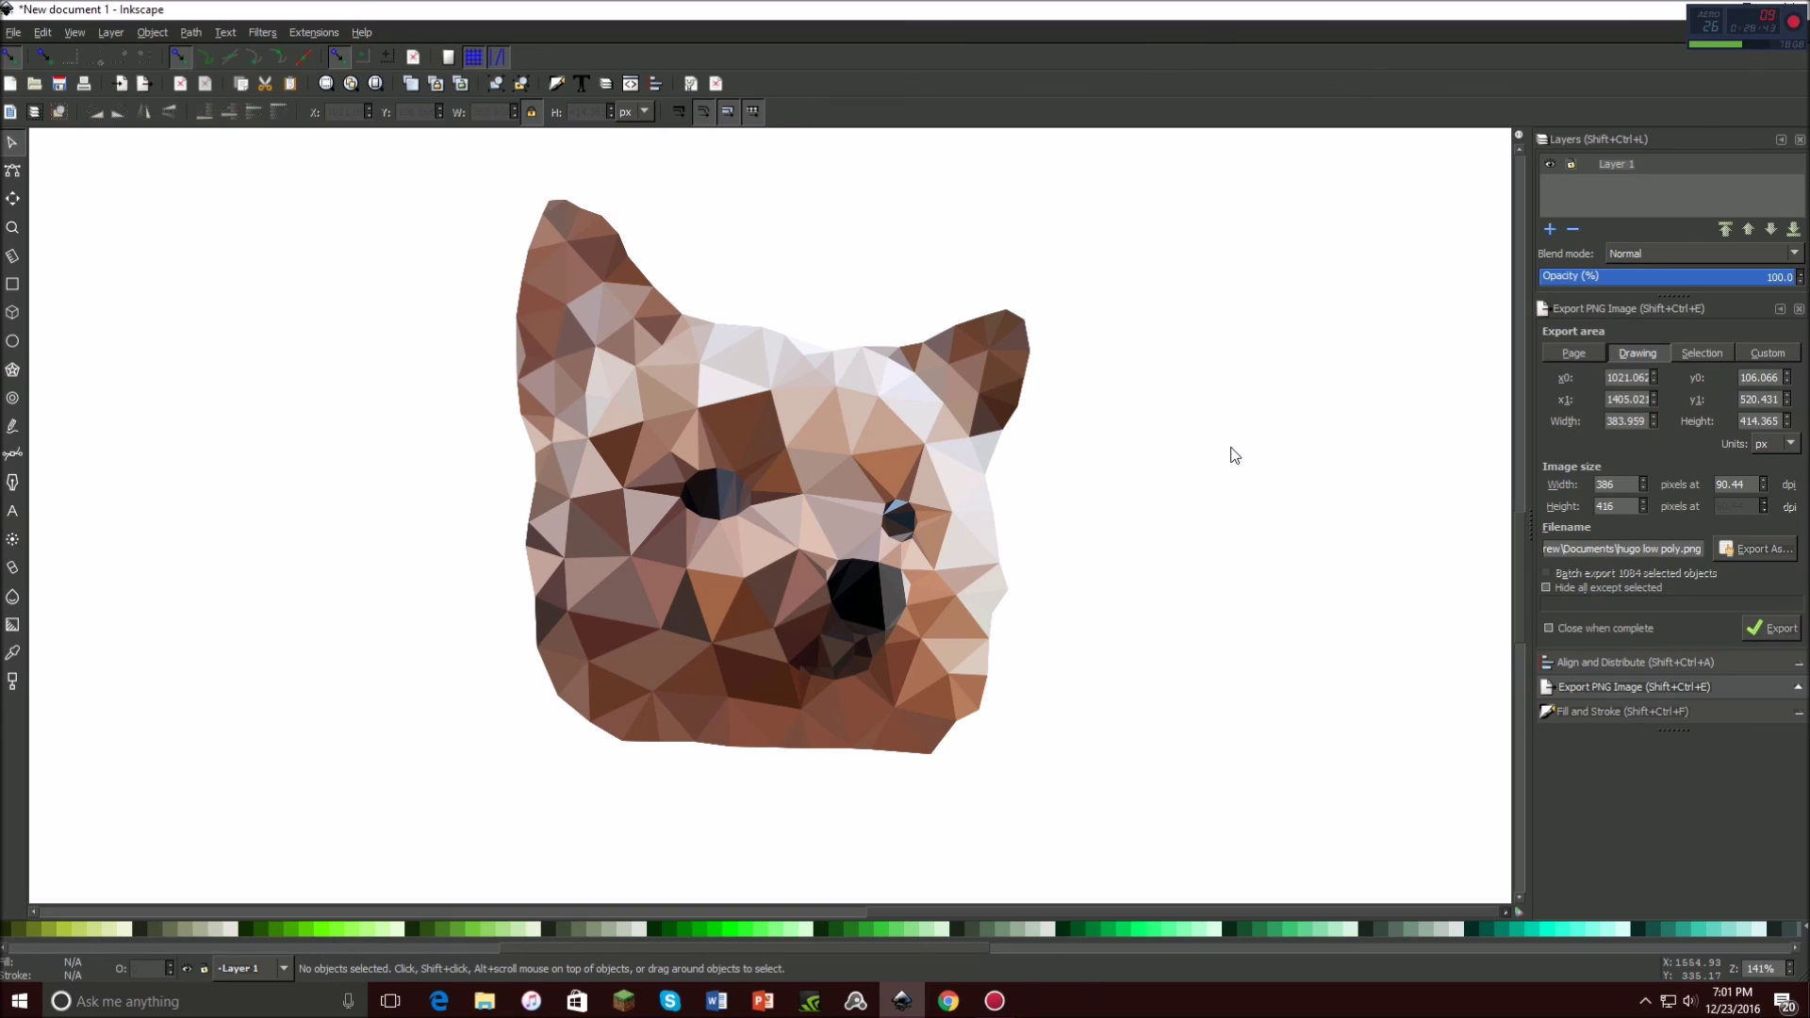